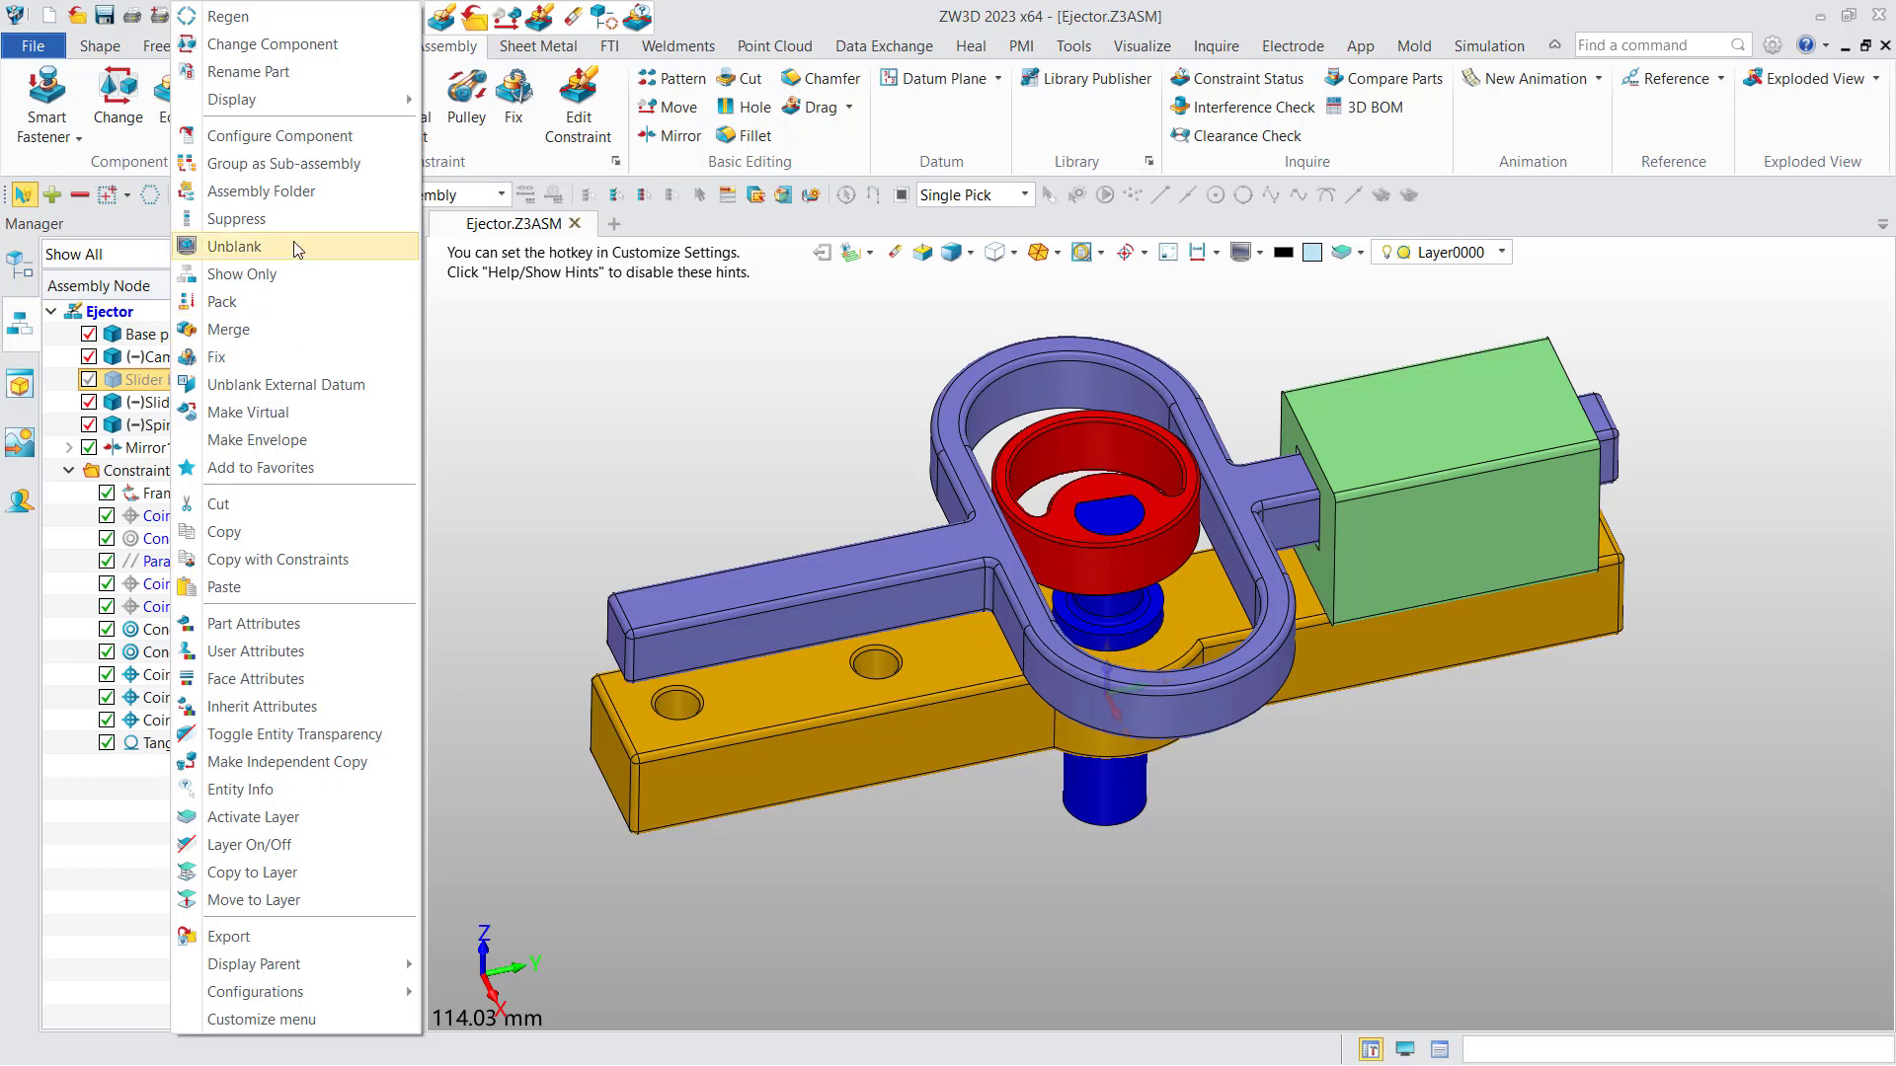
# Step: Unblank the hidden Slider base component in the Ejector assembly
pyautogui.click(296, 247)
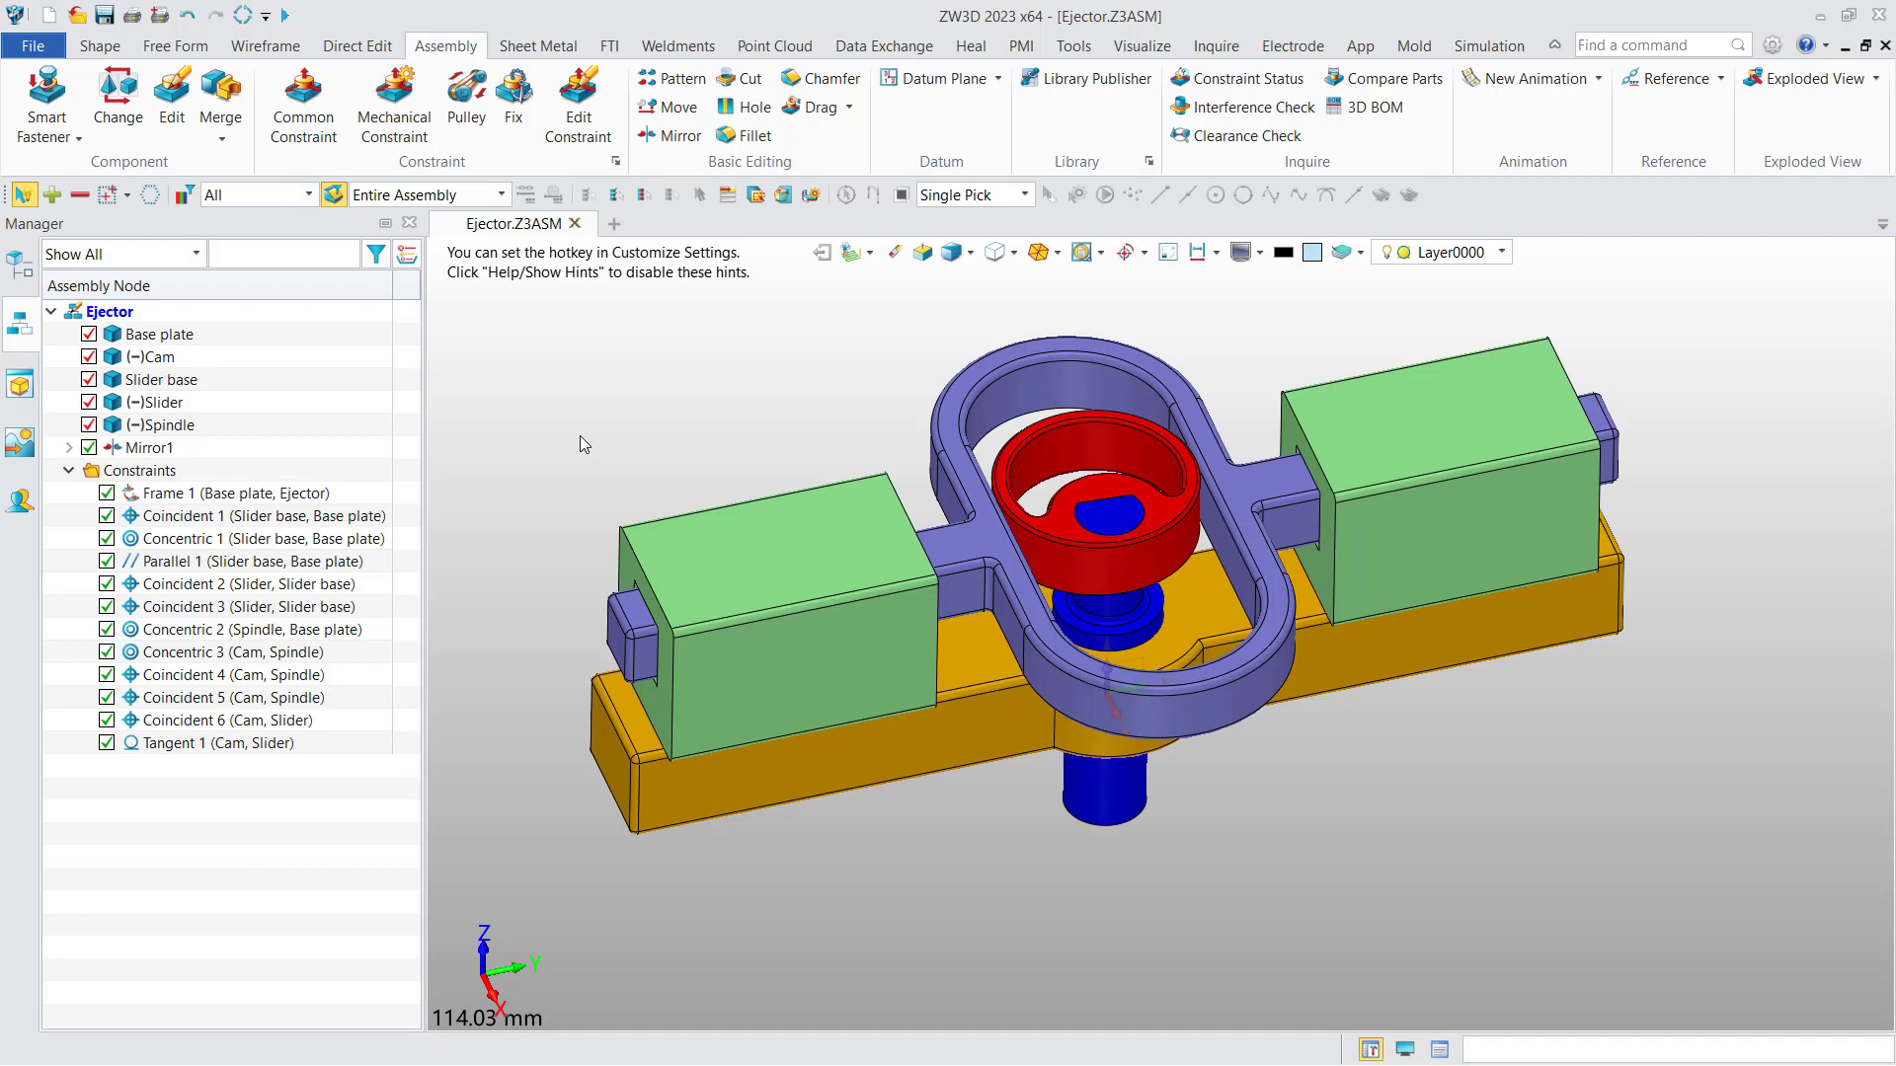
# Step: Suppress the Slider base component and unsuppress it again
pyautogui.rightClick(690, 553)
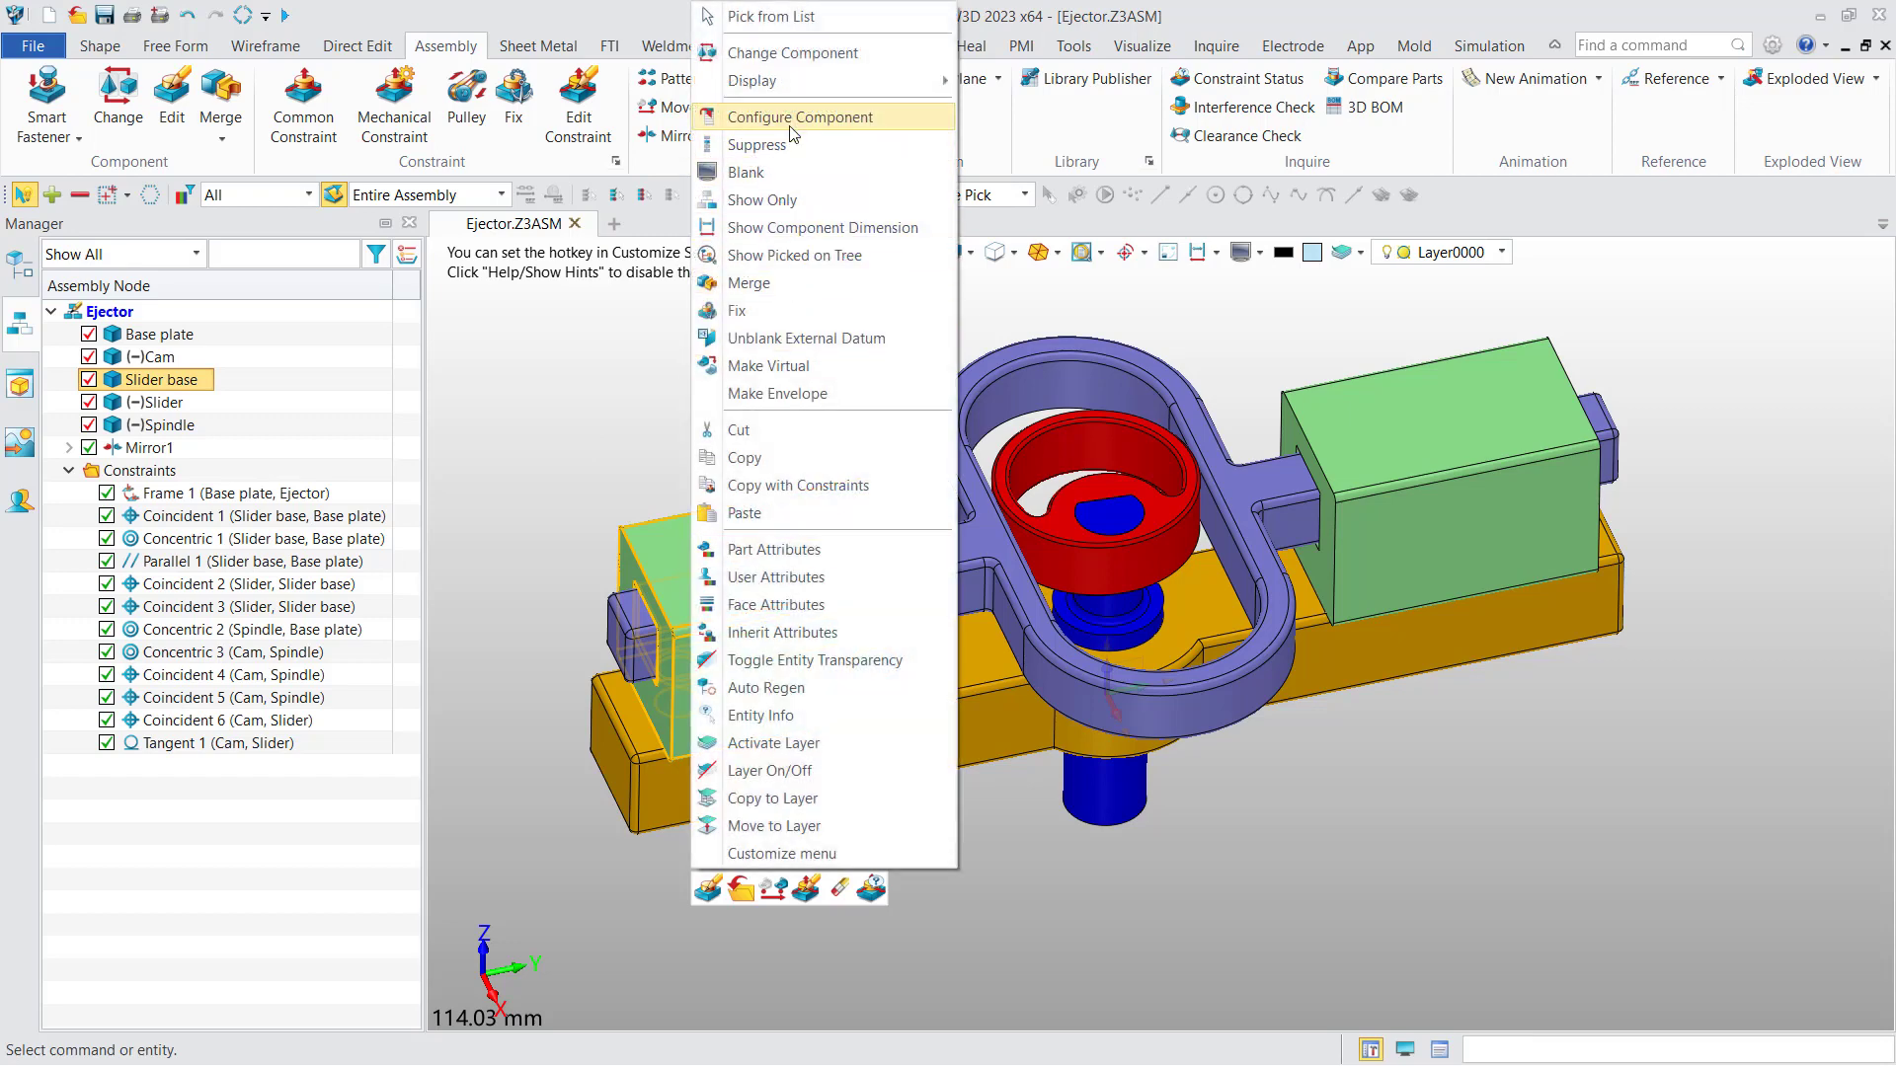
pyautogui.click(746, 172)
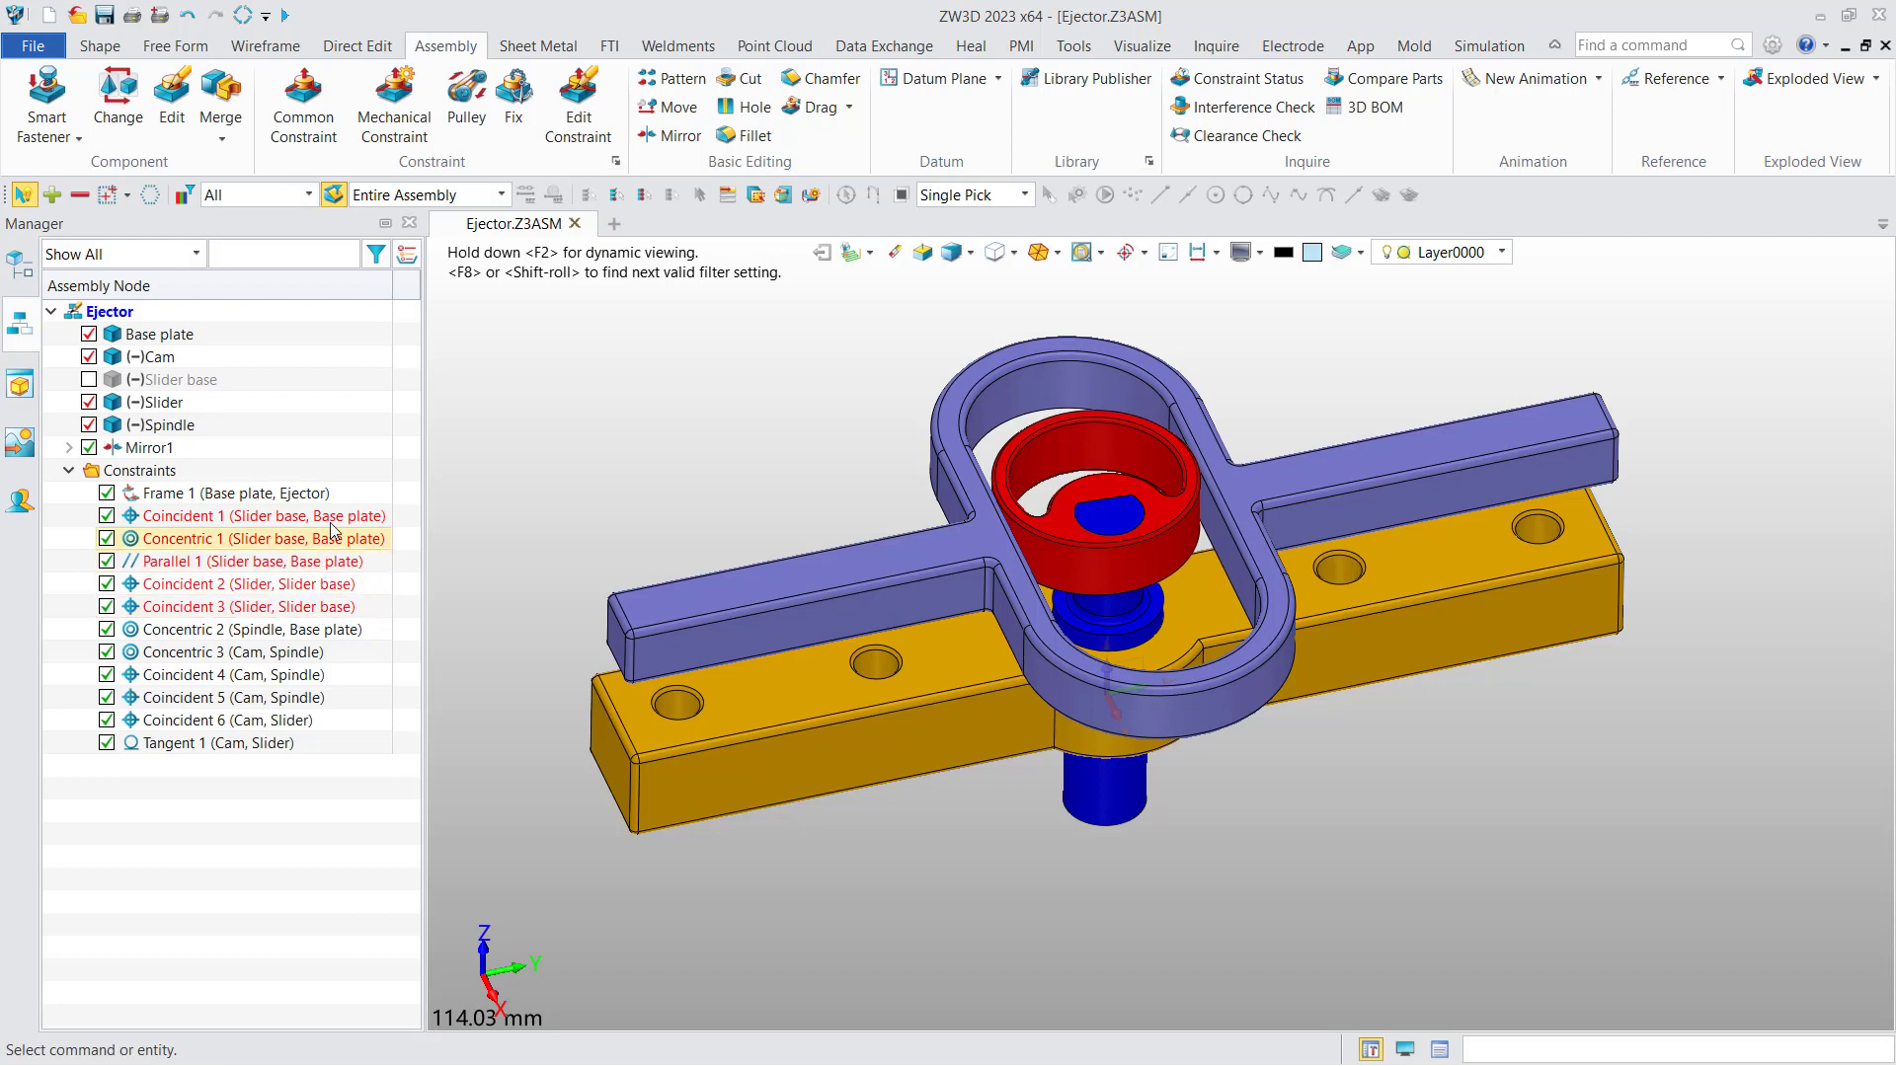
pyautogui.rightClick(192, 384)
pyautogui.click(264, 488)
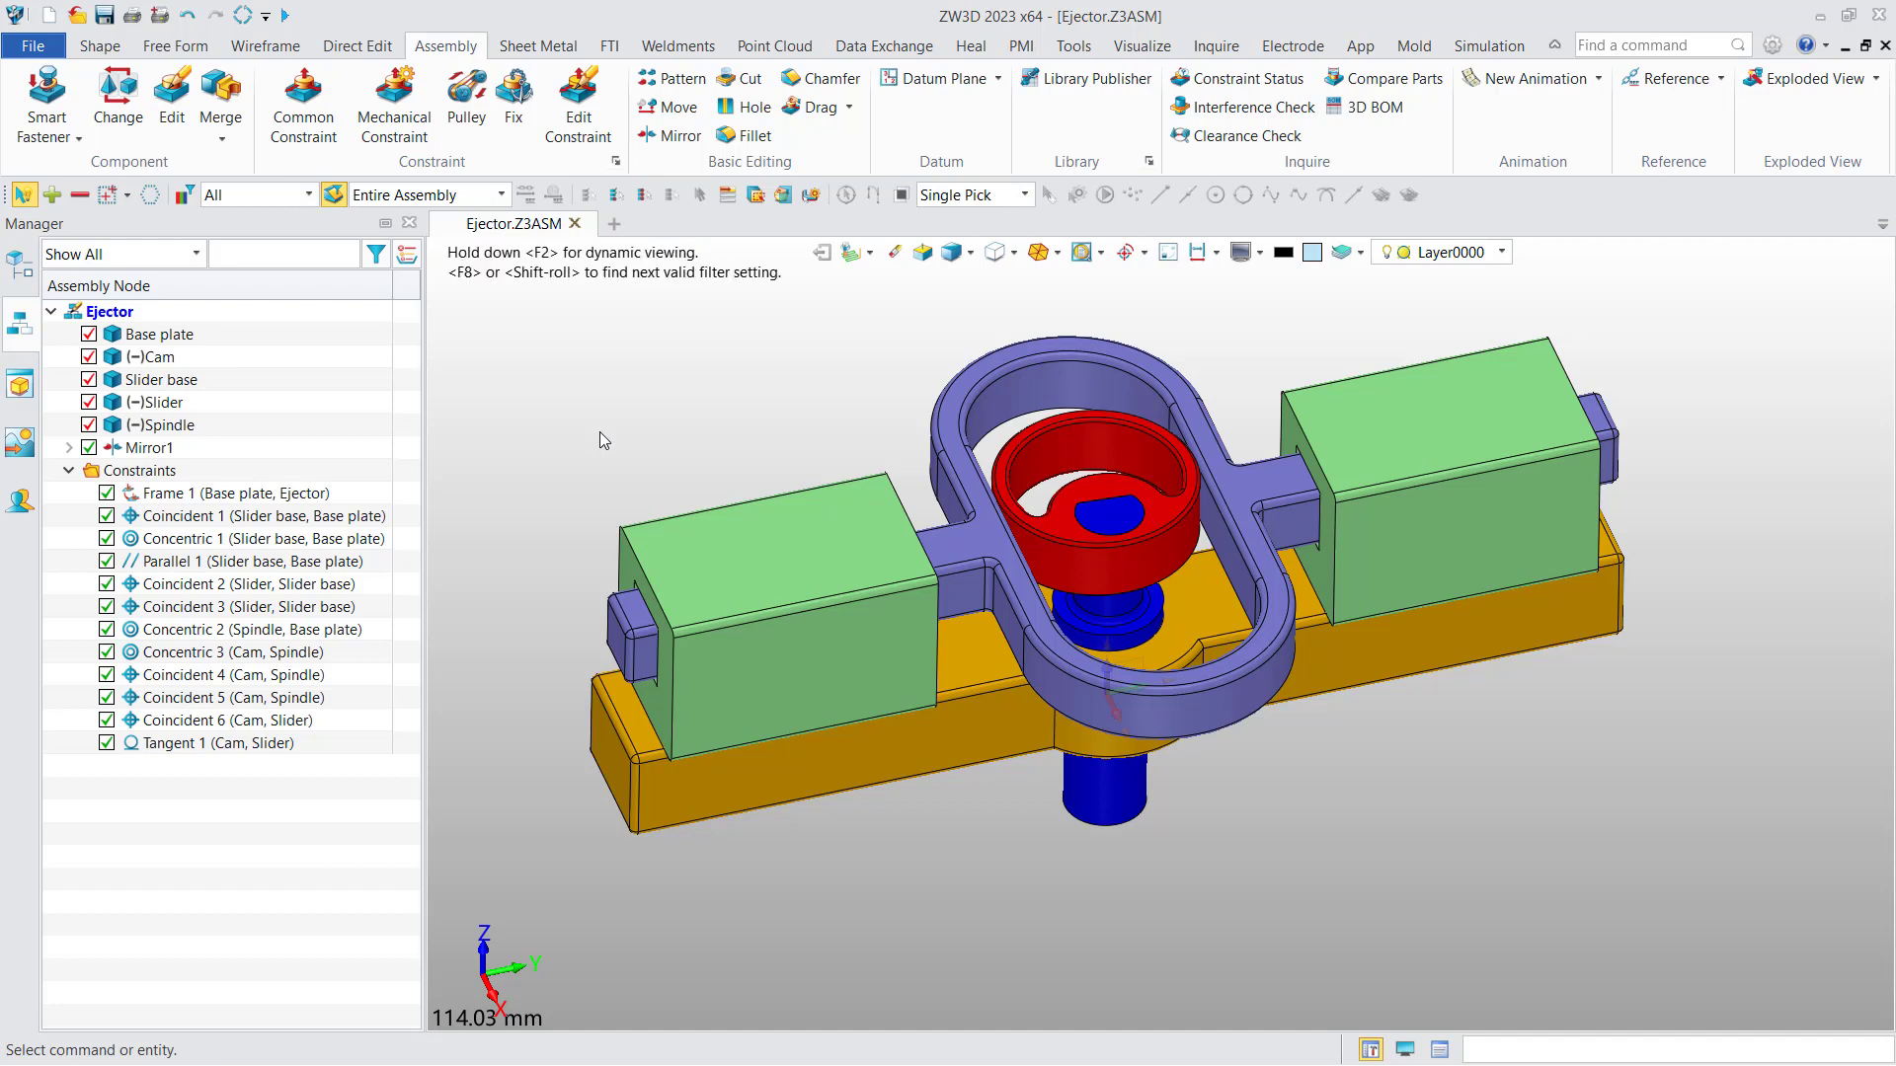
# Step: Copy the Slider base component and paste four copies in a row beside the assembly
pyautogui.scroll(-2, 602, 432)
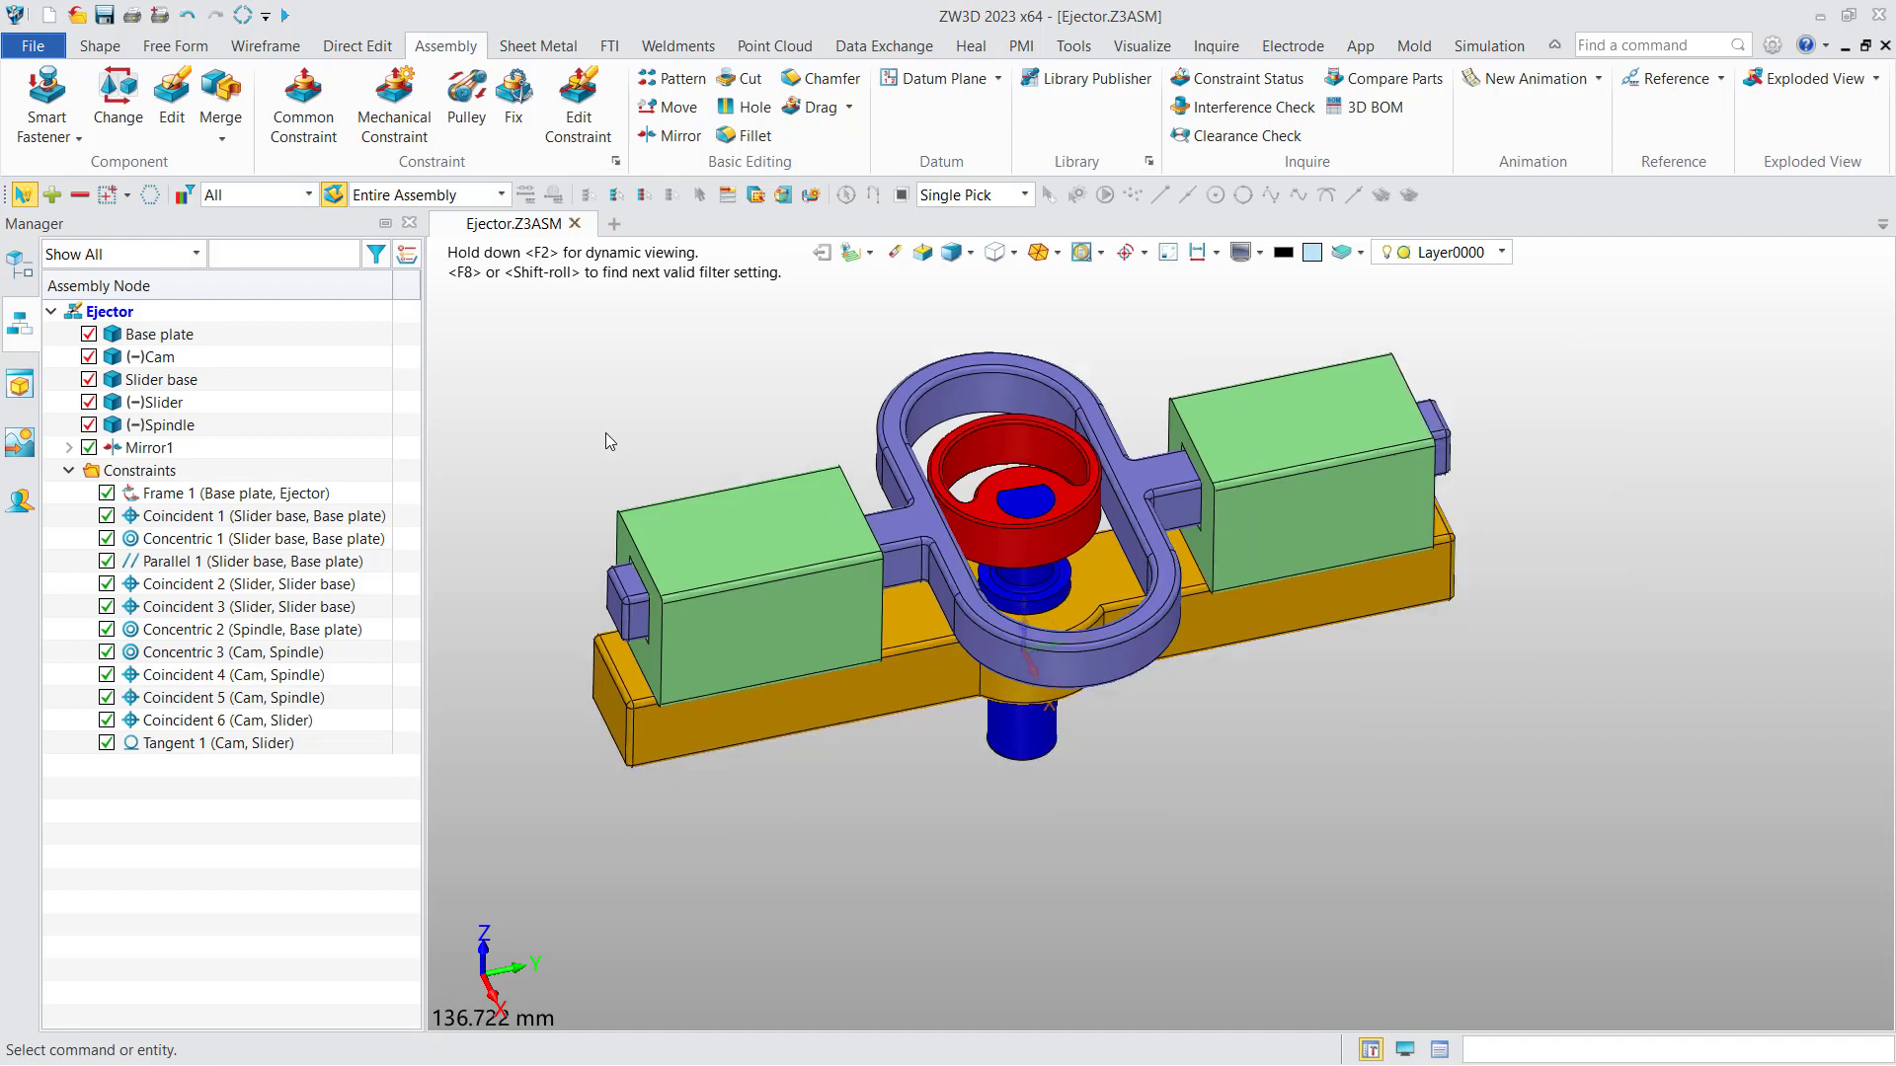
pyautogui.moveTo(610, 432); pyautogui.dragTo(641, 423, button='middle')
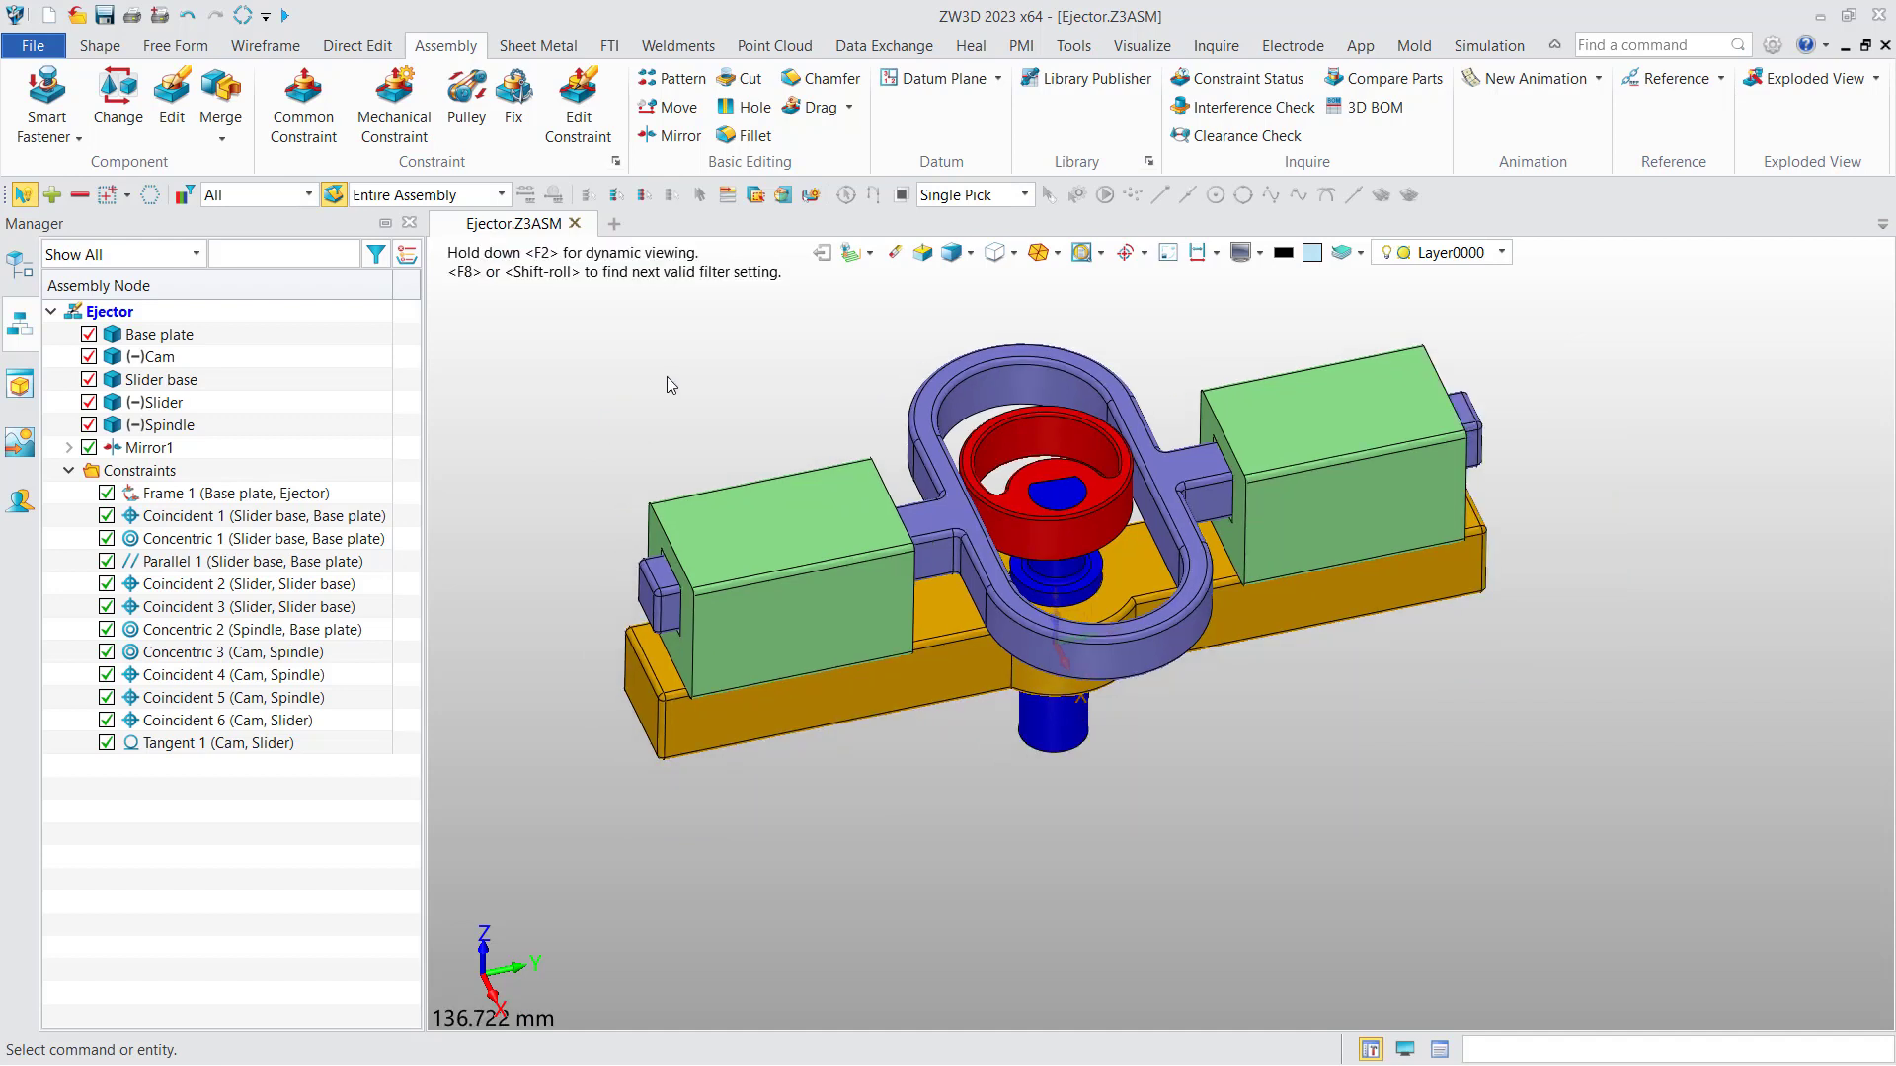
pyautogui.click(775, 536)
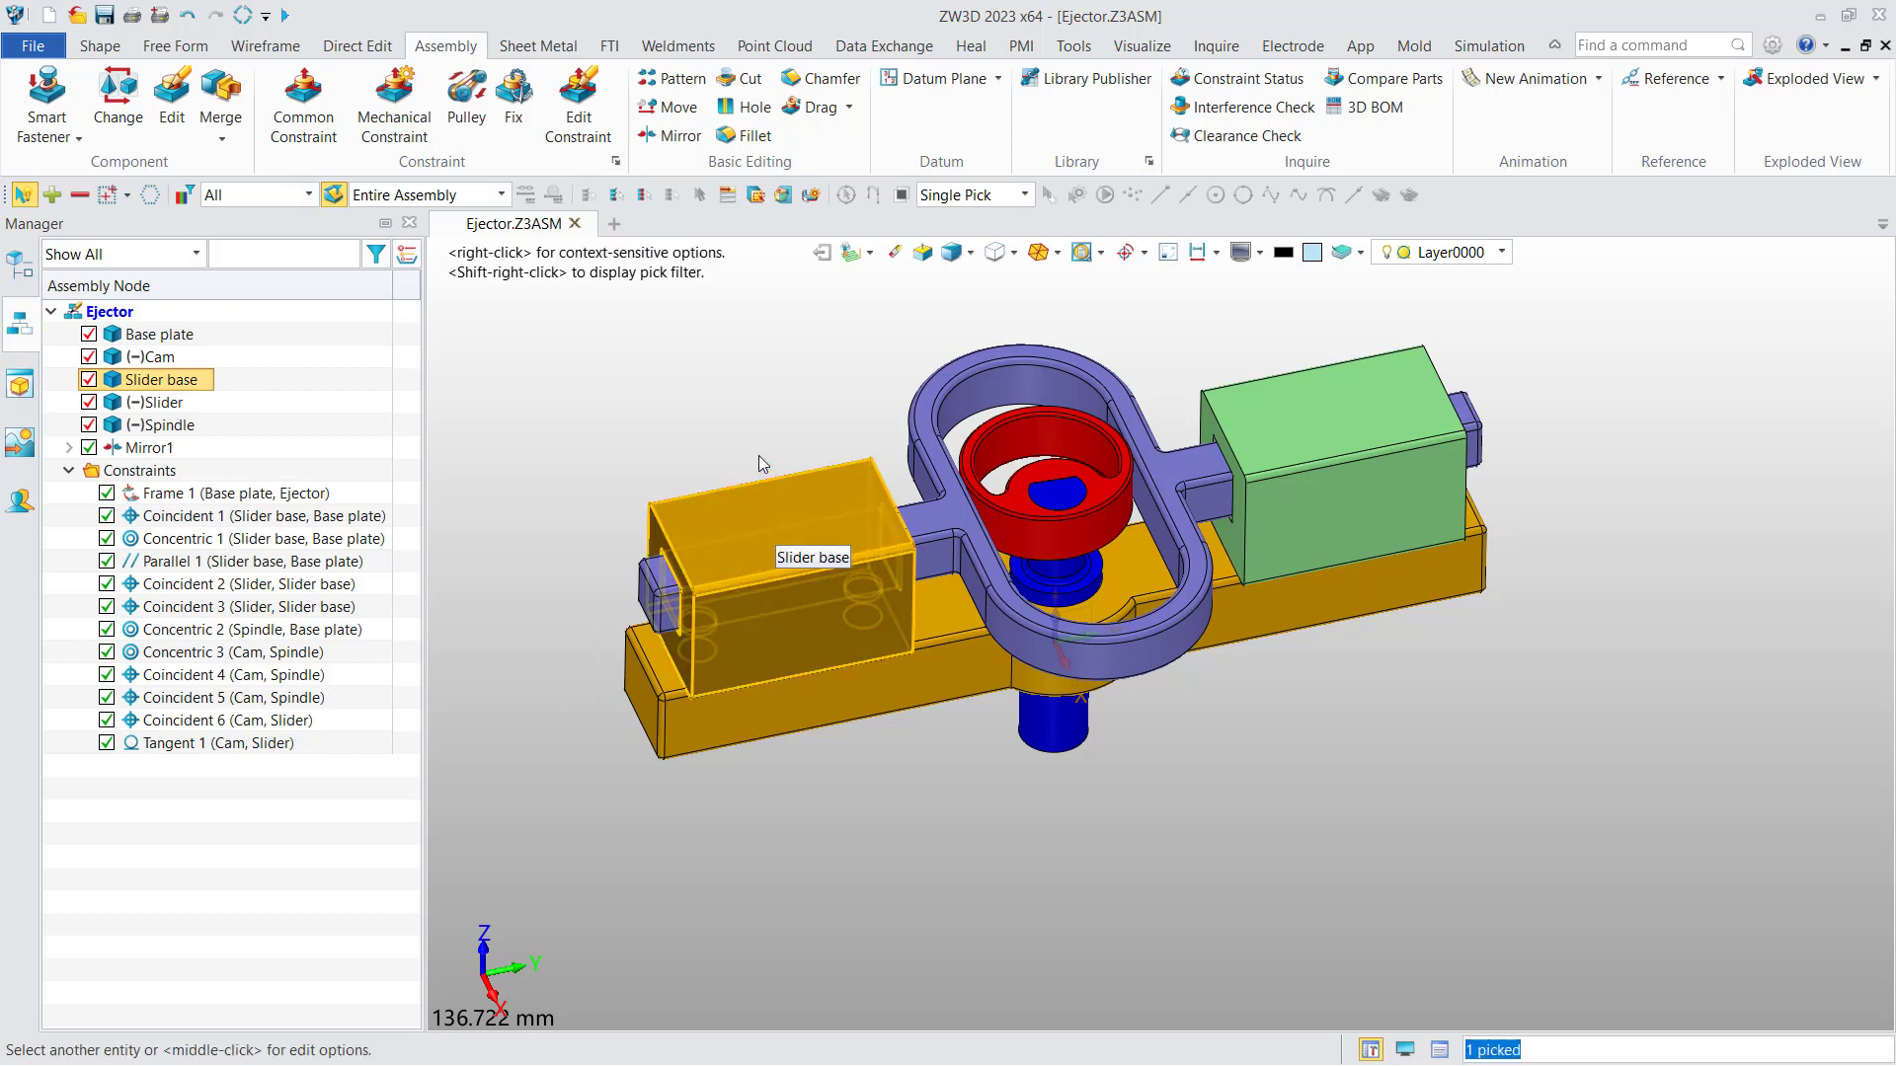
pyautogui.middleClick(755, 436)
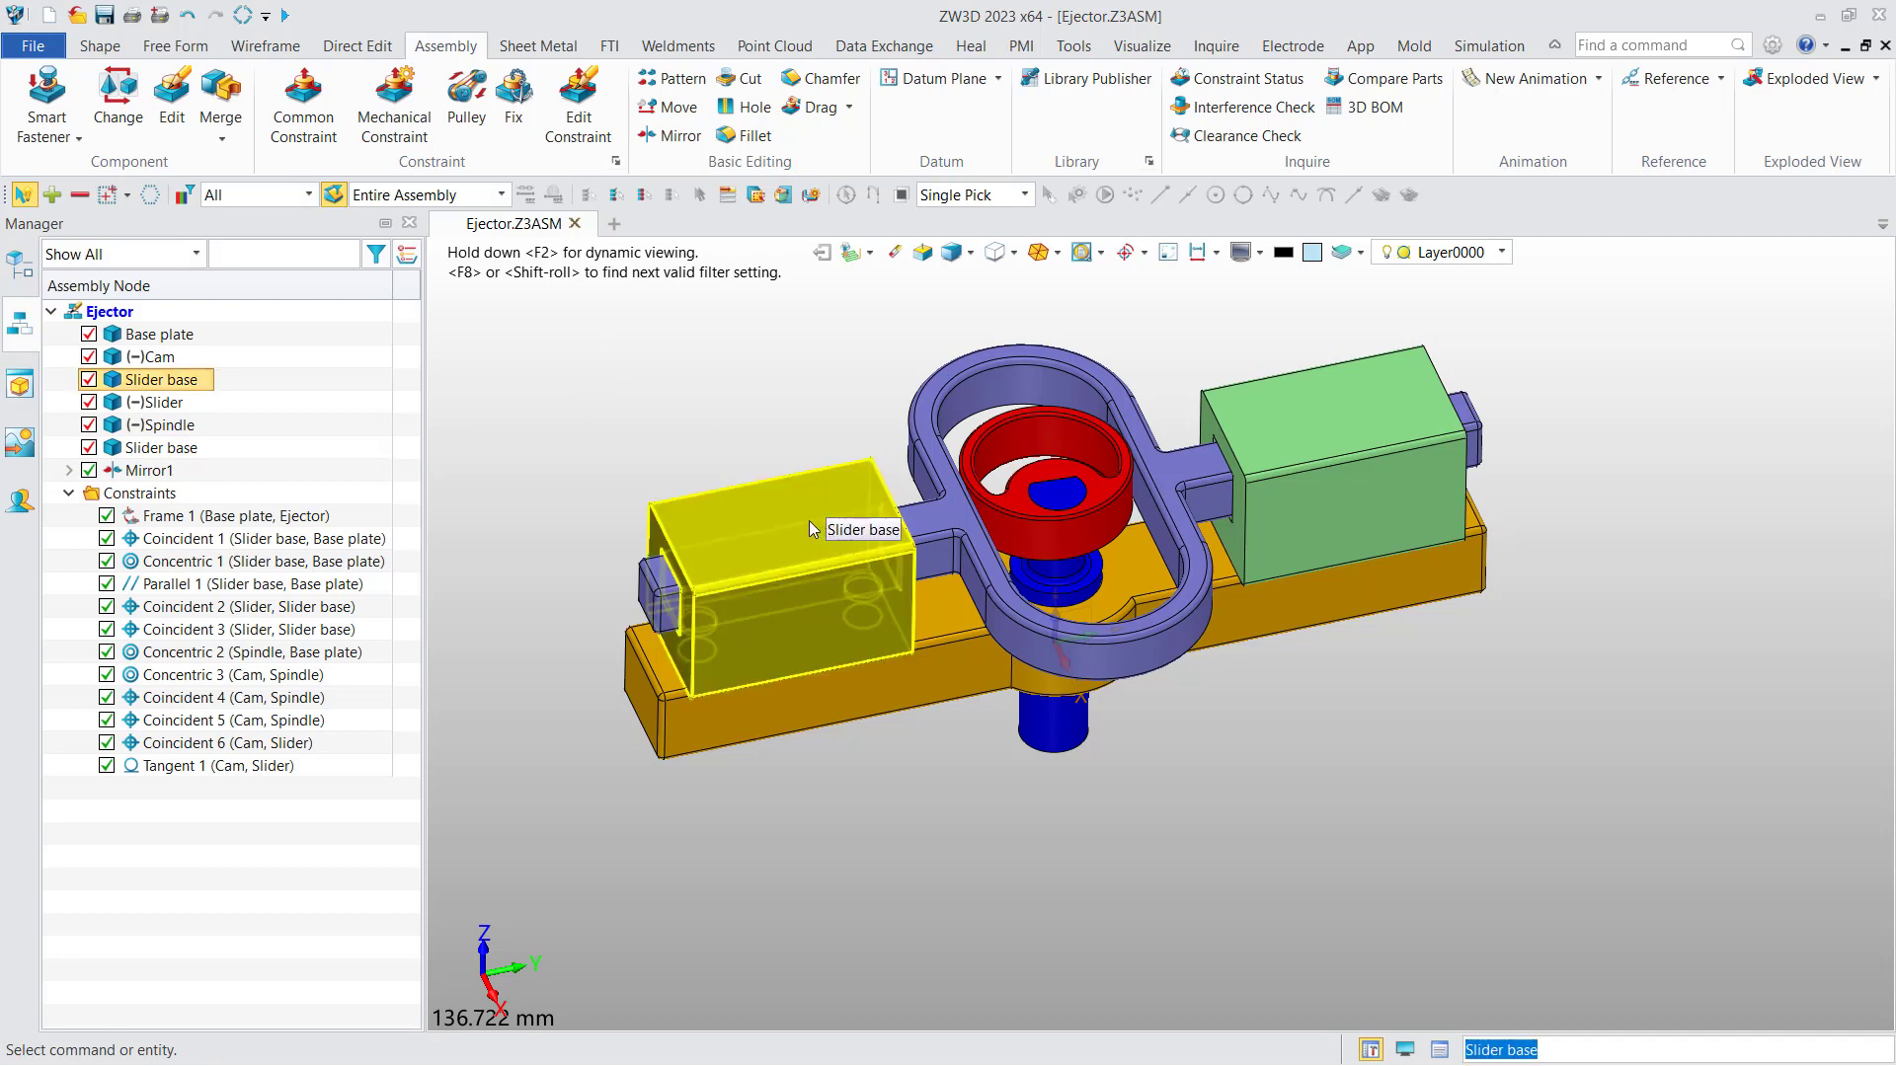
pyautogui.moveTo(809, 519); pyautogui.dragTo(827, 582)
pyautogui.click(1076, 834)
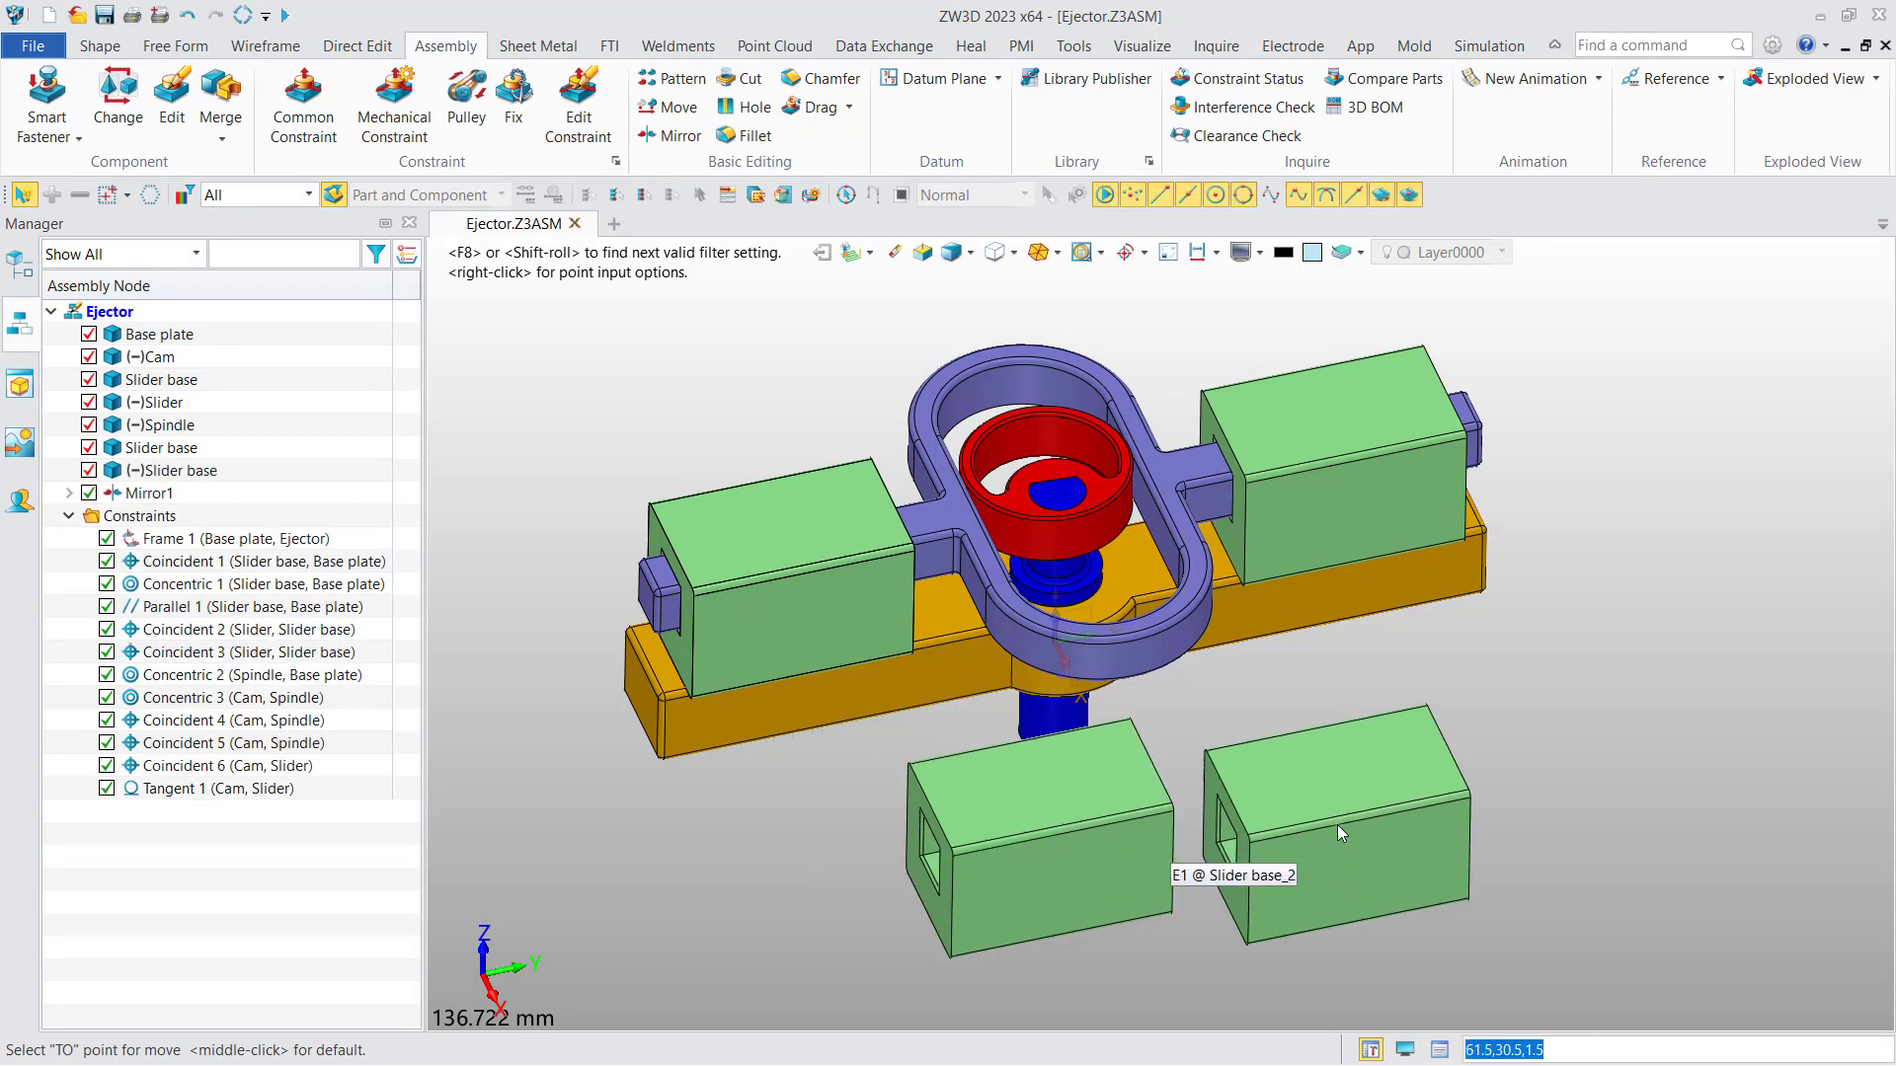
pyautogui.click(1367, 824)
pyautogui.click(1599, 764)
pyautogui.click(1740, 715)
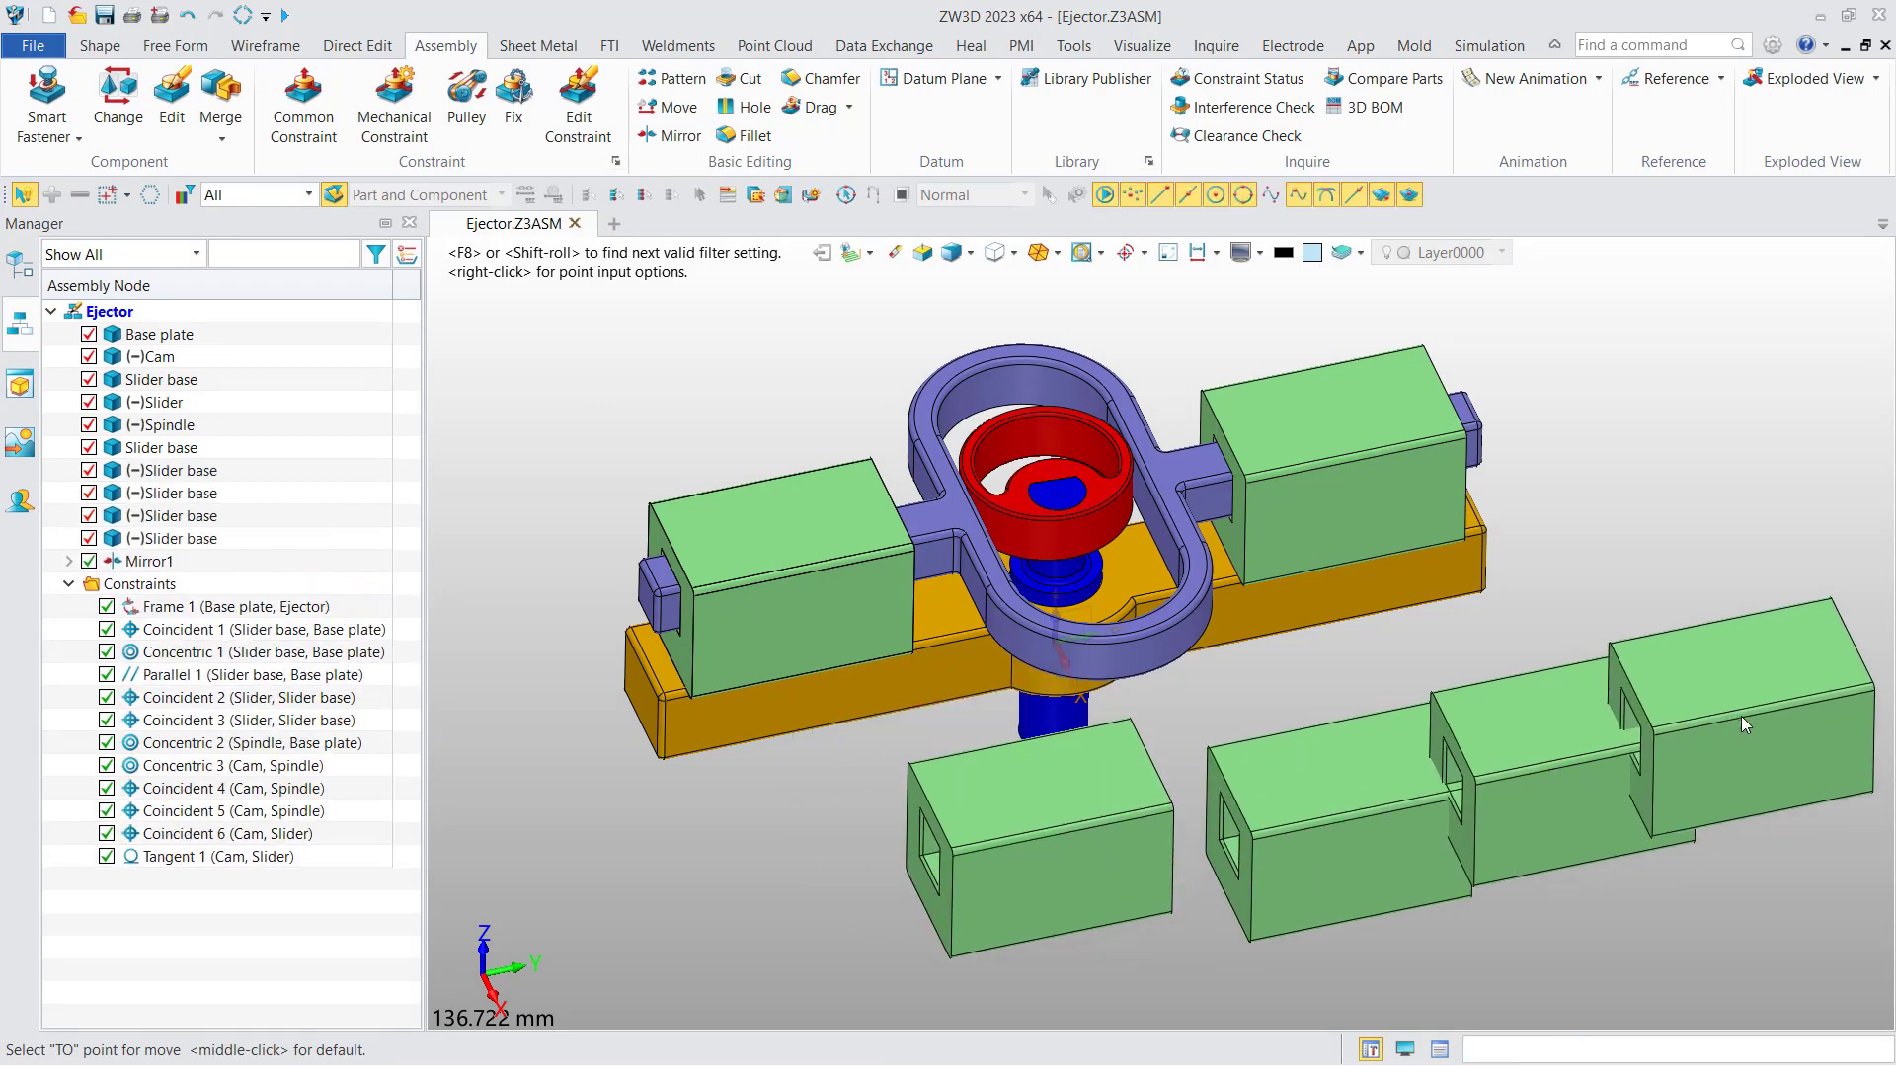
pyautogui.press('Escape')
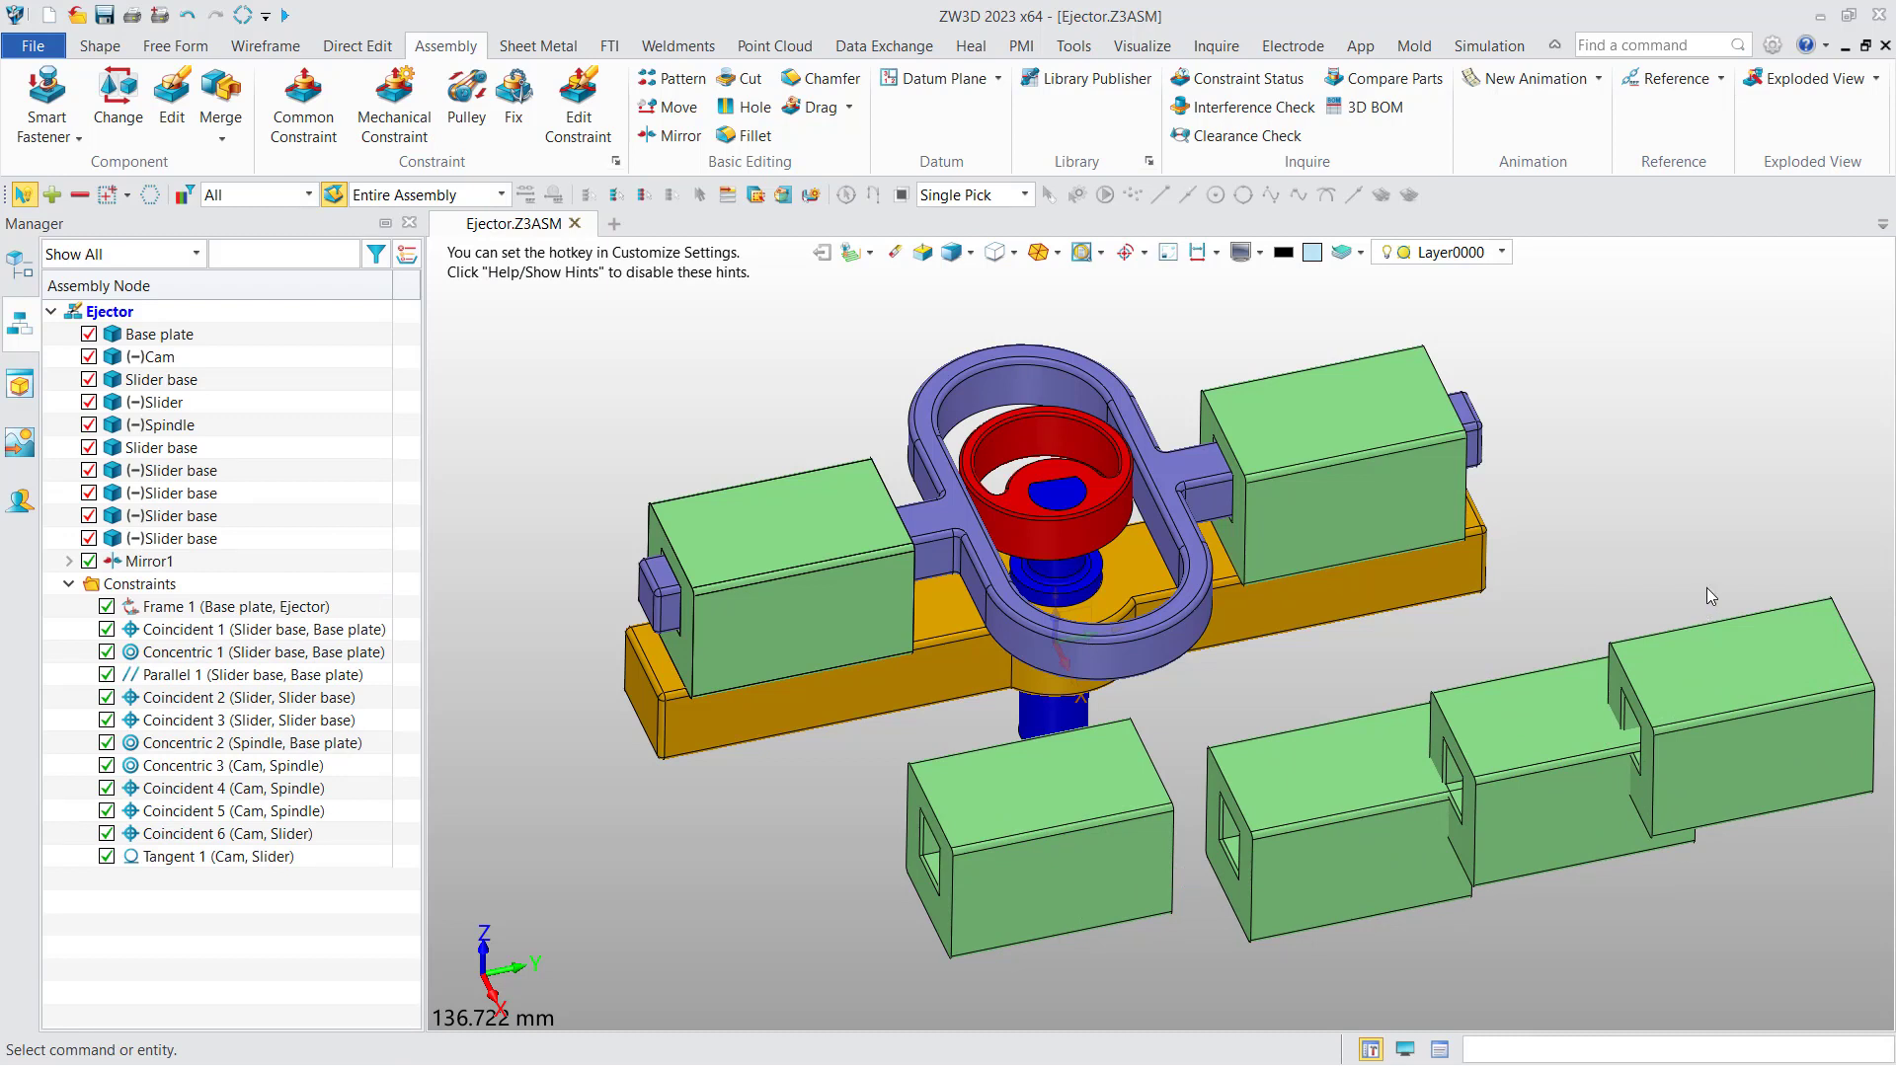
# Step: Delete the four Slider base copies placed beside the assembly
pyautogui.scroll(-3, 1718, 583)
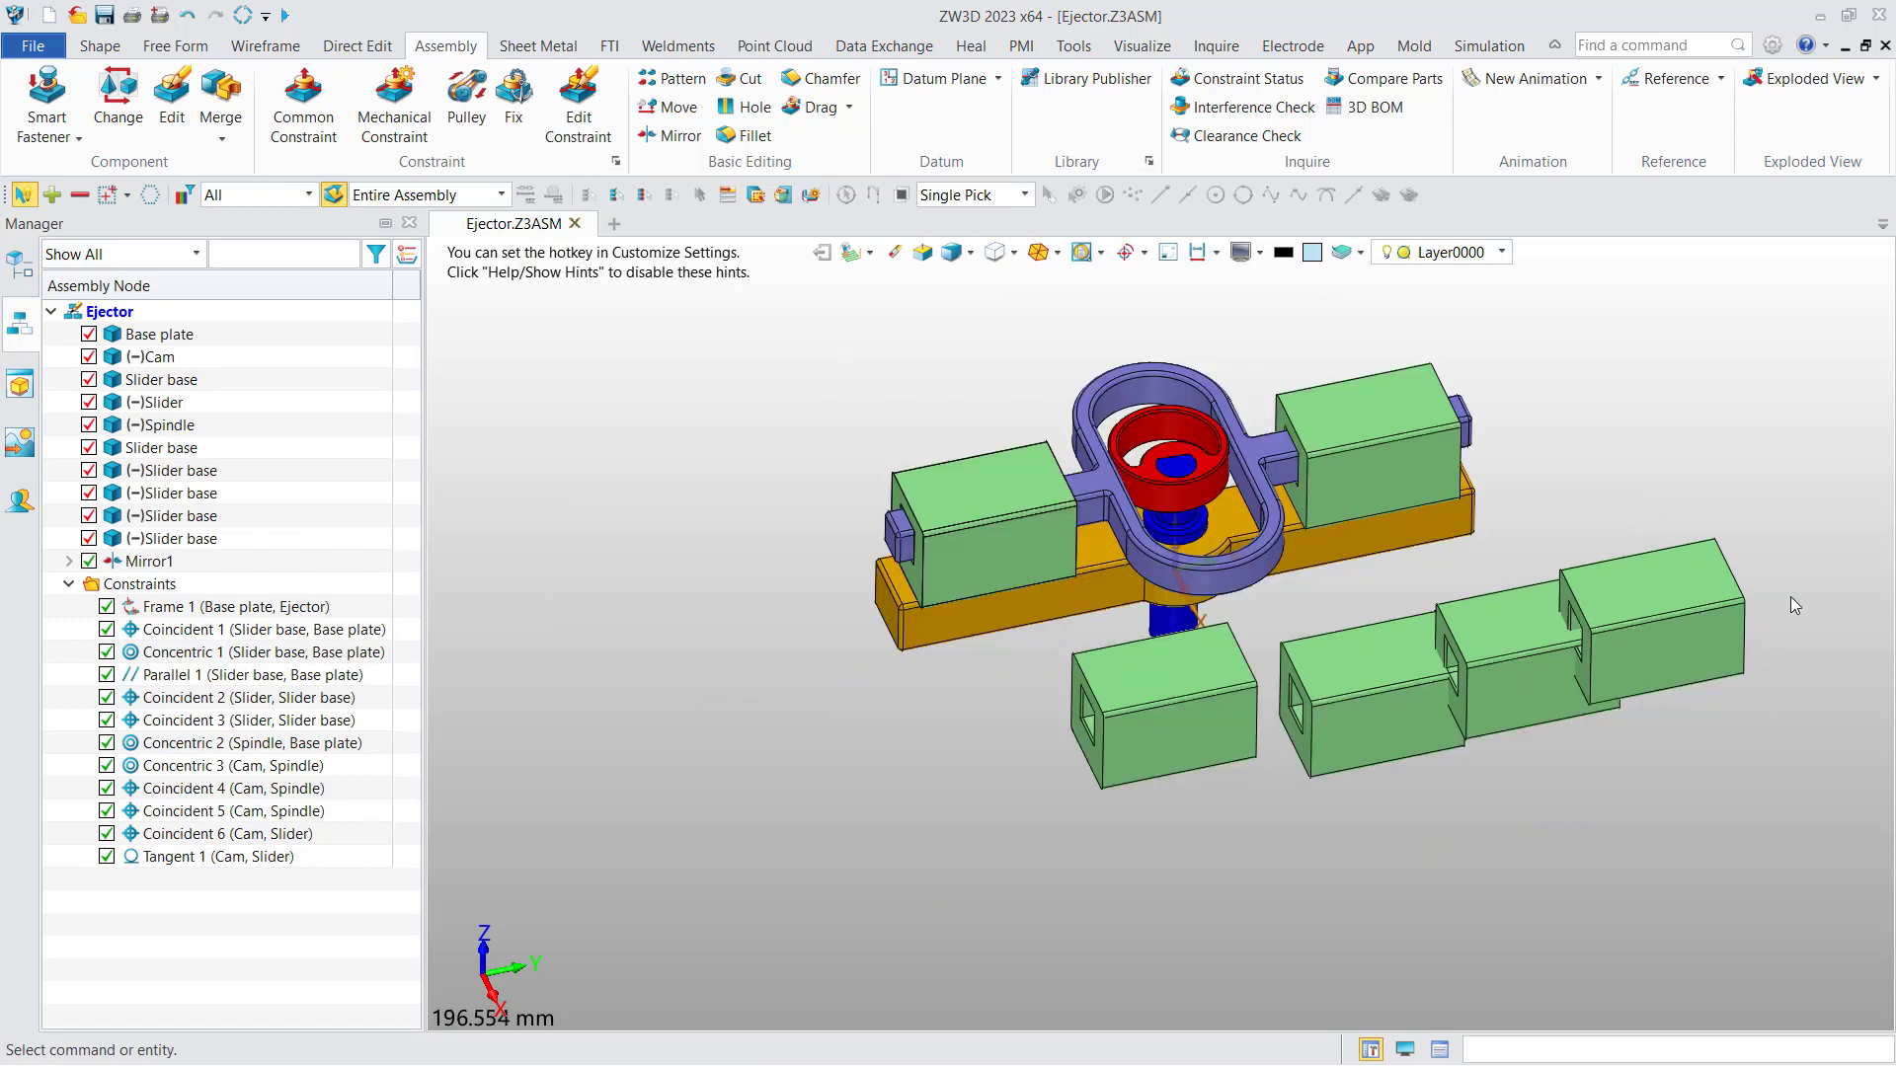
pyautogui.moveTo(1802, 612); pyautogui.dragTo(1250, 812)
pyautogui.press('Delete')
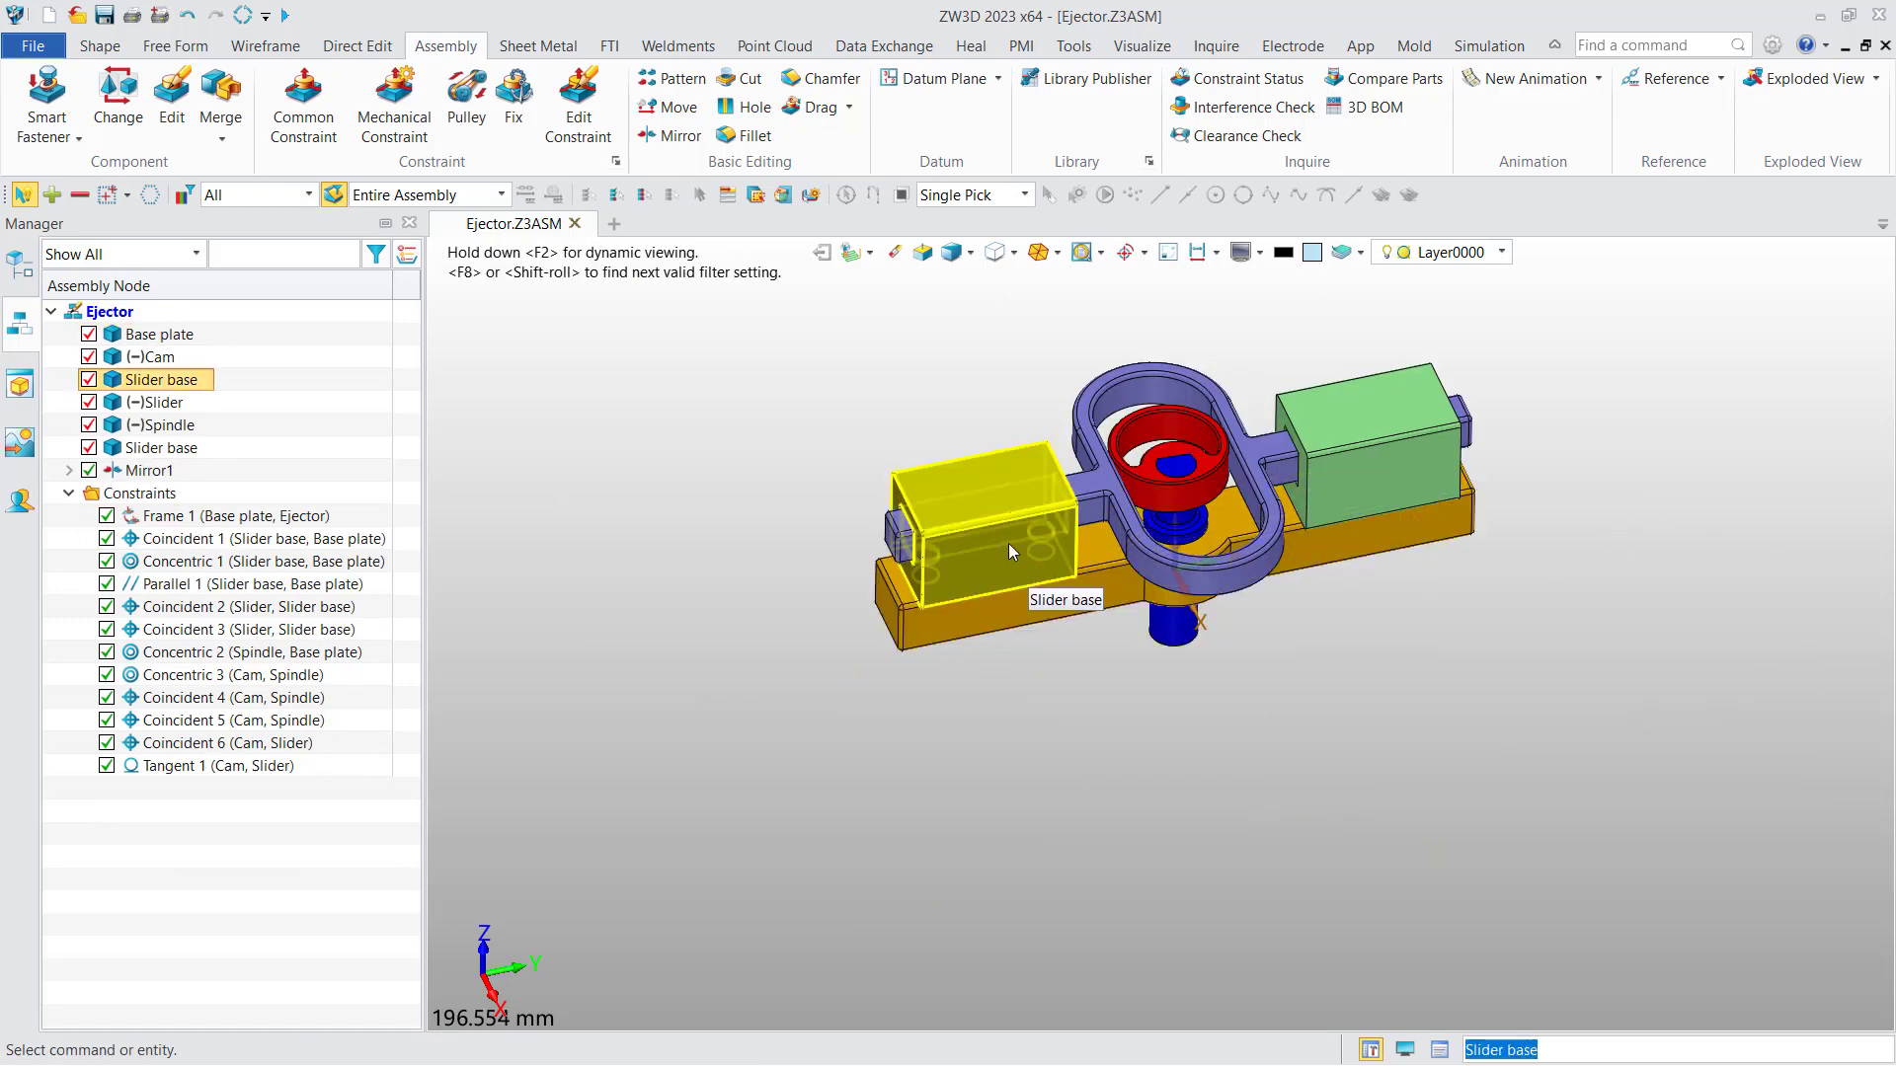
# Step: Delete the original Slider base component, choosing to instance its mirror as a component
pyautogui.click(1051, 640)
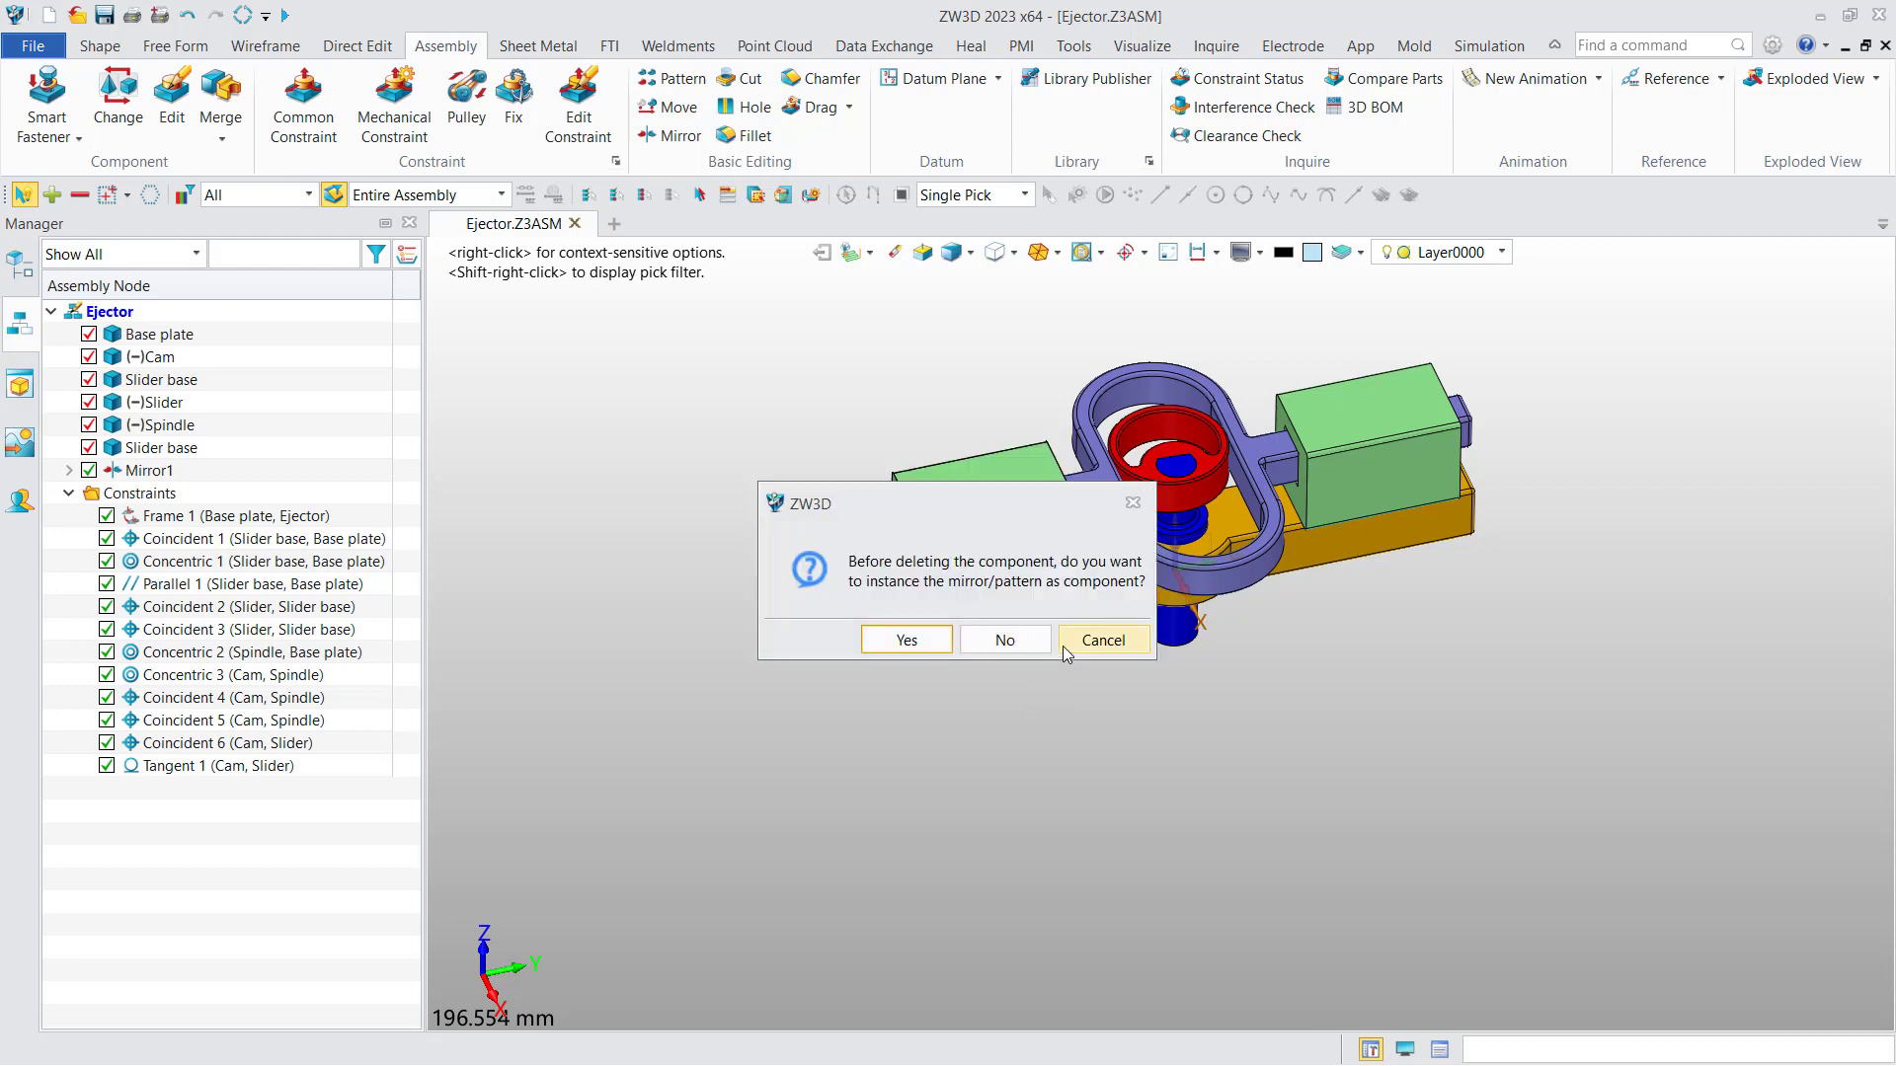
pyautogui.click(920, 640)
pyautogui.moveTo(1264, 780); pyautogui.dragTo(1070, 407, button='right')
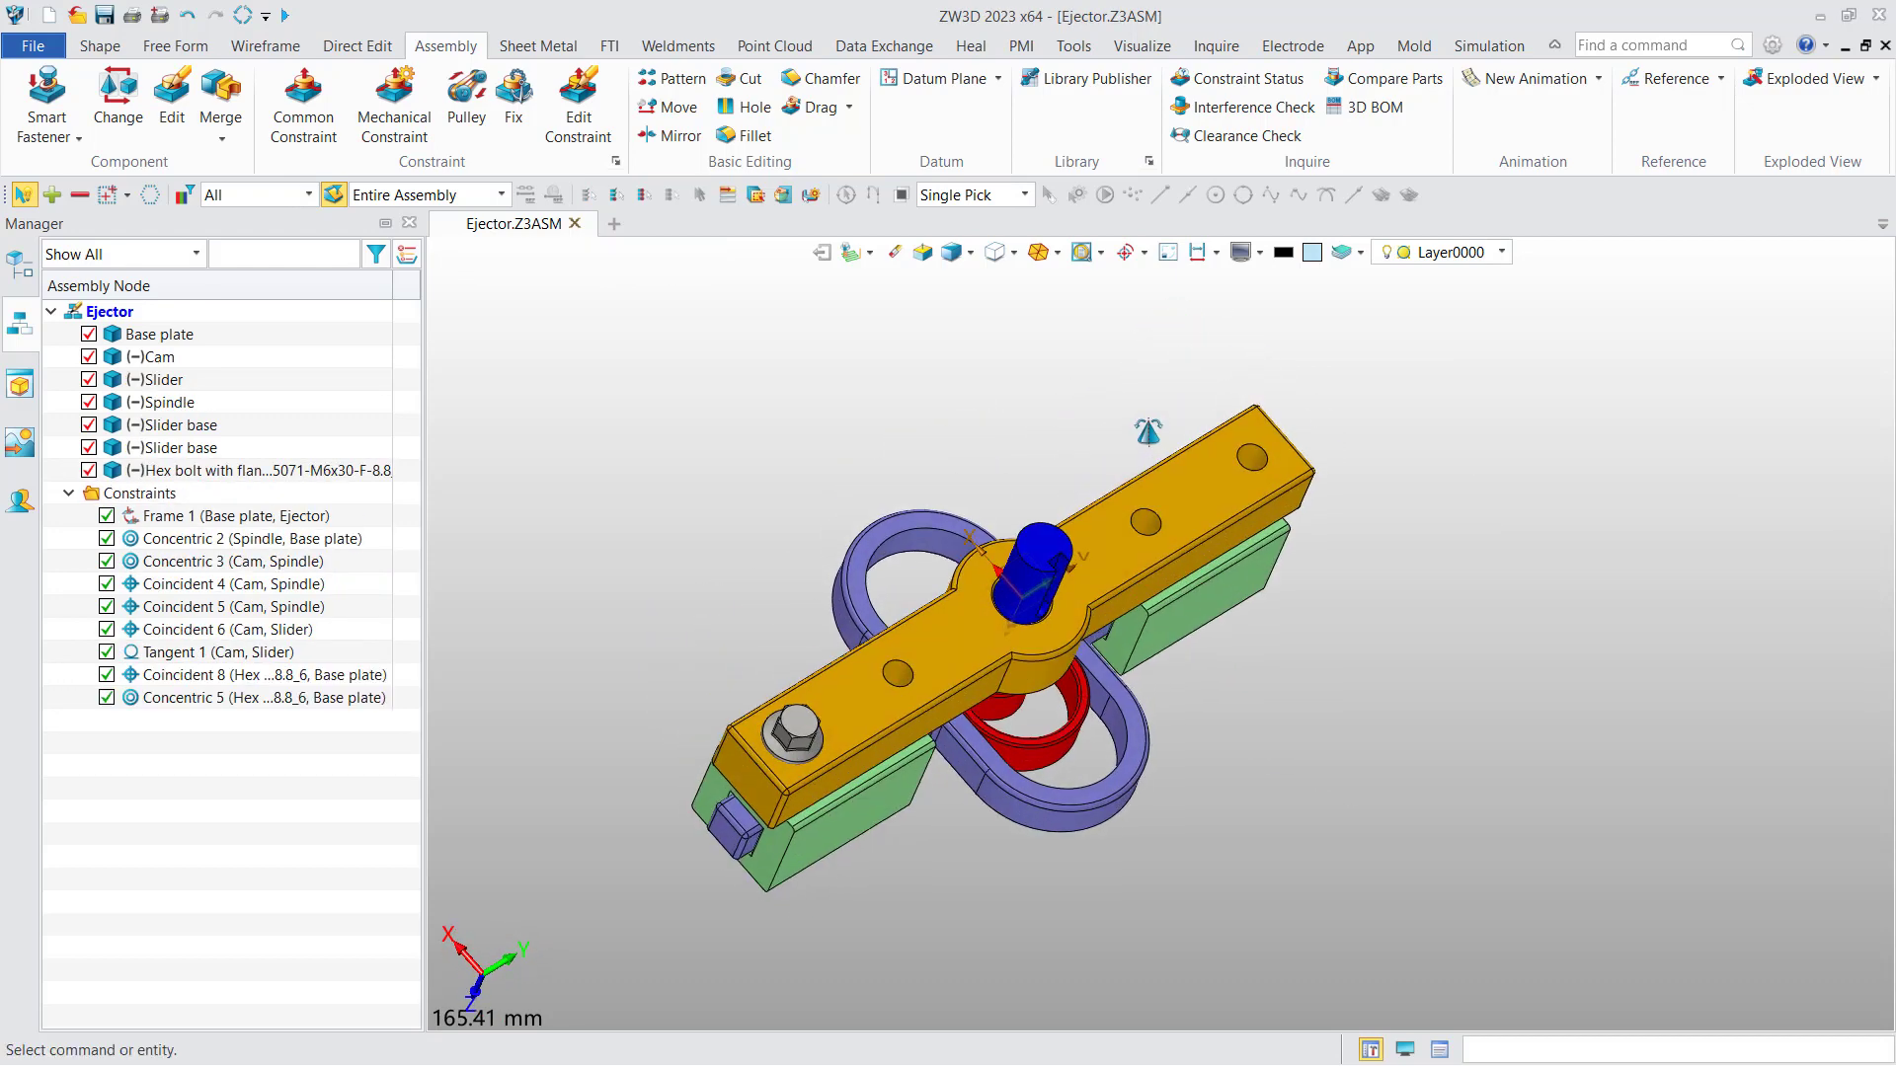
pyautogui.scroll(2, 744, 571)
pyautogui.moveTo(747, 579); pyautogui.dragTo(632, 545, button='right')
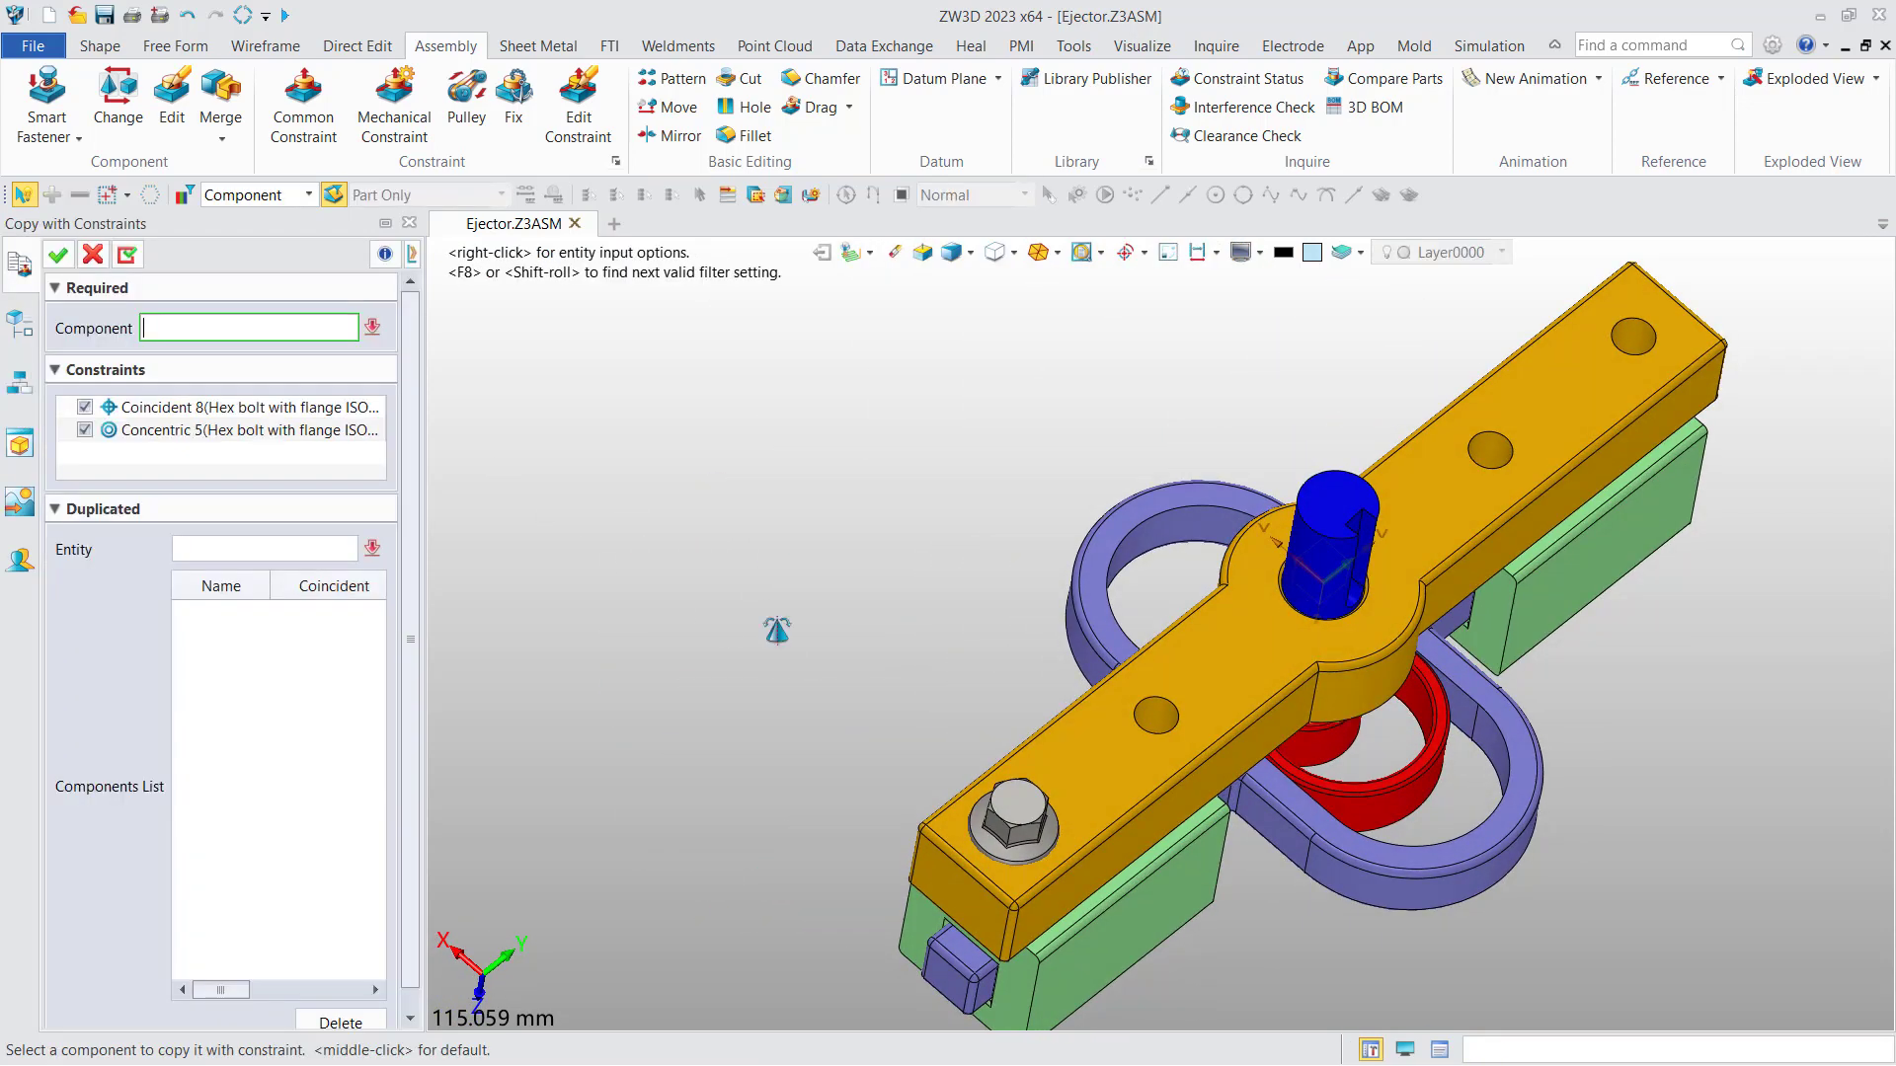
pyautogui.moveTo(778, 630); pyautogui.dragTo(595, 534, button='middle')
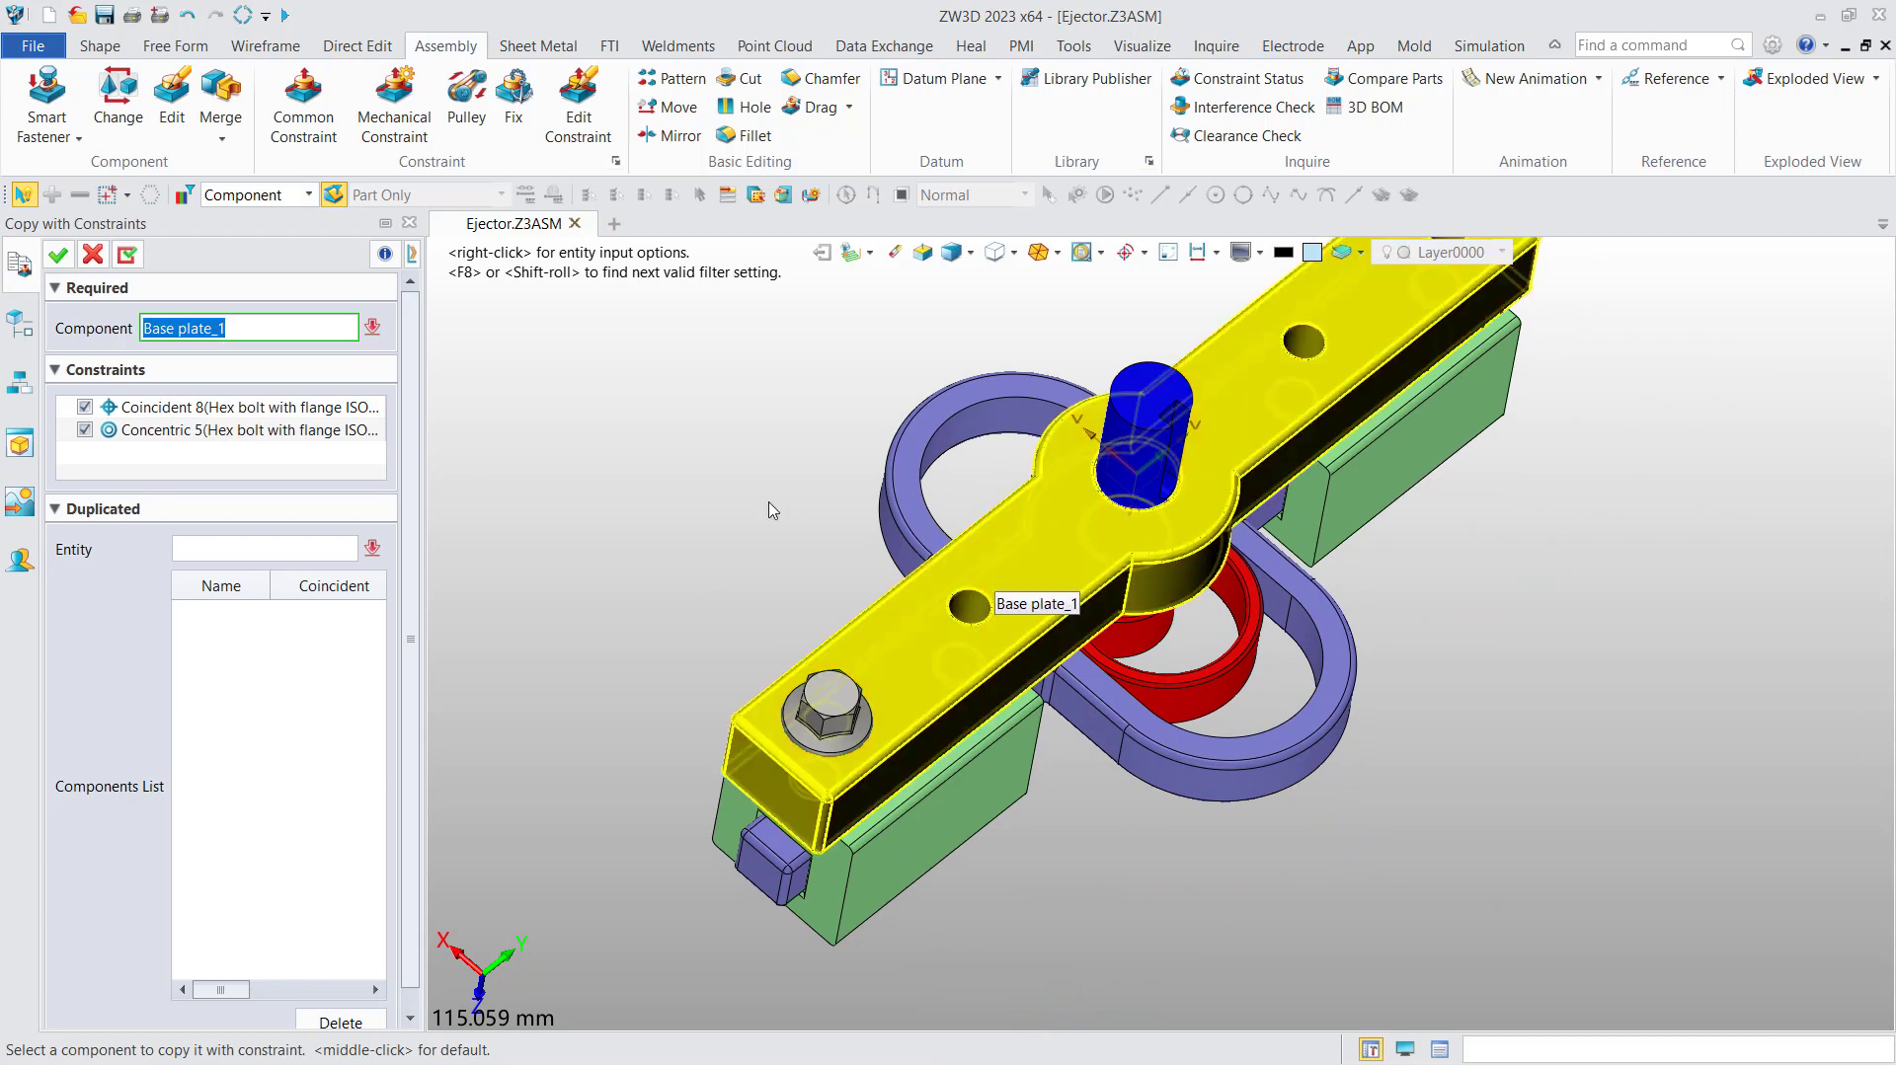
pyautogui.click(93, 256)
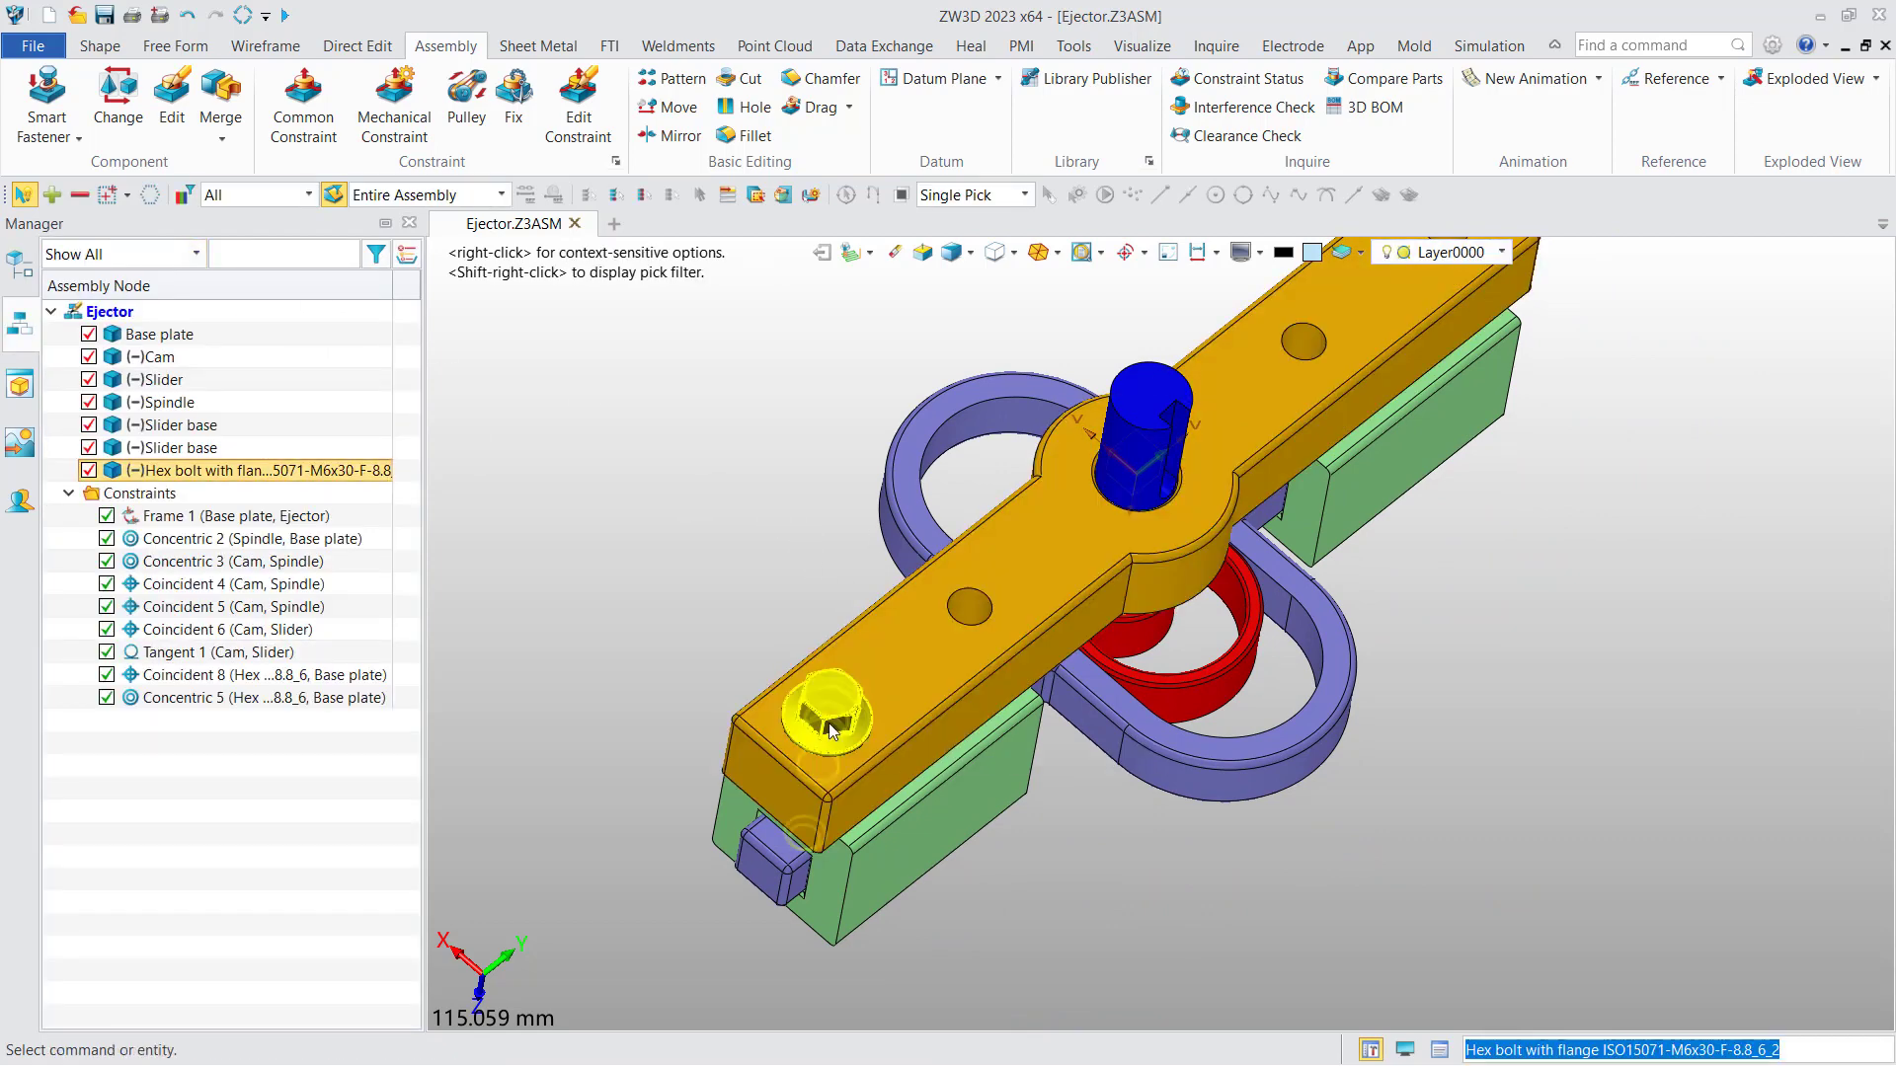
# Step: Use Copy with Constraints on the hex flange bolt, making the copy coincident with the base plate's bolt-side face and concentric with the adjacent empty hole
pyautogui.moveTo(739, 585); pyautogui.dragTo(694, 525, button='middle')
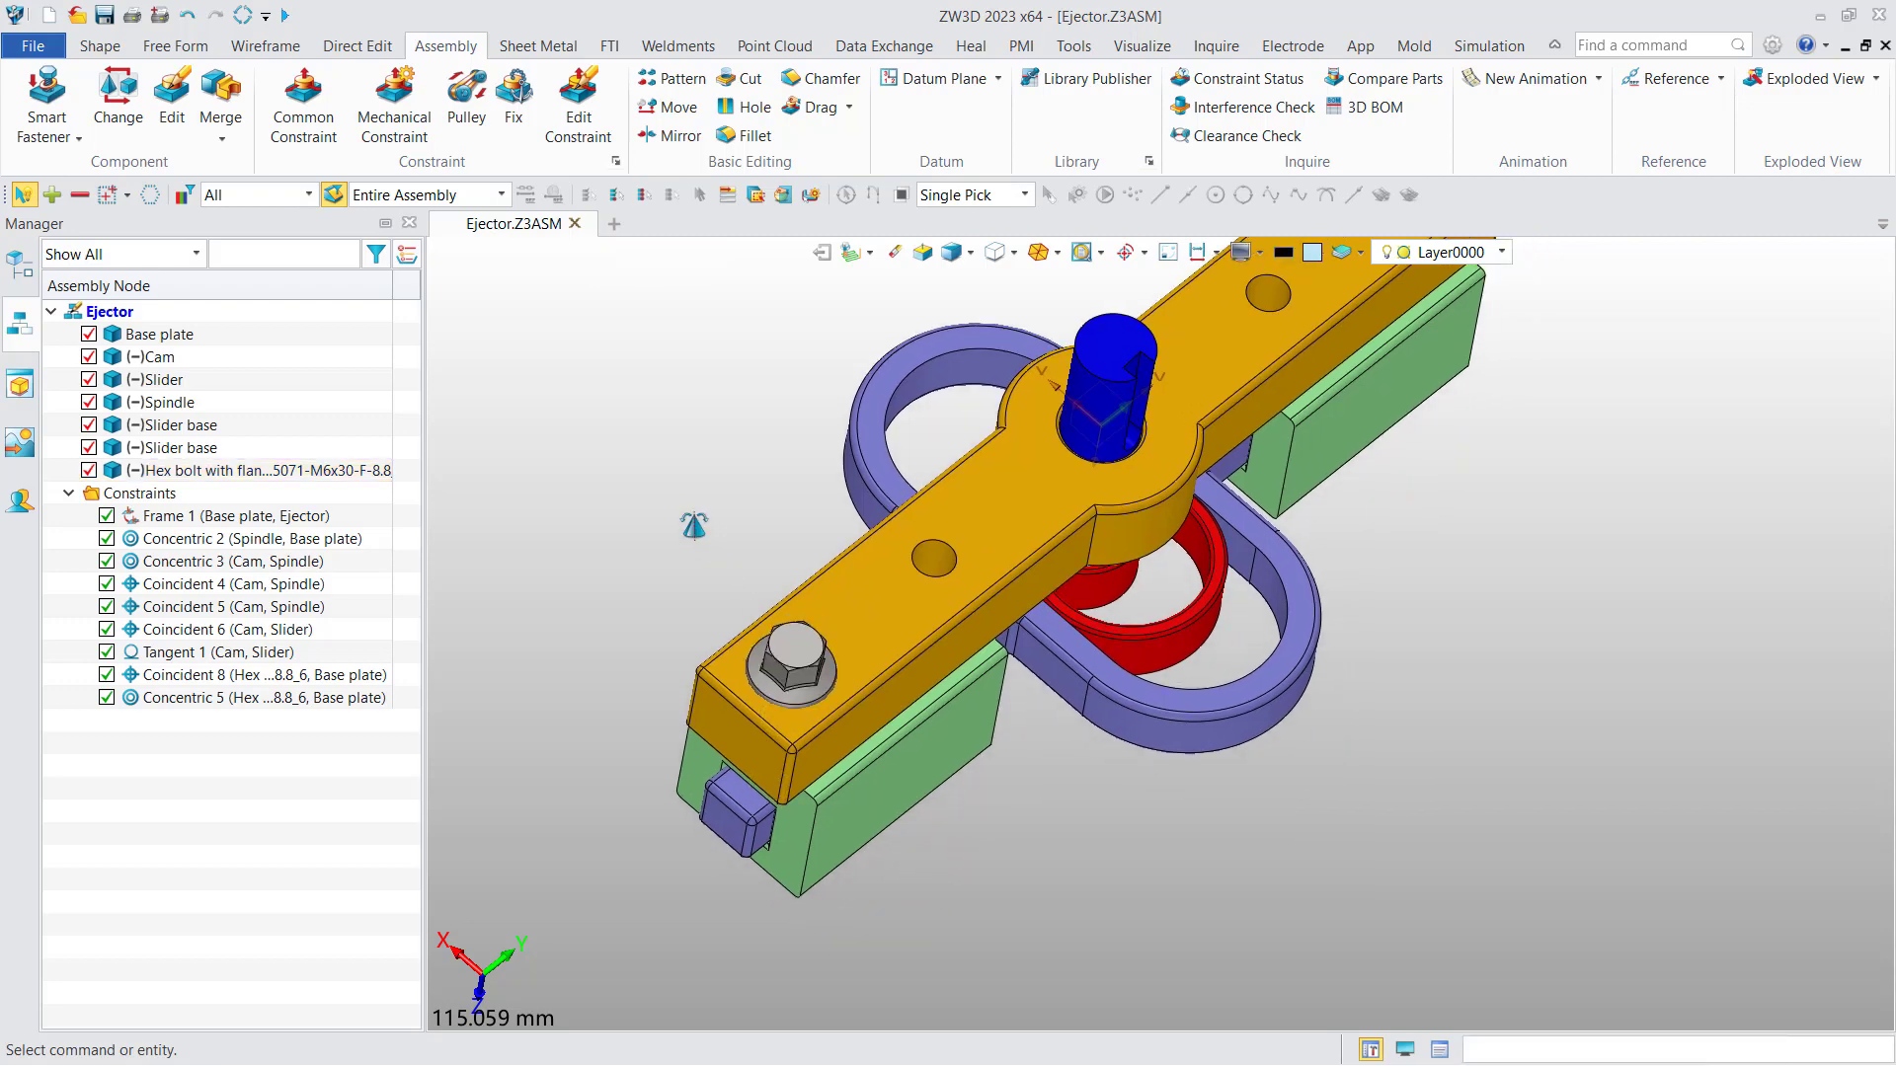
pyautogui.rightClick(800, 656)
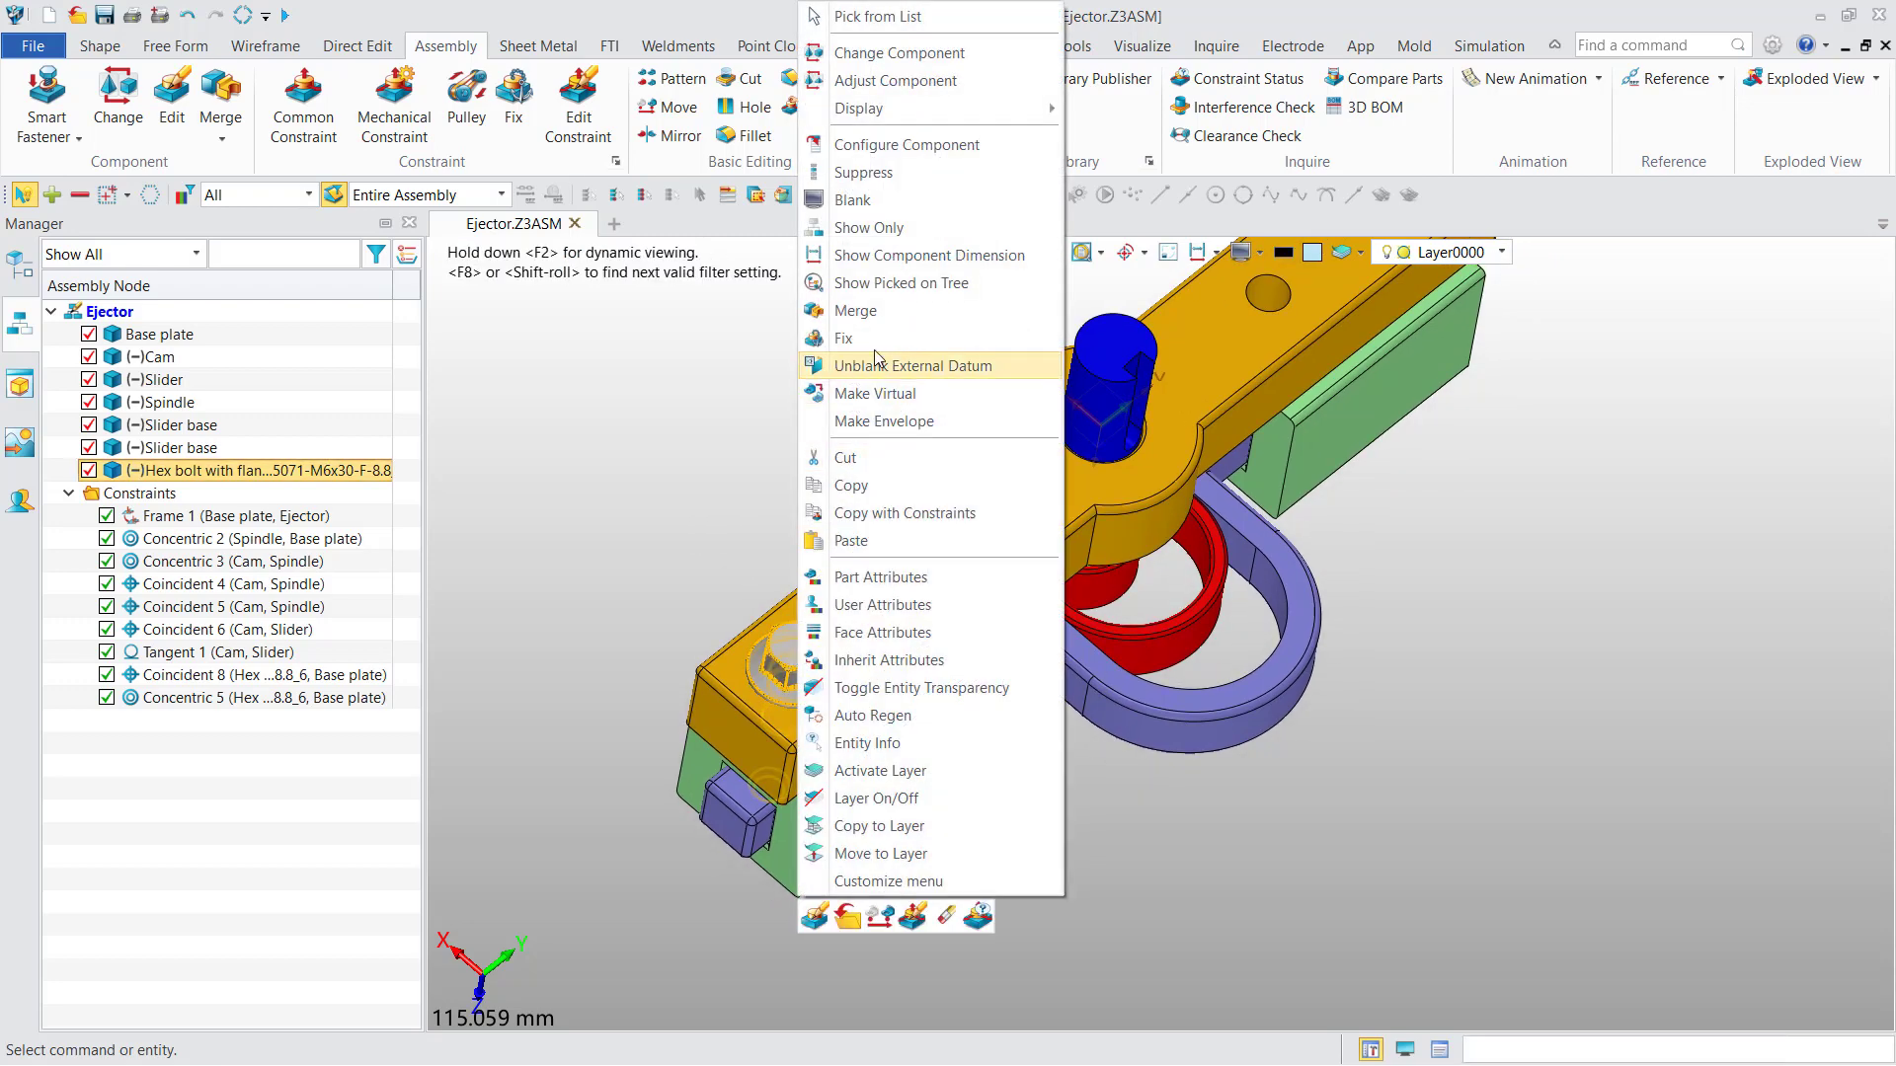
pyautogui.click(898, 513)
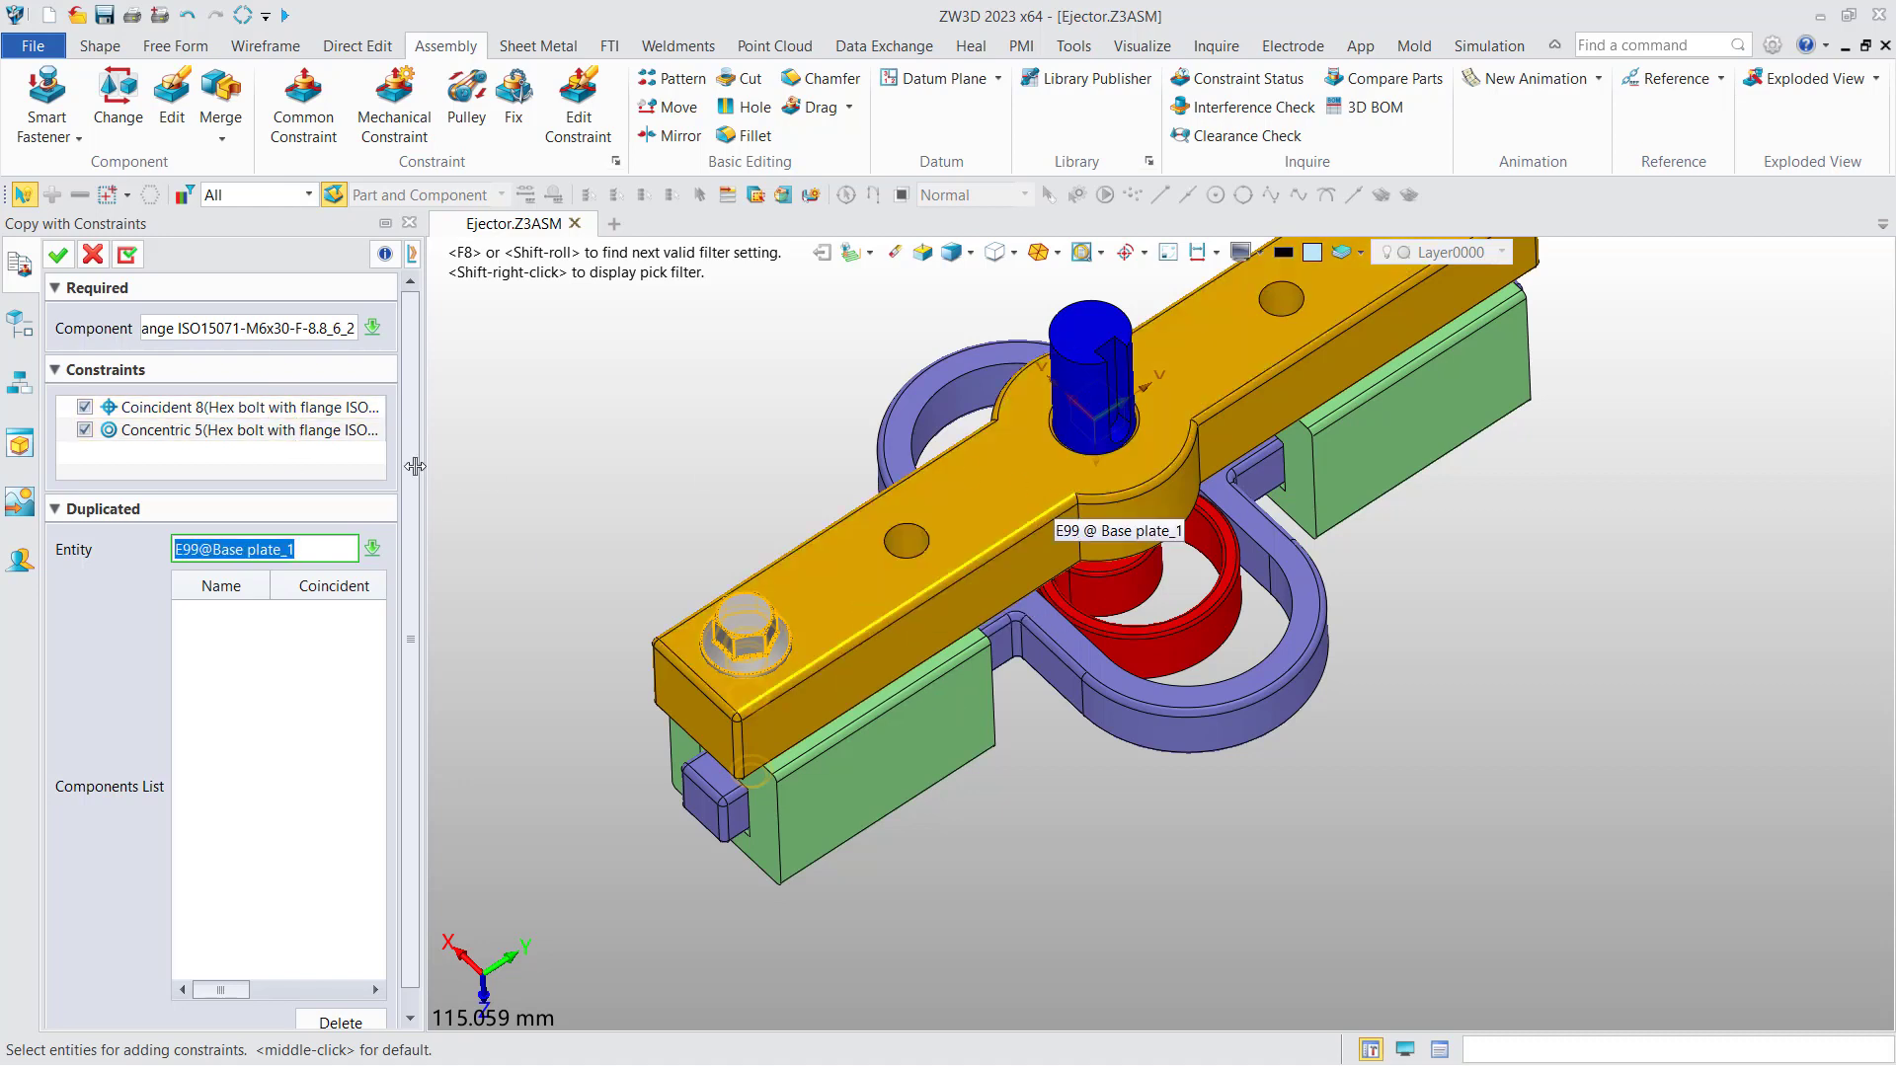
pyautogui.click(767, 668)
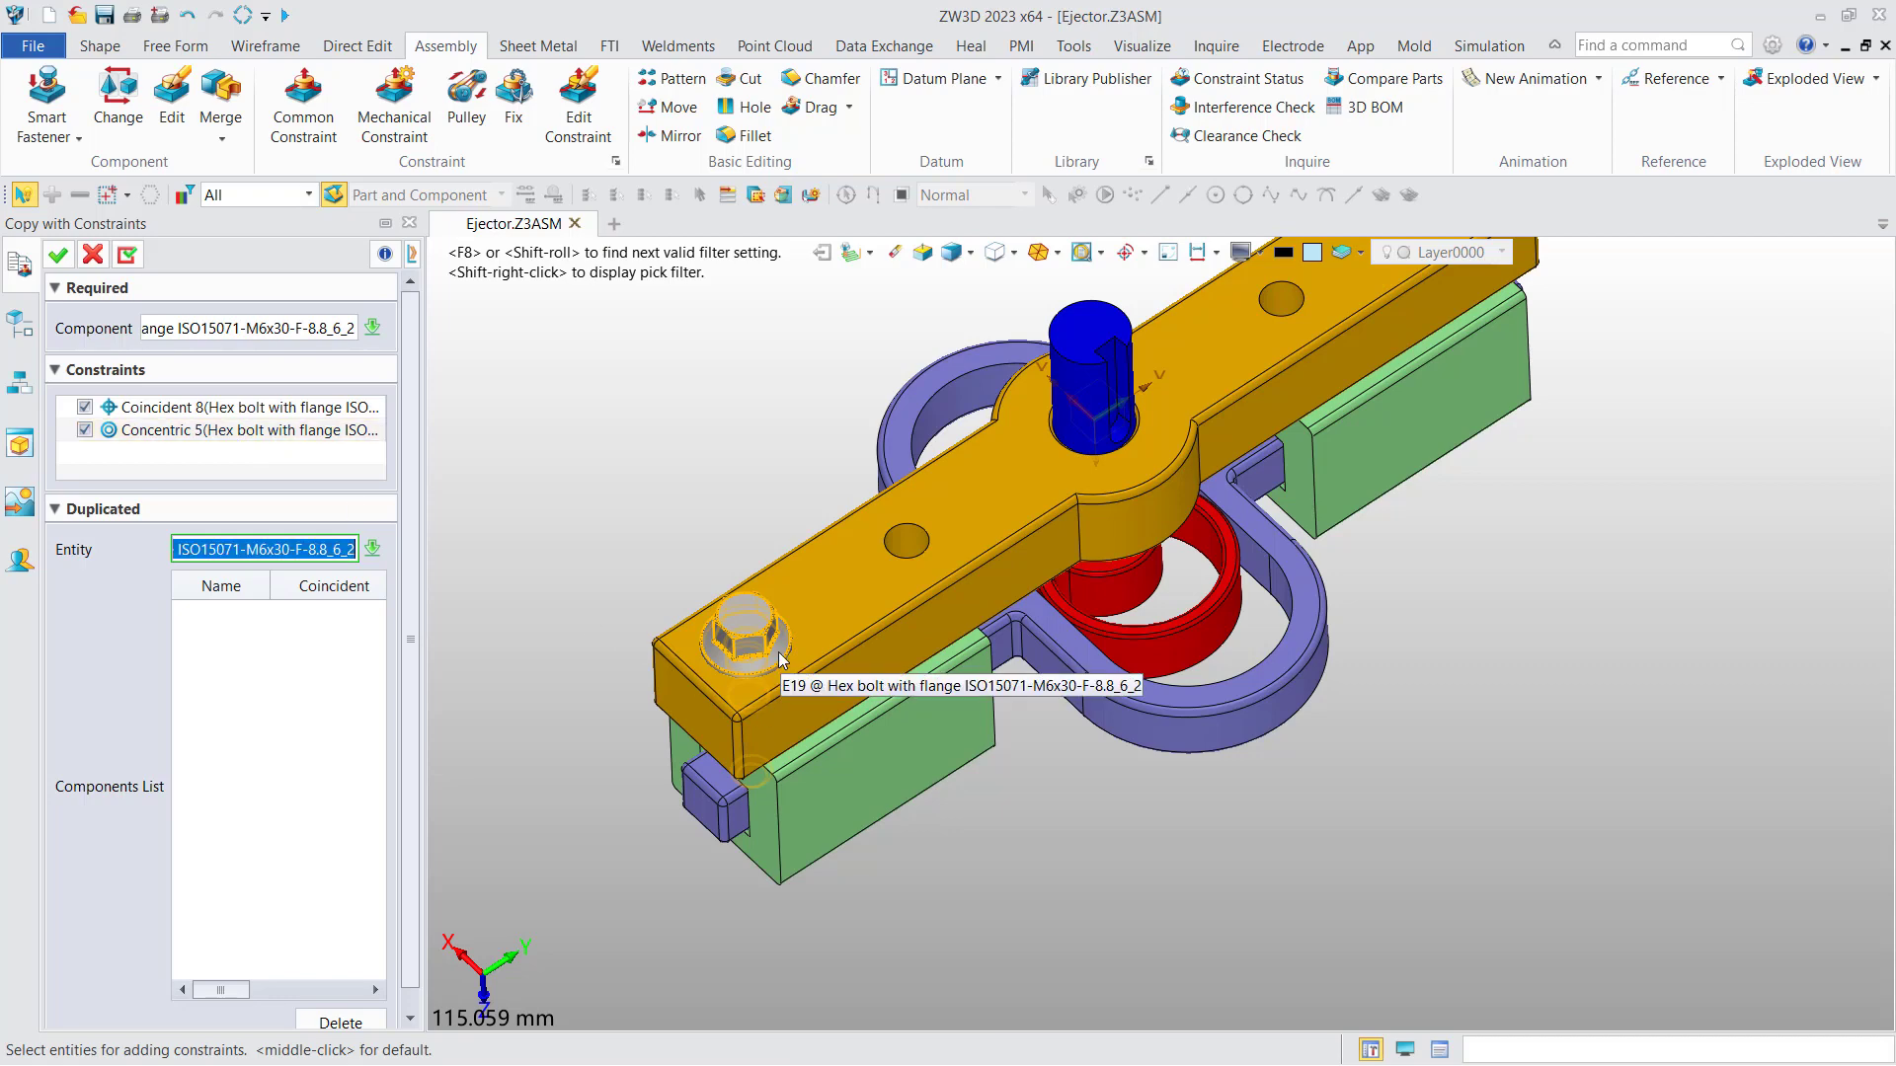
pyautogui.moveTo(718, 542)
pyautogui.mouseDown(button='right')
pyautogui.moveTo(737, 516)
pyautogui.moveTo(709, 533)
pyautogui.mouseUp(button='right')
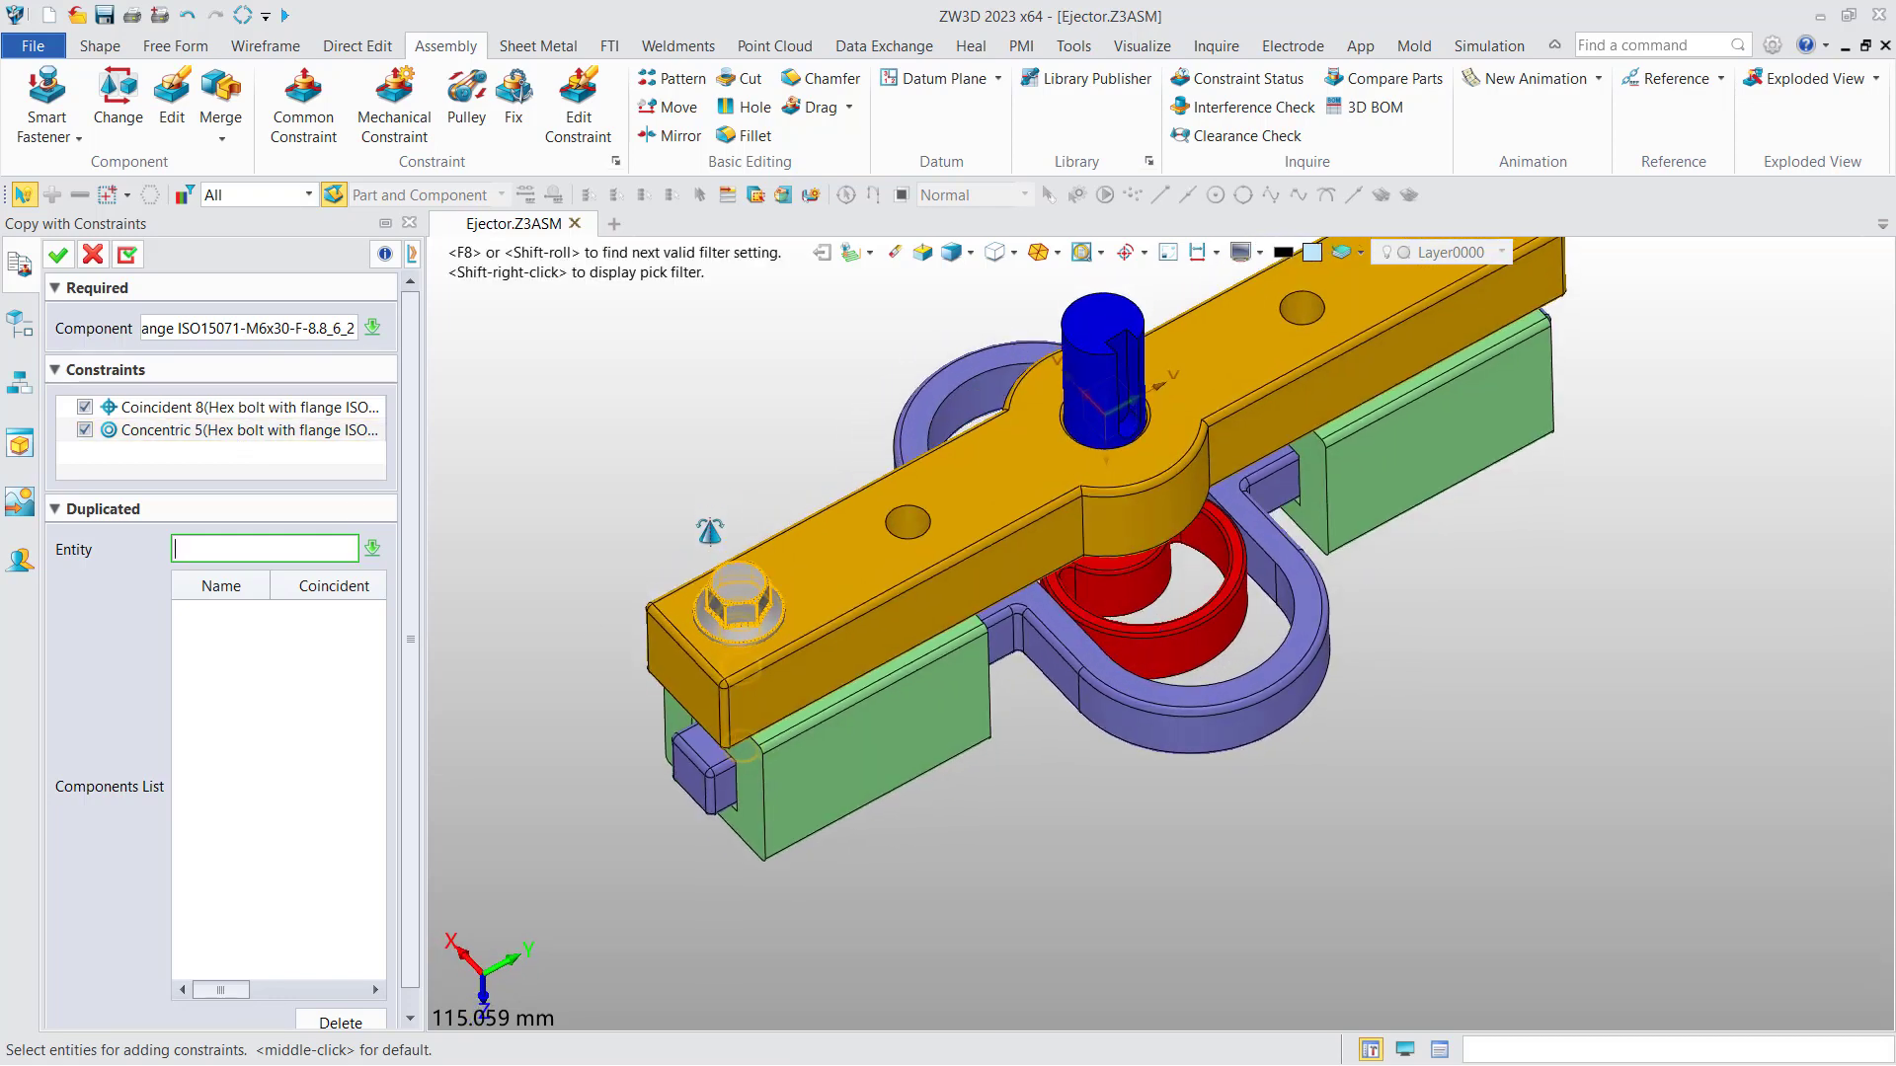
pyautogui.moveTo(709, 533); pyautogui.dragTo(592, 572, button='middle')
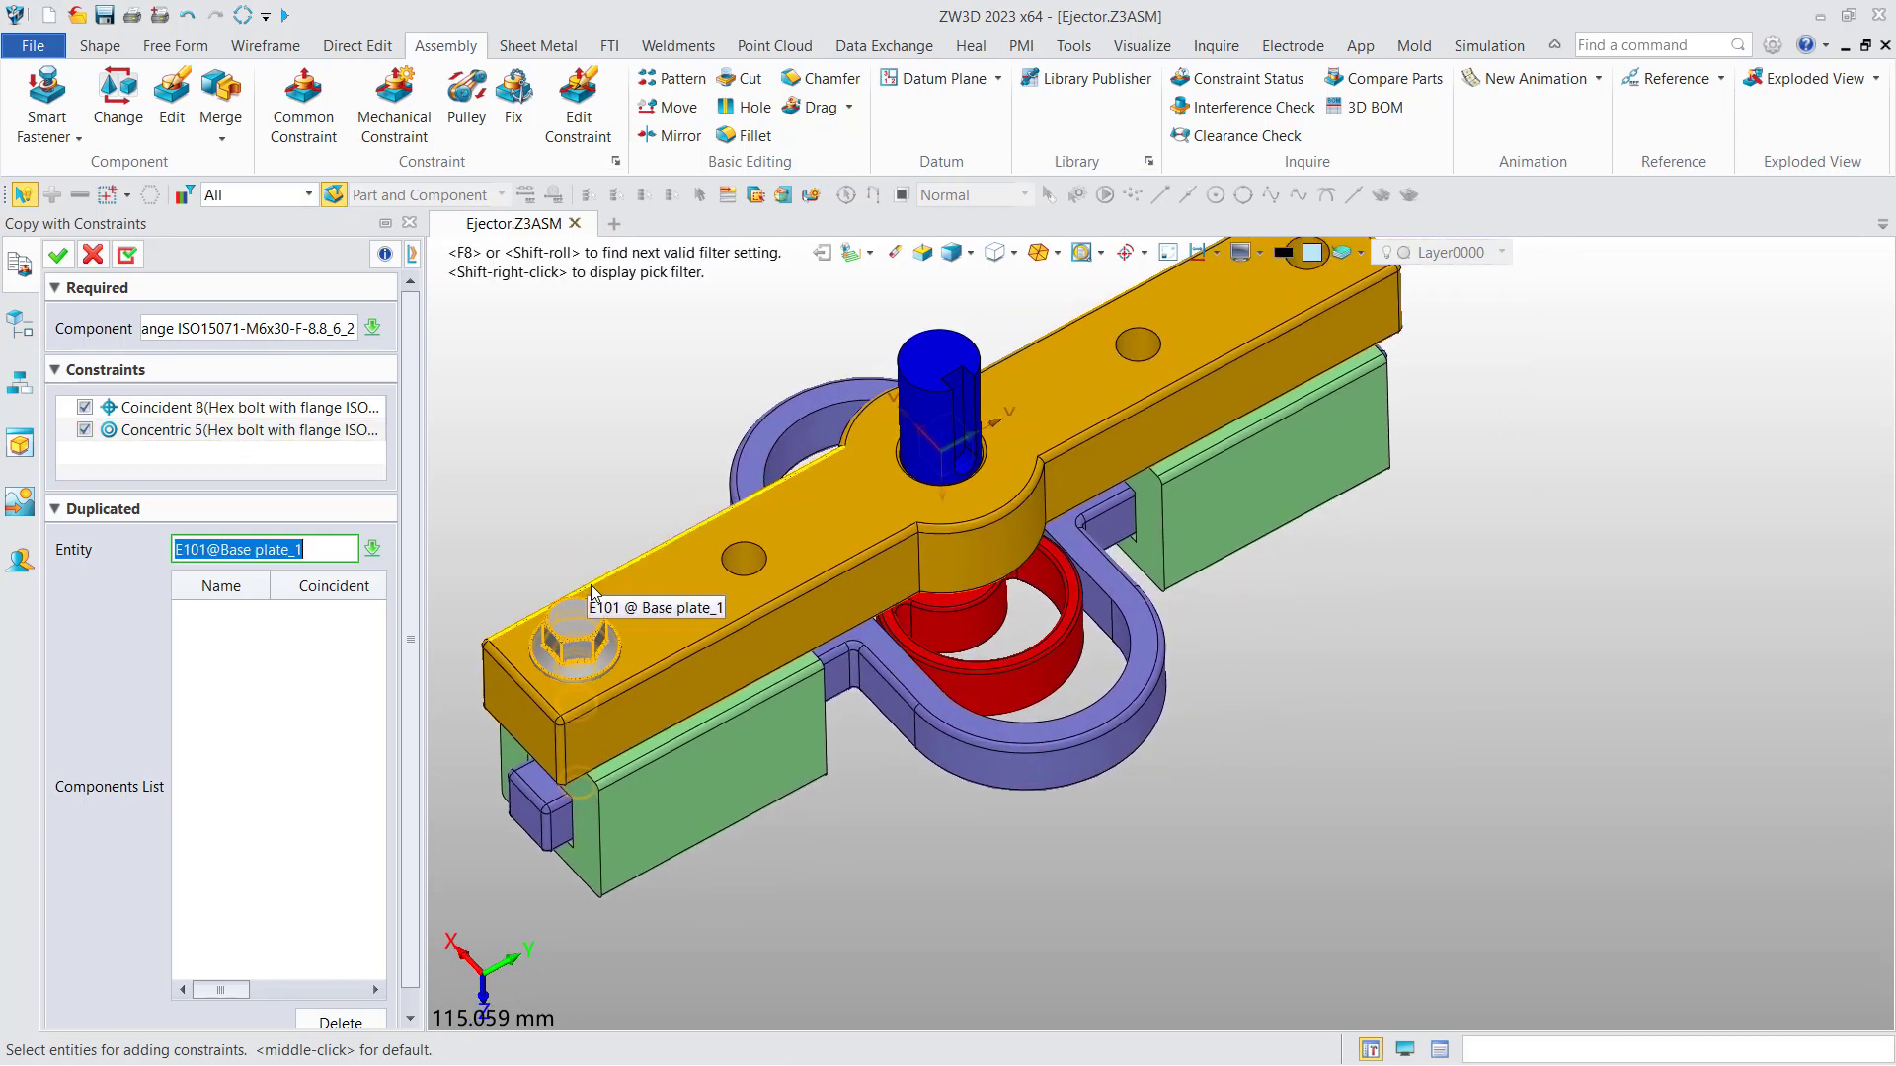
pyautogui.click(673, 580)
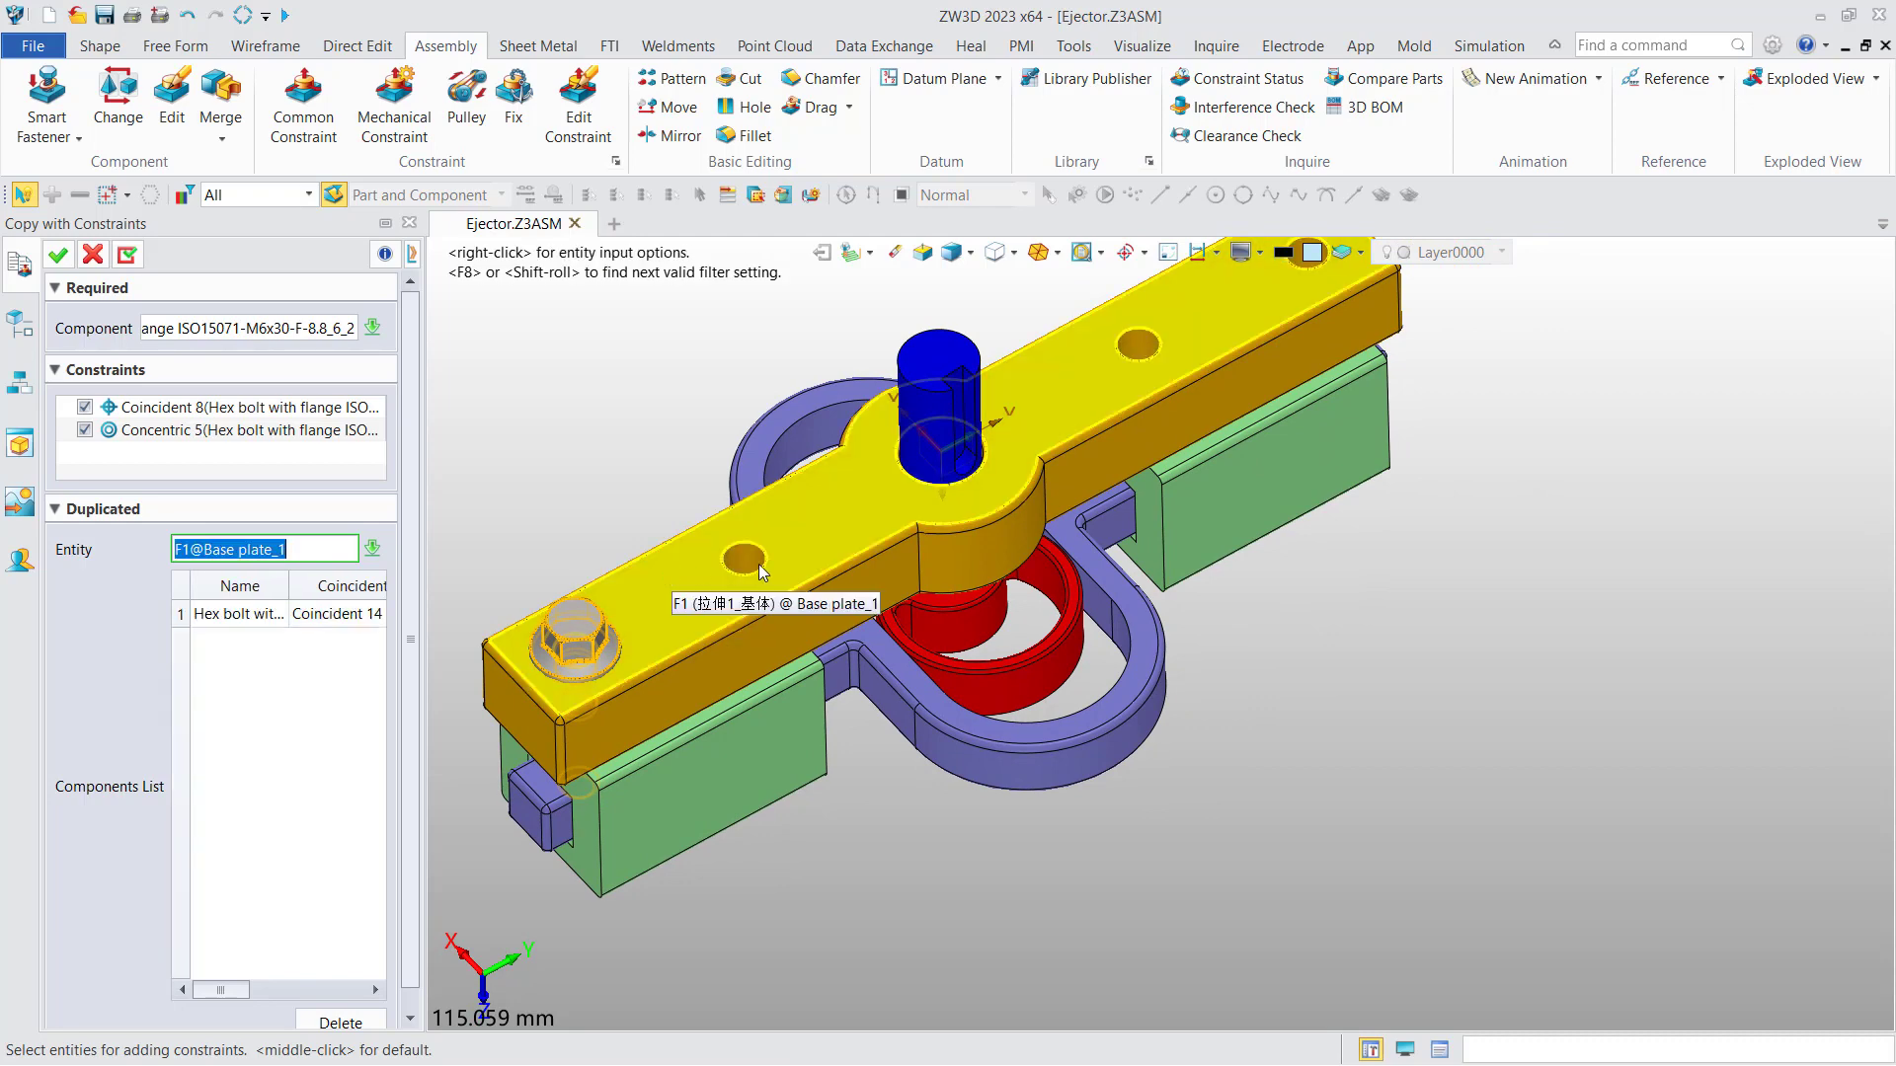
pyautogui.scroll(6, 752, 561)
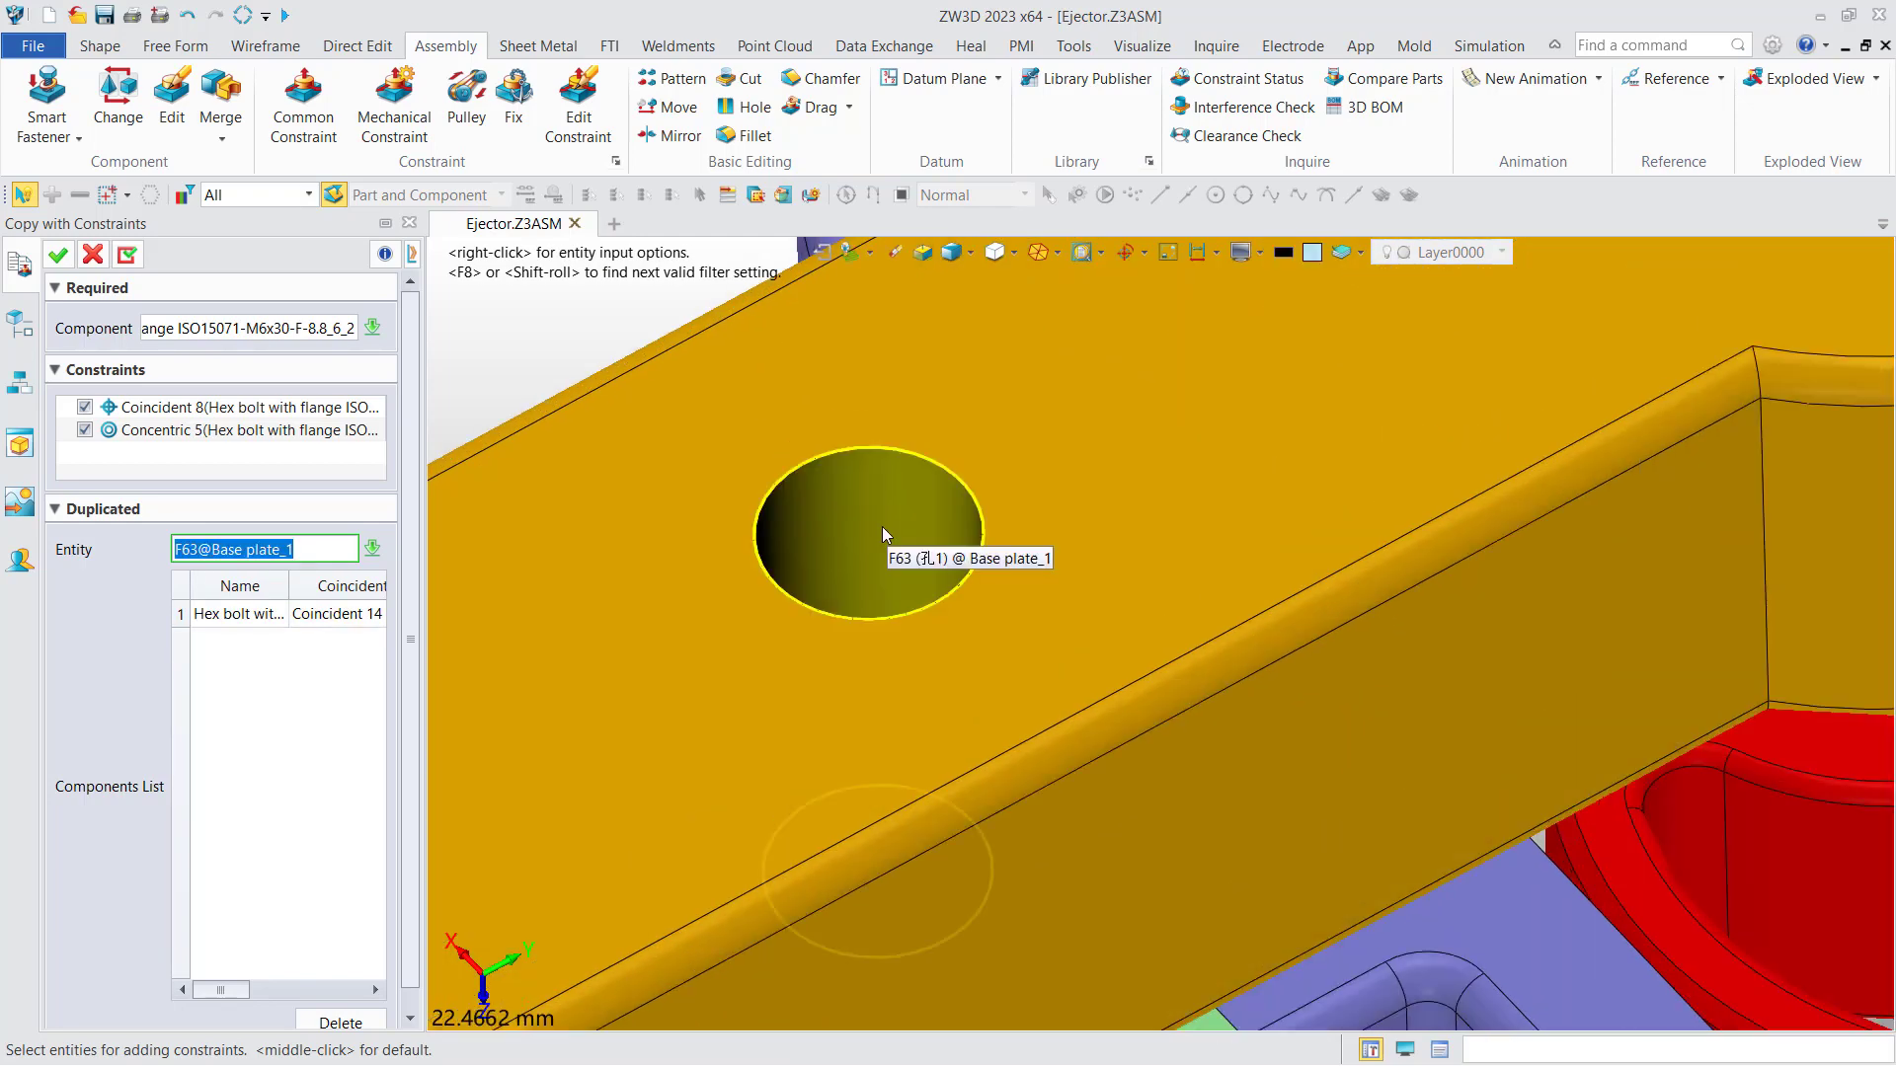
pyautogui.click(882, 534)
pyautogui.scroll(-6, 844, 573)
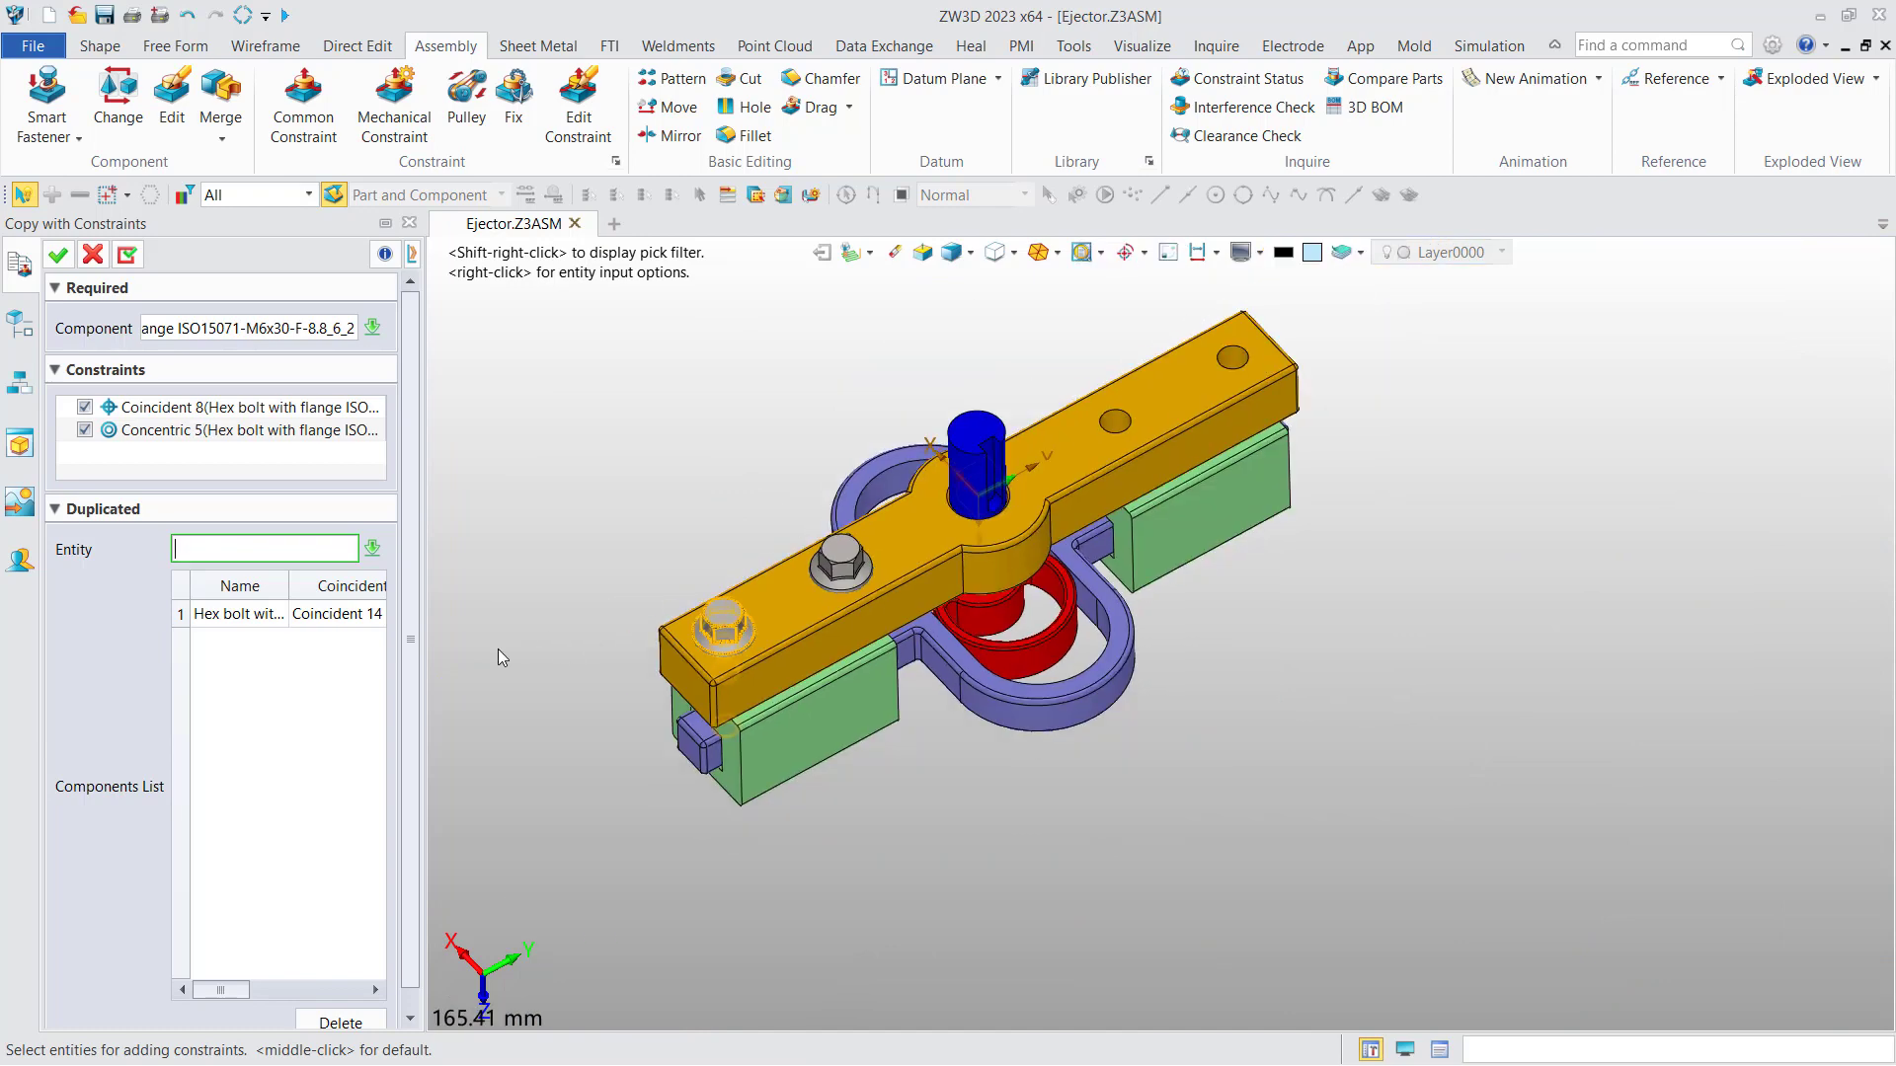
# Step: Widen the Copy with Constraints settings to show the full constraint list and confirm the bolt copy
pyautogui.moveTo(413, 620); pyautogui.dragTo(674, 620)
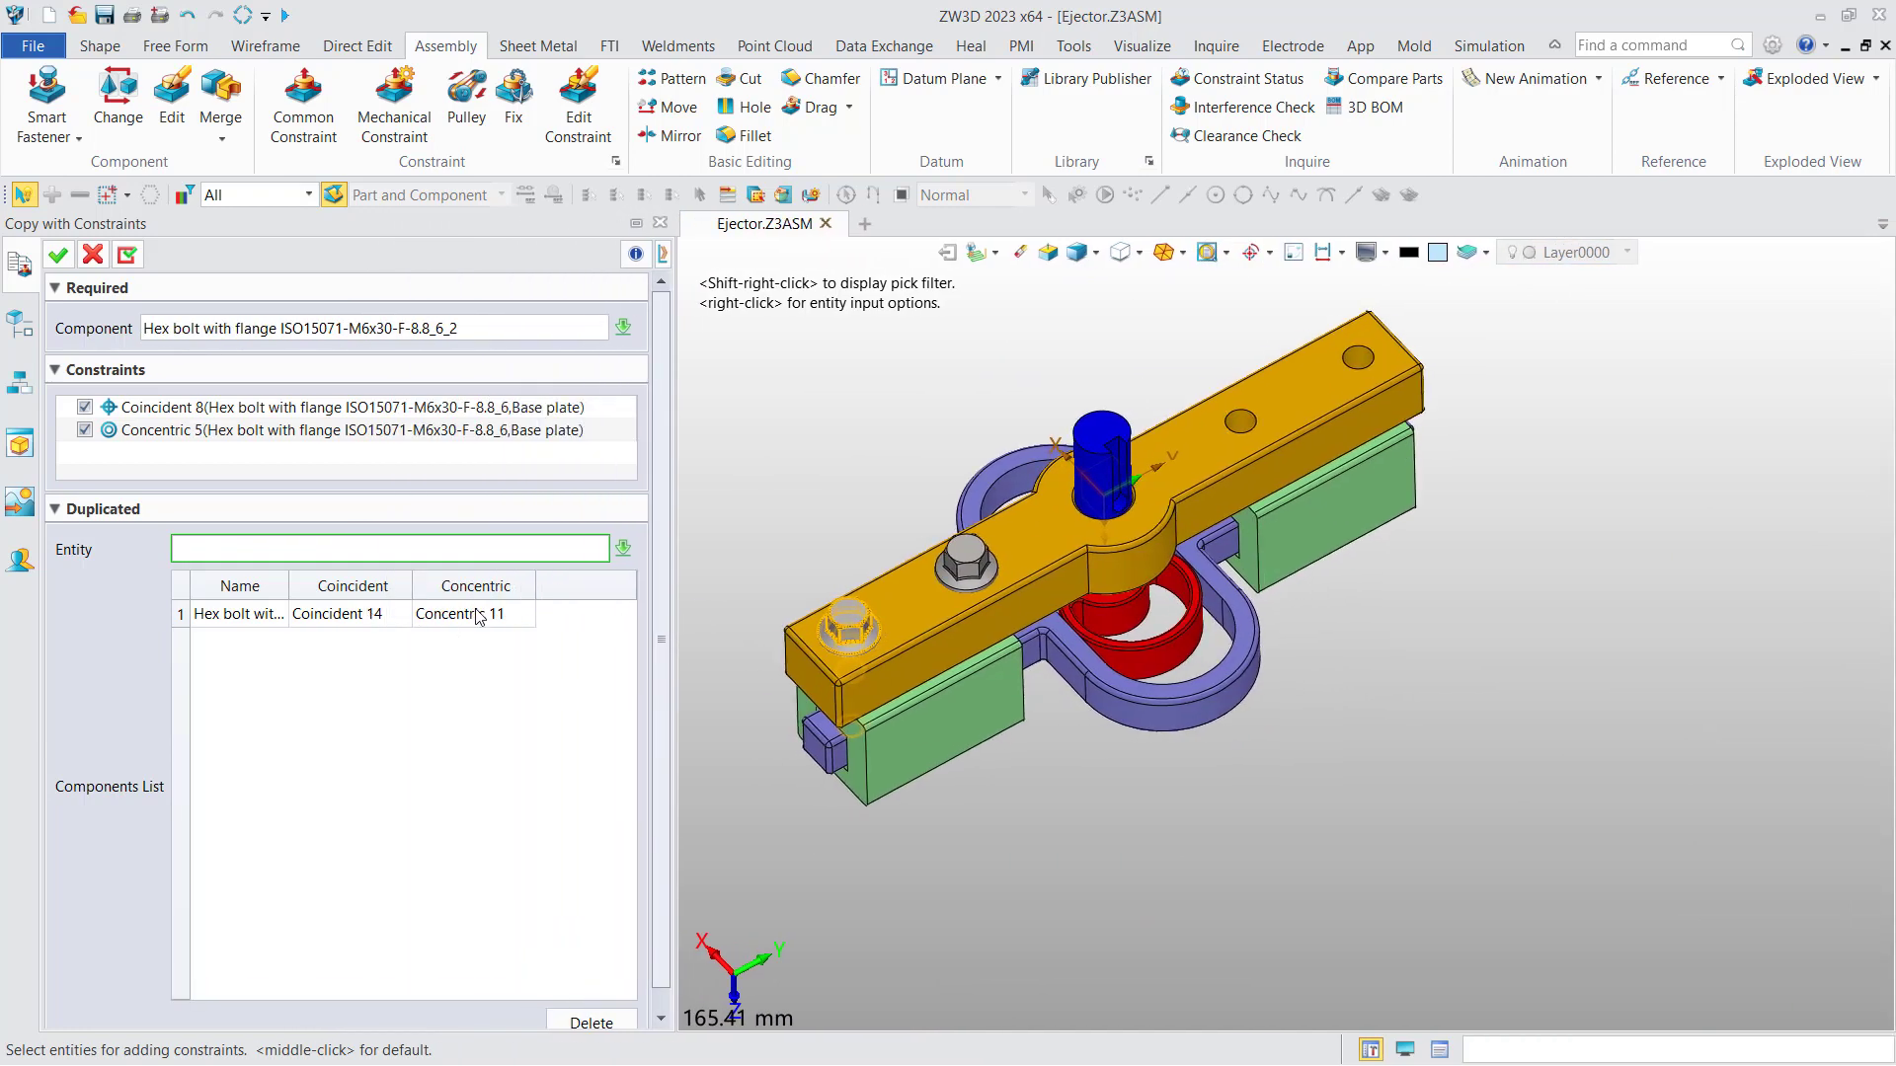
pyautogui.moveTo(681, 622); pyautogui.dragTo(577, 572)
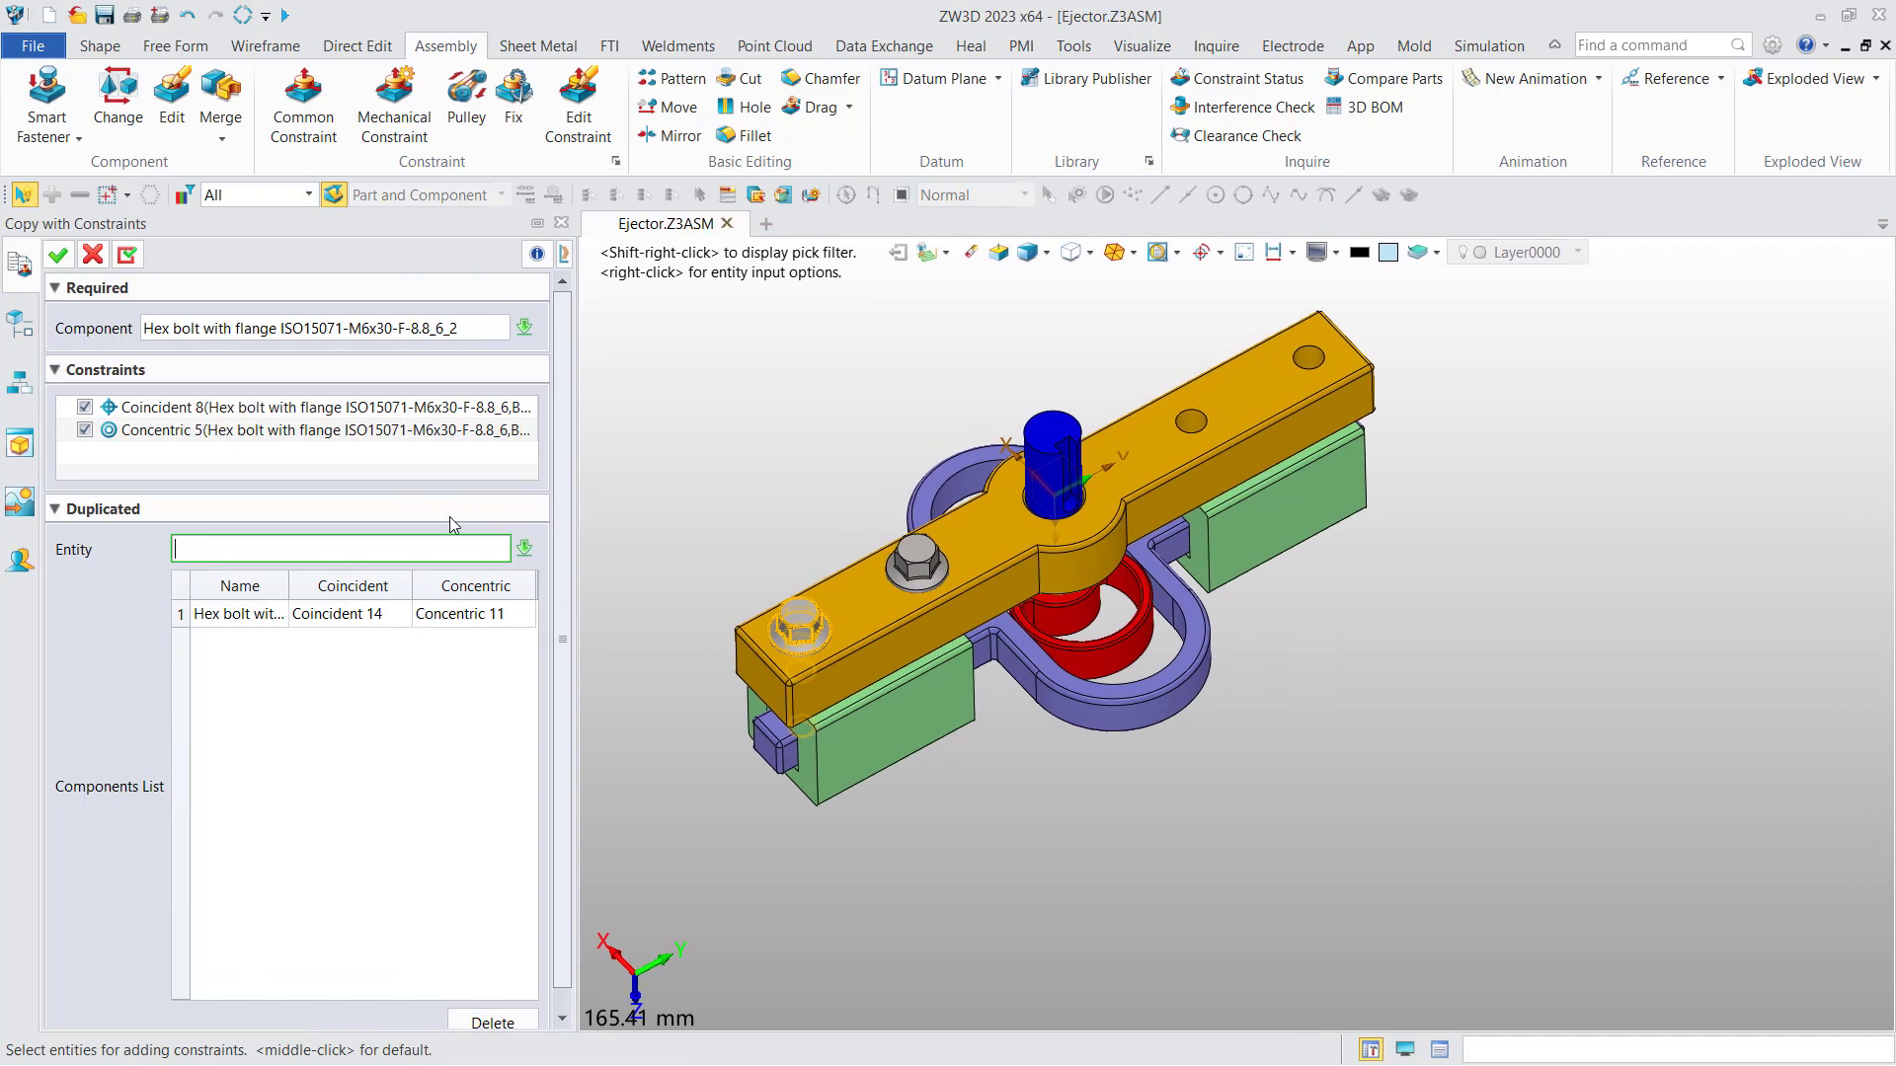
pyautogui.click(127, 257)
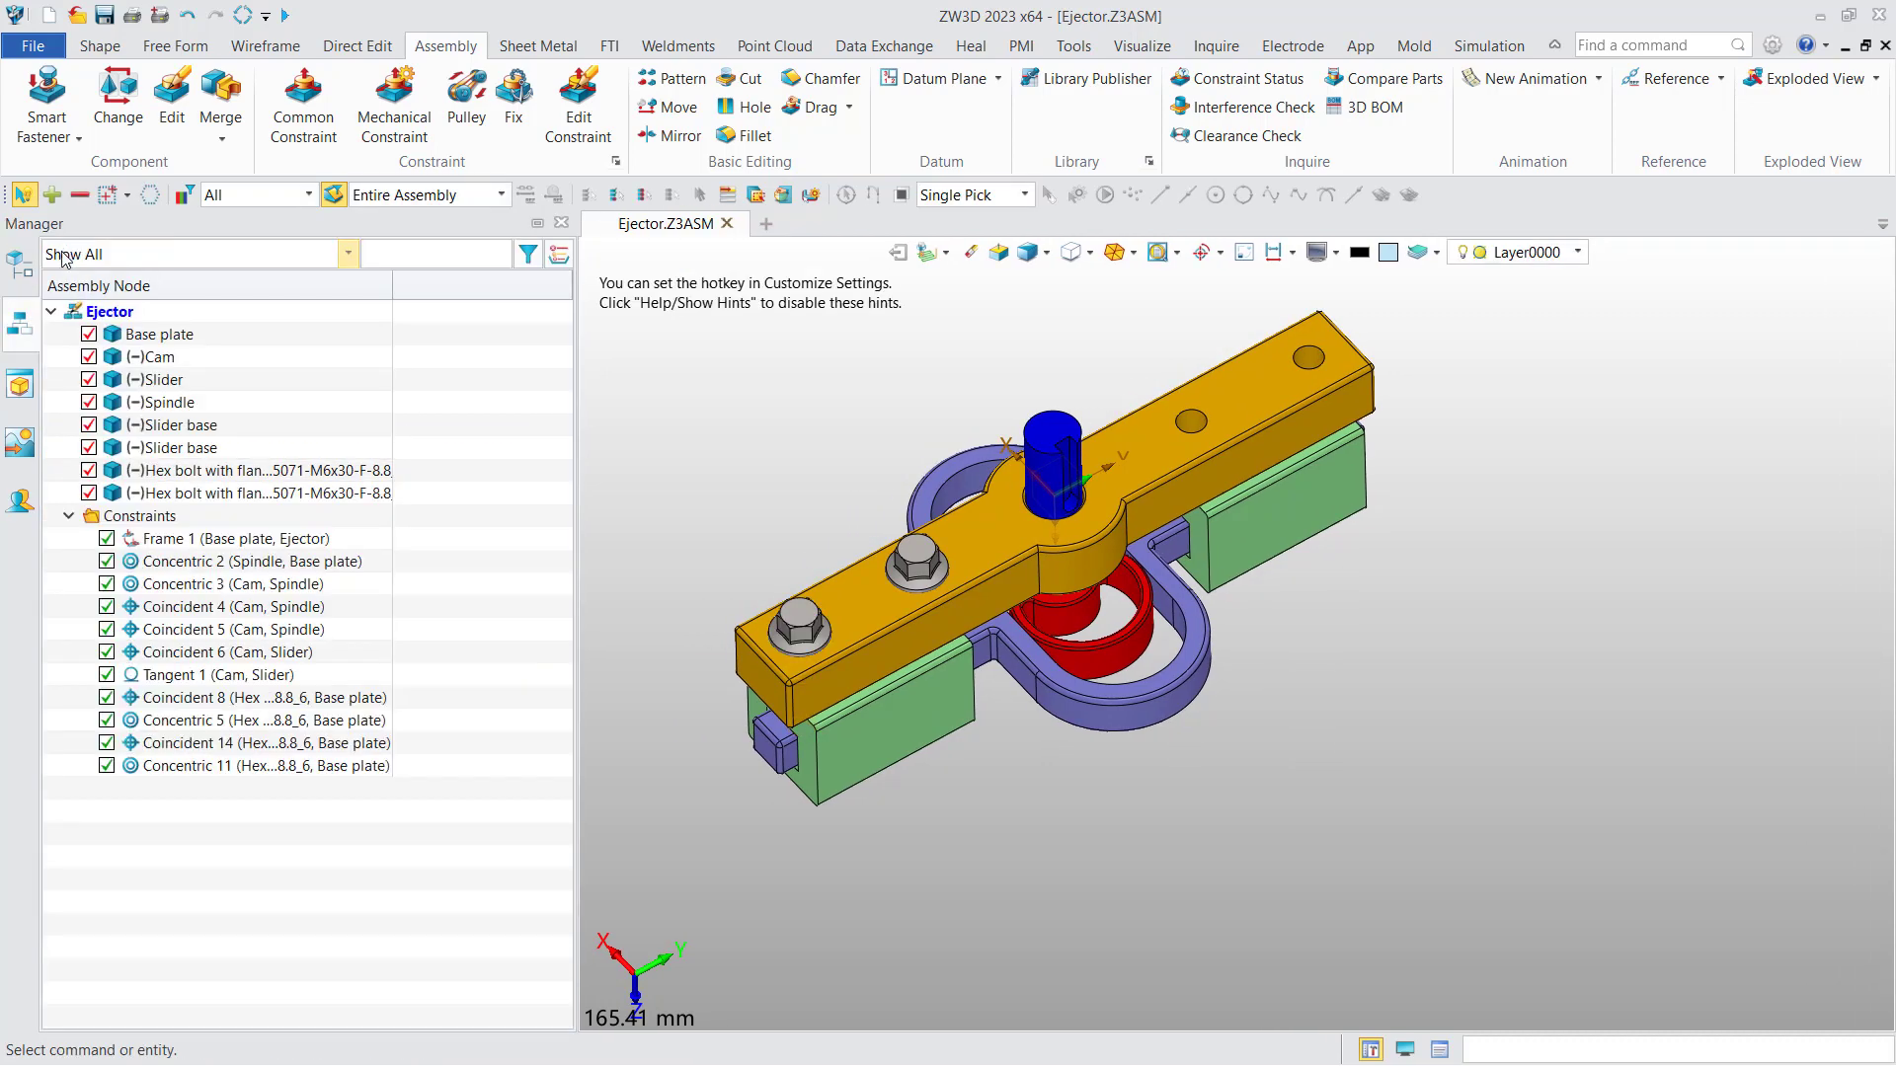
# Step: Use Copy with Constraints on the end hex flange bolt, making the copy coincident with the base plate's bolt-side face and concentric with the empty hole nearest the spindle
pyautogui.moveTo(639, 533); pyautogui.dragTo(734, 494, button='middle')
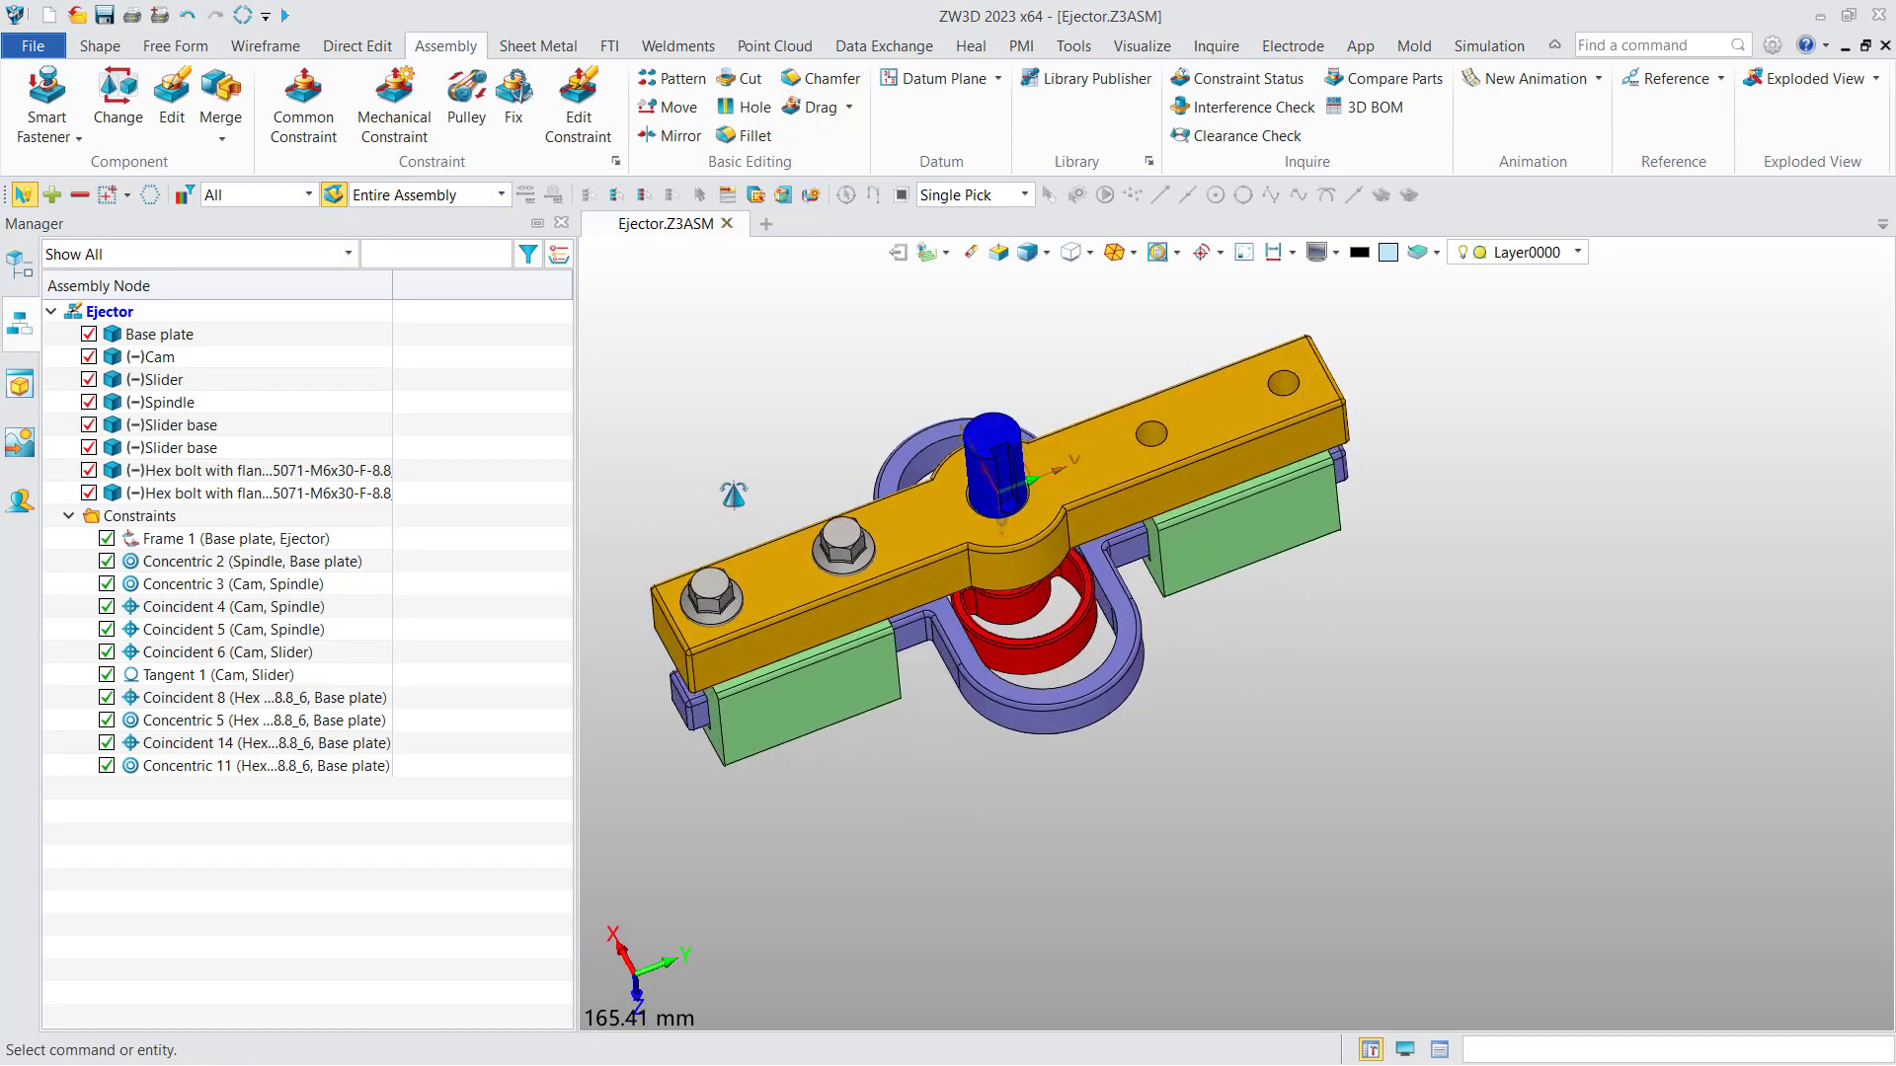
pyautogui.rightClick(723, 599)
pyautogui.click(806, 514)
pyautogui.moveTo(813, 454); pyautogui.dragTo(1104, 547, button='middle')
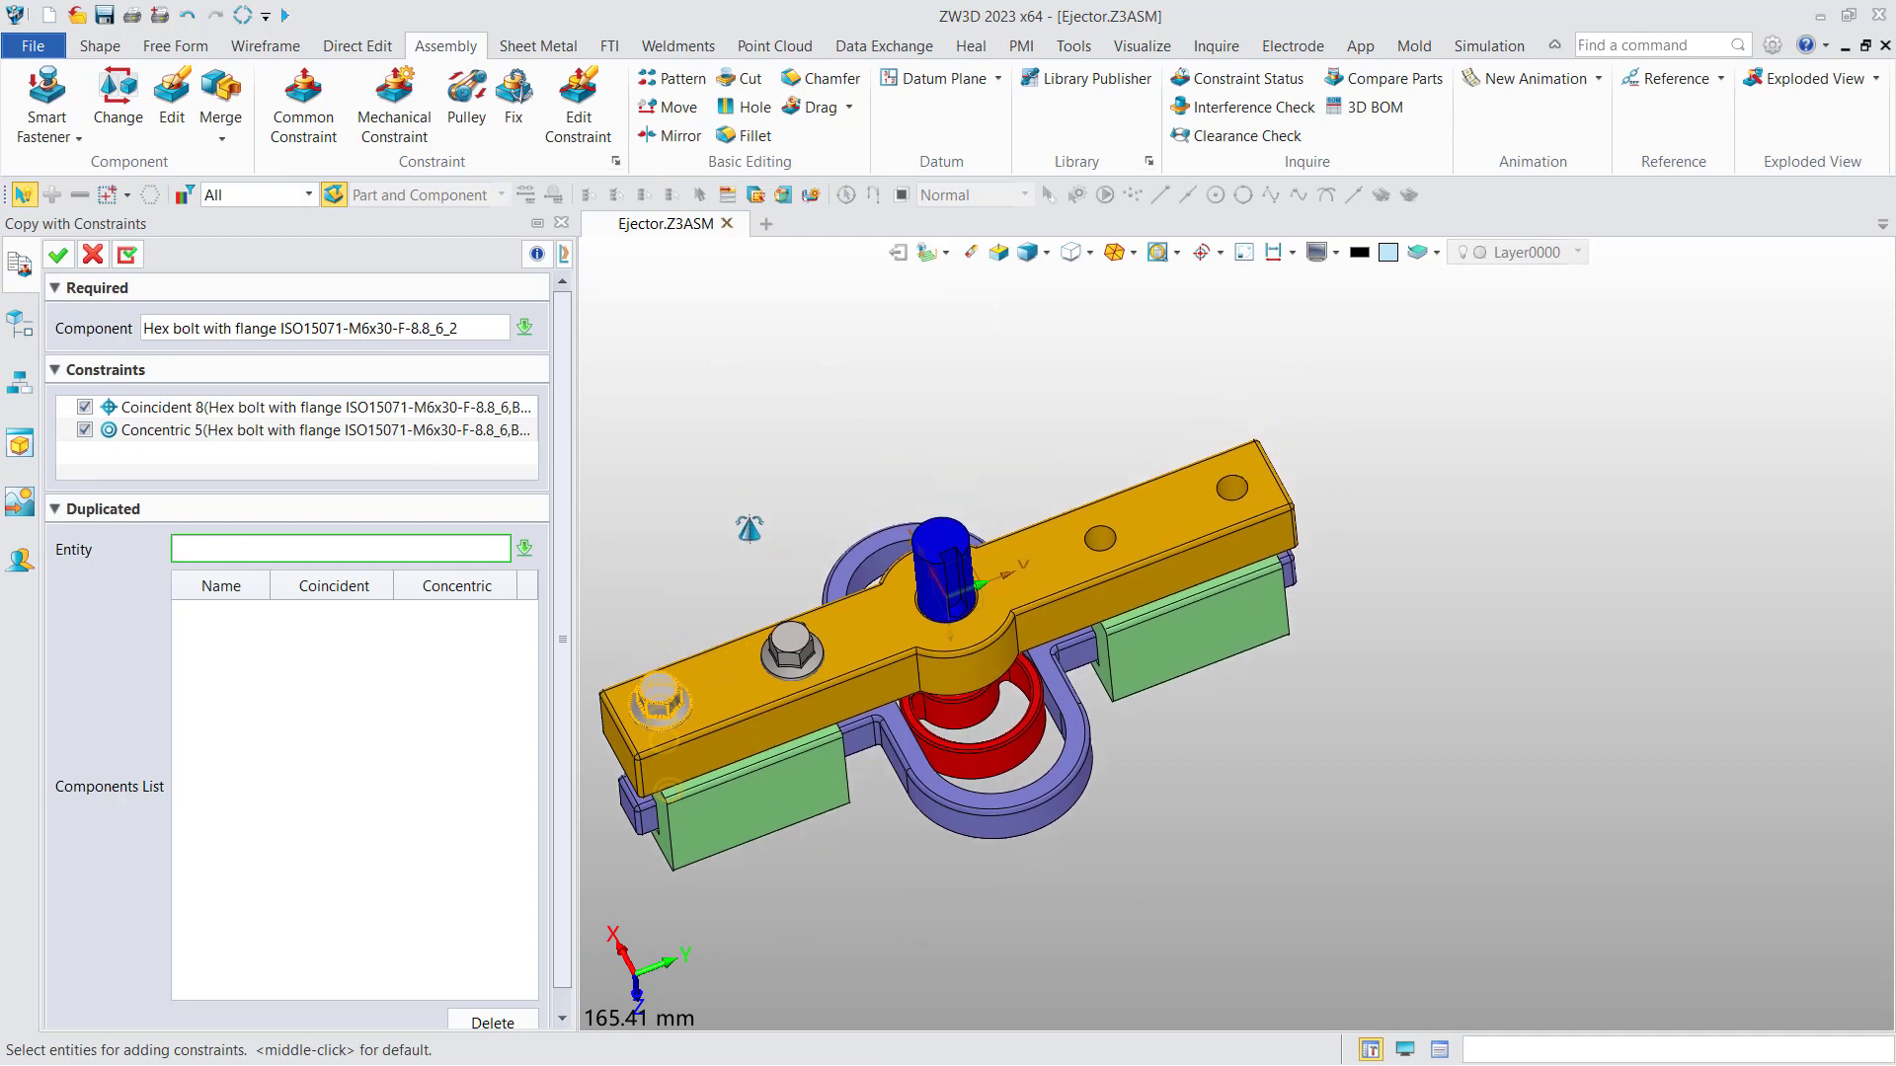
pyautogui.scroll(3, 1105, 549)
pyautogui.click(1203, 484)
pyautogui.scroll(5, 1177, 506)
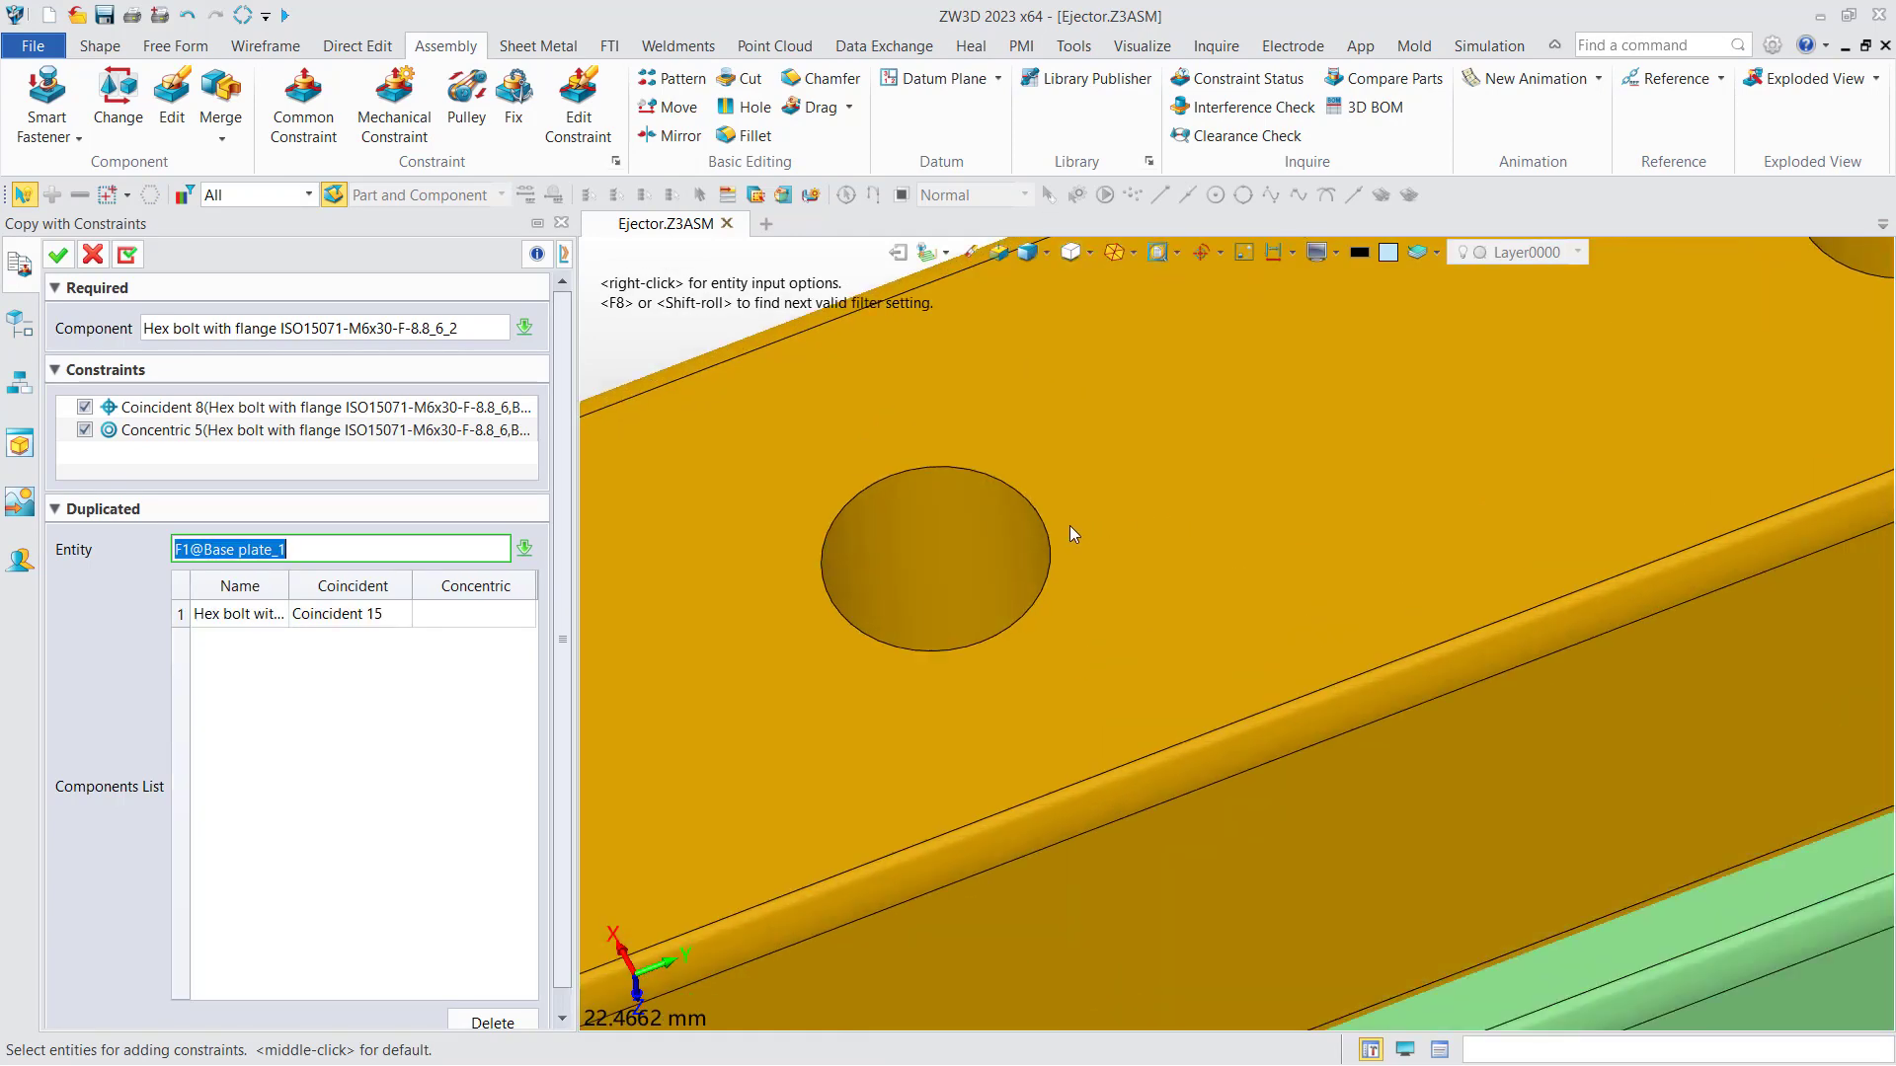
pyautogui.click(940, 546)
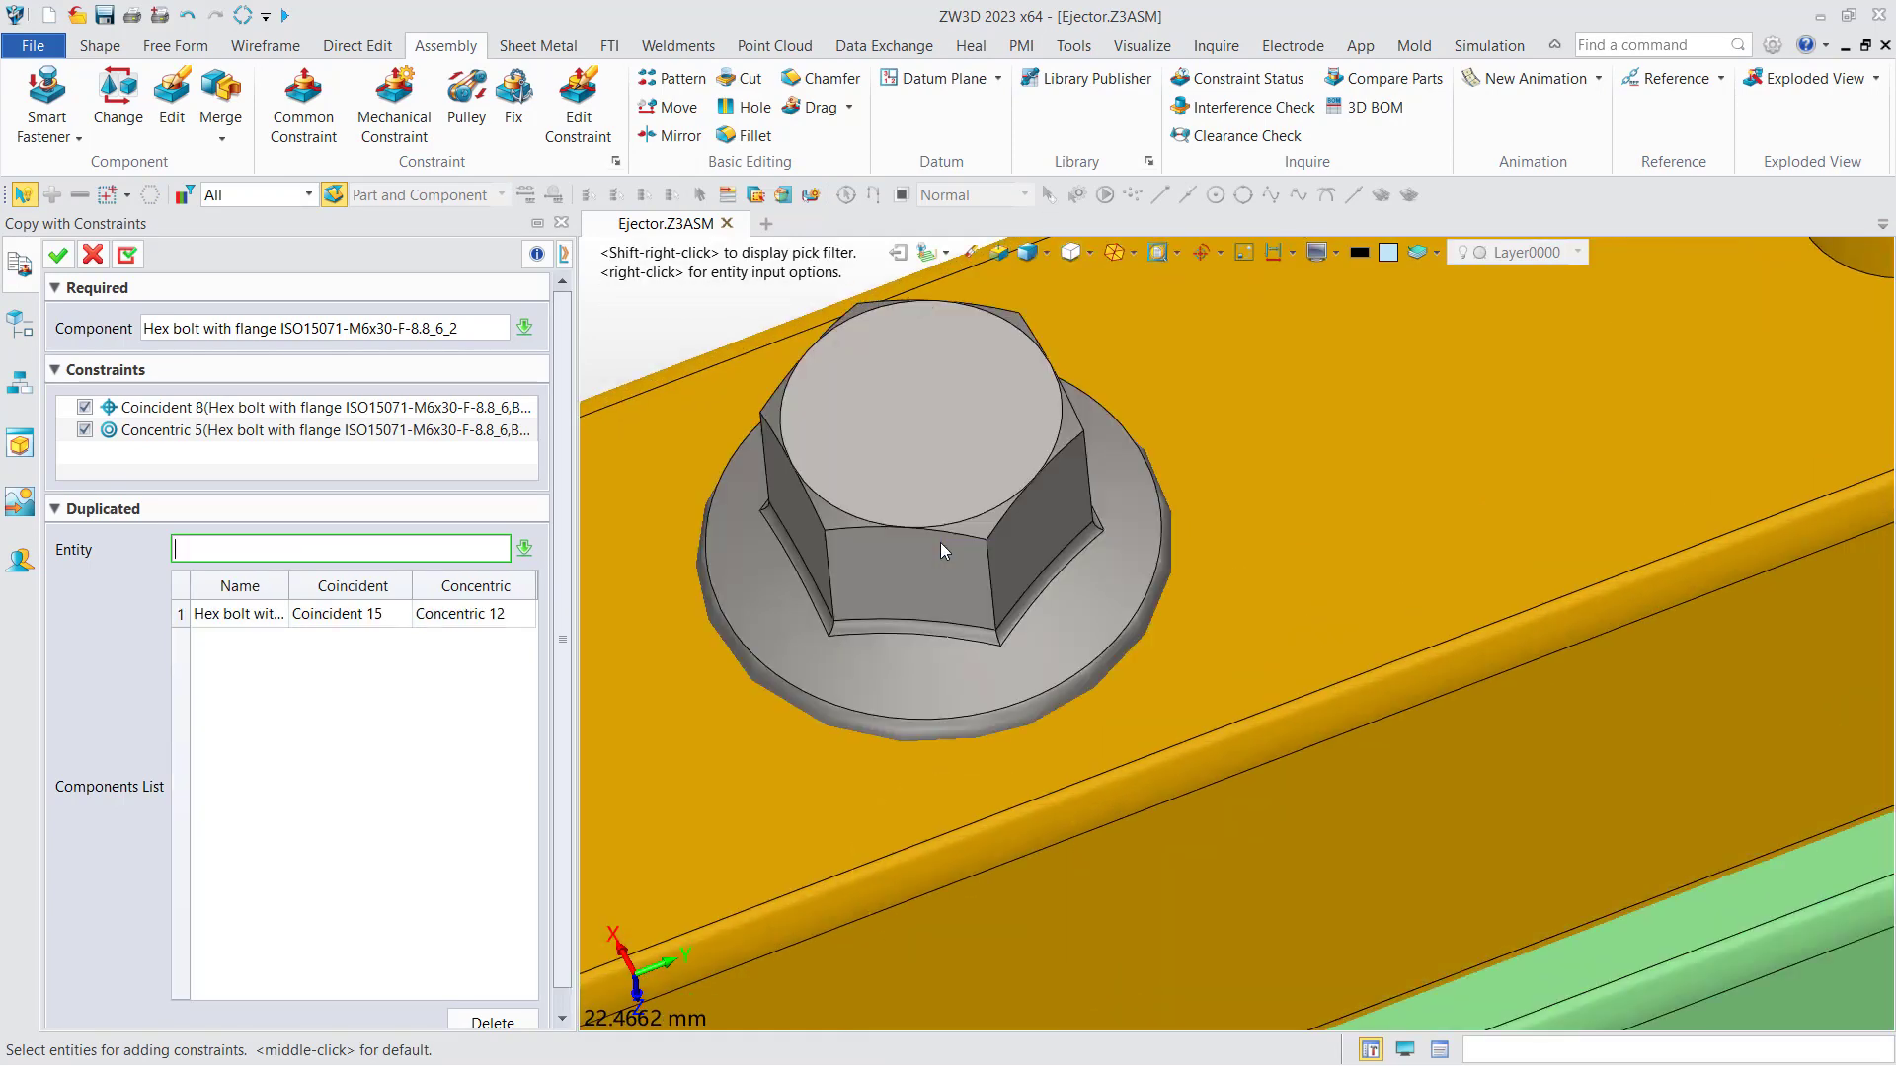
# Step: Add another constrained bolt copy, coincident with the base plate's bolt-side face and concentric with the remaining end hole, and close the command
pyautogui.scroll(-5, 901, 622)
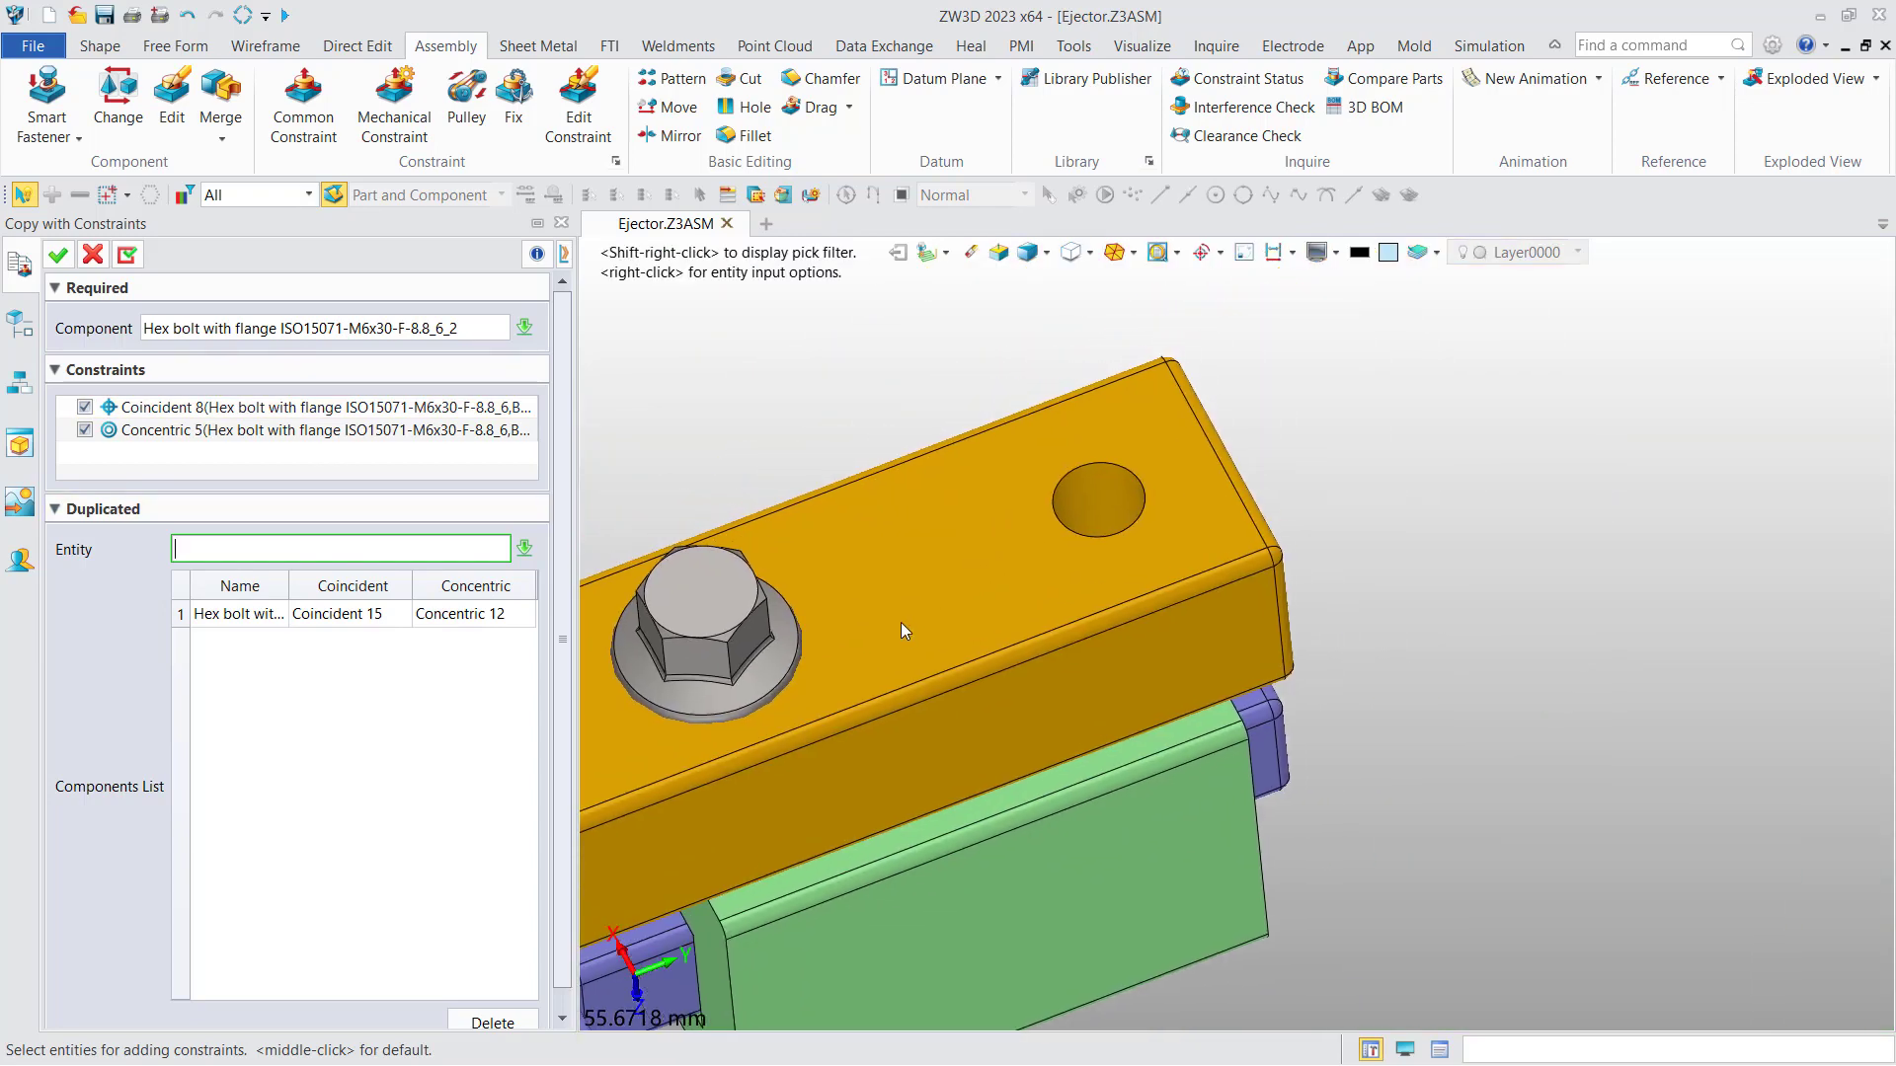
pyautogui.click(951, 582)
pyautogui.scroll(5, 1093, 447)
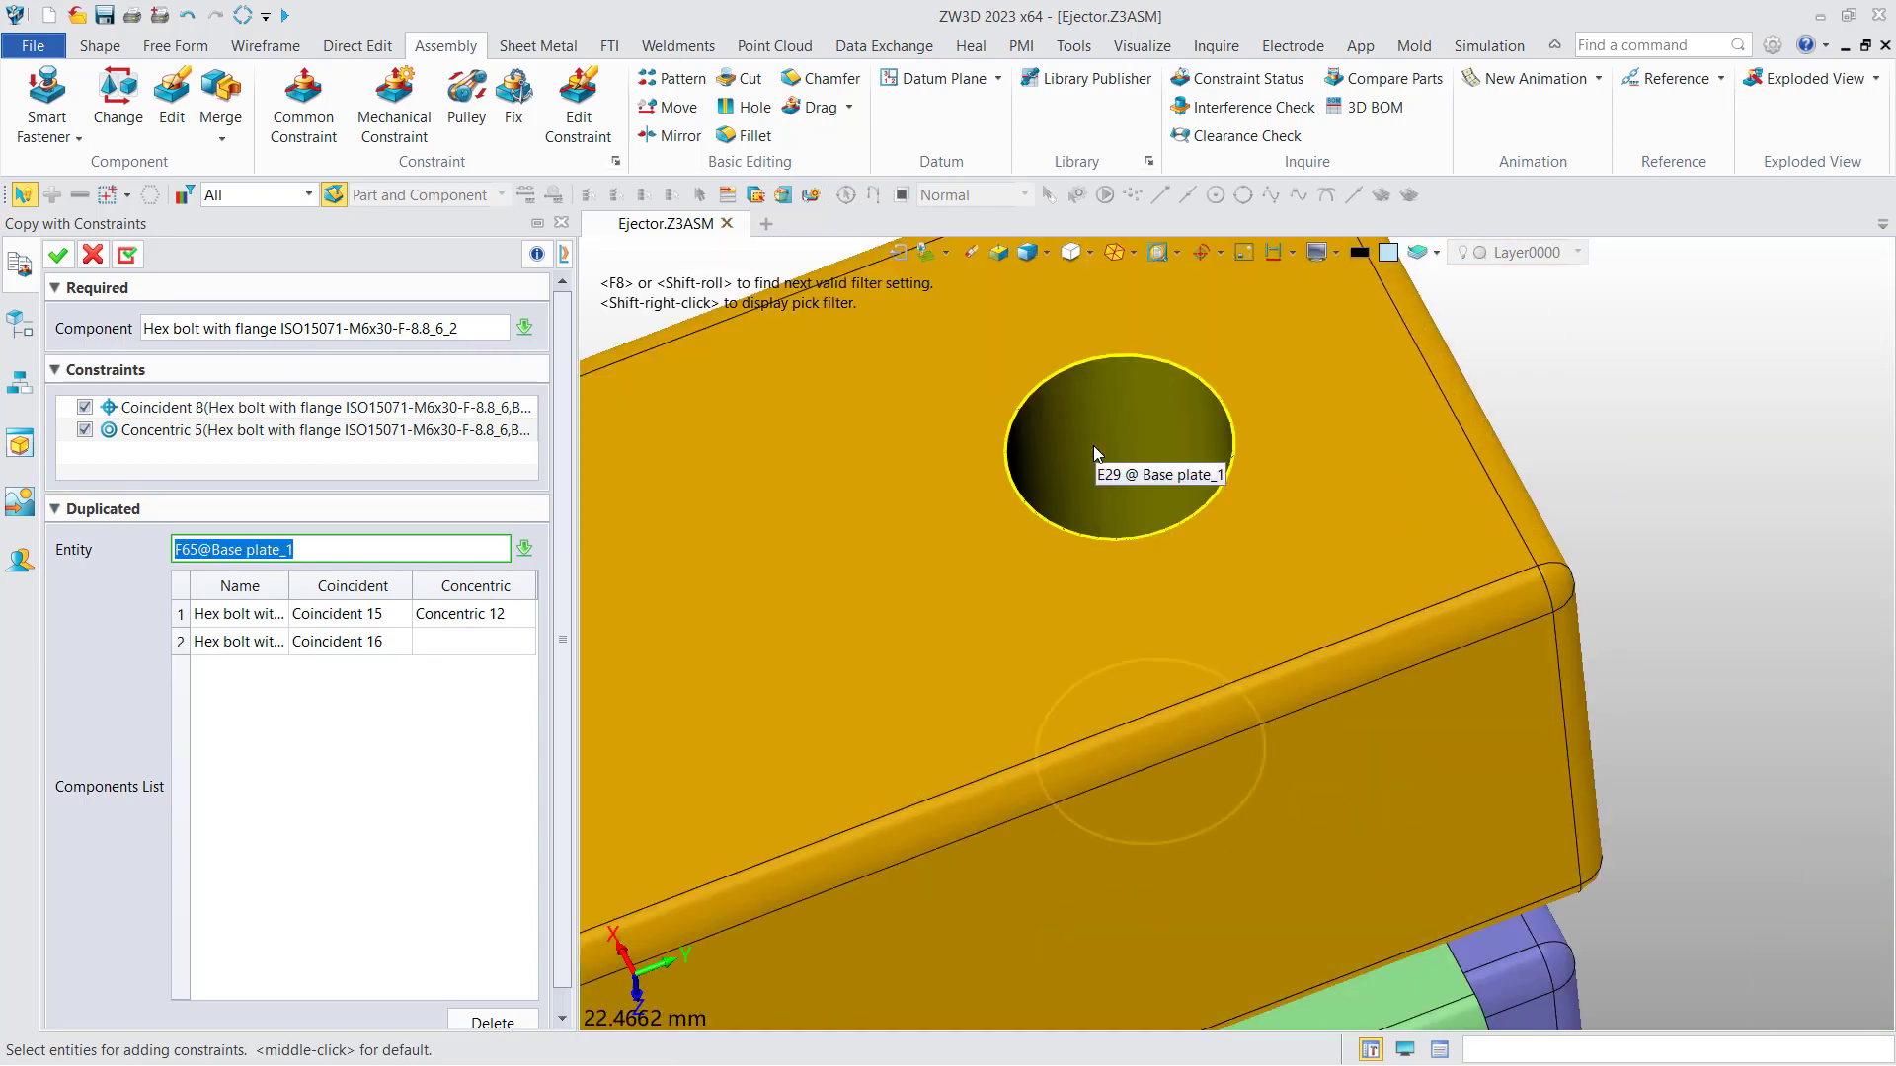
pyautogui.click(1093, 446)
pyautogui.scroll(-5, 1087, 506)
pyautogui.scroll(-1, 1087, 505)
pyautogui.moveTo(861, 565); pyautogui.dragTo(1033, 516, button='middle')
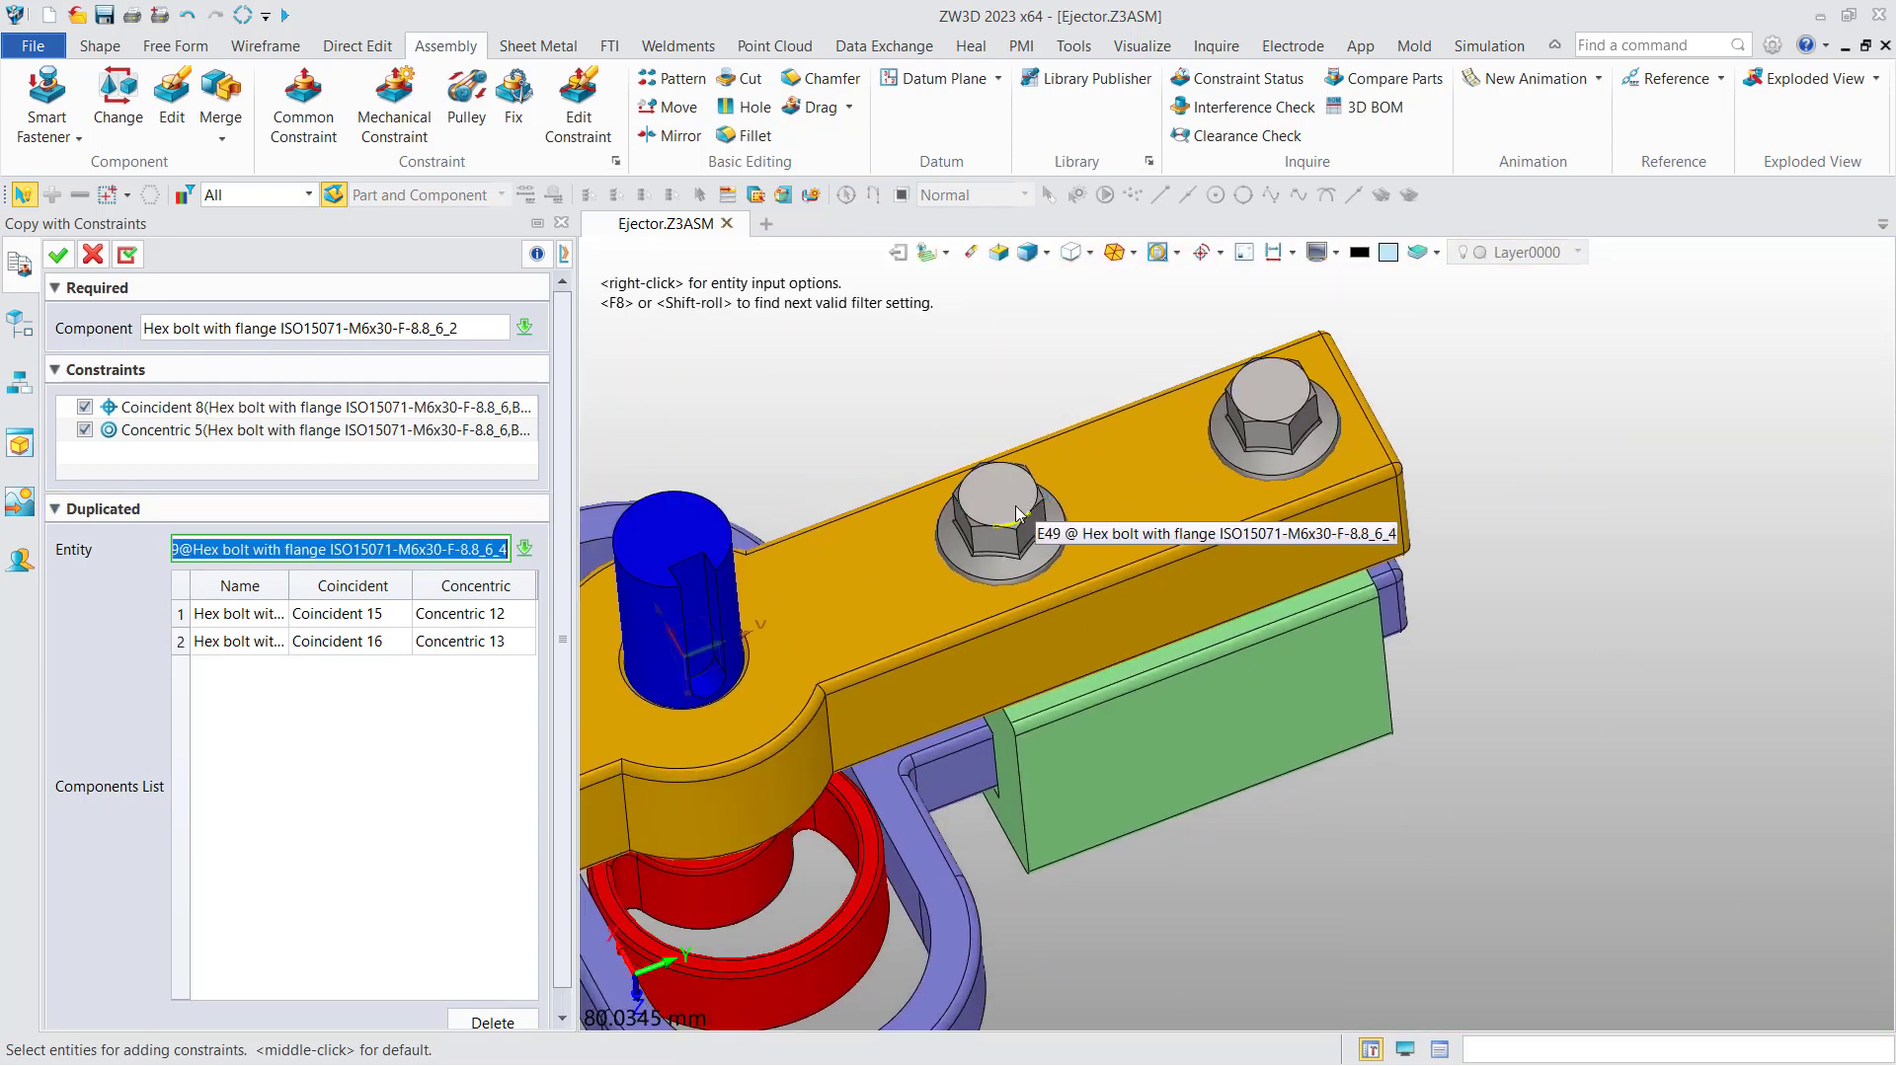
pyautogui.scroll(-4, 1031, 523)
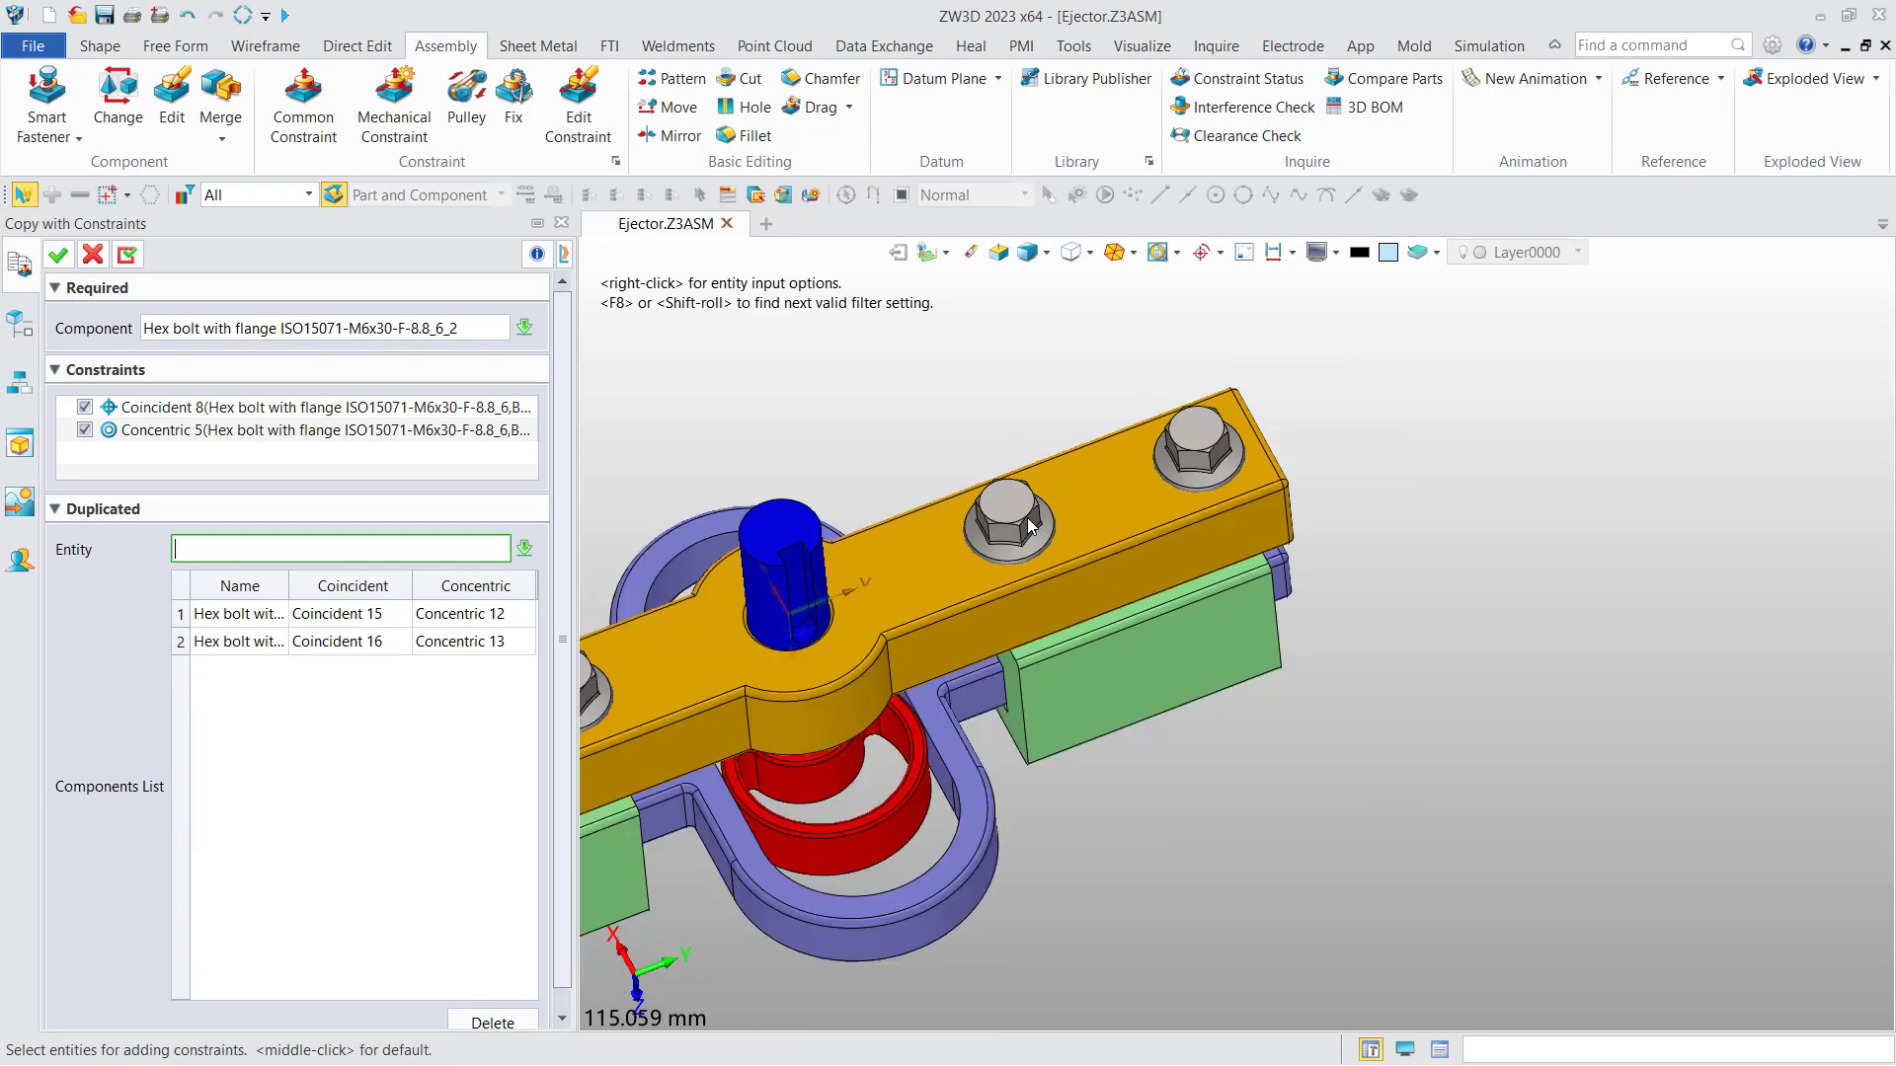
pyautogui.click(92, 256)
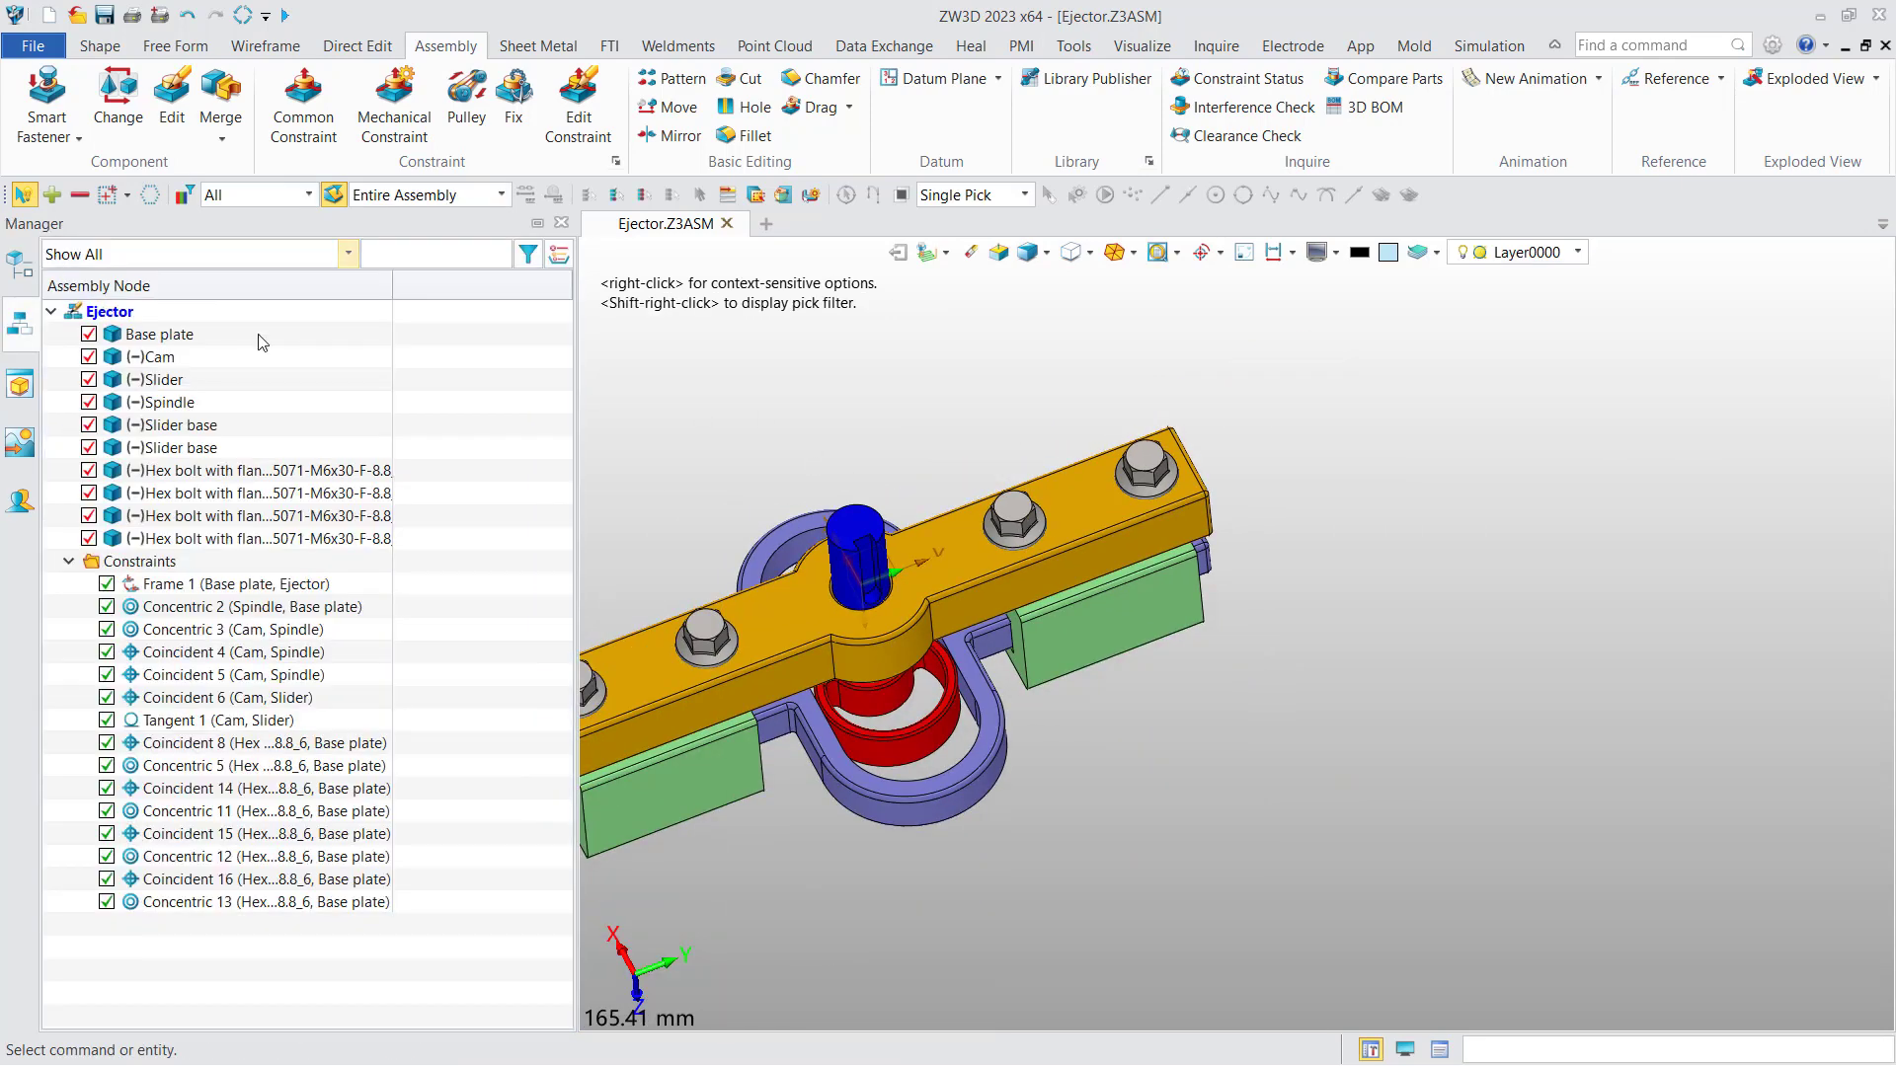
# Step: Examine the constraints of the bolt copy in the last end hole with Edit Constraint and leave them unchanged
pyautogui.moveTo(731, 465); pyautogui.dragTo(844, 415, button='middle')
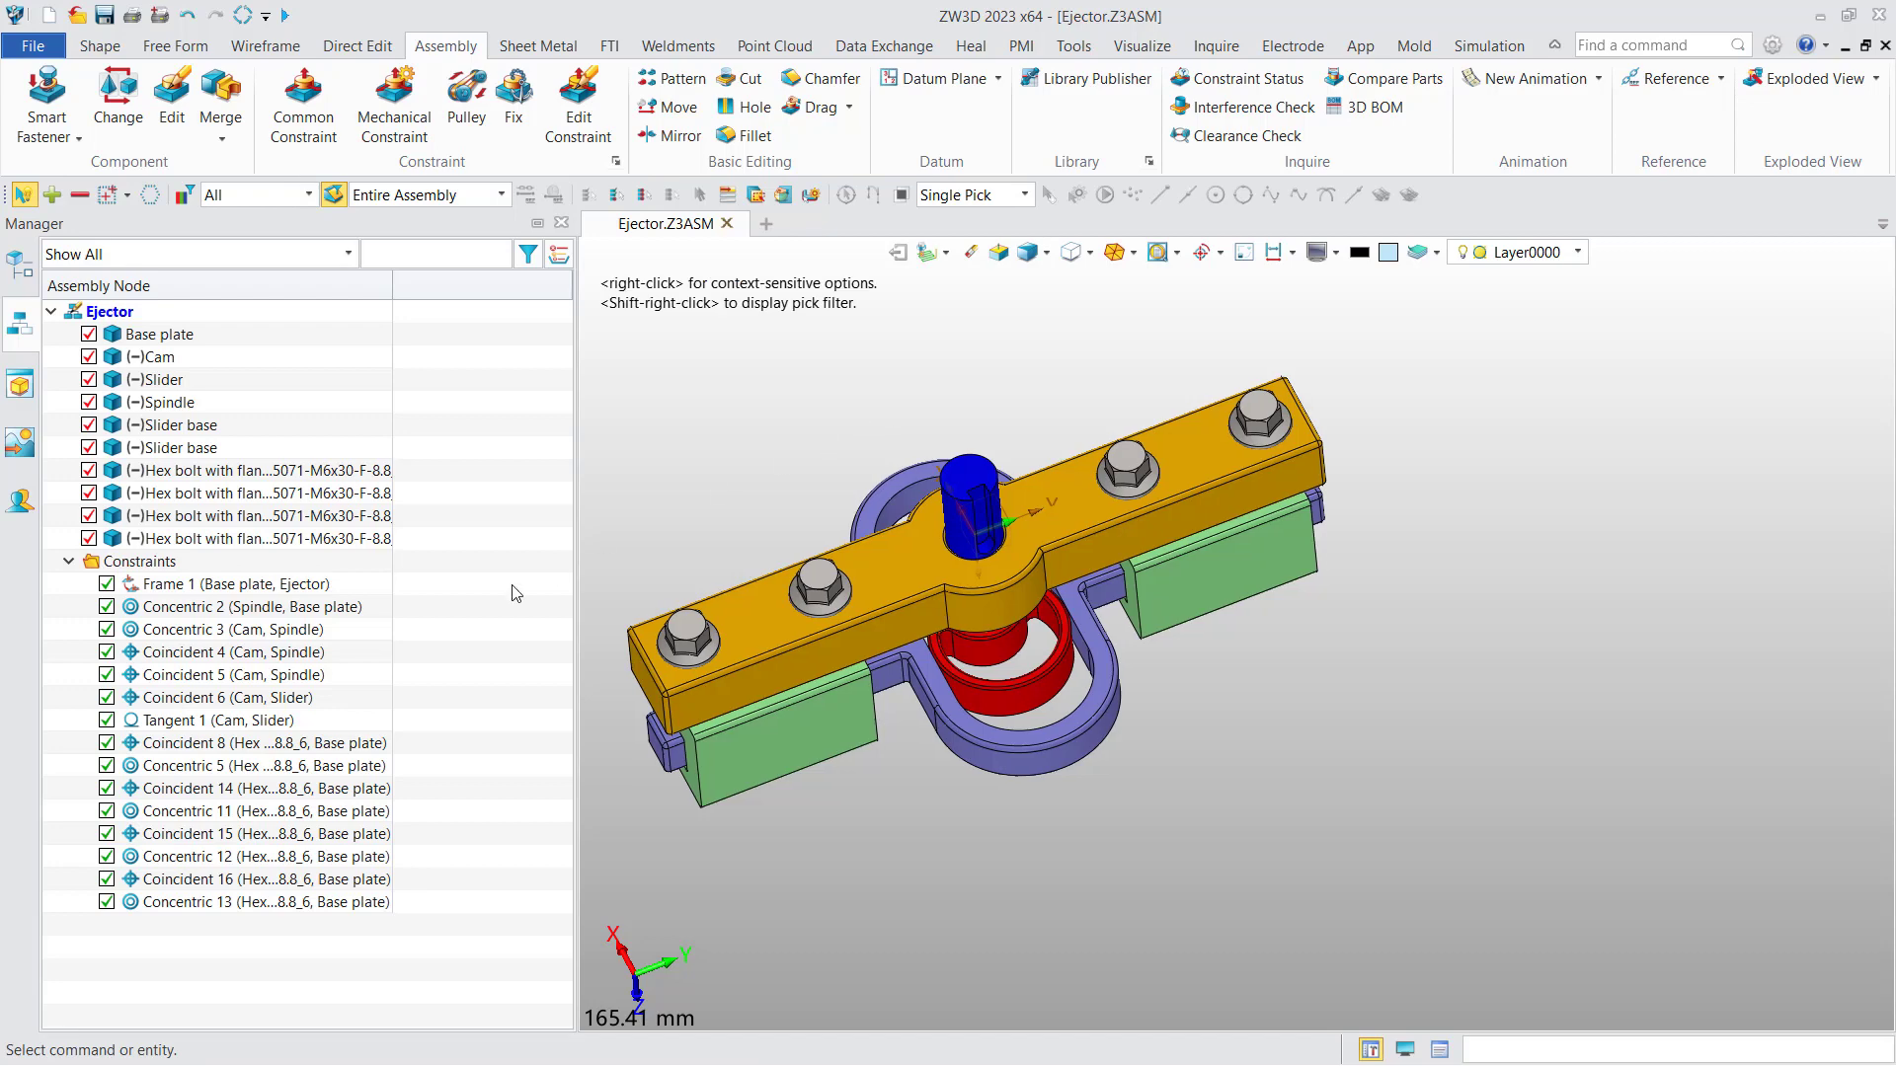
pyautogui.click(261, 541)
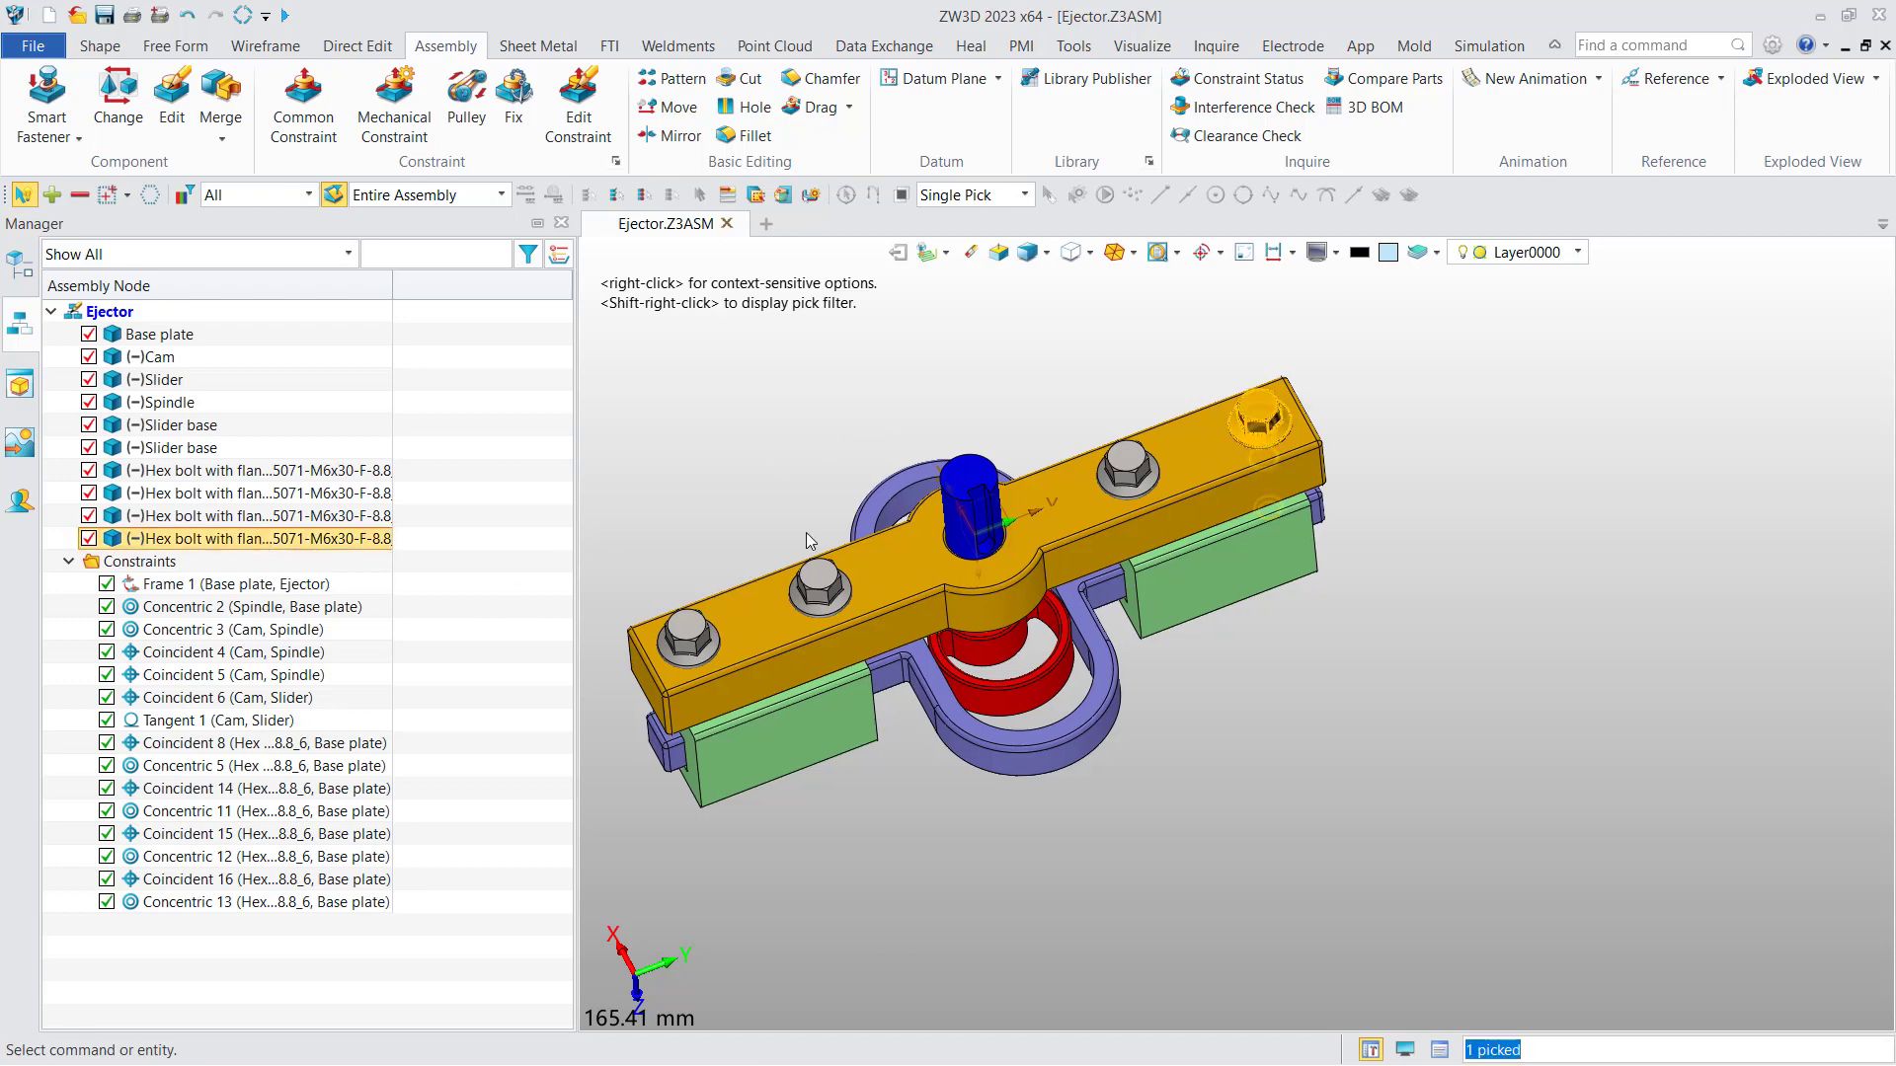
pyautogui.rightClick(1250, 414)
pyautogui.click(1370, 919)
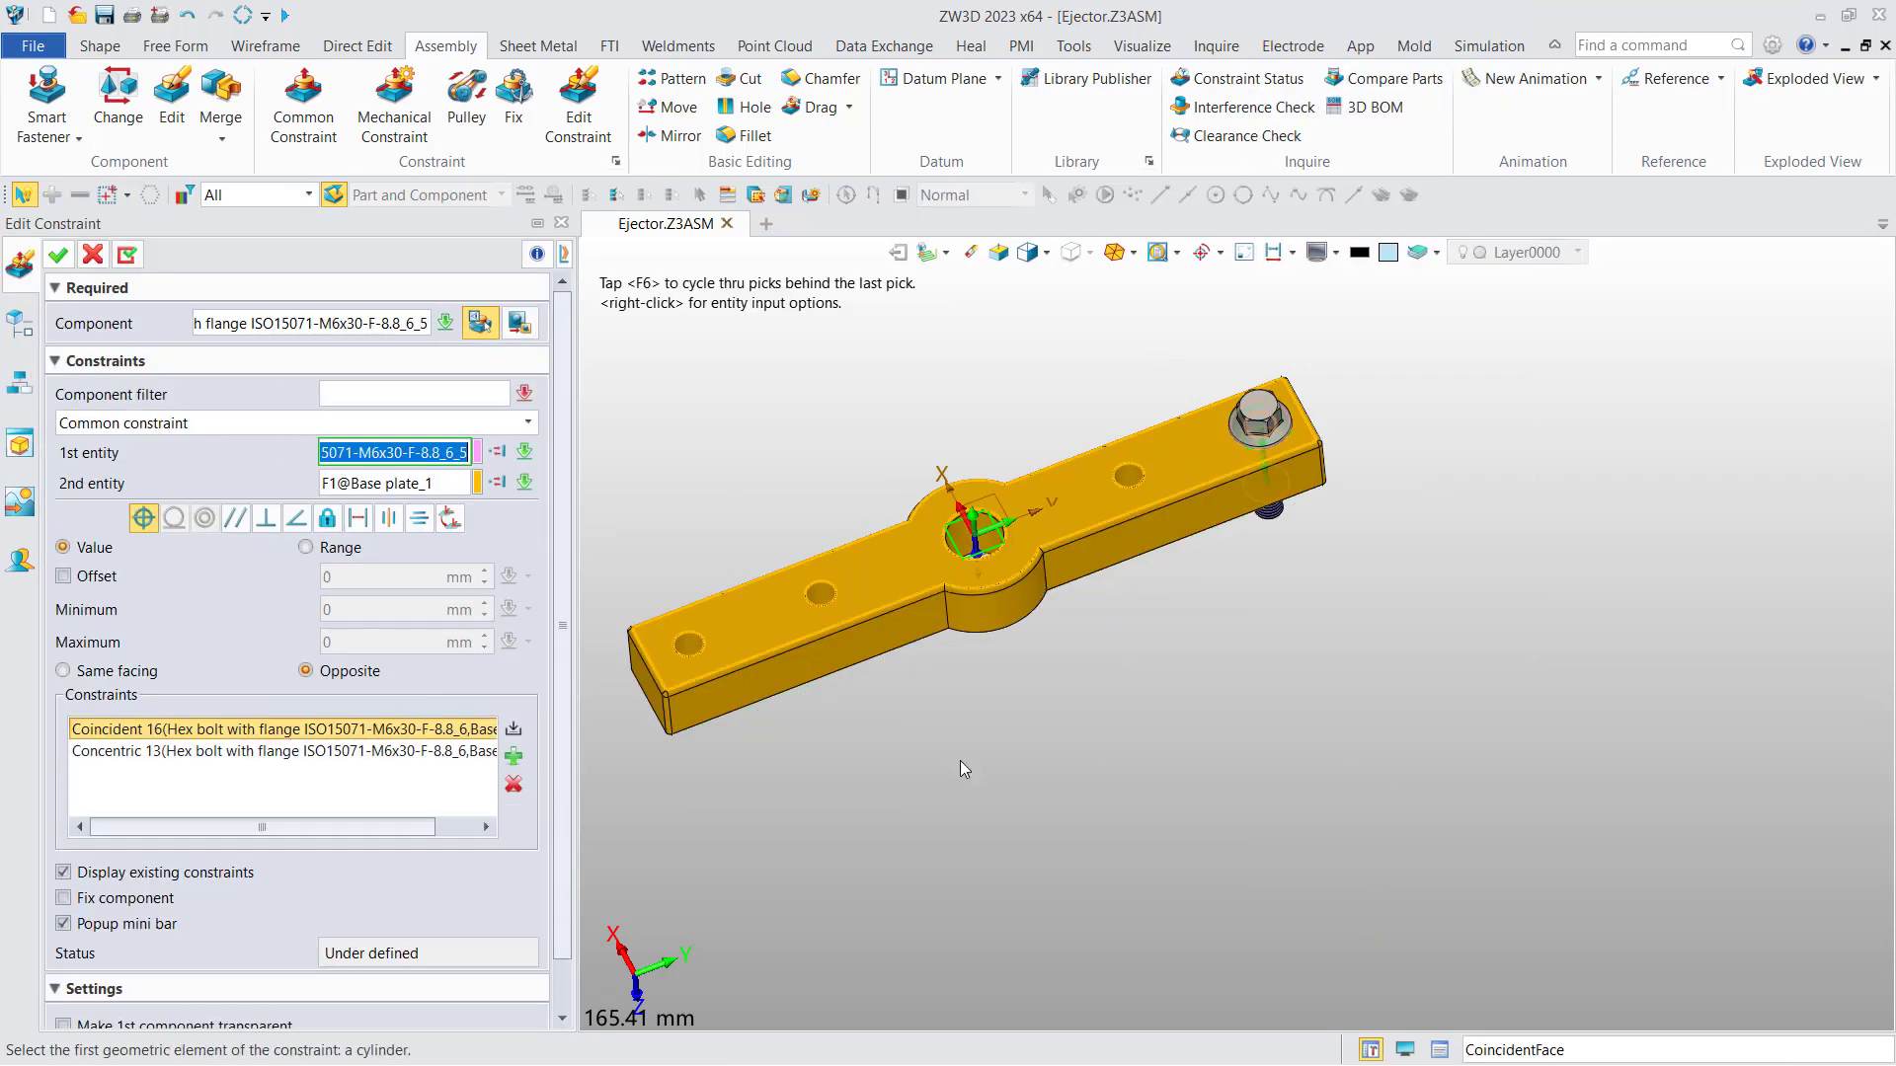
pyautogui.click(89, 255)
pyautogui.moveTo(772, 361); pyautogui.dragTo(897, 412, button='middle')
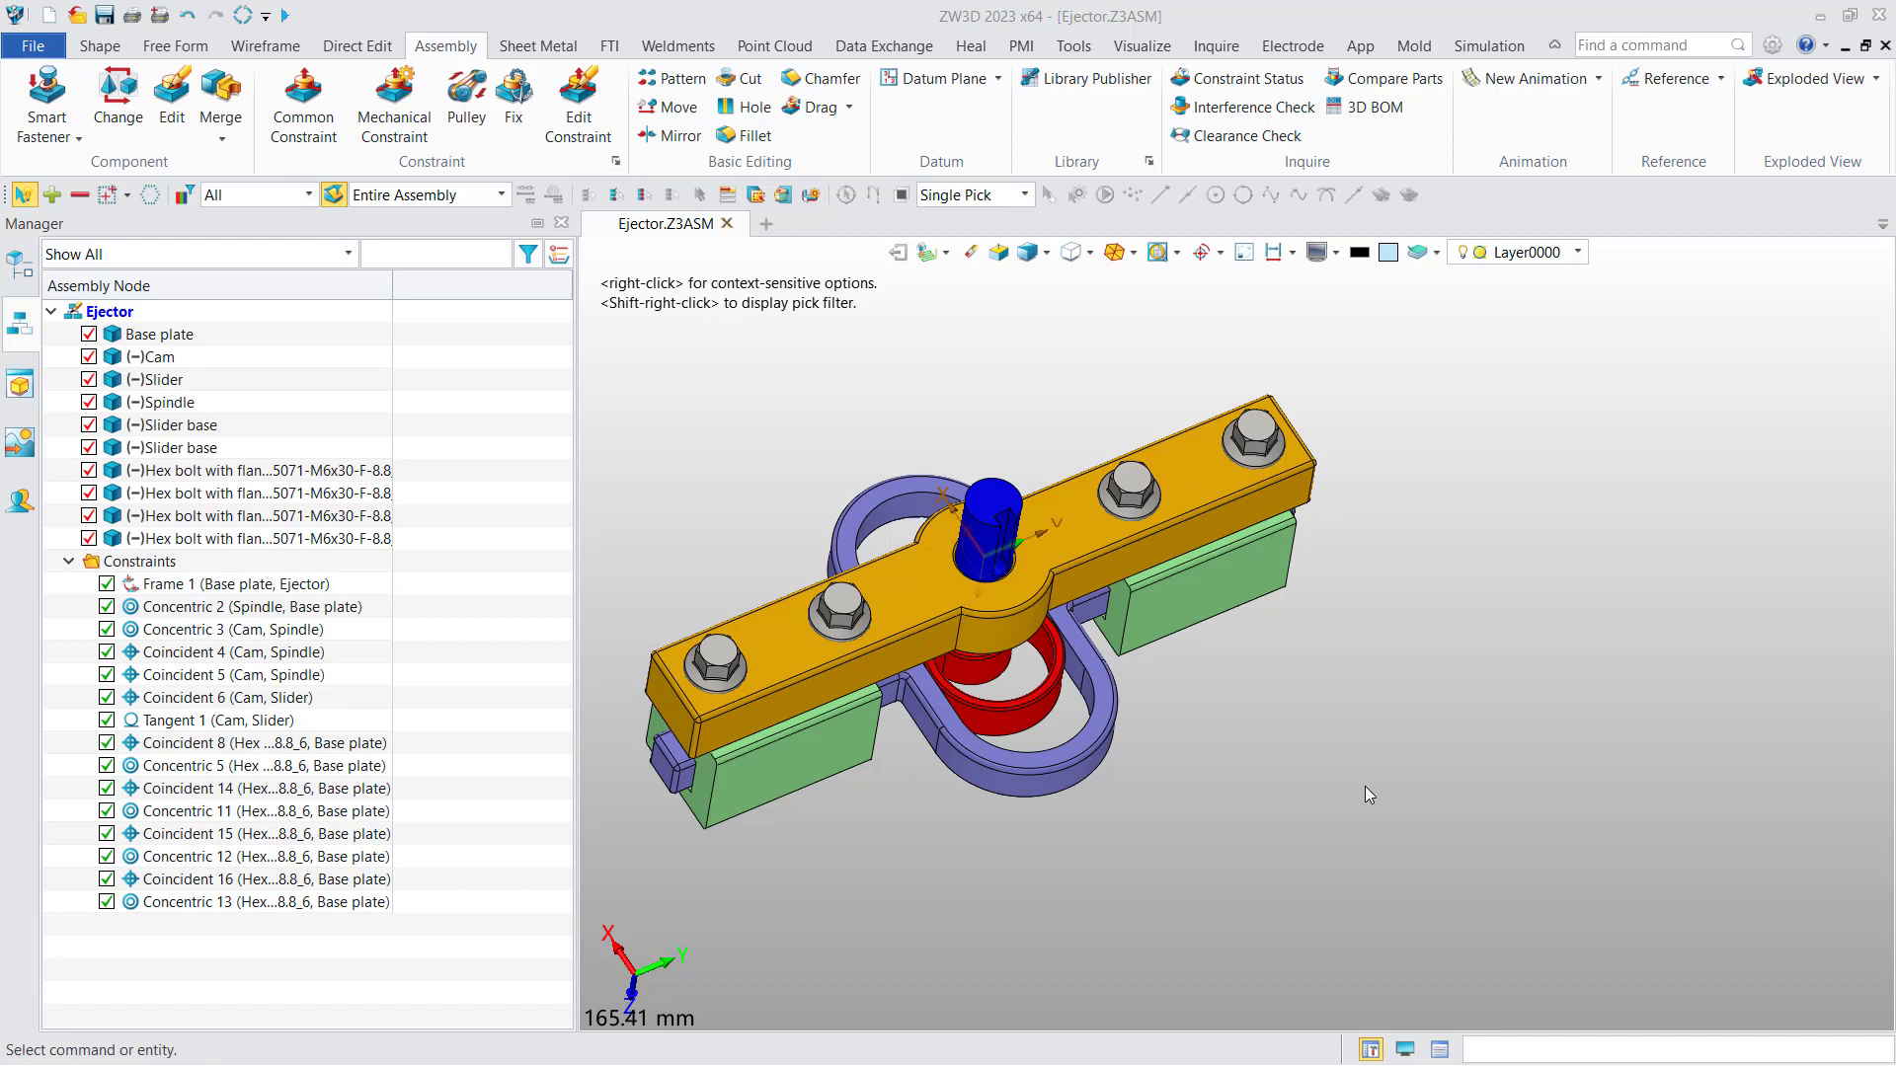
# Step: Make an independent copy of the first-listed Slider base component, with no prefix and the suffix _01
pyautogui.moveTo(1275, 748); pyautogui.dragTo(1331, 739, button='middle')
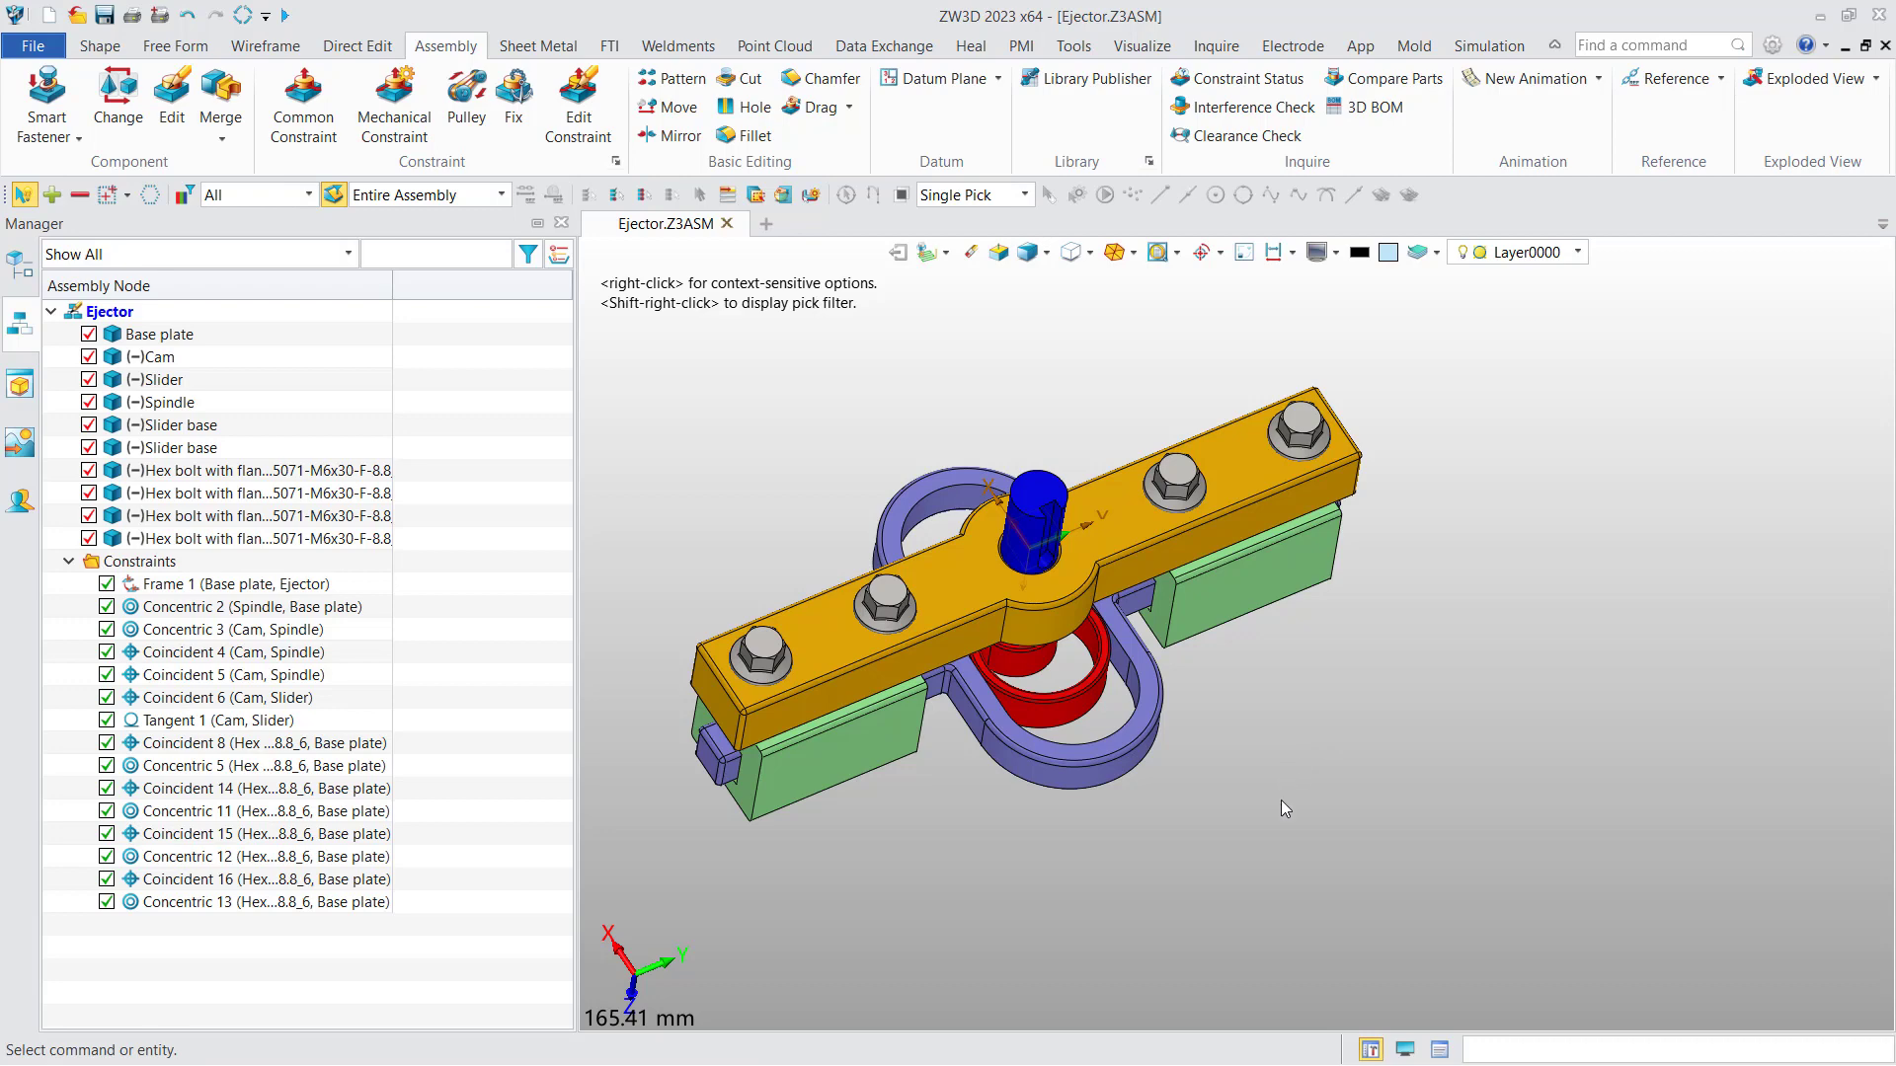
pyautogui.moveTo(1287, 817); pyautogui.dragTo(1263, 401, button='right')
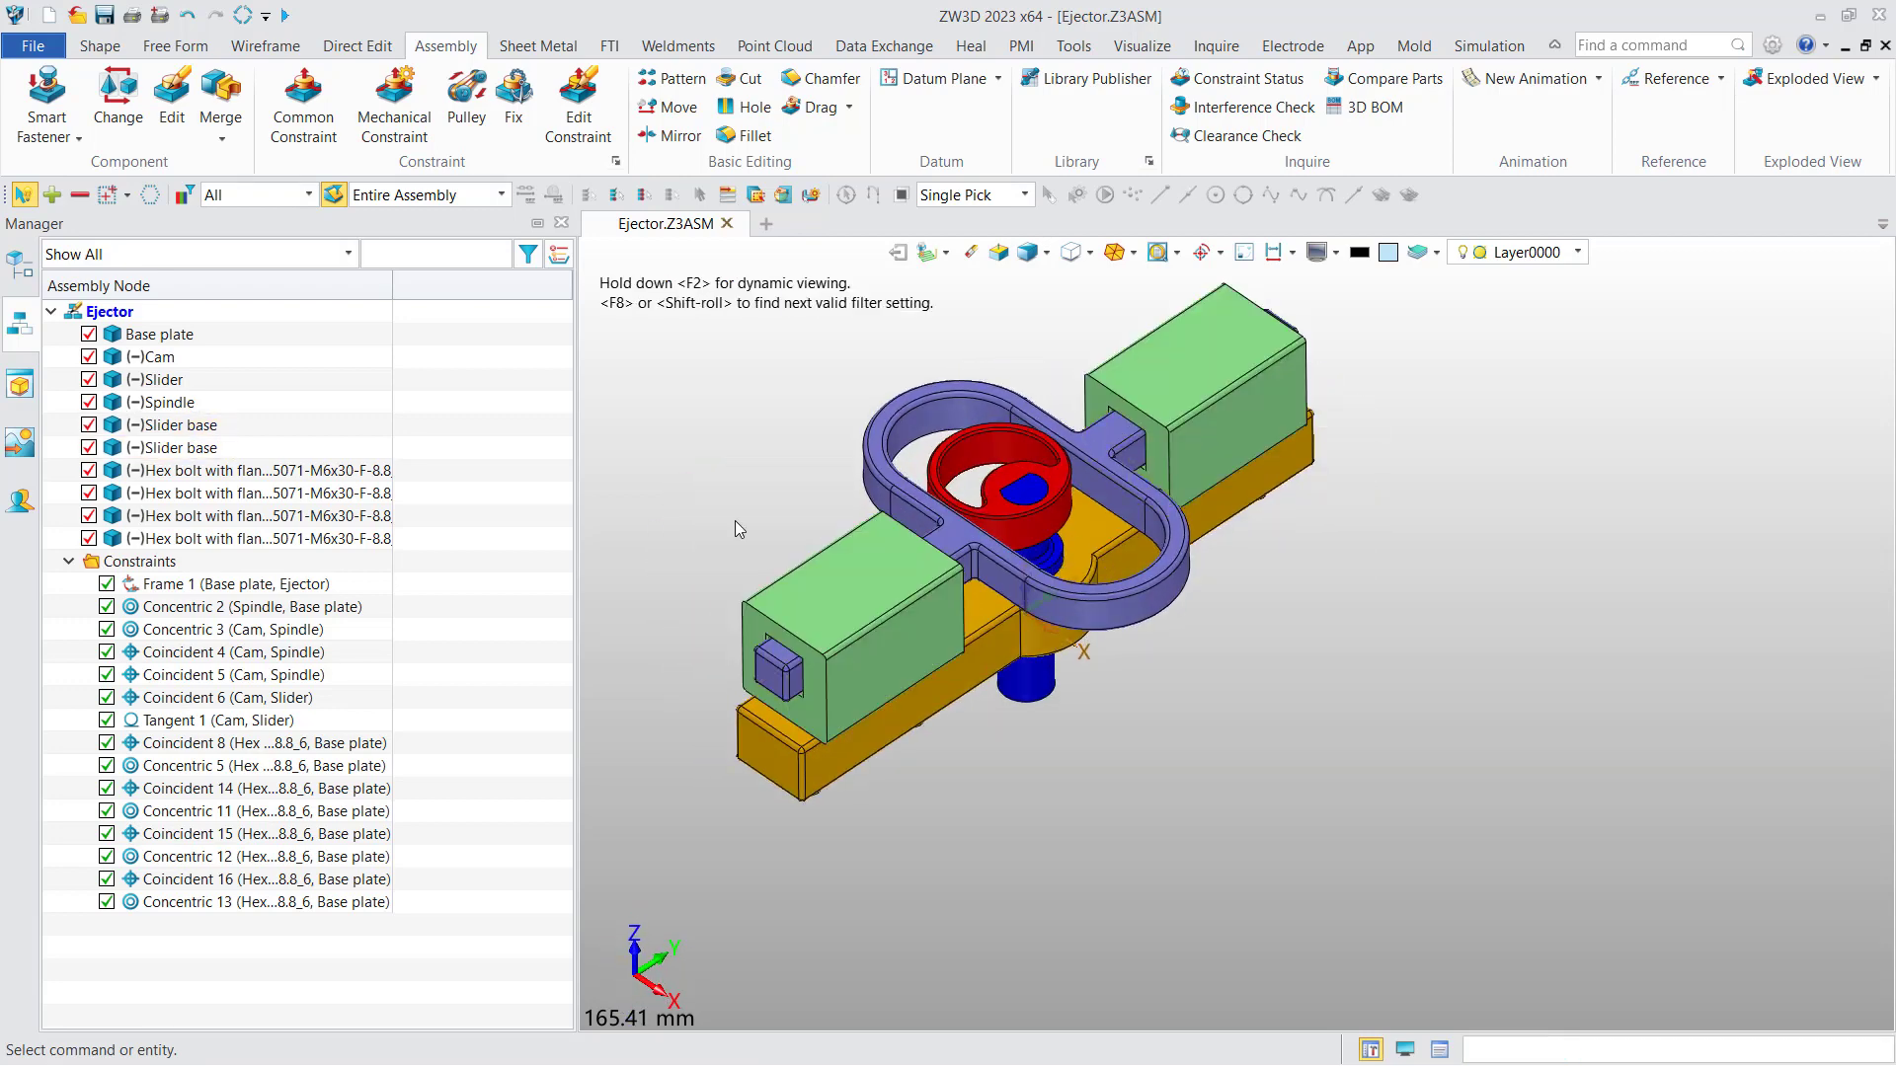
pyautogui.rightClick(192, 429)
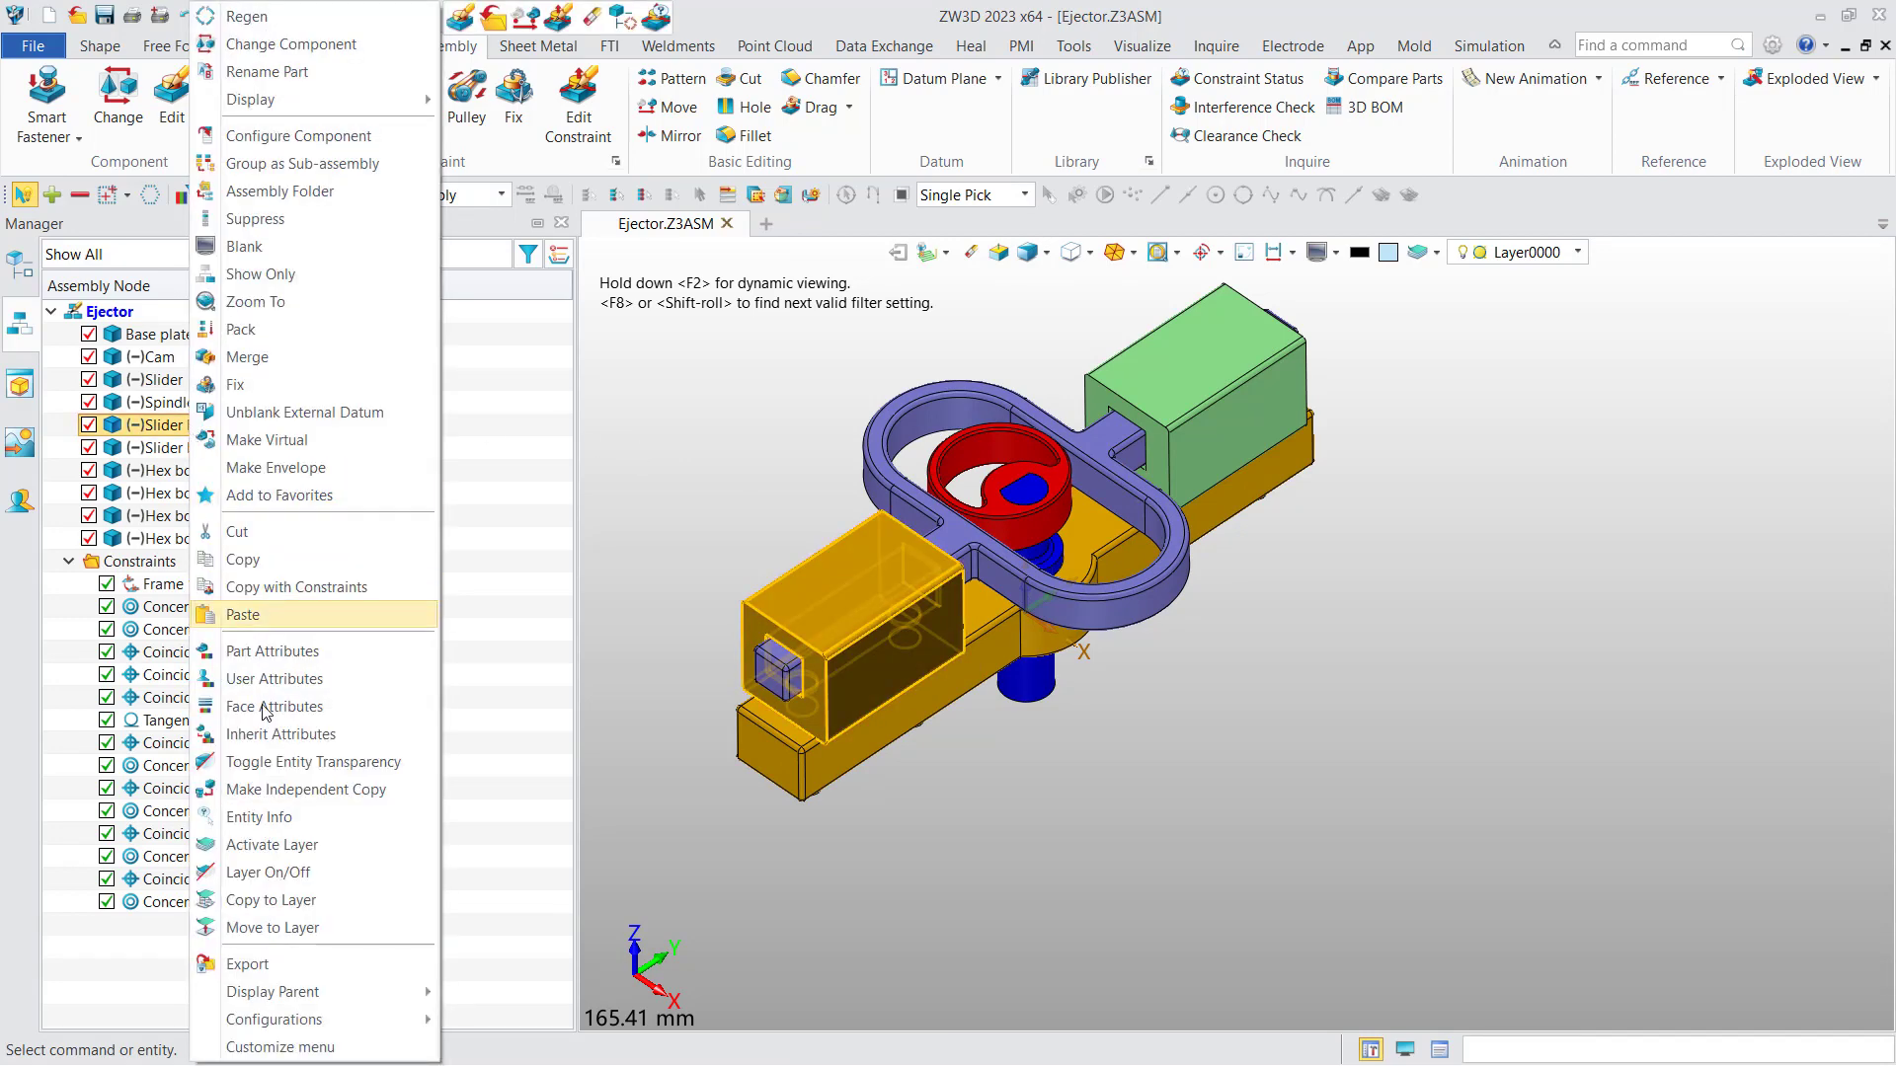
pyautogui.click(320, 787)
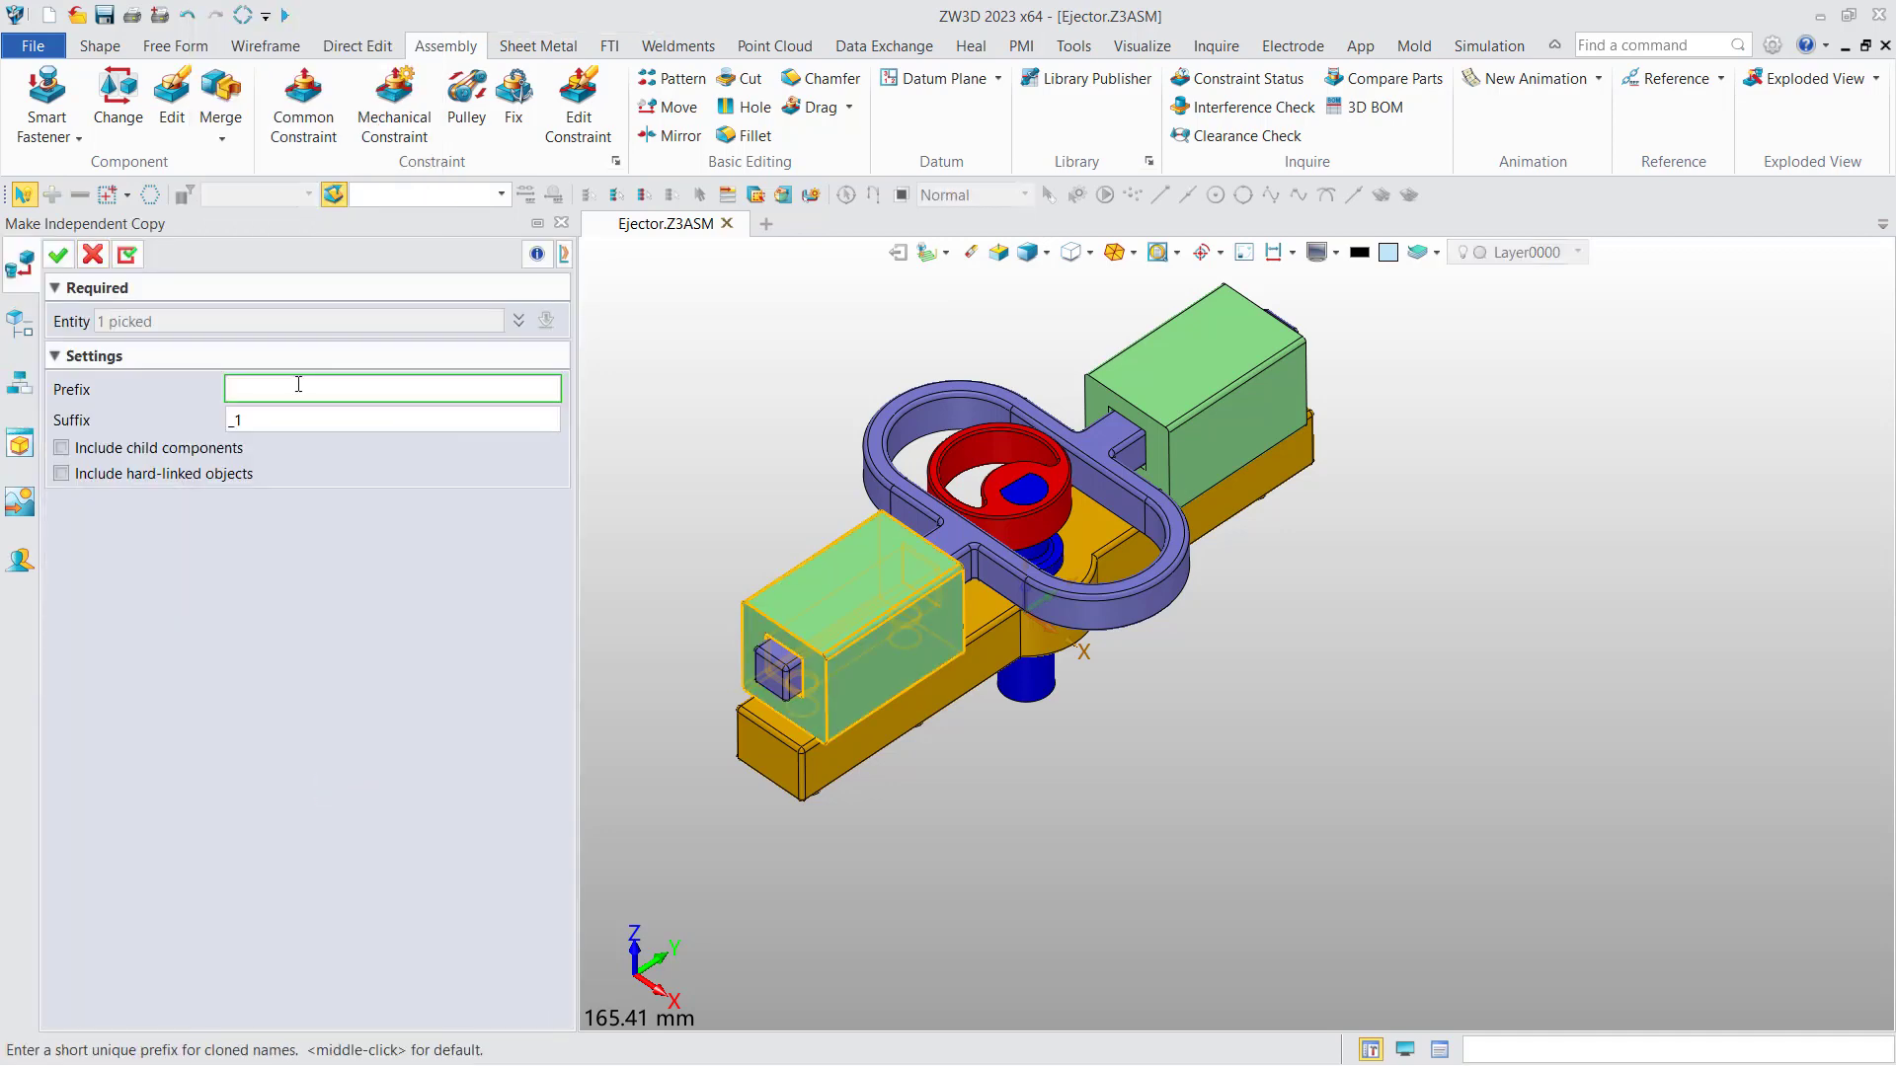
pyautogui.click(280, 419)
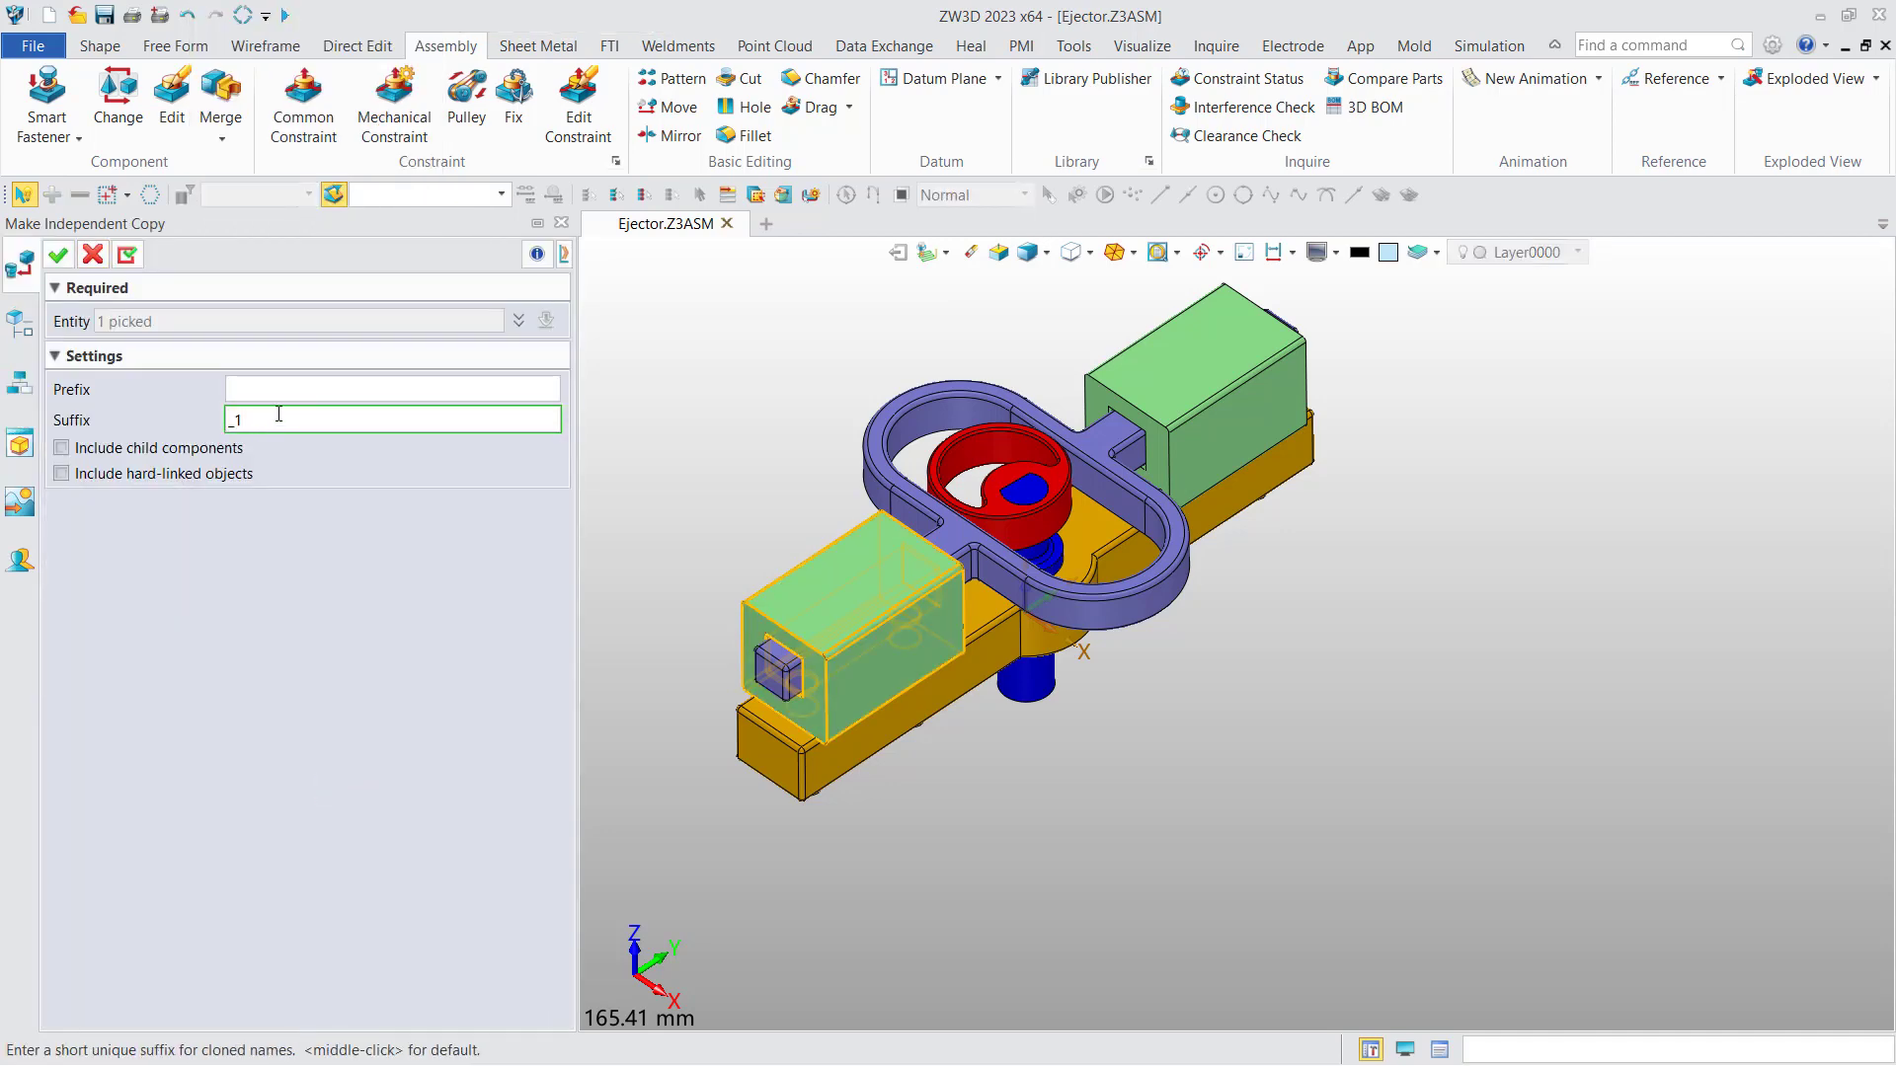
pyautogui.click(286, 388)
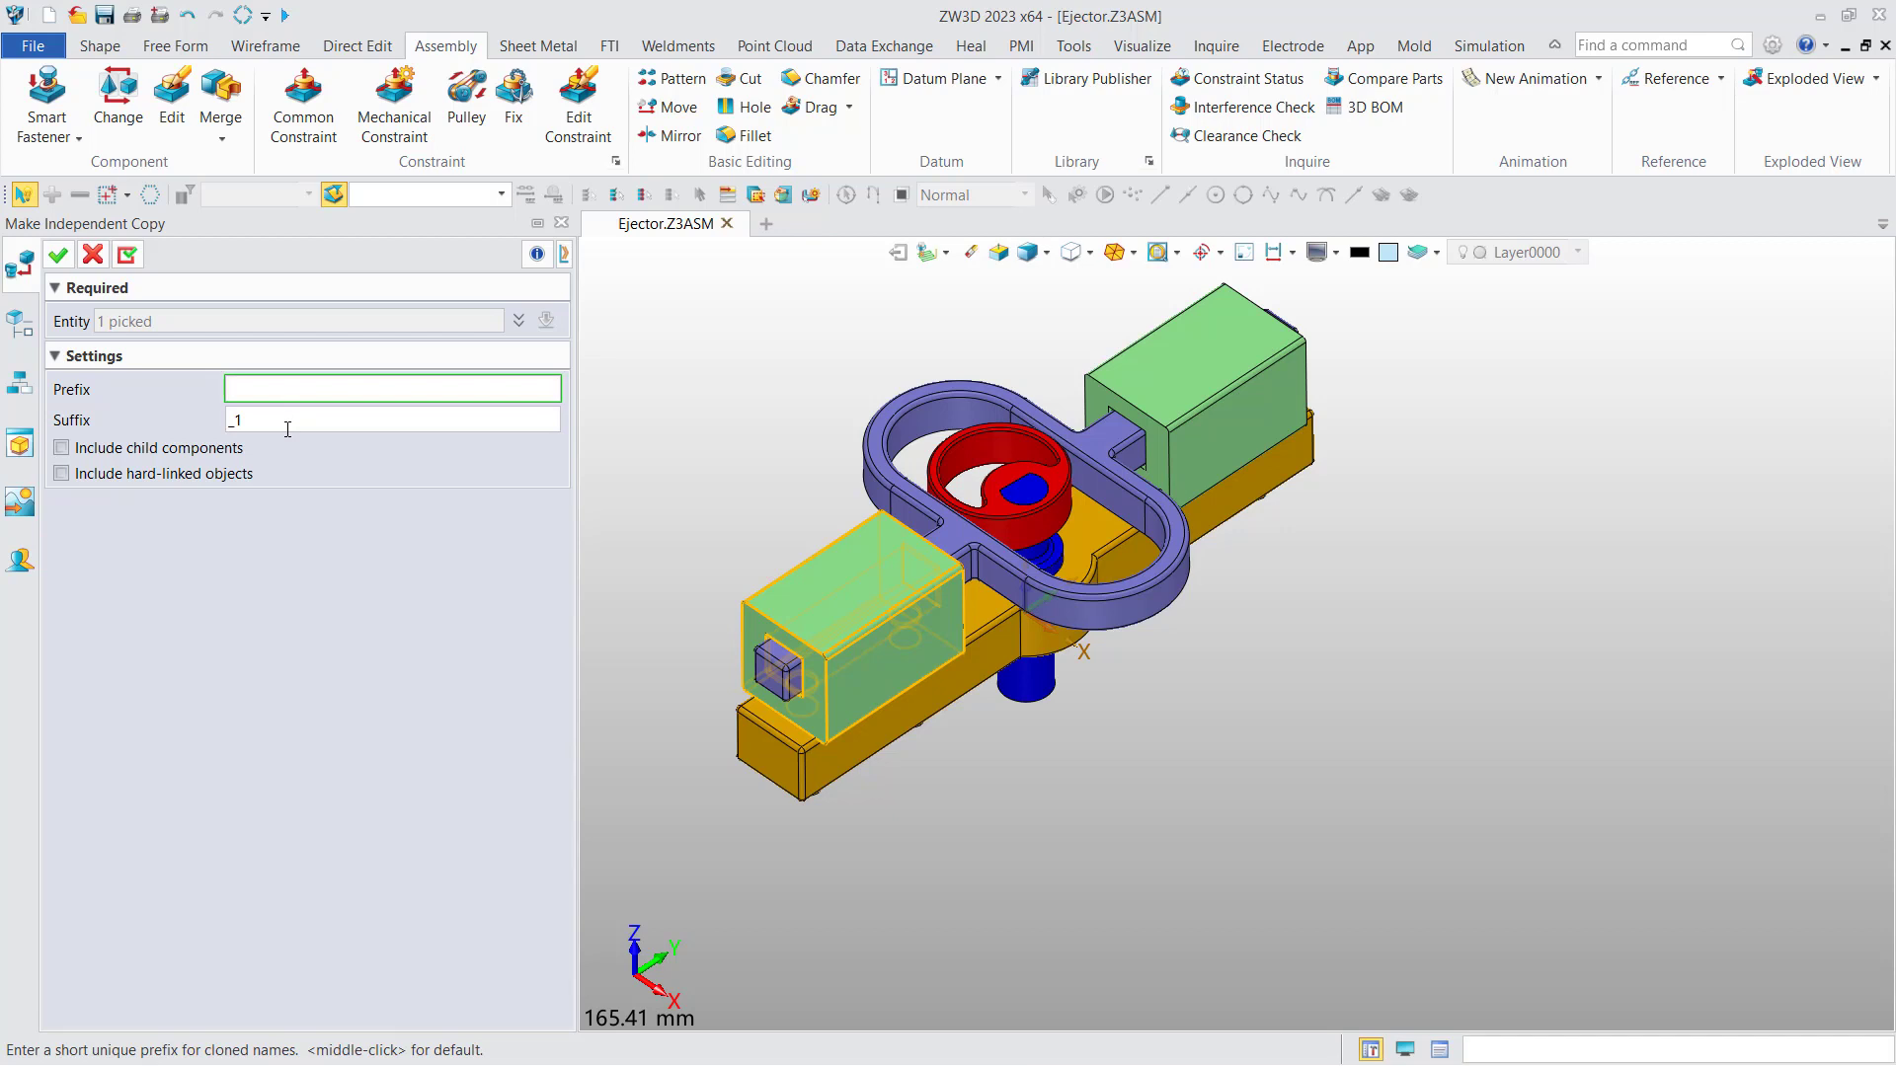
pyautogui.click(286, 423)
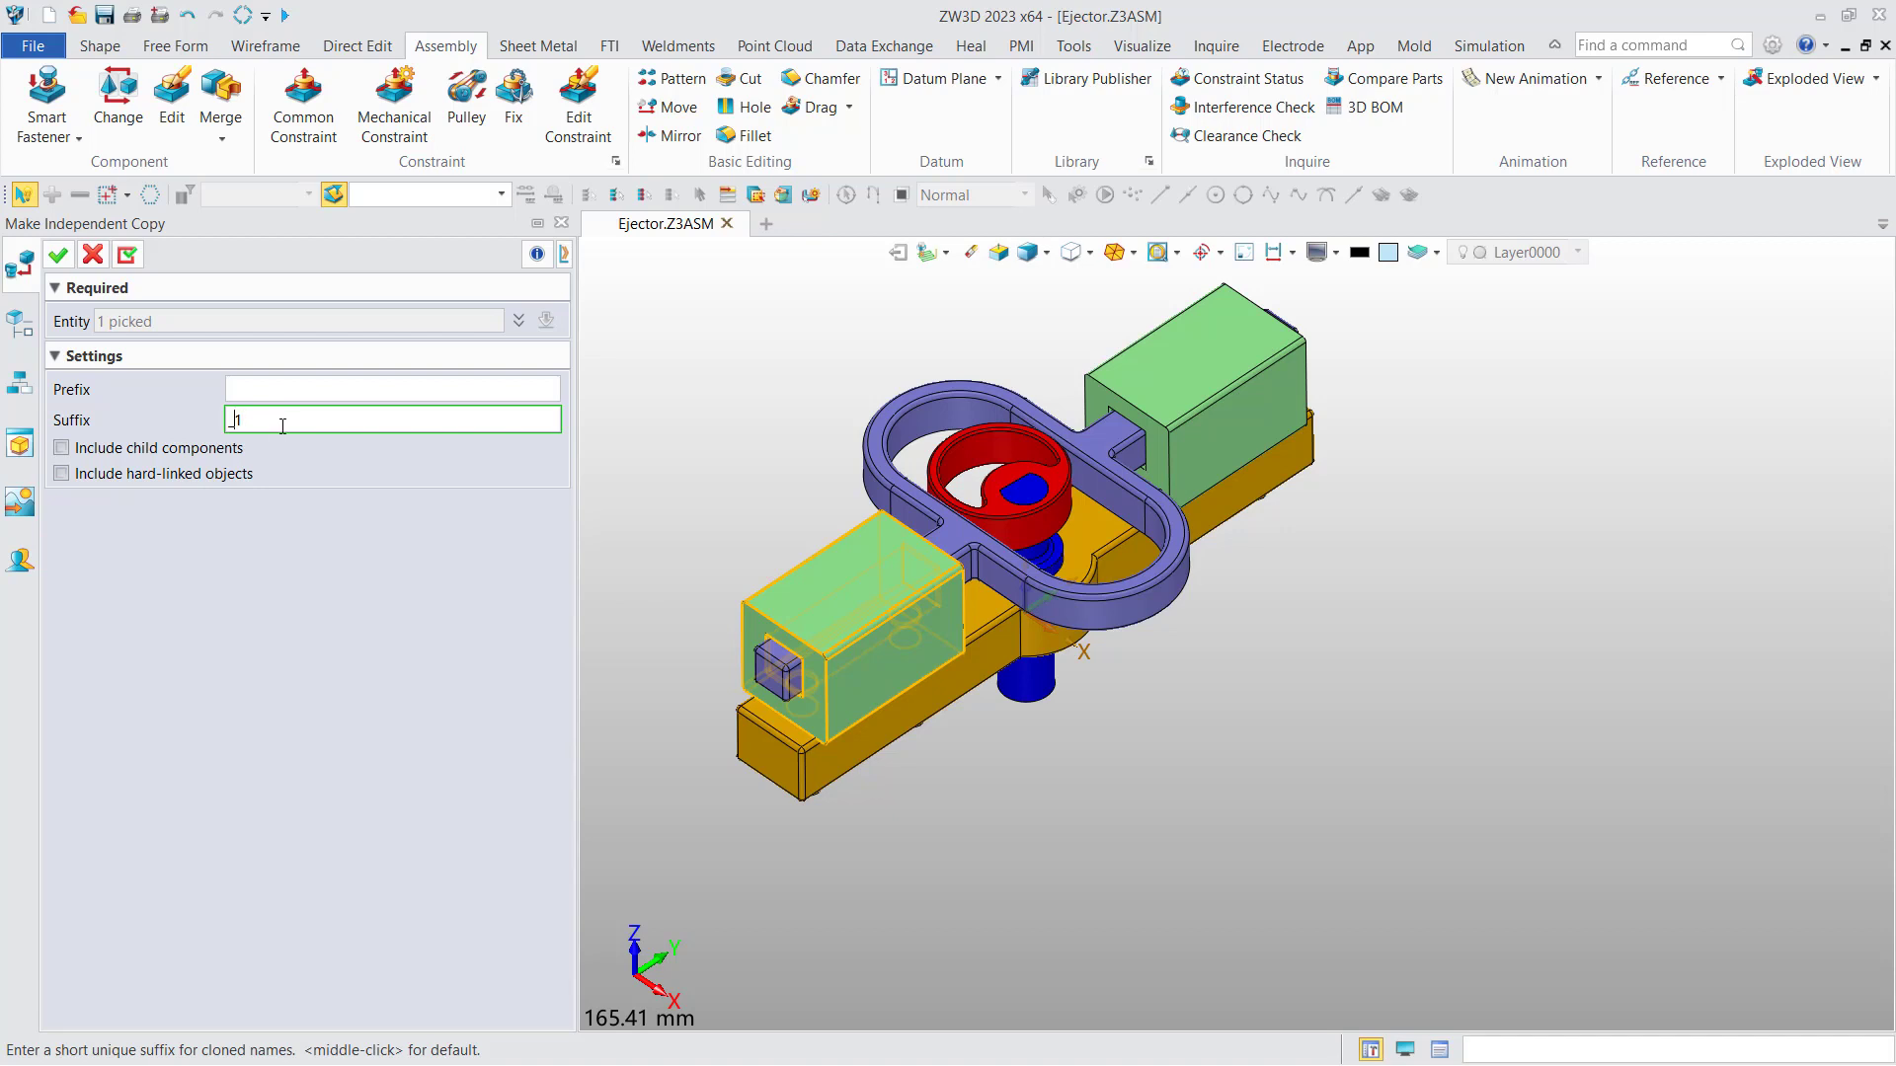
pyautogui.write('0')
pyautogui.click(57, 255)
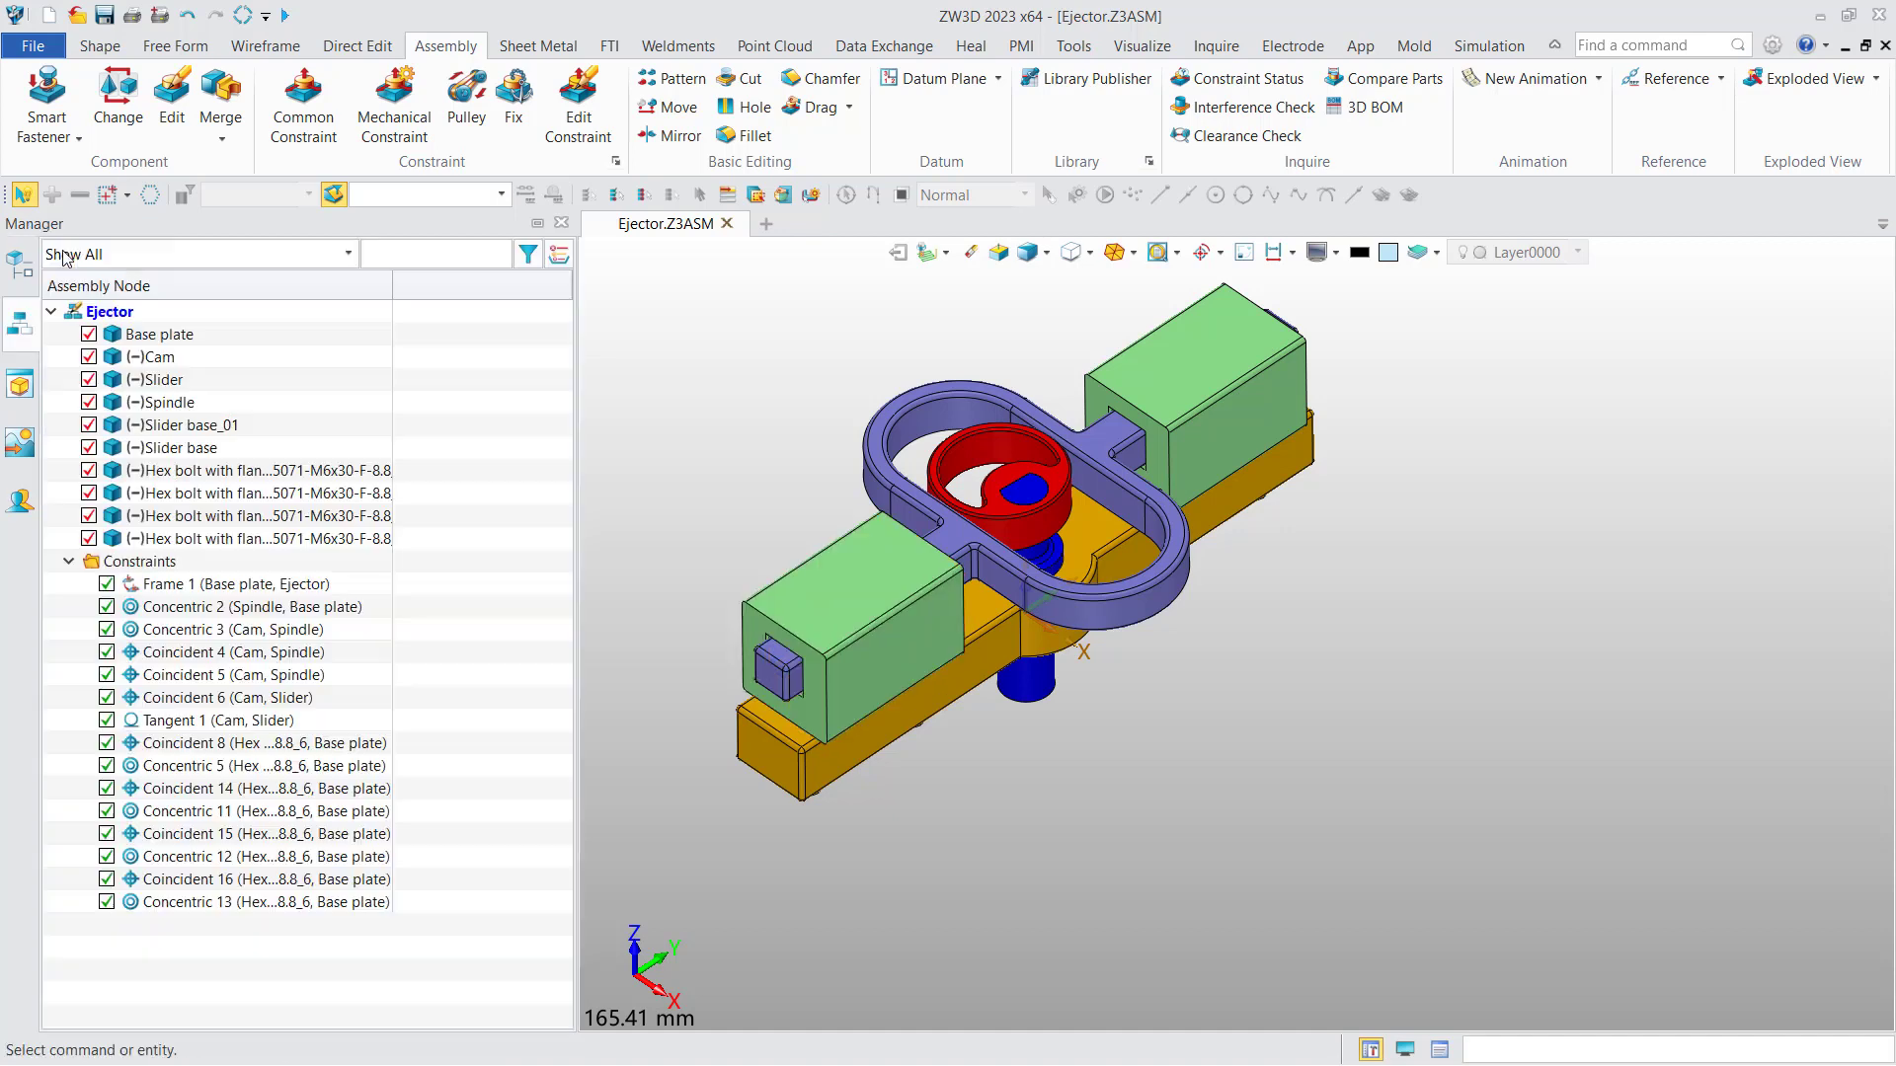
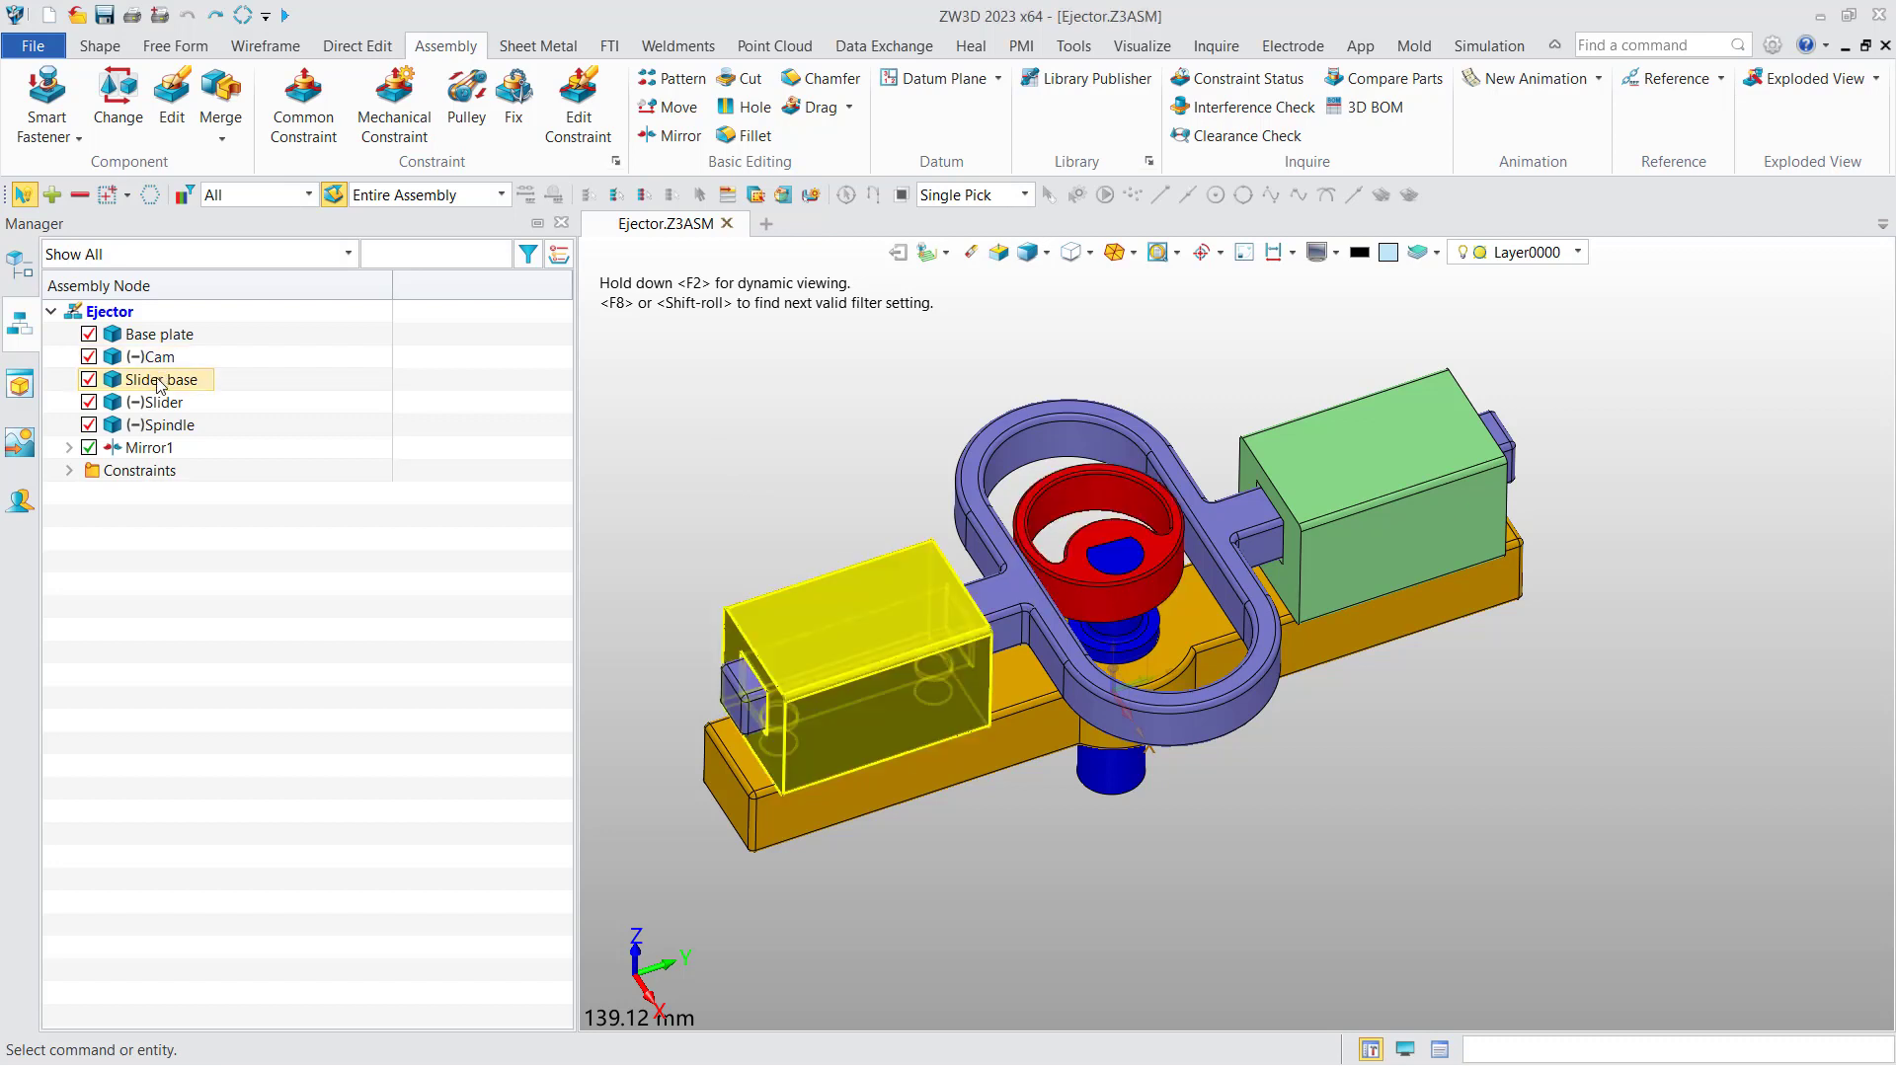
# Step: Switch the Slider base component to its Width=20 configuration
pyautogui.rightClick(158, 383)
pyautogui.moveTo(296, 1025)
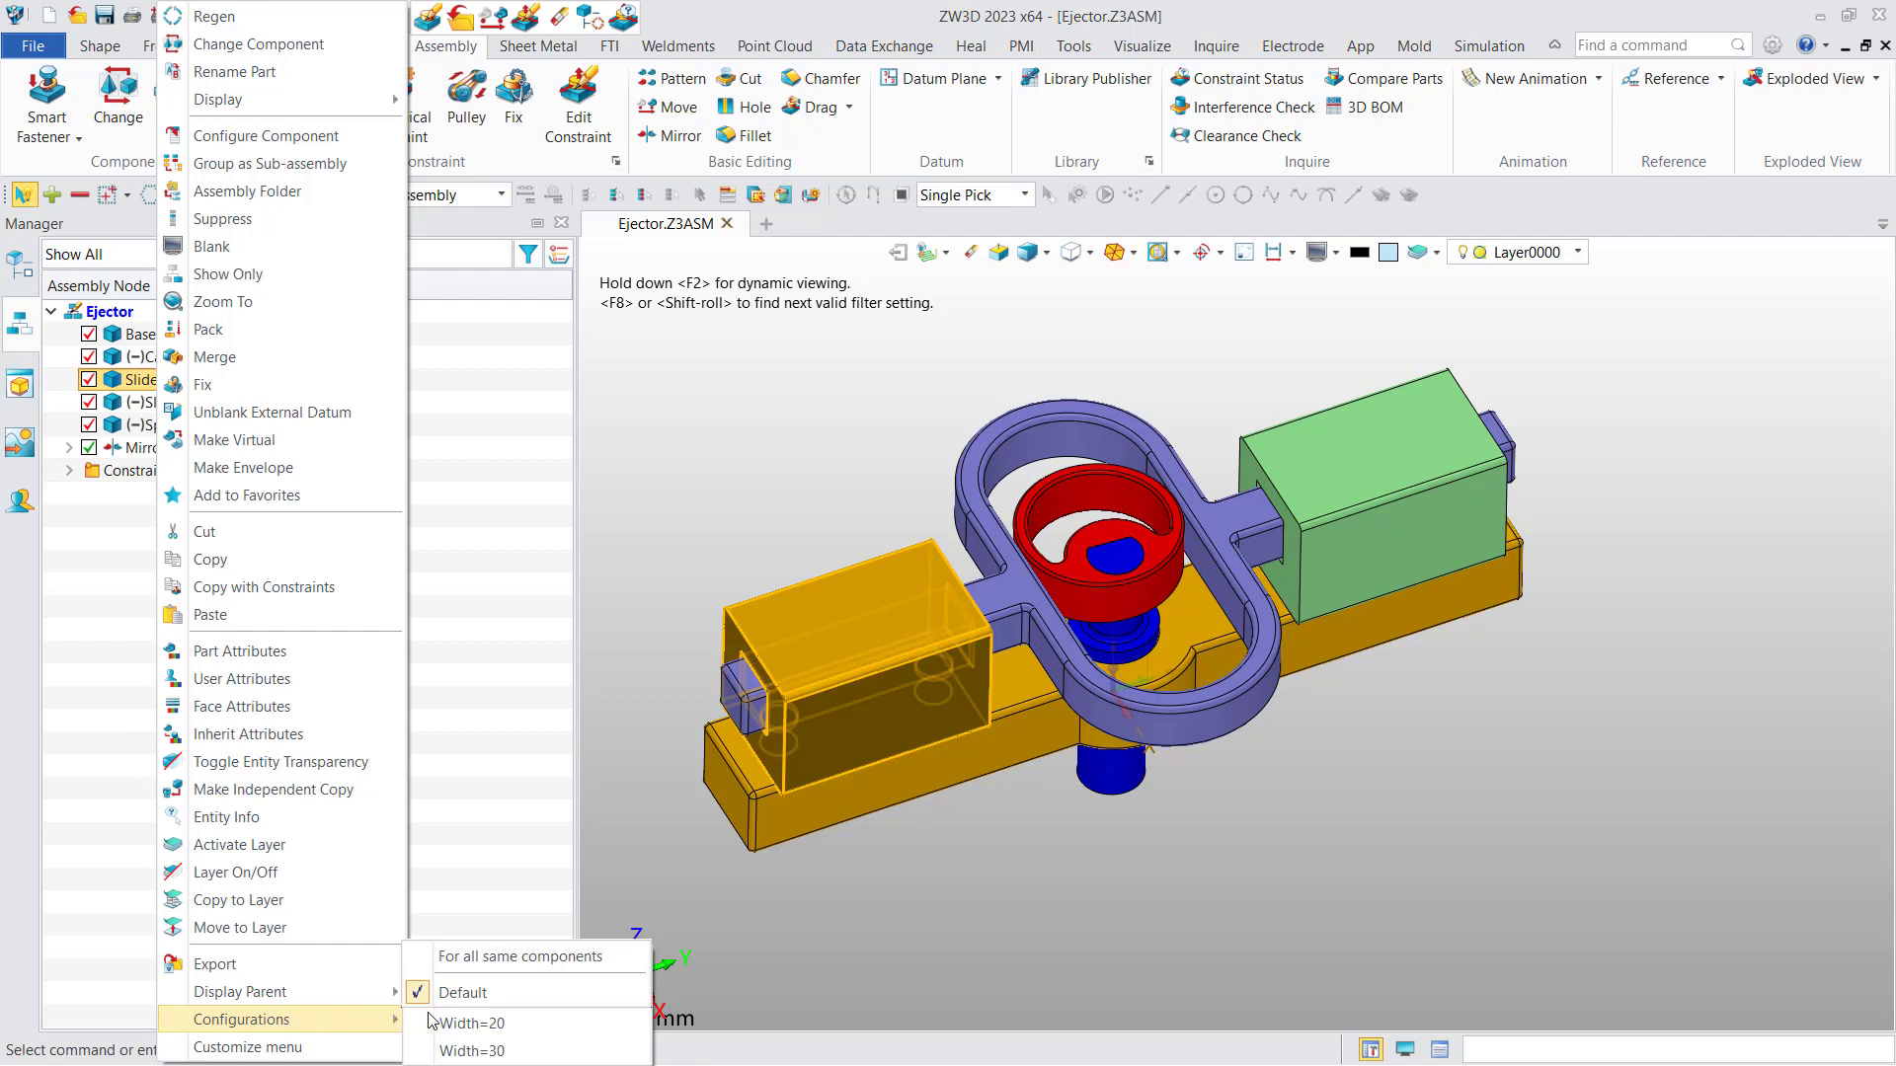
pyautogui.click(509, 1027)
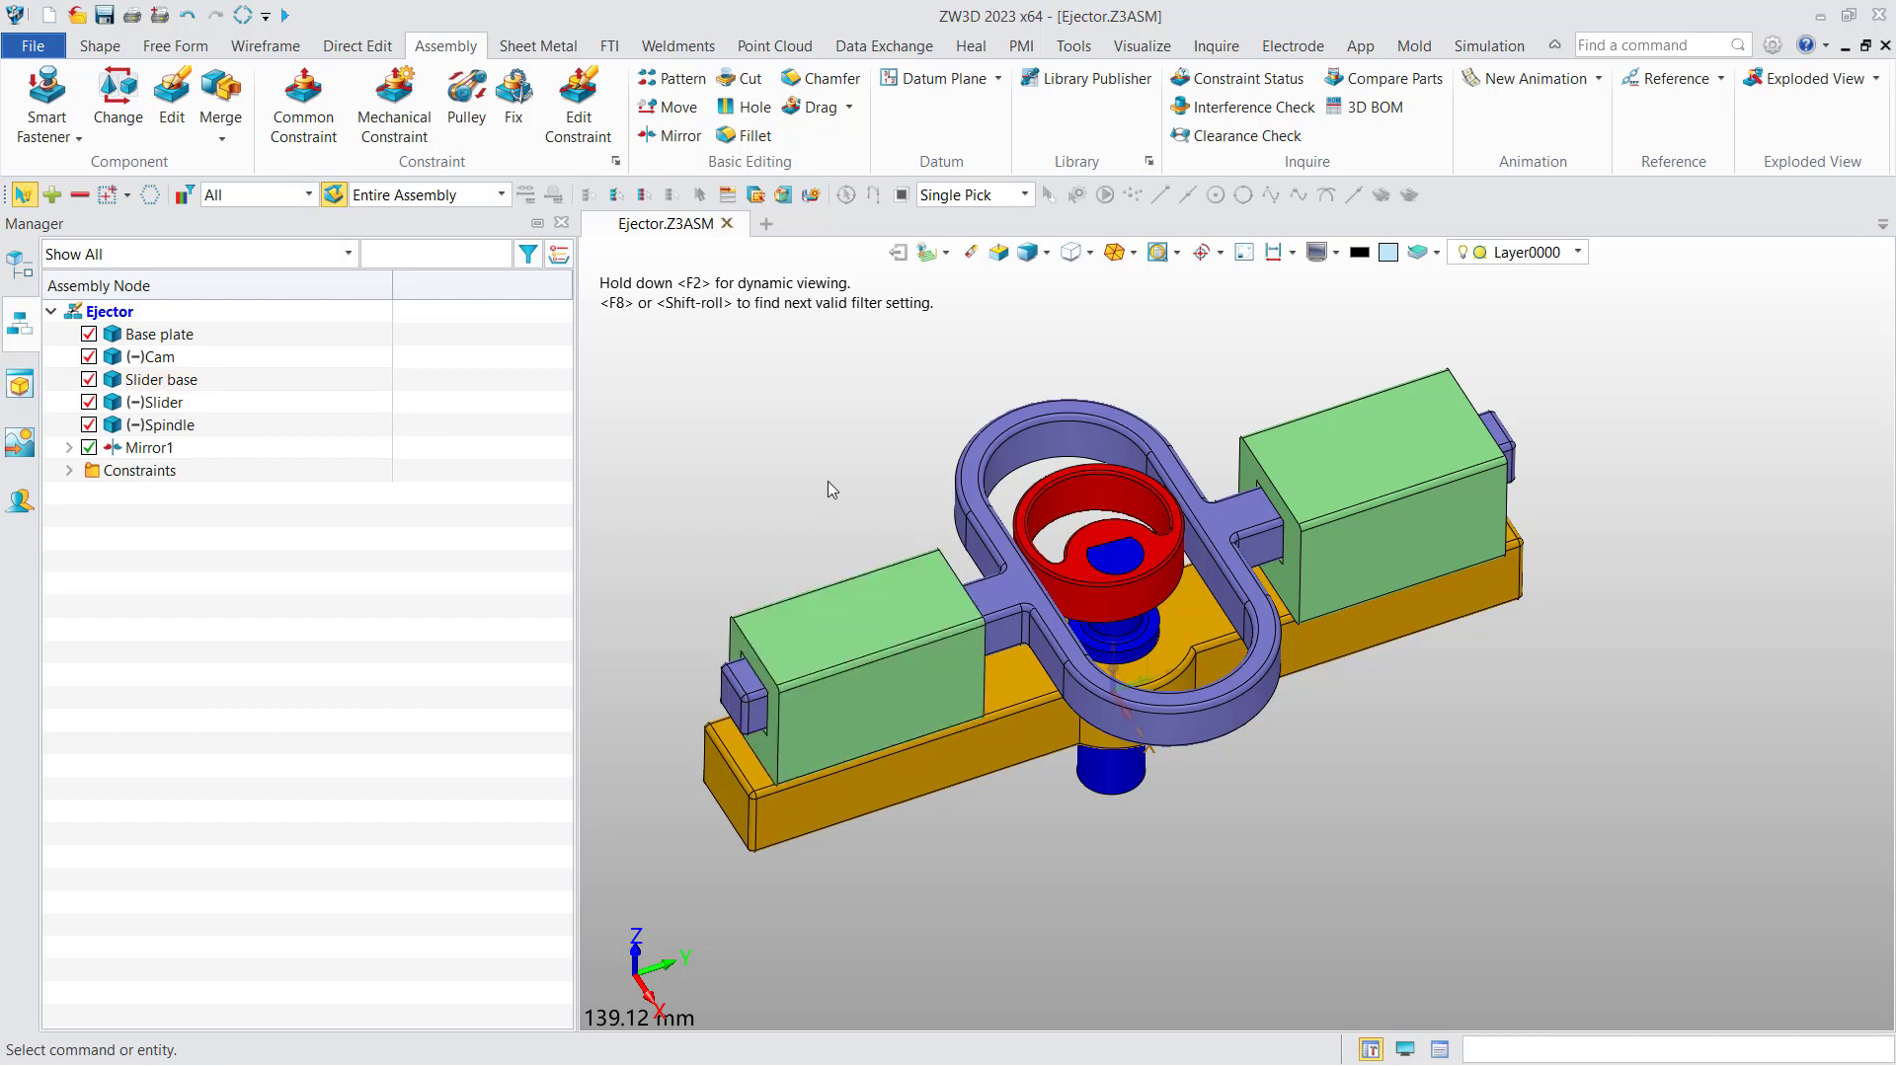
# Step: Replace the Slider base component with Slider base - New.Z3PRT from the 0. General folder and regenerate the outdated components
pyautogui.rightClick(170, 383)
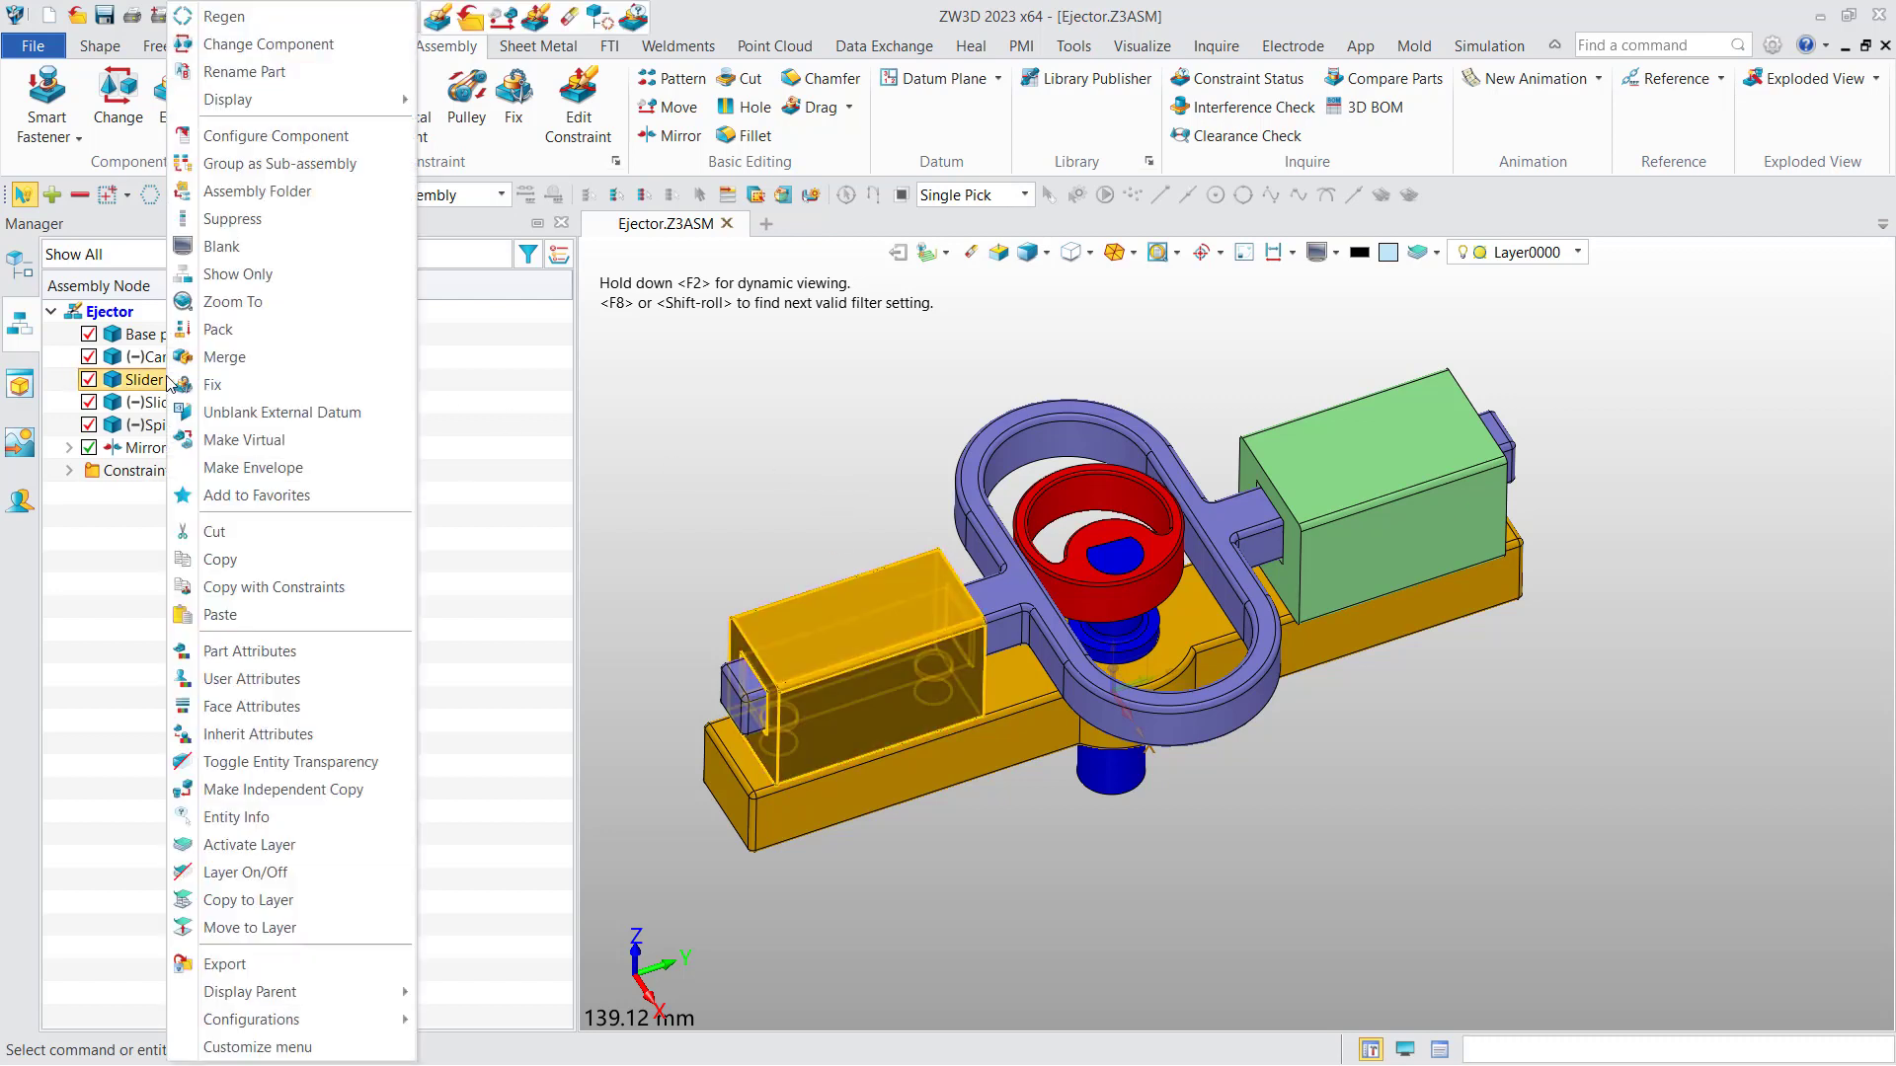
pyautogui.click(274, 46)
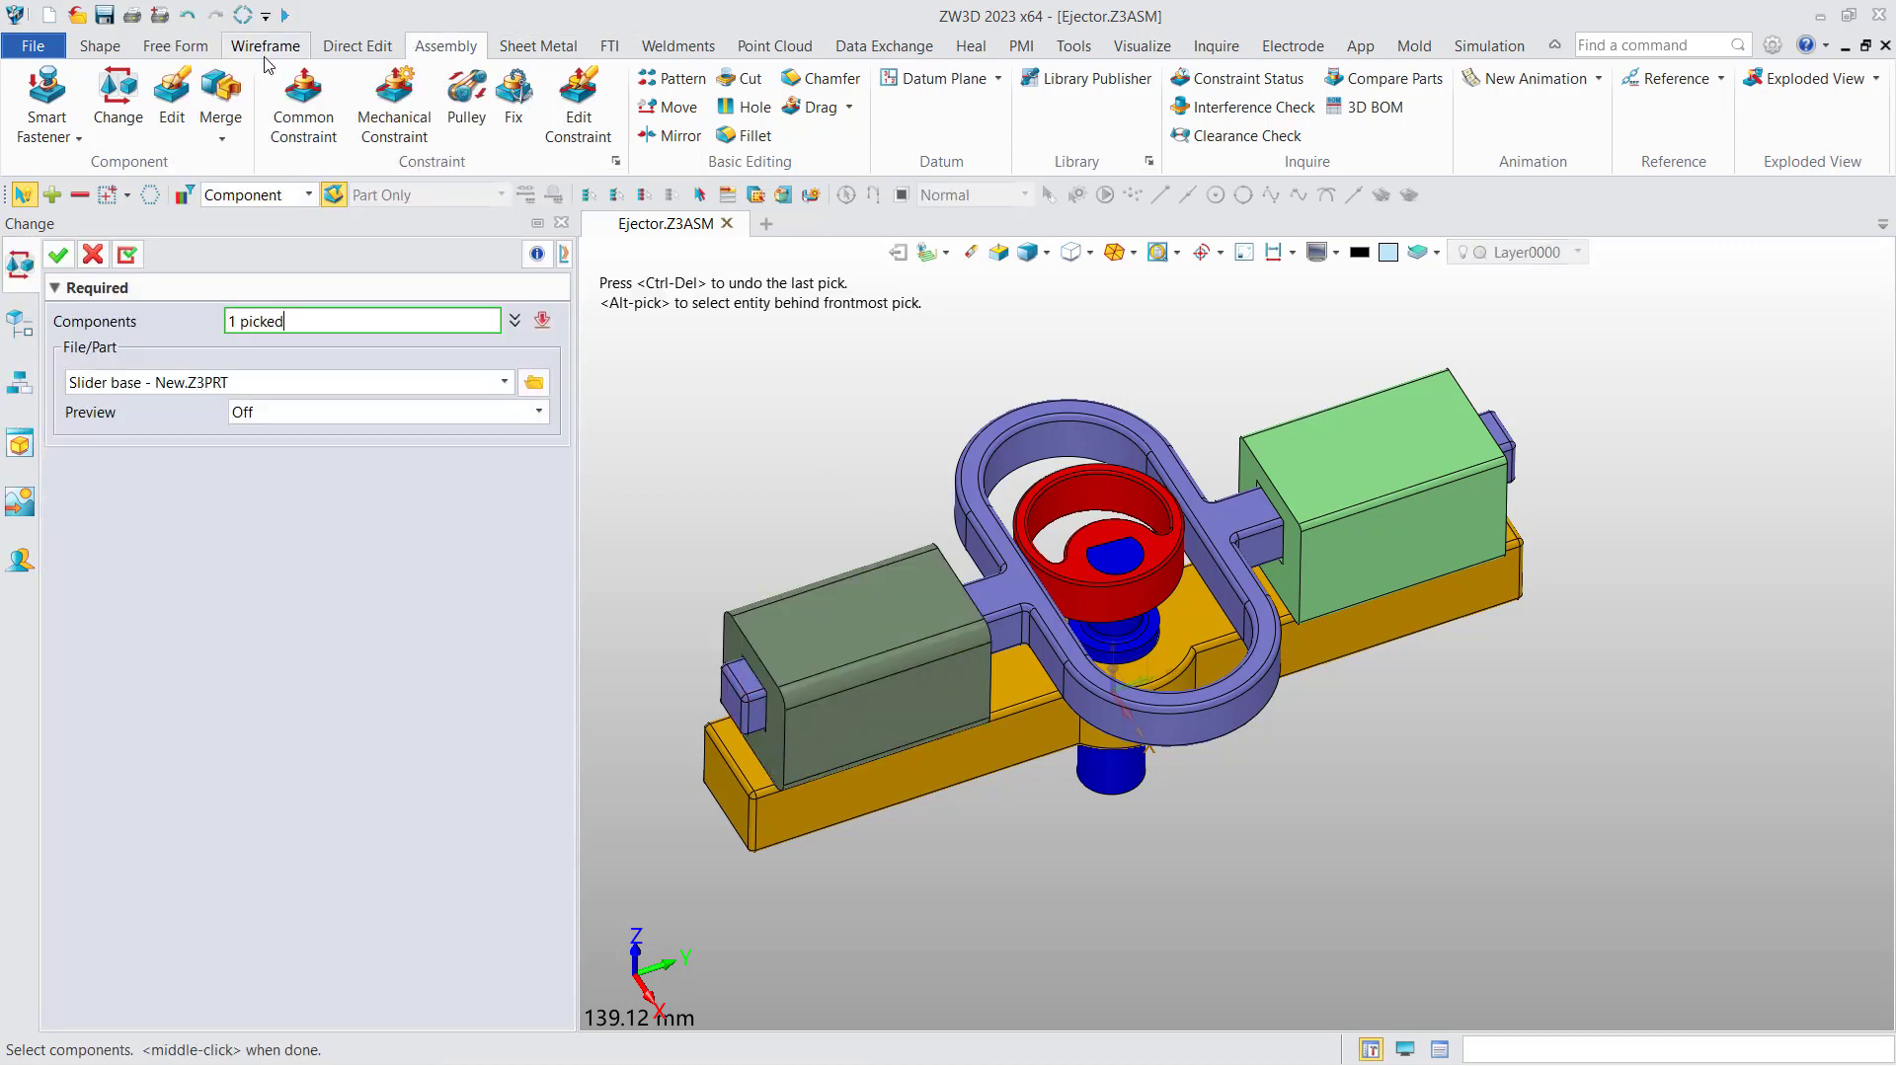
pyautogui.click(534, 382)
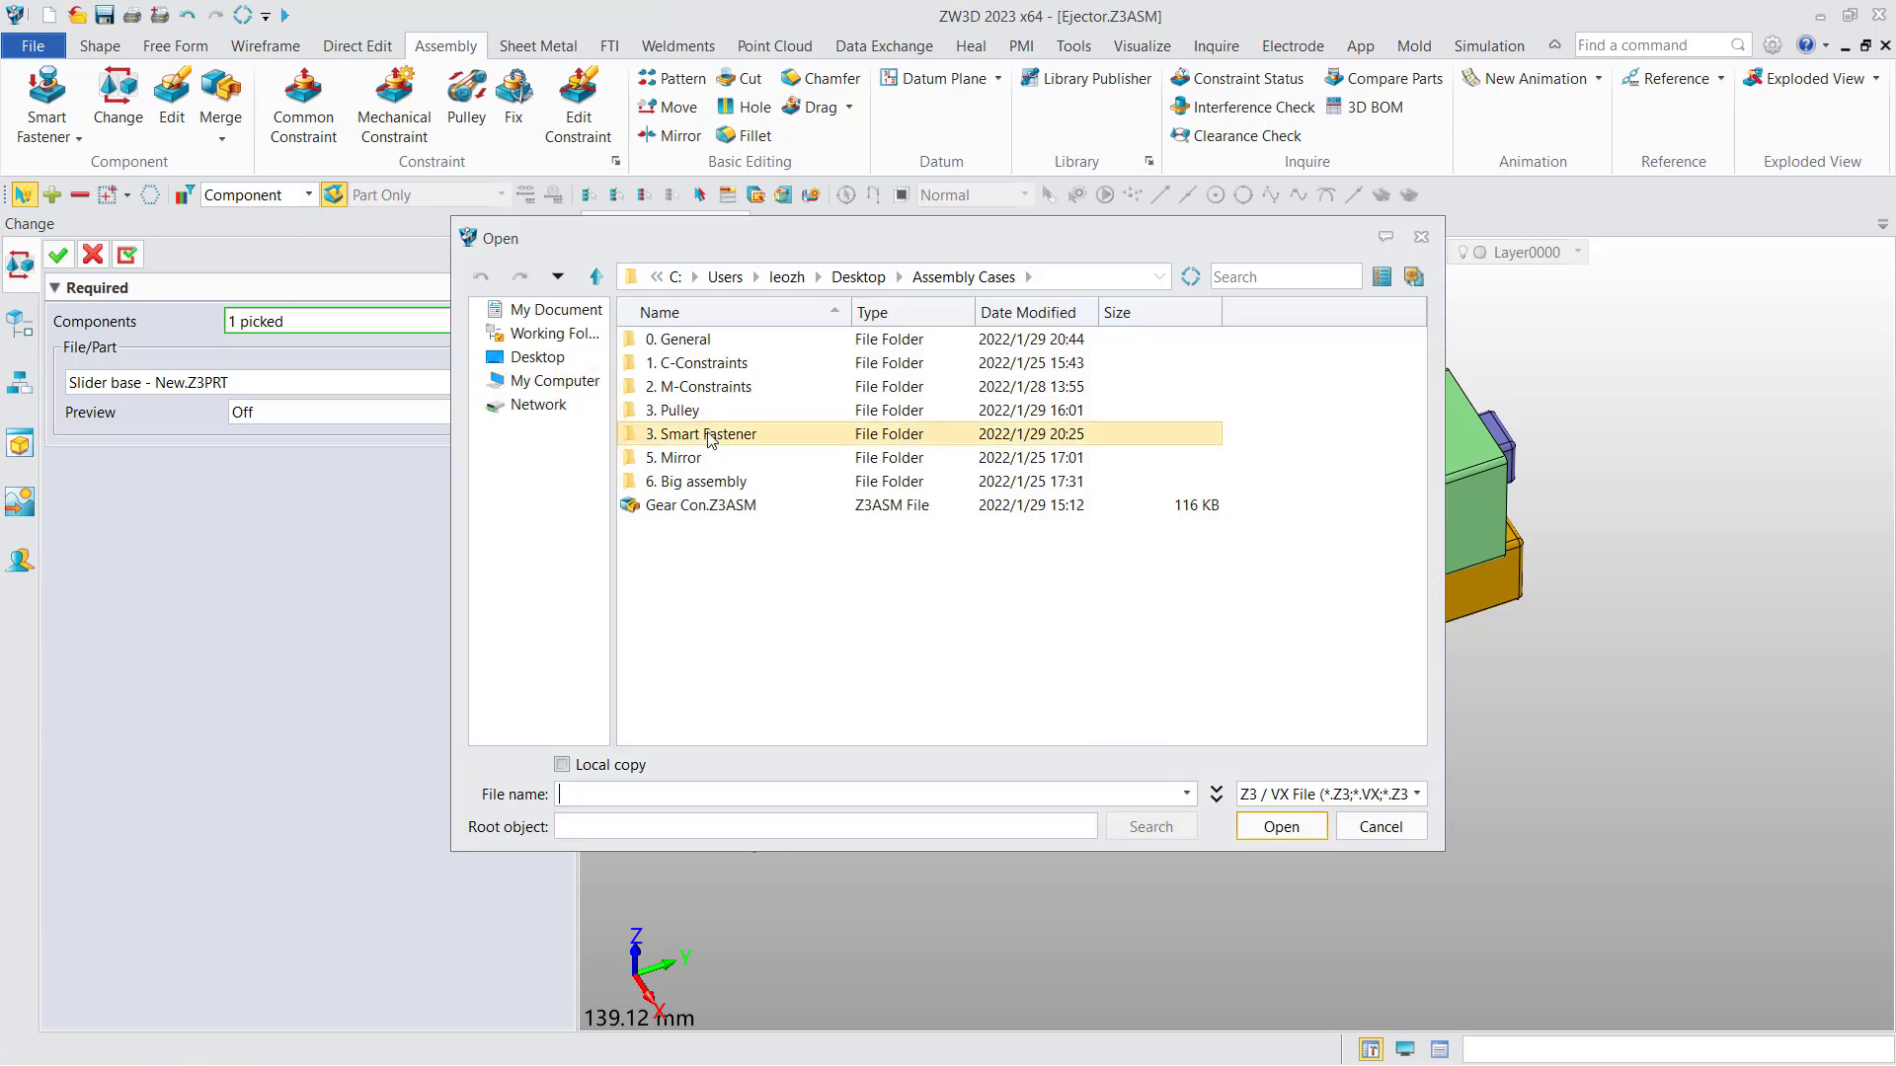
pyautogui.doubleClick(727, 339)
pyautogui.scroll(-1, 748, 562)
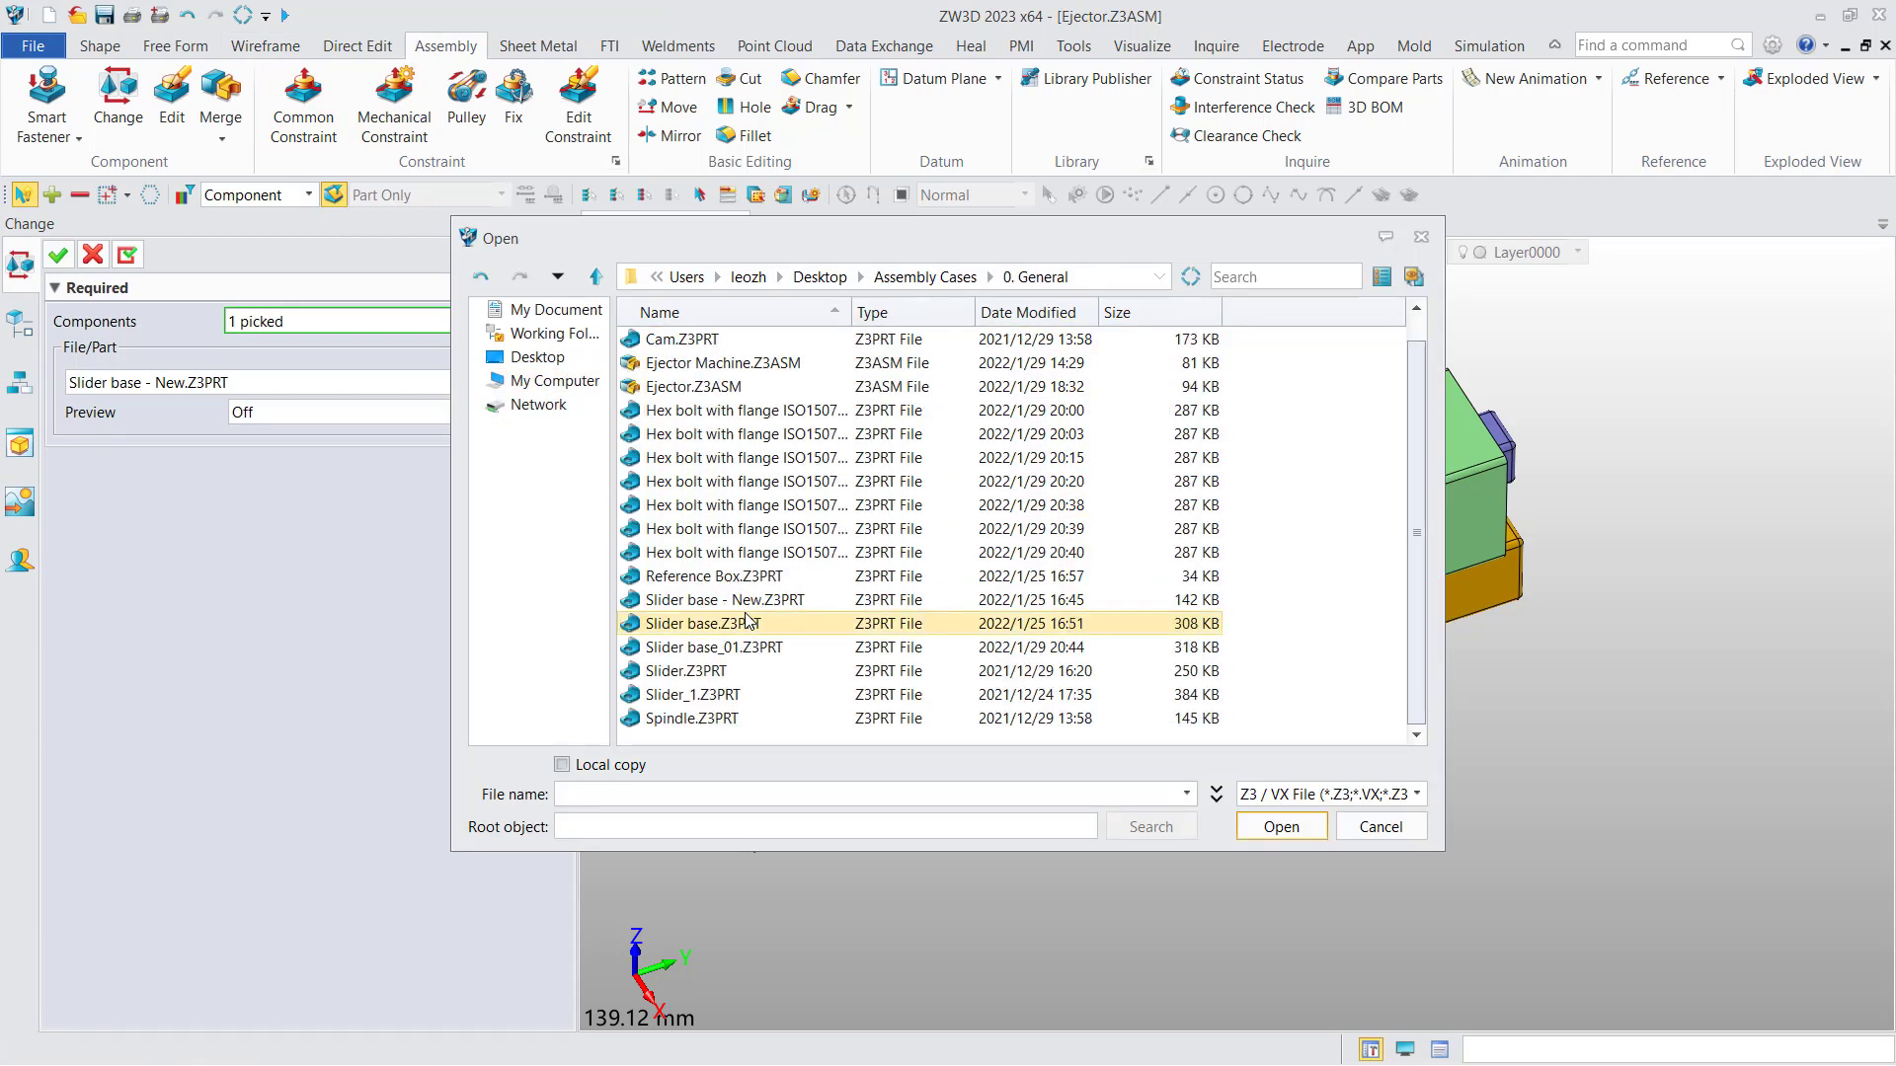
pyautogui.doubleClick(750, 600)
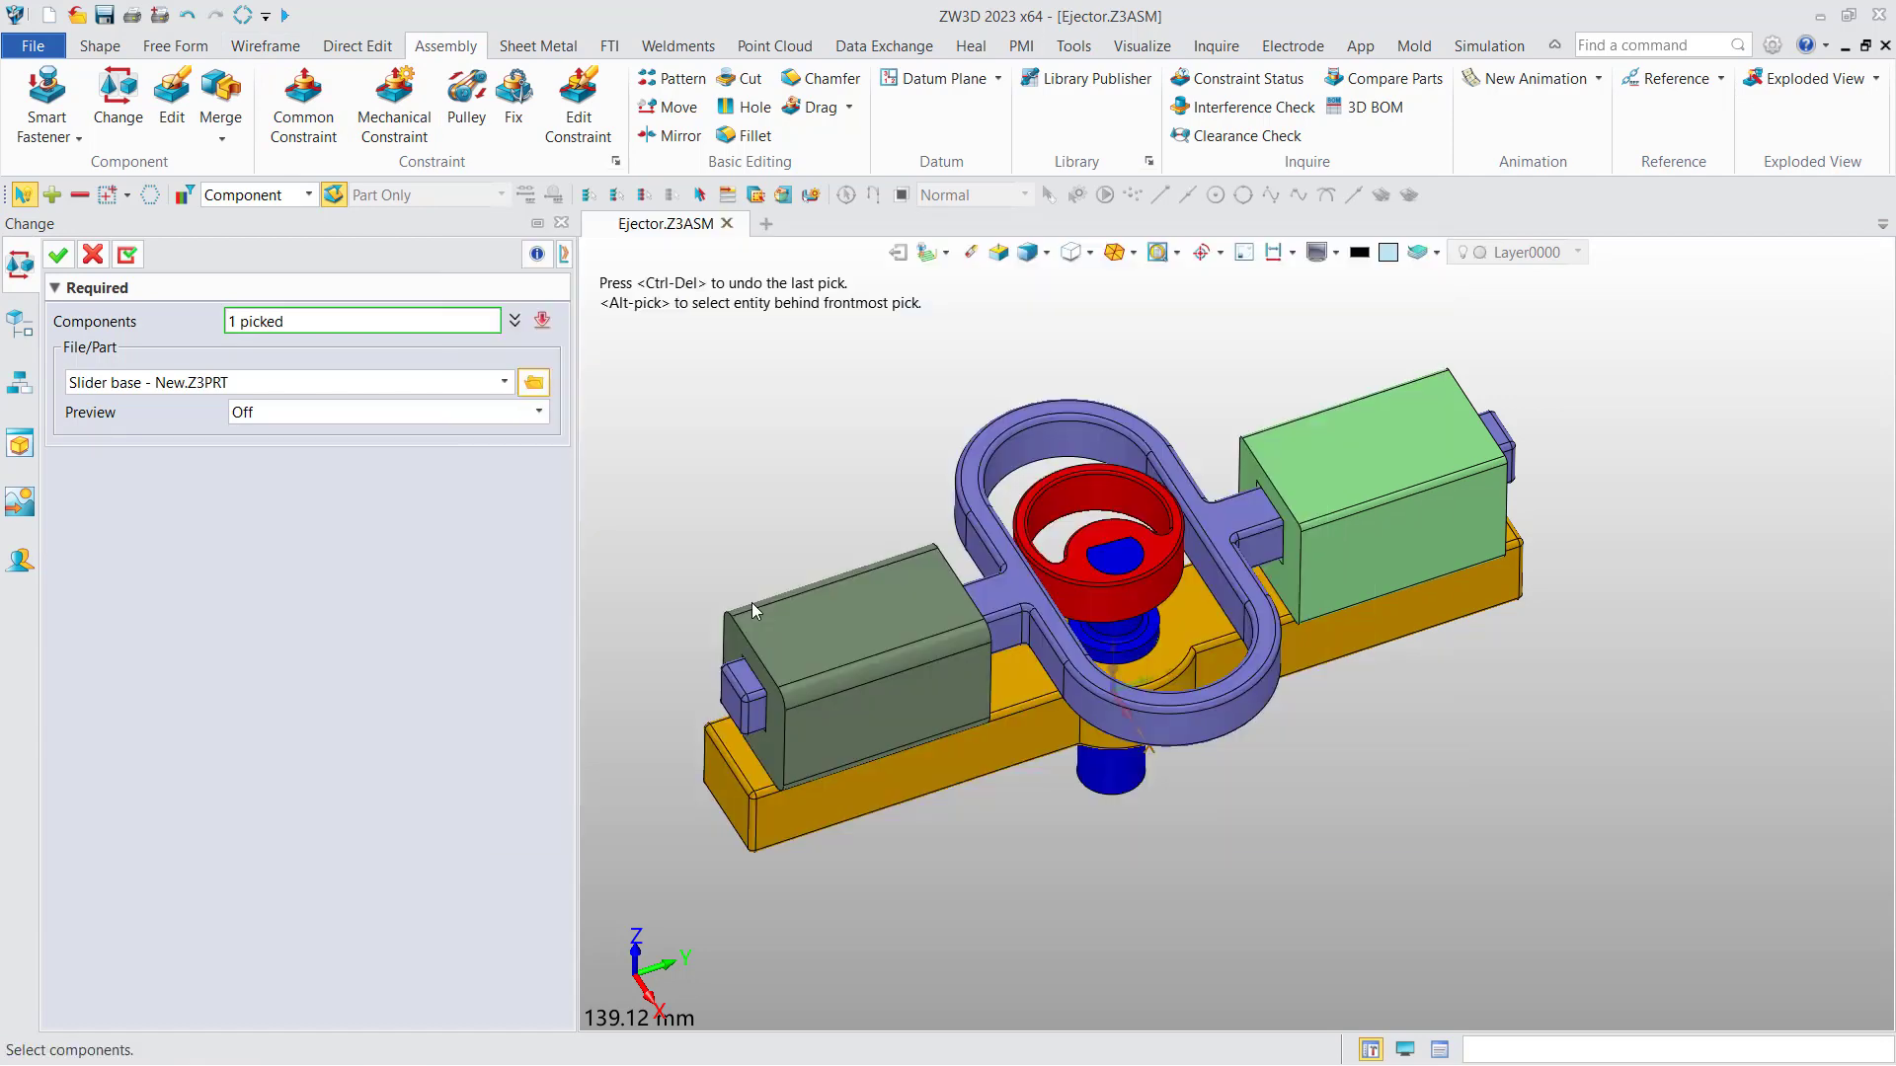
pyautogui.click(59, 256)
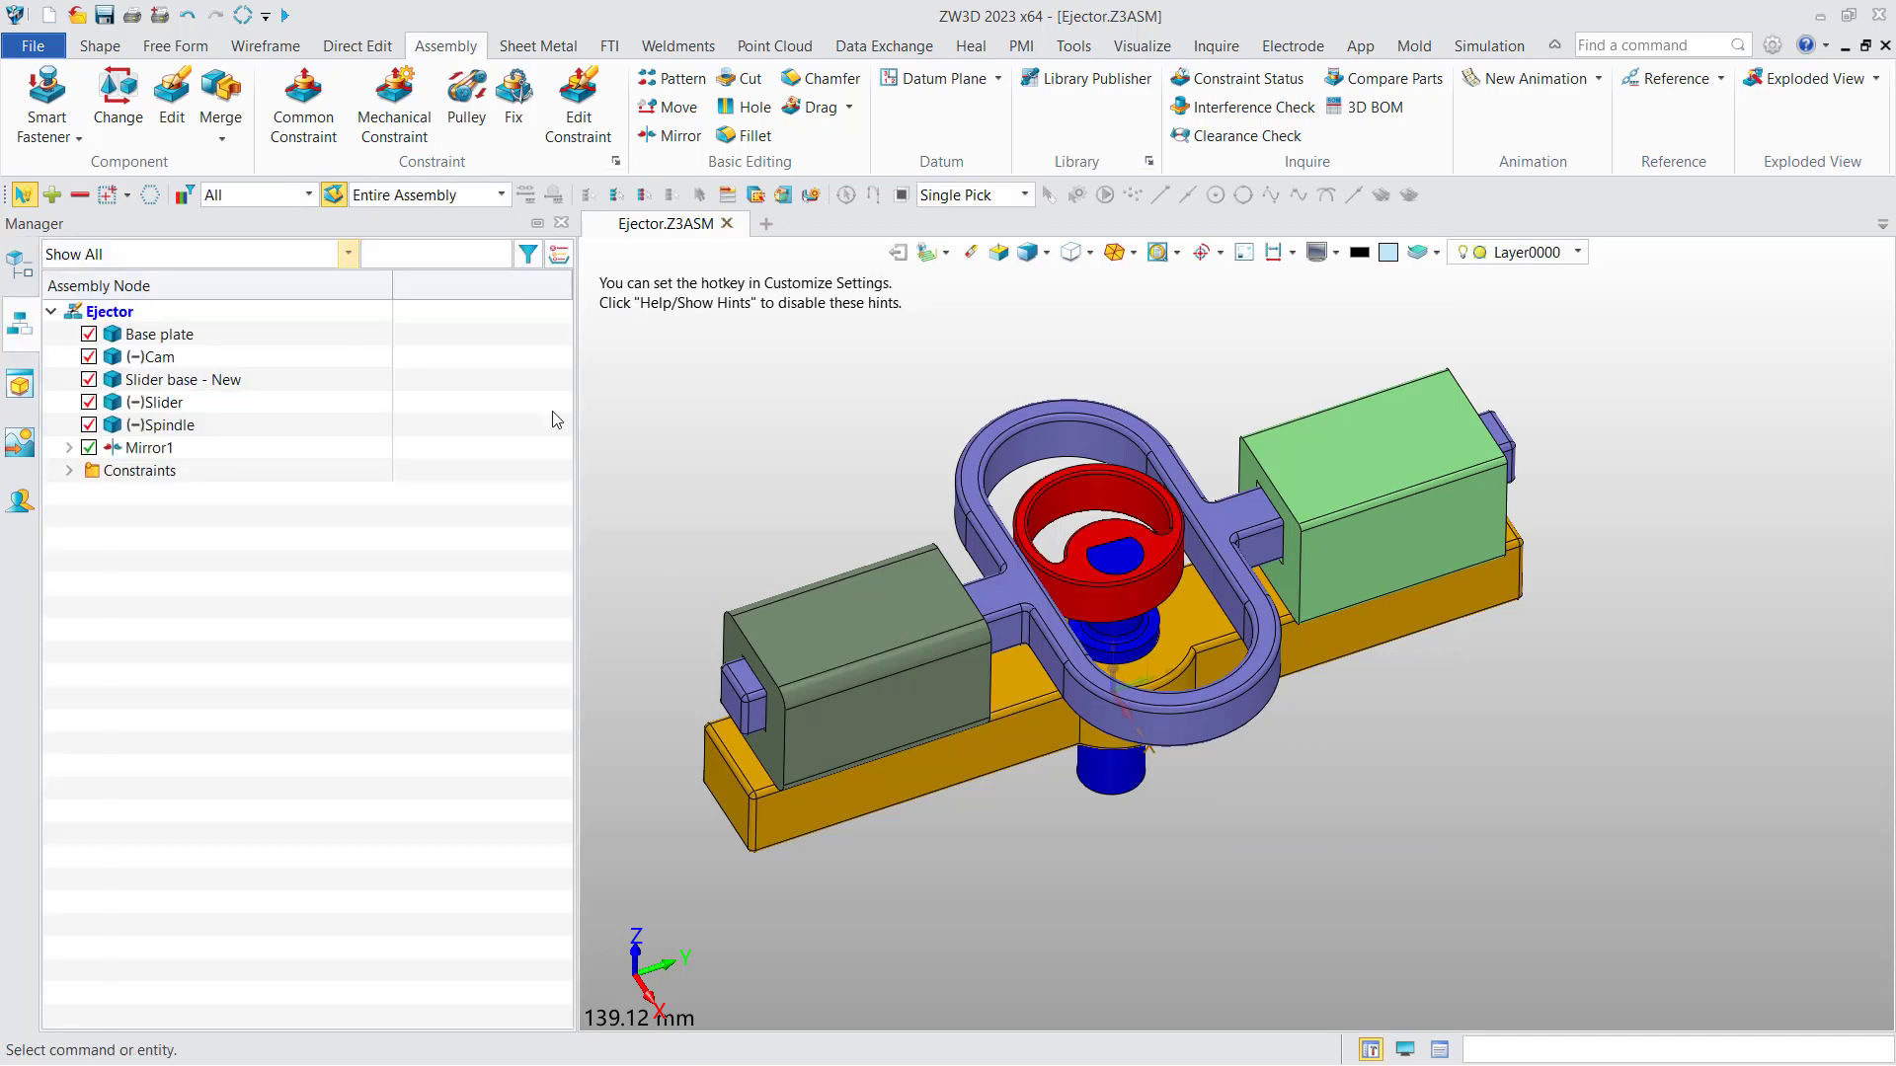
pyautogui.rightClick(446, 425)
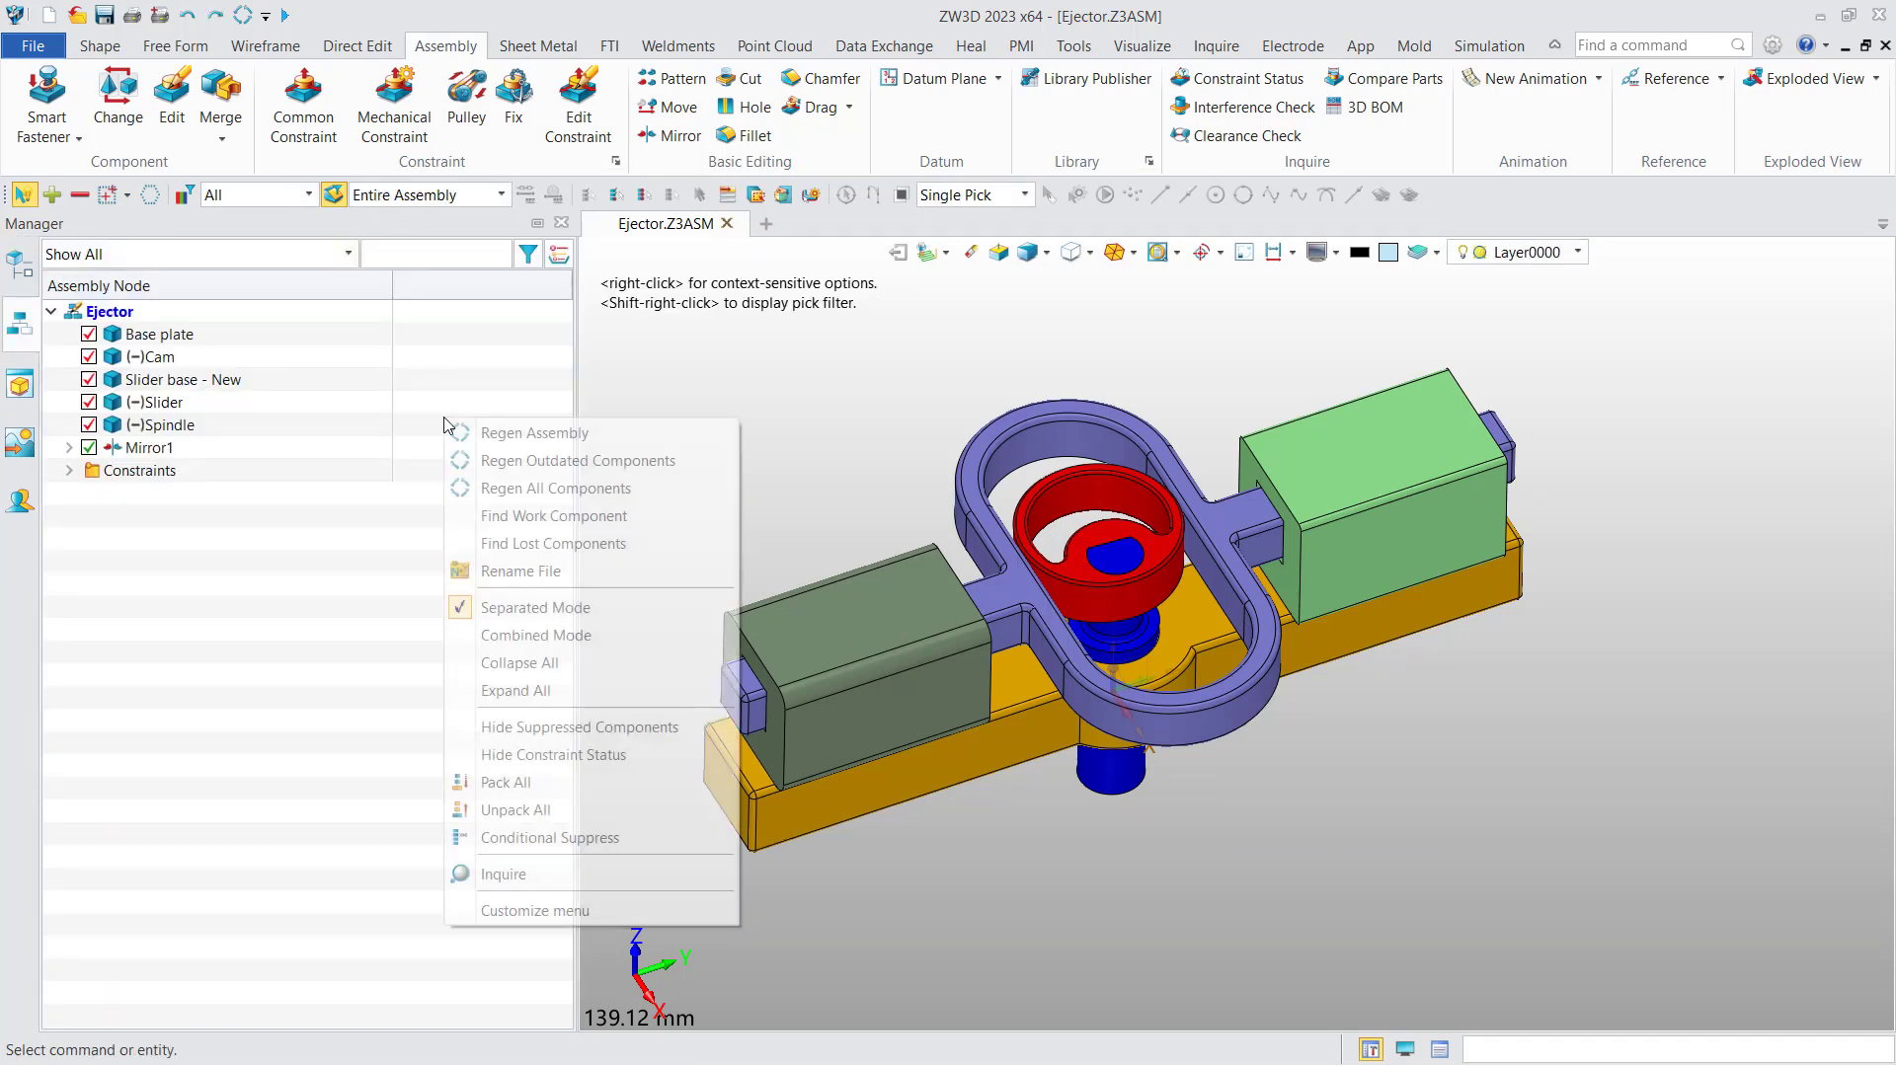
pyautogui.click(484, 461)
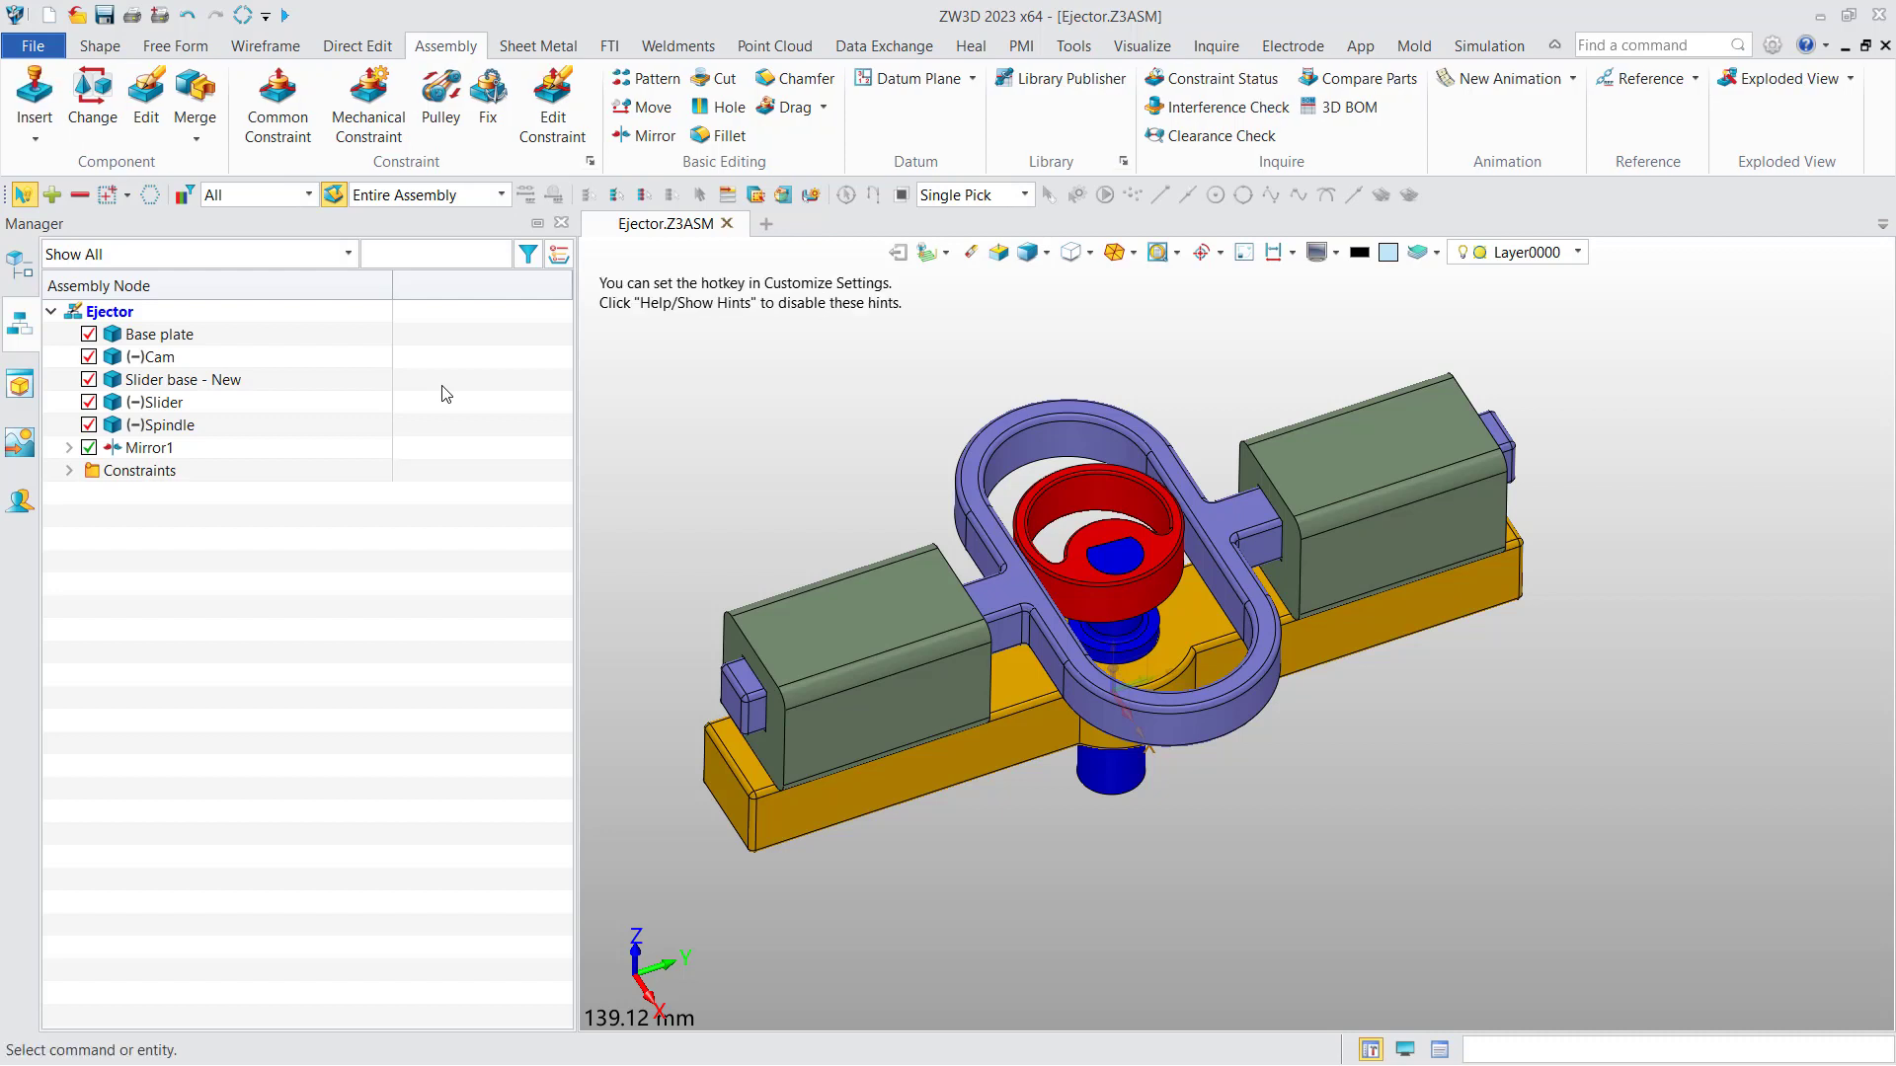
# Step: Examine the file name listed for Slider base - New in the assembly's Rename File list, without renaming anything
pyautogui.rightClick(219, 546)
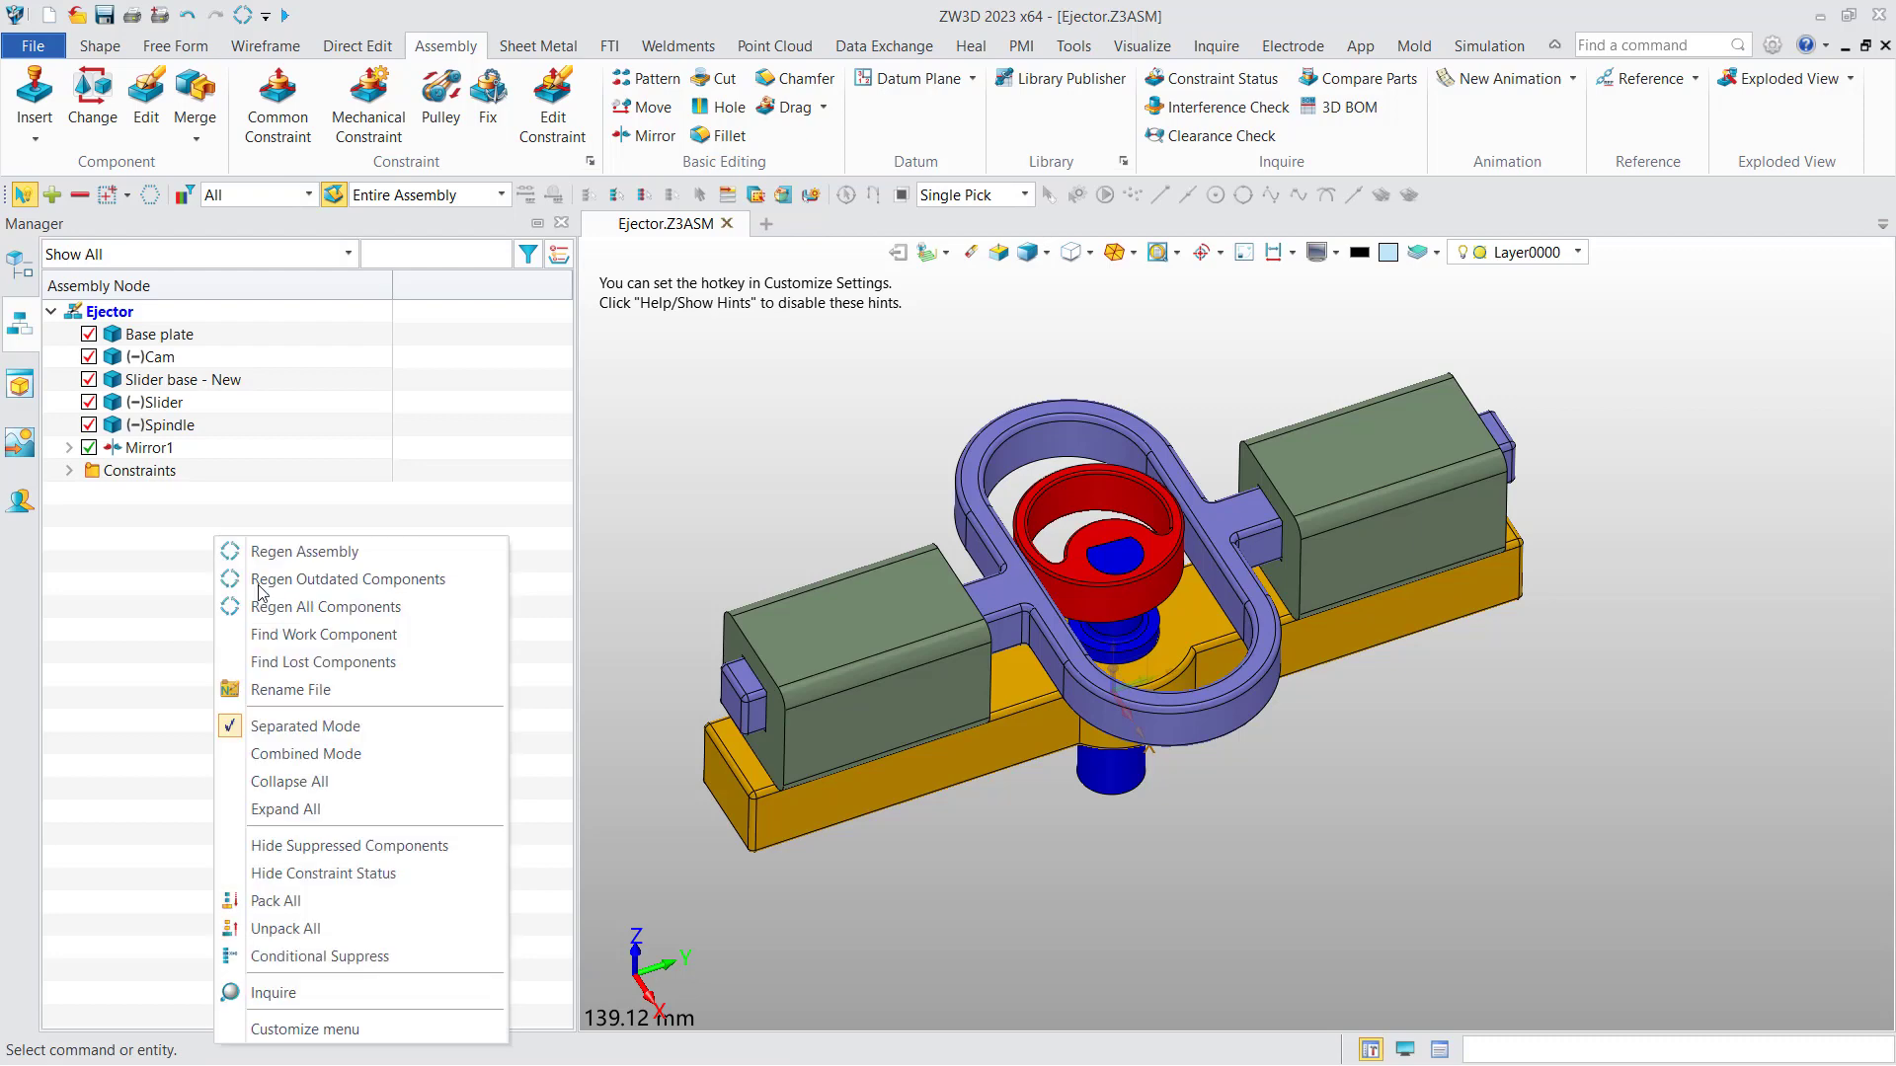
pyautogui.click(305, 696)
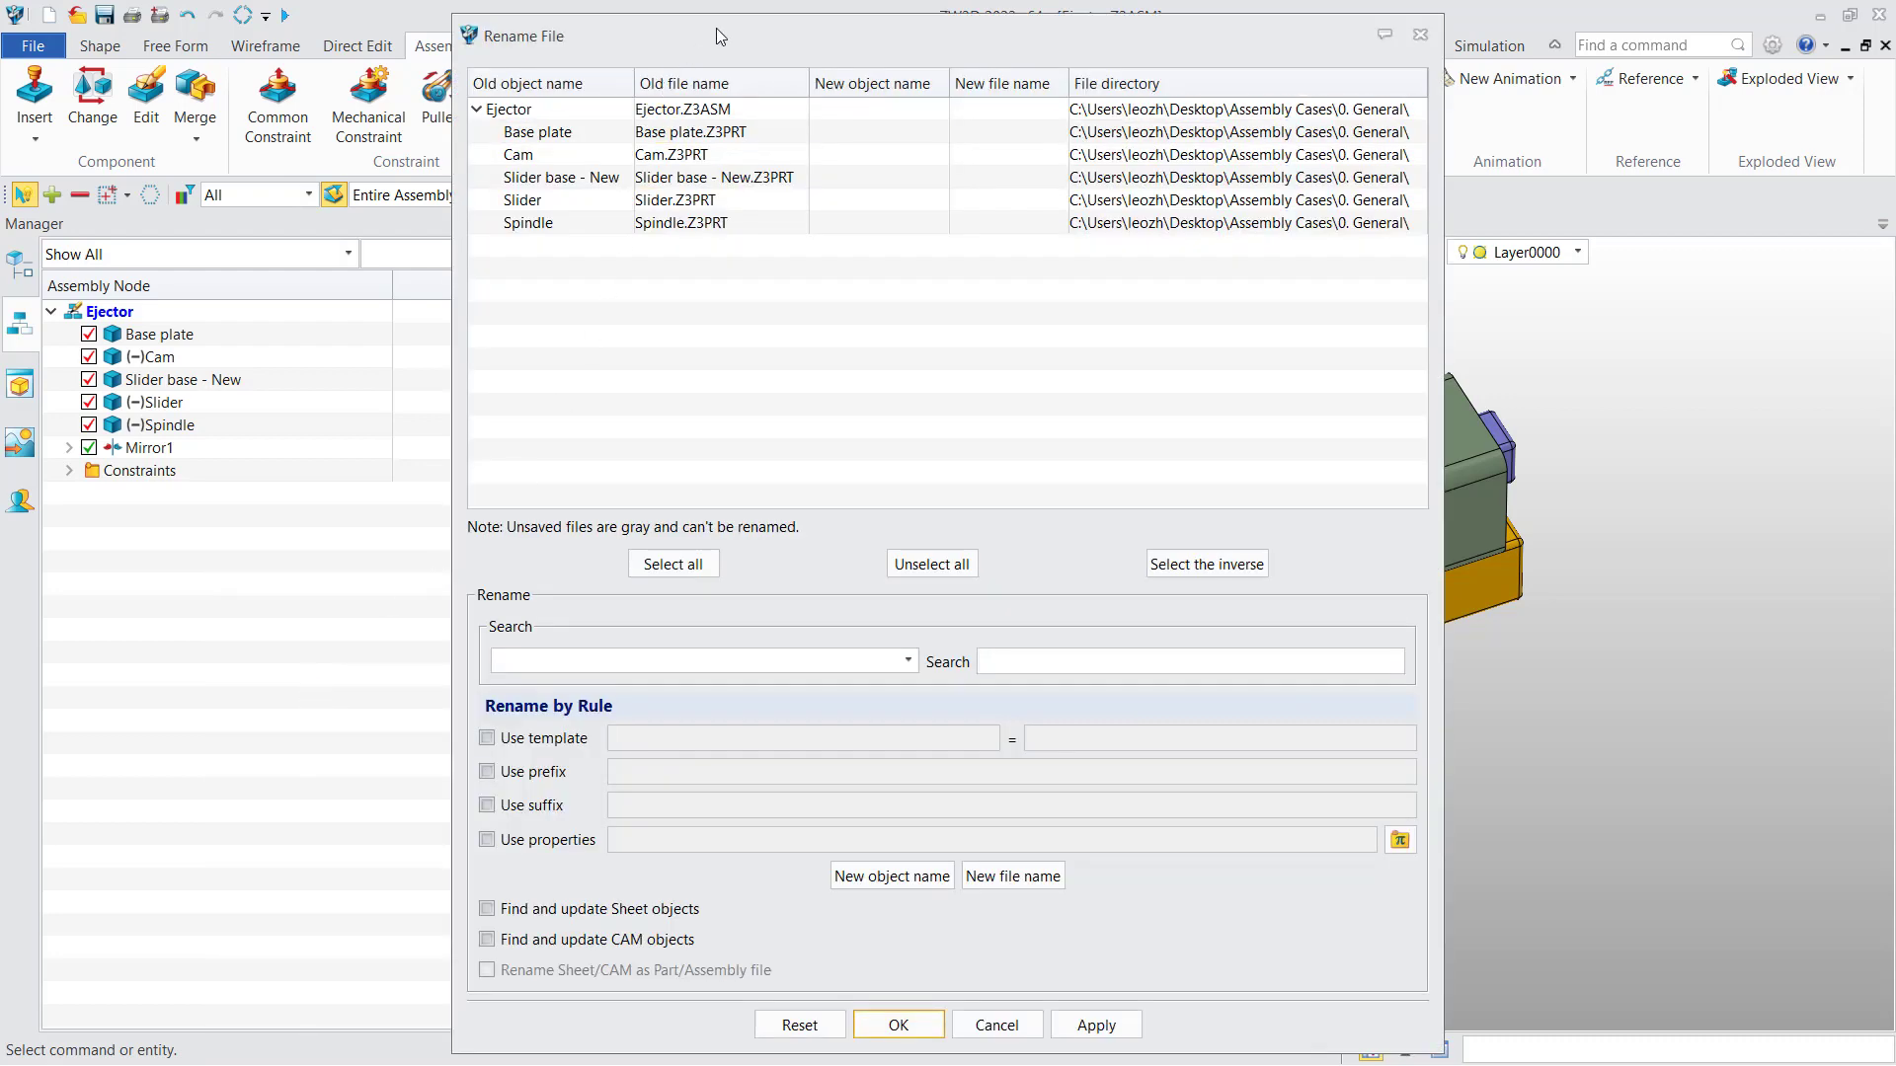
pyautogui.moveTo(667, 35); pyautogui.dragTo(578, 95)
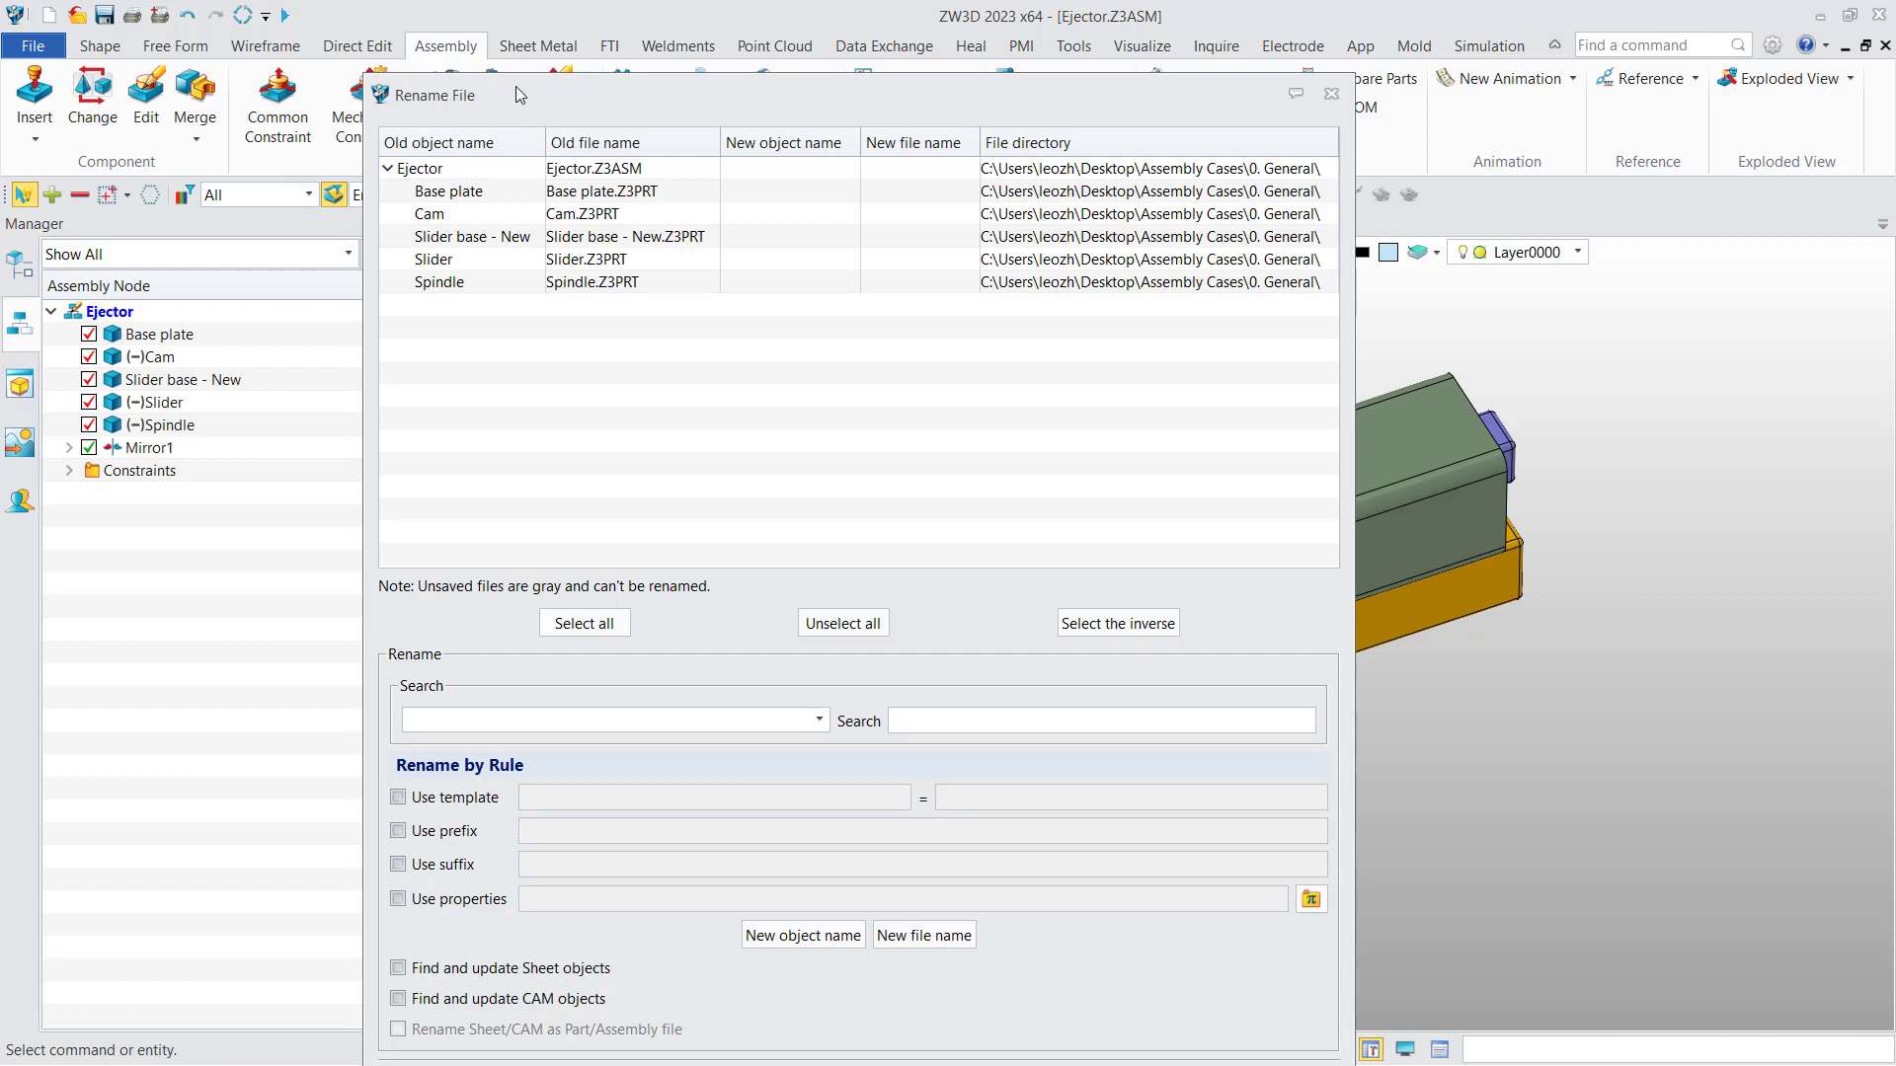
pyautogui.moveTo(528, 92); pyautogui.dragTo(525, 51)
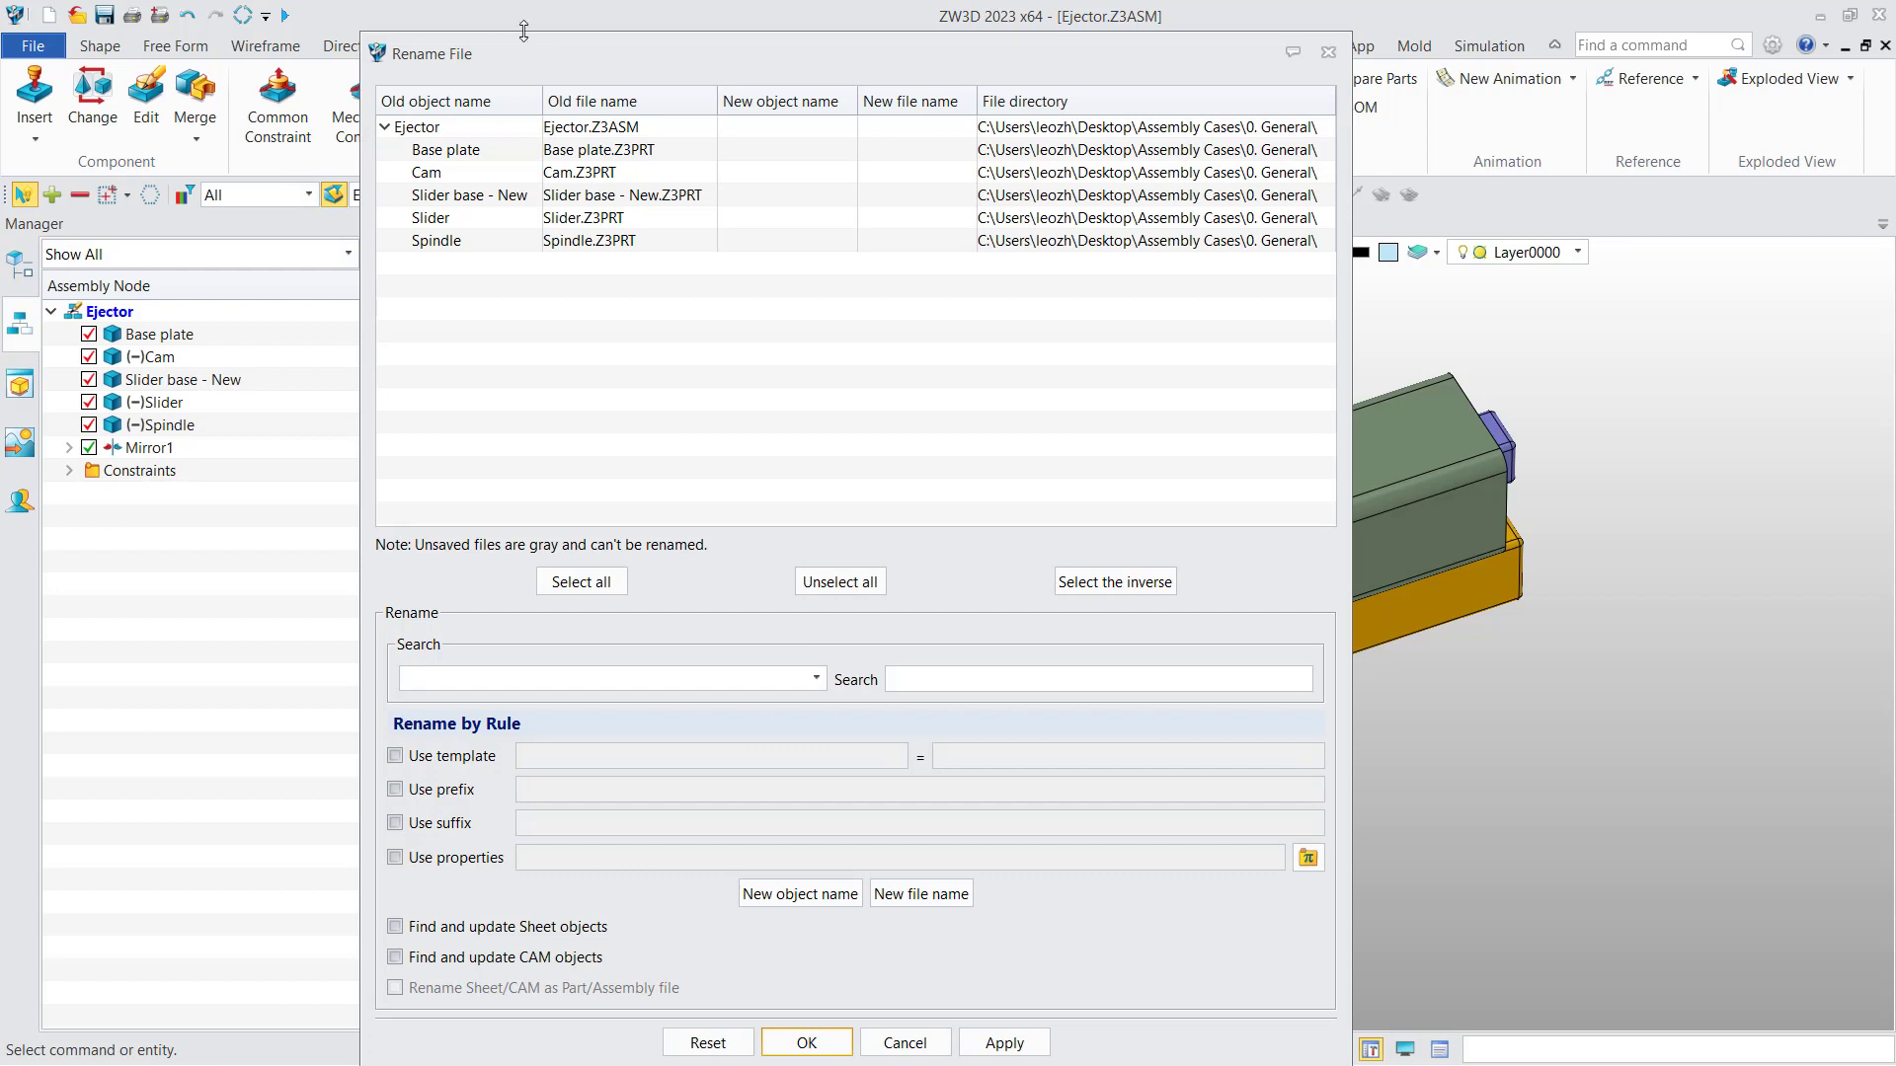
pyautogui.moveTo(523, 31); pyautogui.dragTo(525, 78)
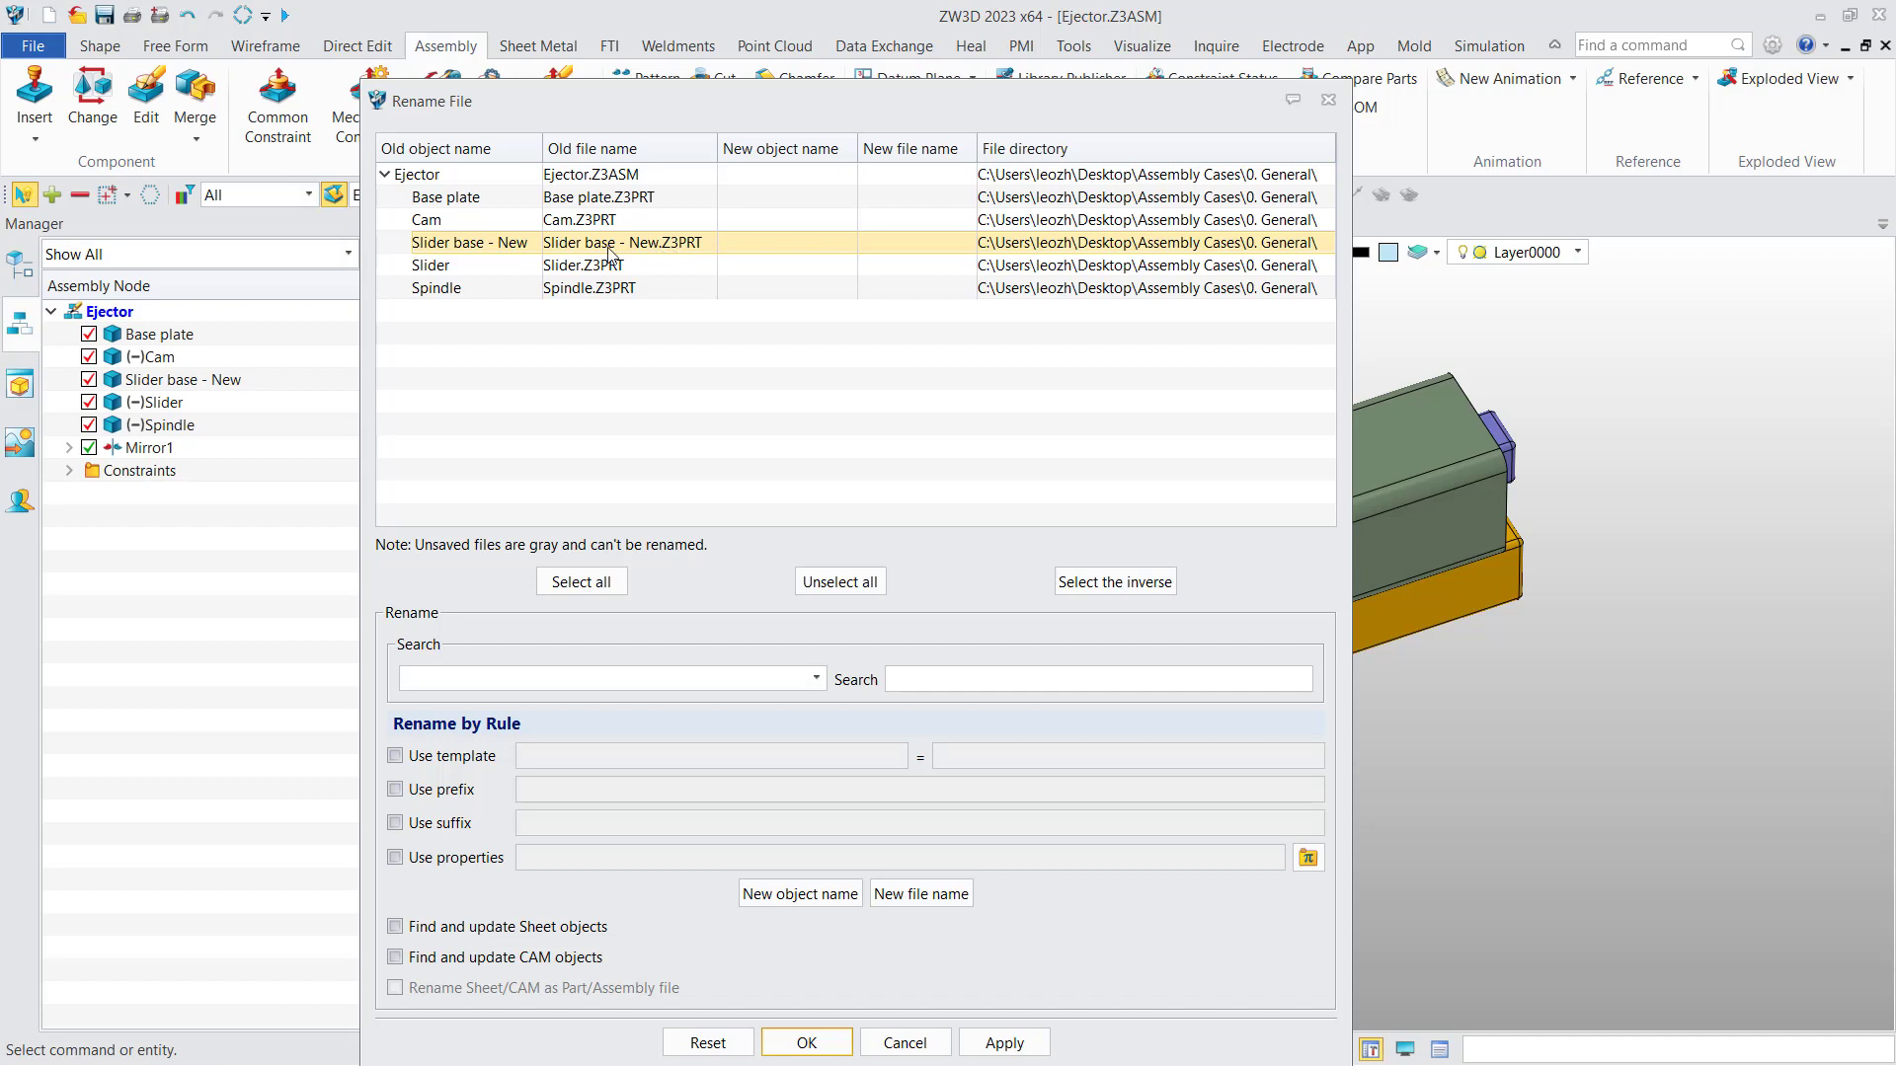
pyautogui.click(904, 1043)
# Step: Make the Slider base - New component virtual, accepting the loss of its external file link
pyautogui.rightClick(210, 388)
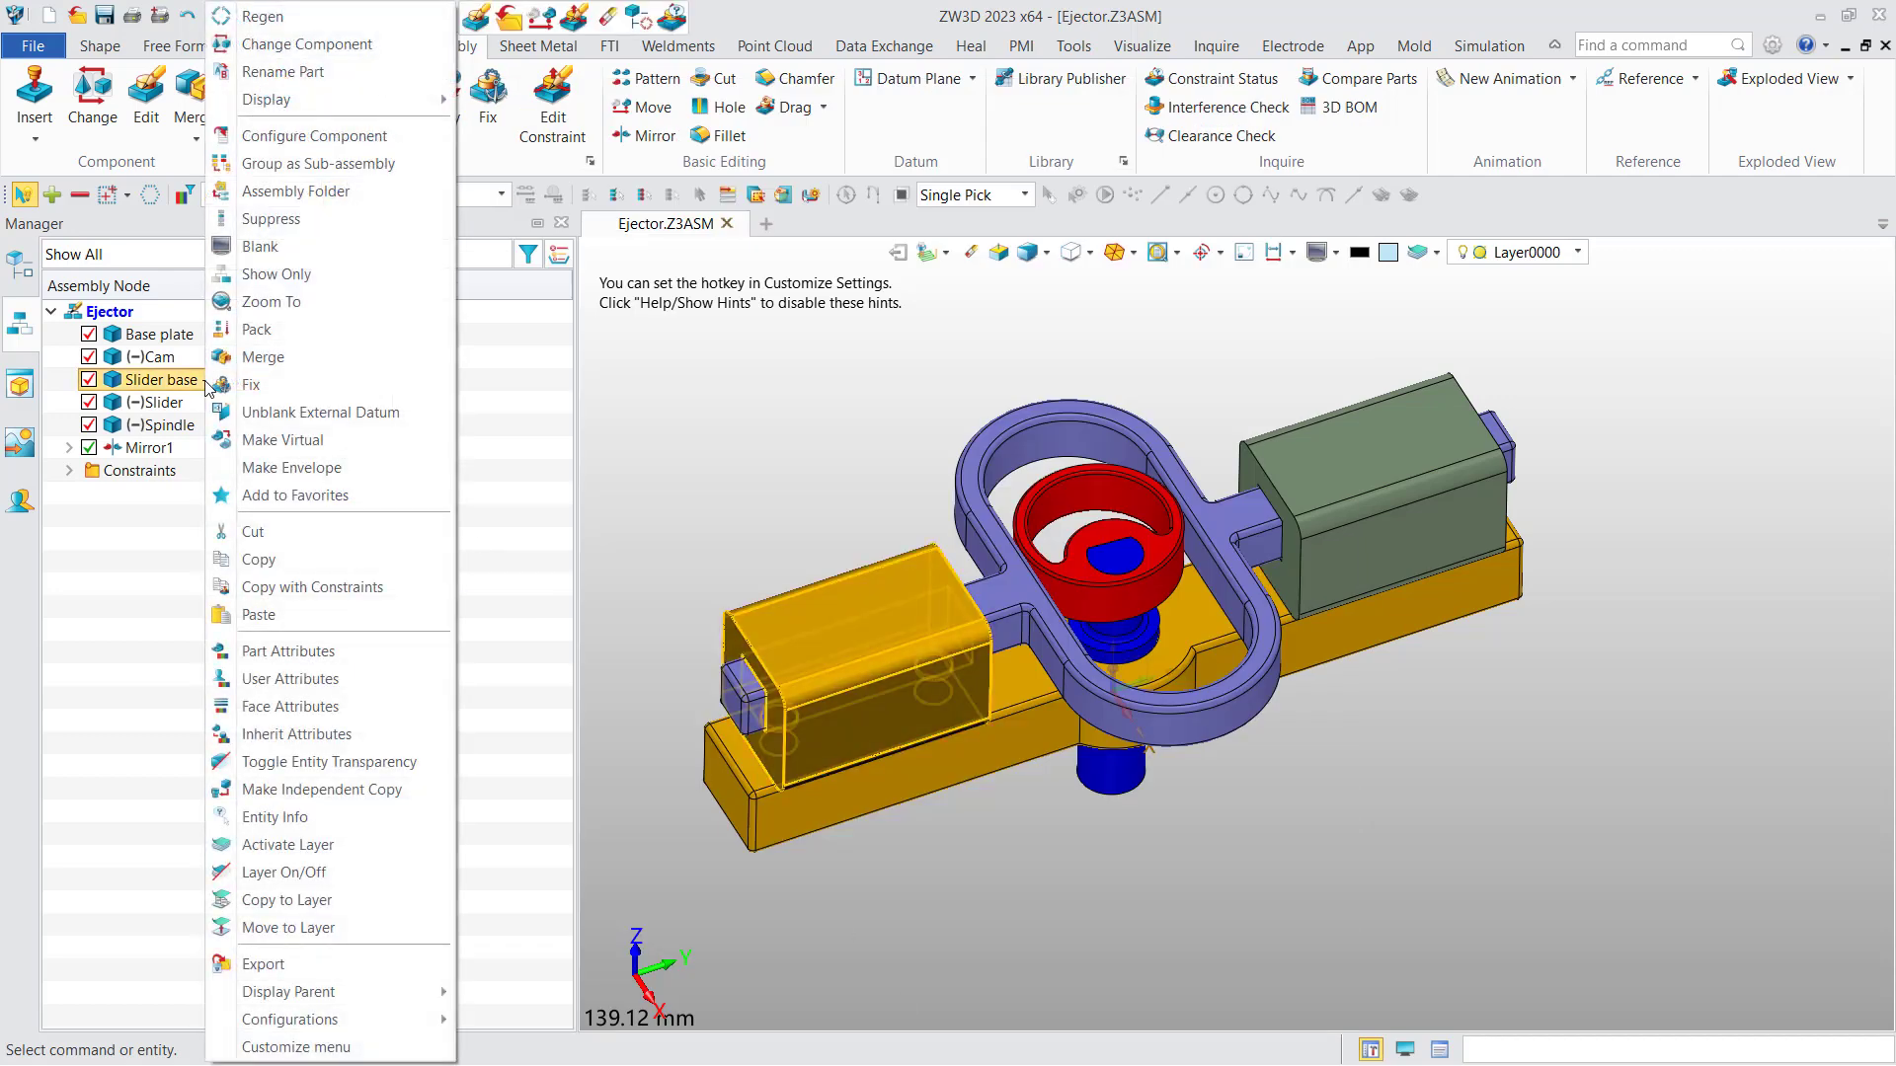
pyautogui.click(259, 441)
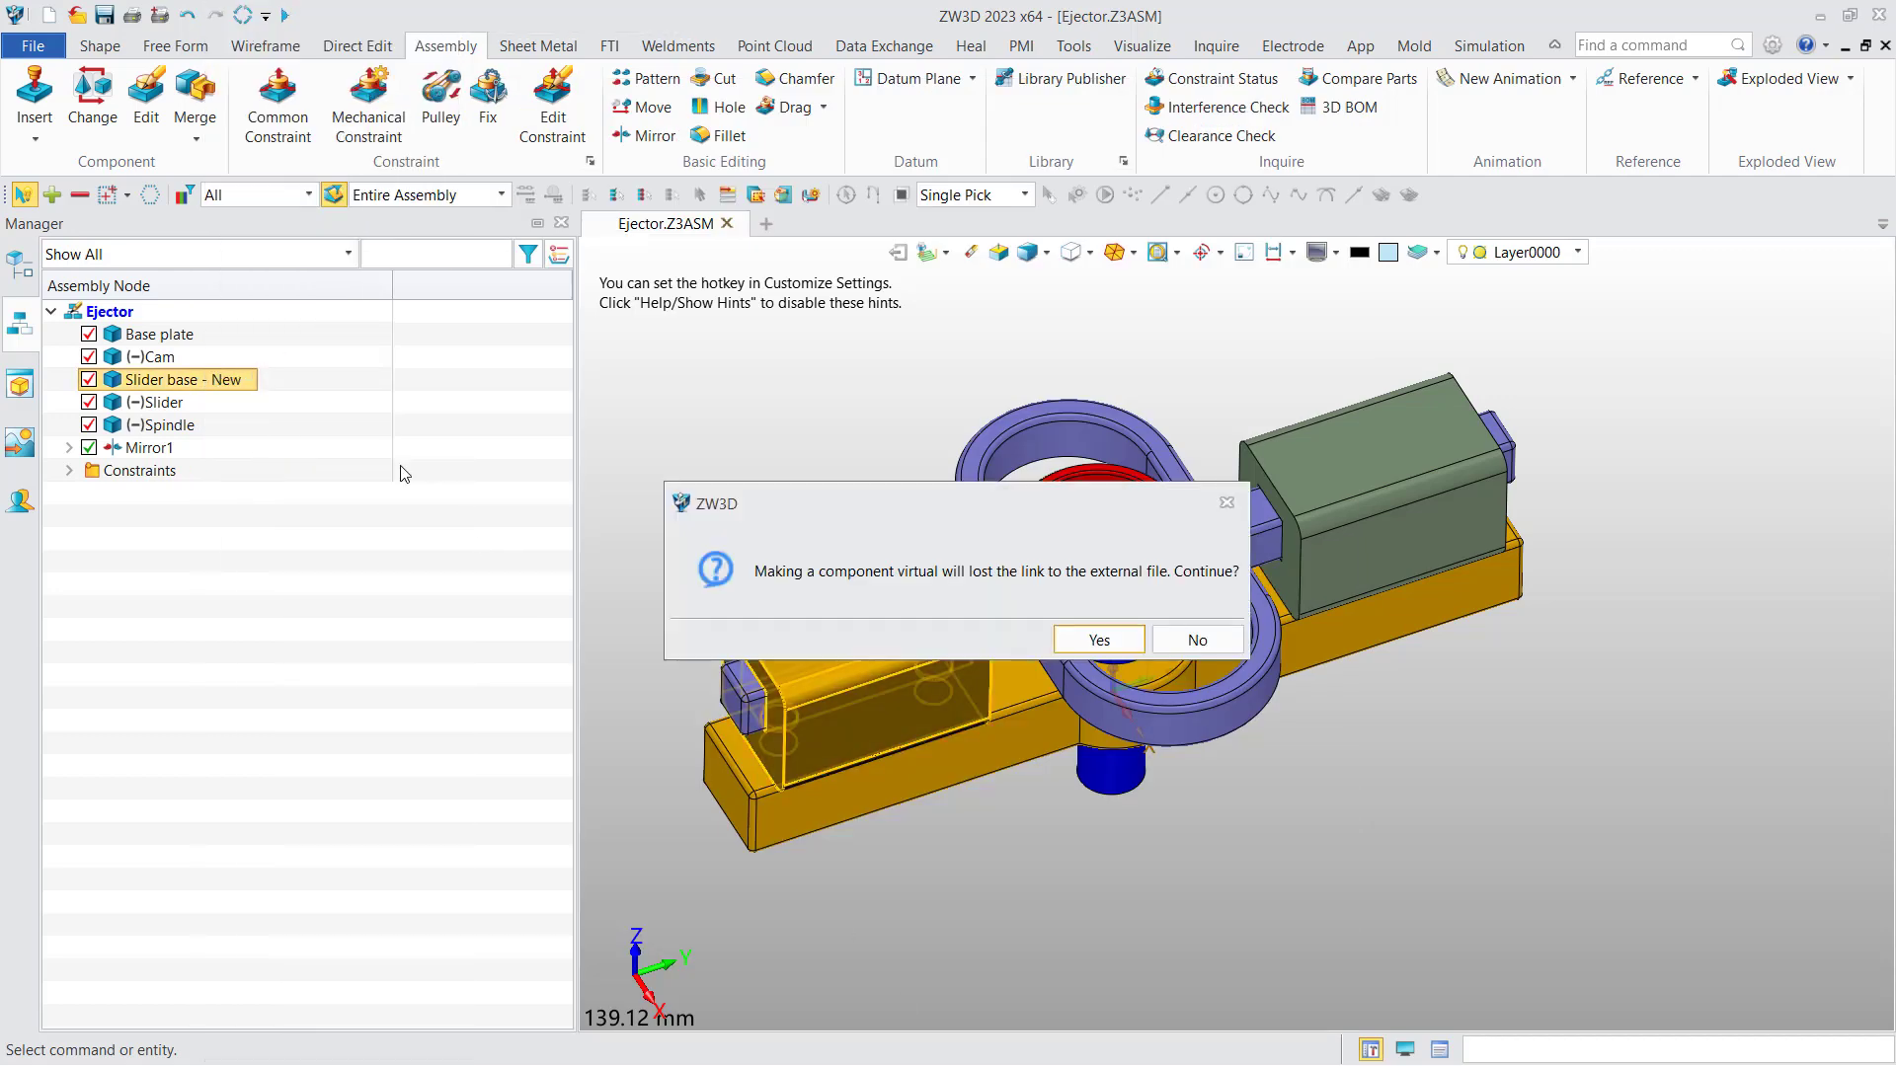
pyautogui.moveTo(941, 523); pyautogui.dragTo(657, 446)
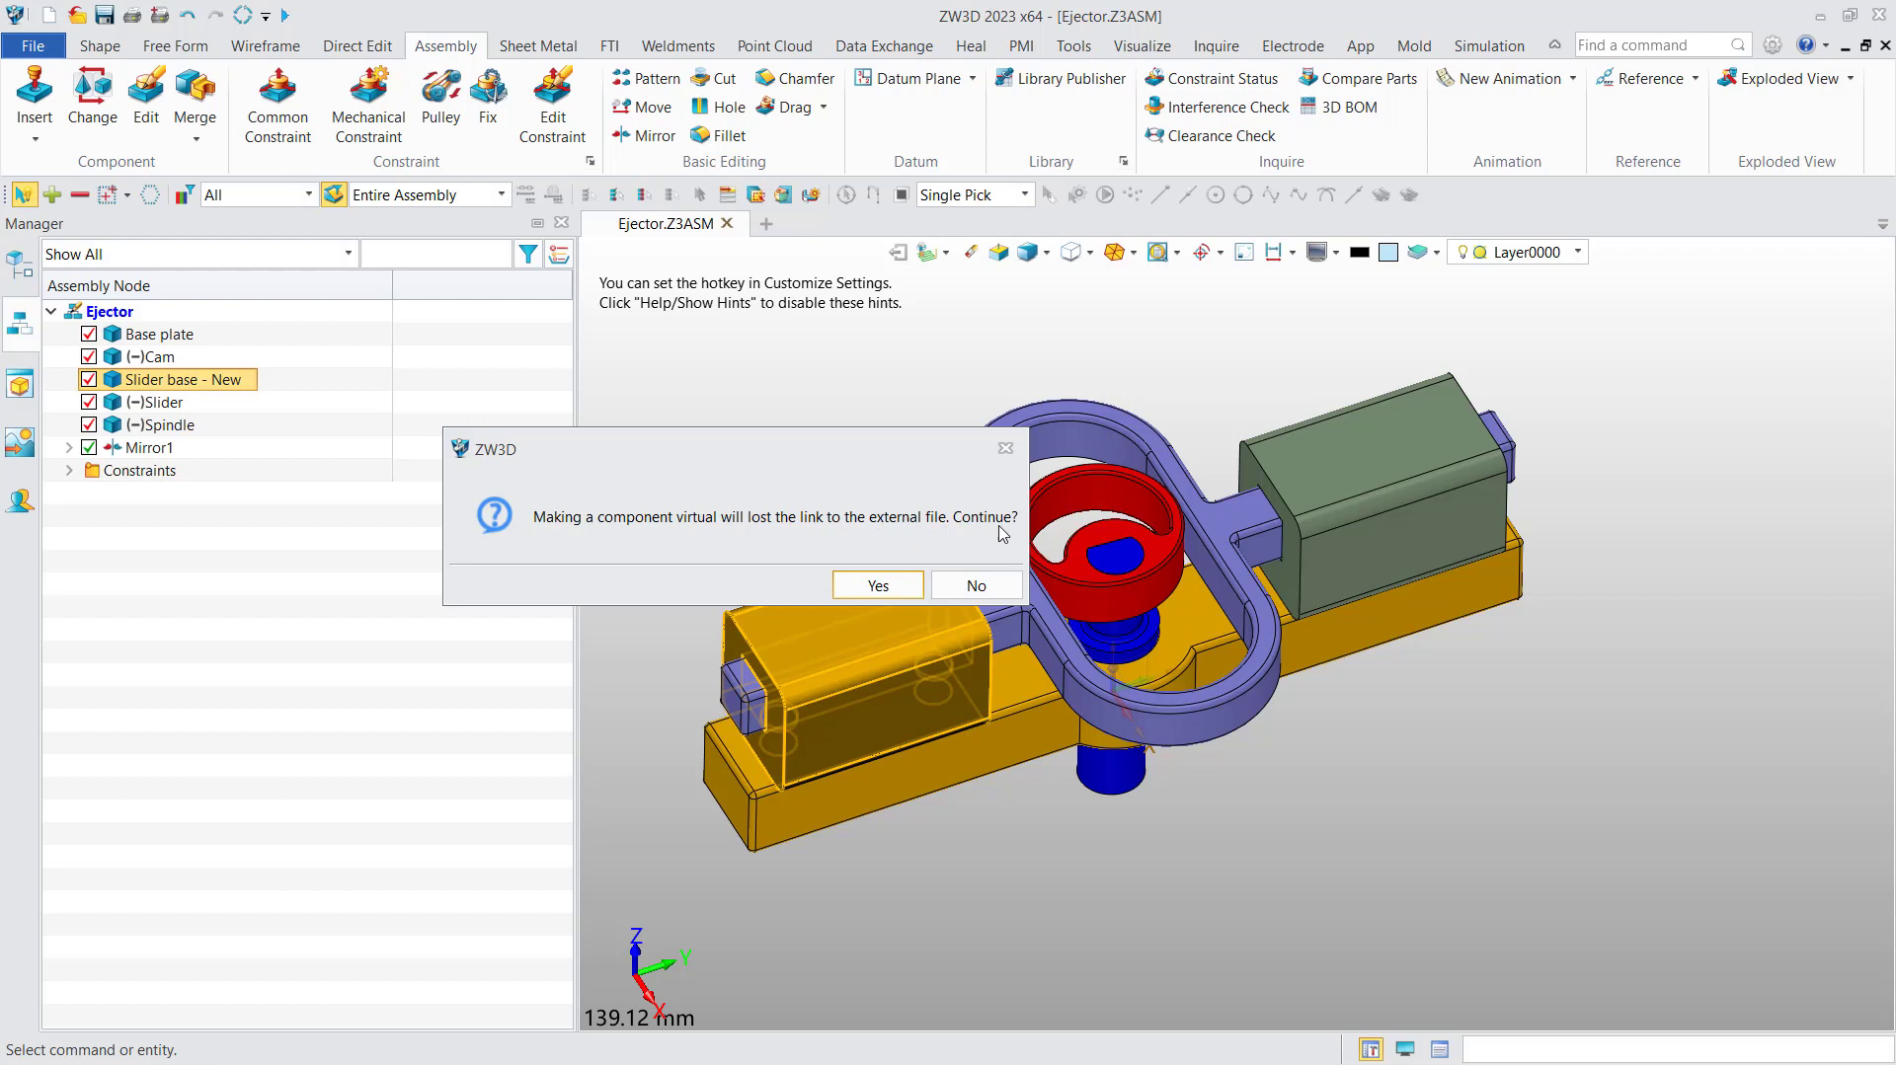
pyautogui.click(875, 582)
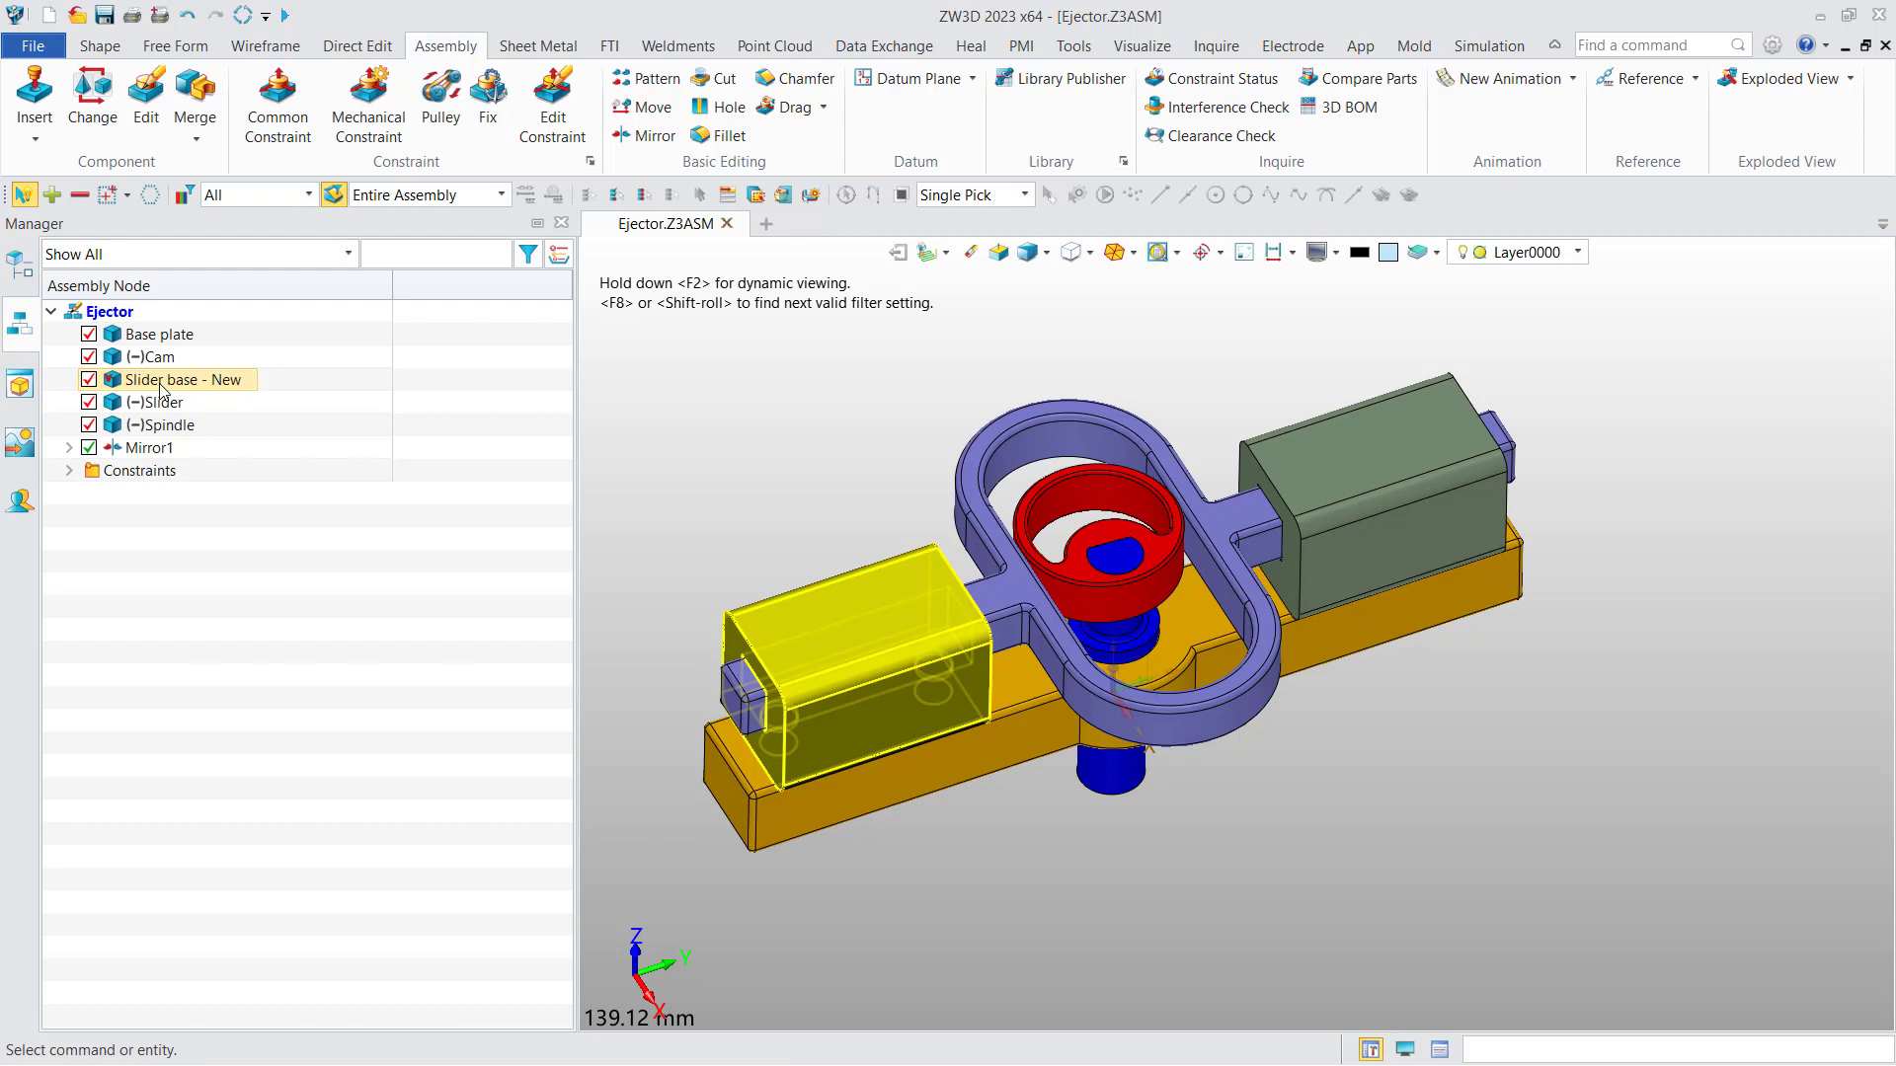
# Step: Check which file contains the virtual Slider base - New component using Rename File, without renaming anything
pyautogui.rightClick(196, 573)
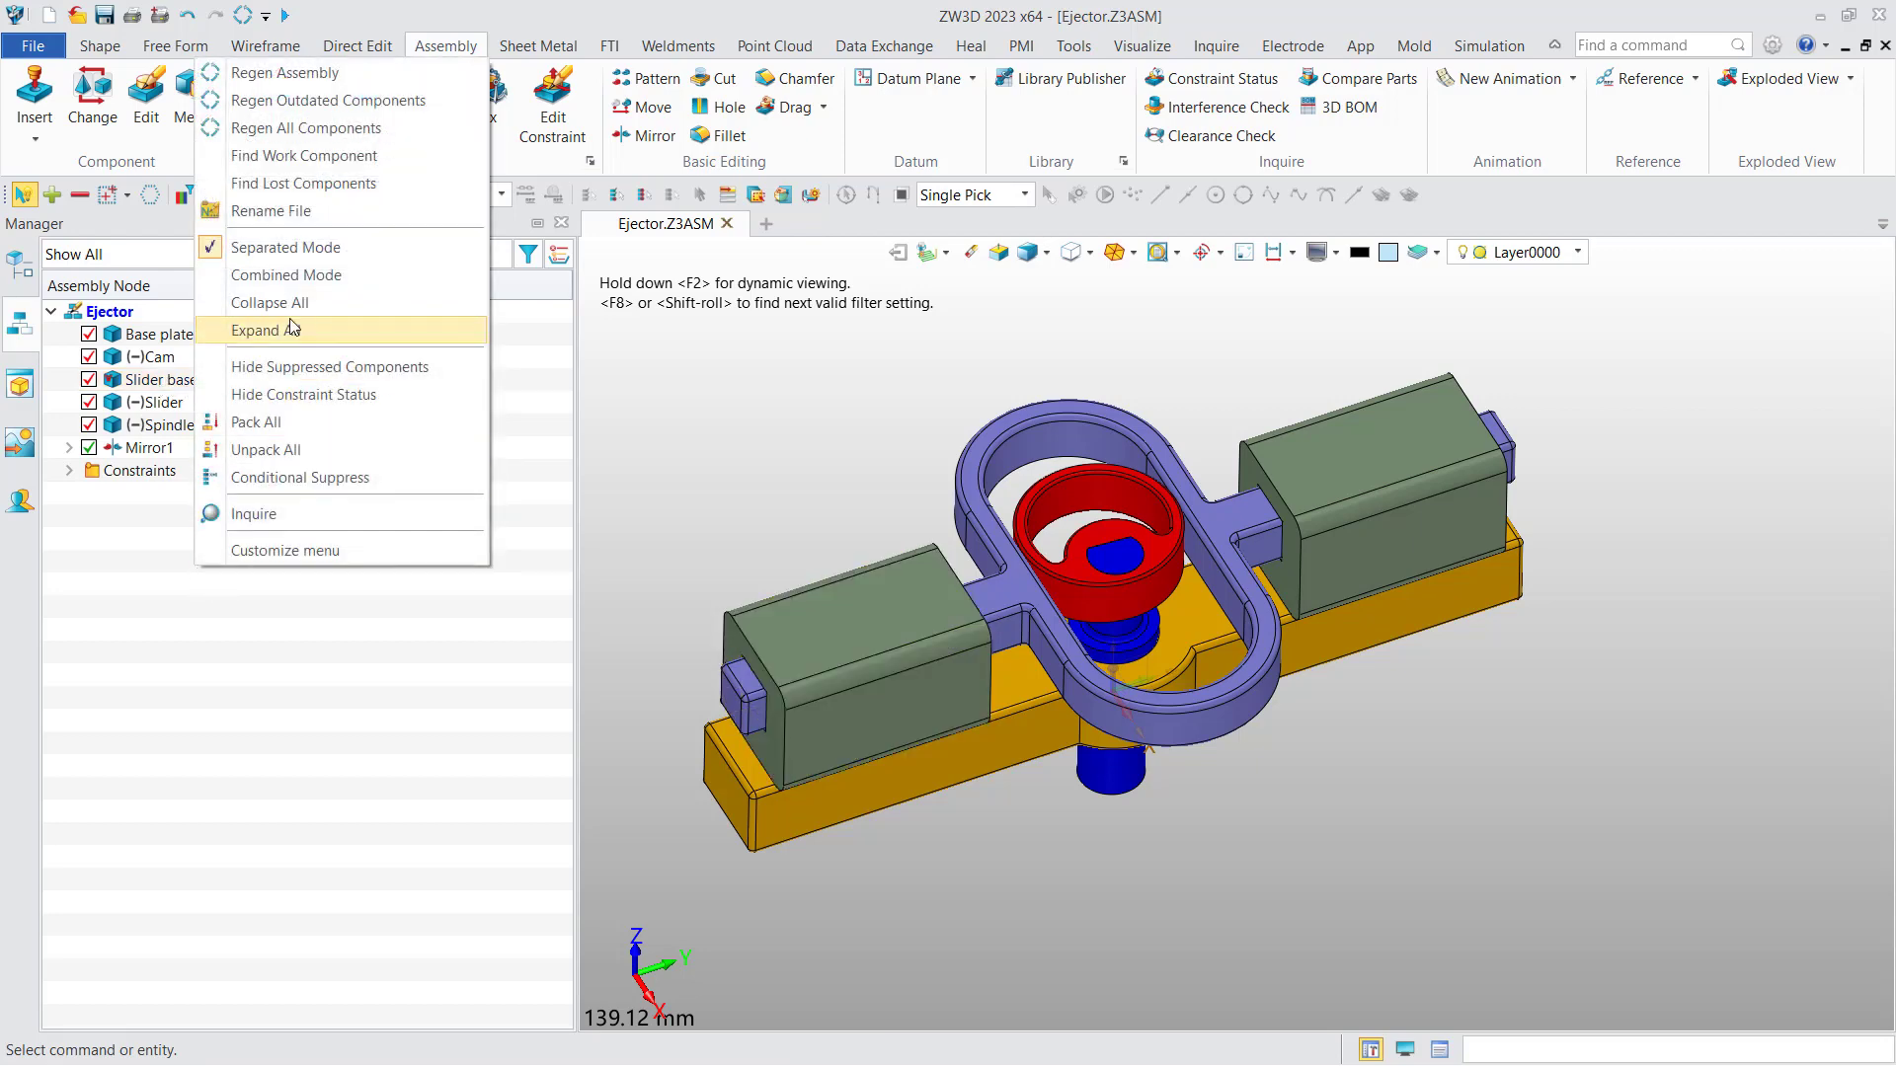
pyautogui.click(287, 210)
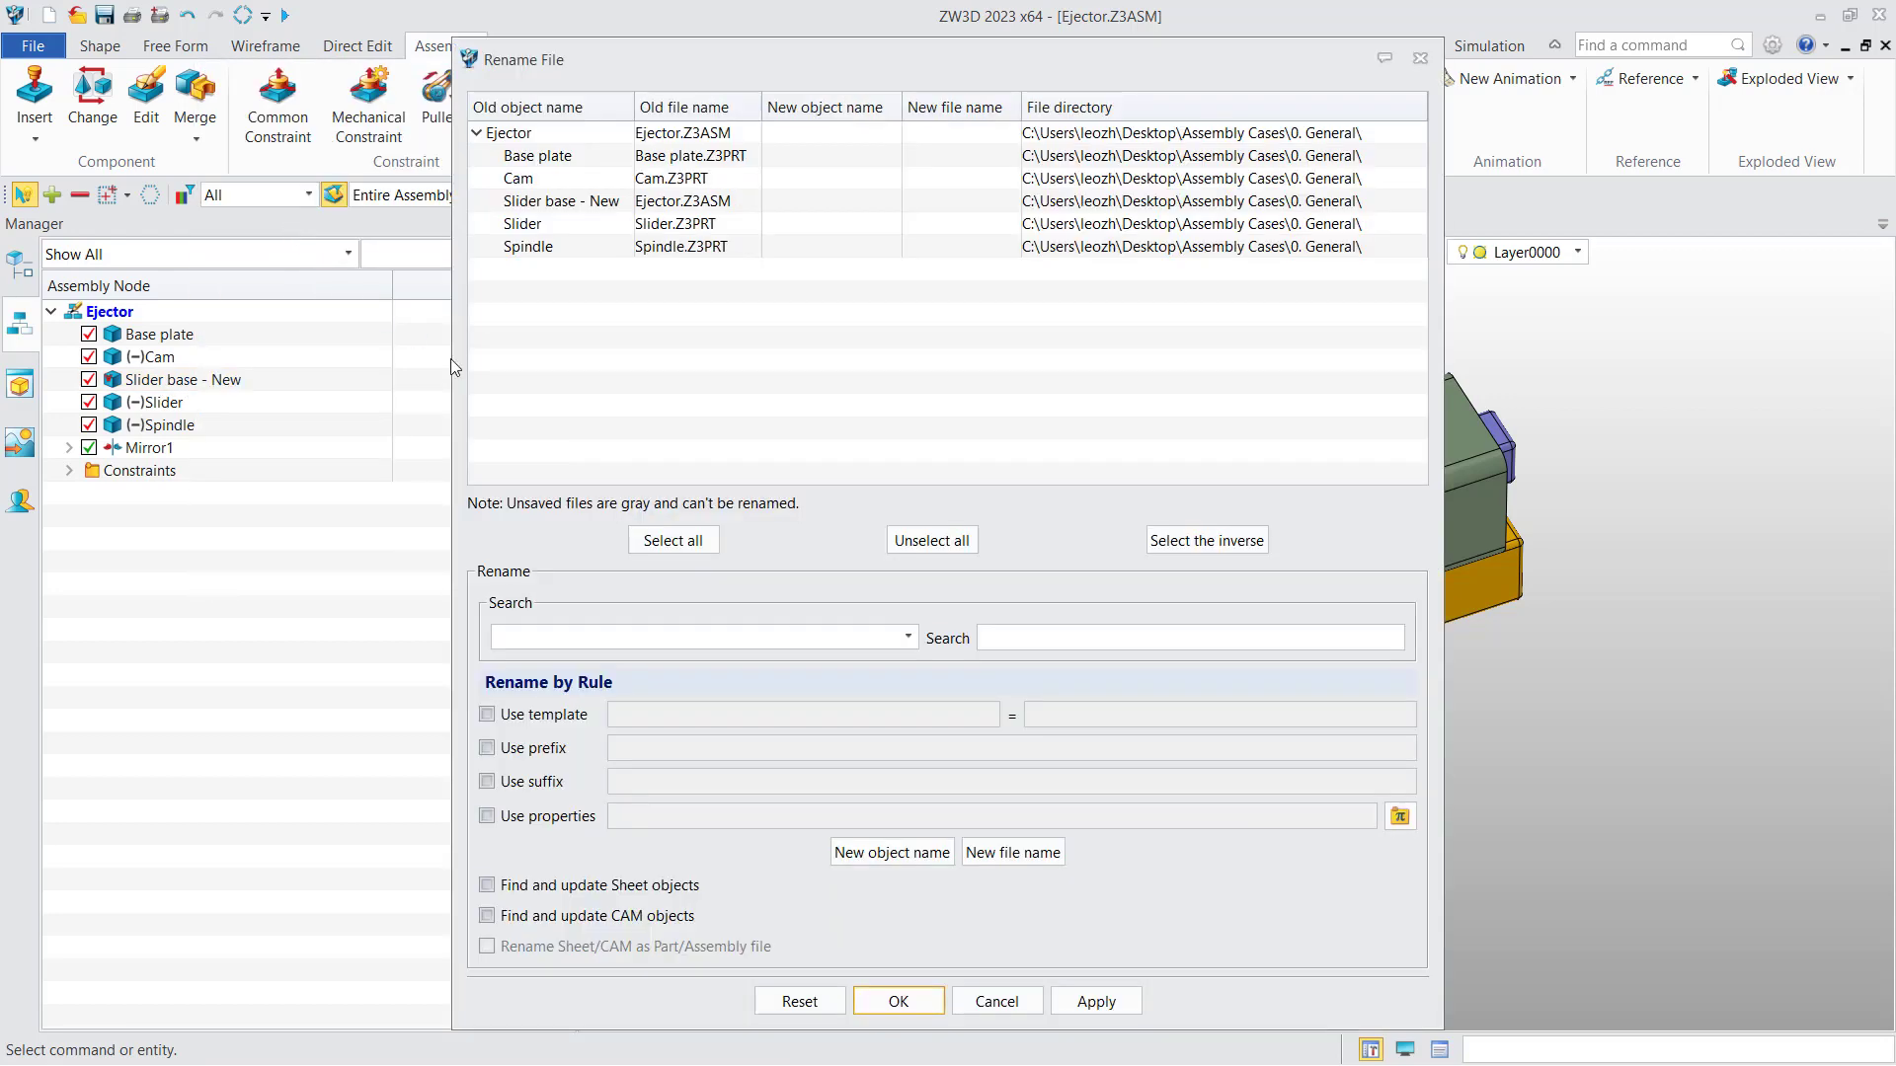
pyautogui.click(546, 207)
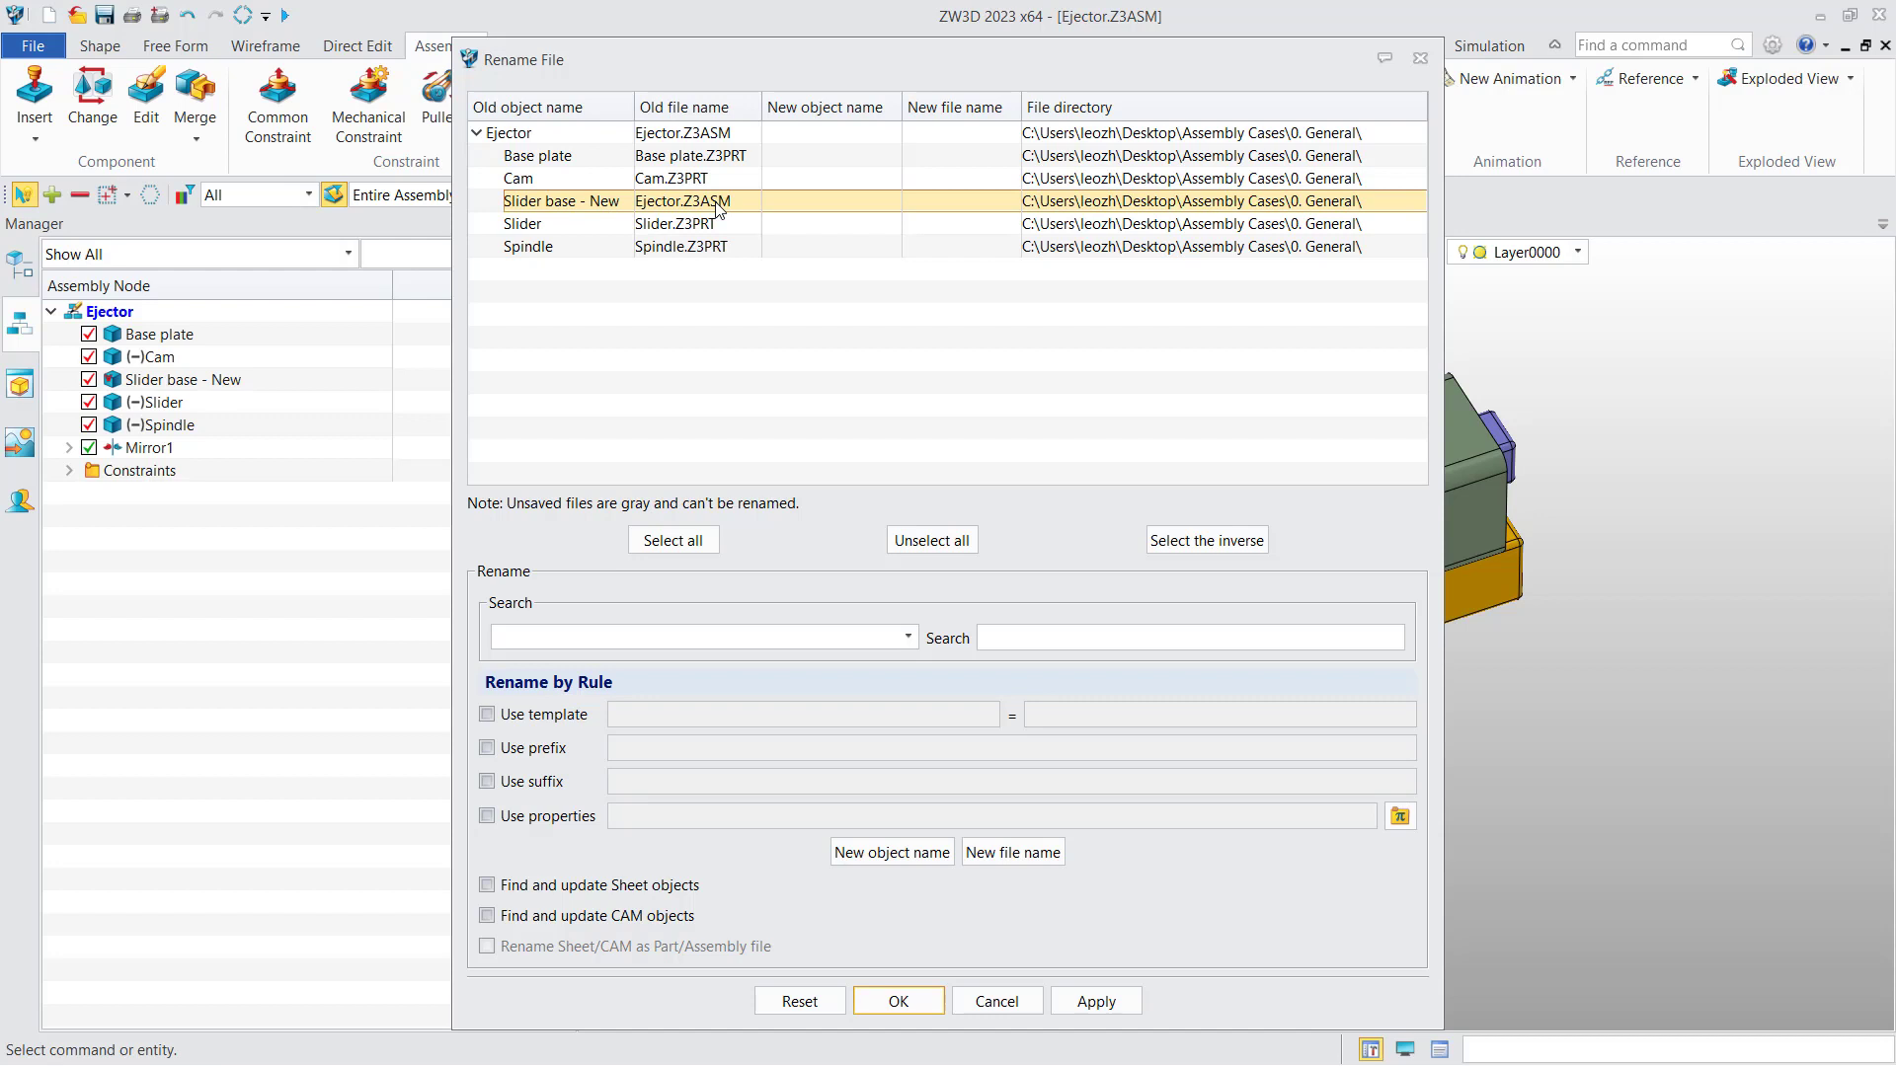
pyautogui.click(993, 1000)
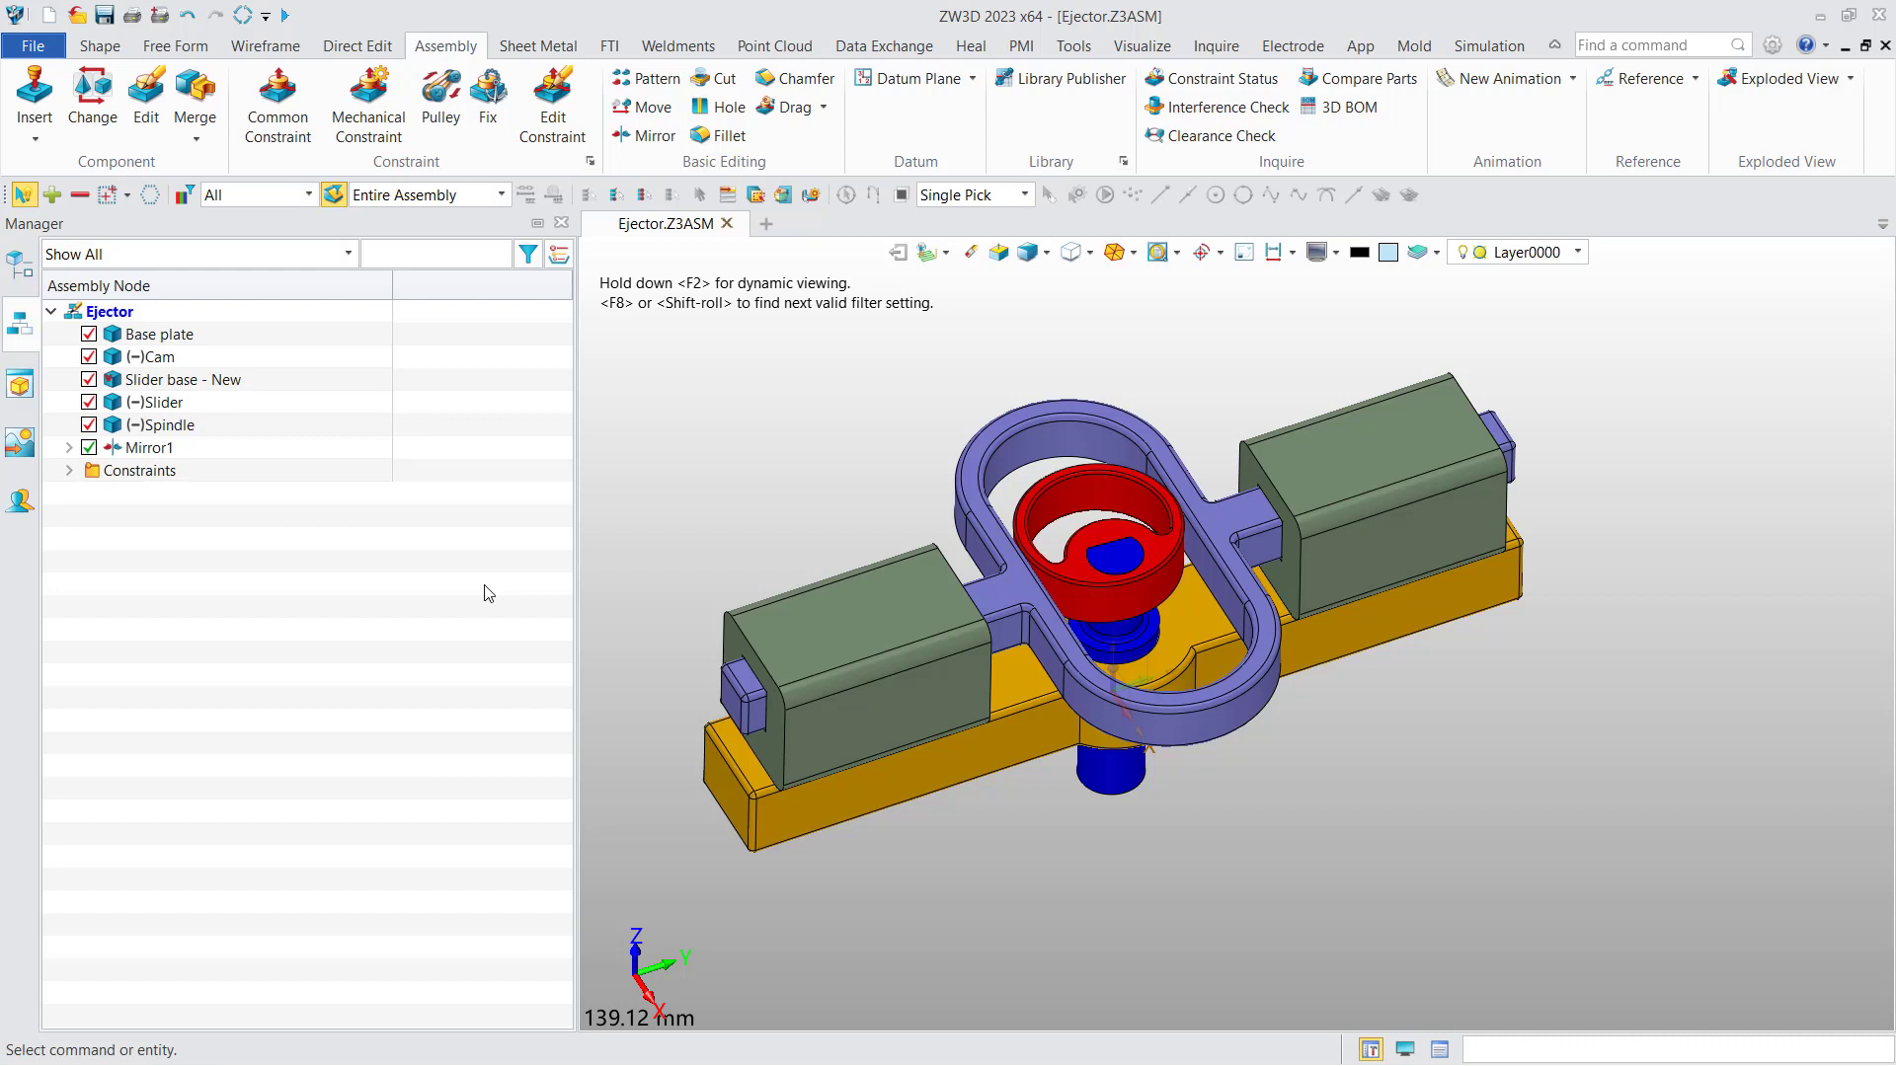
# Step: Insert Reference Box.Z3PRT at the default frame and make the component an envelope
pyautogui.click(35, 94)
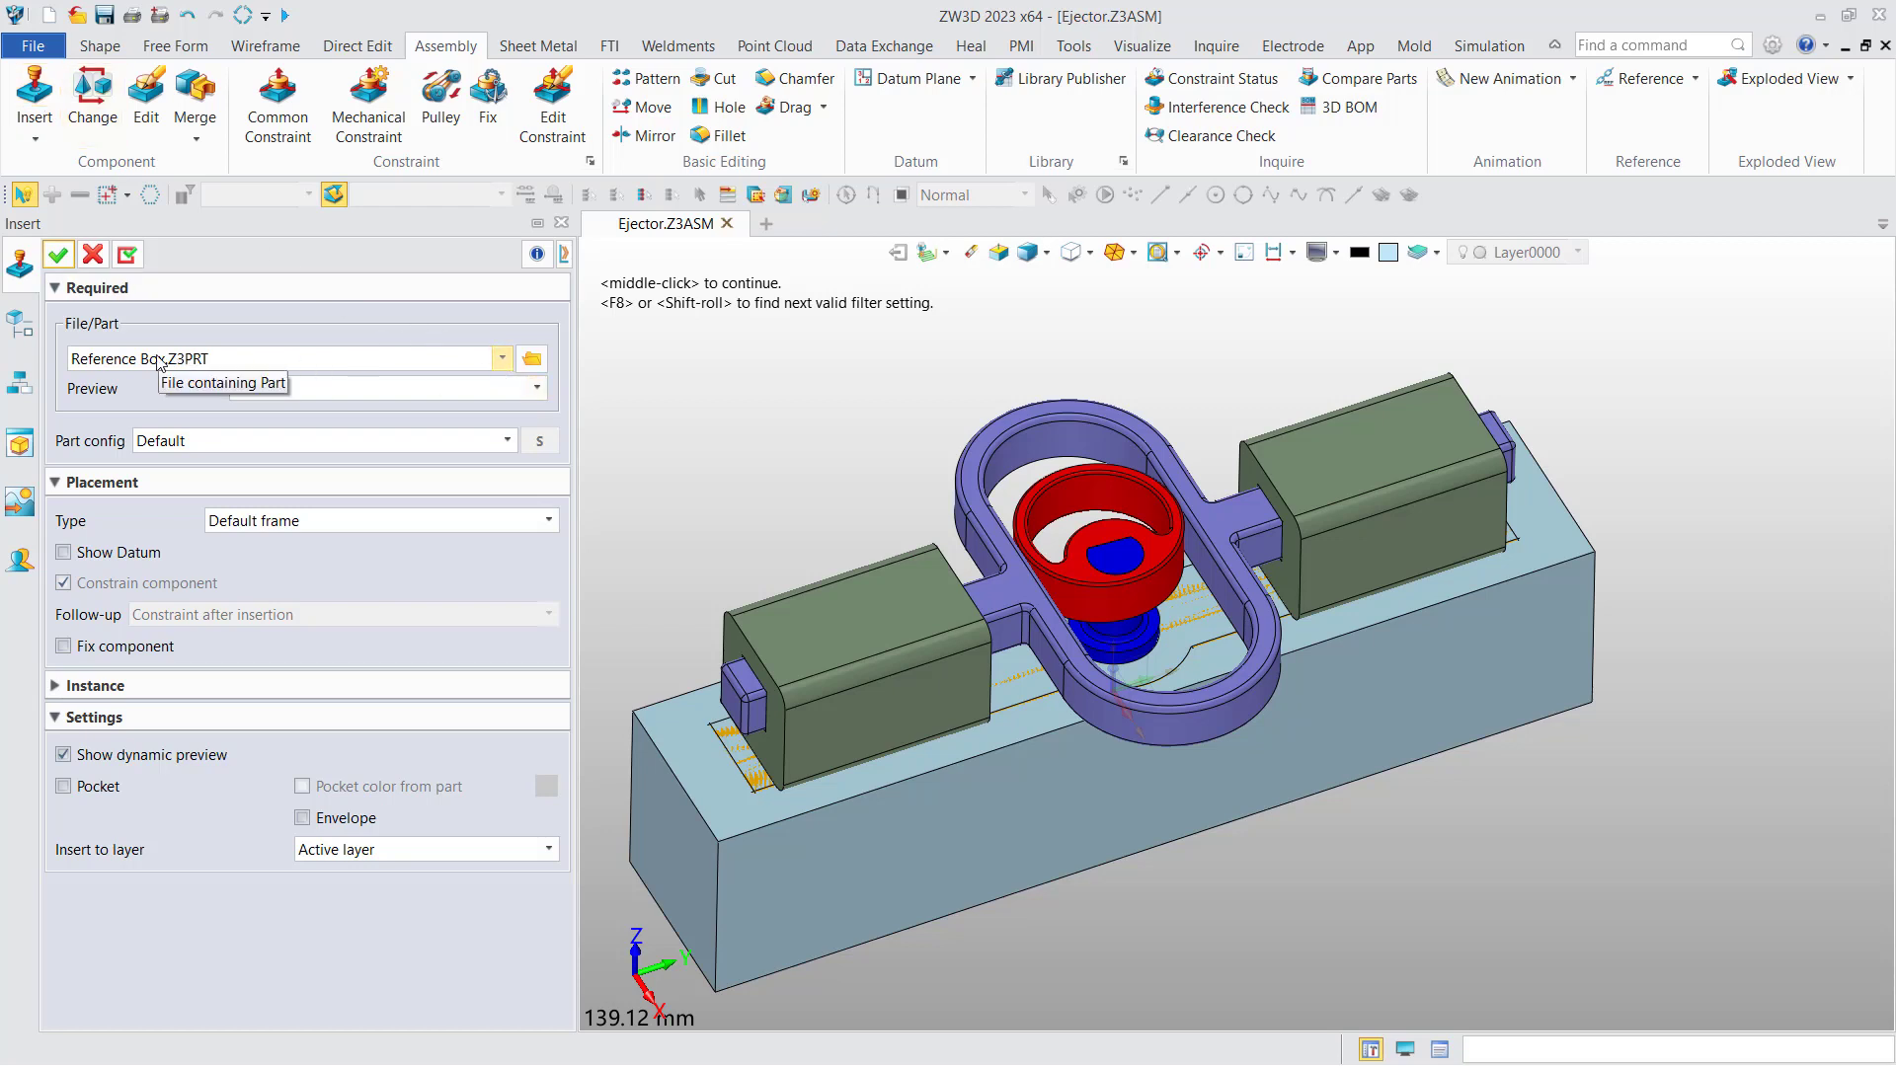
pyautogui.click(60, 257)
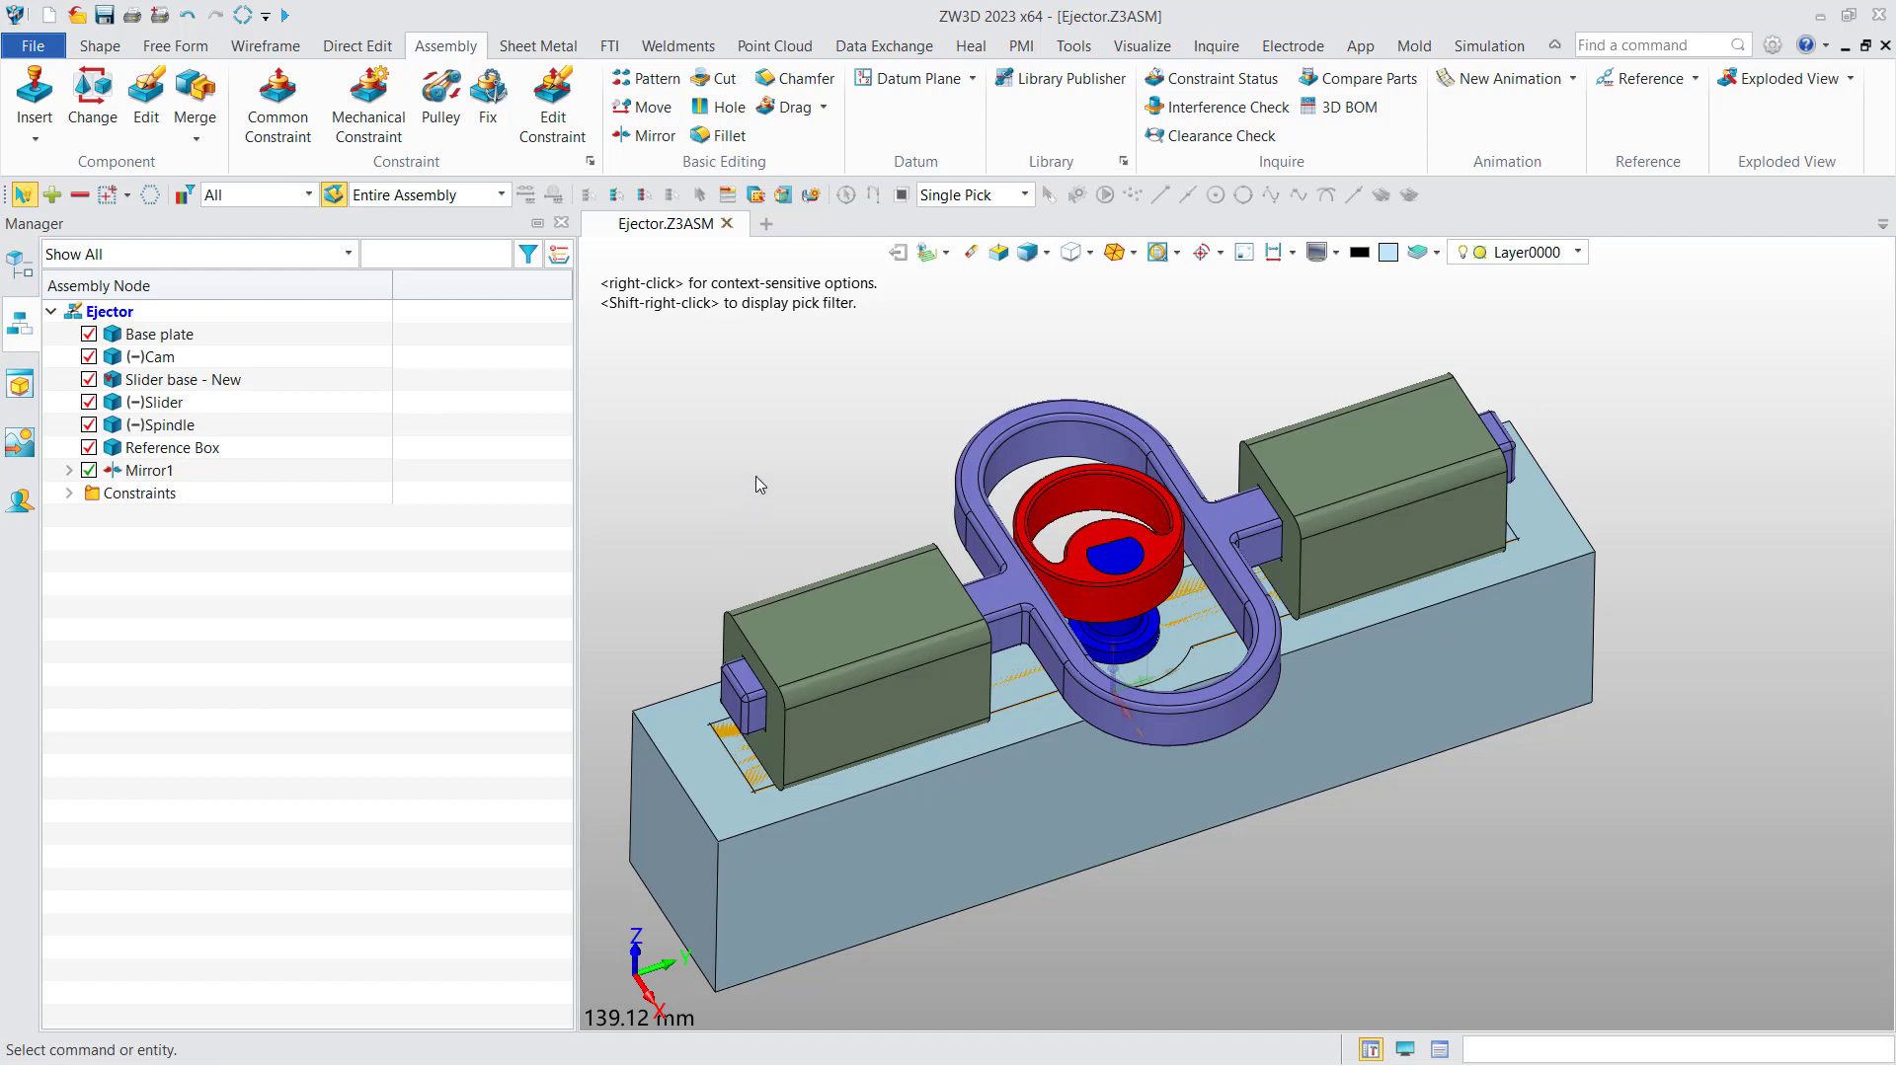
pyautogui.rightClick(193, 452)
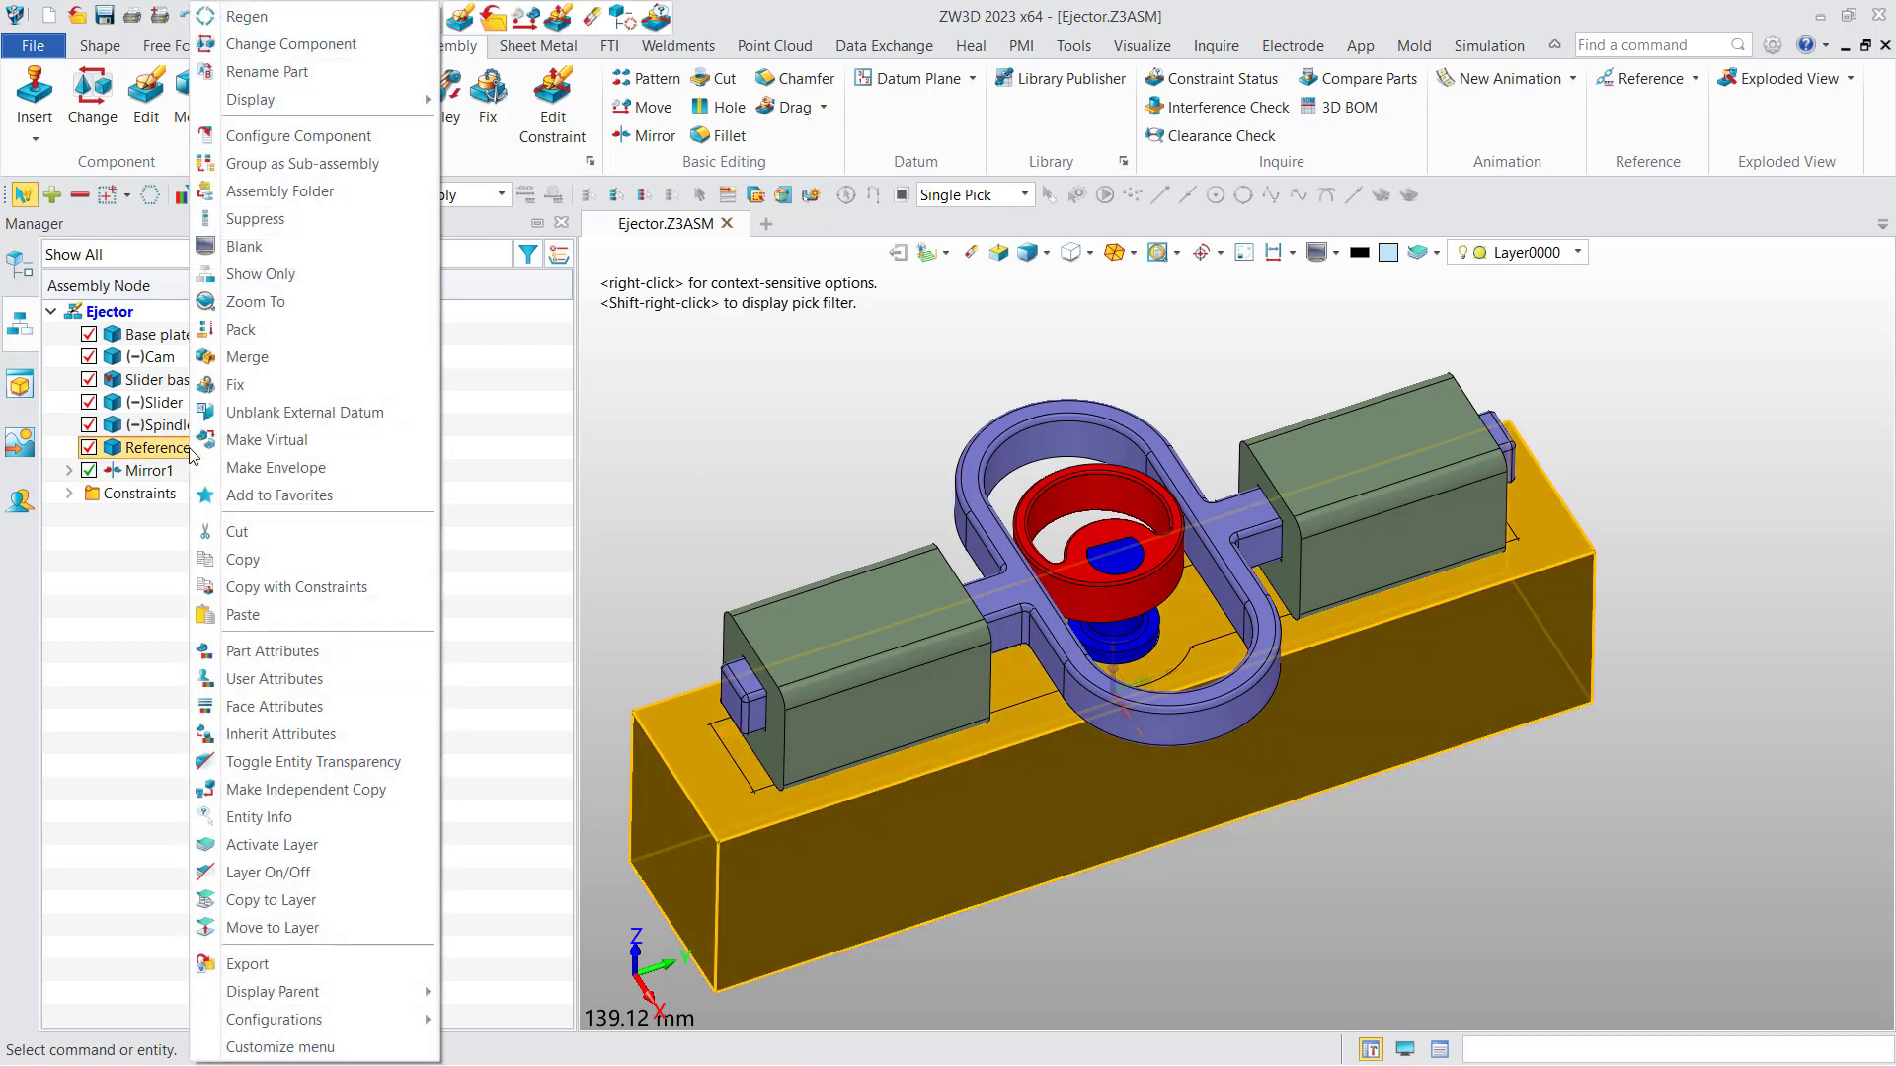
pyautogui.click(296, 470)
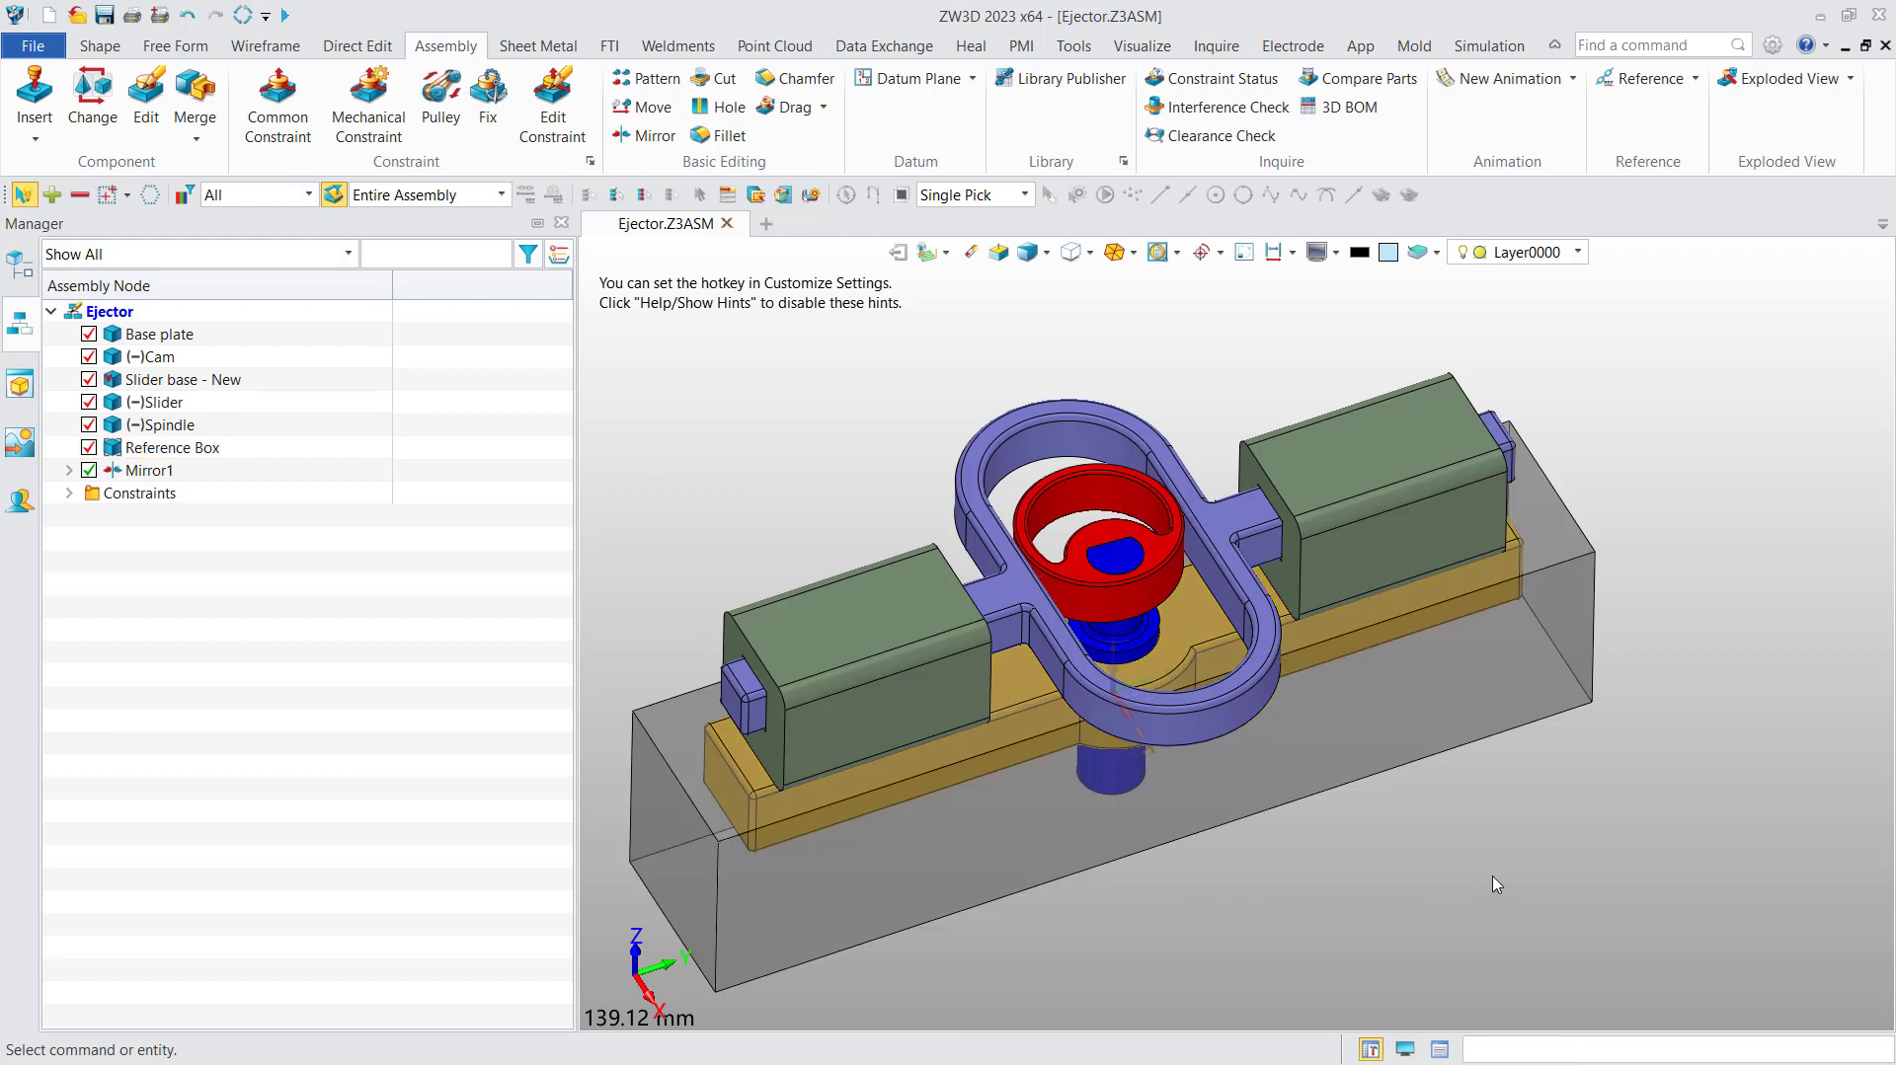
pyautogui.scroll(-2, 1644, 474)
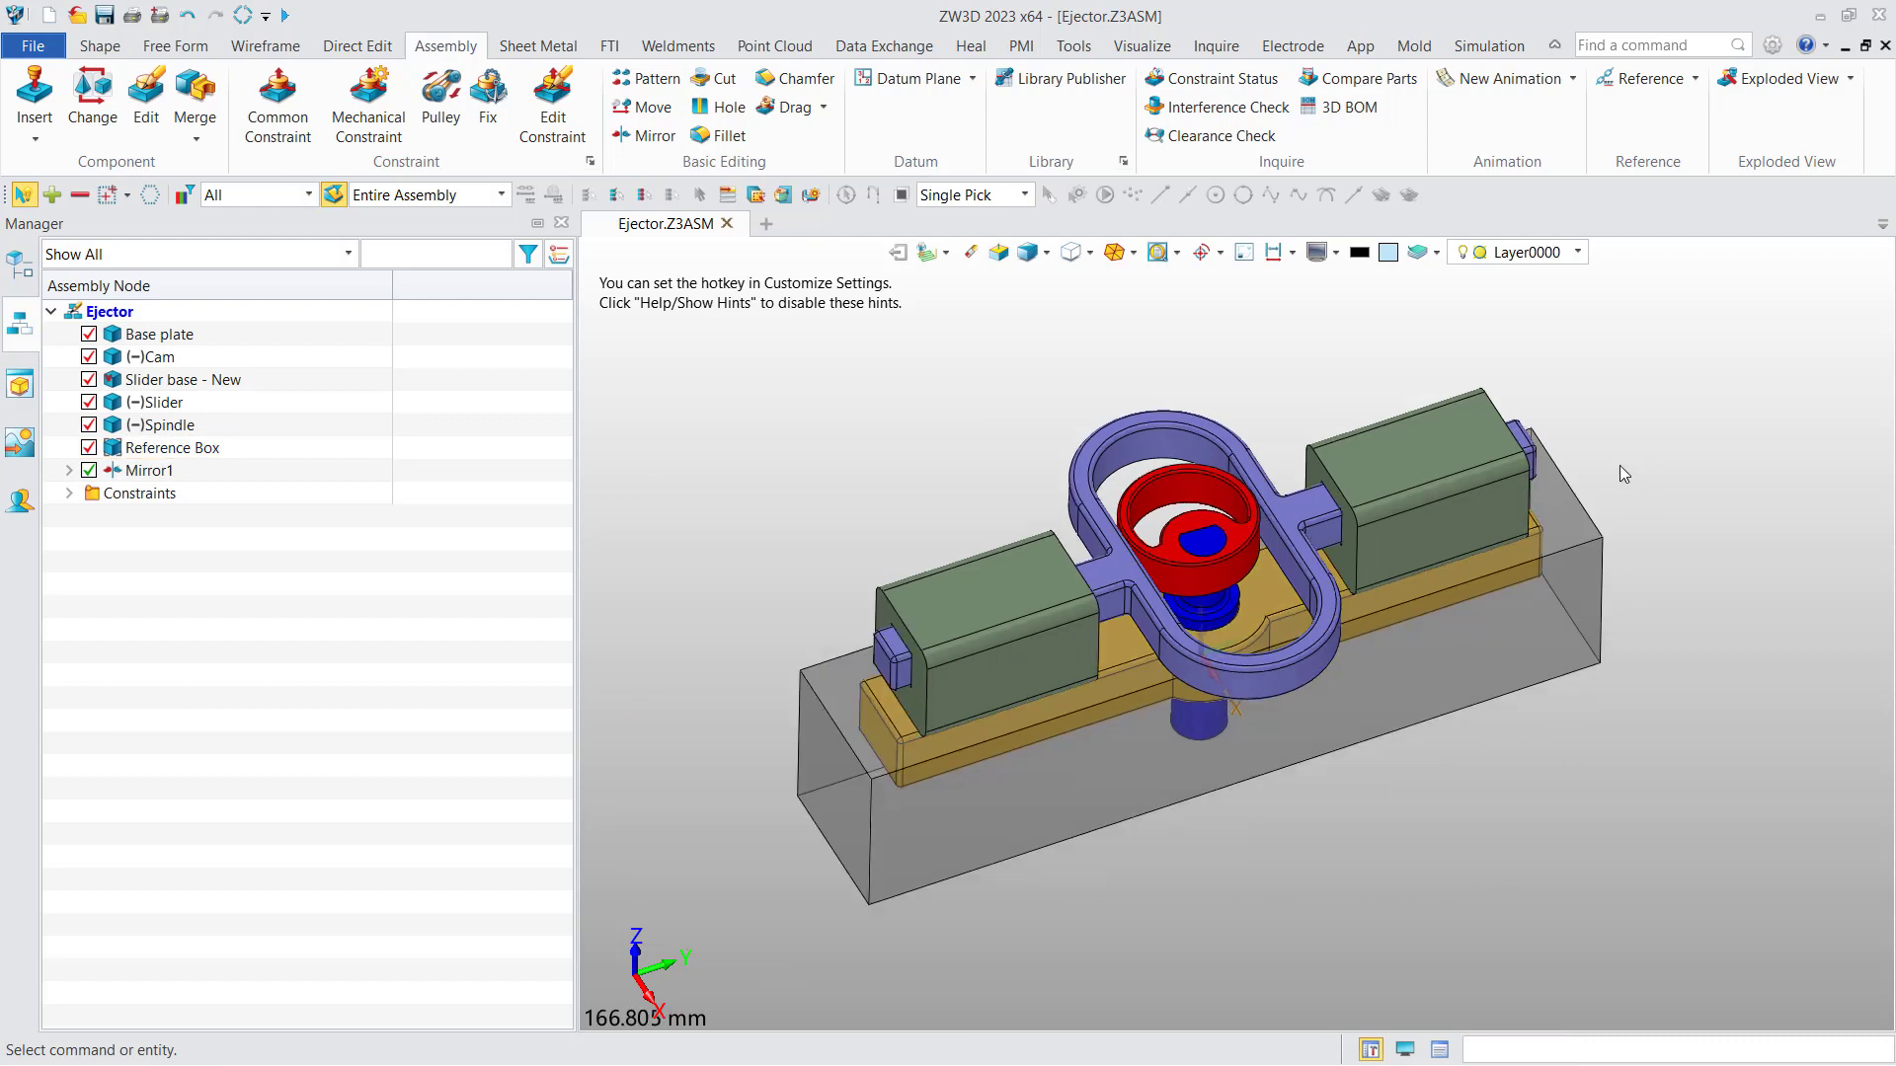
pyautogui.moveTo(1669, 443); pyautogui.dragTo(1638, 454, button='middle')
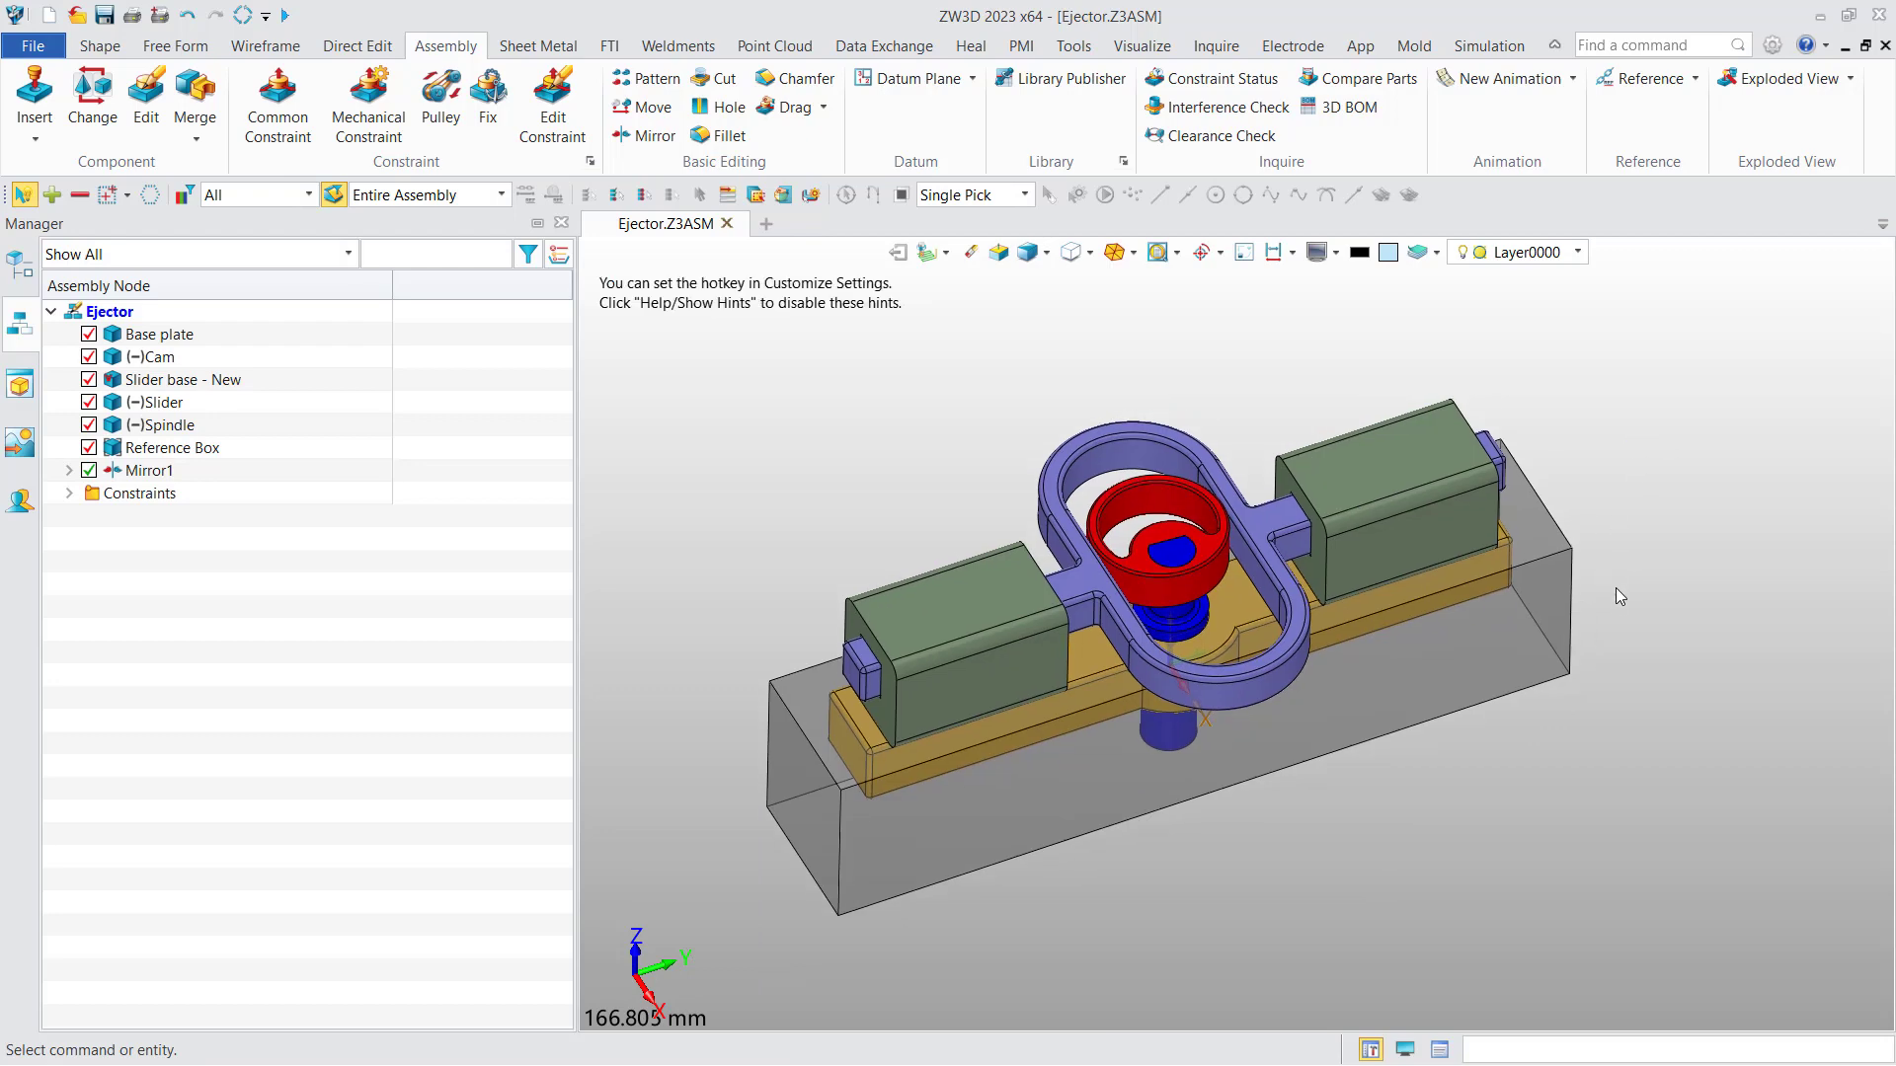
# Step: Examine the default Envelope color in the color configuration, without changing it
pyautogui.click(1772, 44)
pyautogui.click(483, 352)
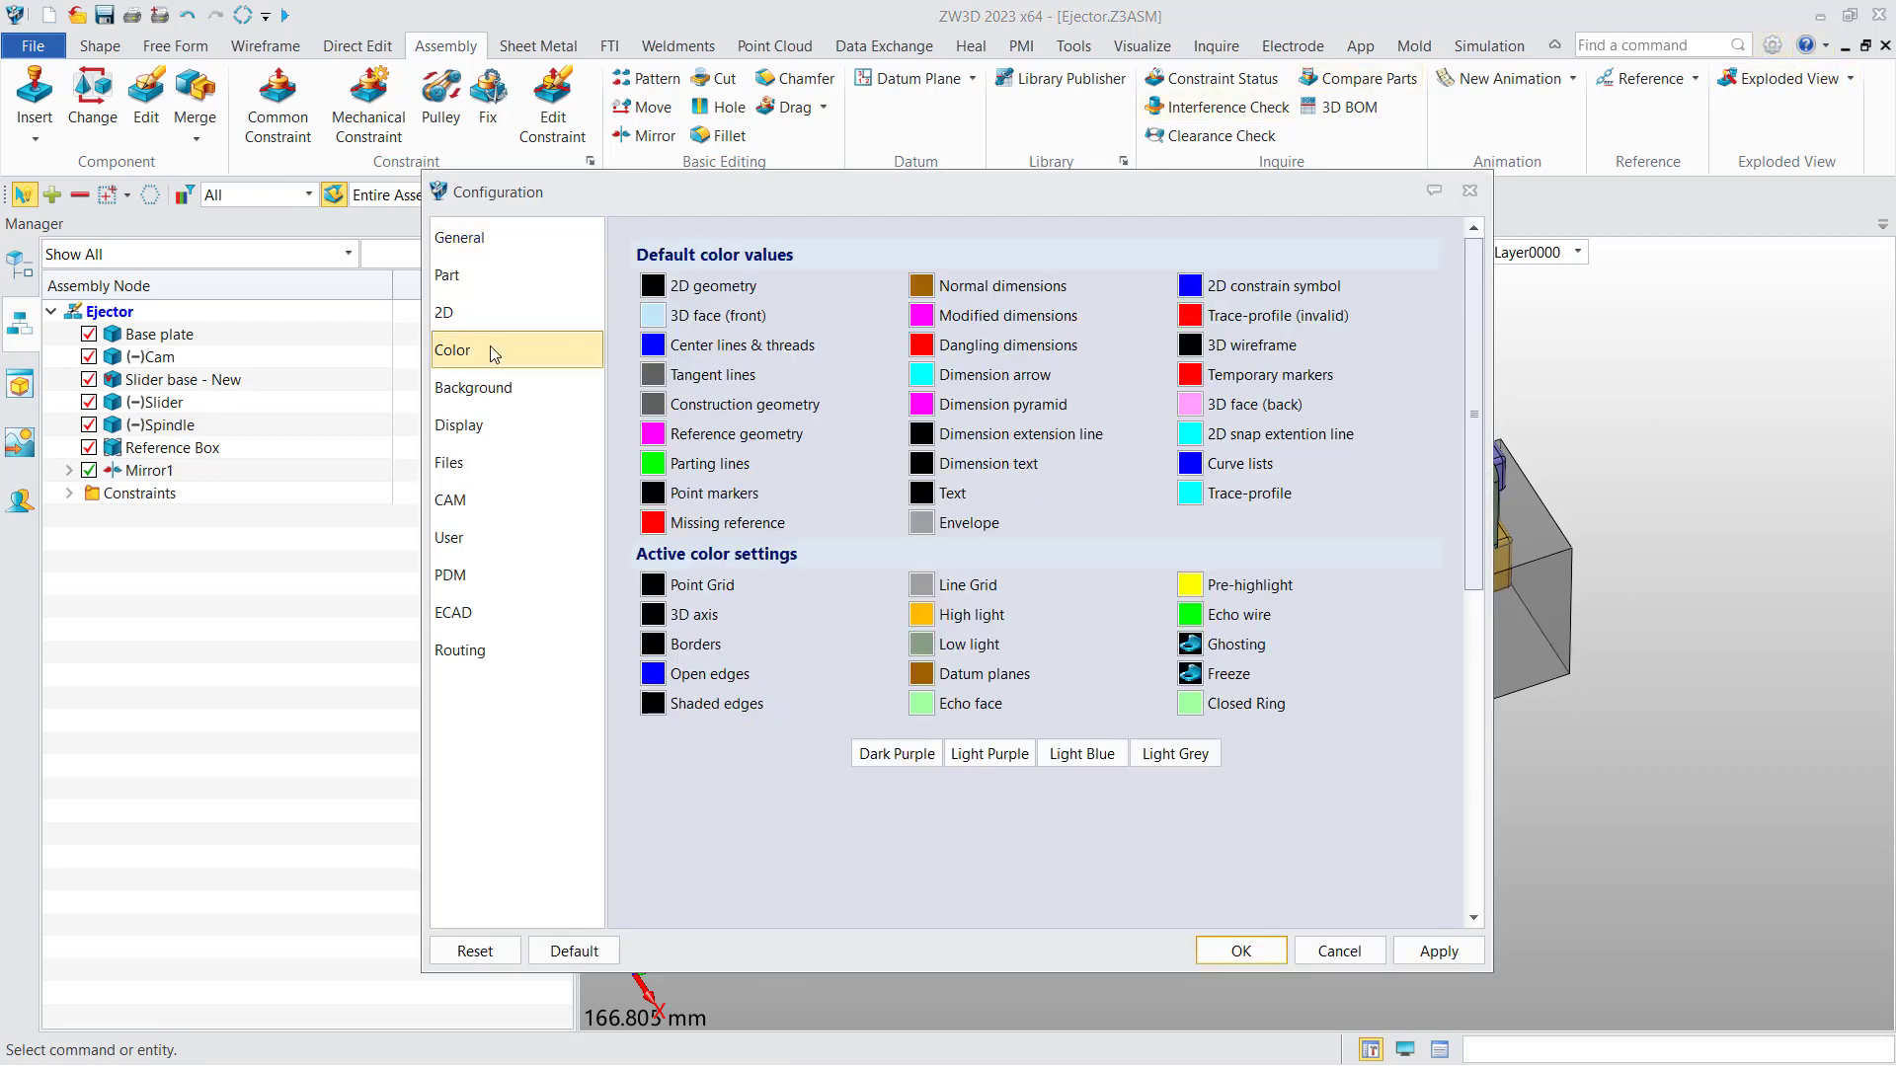
pyautogui.click(921, 522)
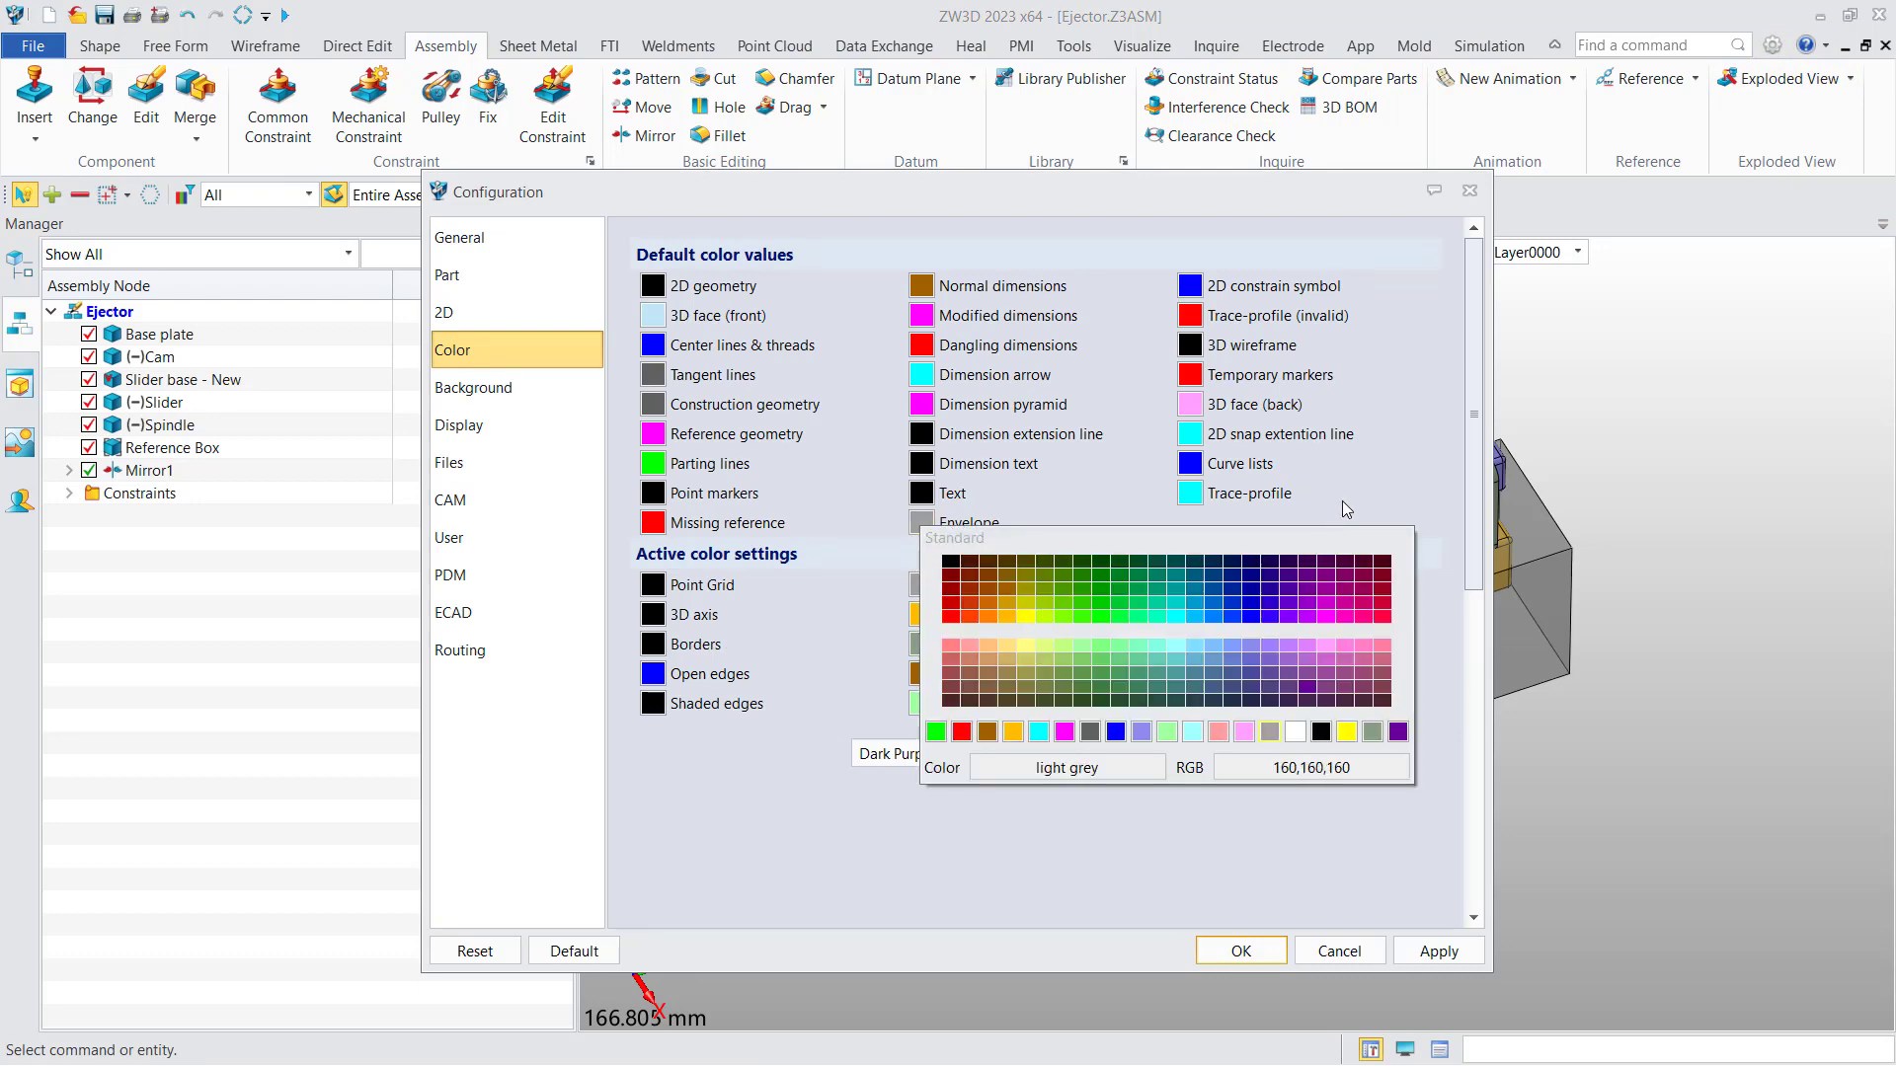
pyautogui.click(1364, 803)
pyautogui.click(1339, 951)
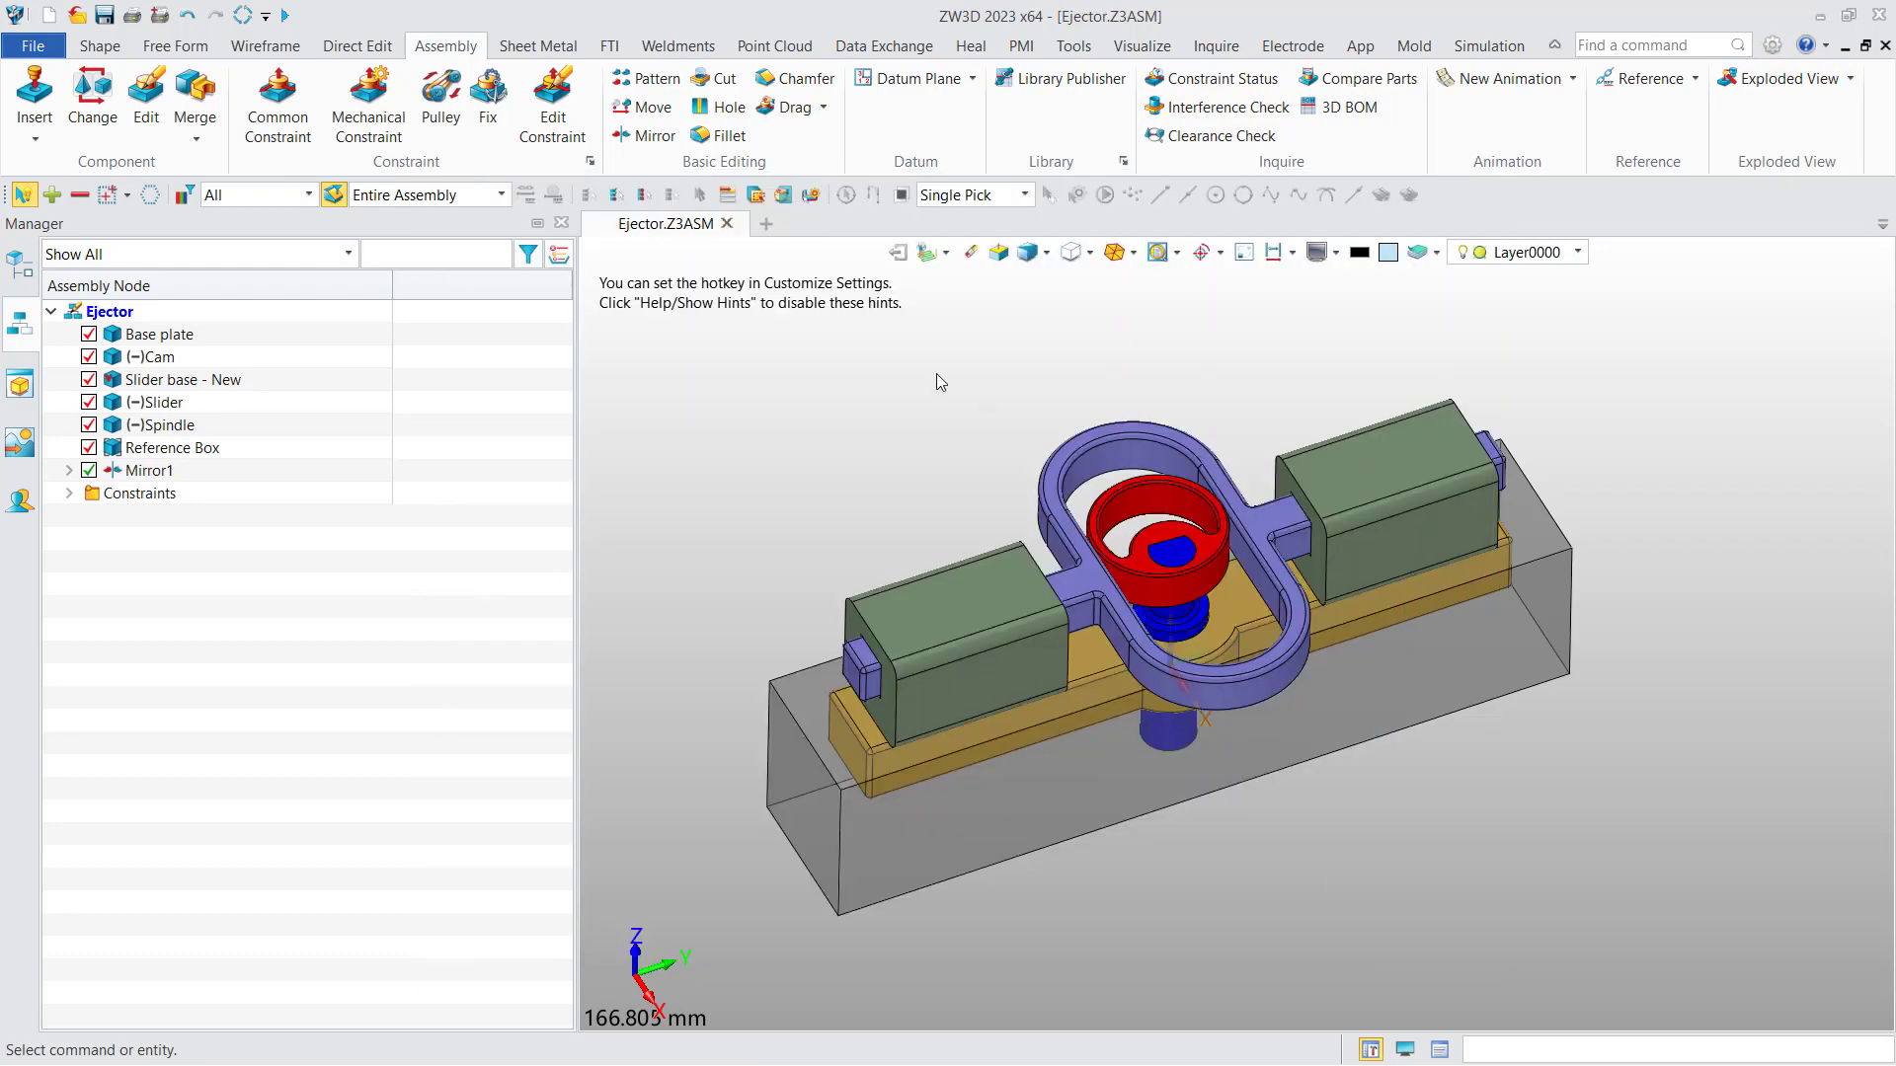
# Step: Create a 2D sheet of the Ejector assembly with the [Default] template
pyautogui.rightClick(859, 383)
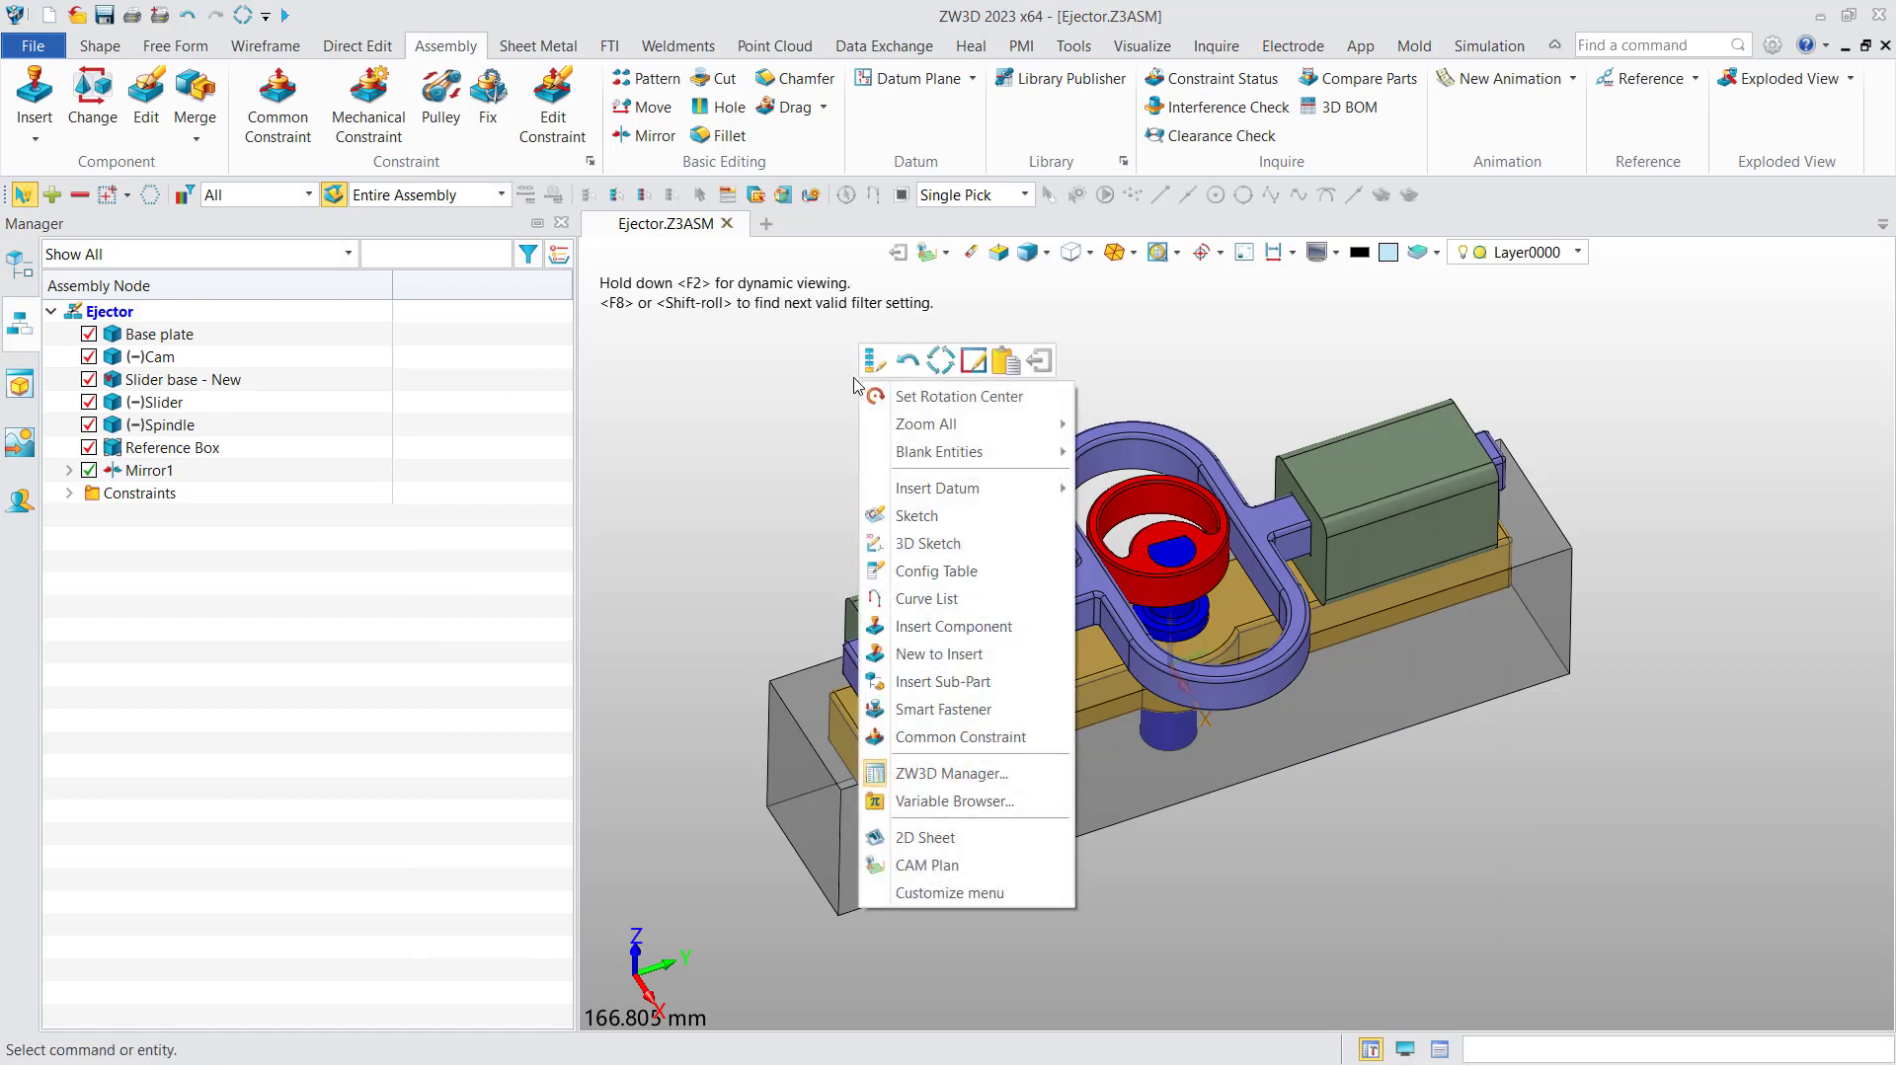
pyautogui.click(913, 839)
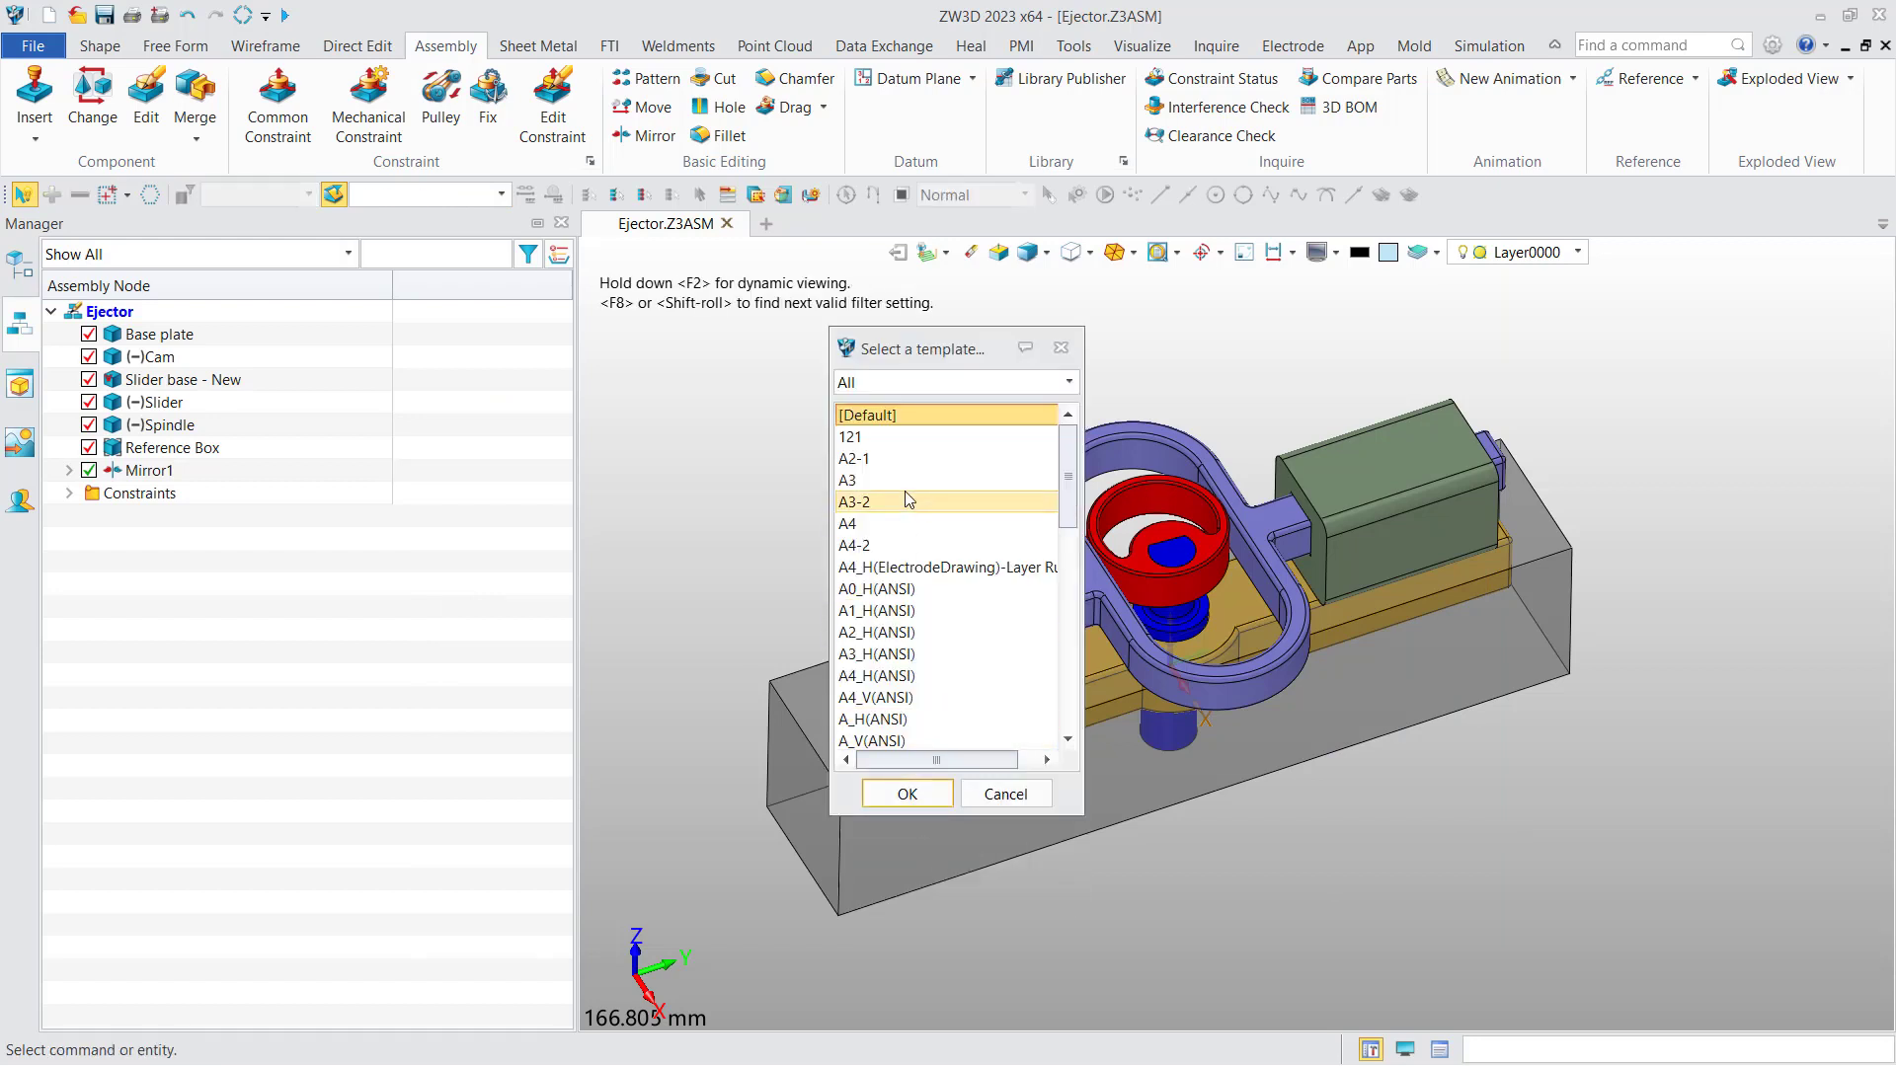
pyautogui.click(905, 796)
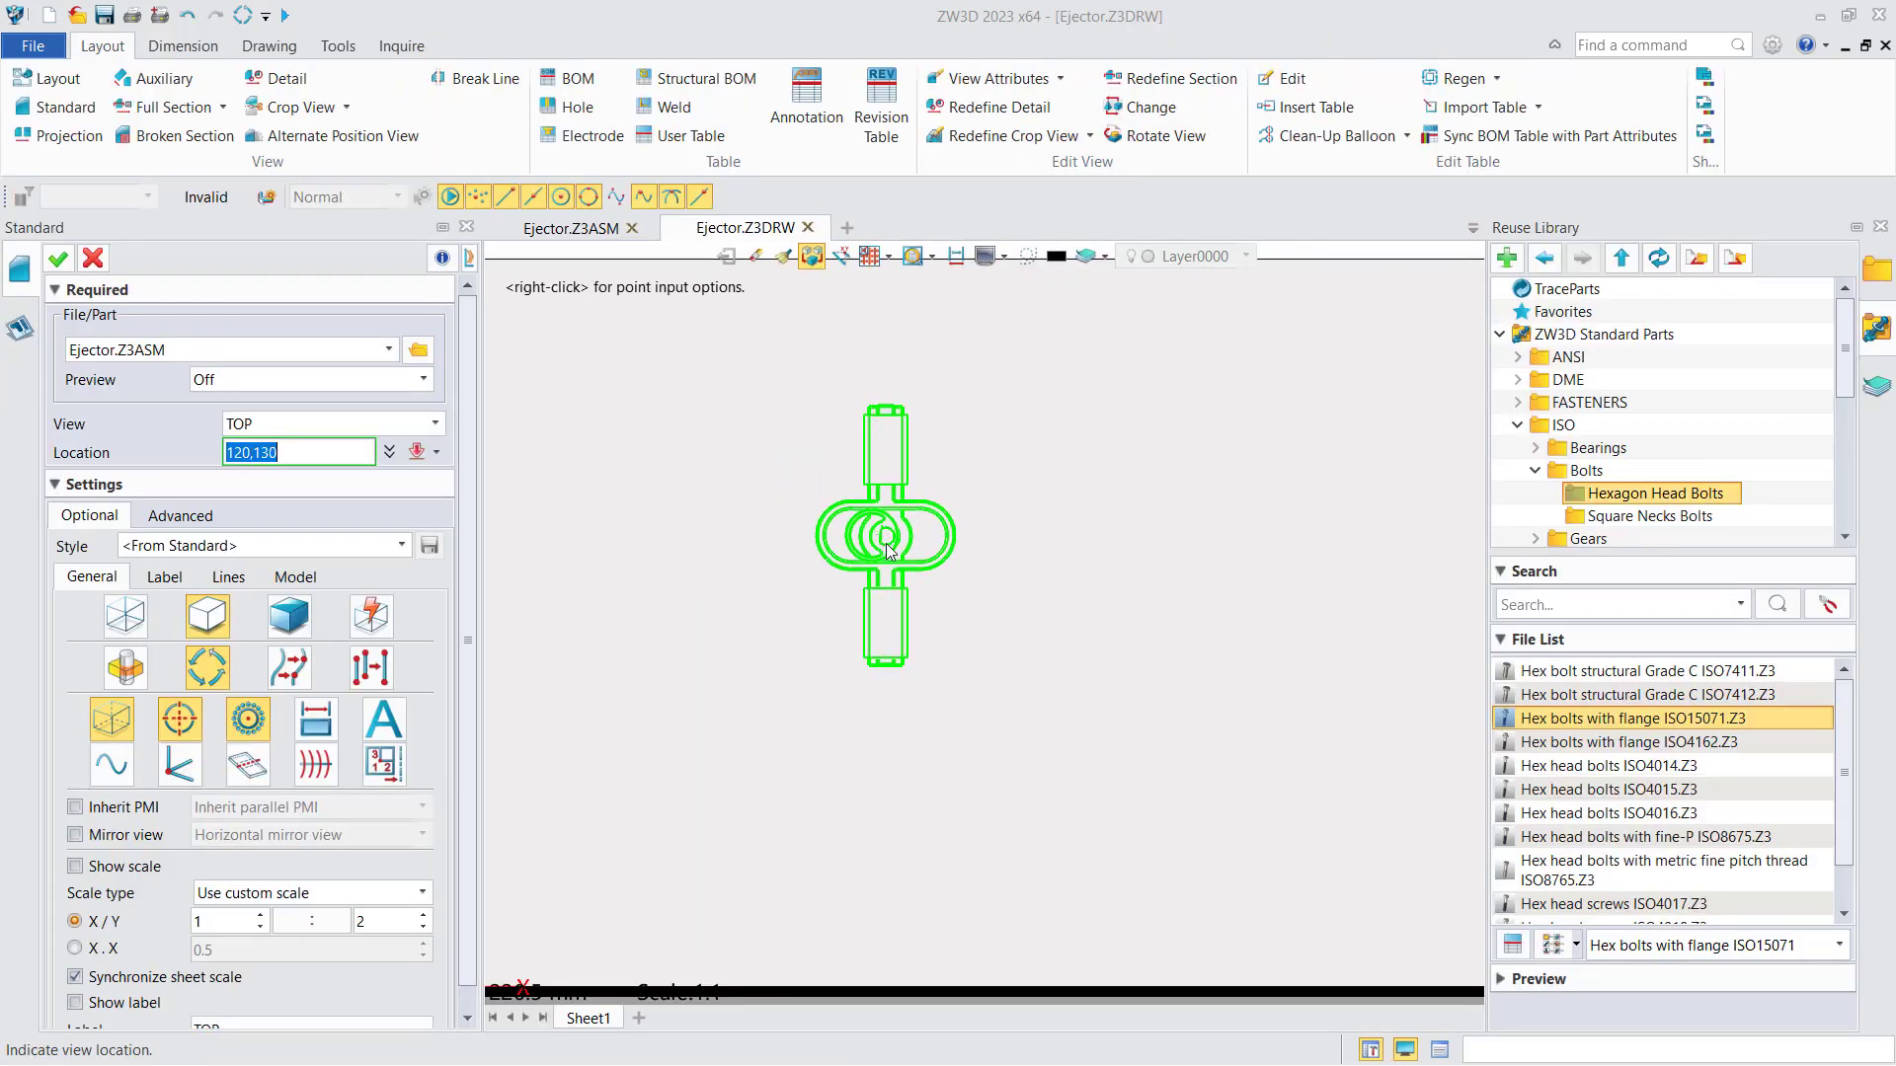
# Step: Place a TOP view of Ejector.Z3ASM on the sheet with Show envelope enabled and no projected views
pyautogui.click(727, 442)
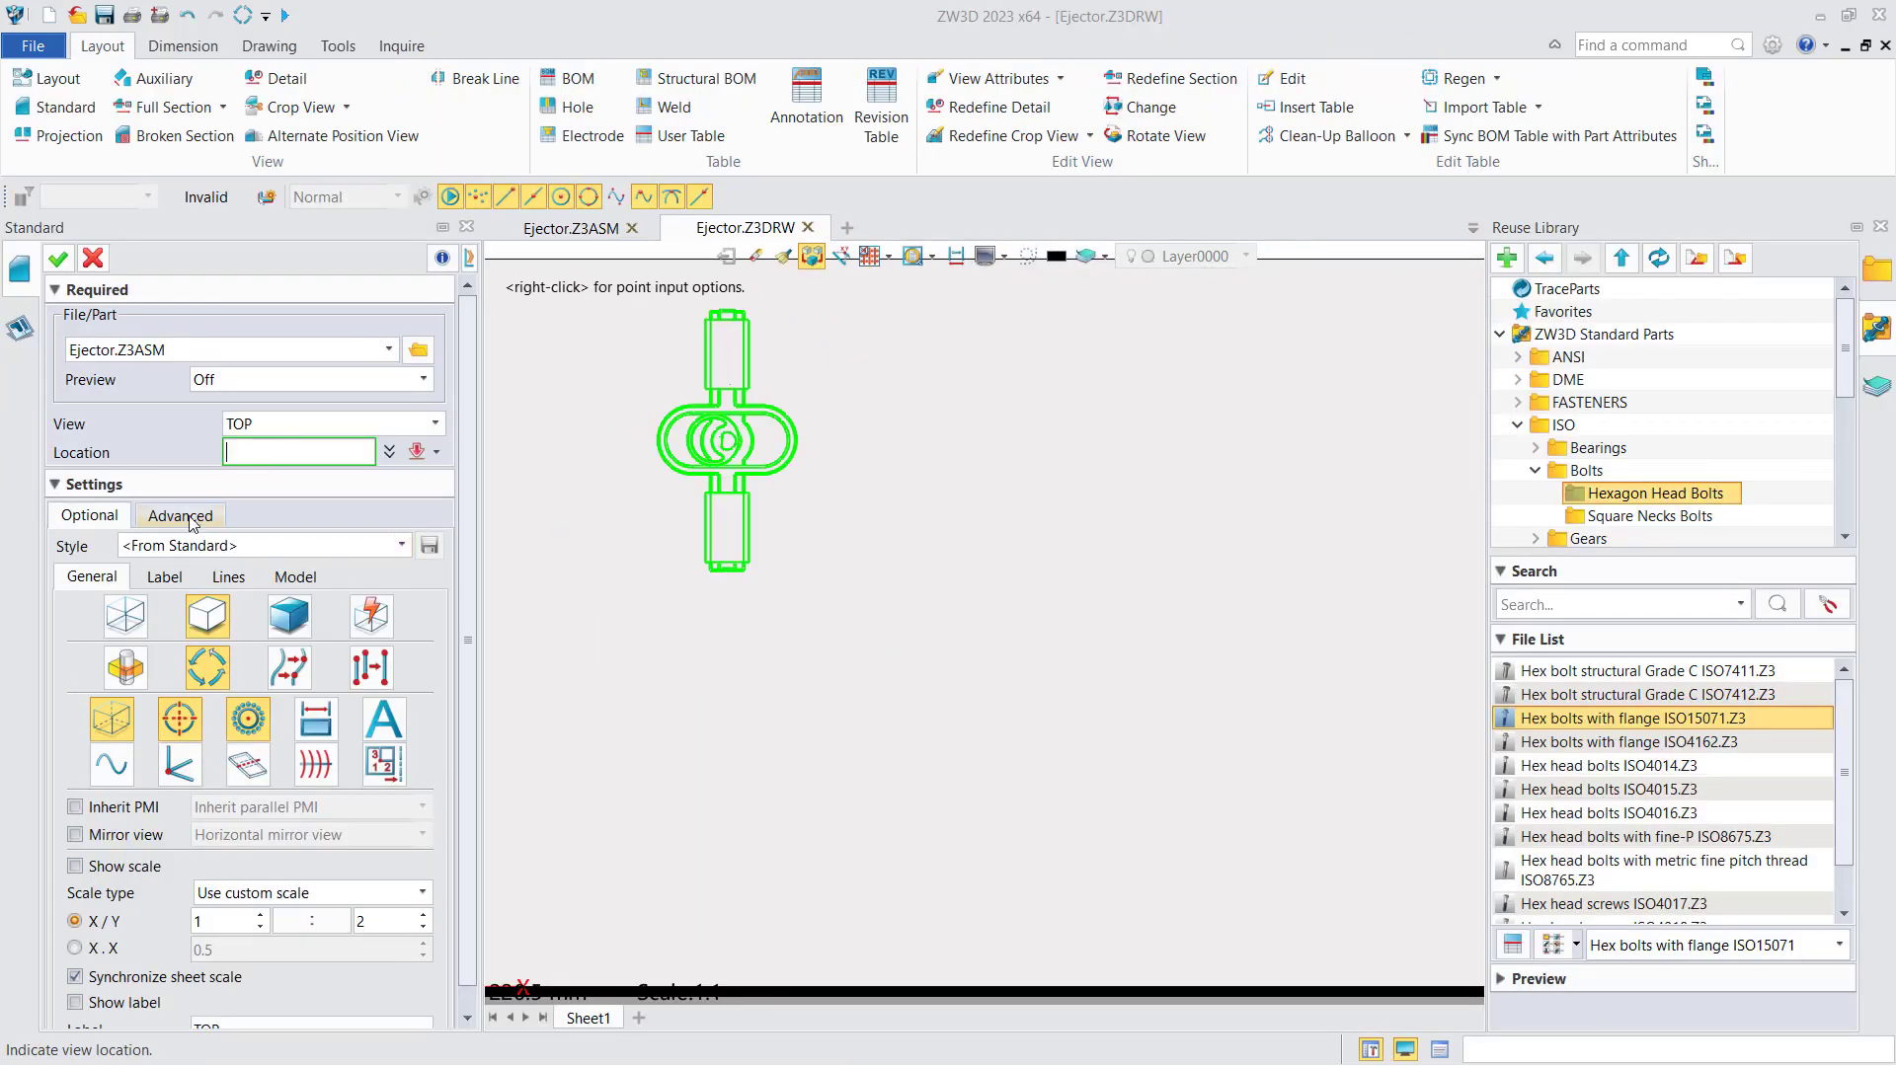
pyautogui.click(301, 581)
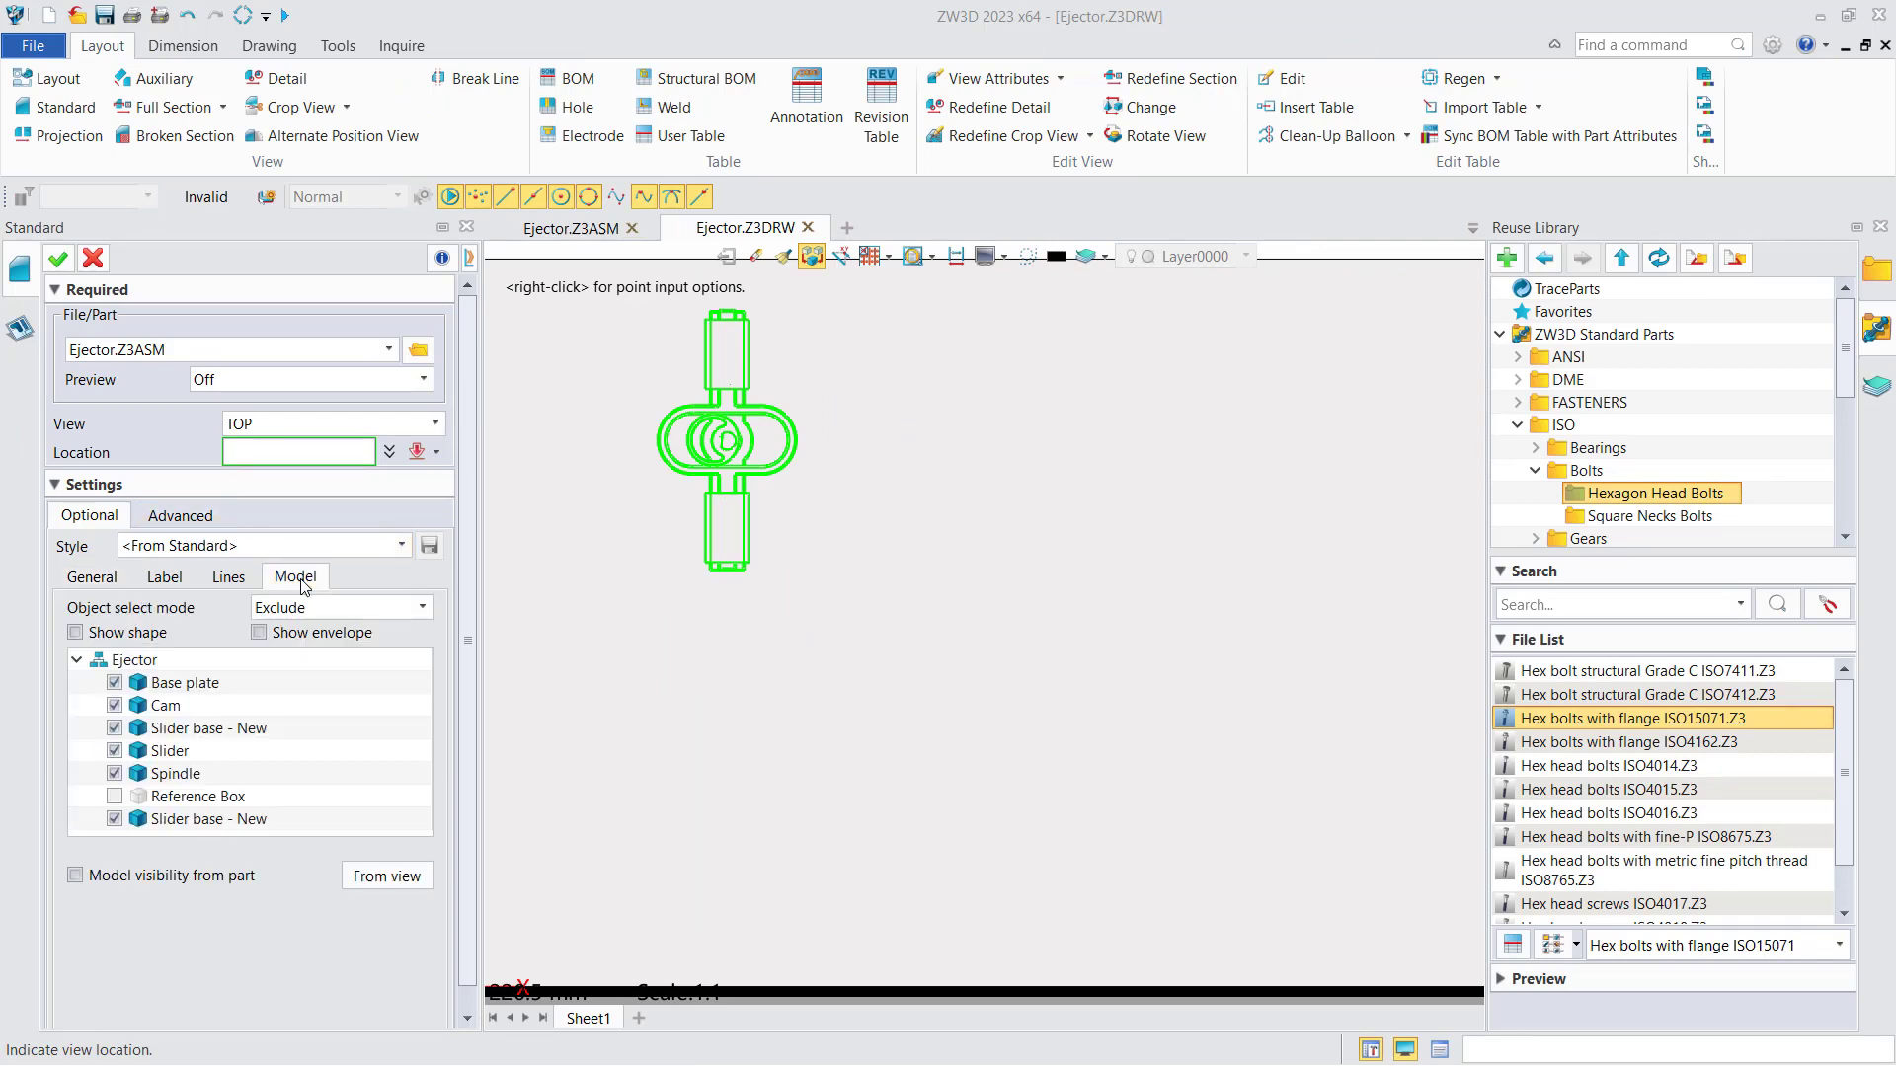
pyautogui.click(316, 643)
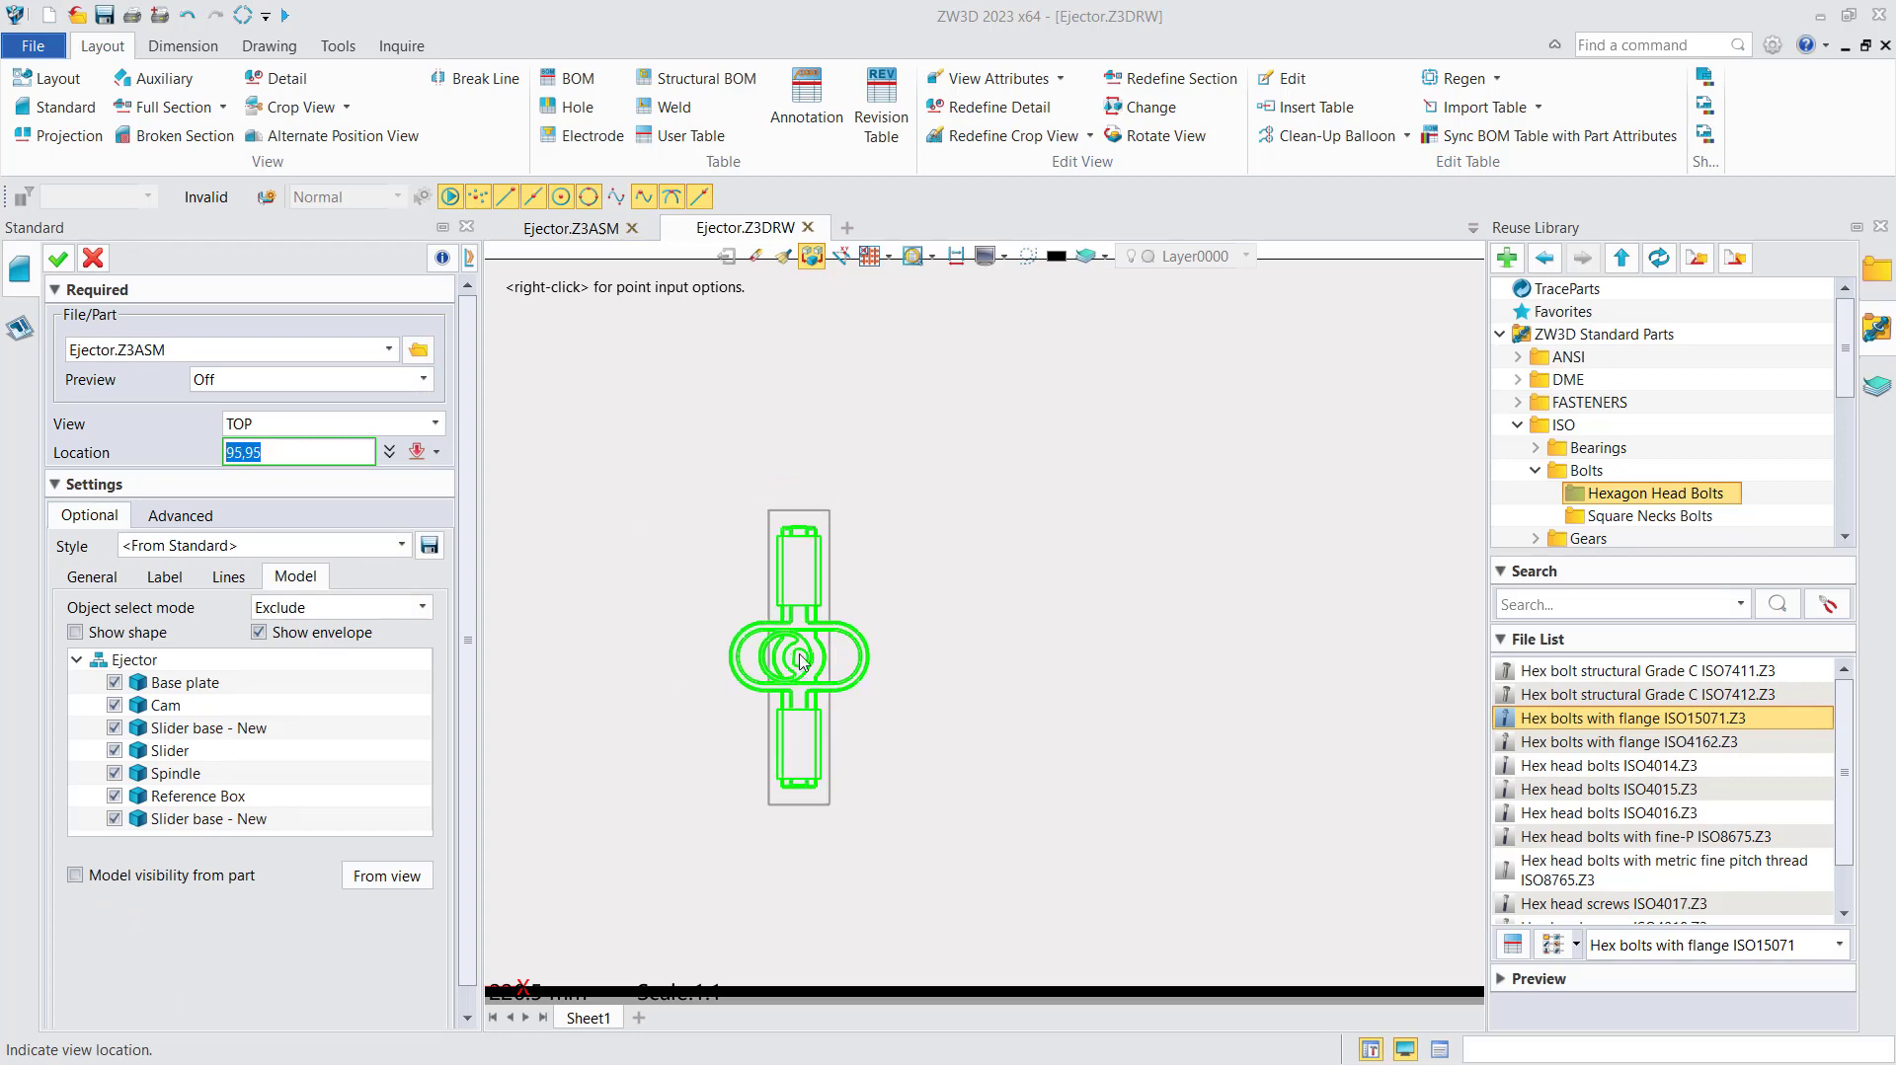
pyautogui.click(790, 642)
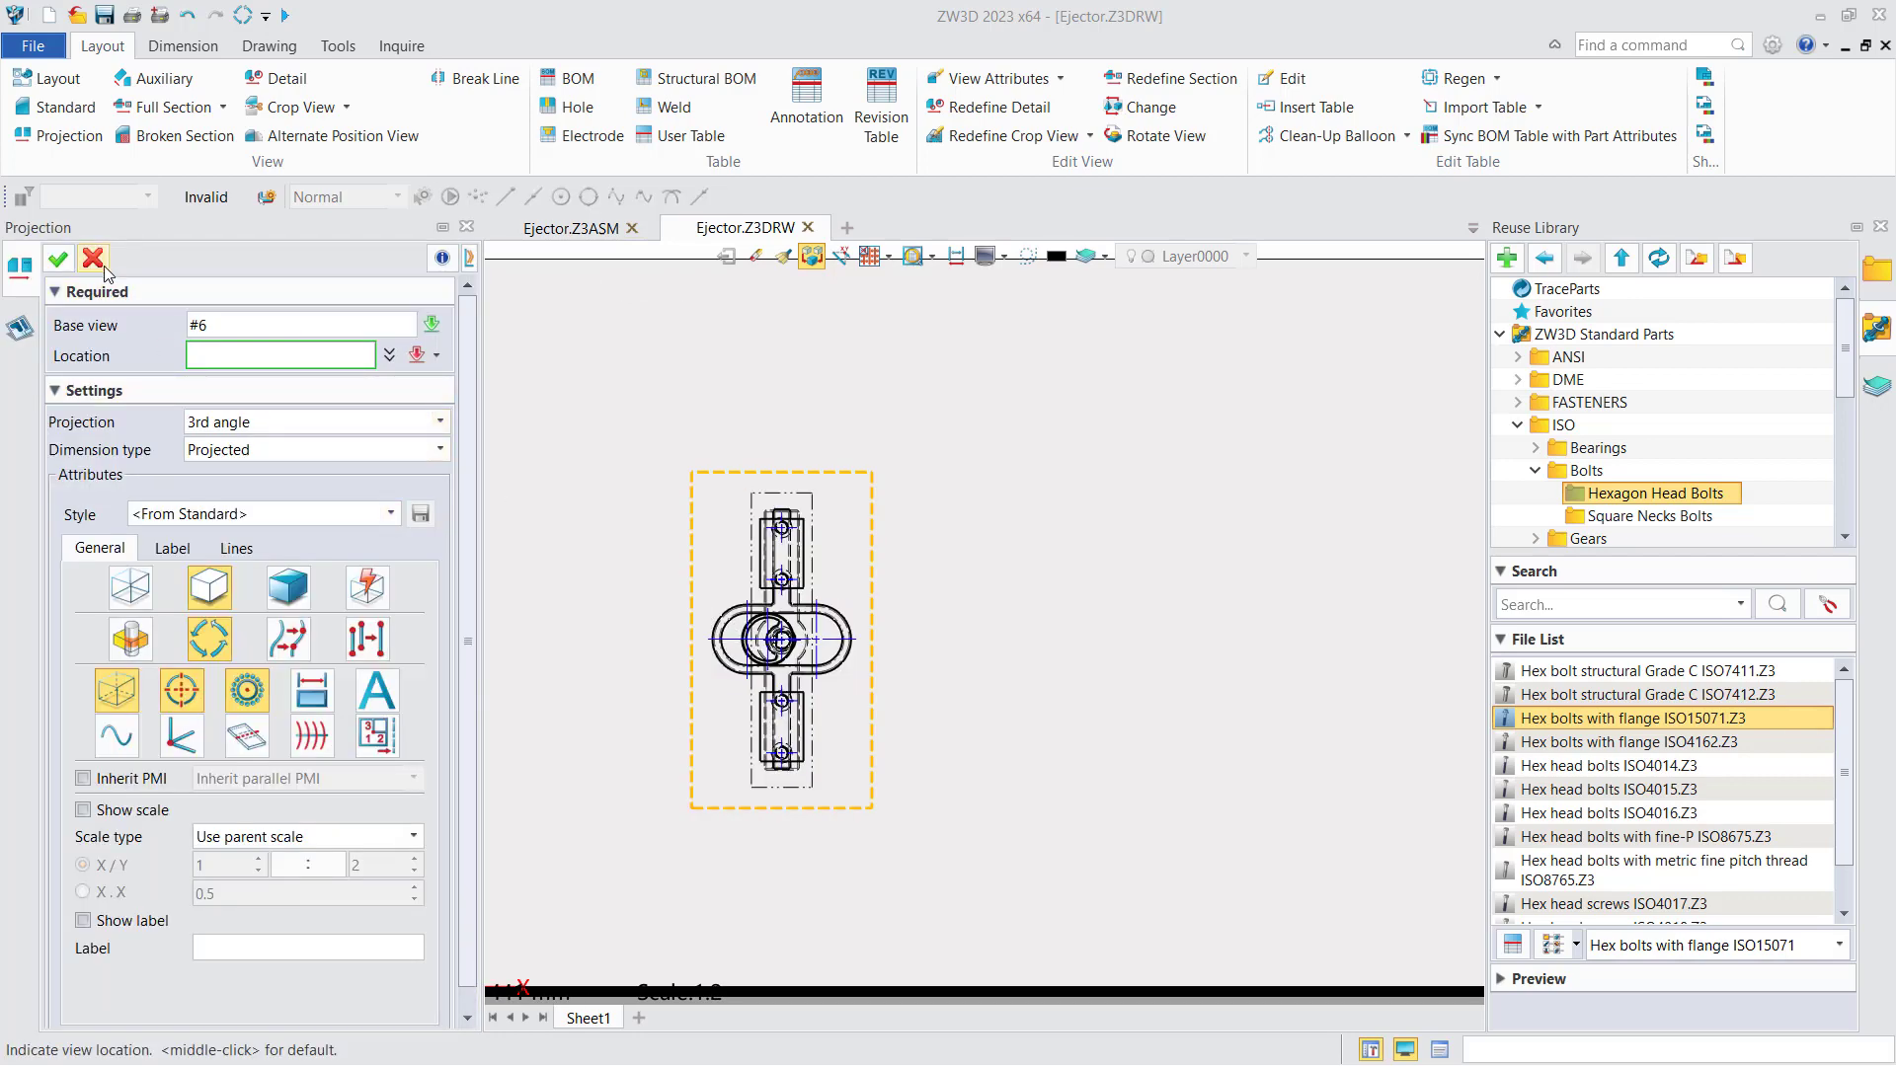
pyautogui.click(96, 259)
pyautogui.scroll(4, 770, 632)
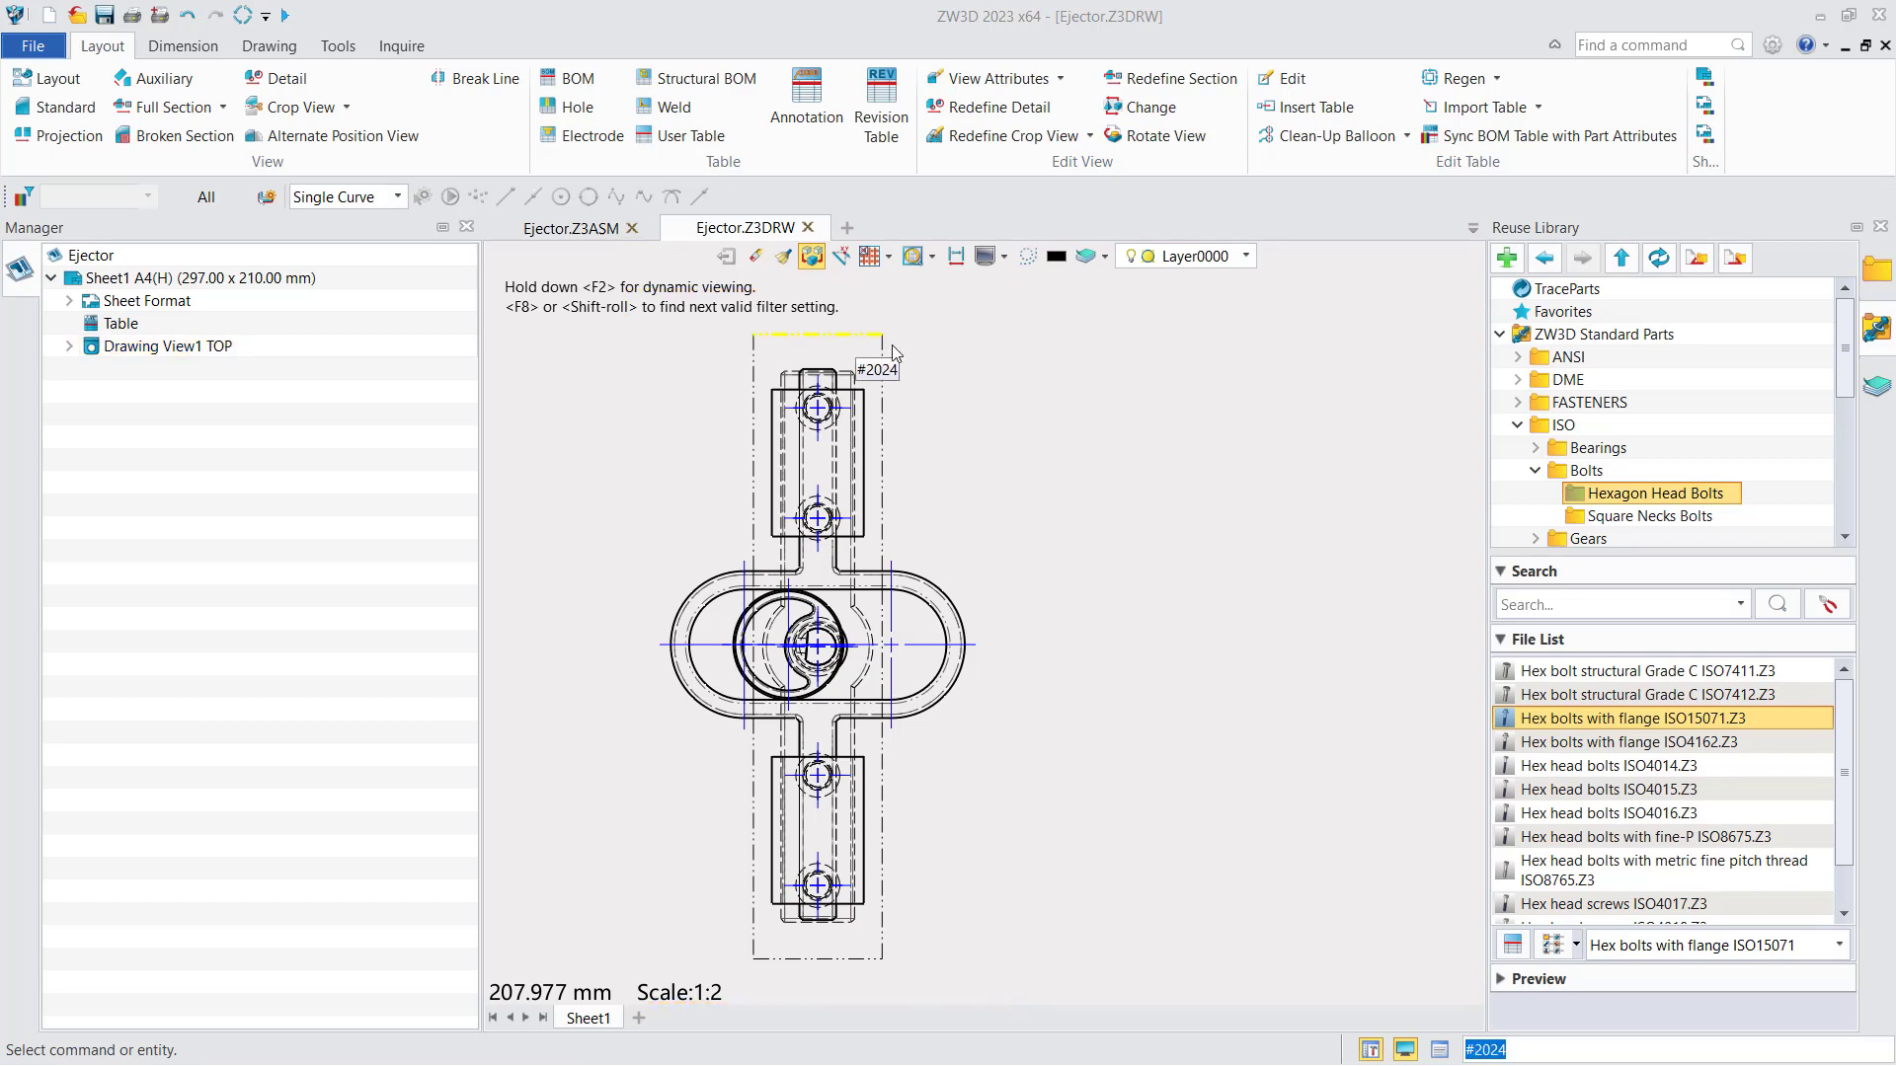
pyautogui.scroll(-1, 903, 511)
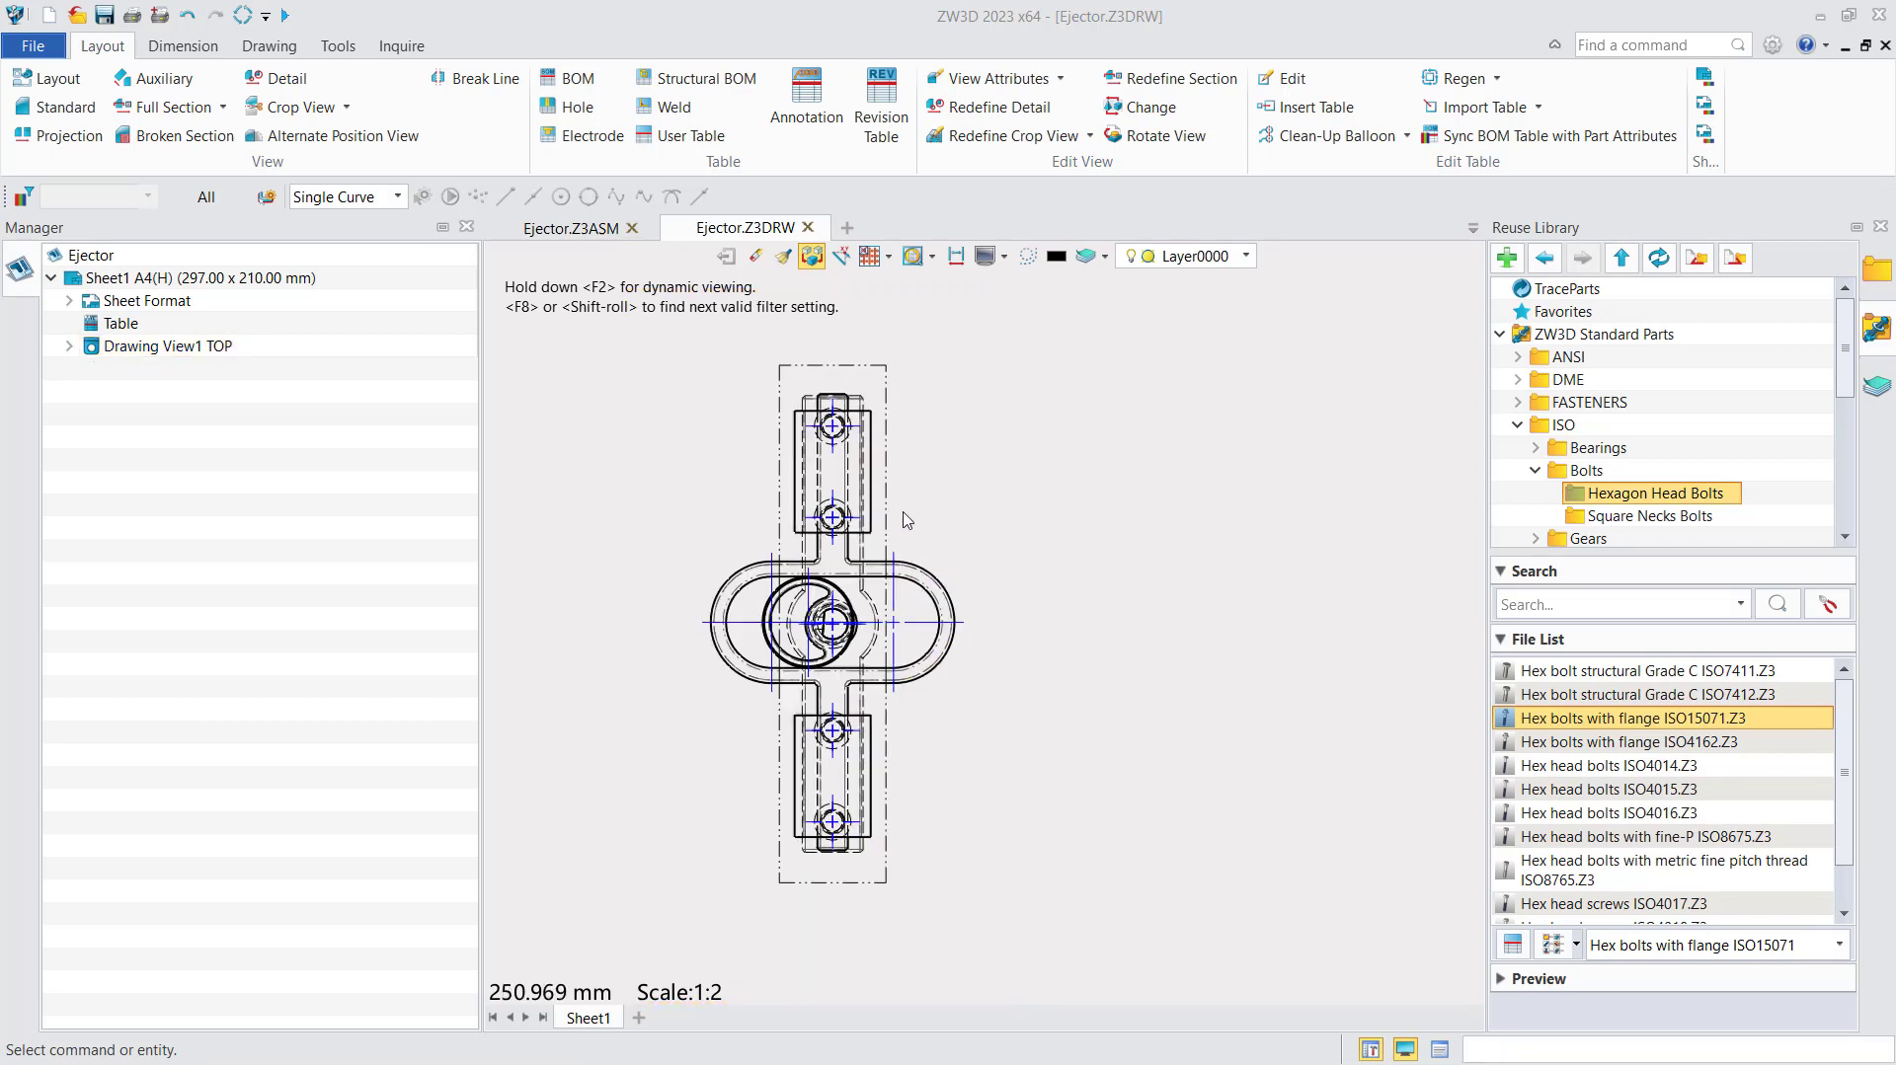
# Step: Examine the Envelope line settings of the Base View style in the Style Manager
pyautogui.click(338, 46)
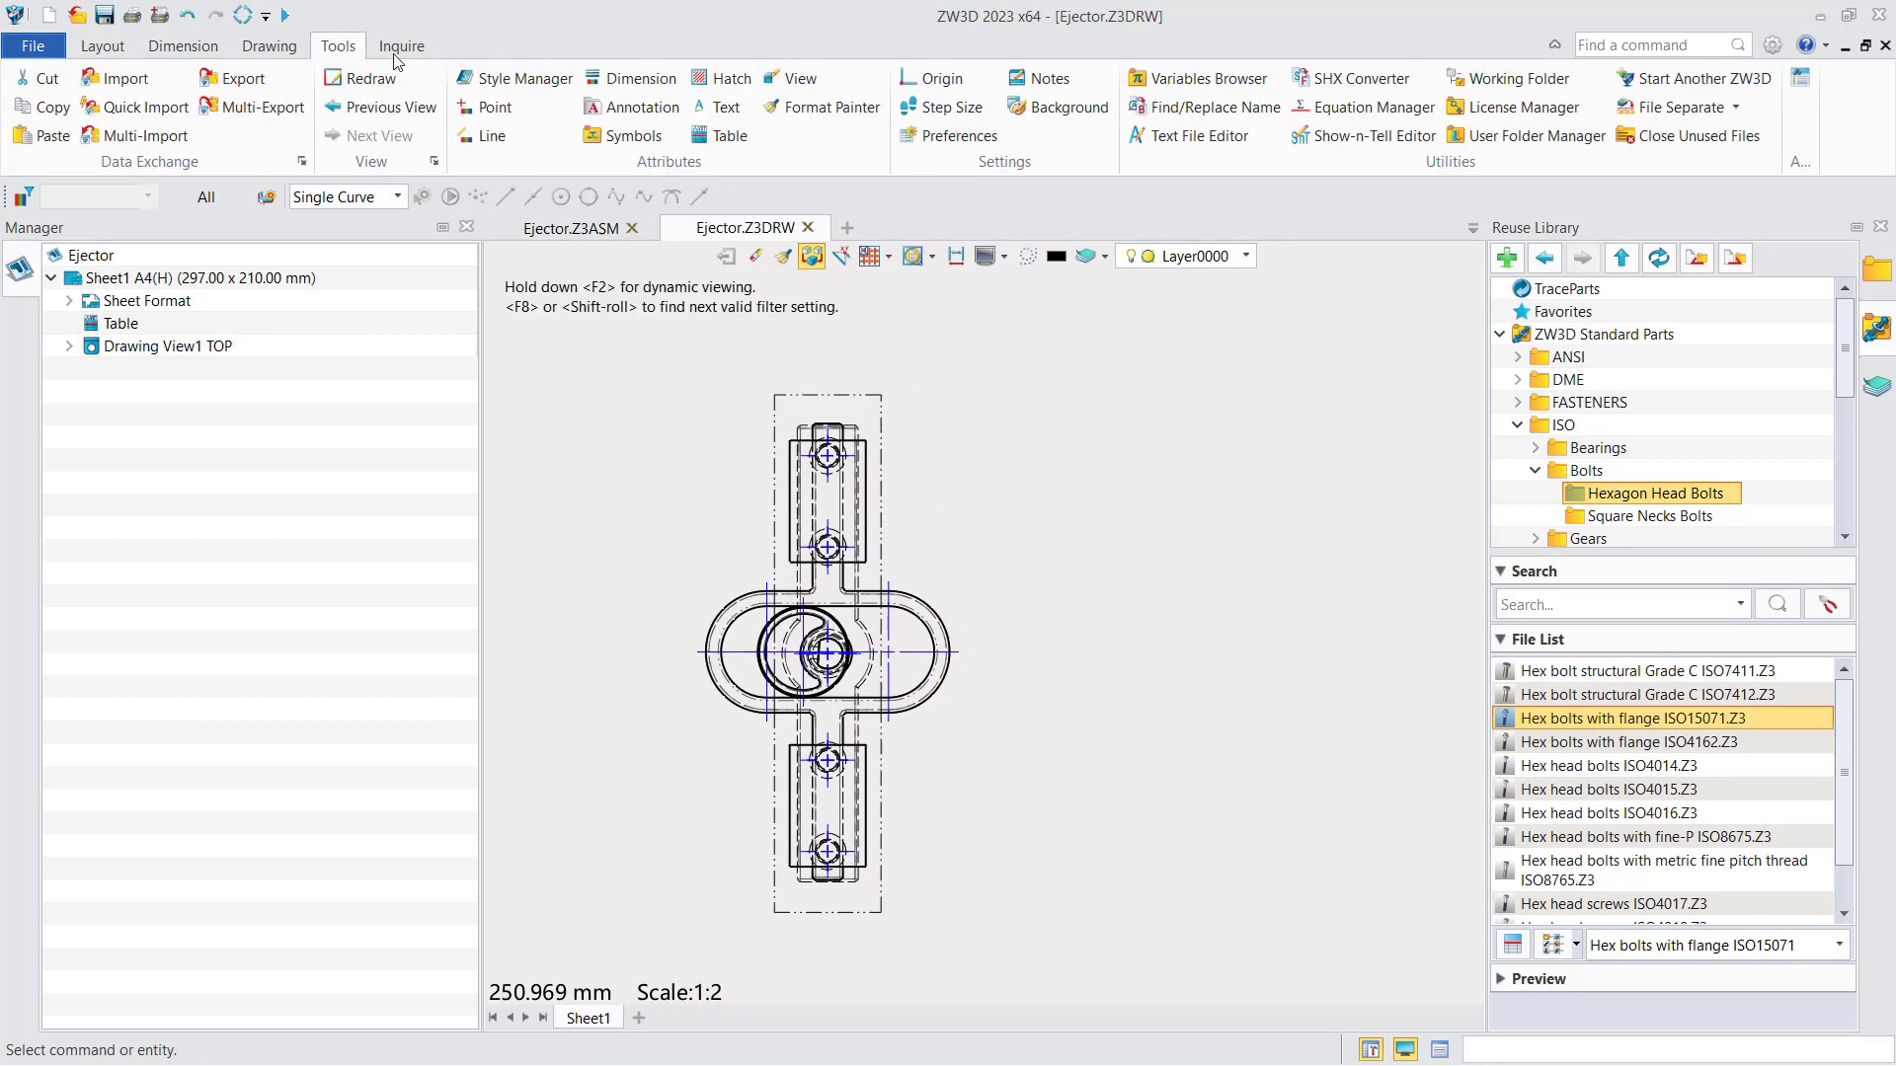
pyautogui.click(513, 79)
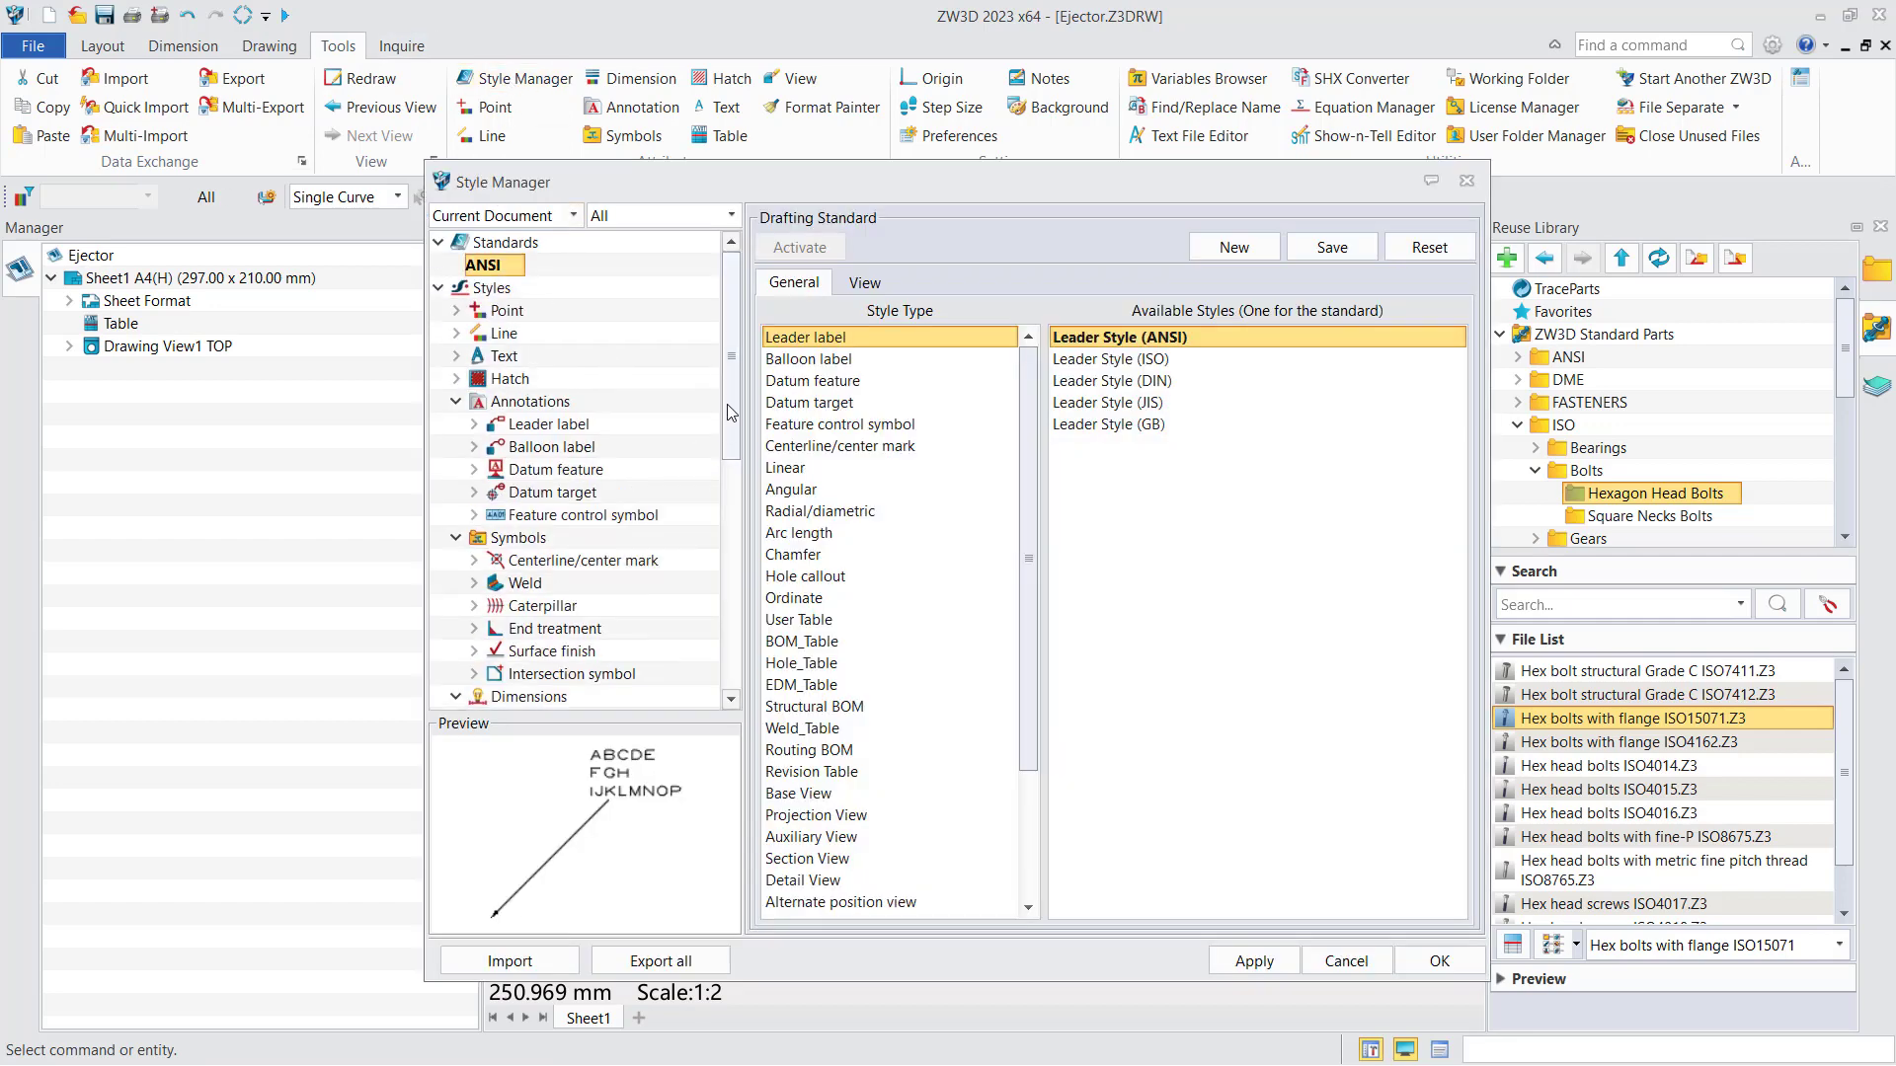
pyautogui.scroll(-6, 716, 609)
pyautogui.scroll(-2, 717, 609)
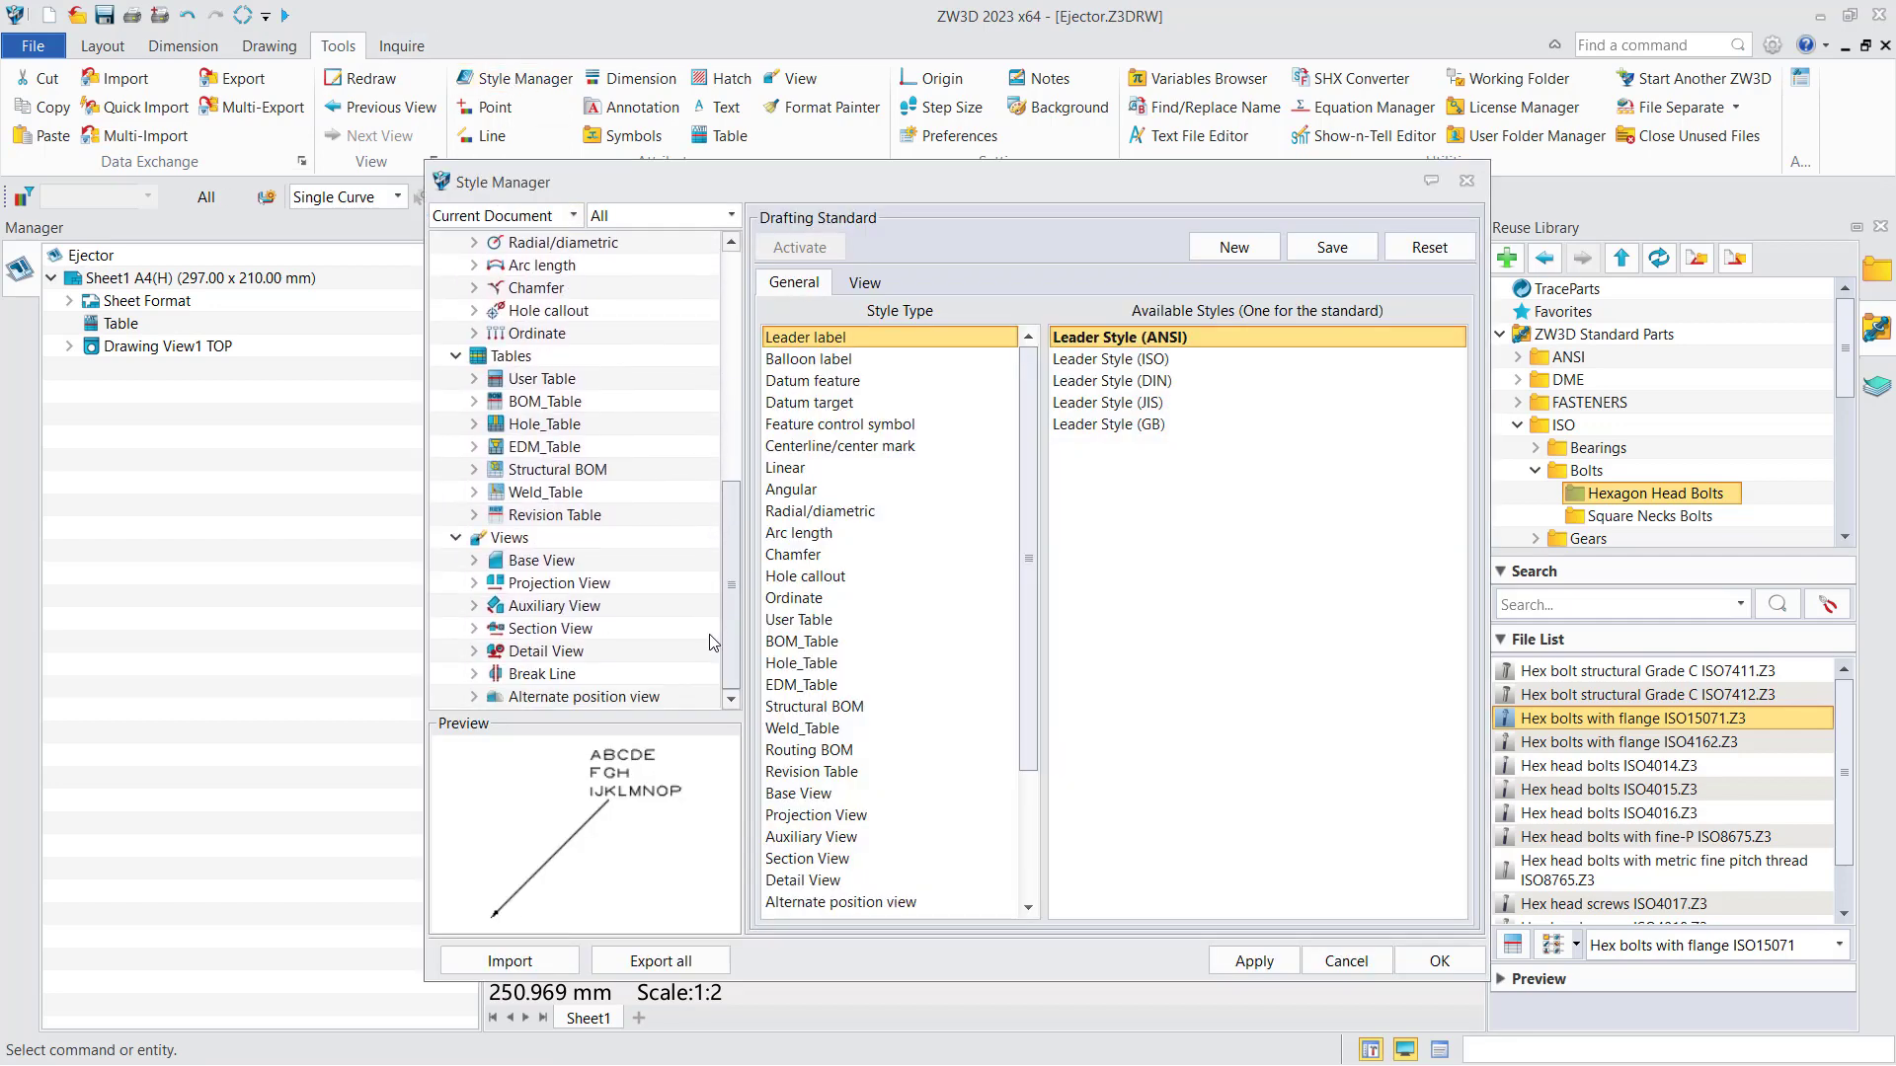
pyautogui.click(543, 559)
pyautogui.click(865, 286)
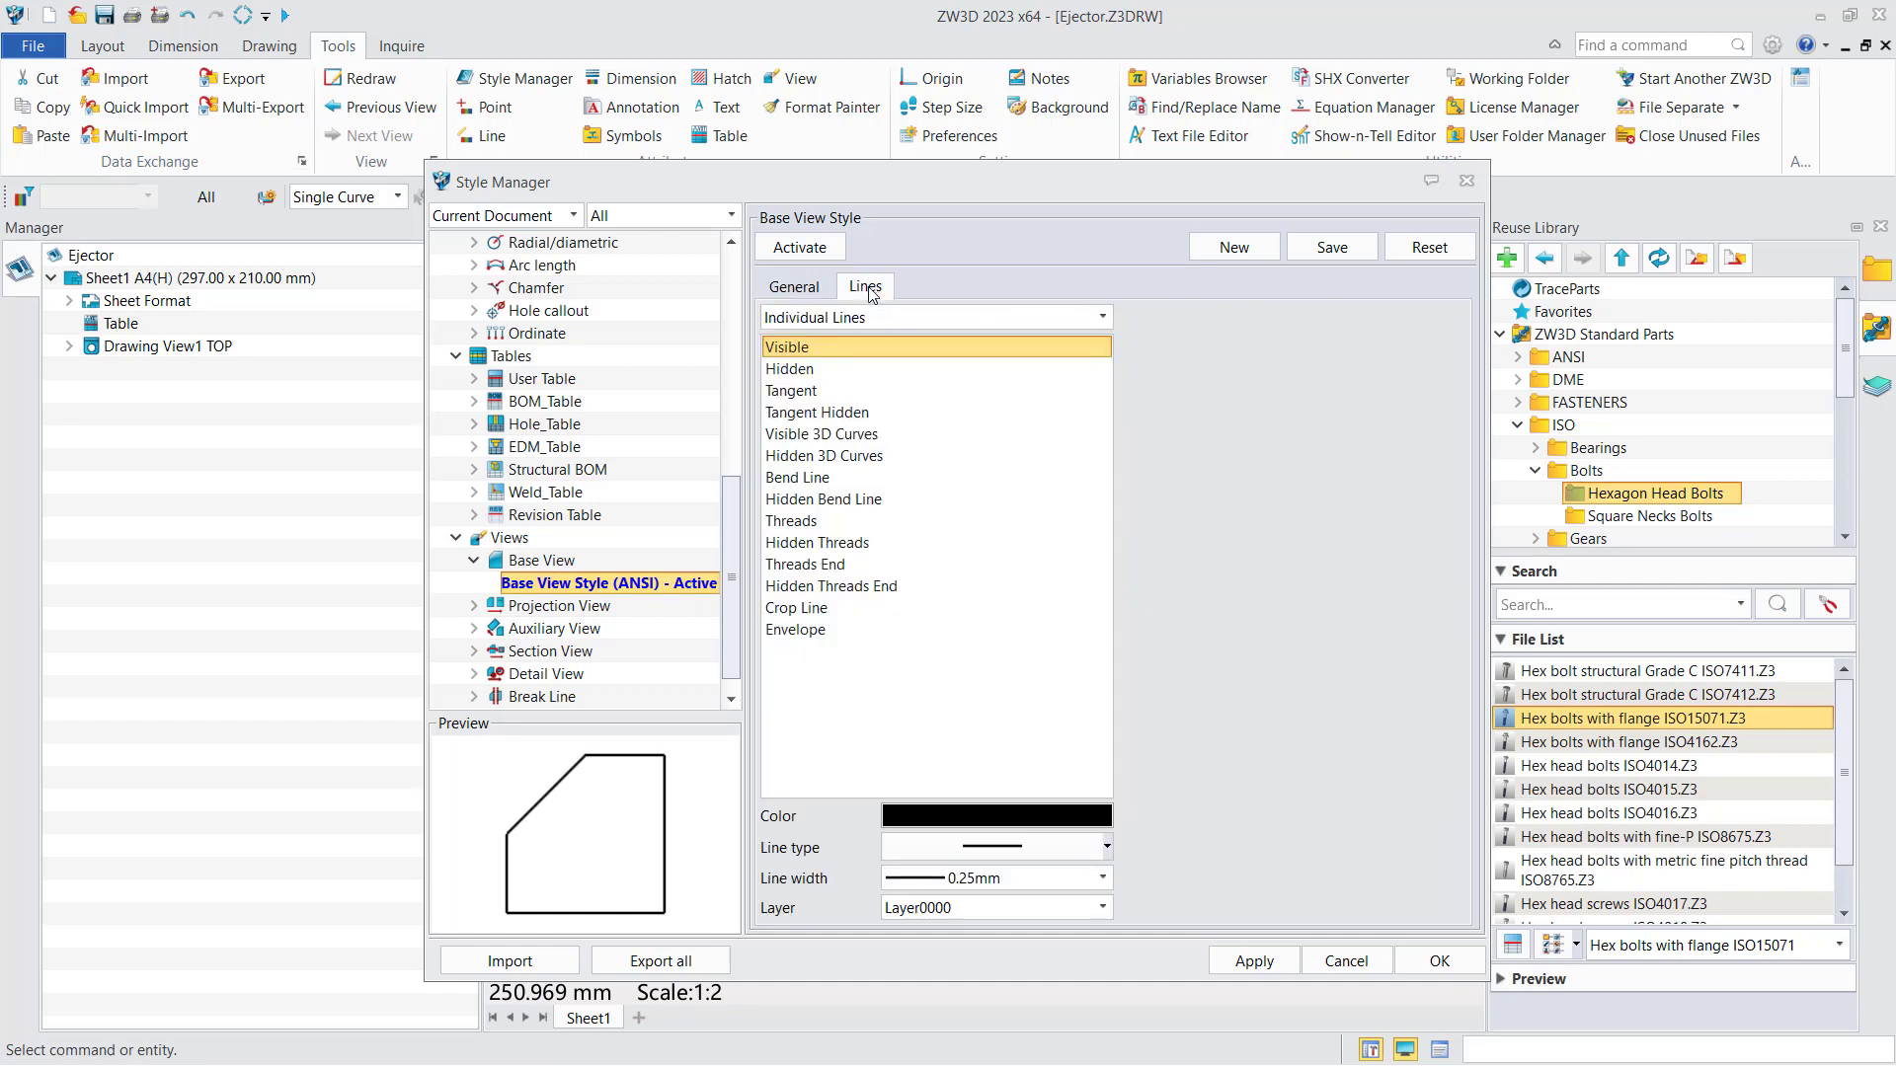
pyautogui.click(825, 632)
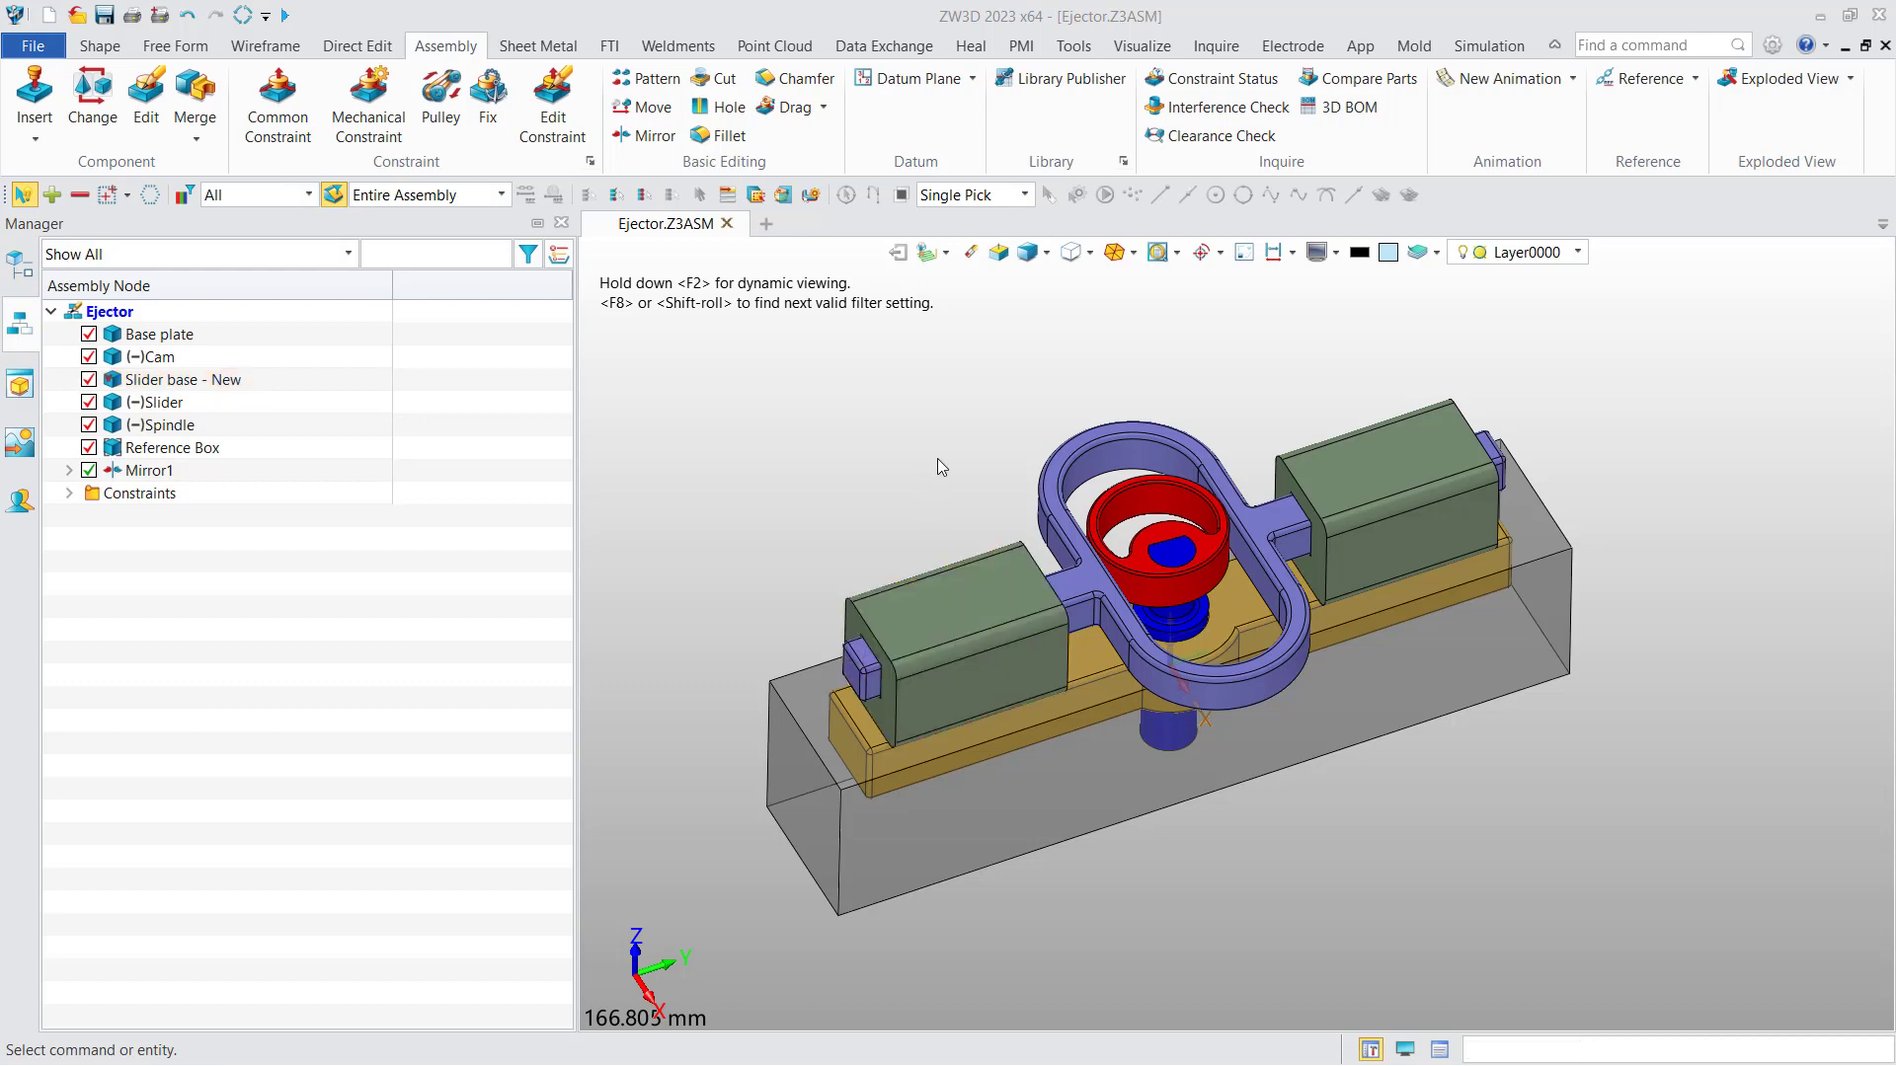
# Step: Open the Slider base - New component for editing within the assembly and look over its feature history
pyautogui.click(957, 630)
pyautogui.doubleClick(960, 600)
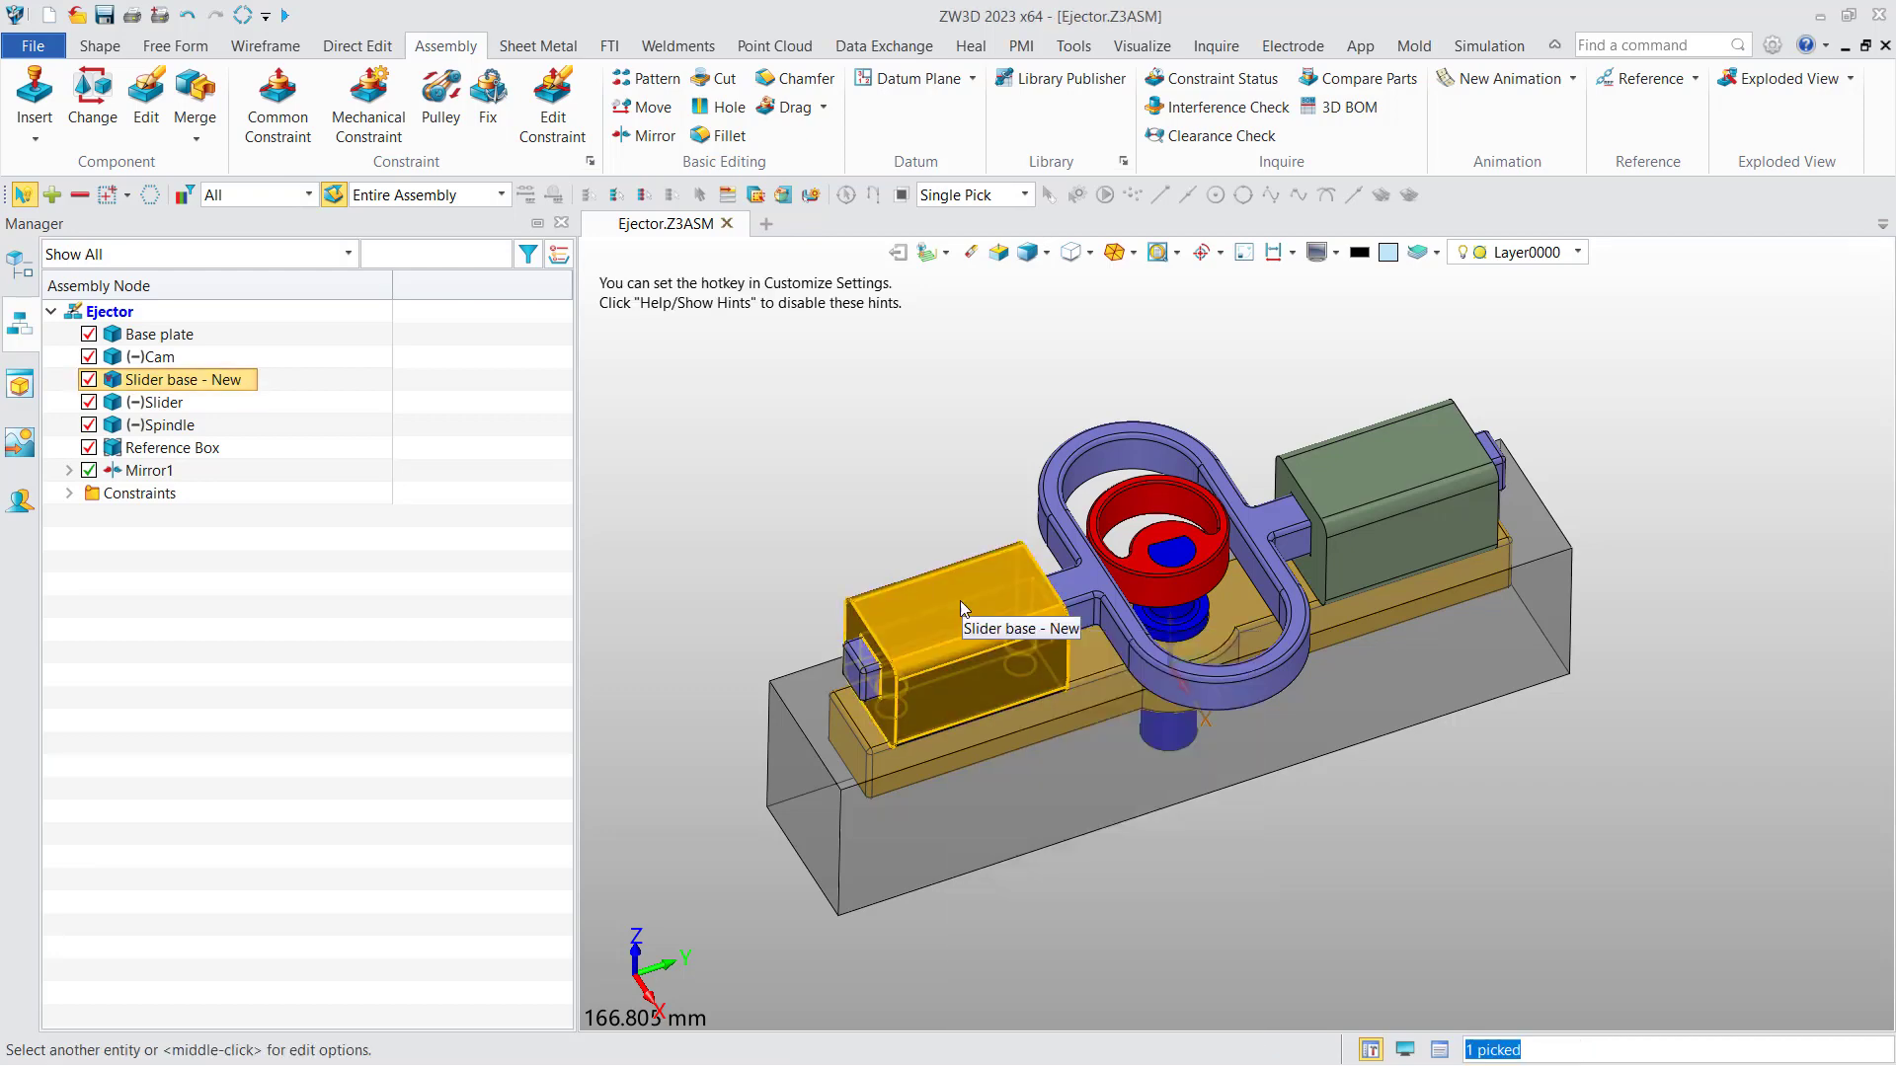
pyautogui.moveTo(873, 410); pyautogui.dragTo(818, 421, button='middle')
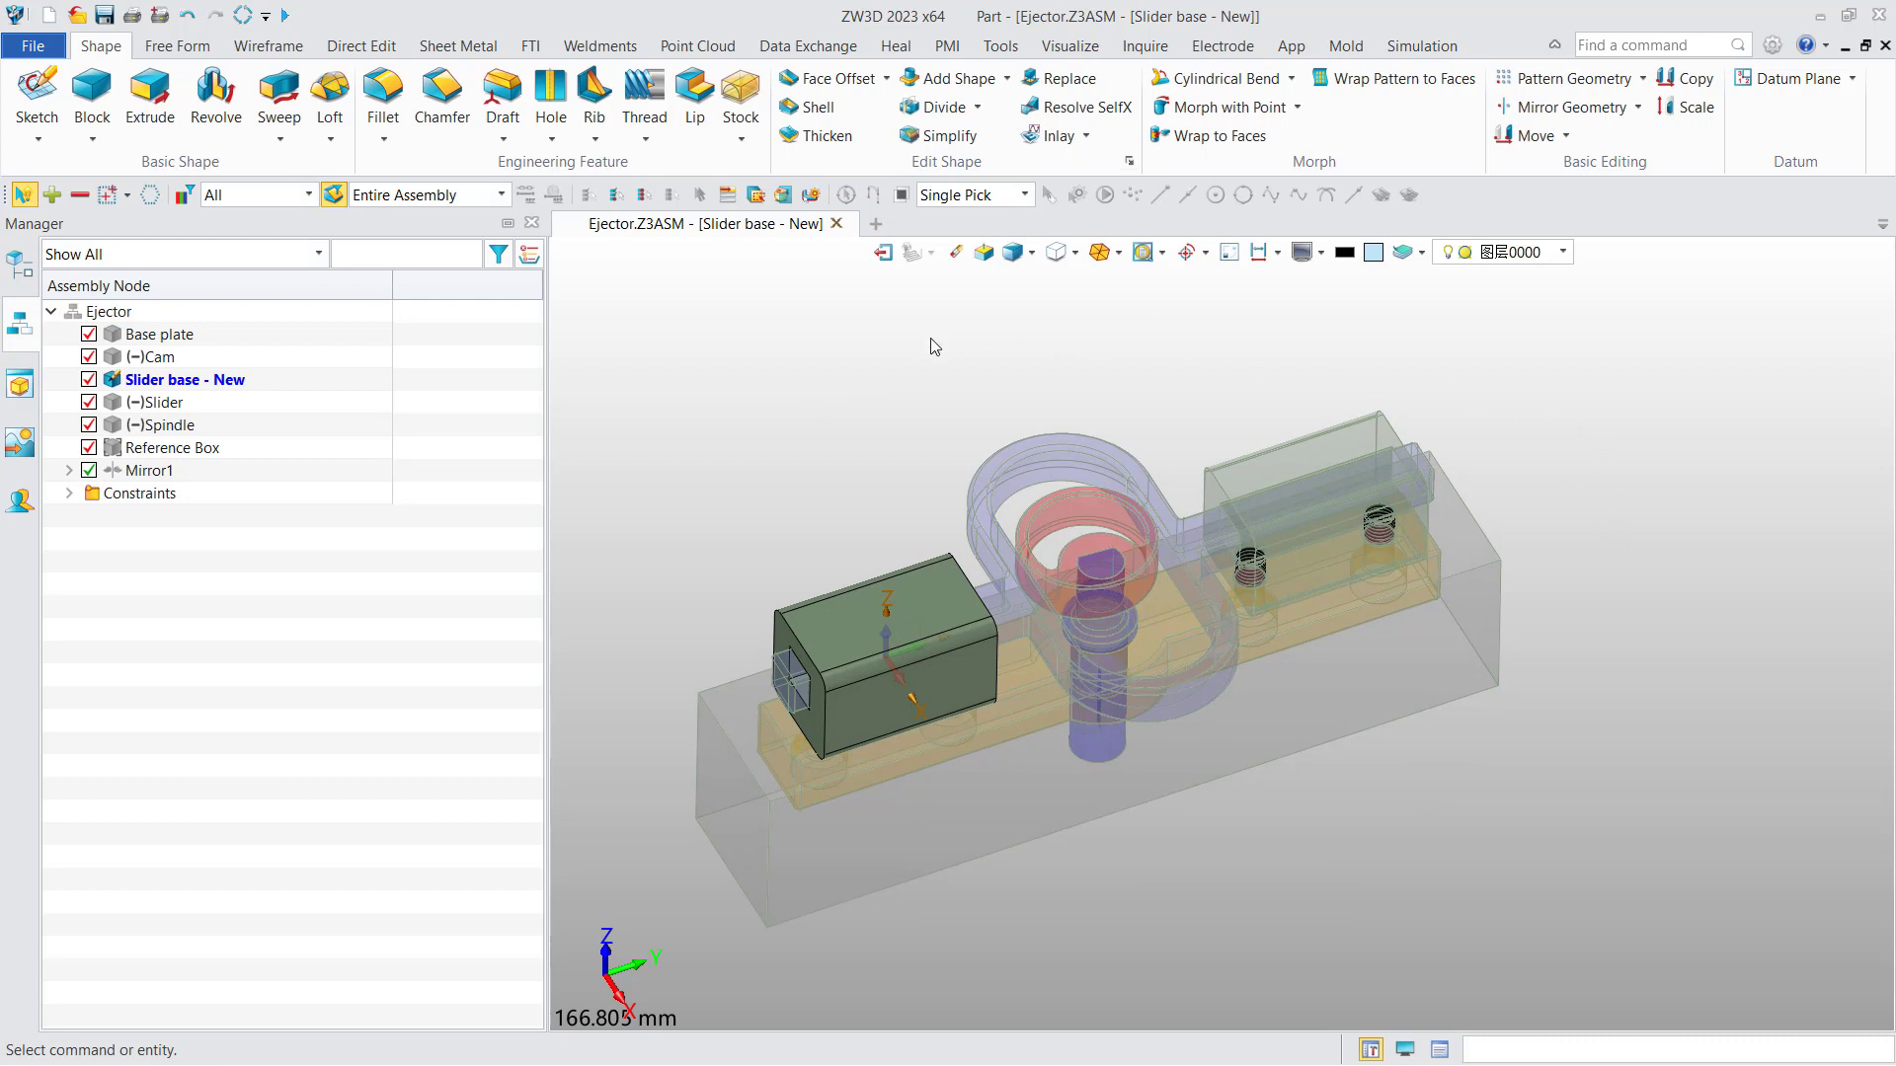
pyautogui.click(15, 265)
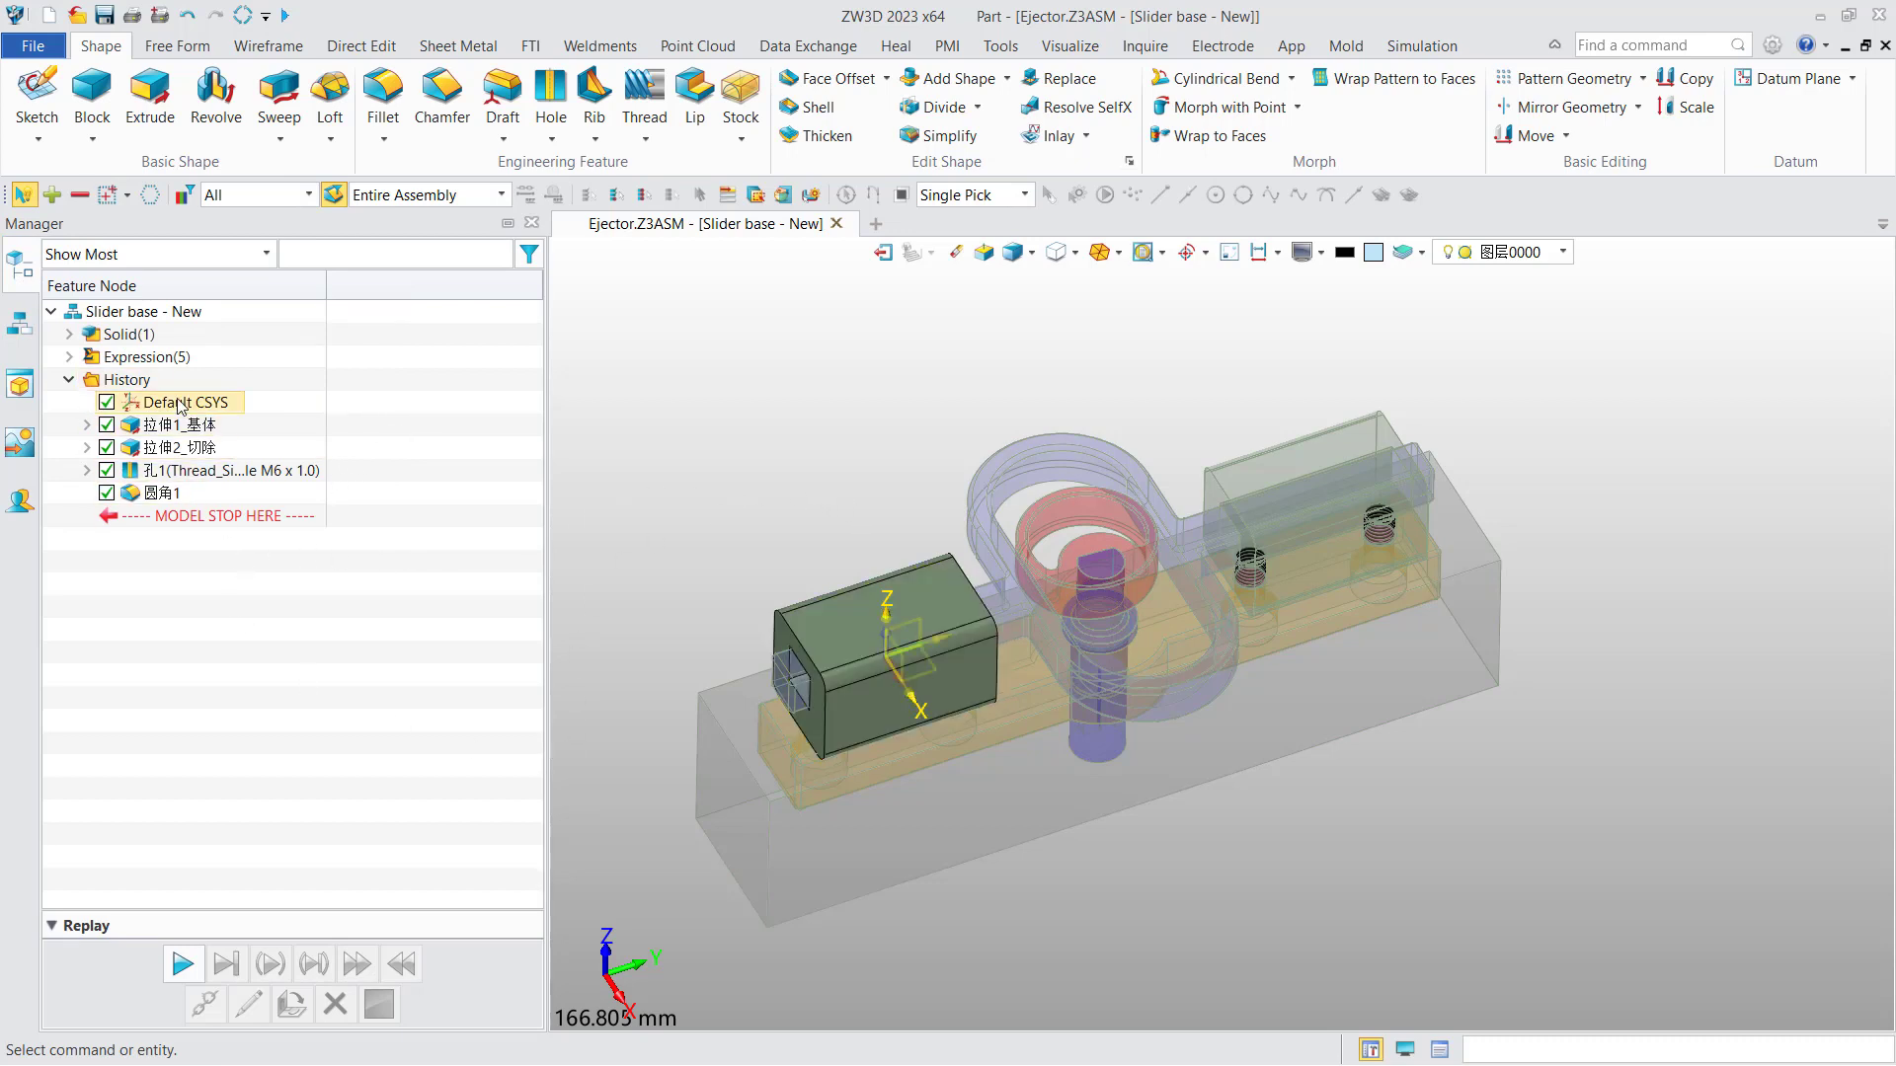
pyautogui.click(70, 380)
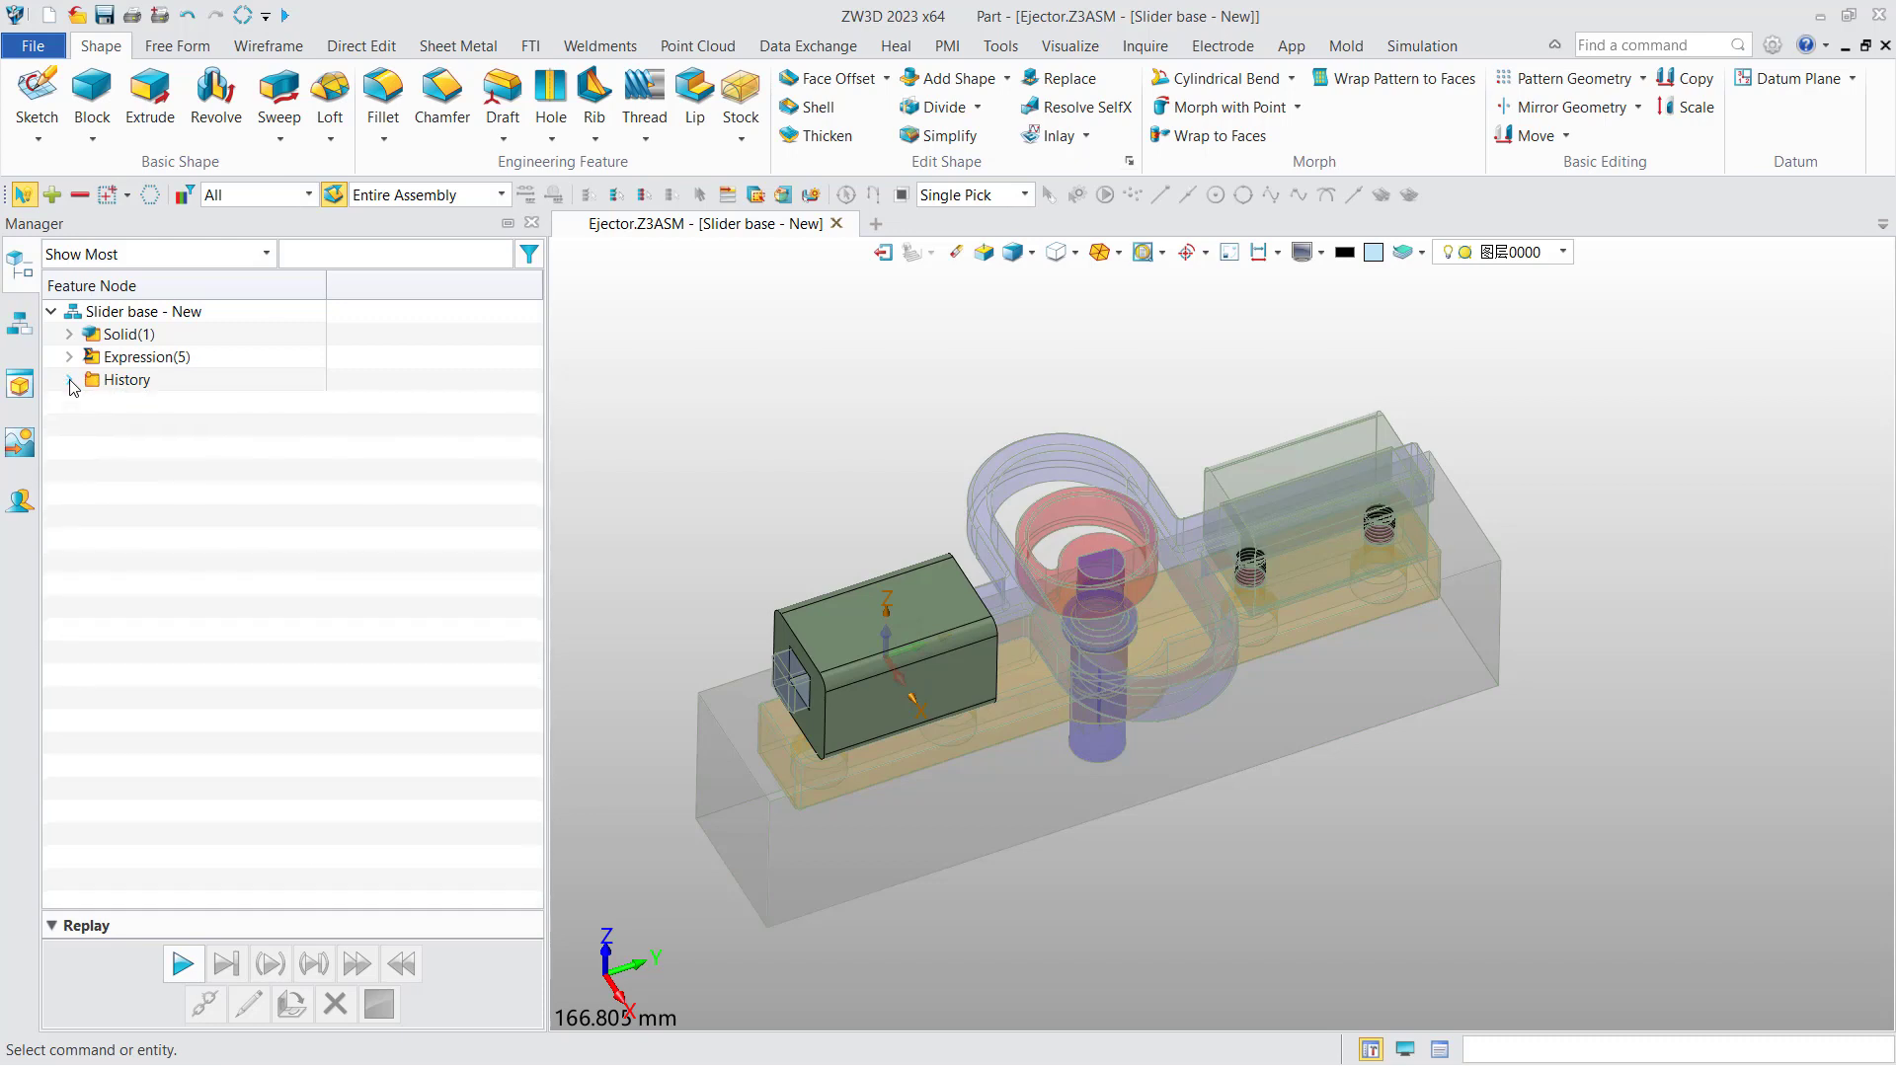
pyautogui.moveTo(683, 422); pyautogui.dragTo(662, 382, button='middle')
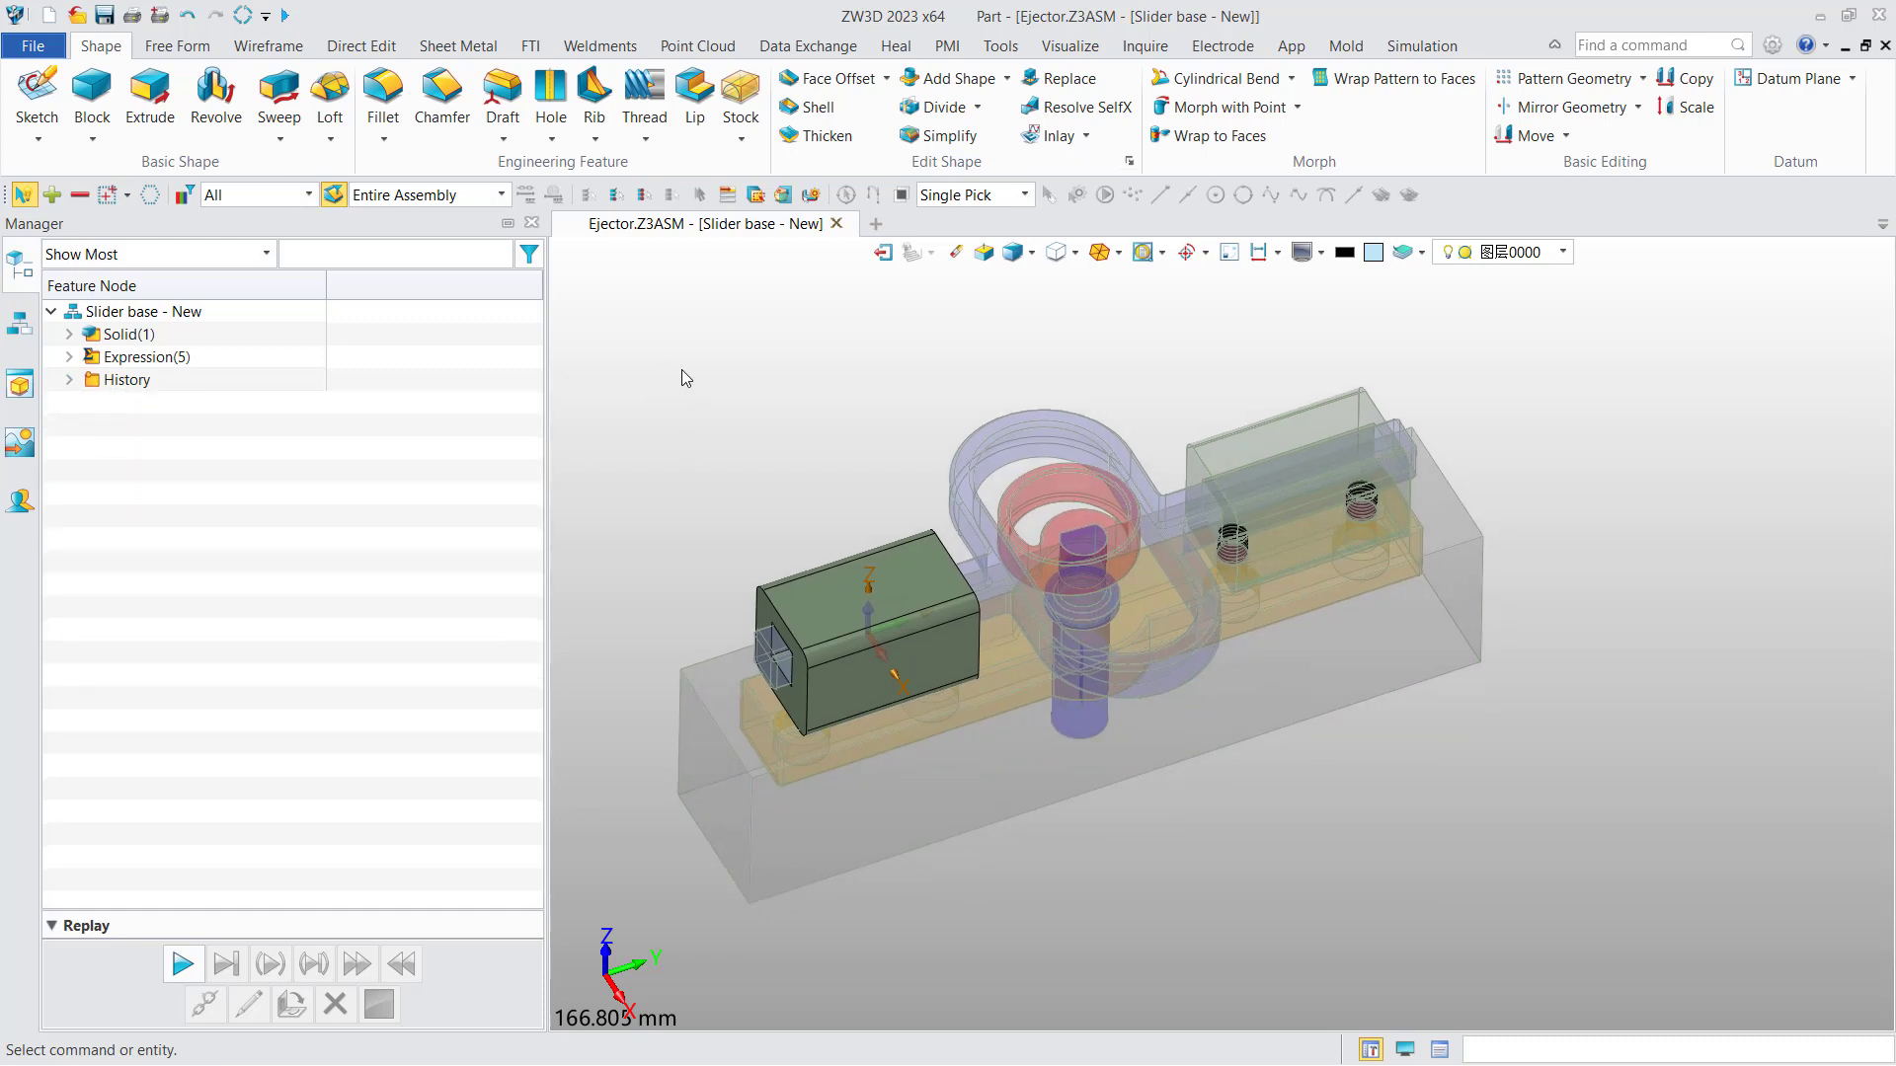
# Step: Chamfer the top edge at the outer end face of the slider base with a 3 mm offset-distance setback
pyautogui.click(441, 90)
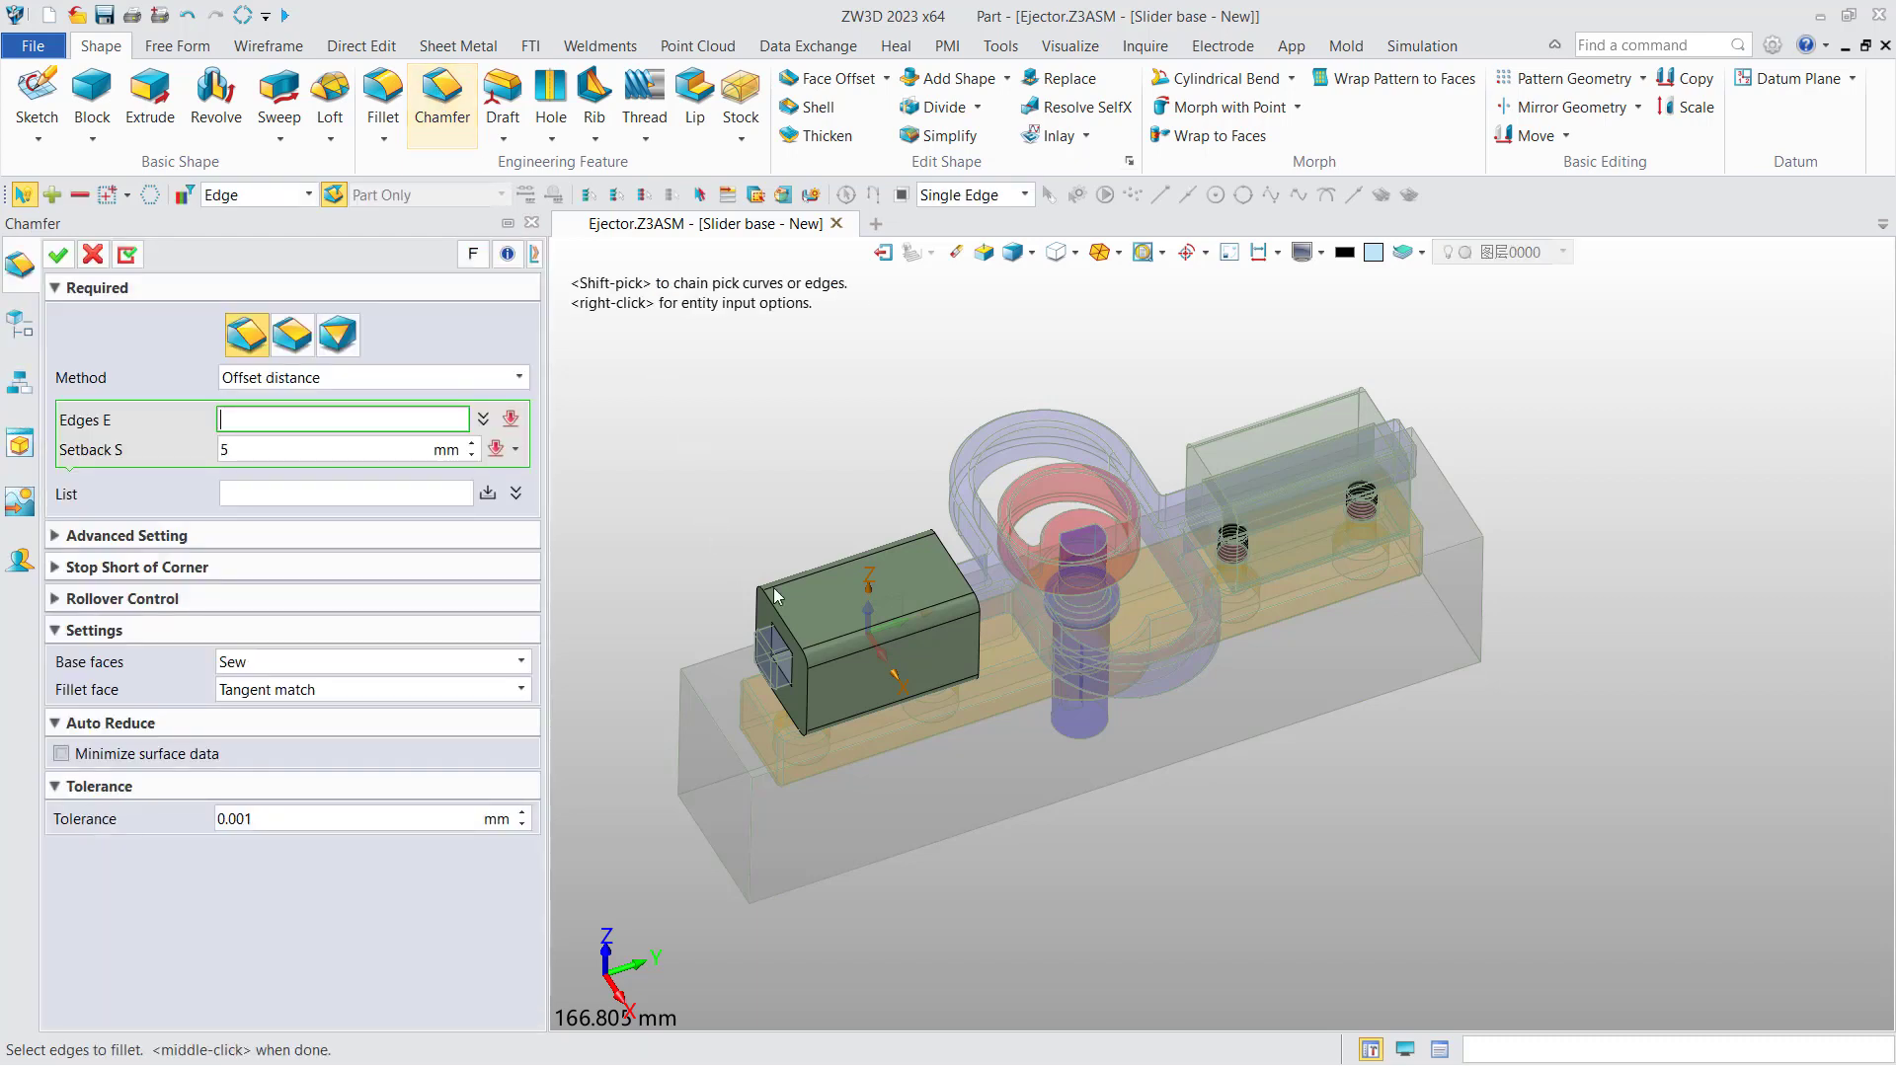
pyautogui.scroll(3, 787, 593)
pyautogui.click(775, 627)
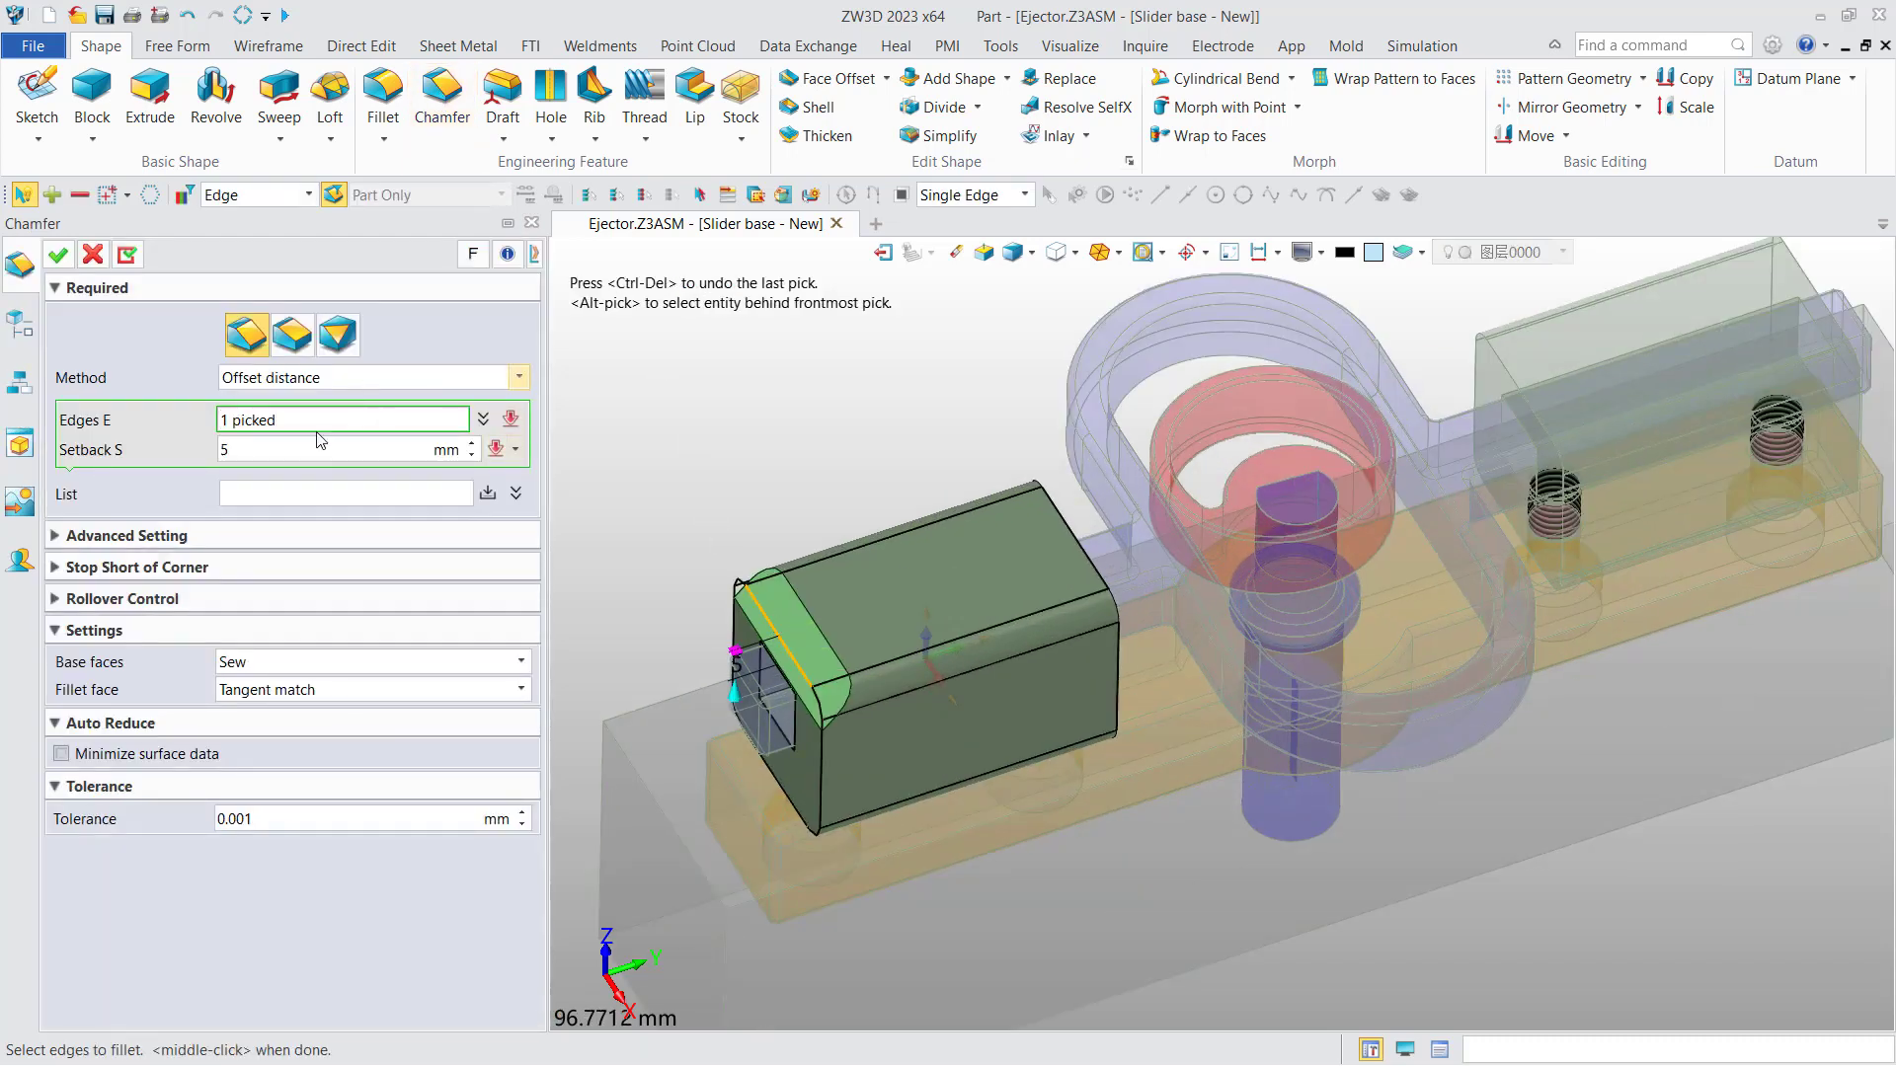
pyautogui.click(287, 443)
pyautogui.write('3')
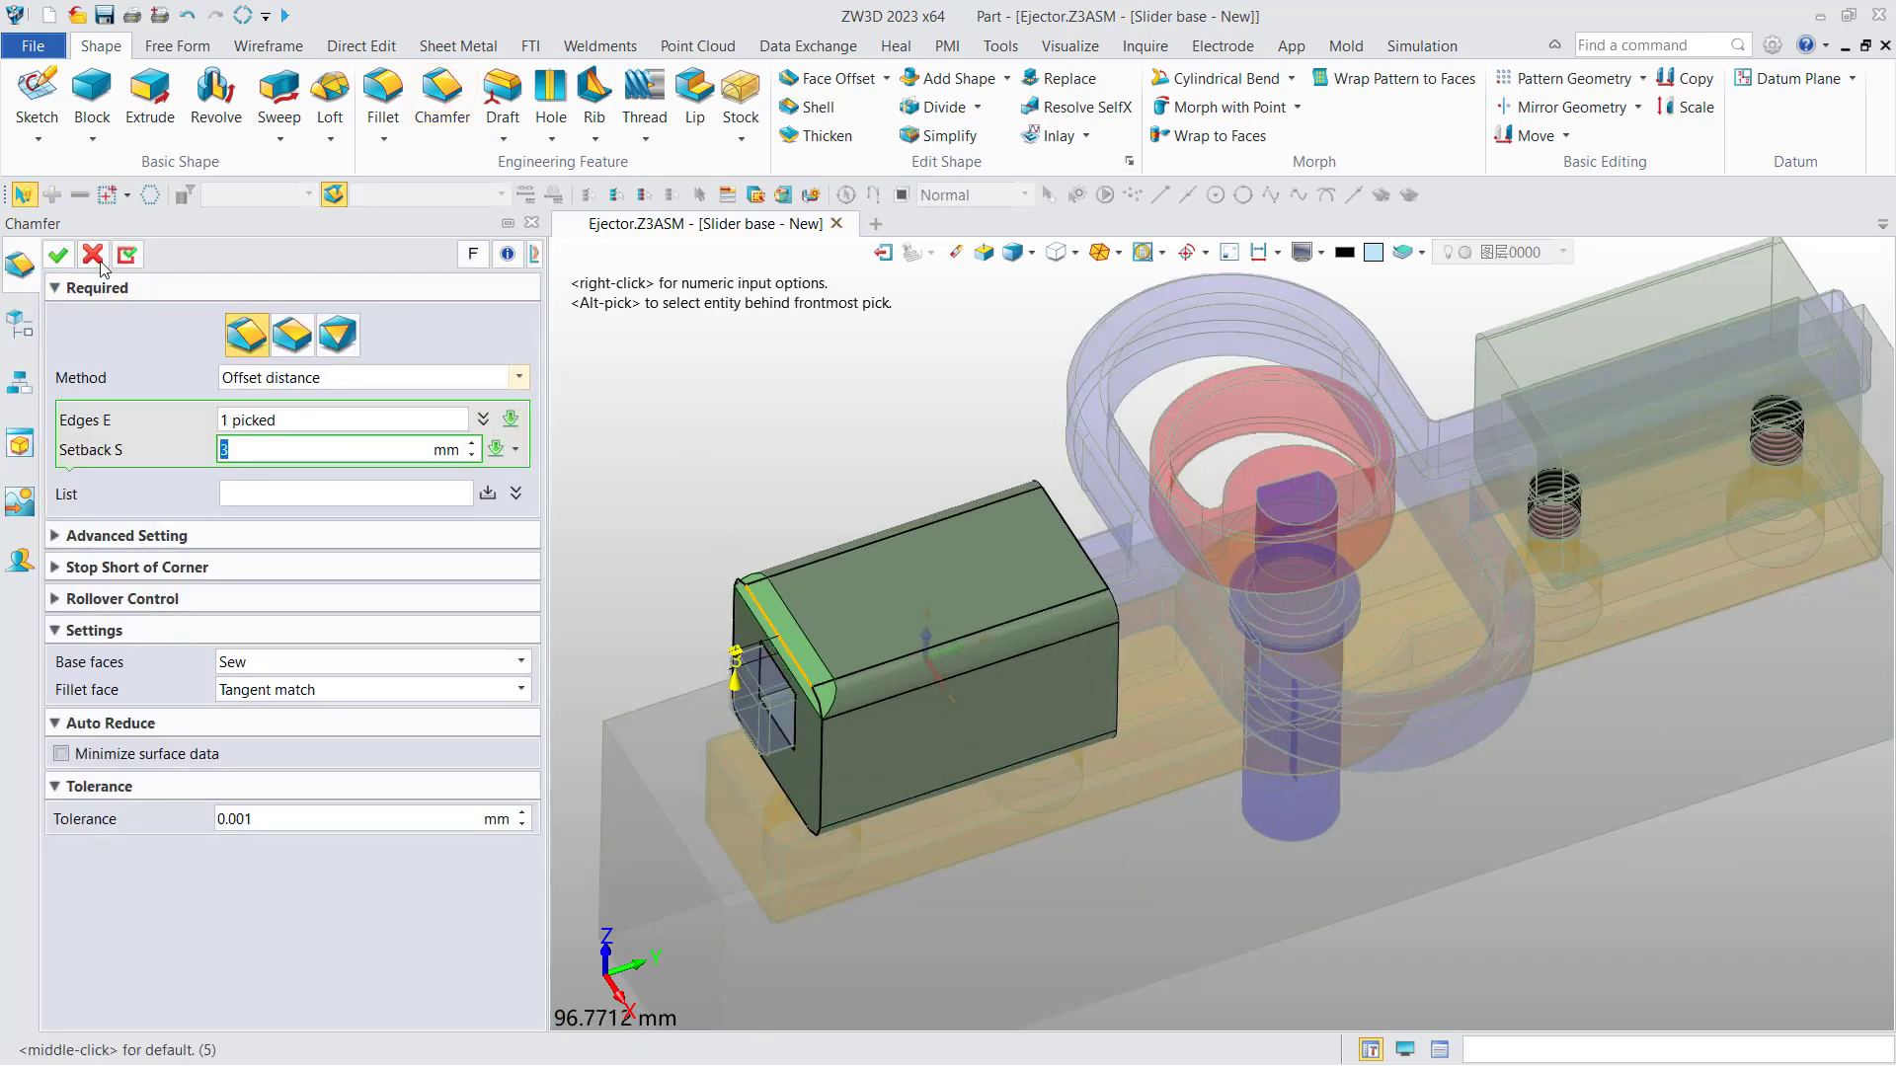
pyautogui.click(58, 254)
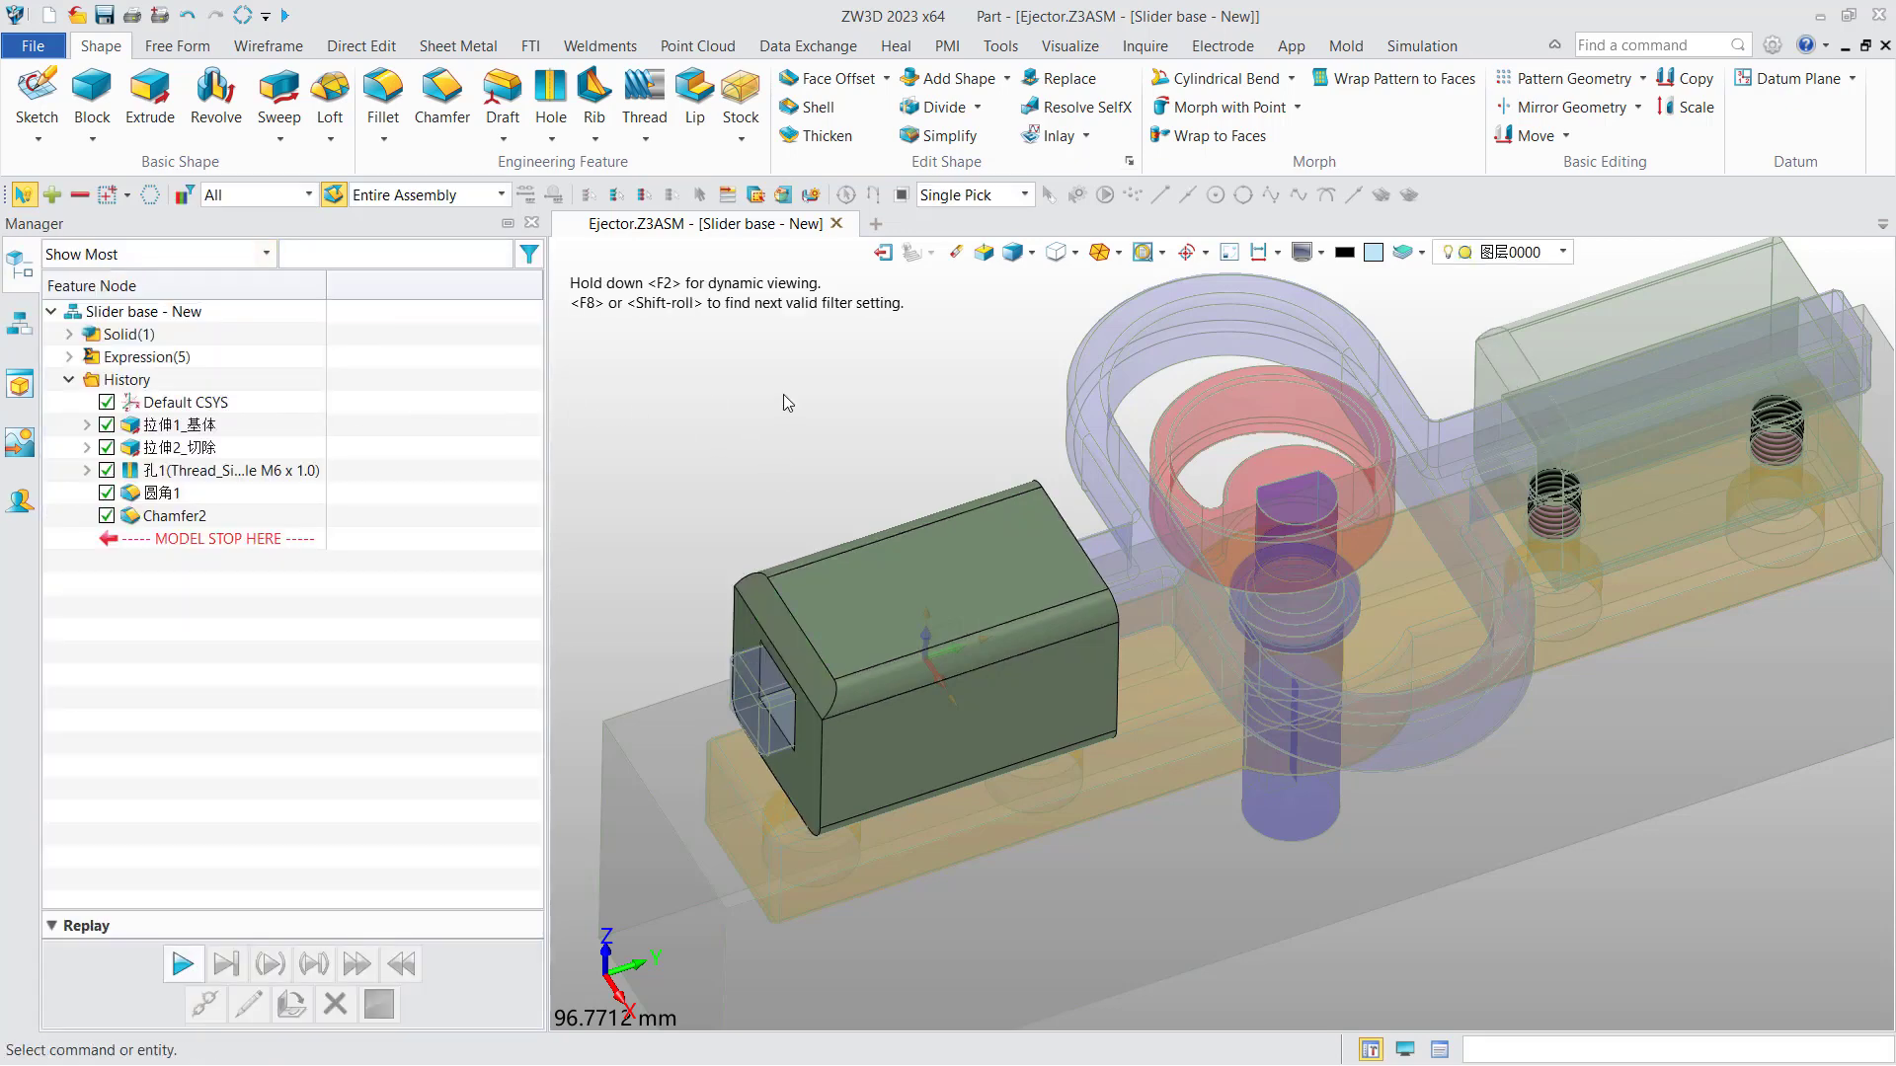
pyautogui.moveTo(851, 400)
pyautogui.mouseDown(button='middle')
pyautogui.moveTo(798, 408)
pyautogui.moveTo(844, 403)
pyautogui.mouseUp(button='middle')
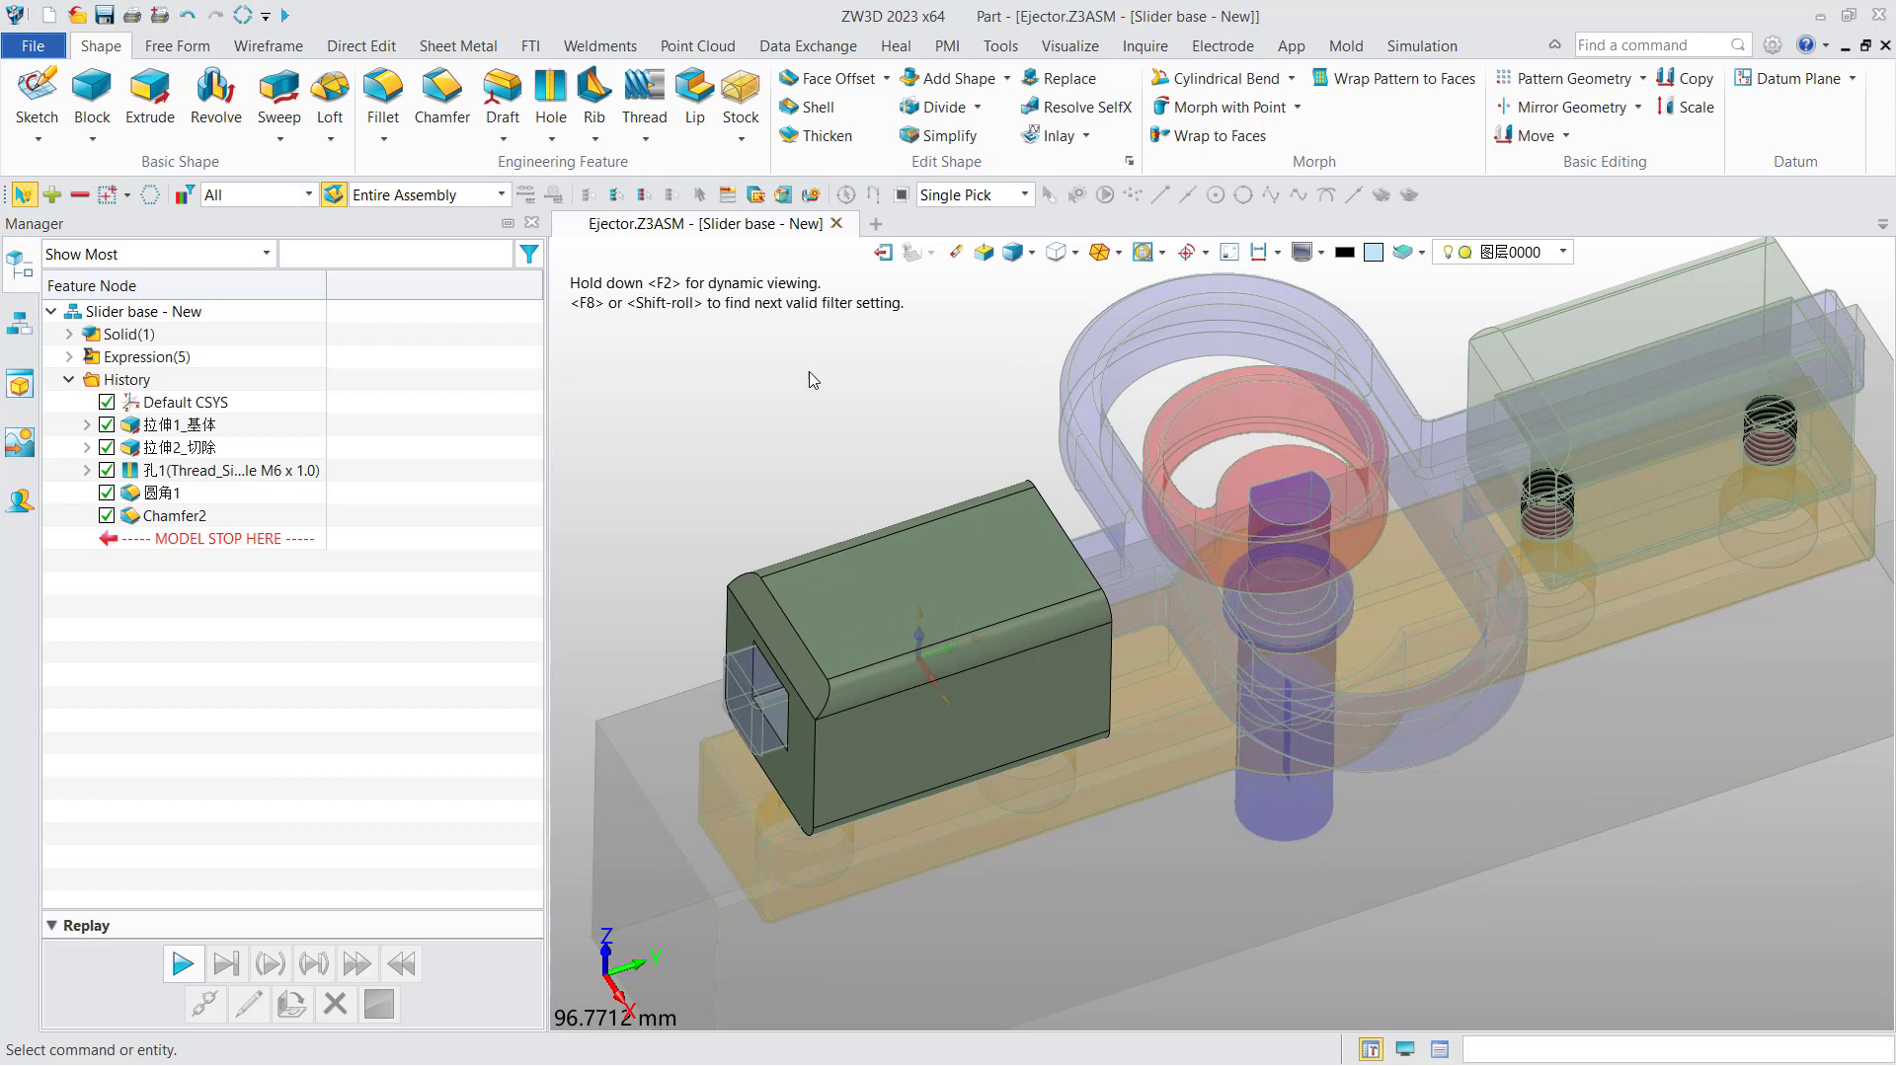
# Step: Exit the part back to the Ejector assembly and regenerate its outdated components
pyautogui.click(18, 325)
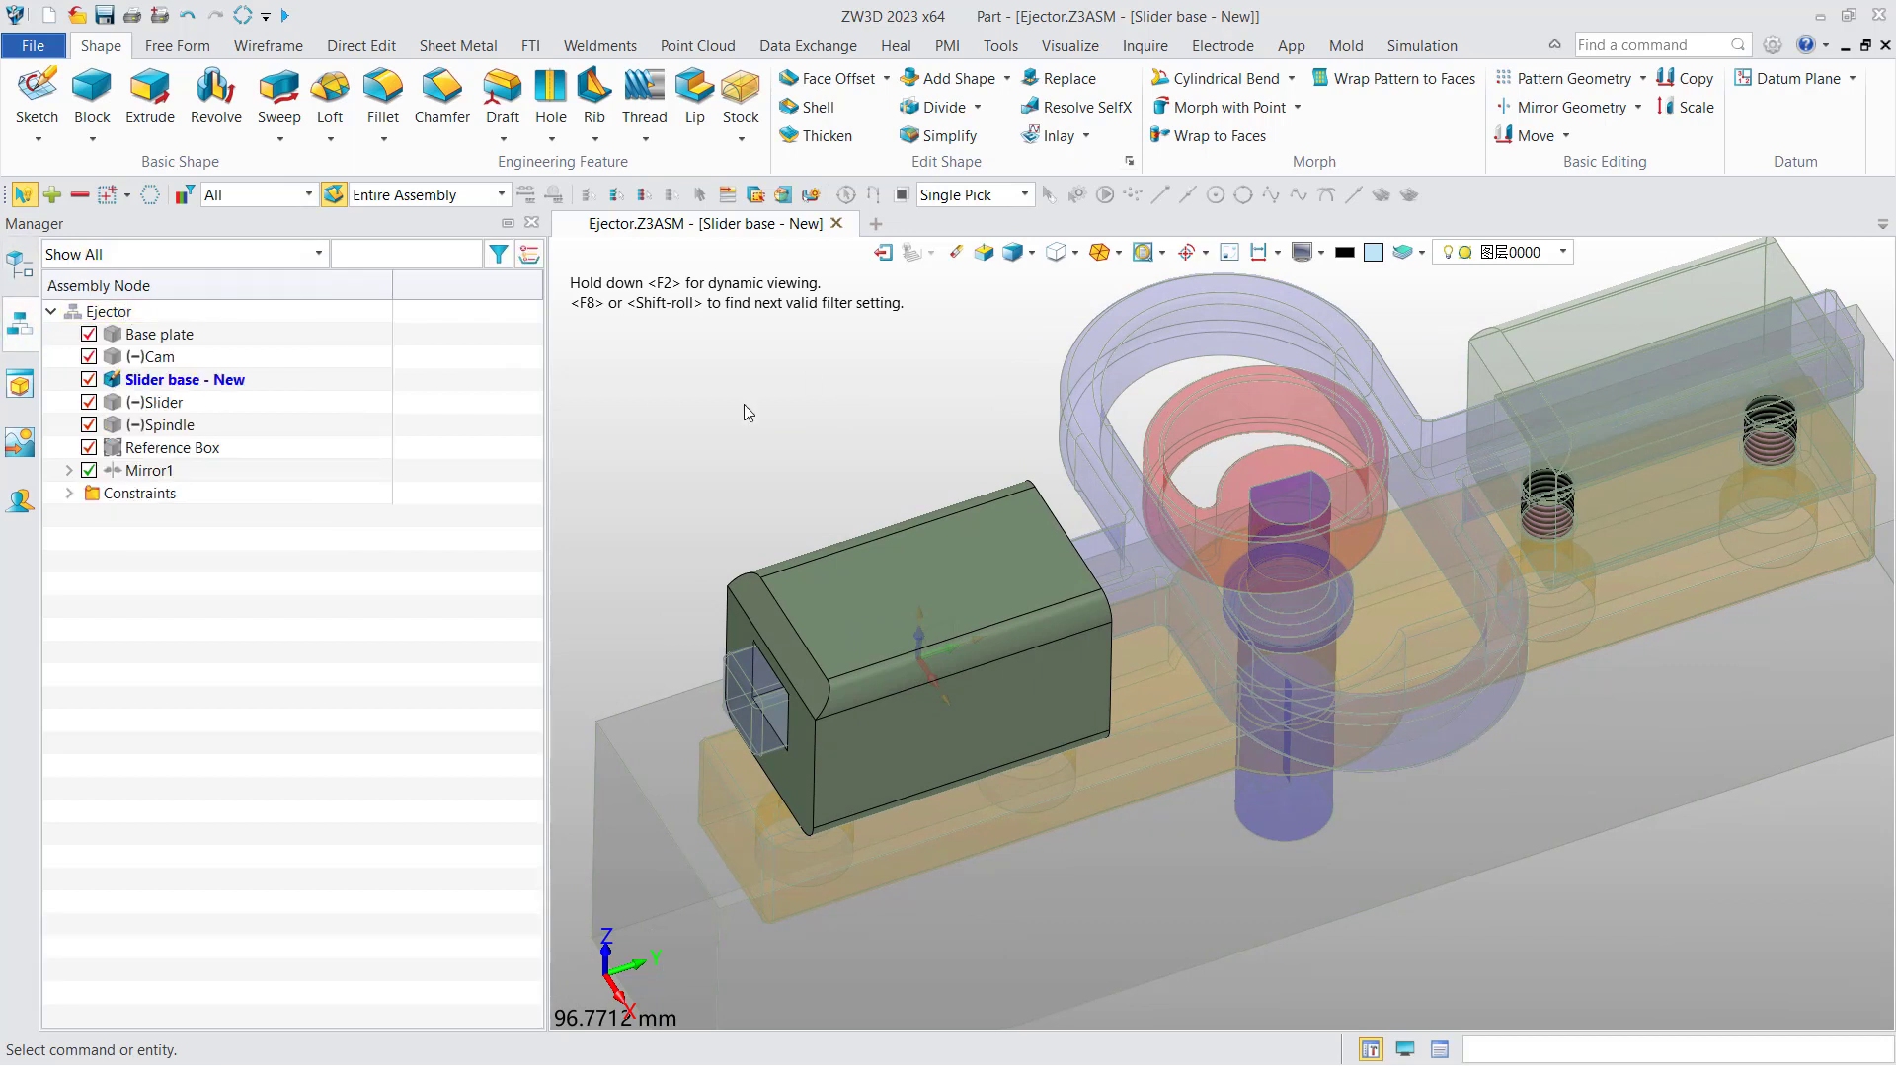
pyautogui.click(886, 259)
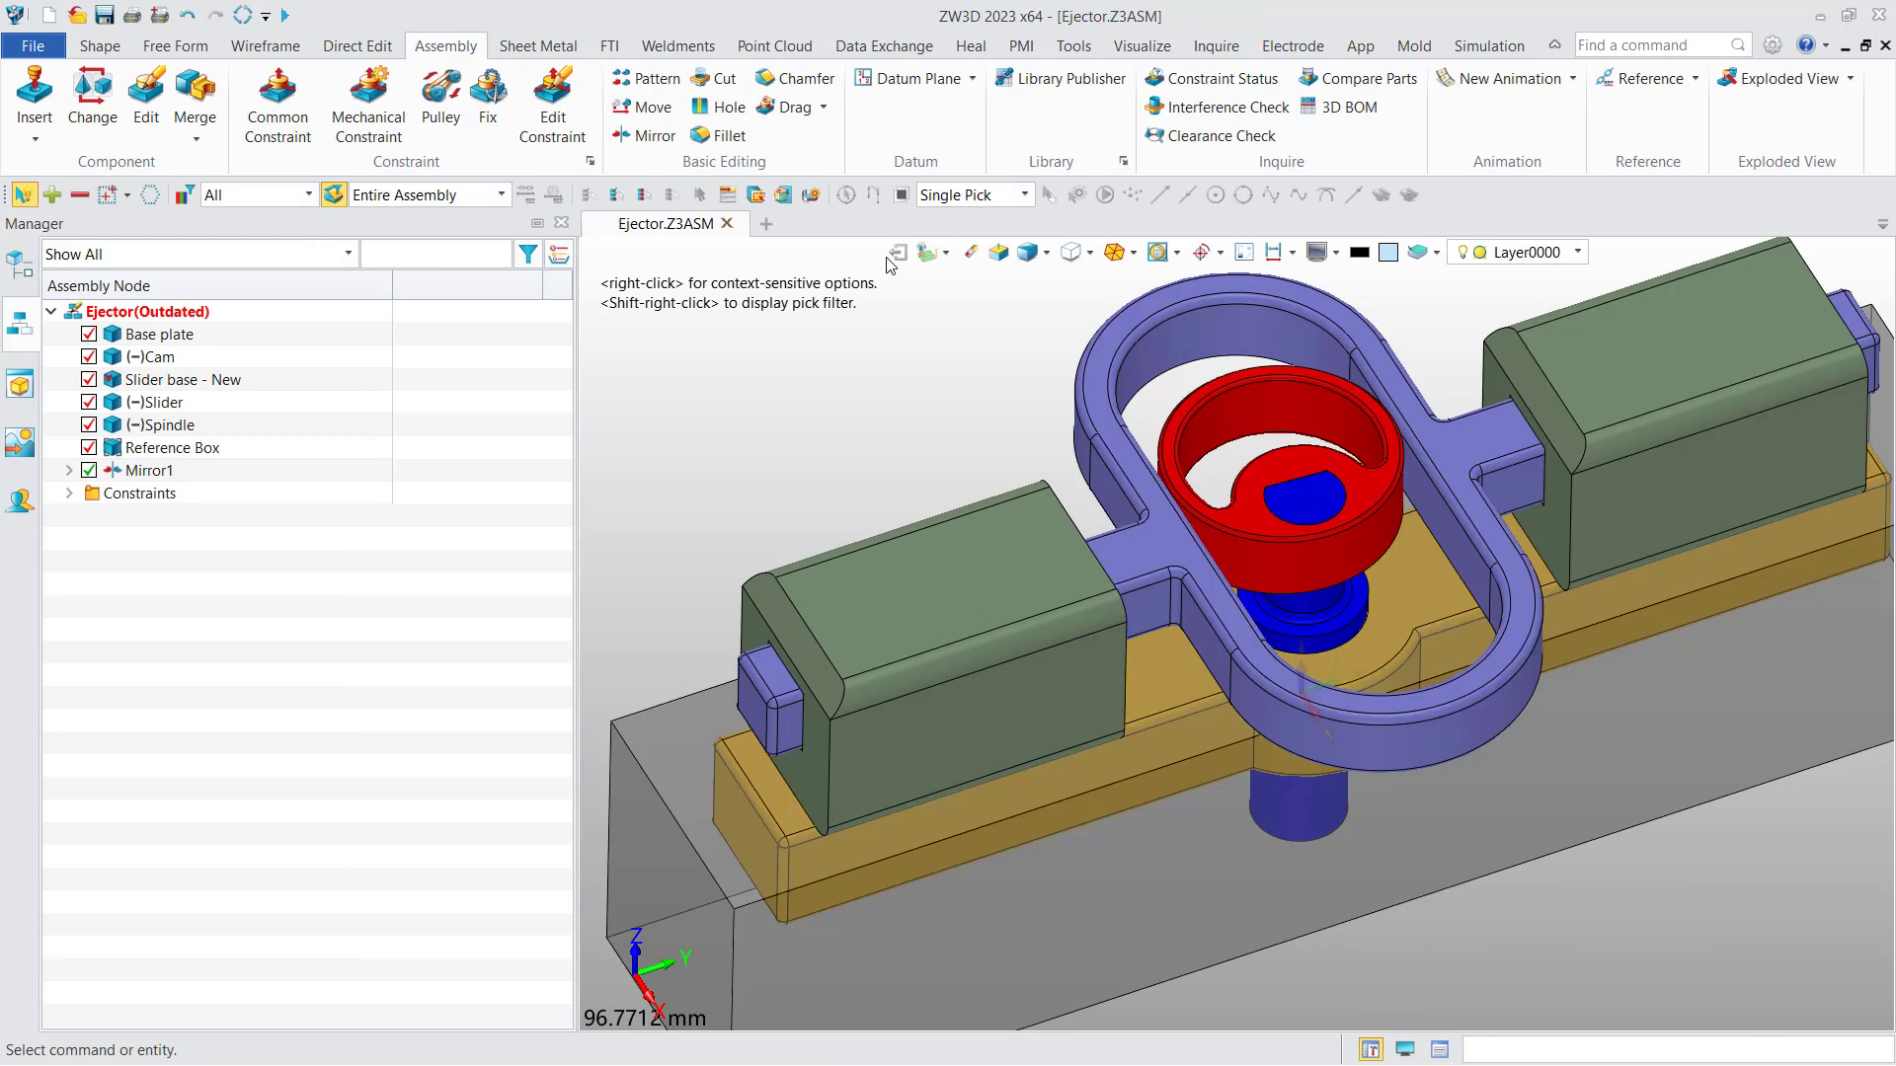
pyautogui.moveTo(815, 436); pyautogui.dragTo(835, 418, button='middle')
pyautogui.scroll(-2, 835, 417)
pyautogui.scroll(-1, 835, 418)
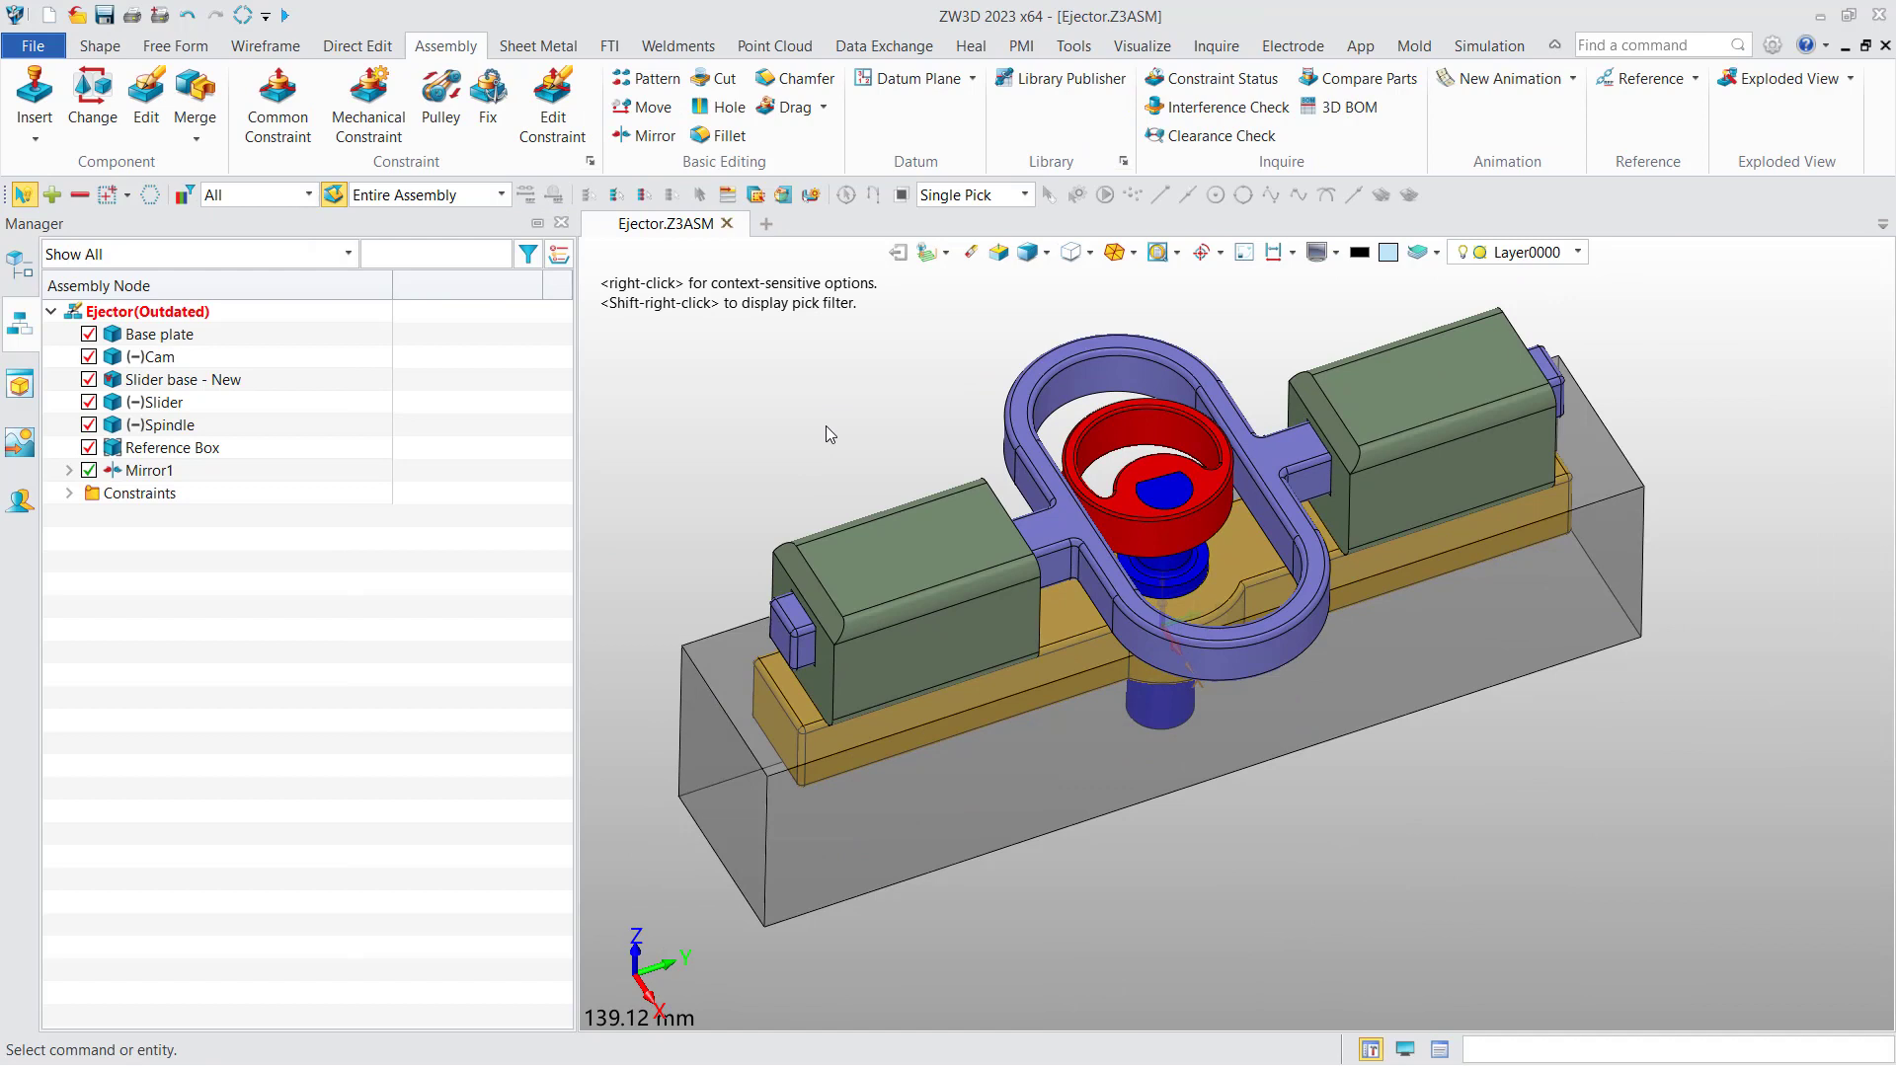
pyautogui.rightClick(440, 376)
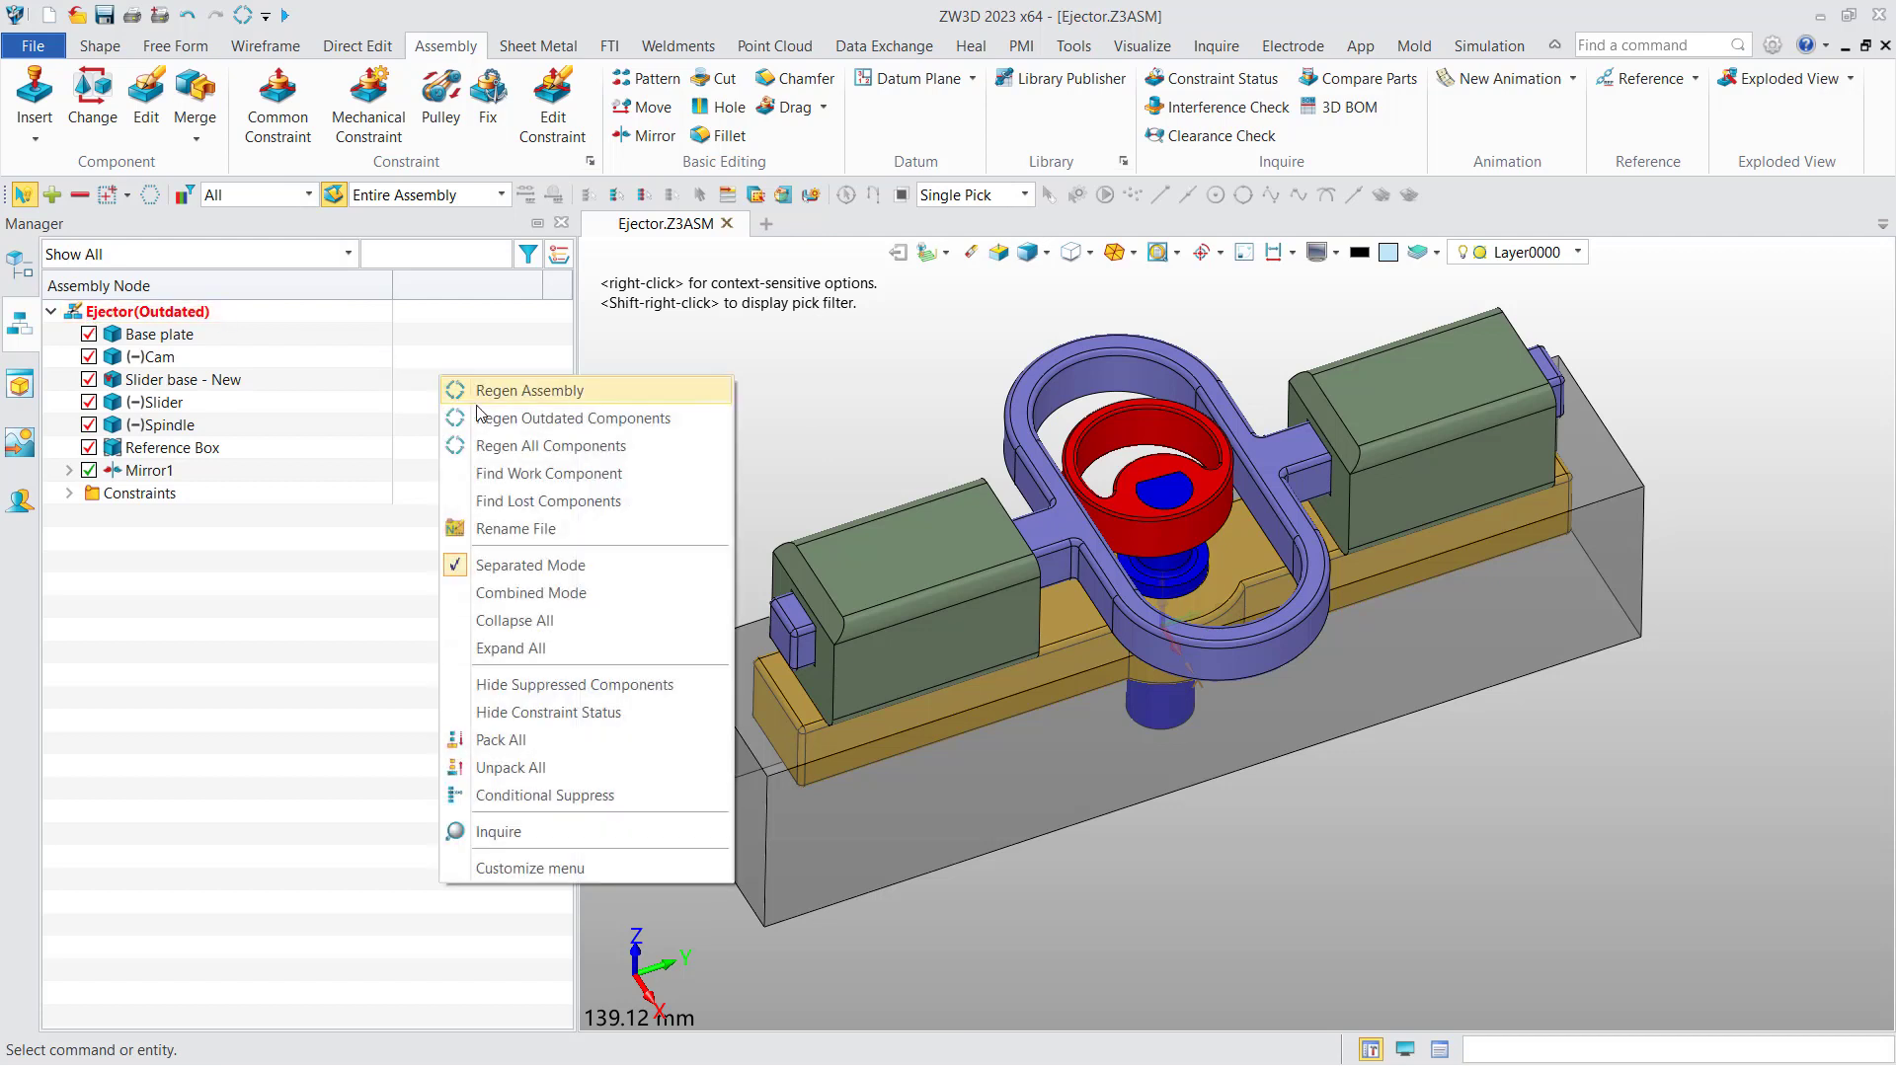
pyautogui.click(660, 420)
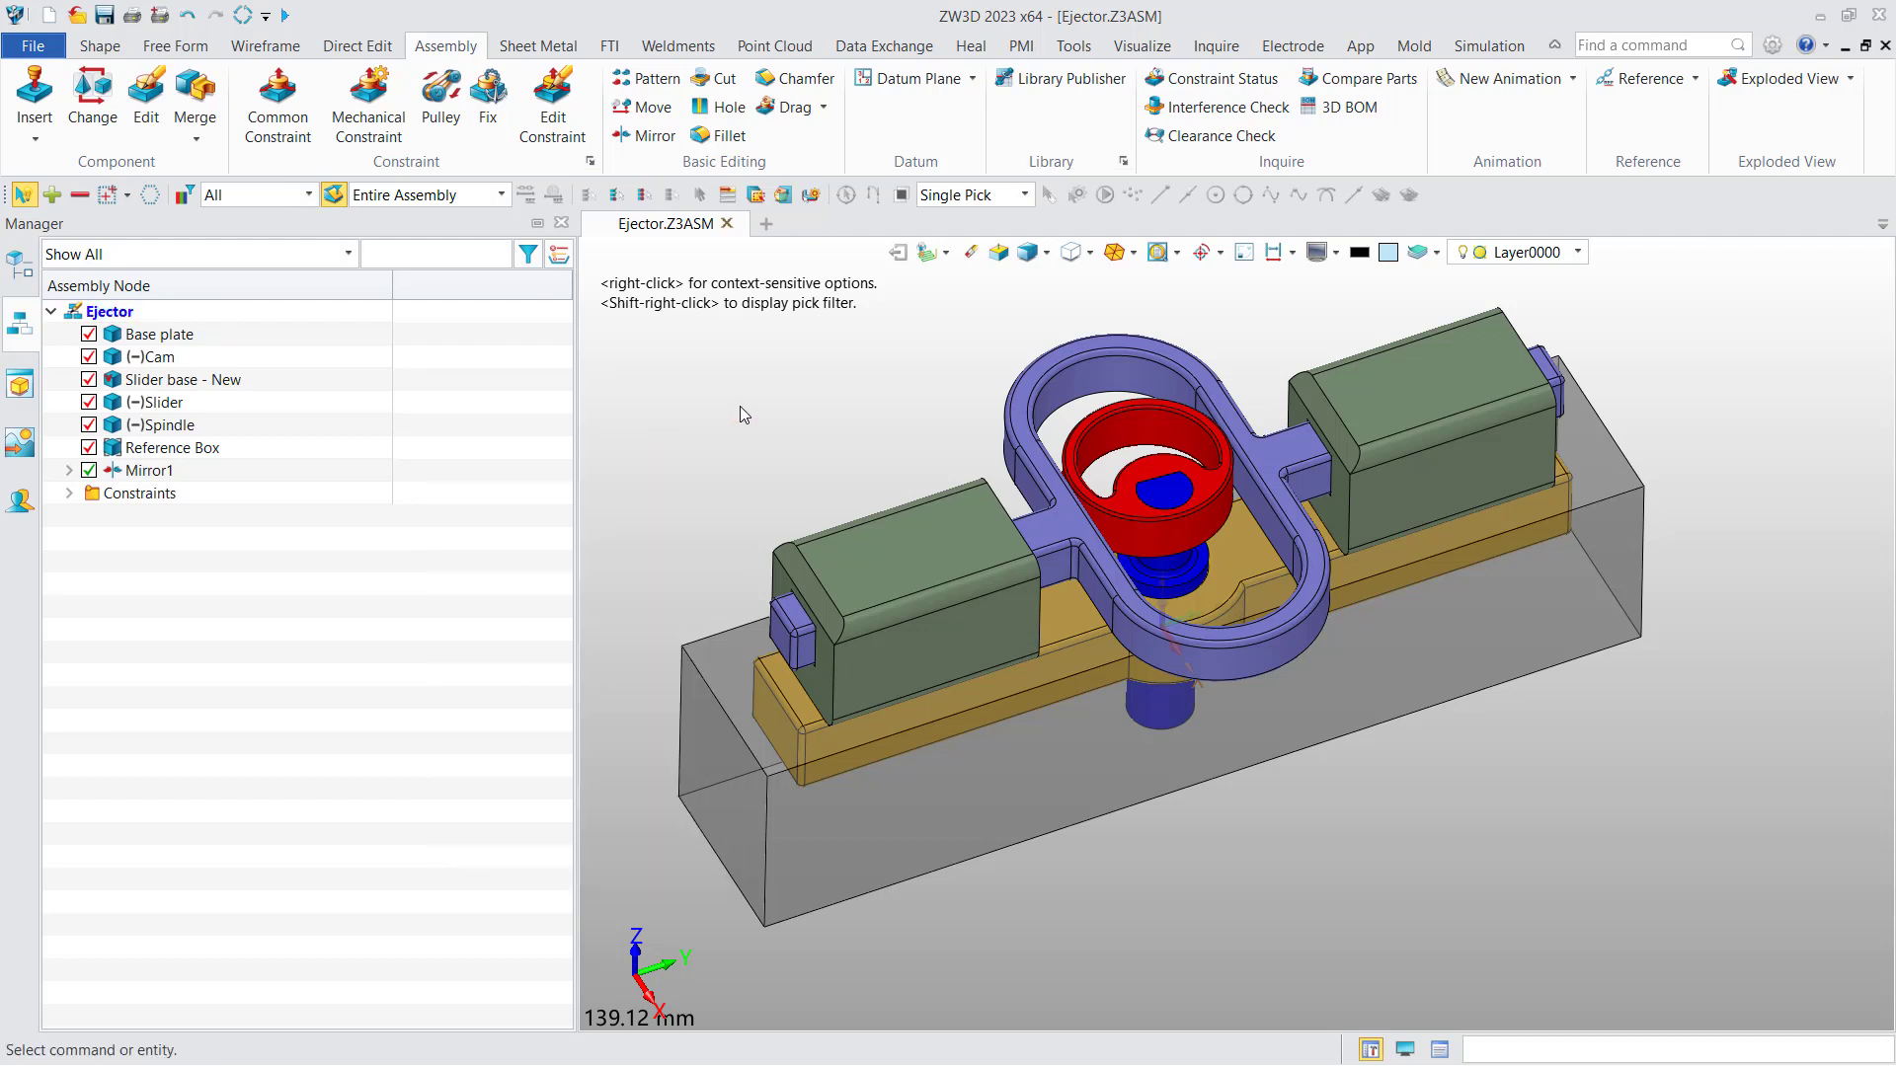
# Step: Open the Slider component from the assembly as a separate part file
pyautogui.rightClick(1031, 407)
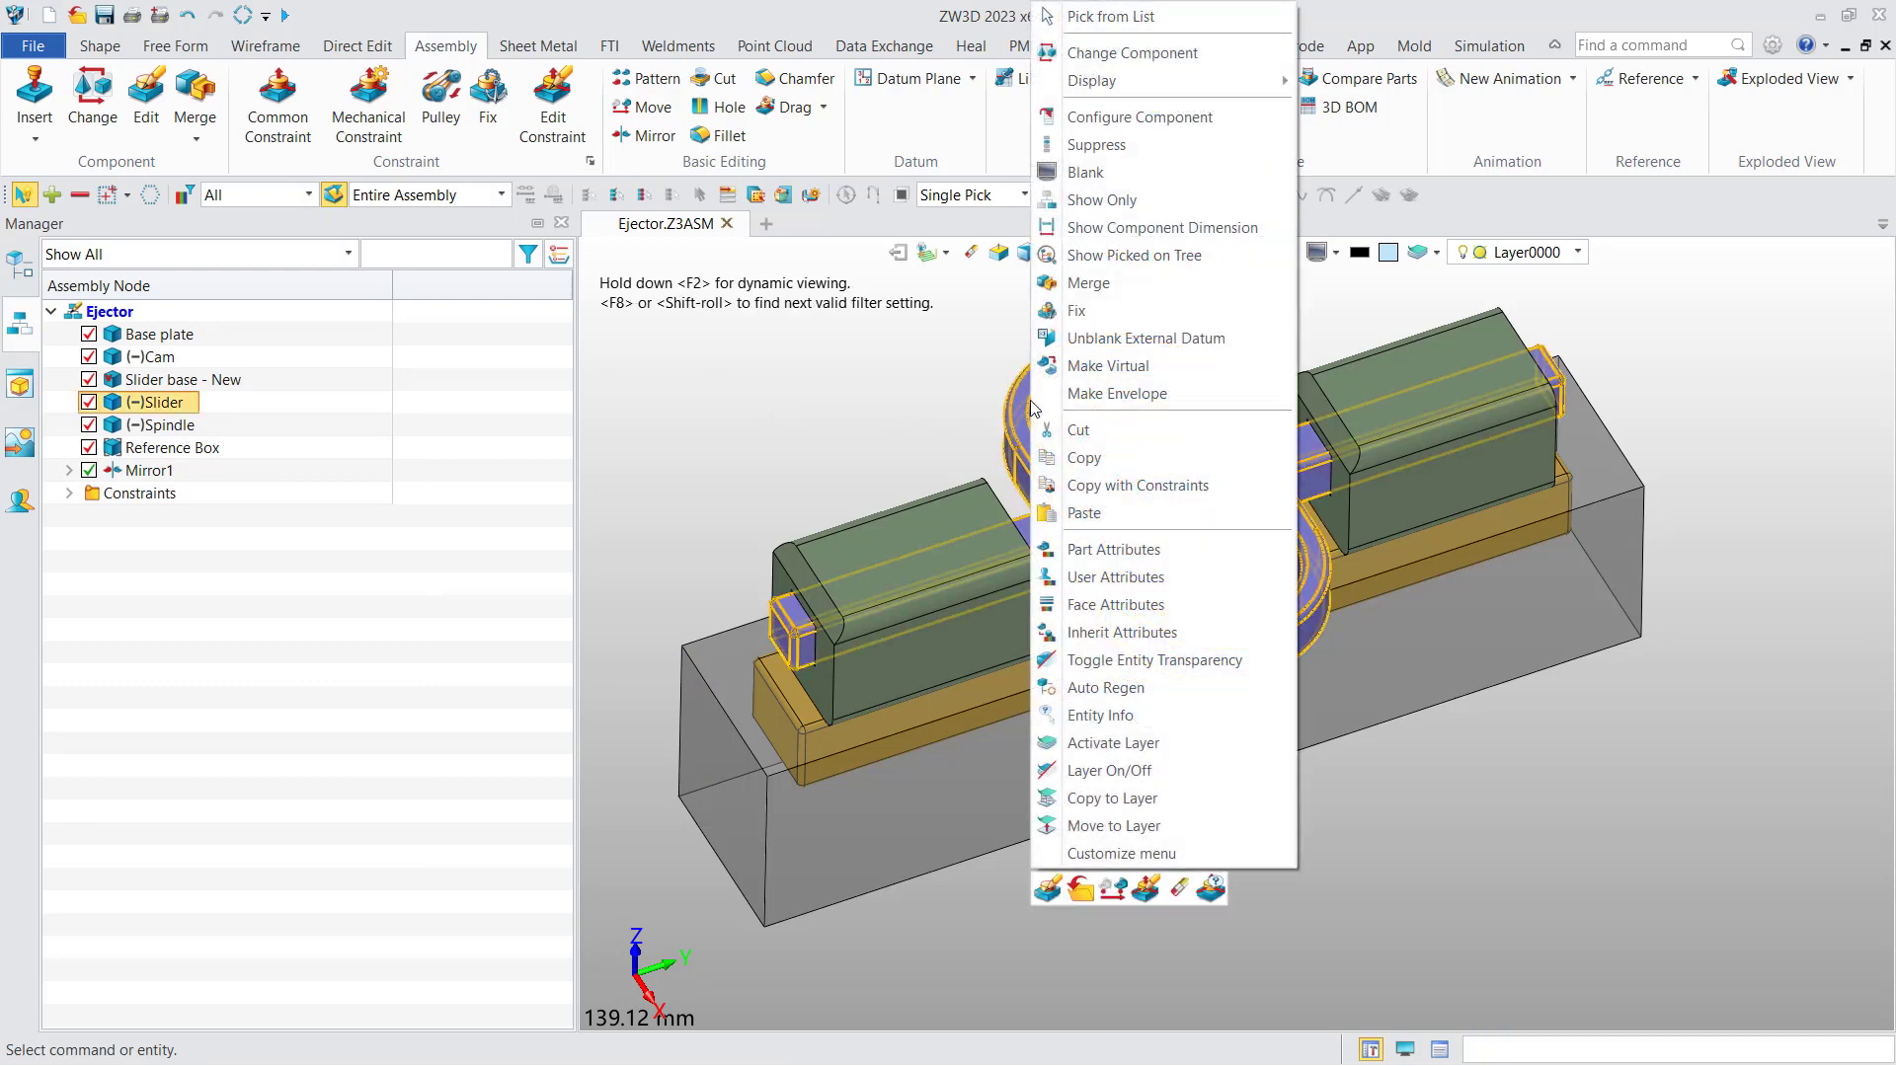
pyautogui.click(1078, 894)
pyautogui.moveTo(870, 531); pyautogui.dragTo(758, 510, button='middle')
pyautogui.moveTo(758, 509); pyautogui.dragTo(791, 543, button='right')
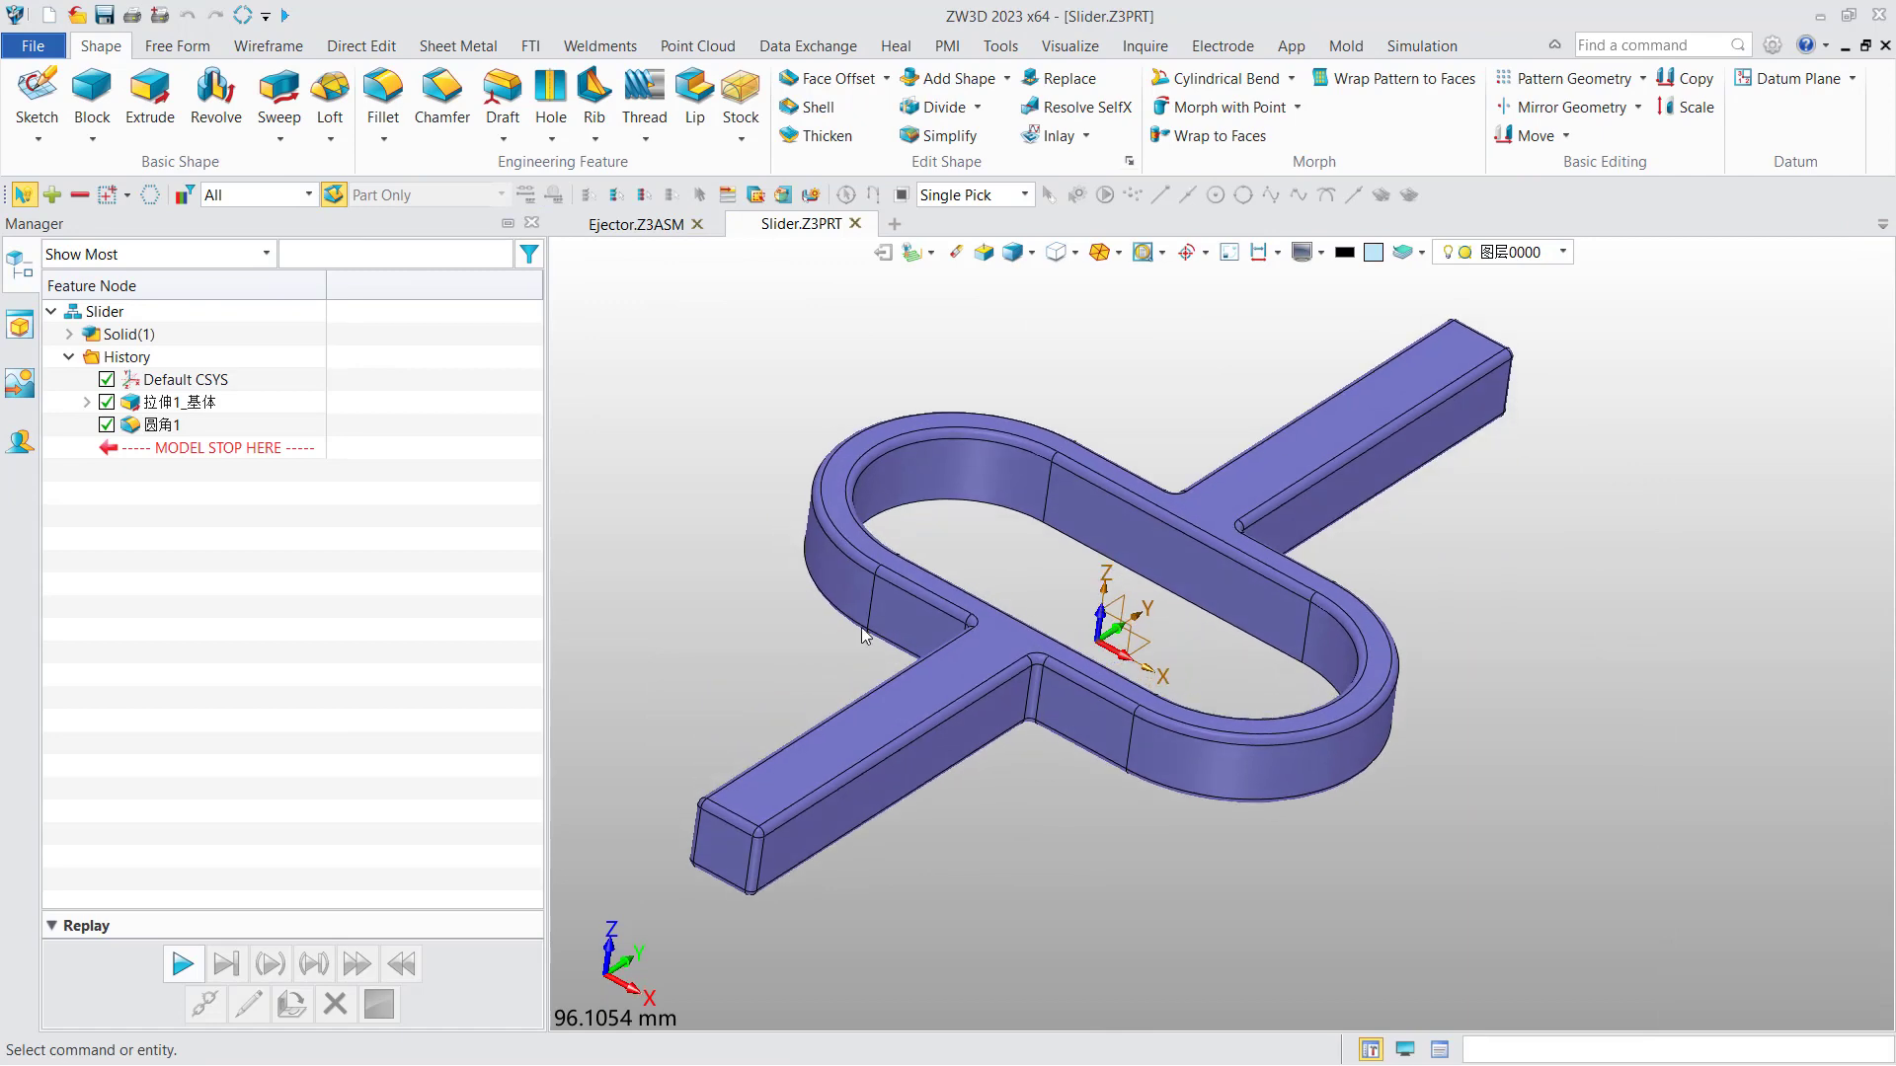
# Step: Redefine the slider's edge fillet feature with a radius of 0.8 mm
pyautogui.click(176, 429)
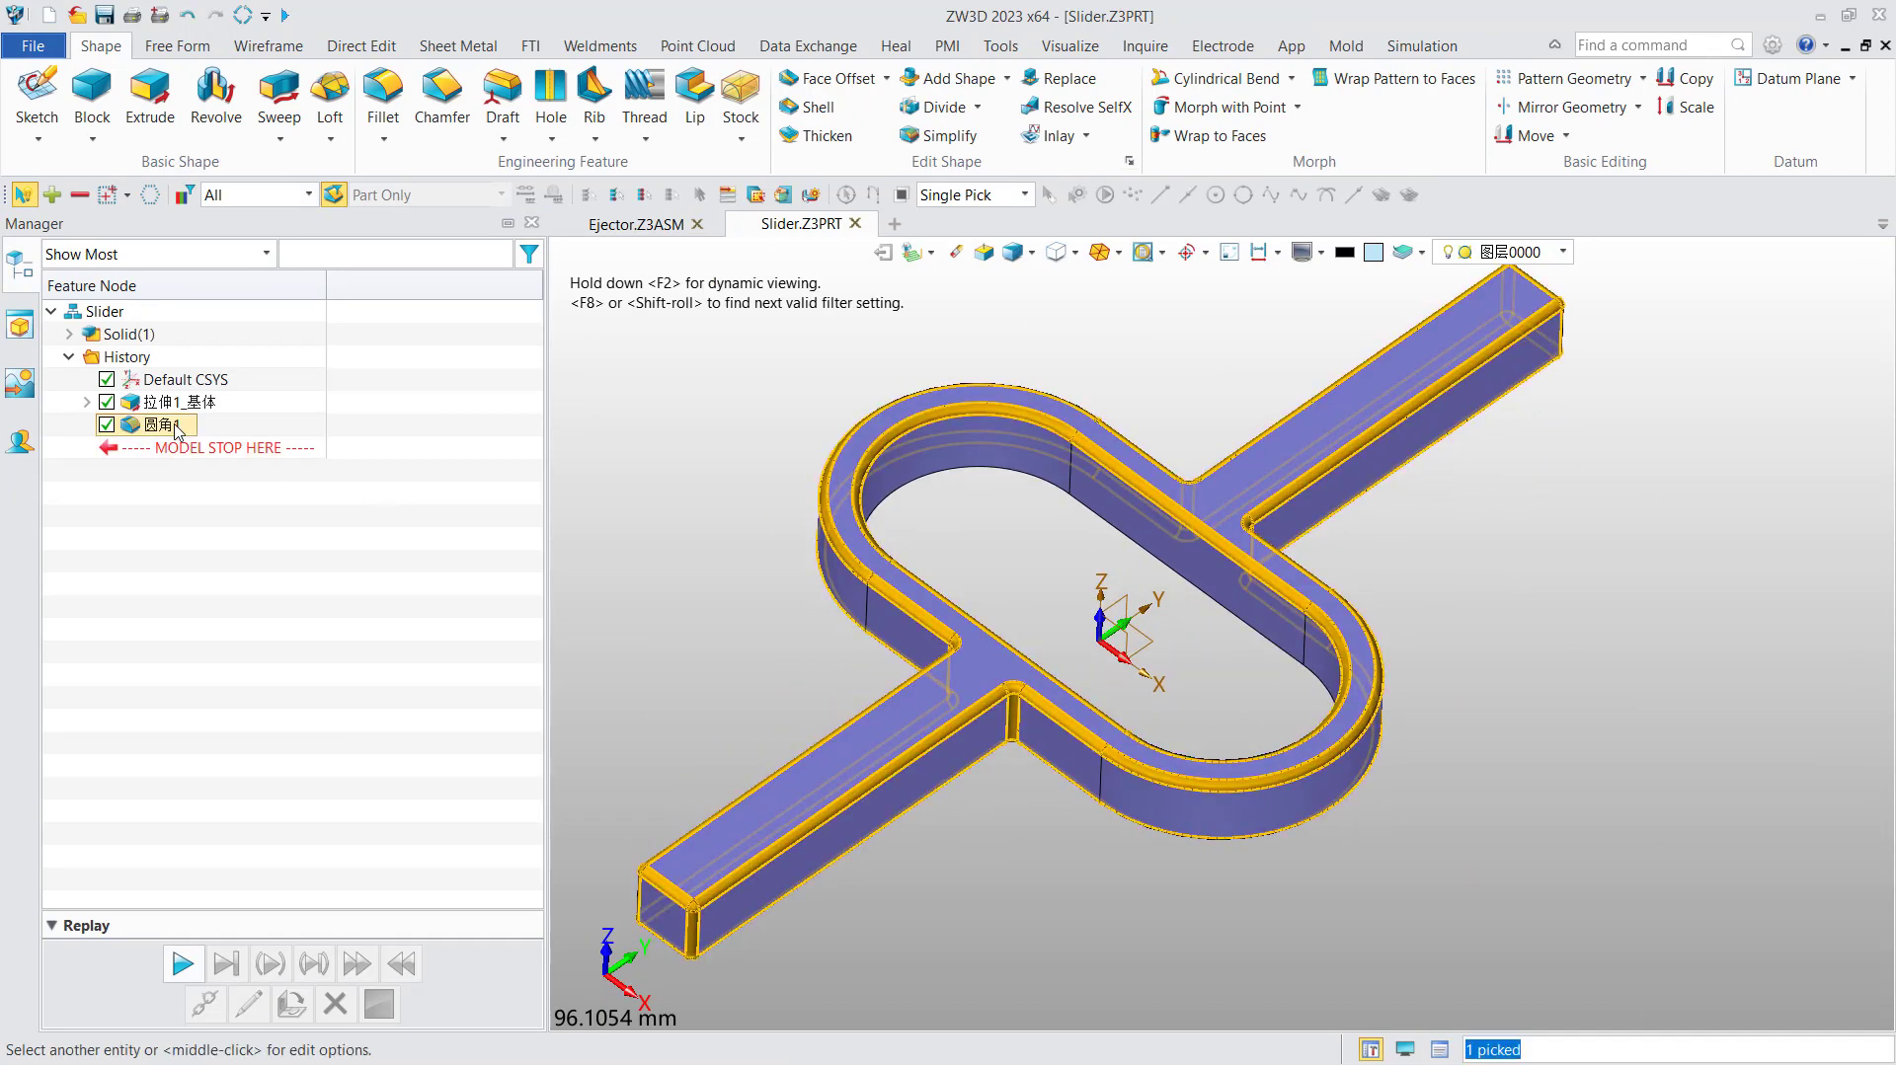
pyautogui.doubleClick(175, 430)
pyautogui.click(246, 405)
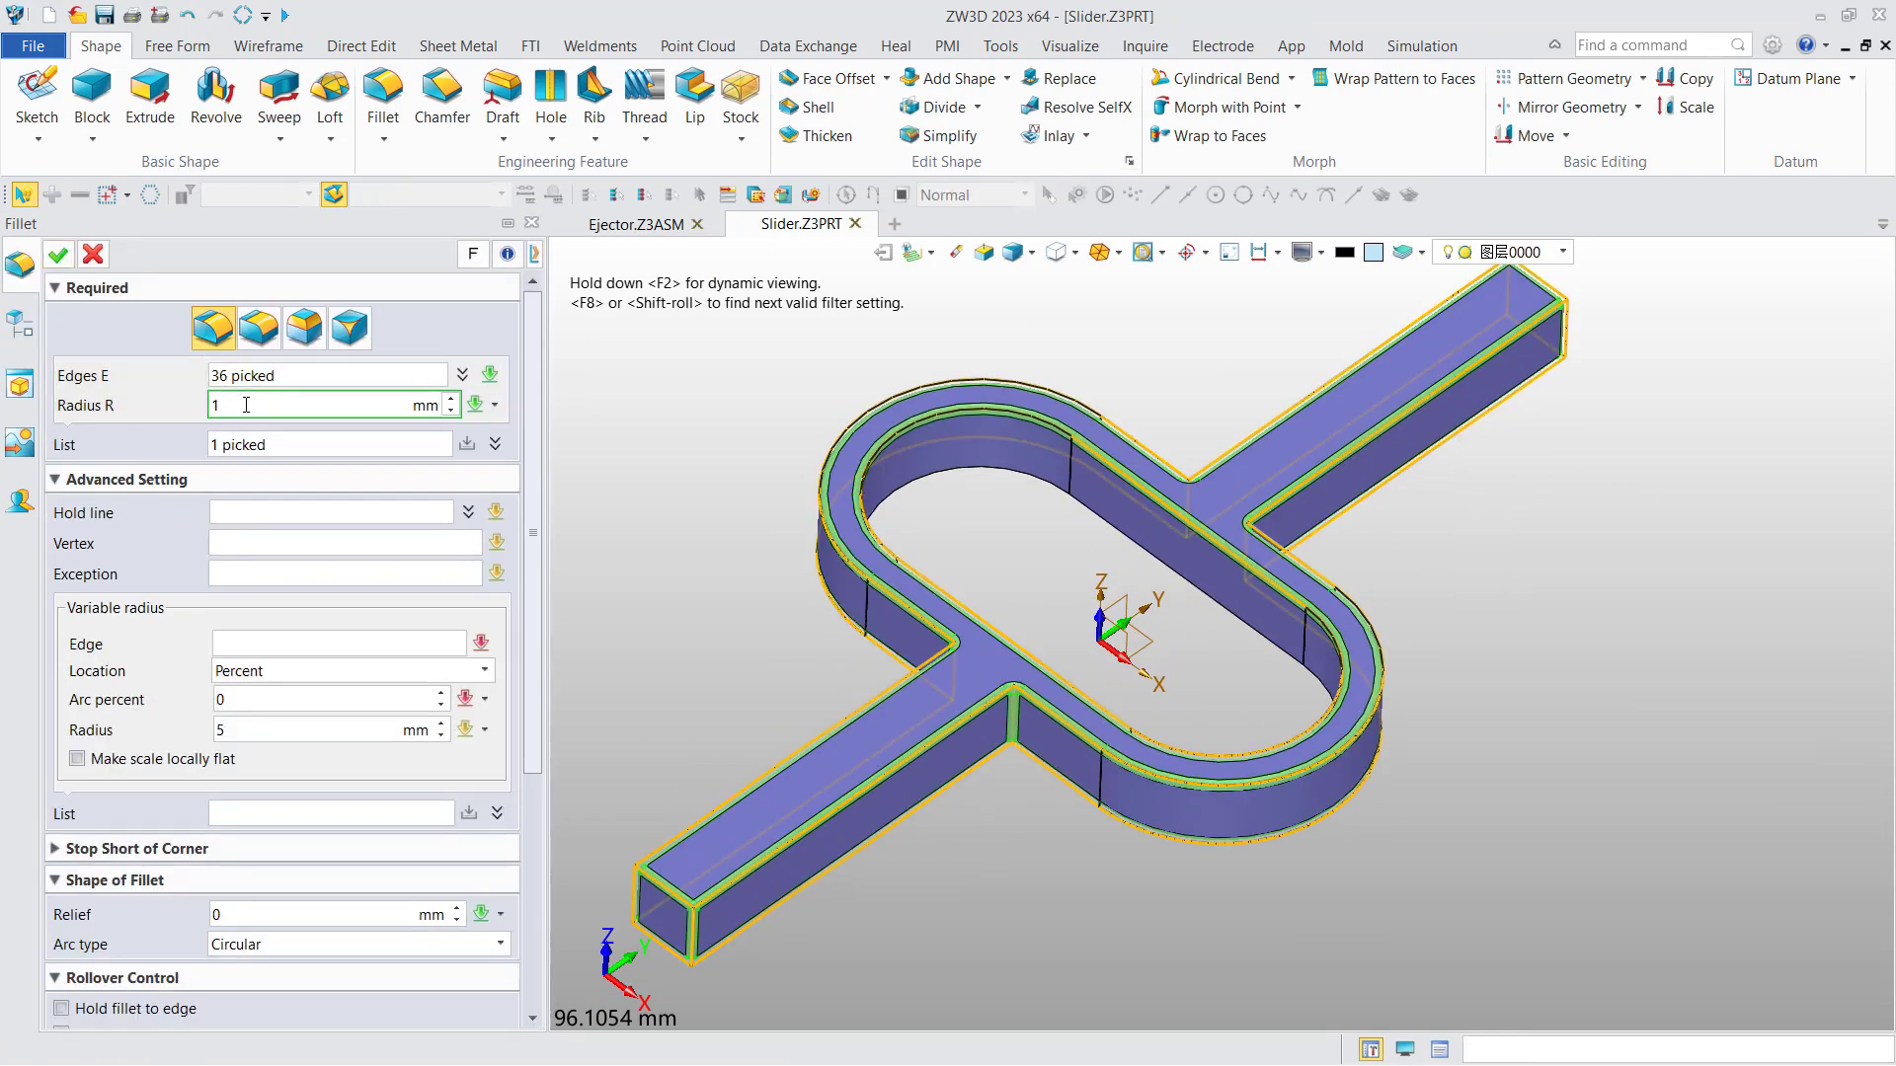
pyautogui.press('BackSpace')
pyautogui.write('0.')
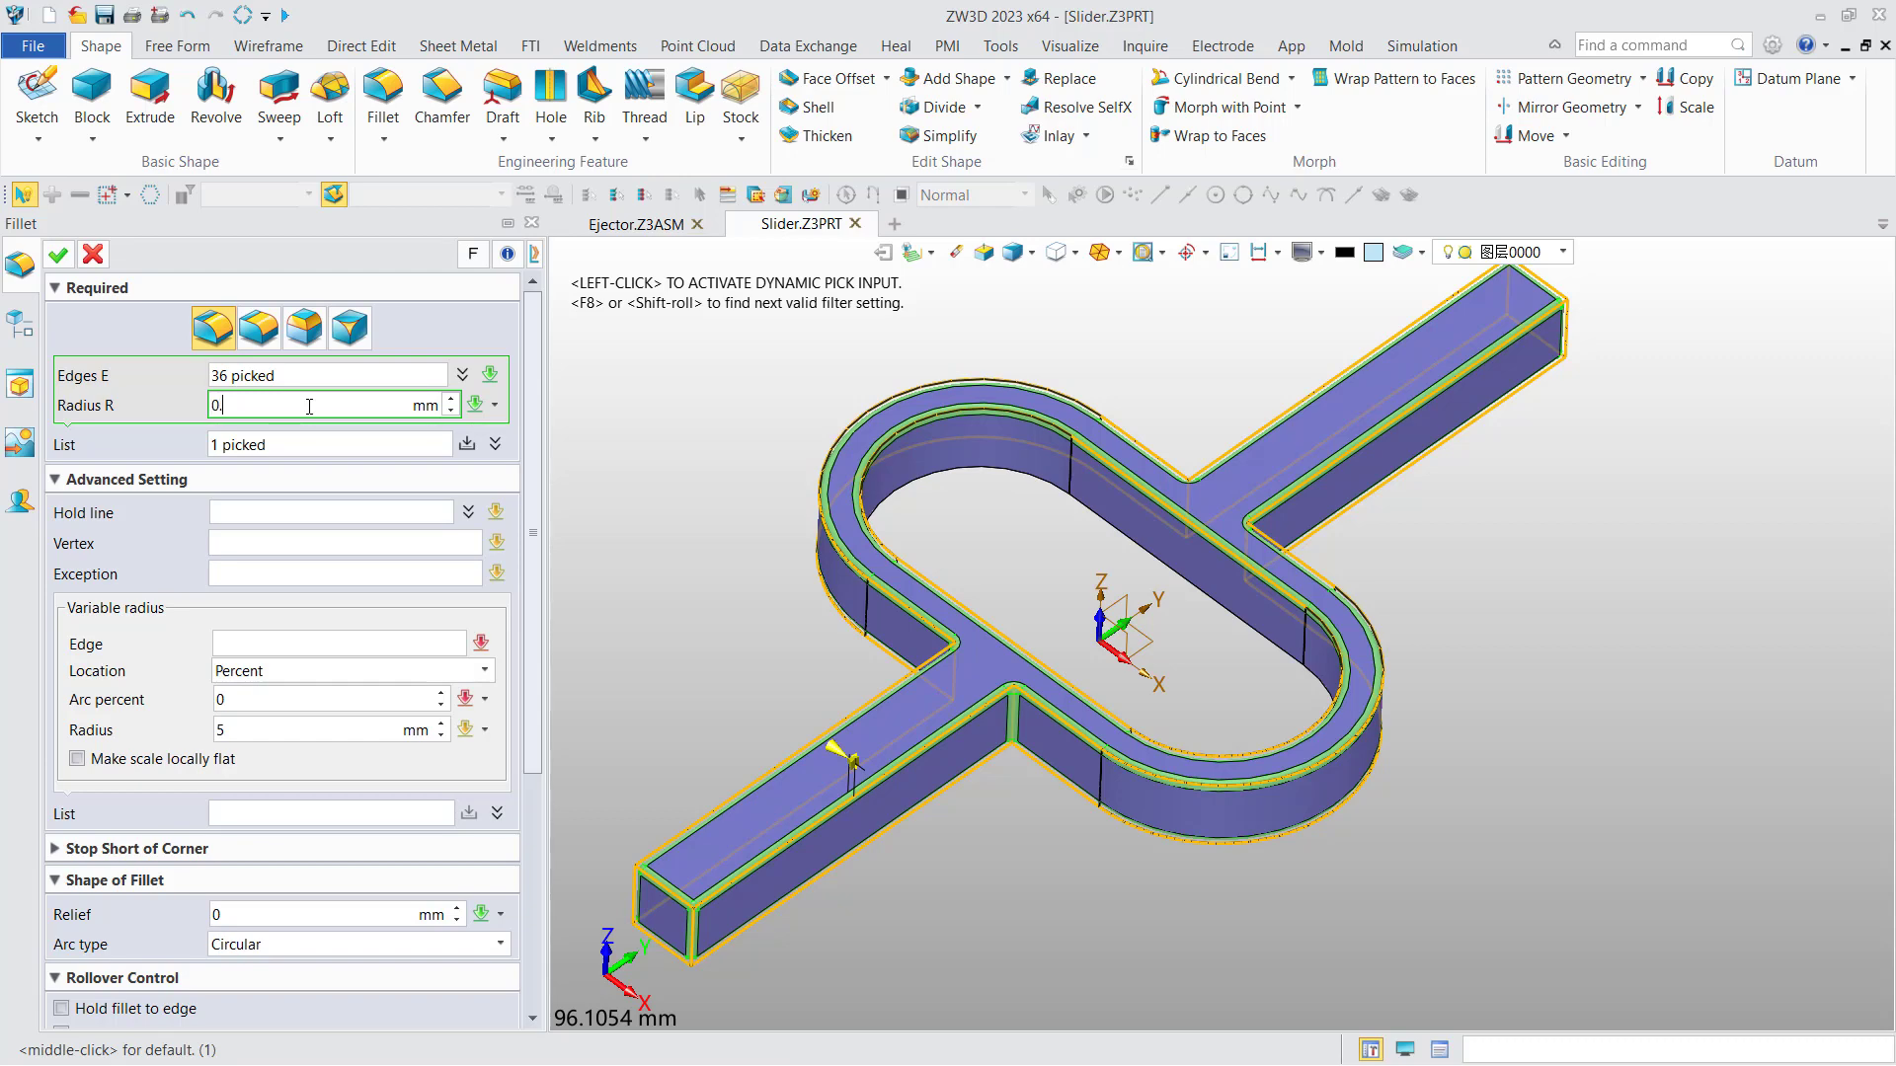
pyautogui.write('5')
pyautogui.click(60, 255)
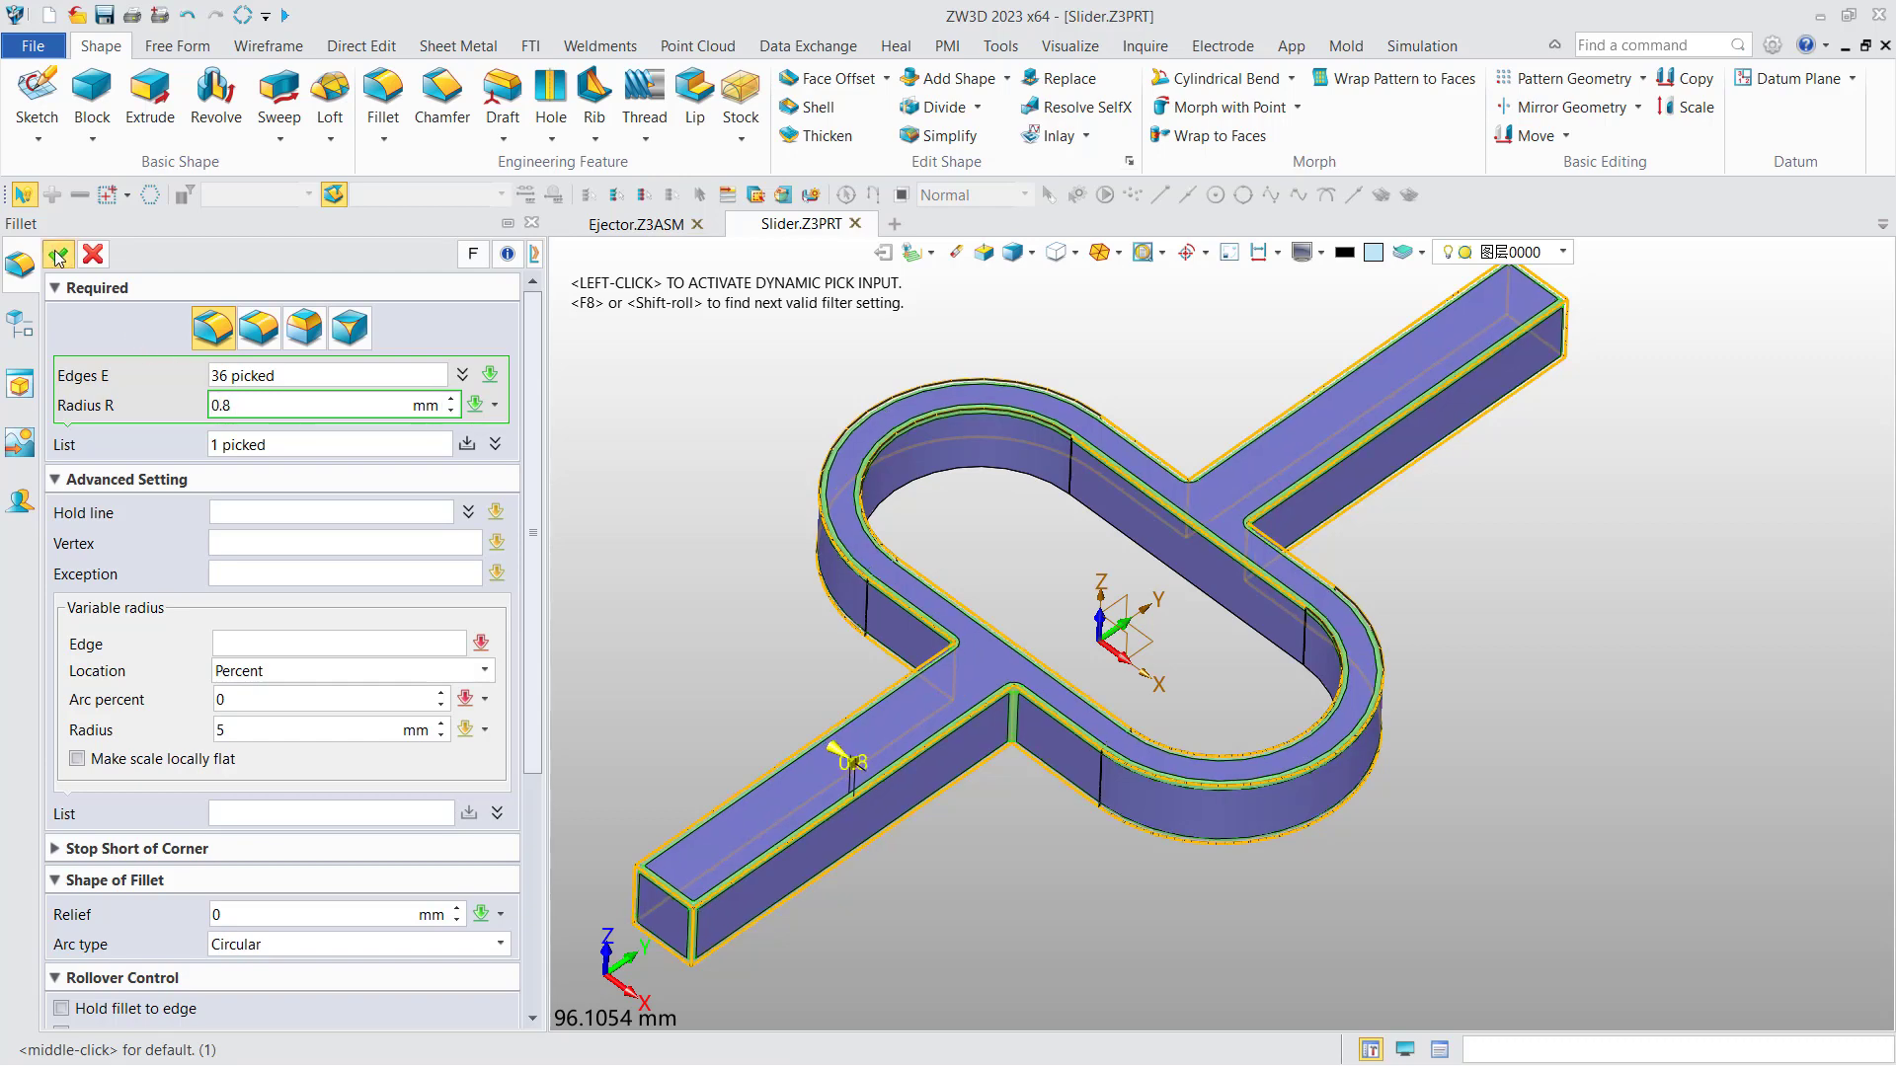
# Step: Close Slider.Z3PRT with its changes saved and regenerate the outdated components in the Ejector assembly
pyautogui.click(855, 224)
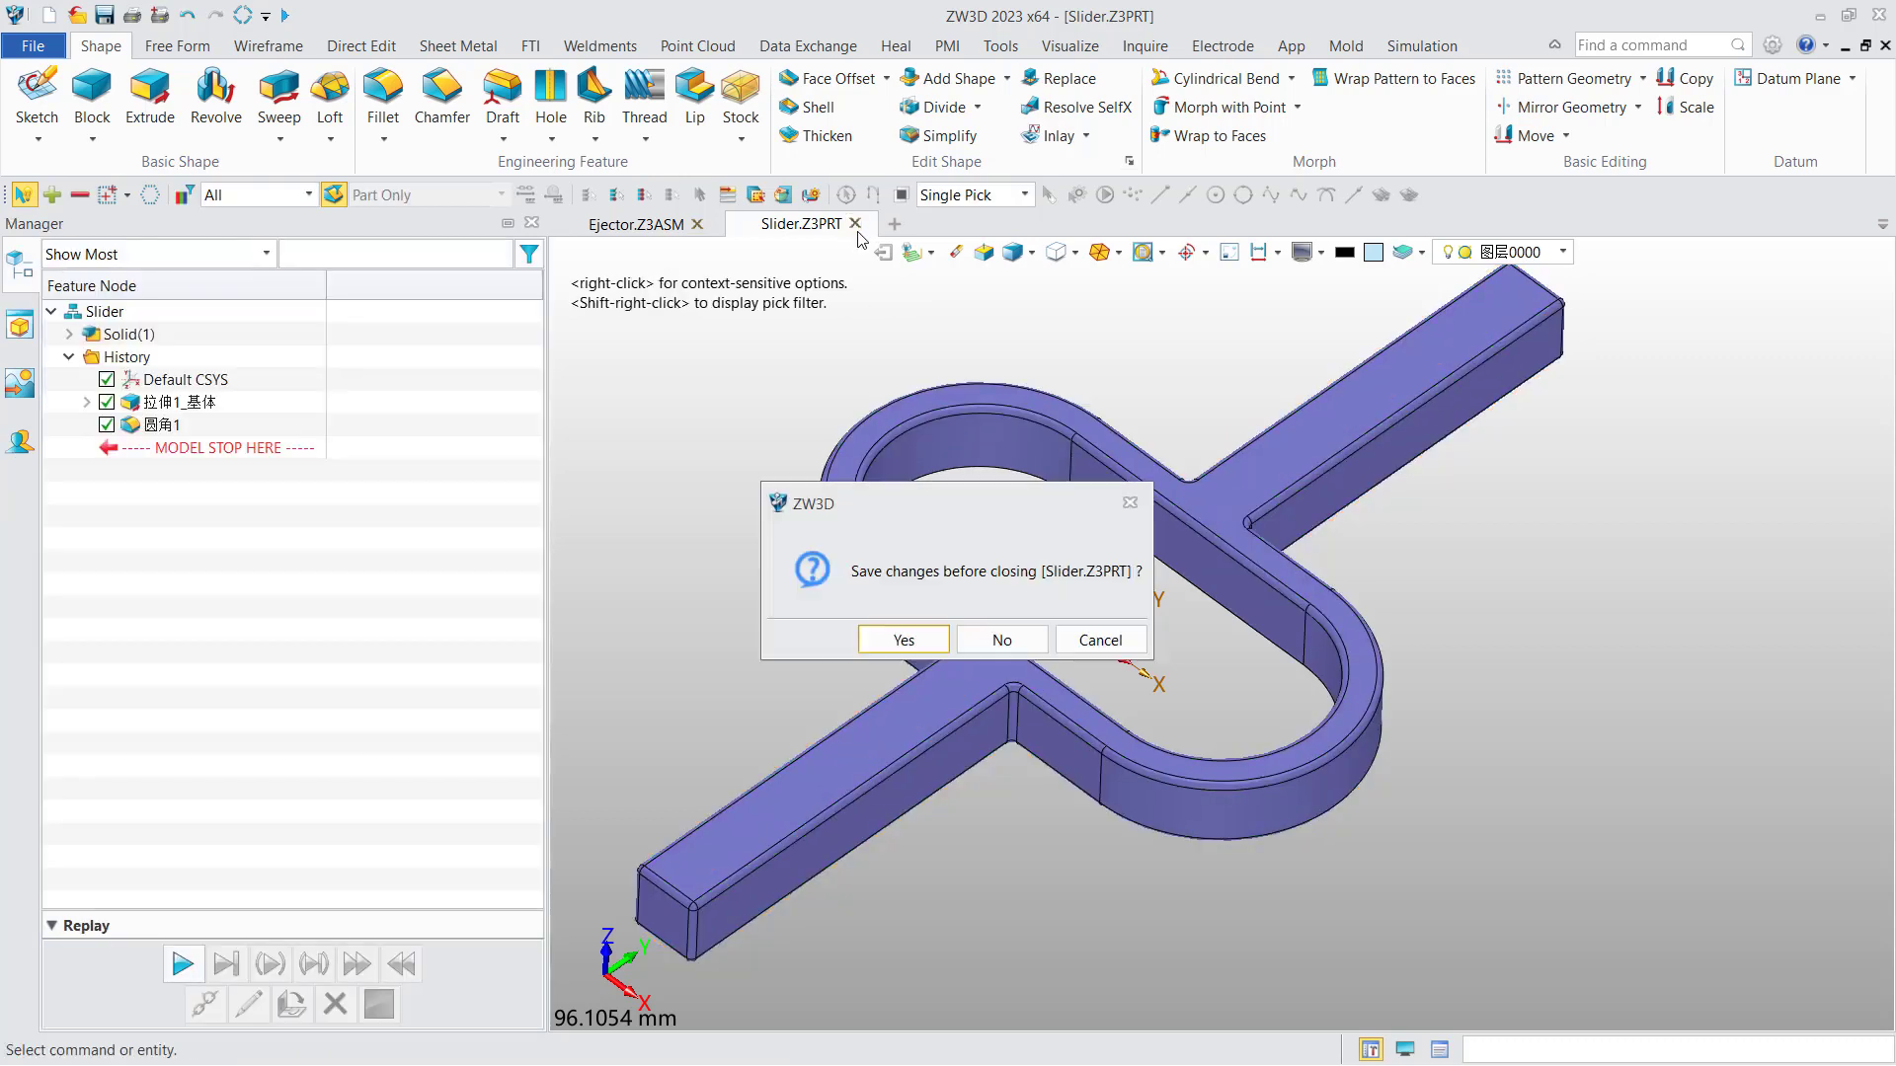
pyautogui.click(926, 636)
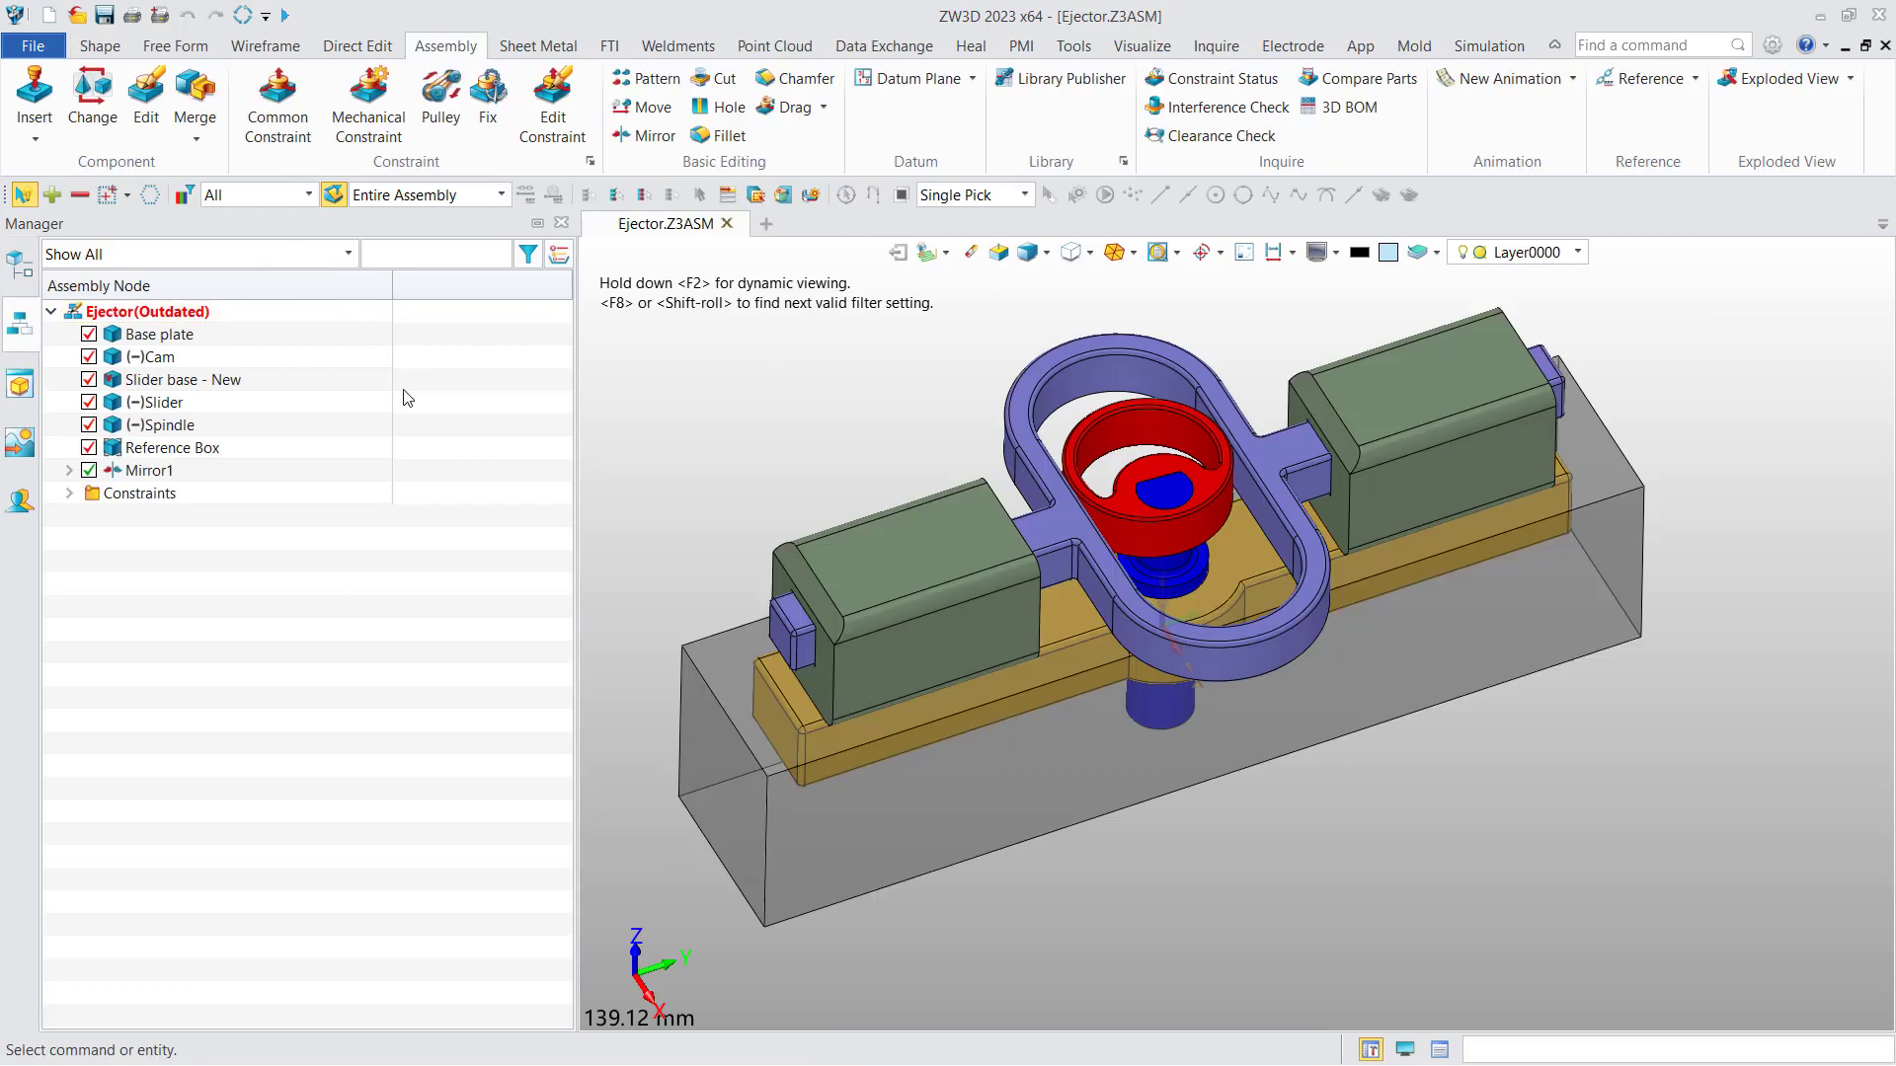
pyautogui.rightClick(442, 392)
pyautogui.click(506, 441)
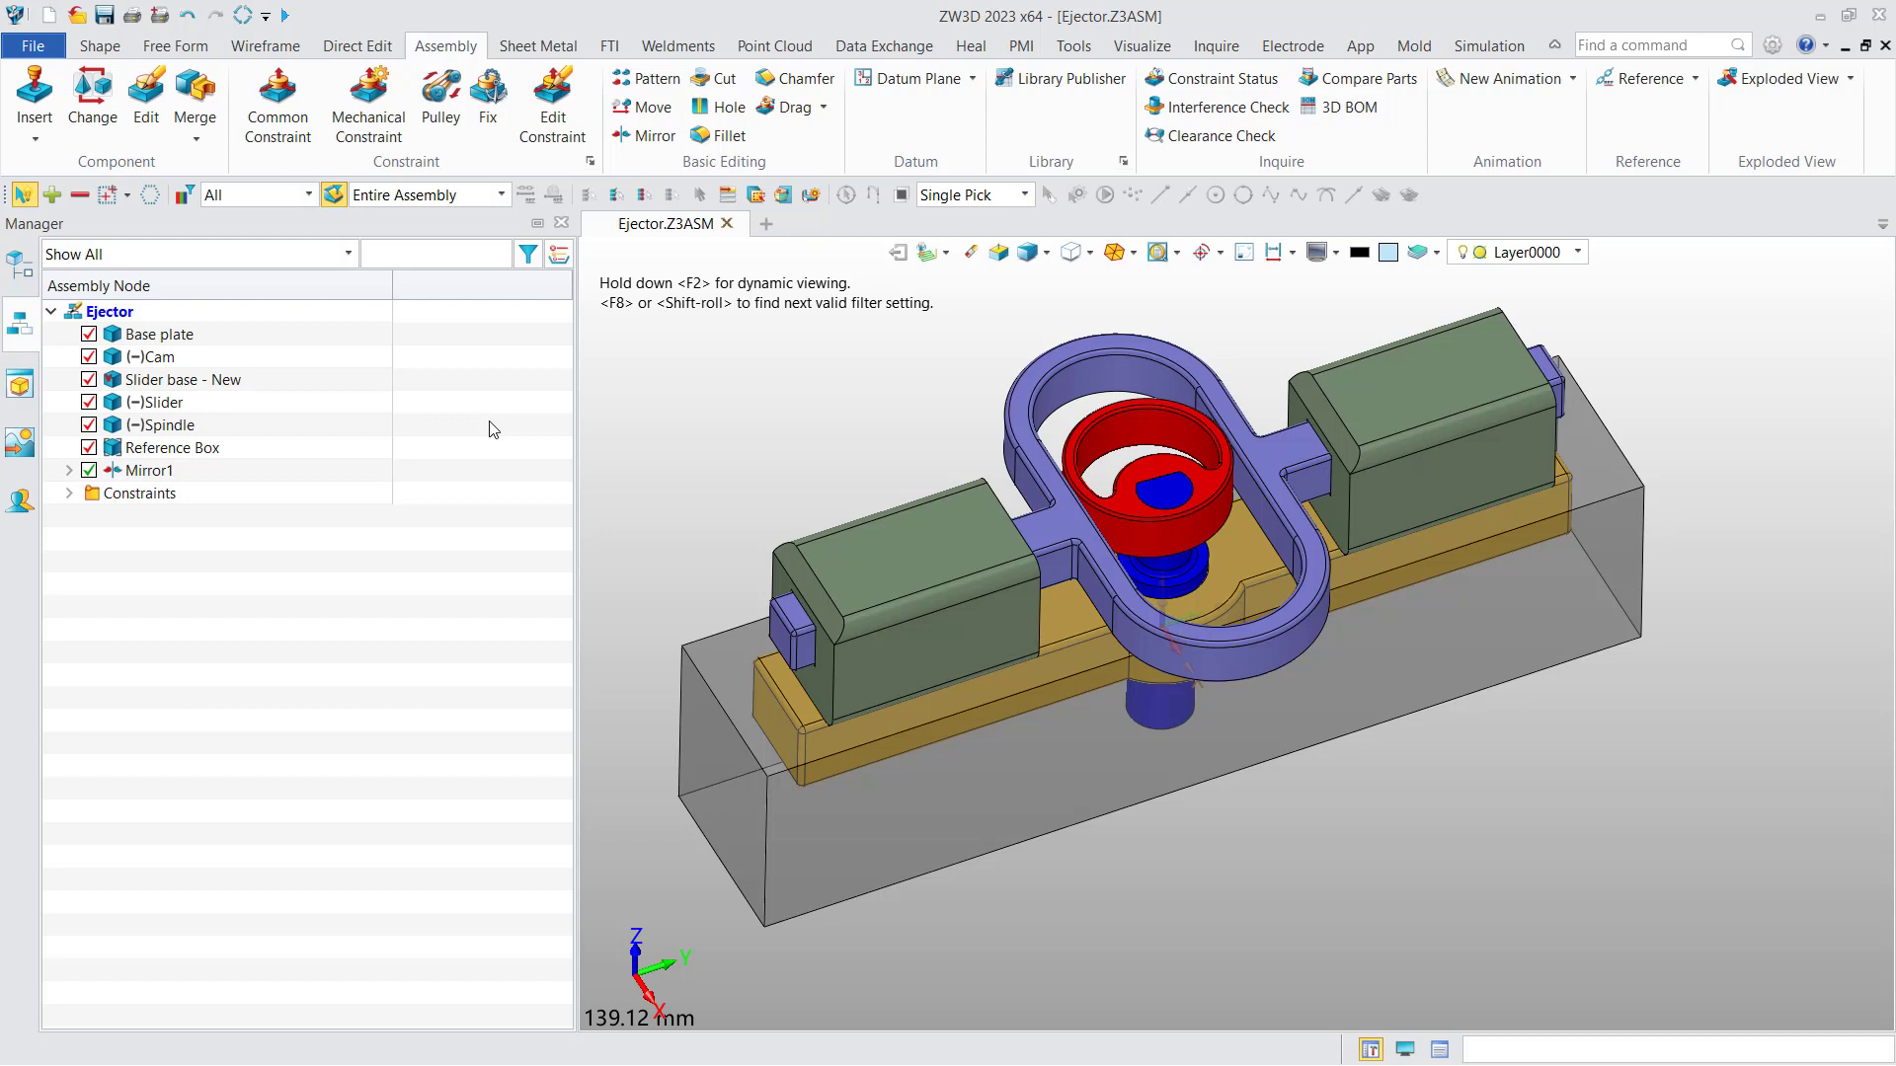
# Step: Regenerate all components of the Ejector assembly
pyautogui.rightClick(448, 378)
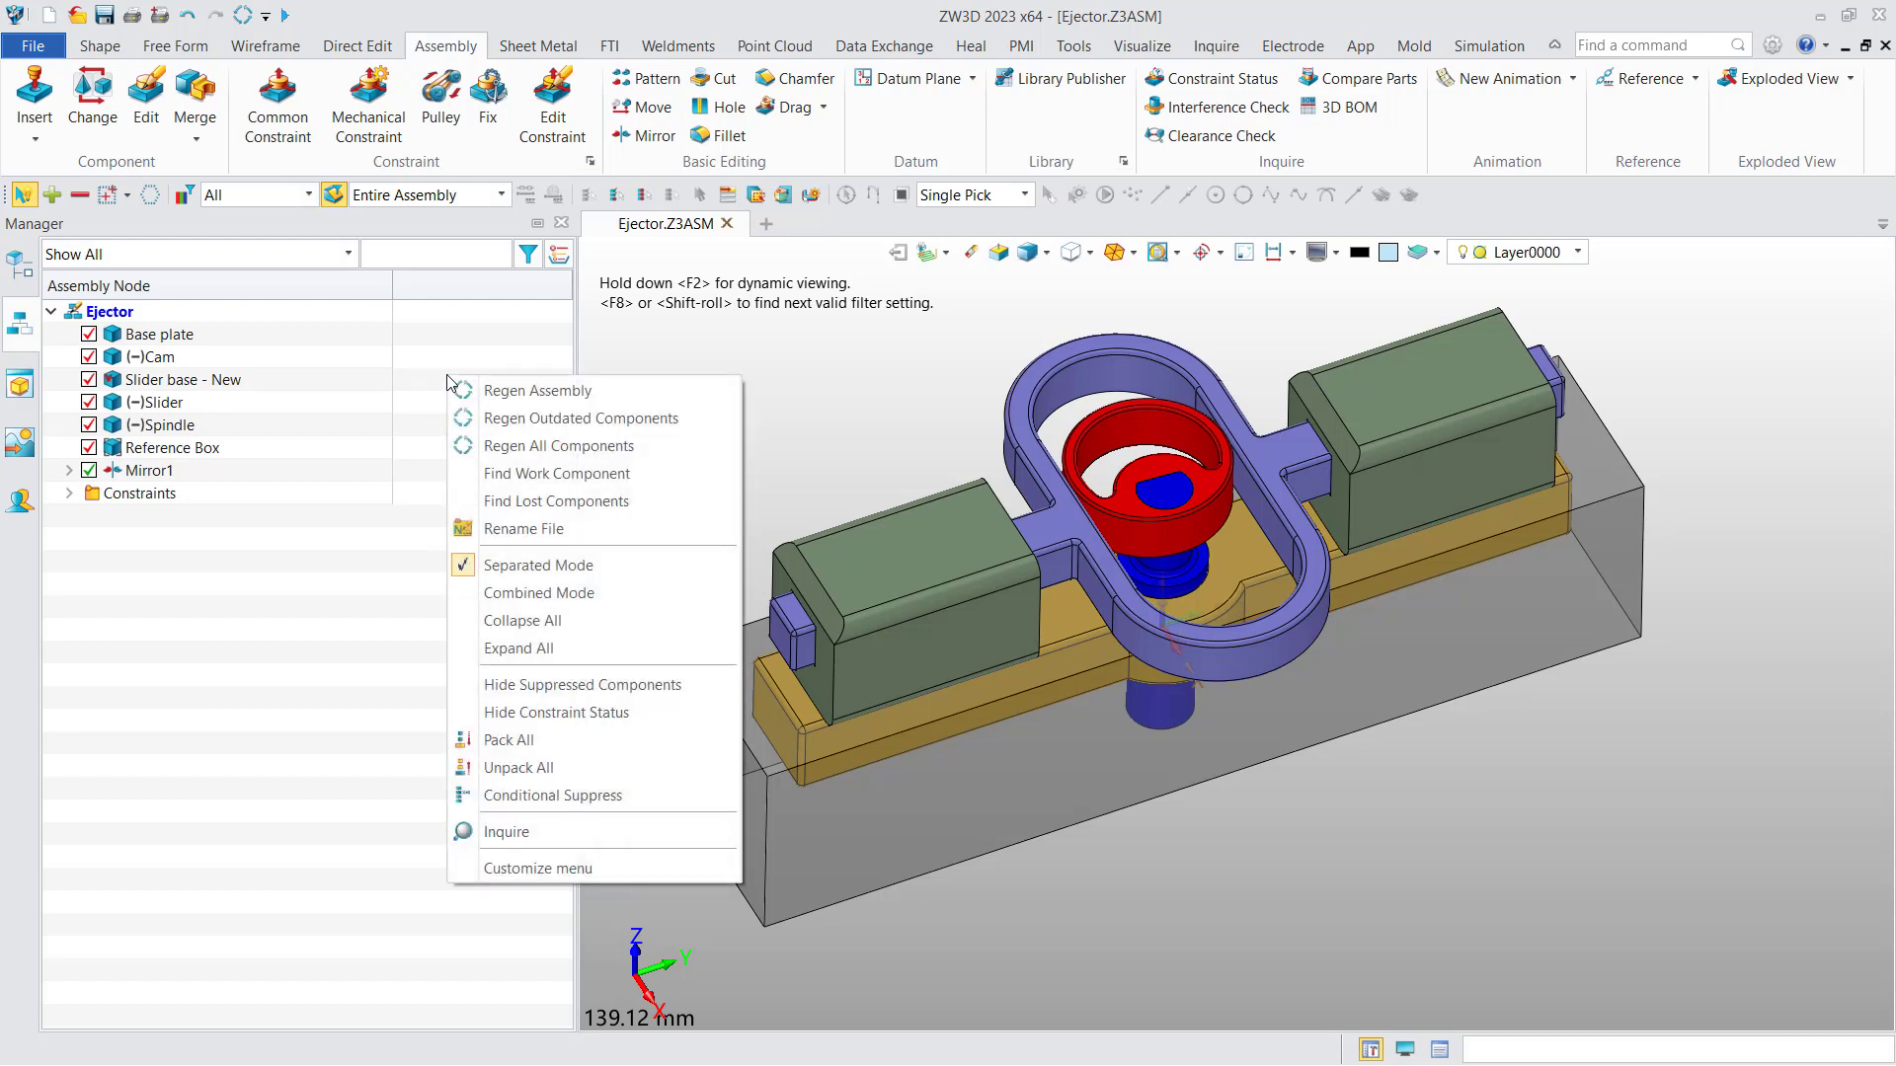
pyautogui.click(567, 447)
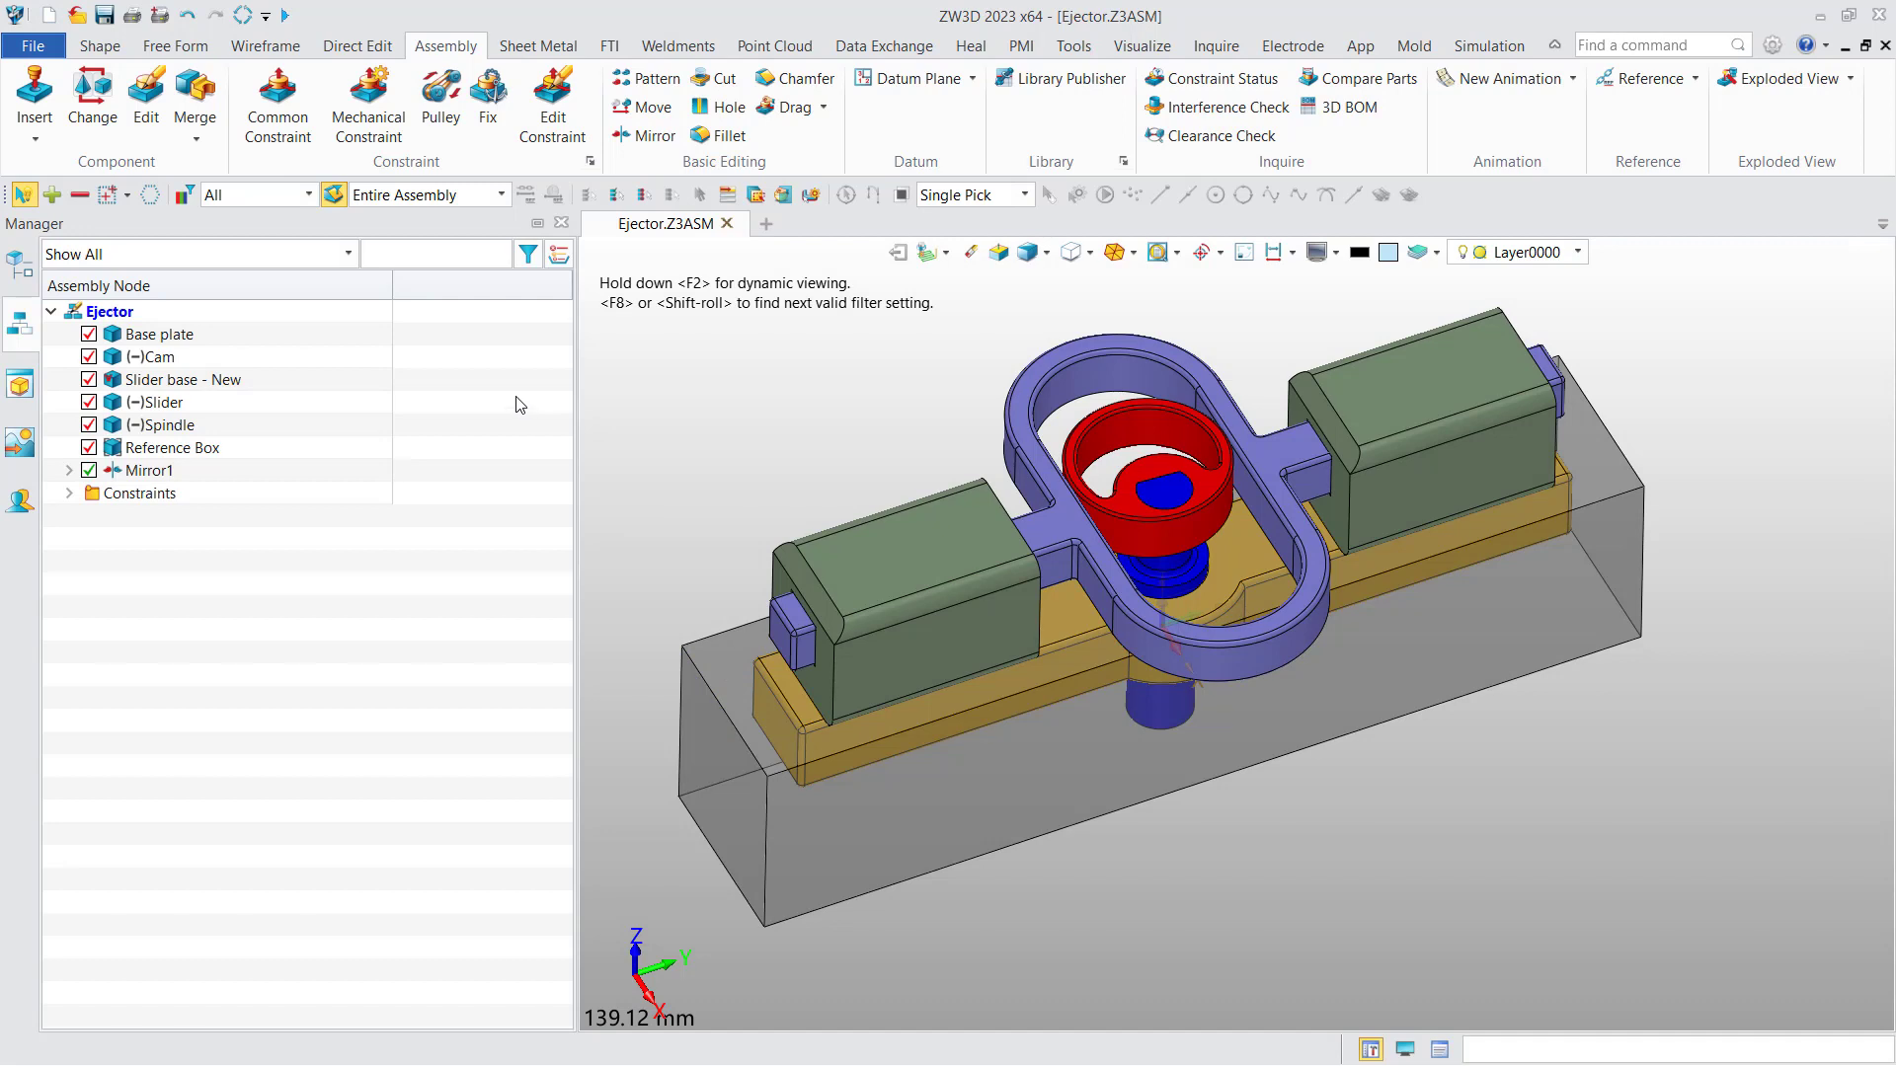
pyautogui.rightClick(477, 372)
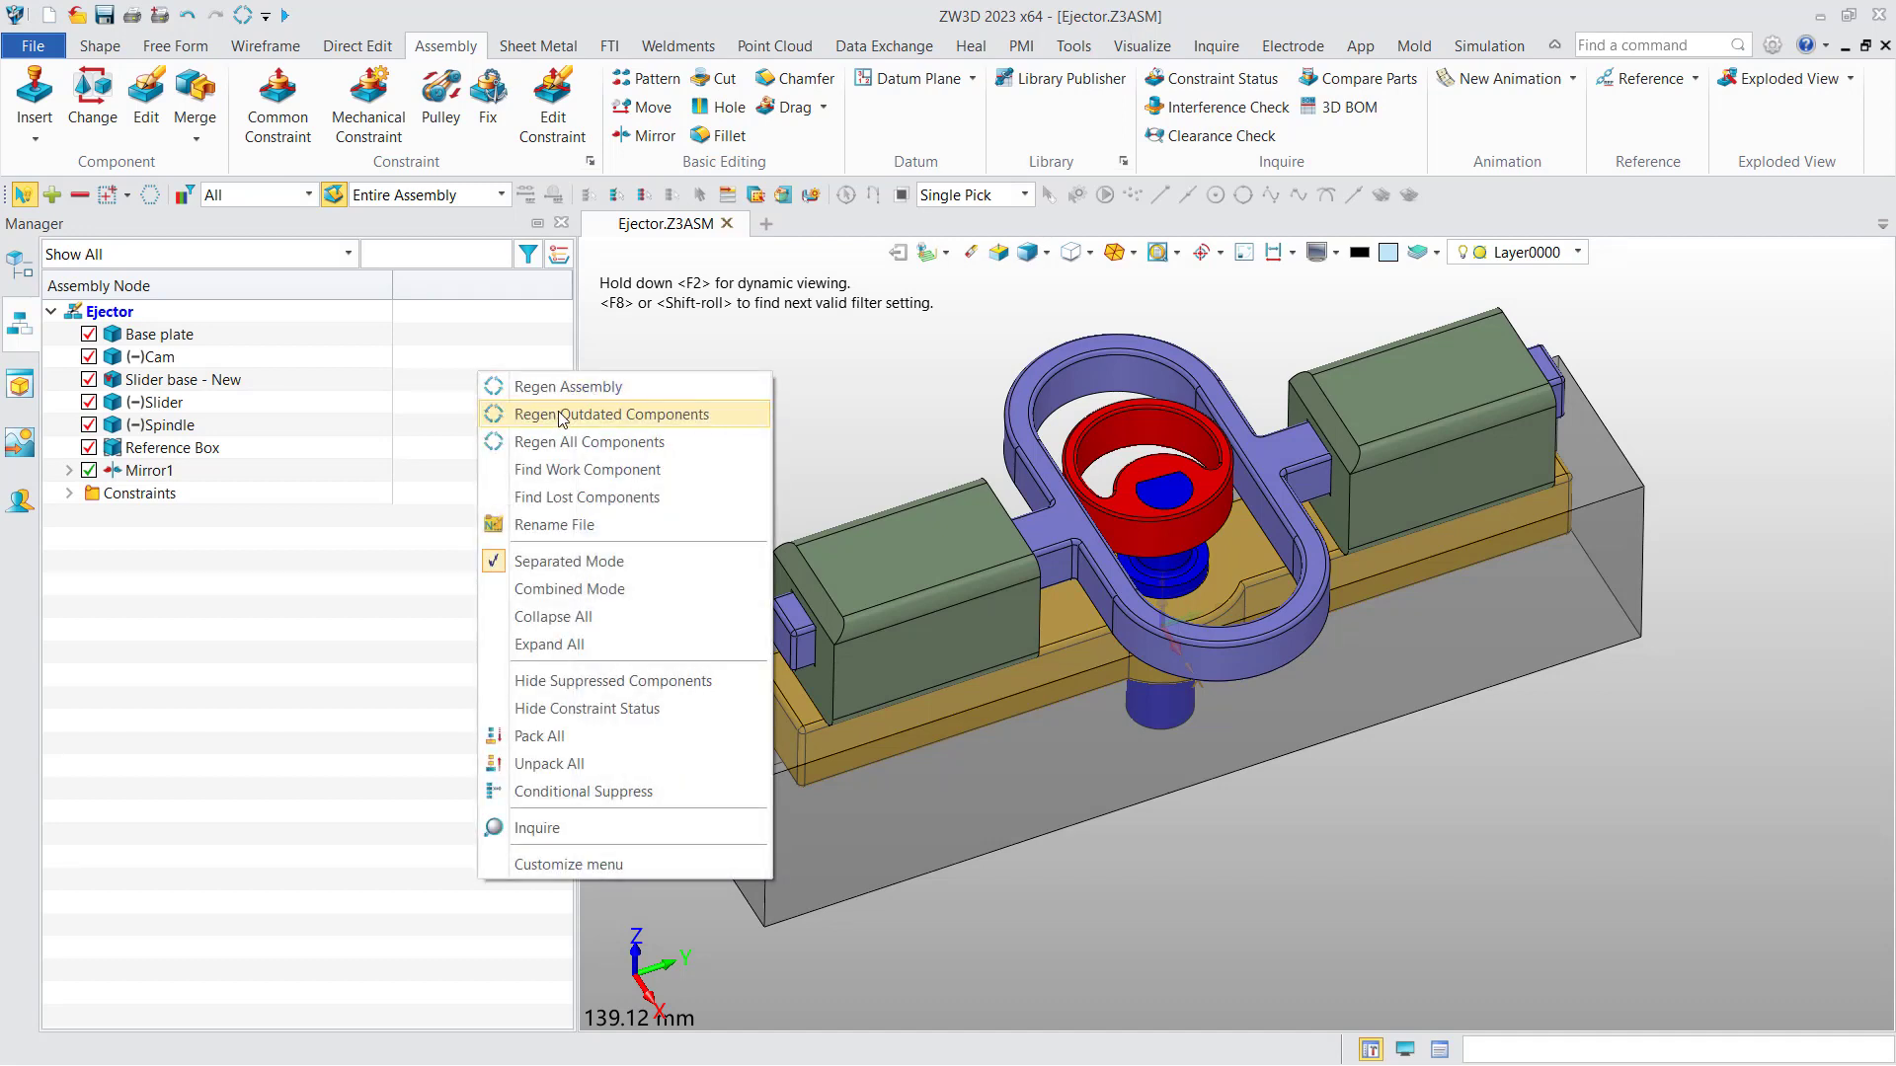
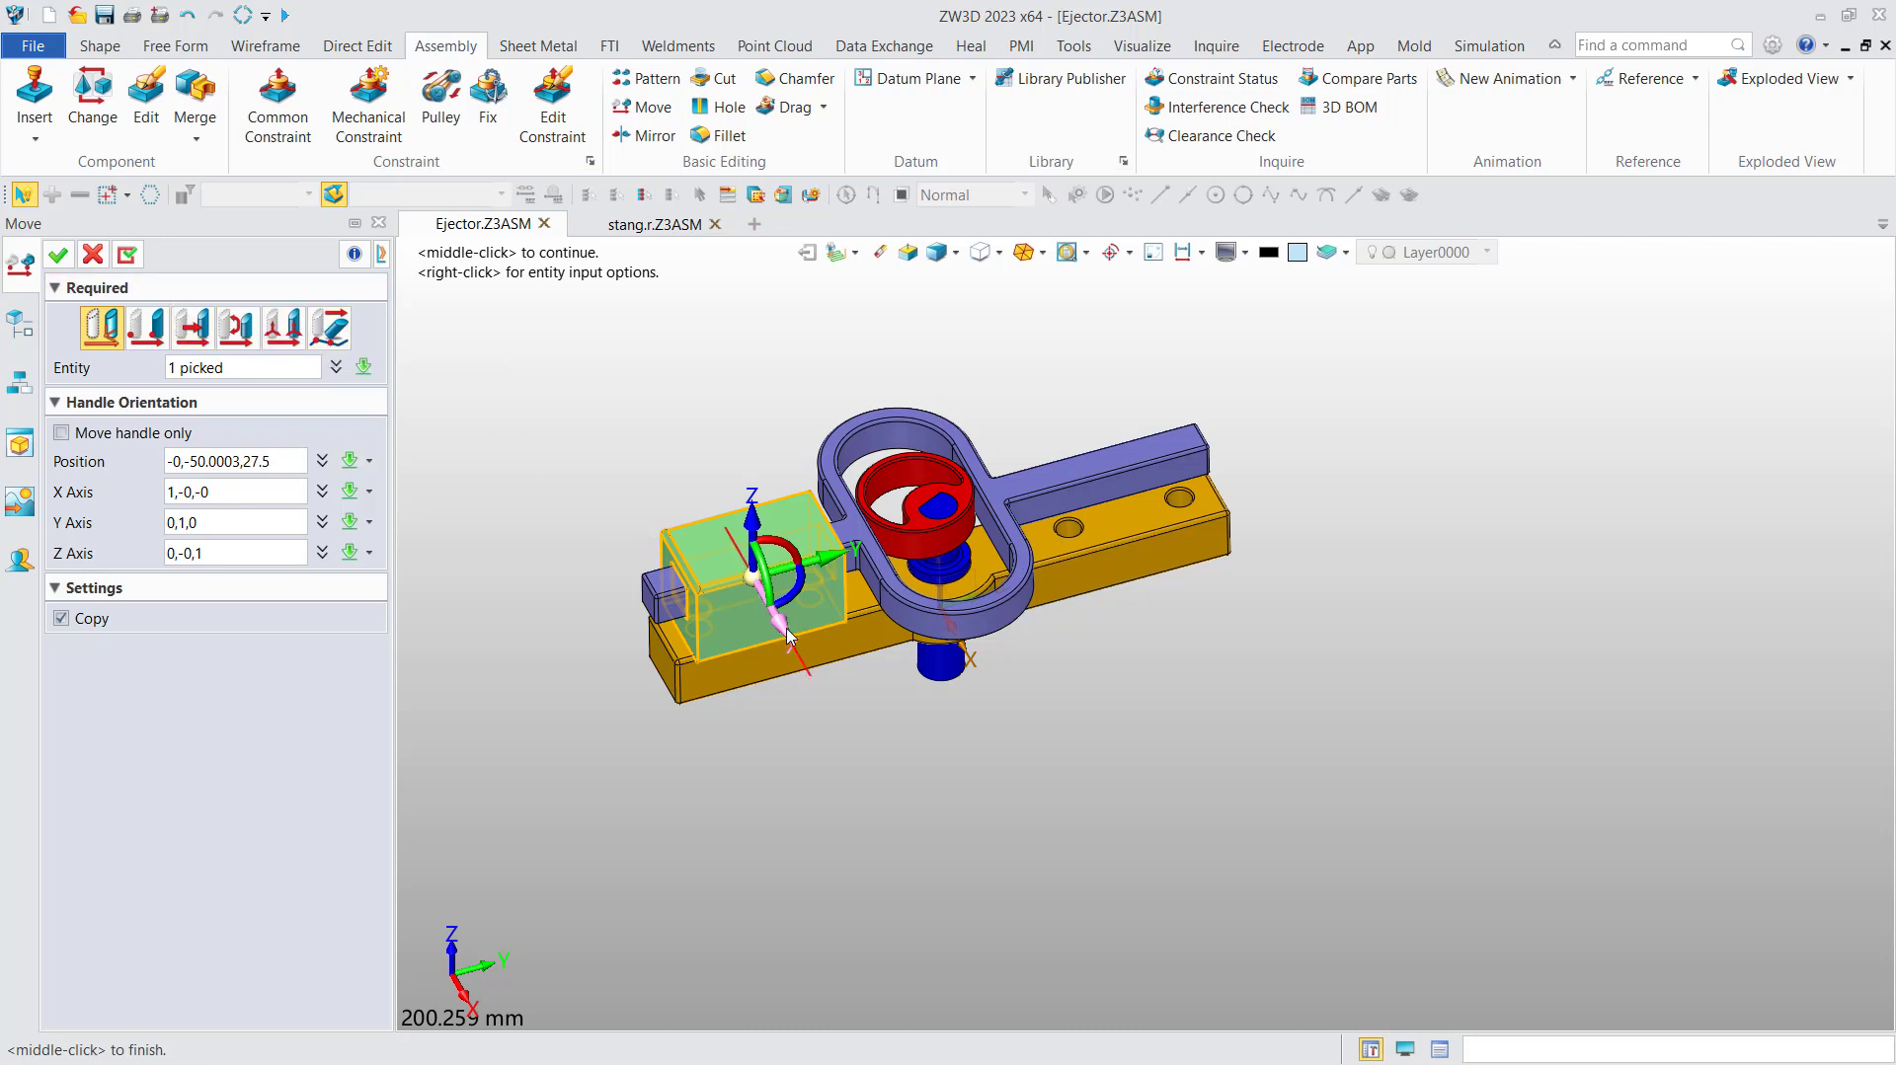
# Step: Place a copy of the Slider base component moved about 75.5 mm along the X axis with Copy enabled
pyautogui.moveTo(782, 624); pyautogui.dragTo(844, 818)
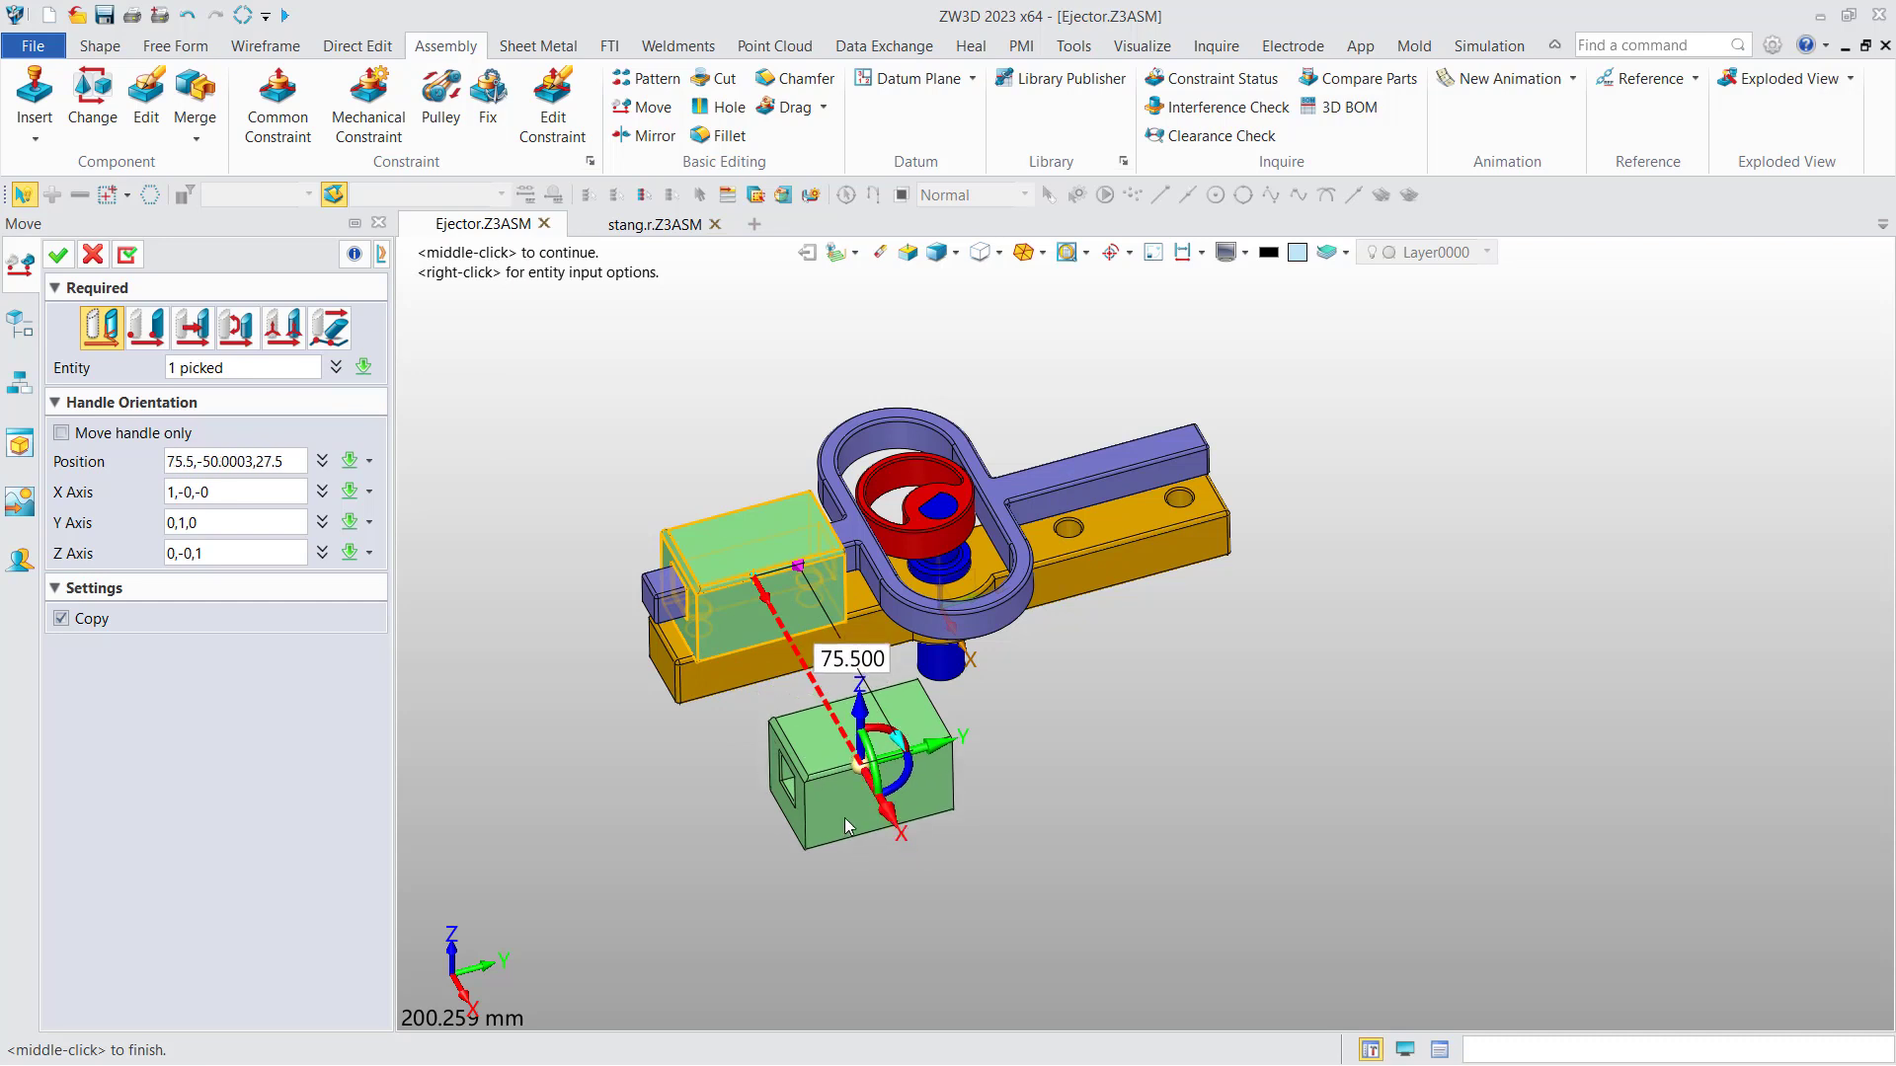
pyautogui.click(57, 255)
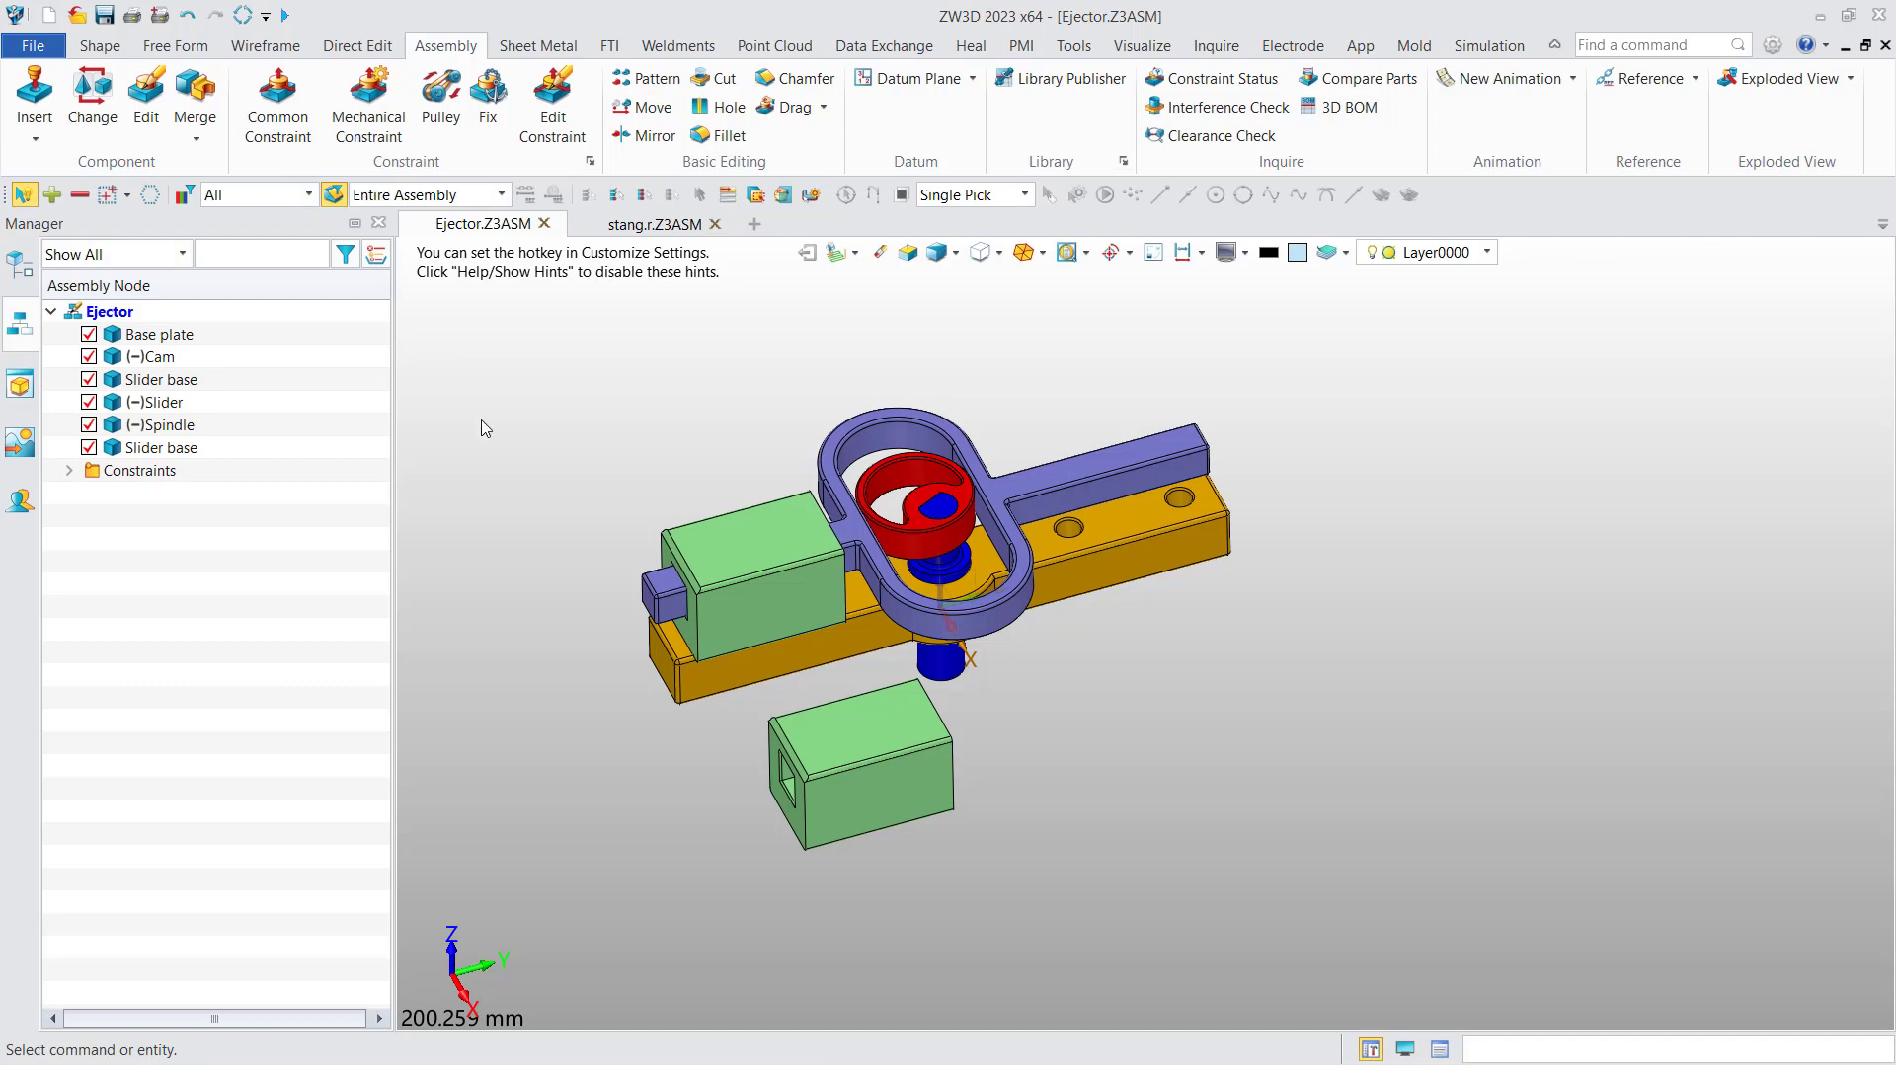
# Step: Erase the copied Slider base component in front of the Ejector assembly
pyautogui.click(818, 766)
pyautogui.rightClick(817, 766)
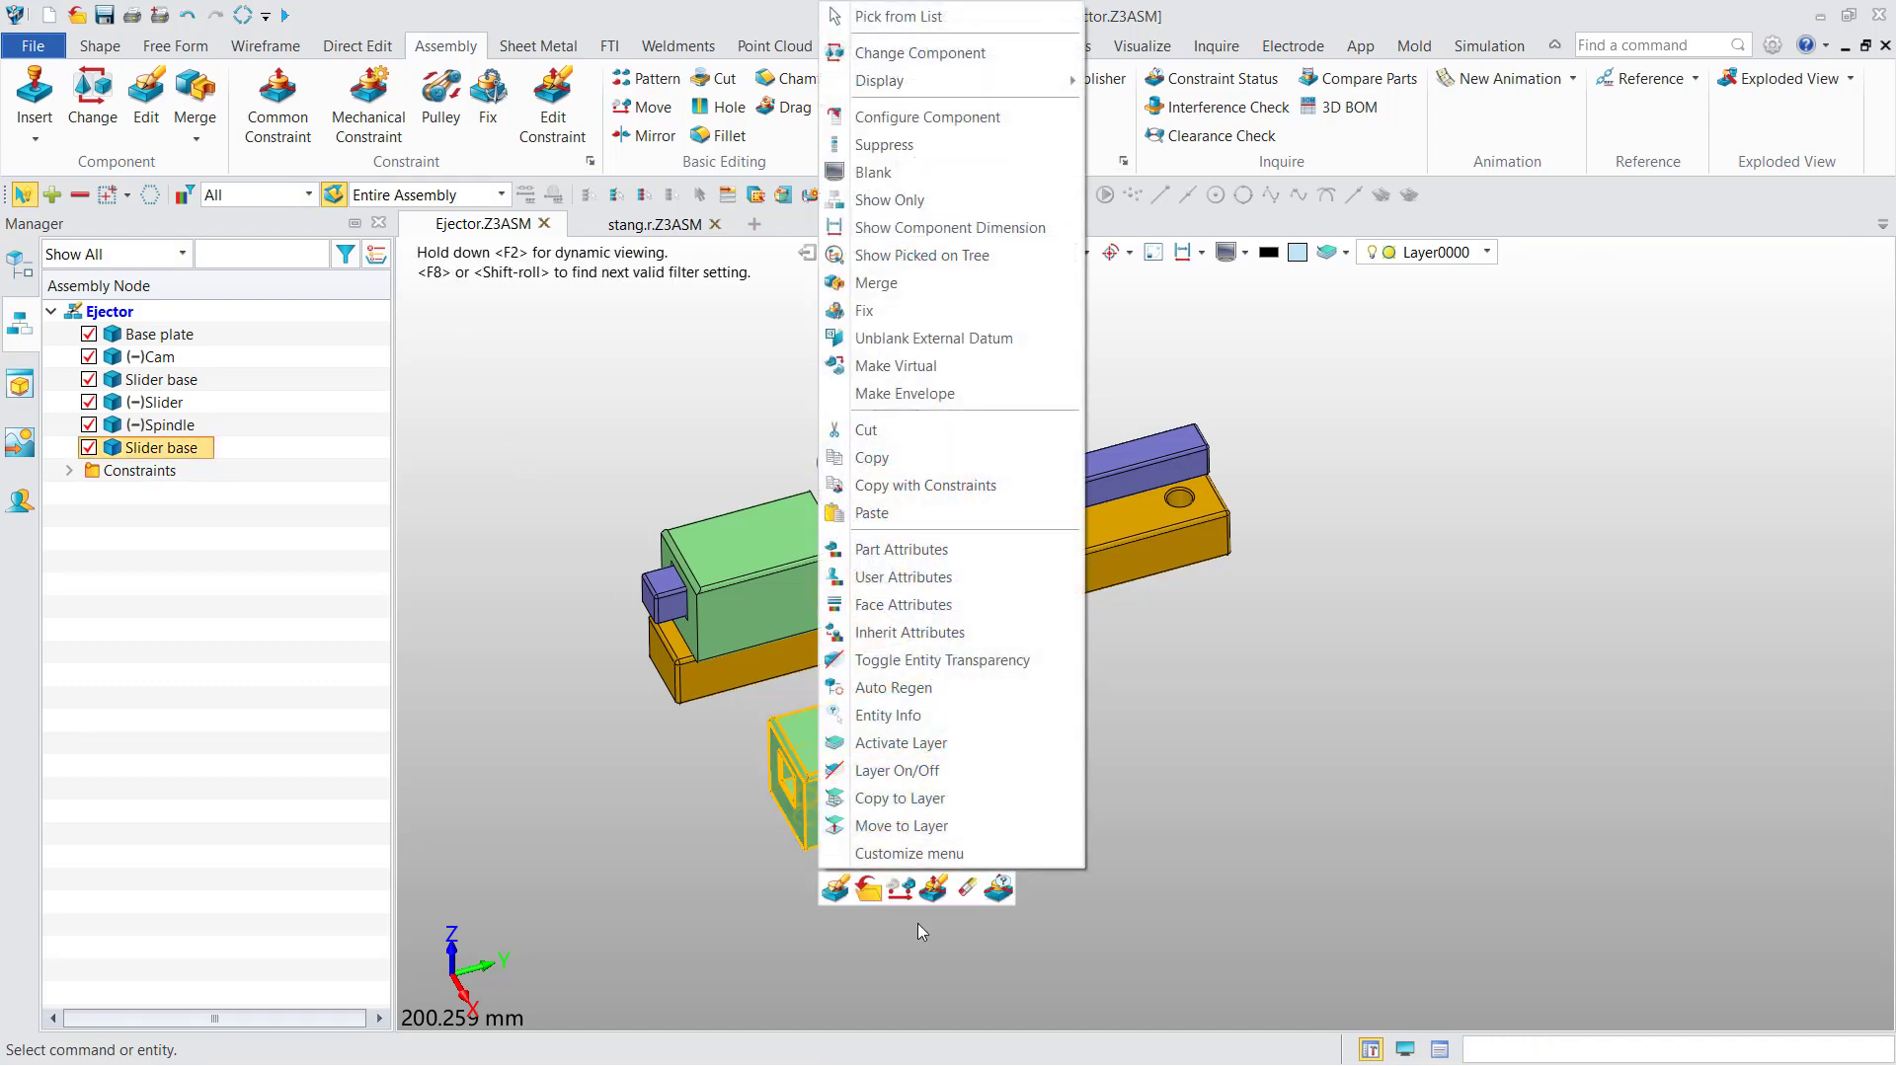
pyautogui.click(967, 891)
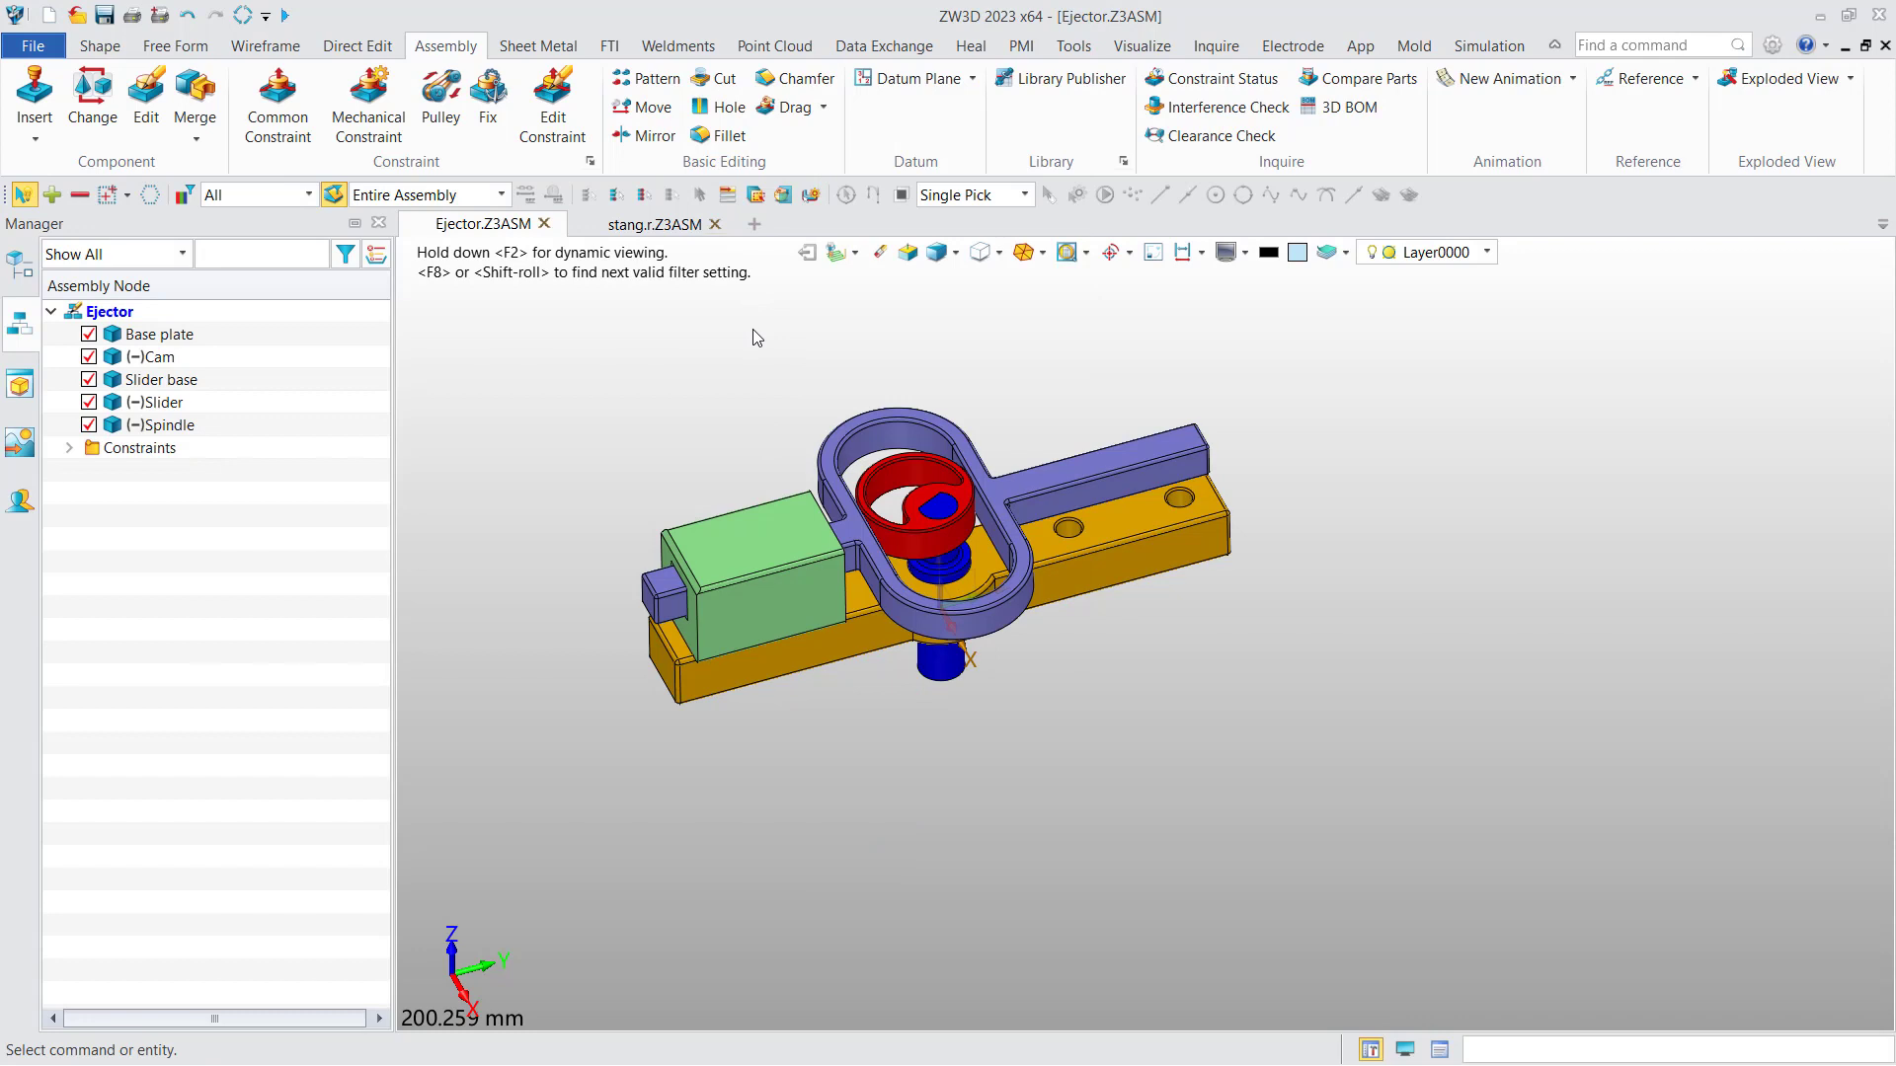
# Step: Set up a linear component pattern with the Slider as base and the X axis as direction
pyautogui.click(647, 79)
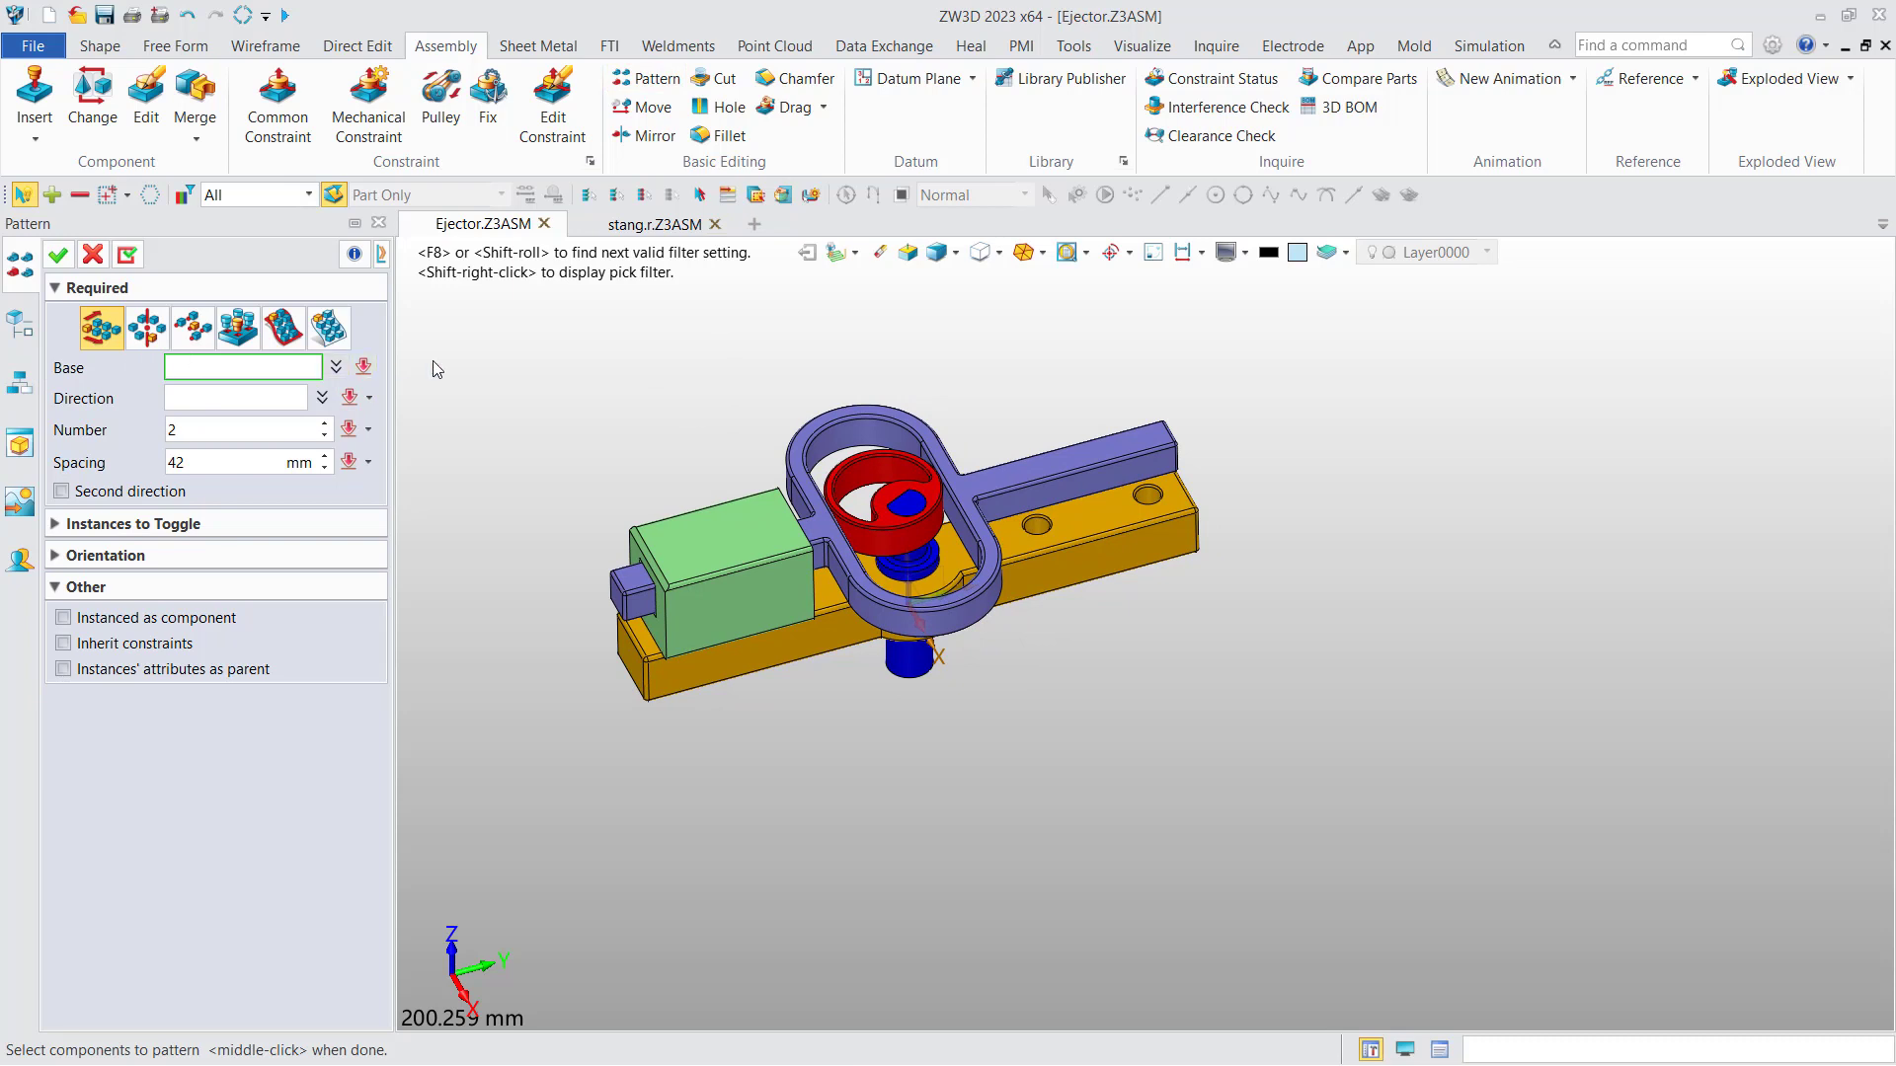
pyautogui.click(100, 45)
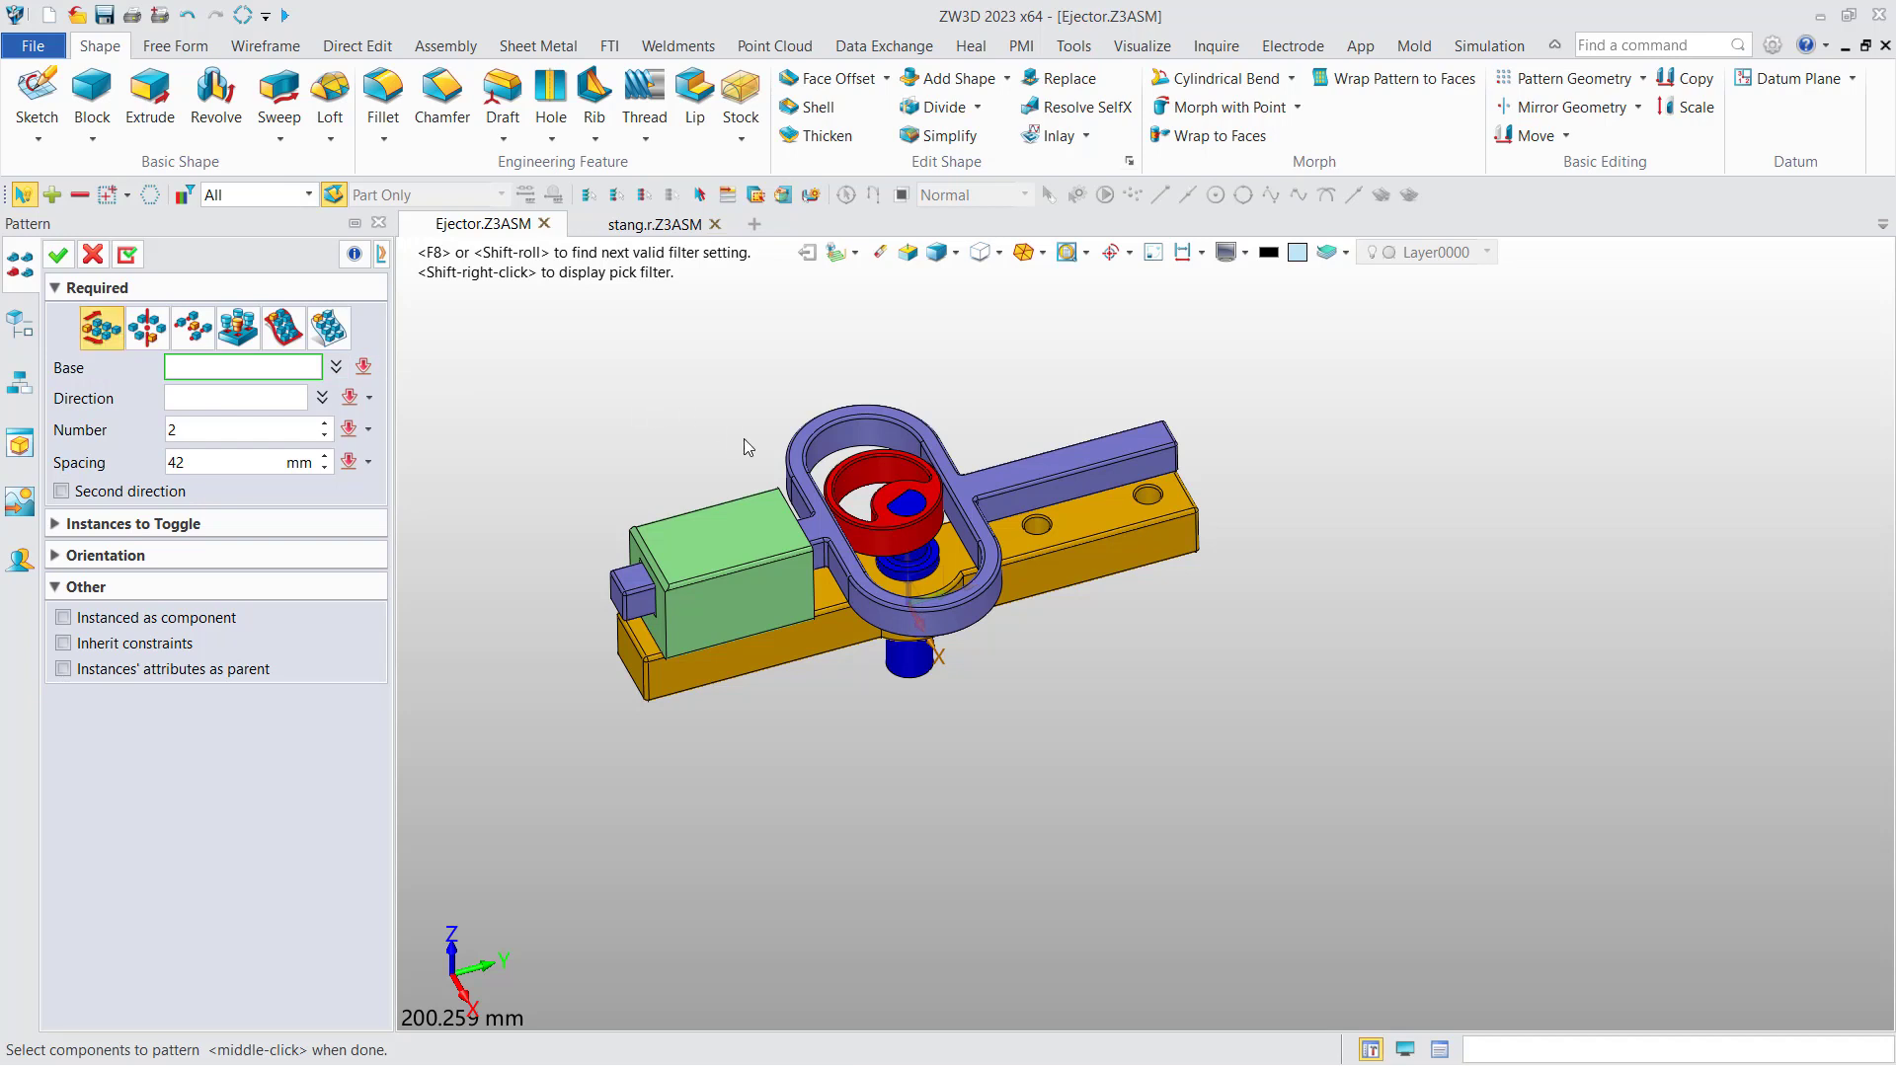
pyautogui.click(991, 483)
pyautogui.click(991, 484)
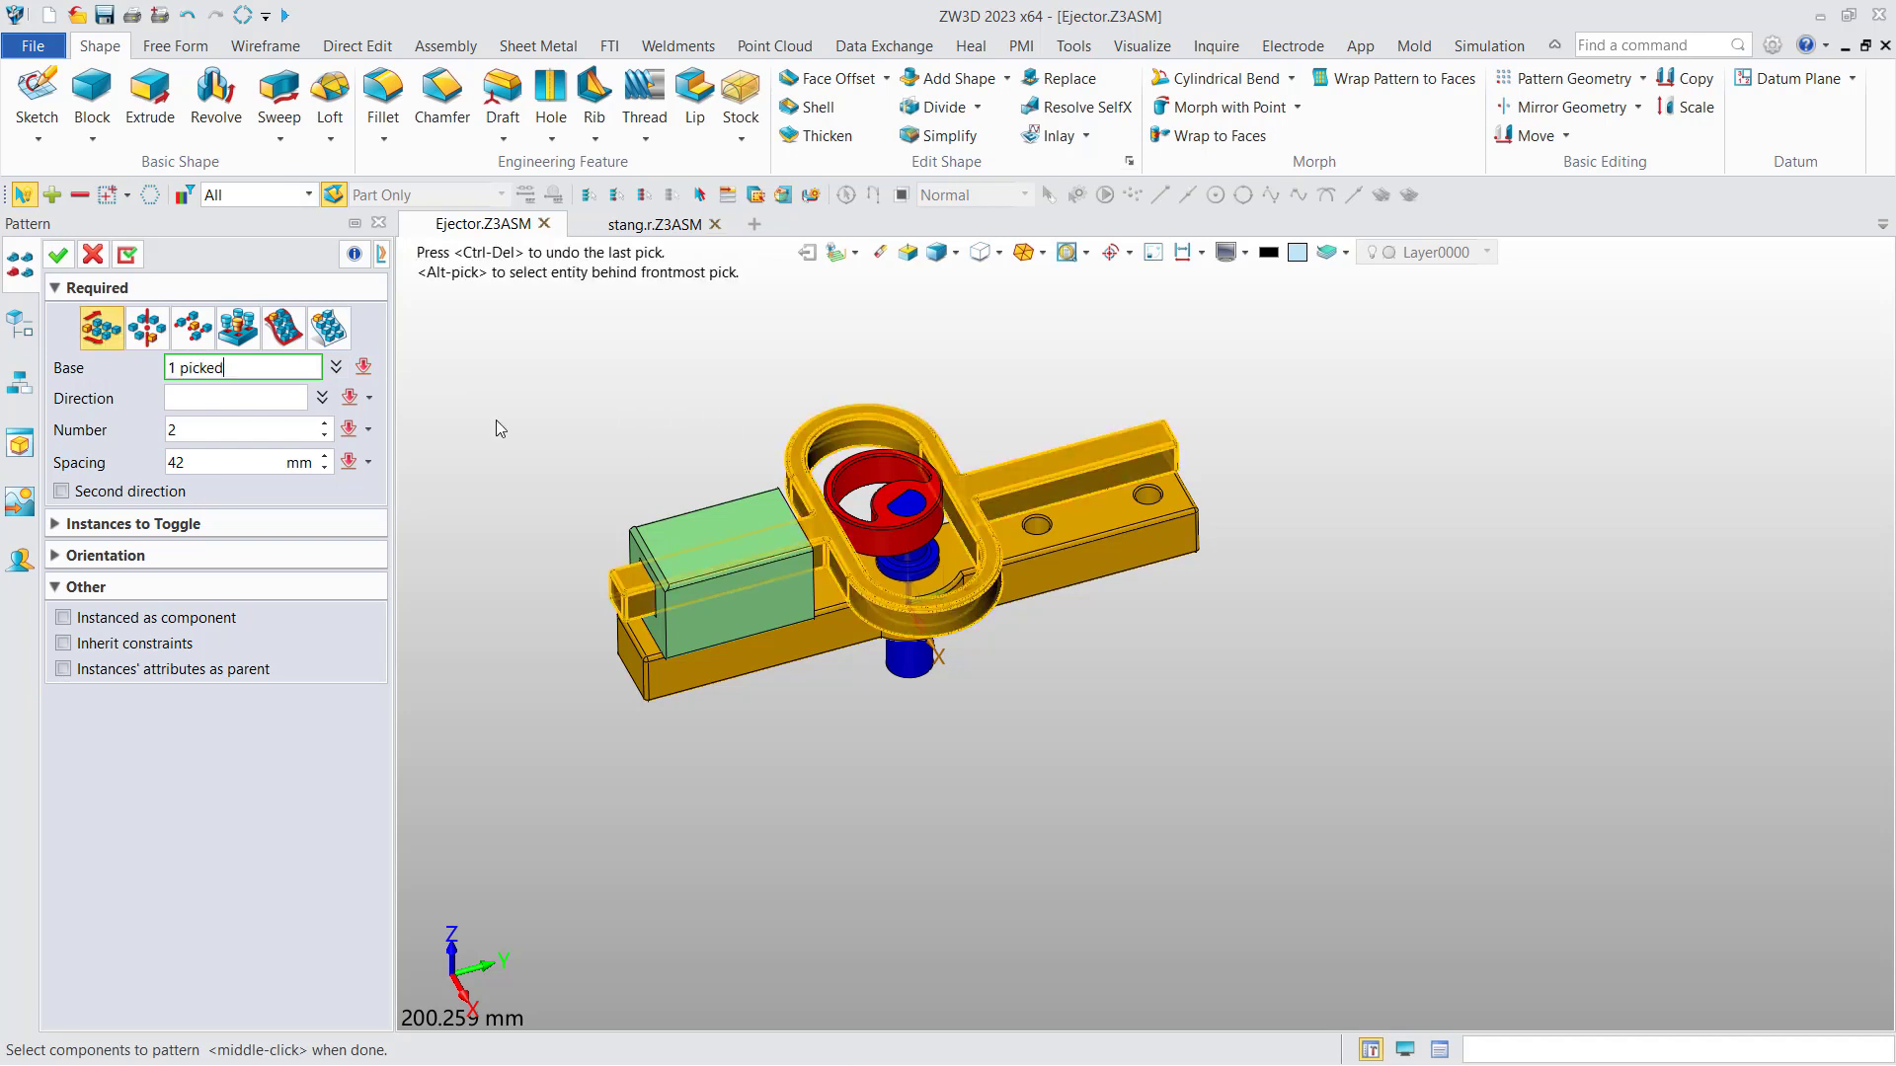
pyautogui.click(266, 398)
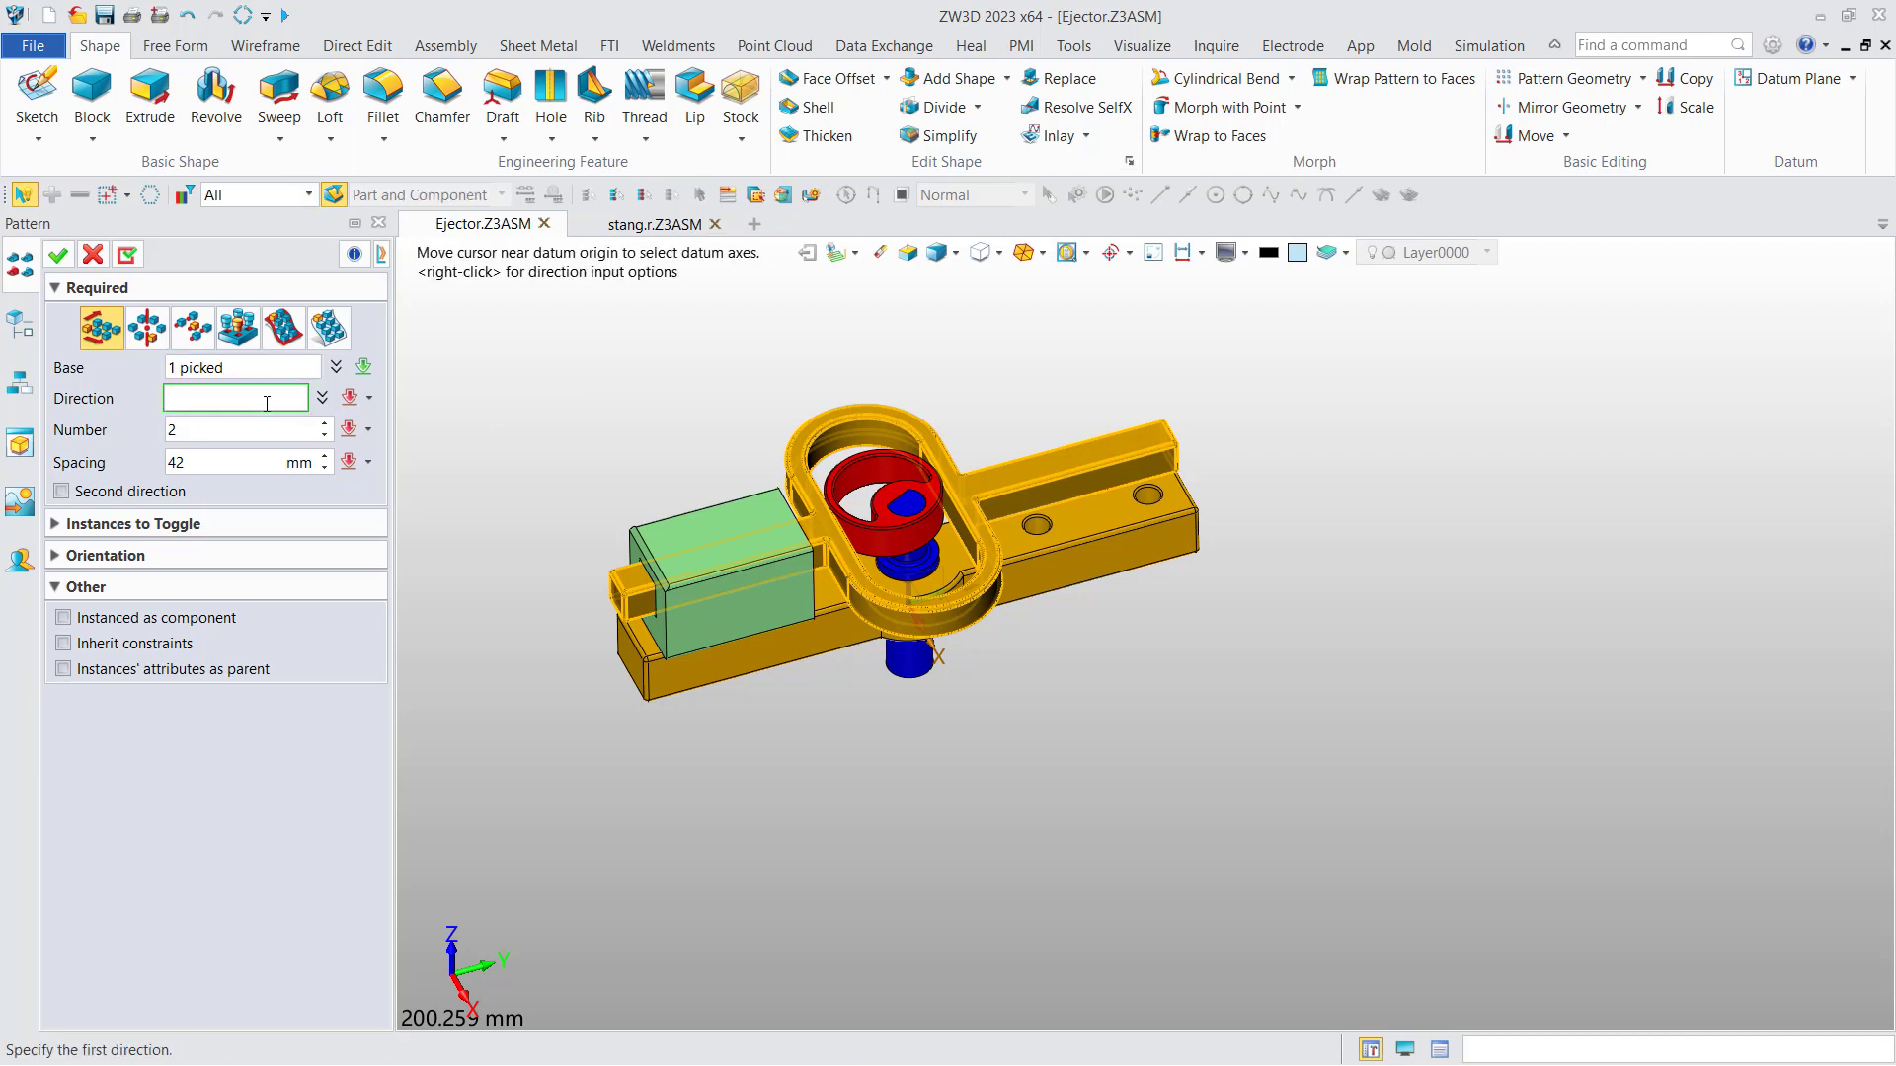
pyautogui.rightClick(522, 435)
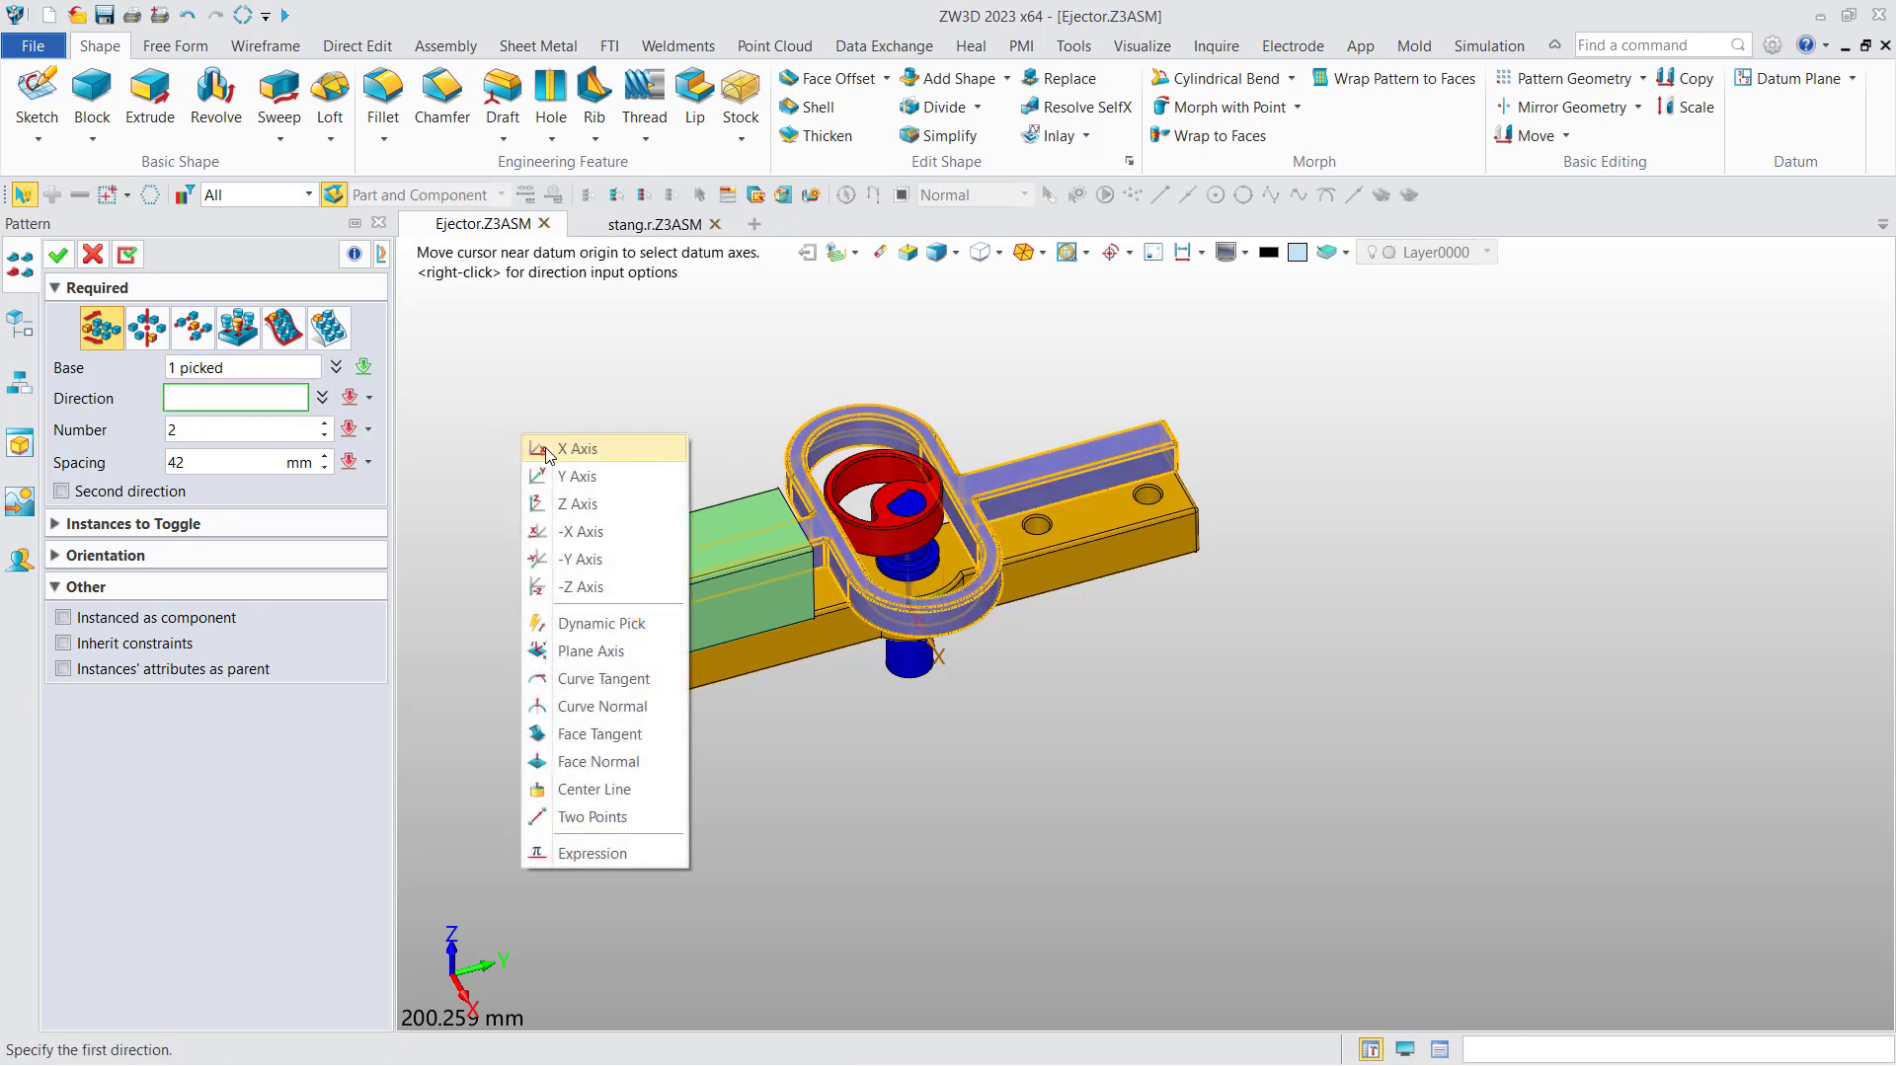
pyautogui.click(545, 448)
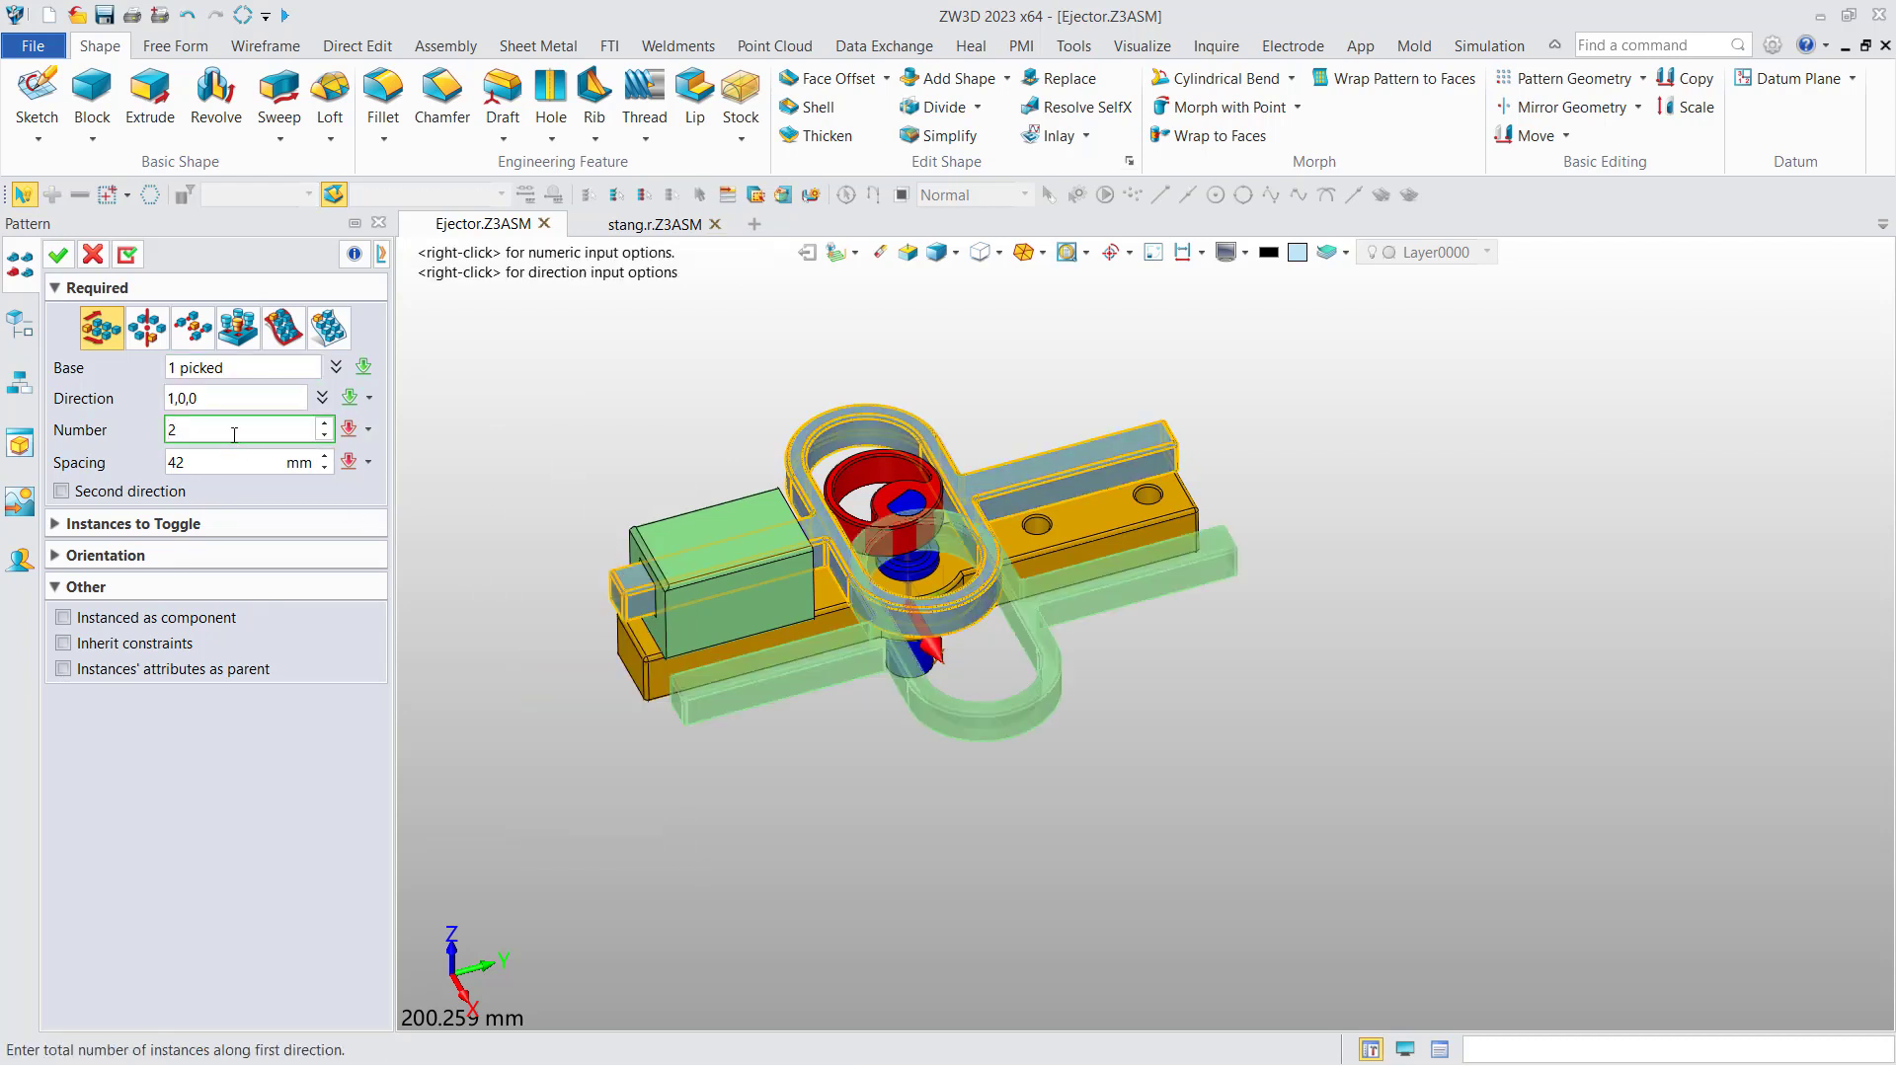
# Step: Create the Slider pattern with 3 instances spaced 60 mm apart and Instanced as component enabled
pyautogui.scroll(1, 234, 435)
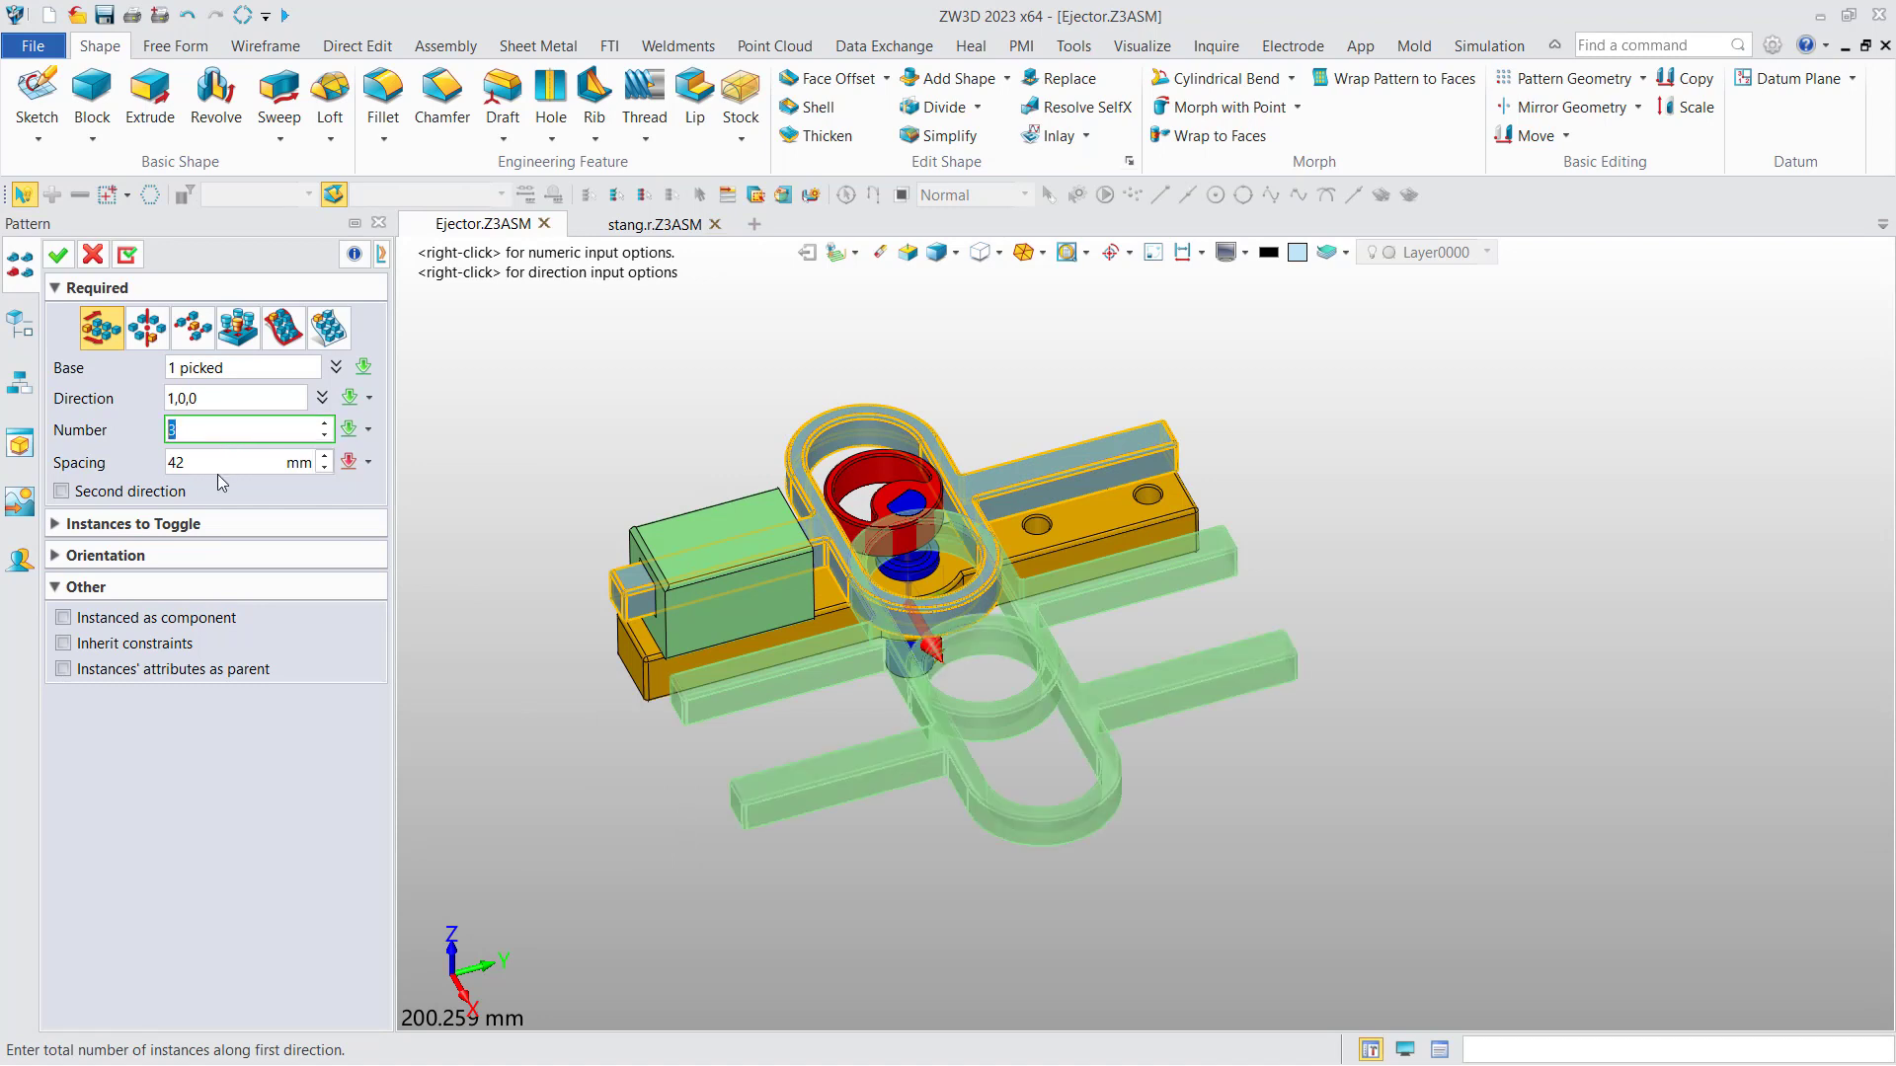
pyautogui.click(216, 464)
pyautogui.moveTo(215, 466); pyautogui.dragTo(92, 493)
pyautogui.write('60')
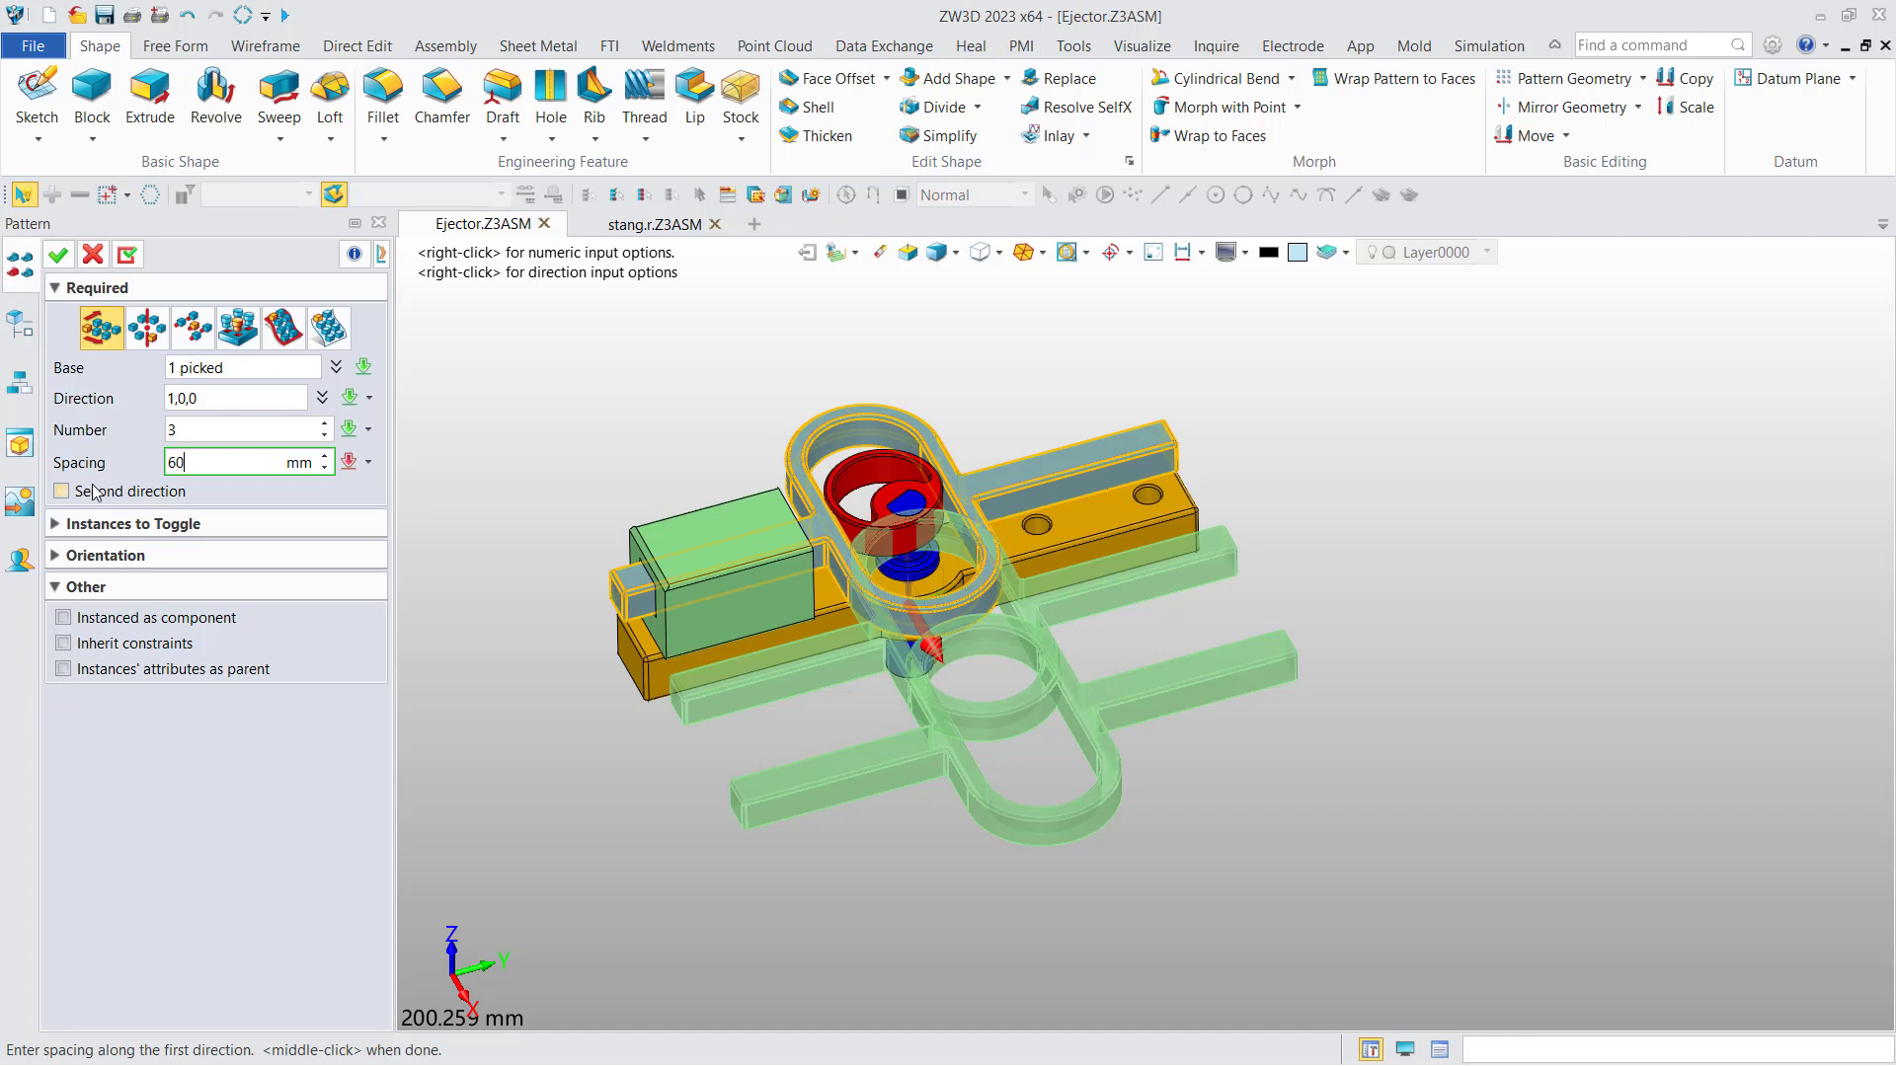
pyautogui.press('Return')
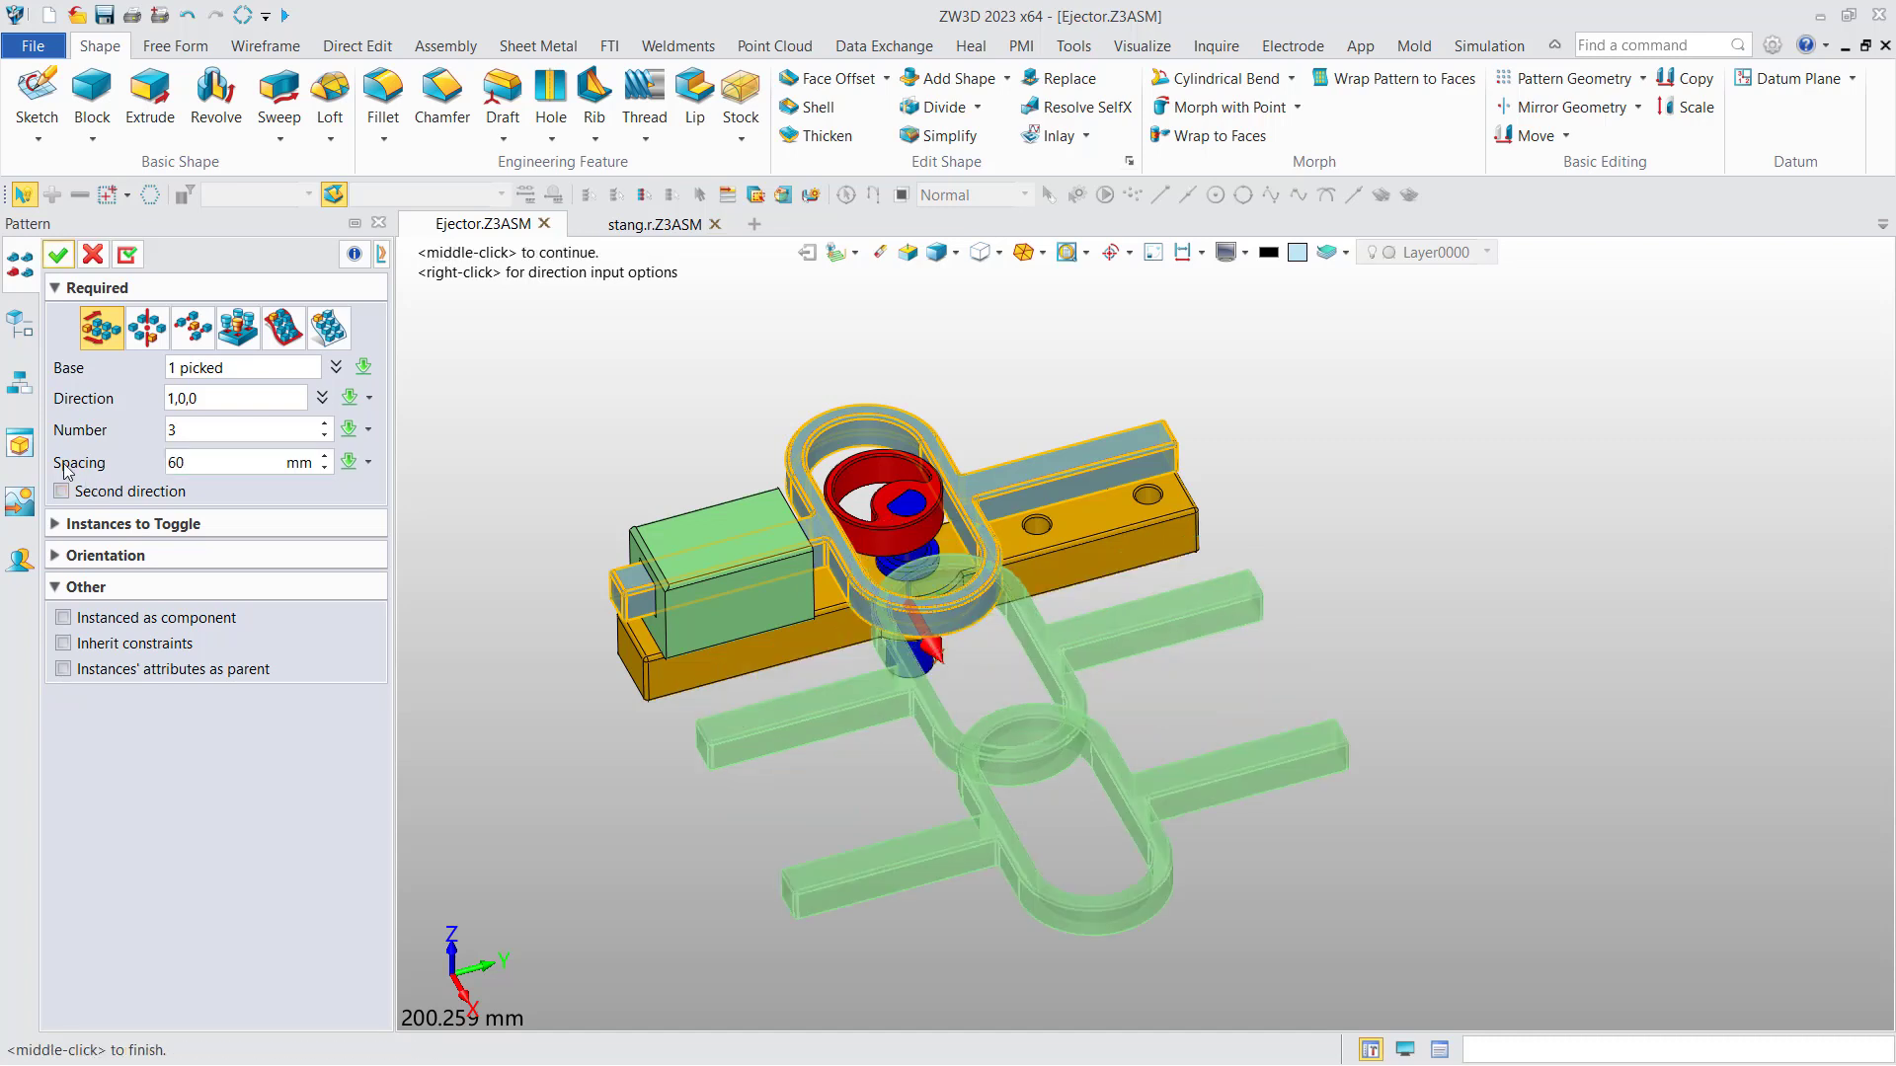
pyautogui.moveTo(543, 679); pyautogui.dragTo(563, 563, button='middle')
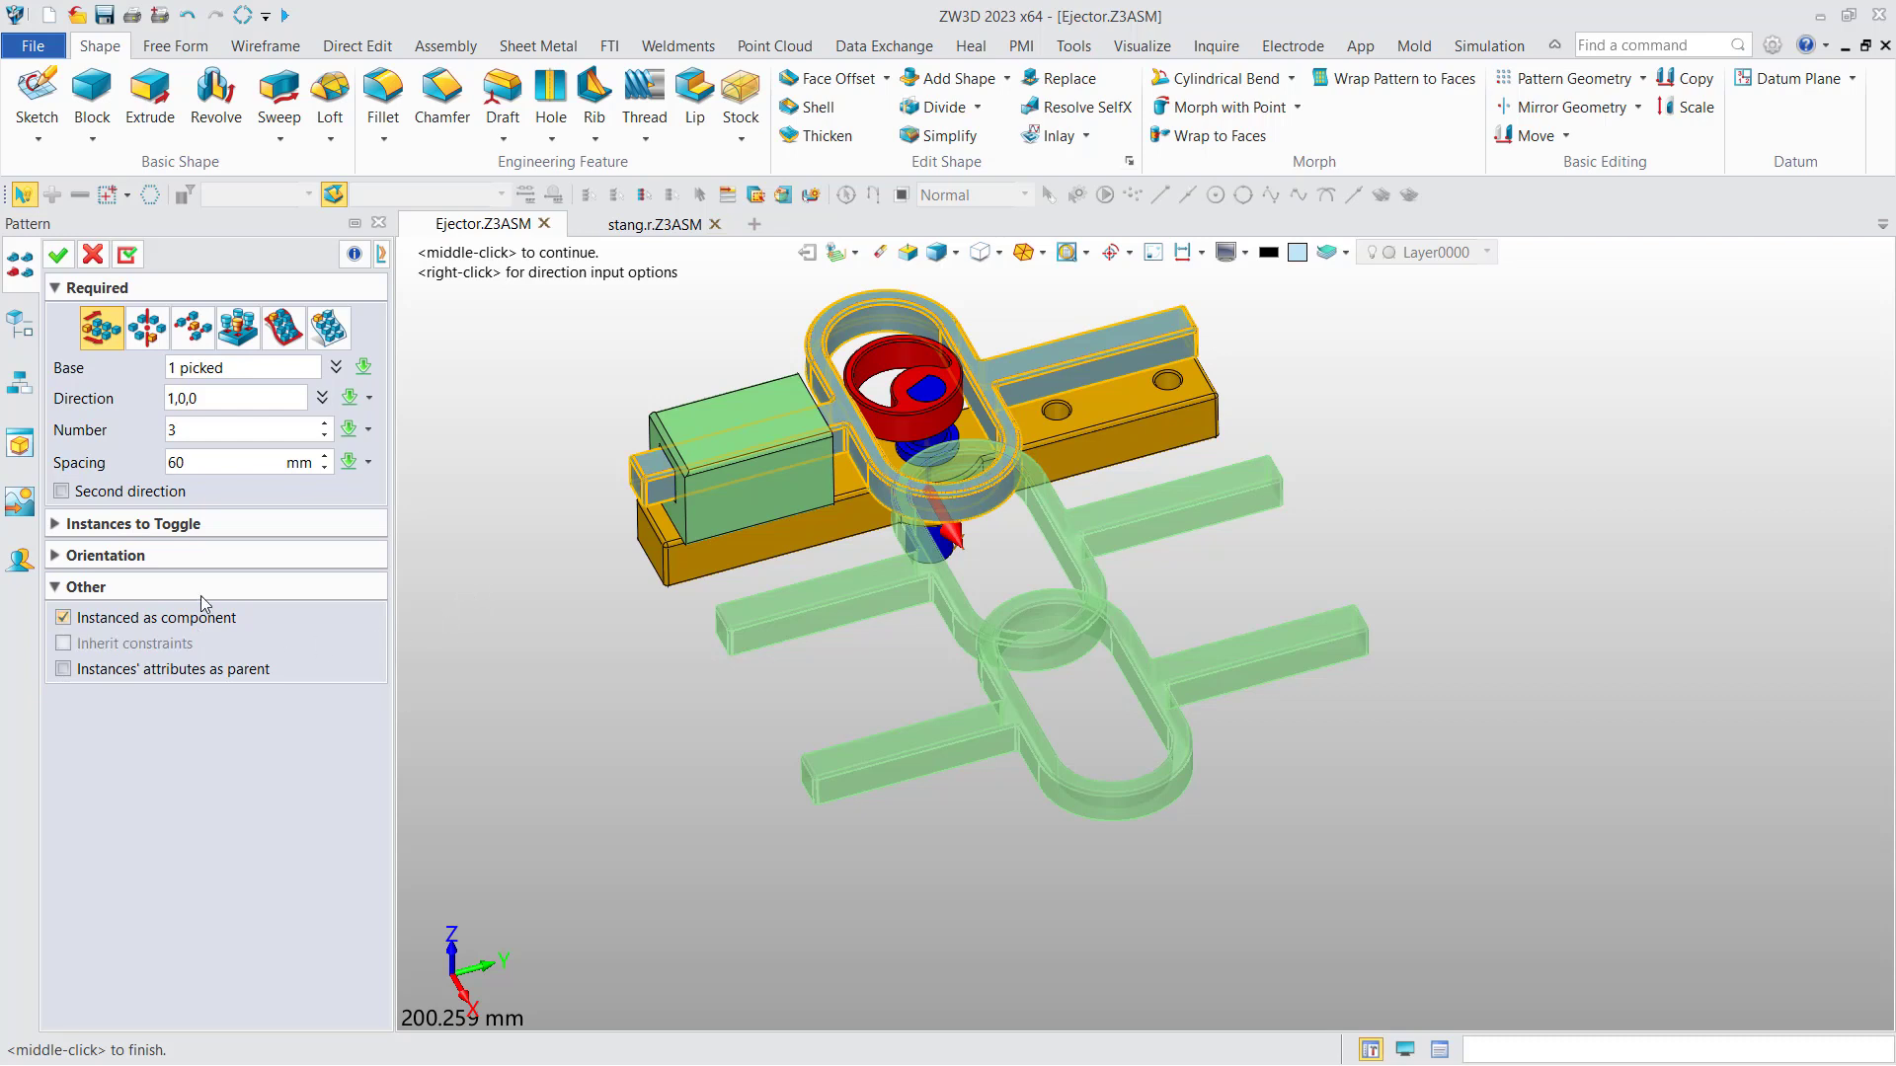
pyautogui.click(61, 257)
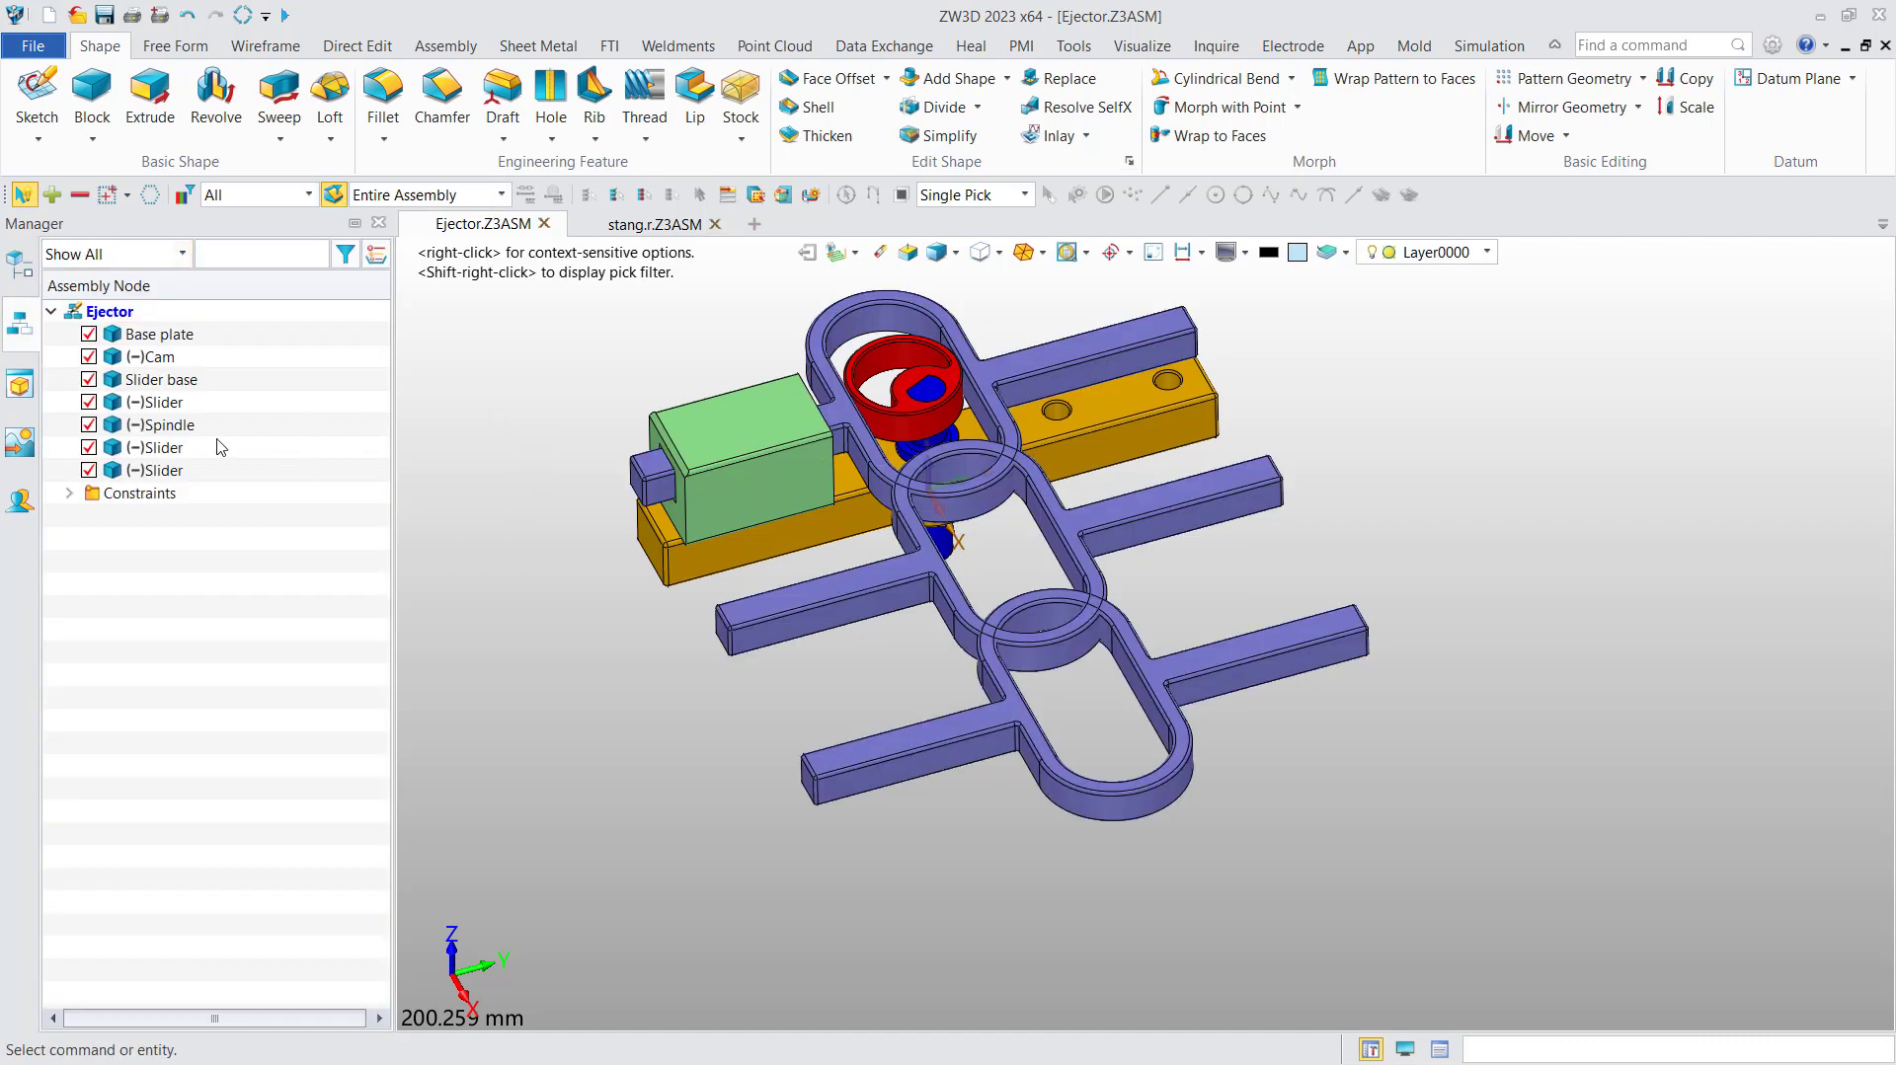
# Step: Highlight the two patterned Slider components, and slide the original Slider along the Slider base to test their independence
pyautogui.click(165, 472)
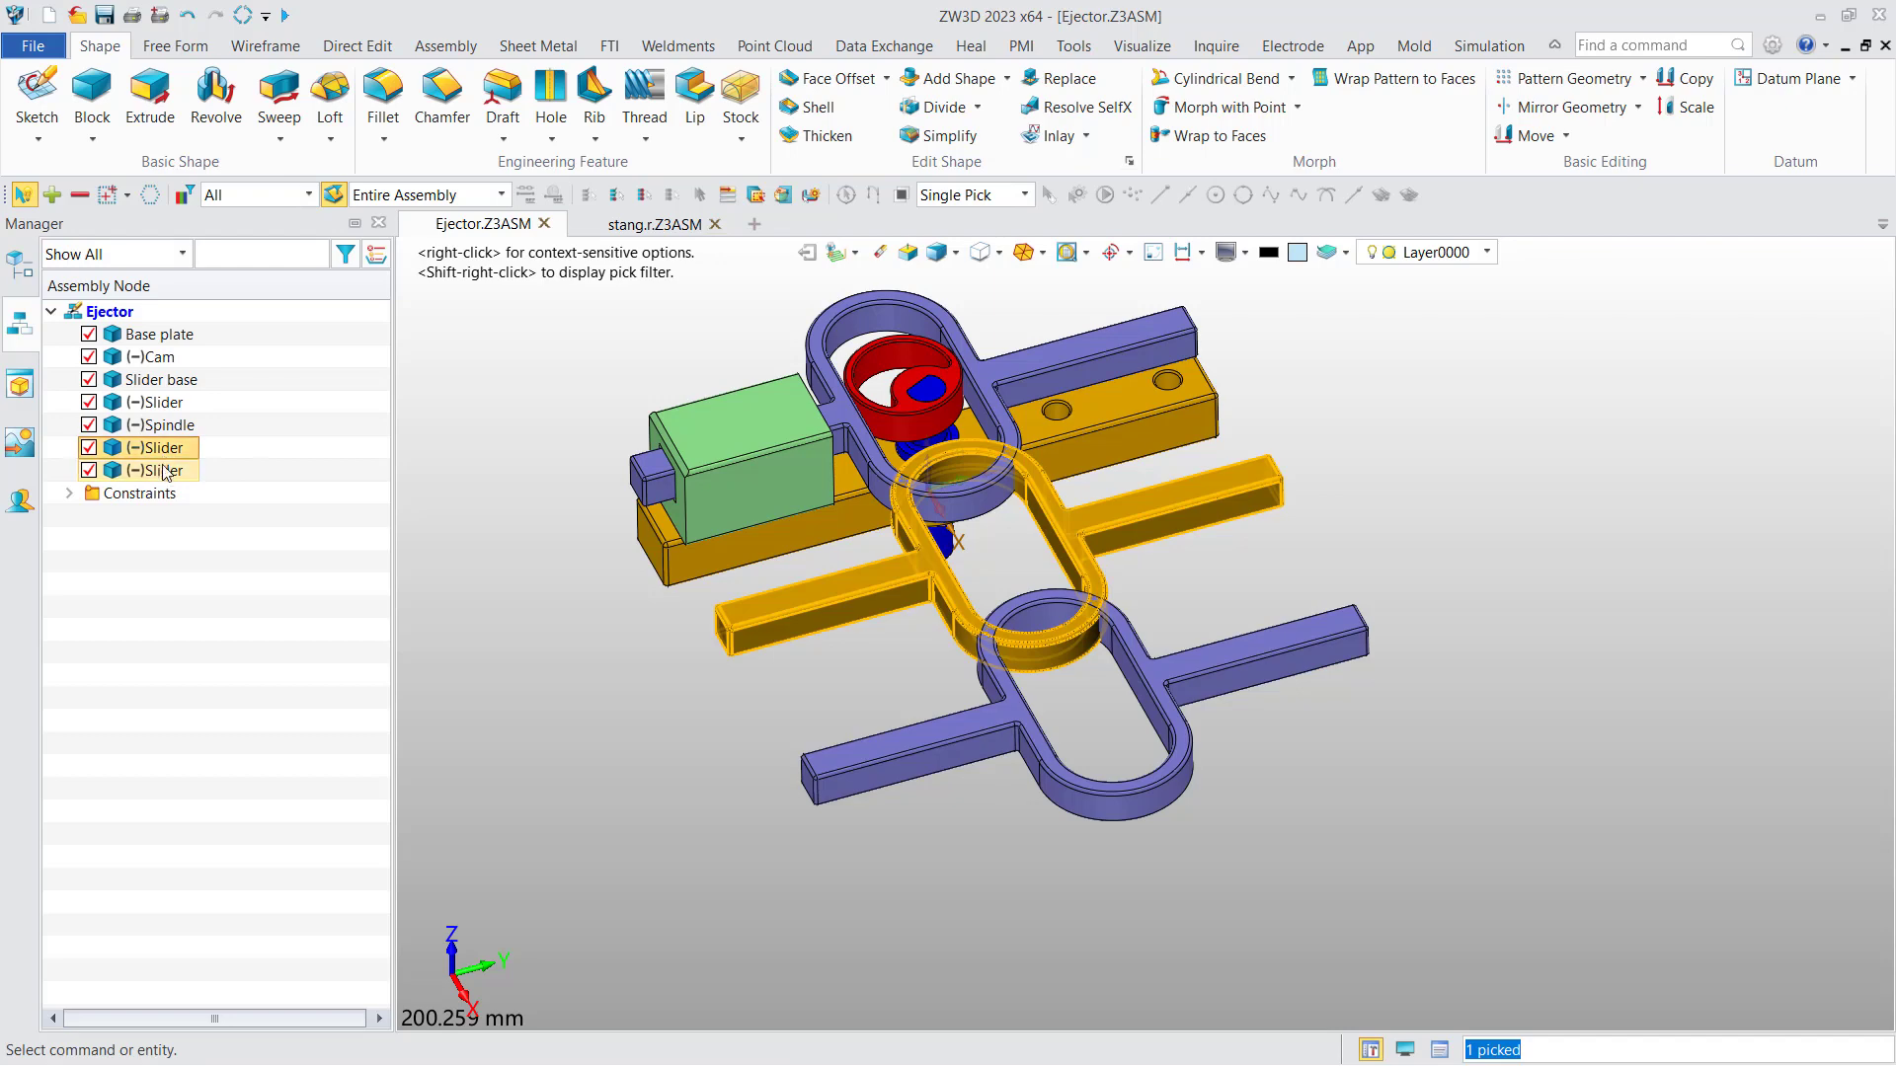
pyautogui.click(165, 450)
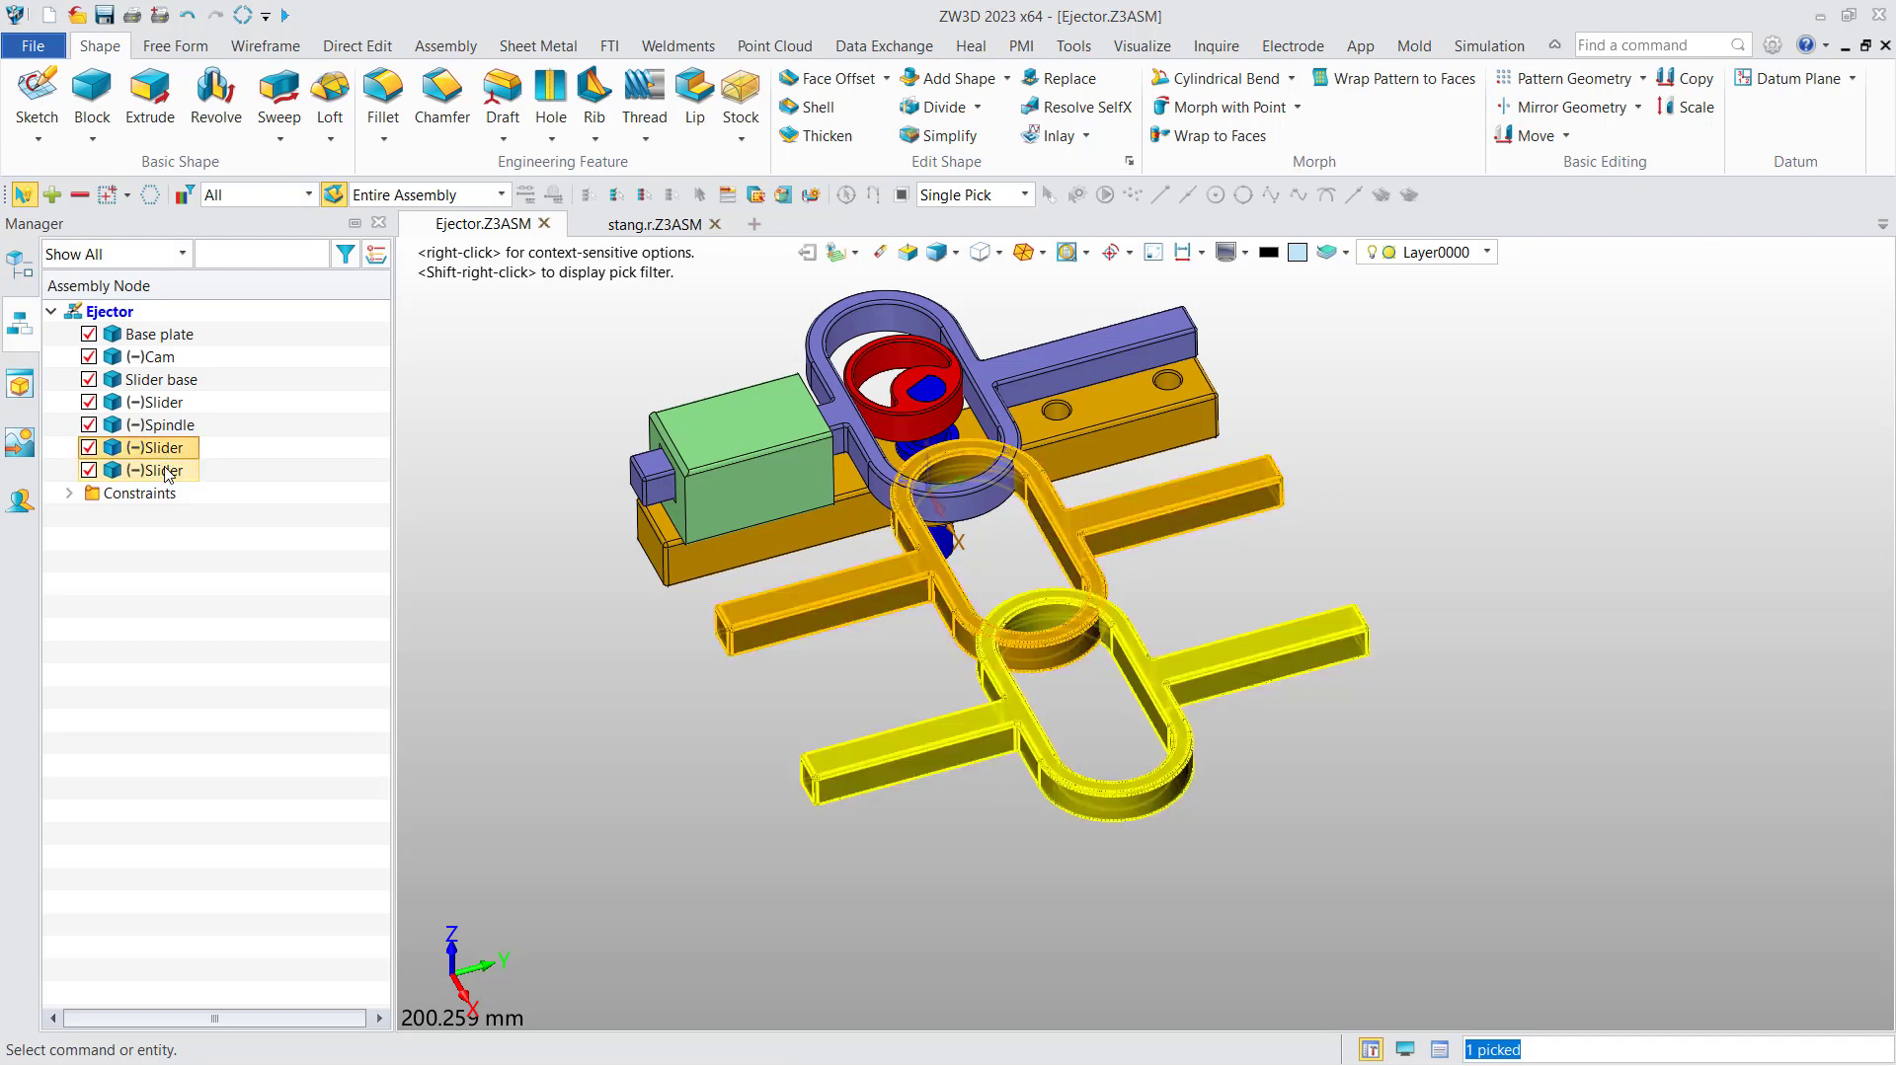
pyautogui.click(252, 505)
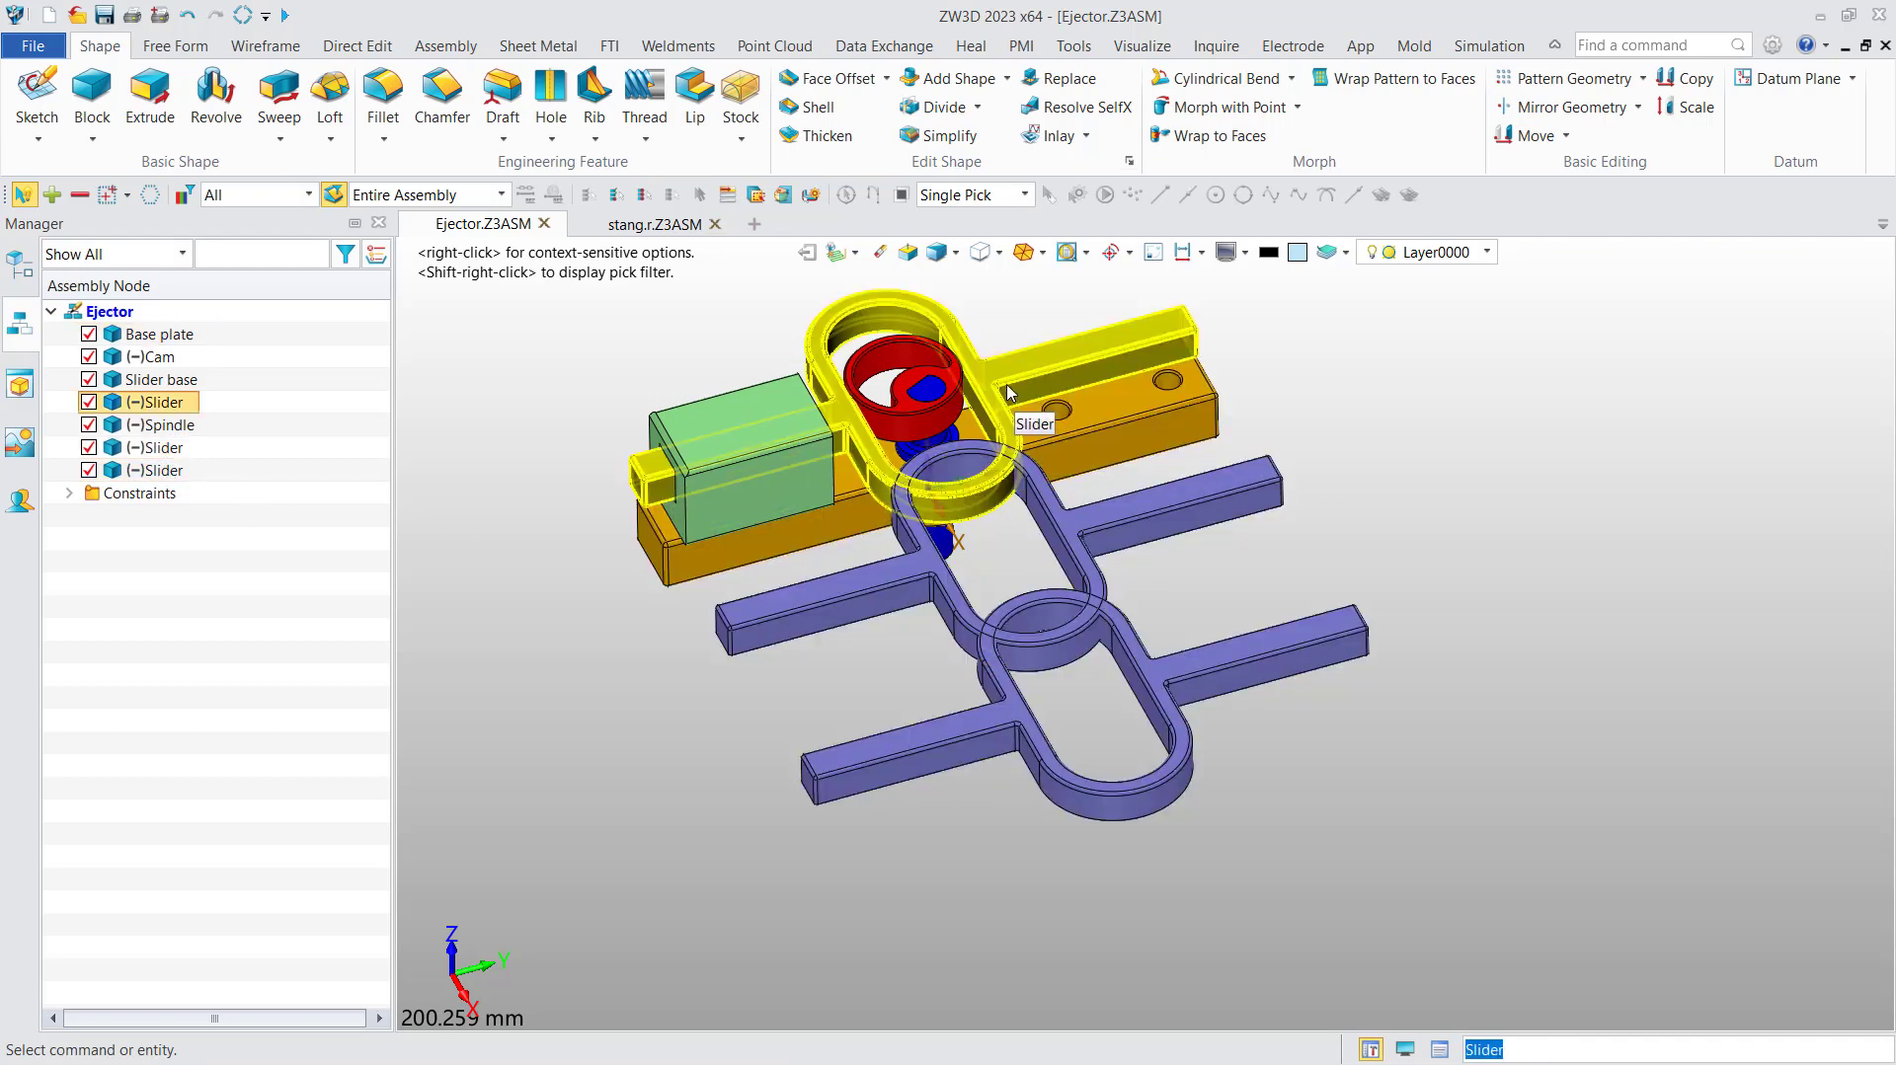
pyautogui.moveTo(1011, 376); pyautogui.dragTo(1088, 363)
pyautogui.moveTo(1171, 556); pyautogui.dragTo(1180, 621, button='right')
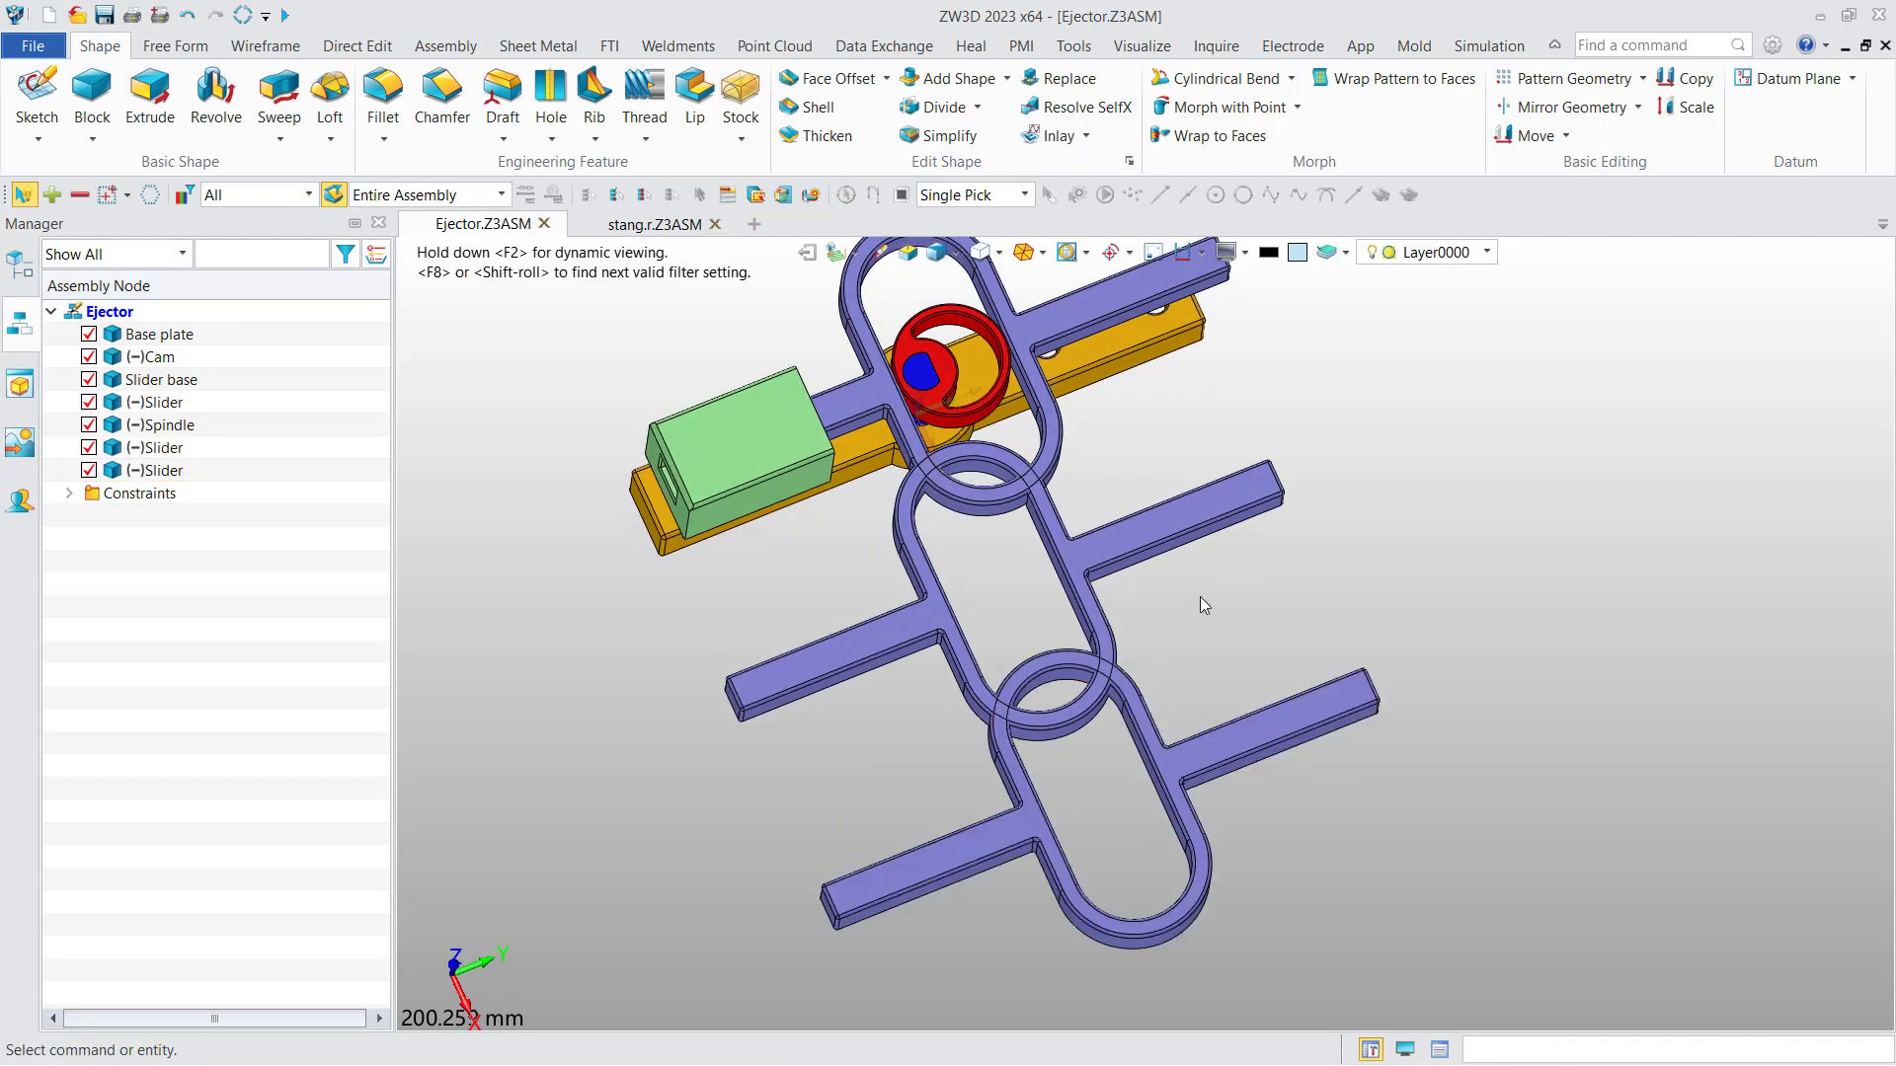
# Step: Erase the two patterned Slider components together, keeping the original Slider
pyautogui.click(183, 449)
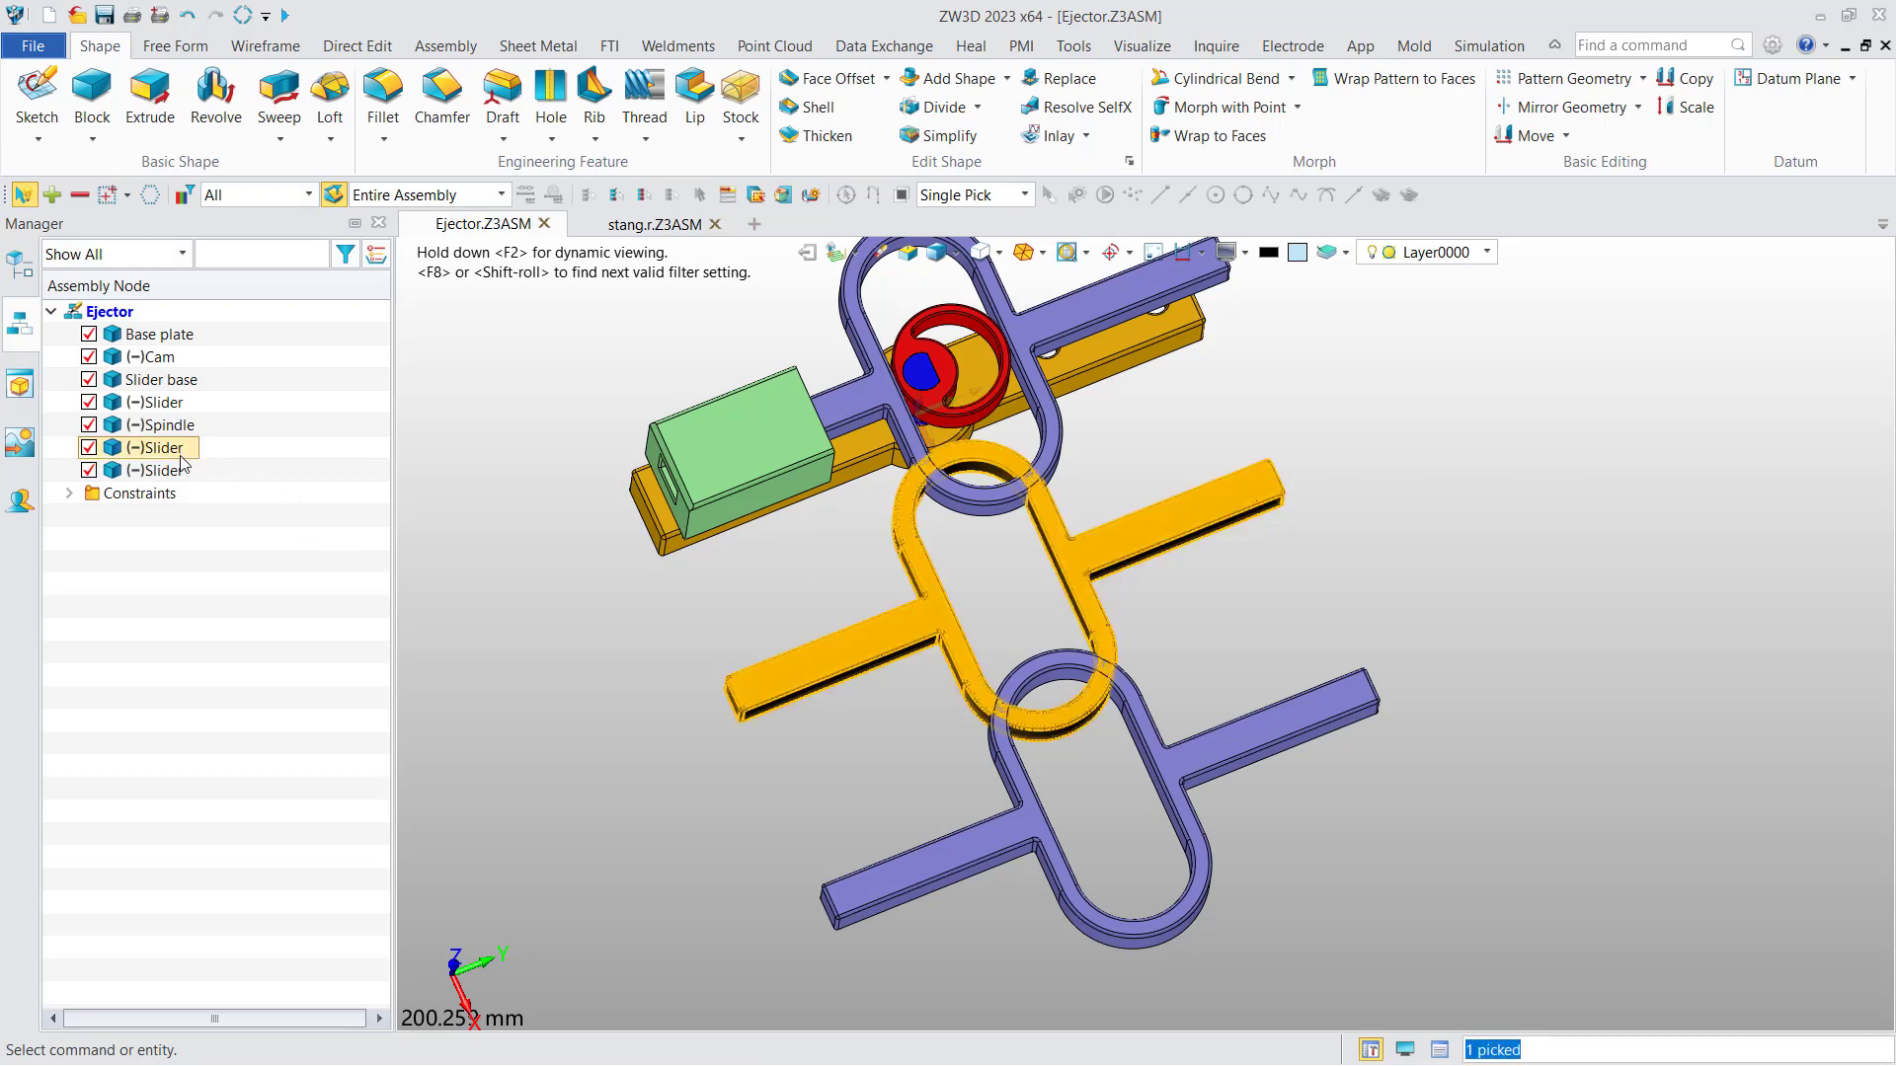
pyautogui.keyDown('ctrl'); pyautogui.click(180, 471); pyautogui.keyUp('ctrl')
pyautogui.rightClick(170, 477)
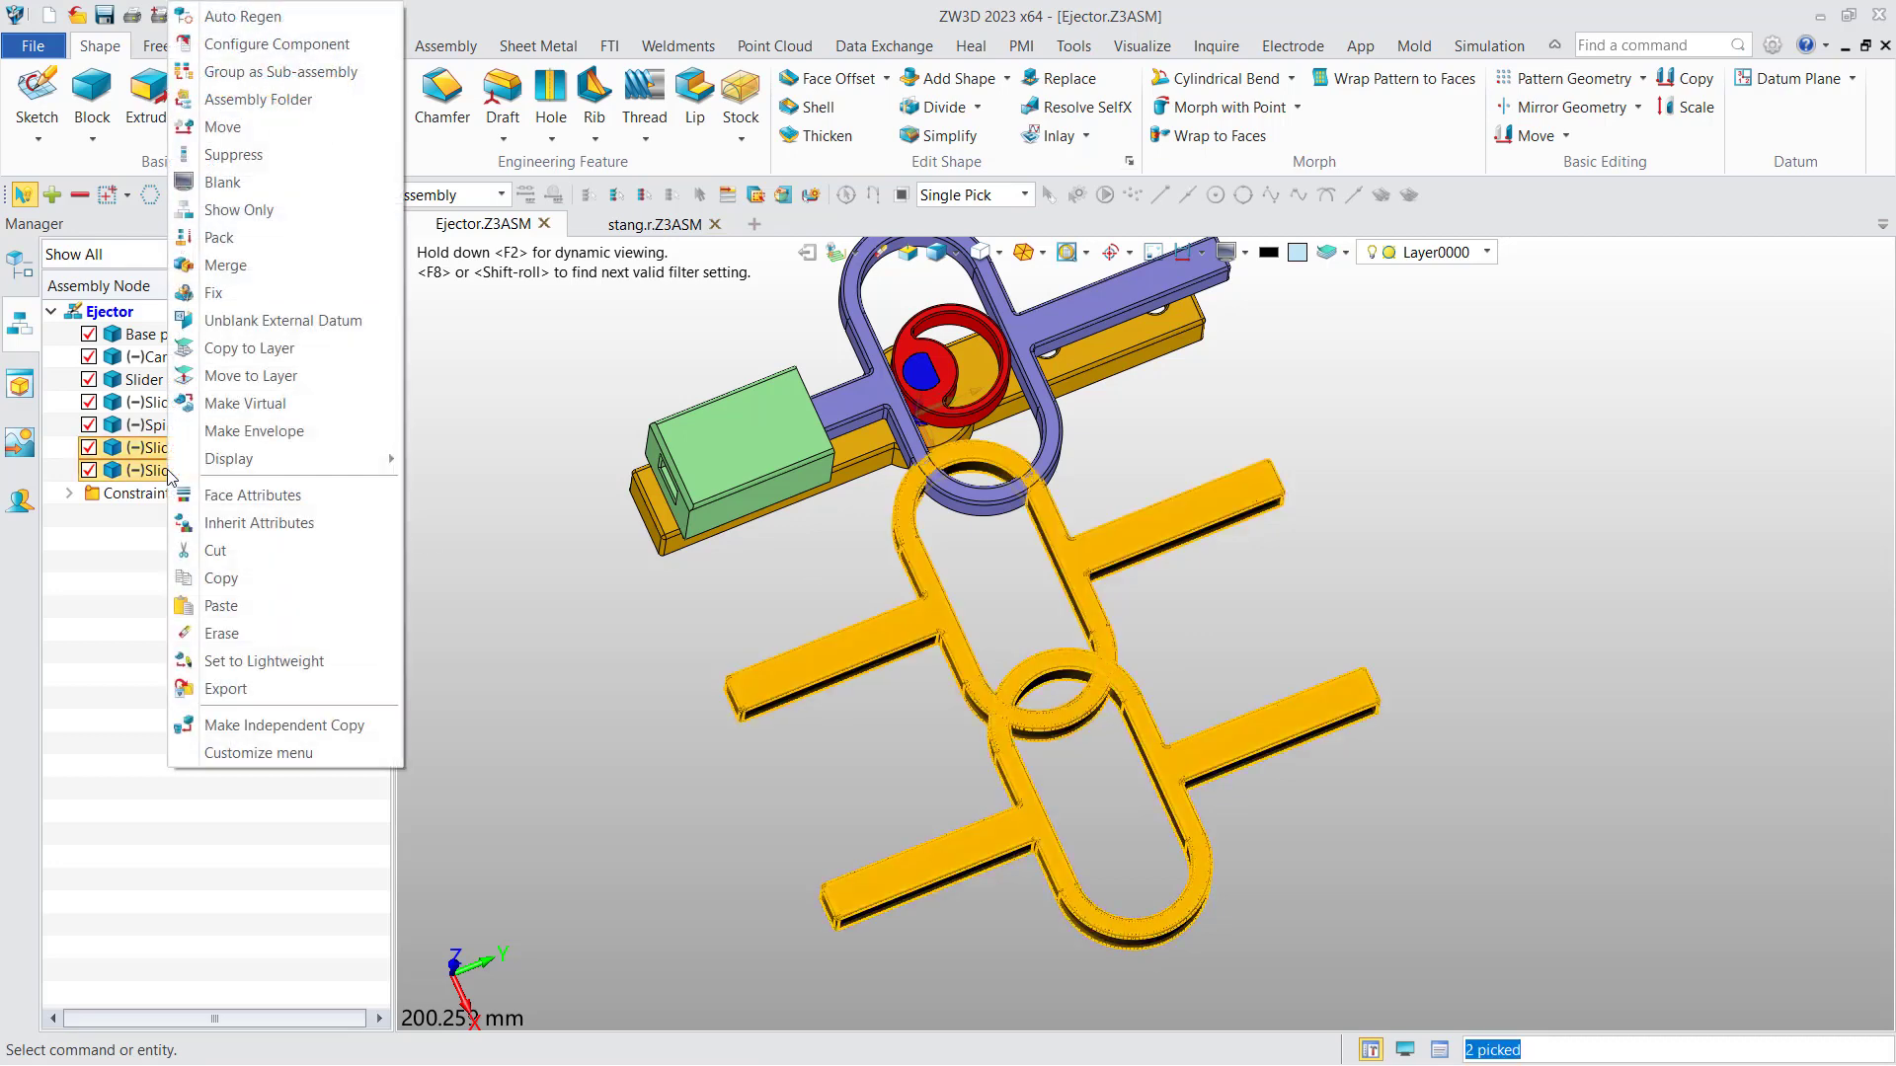
pyautogui.click(234, 634)
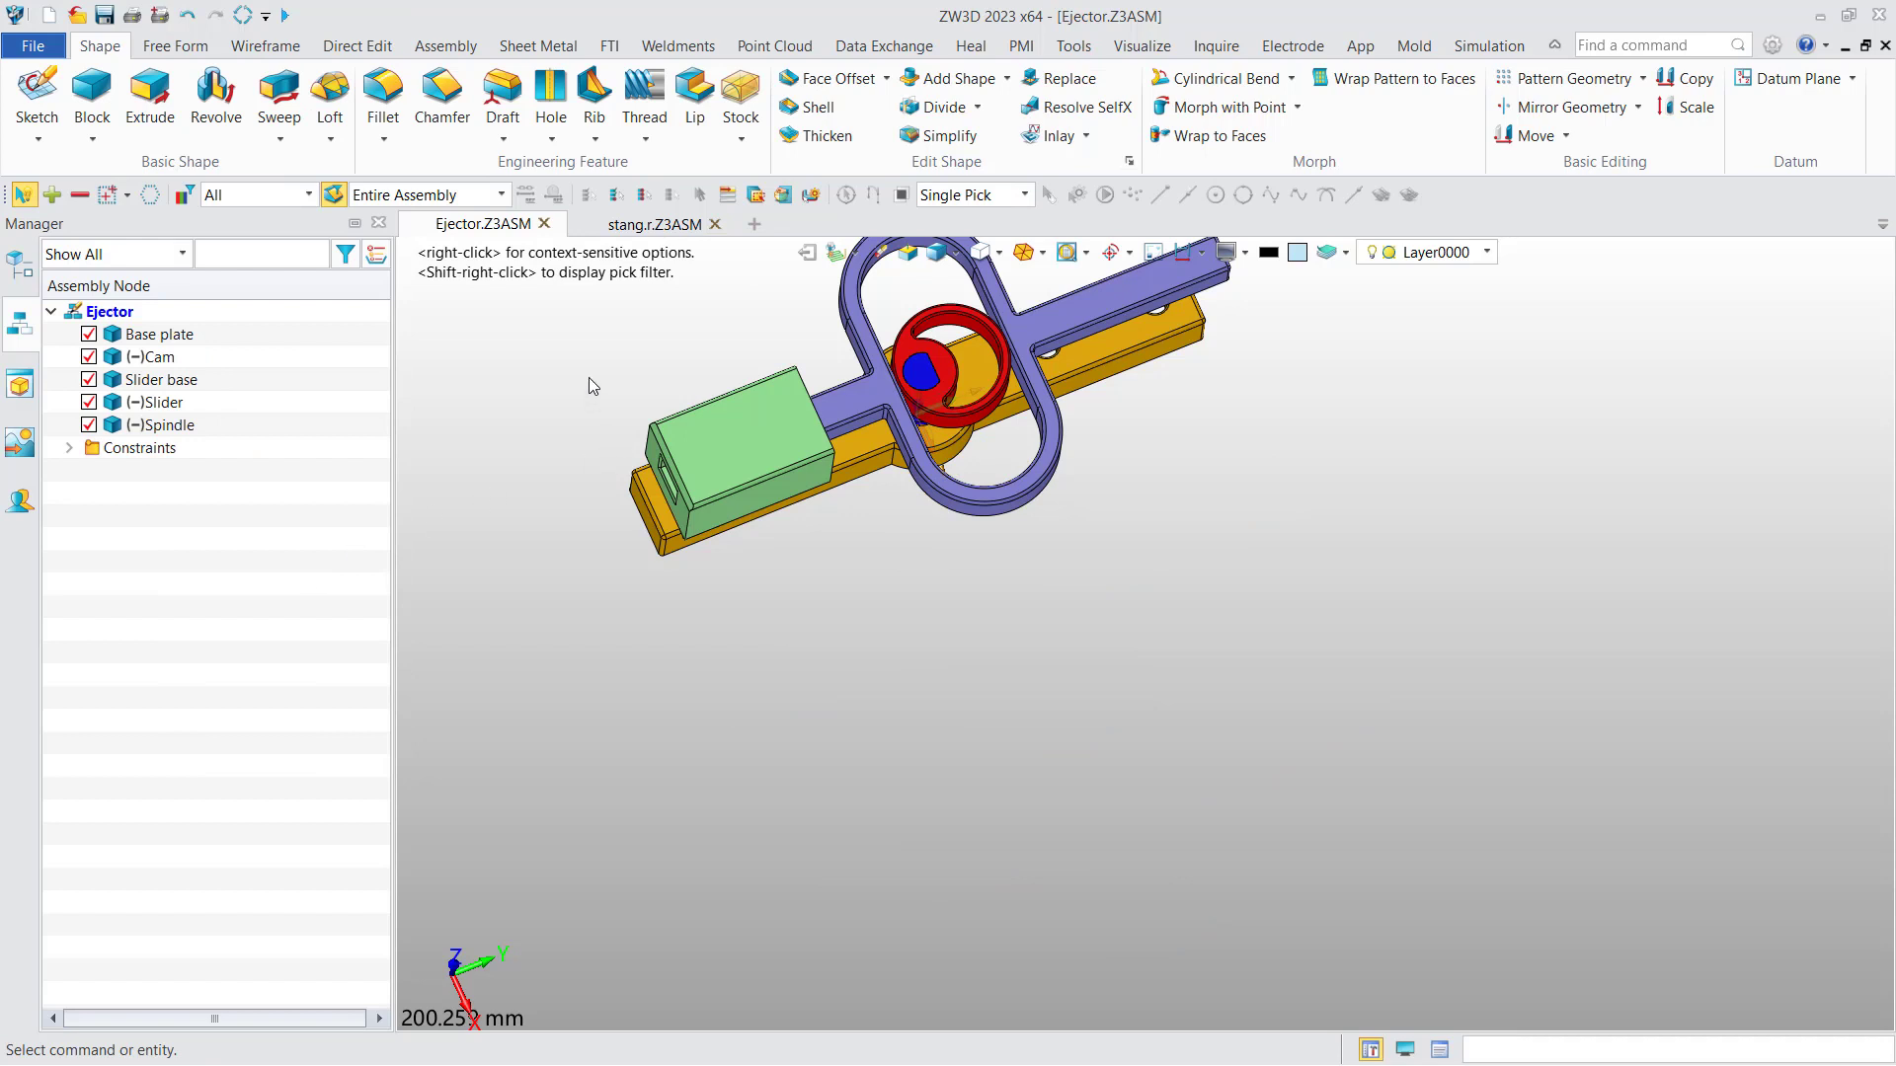
# Step: Pattern the Slider linearly along the X axis with 3 instances at 60 mm spacing, Instanced as component off and Inherit constraints on
pyautogui.moveTo(593, 386); pyautogui.dragTo(622, 457, button='middle')
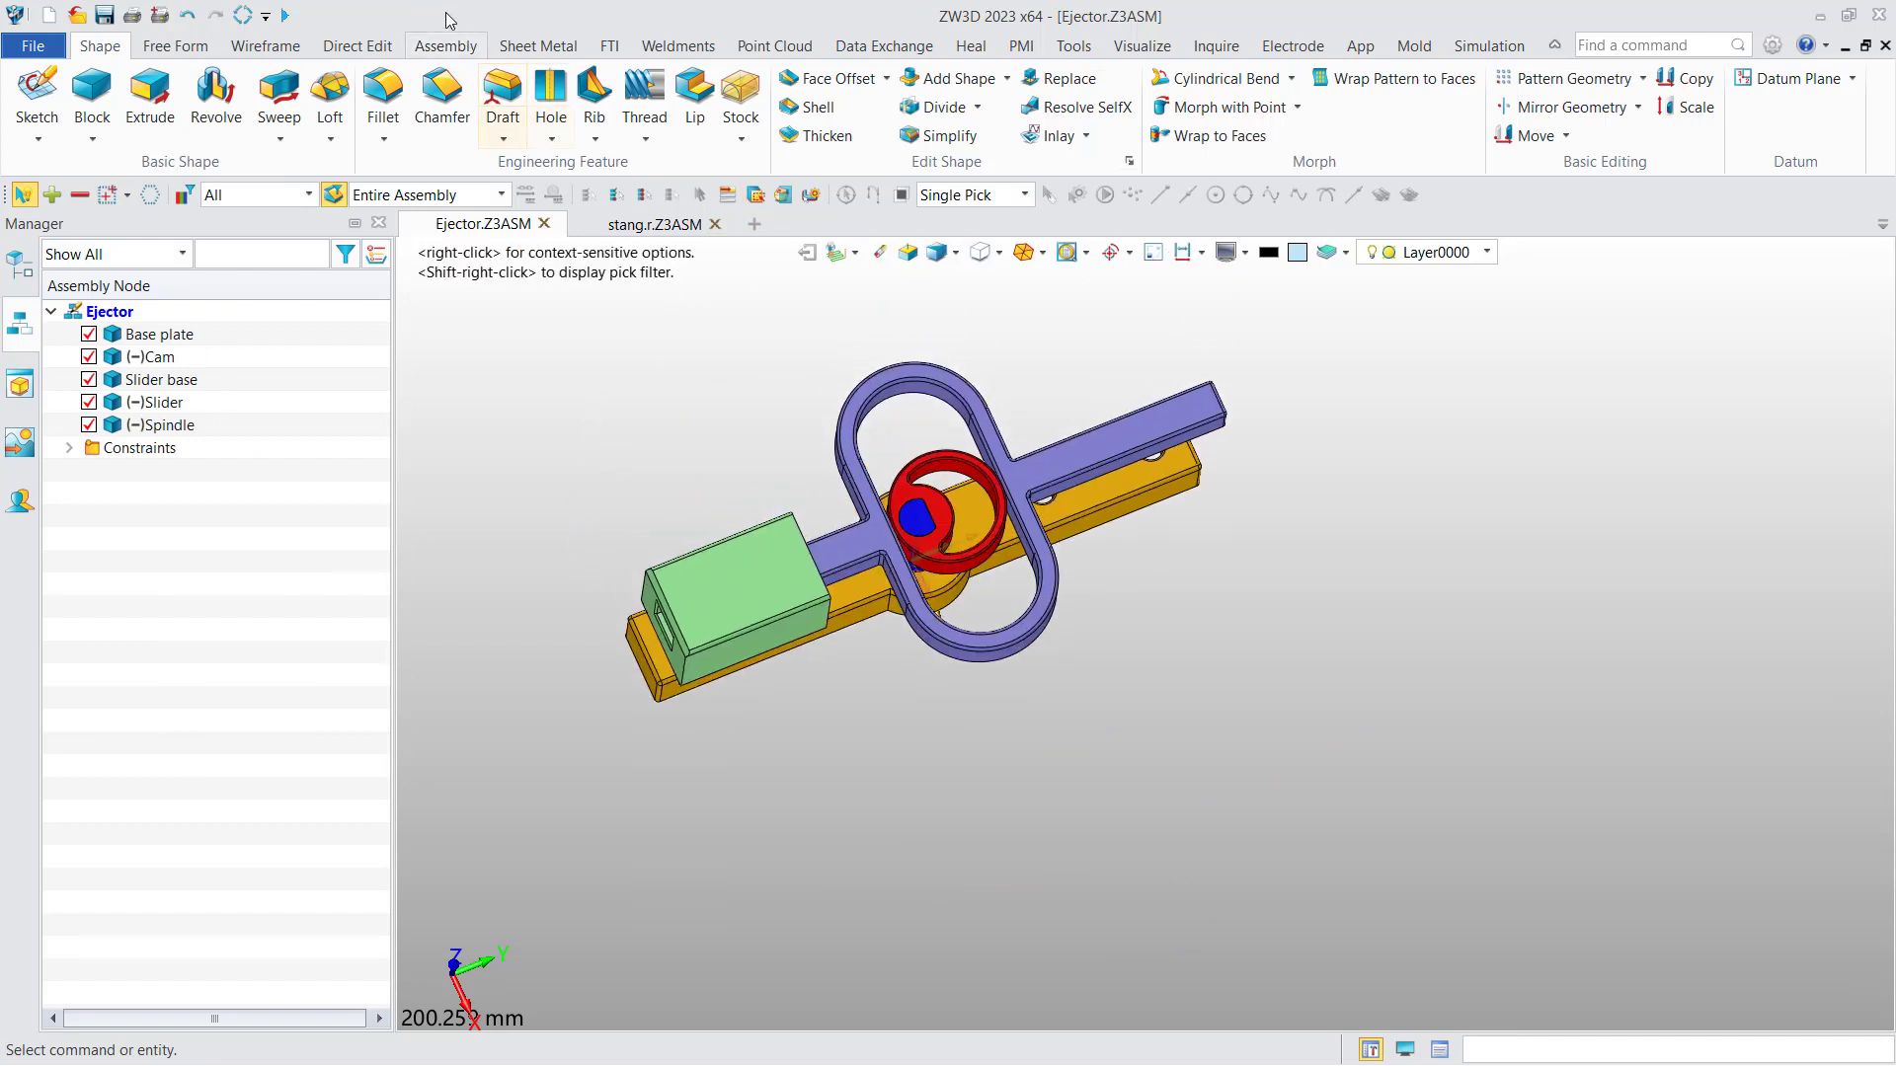
pyautogui.click(443, 45)
pyautogui.click(647, 78)
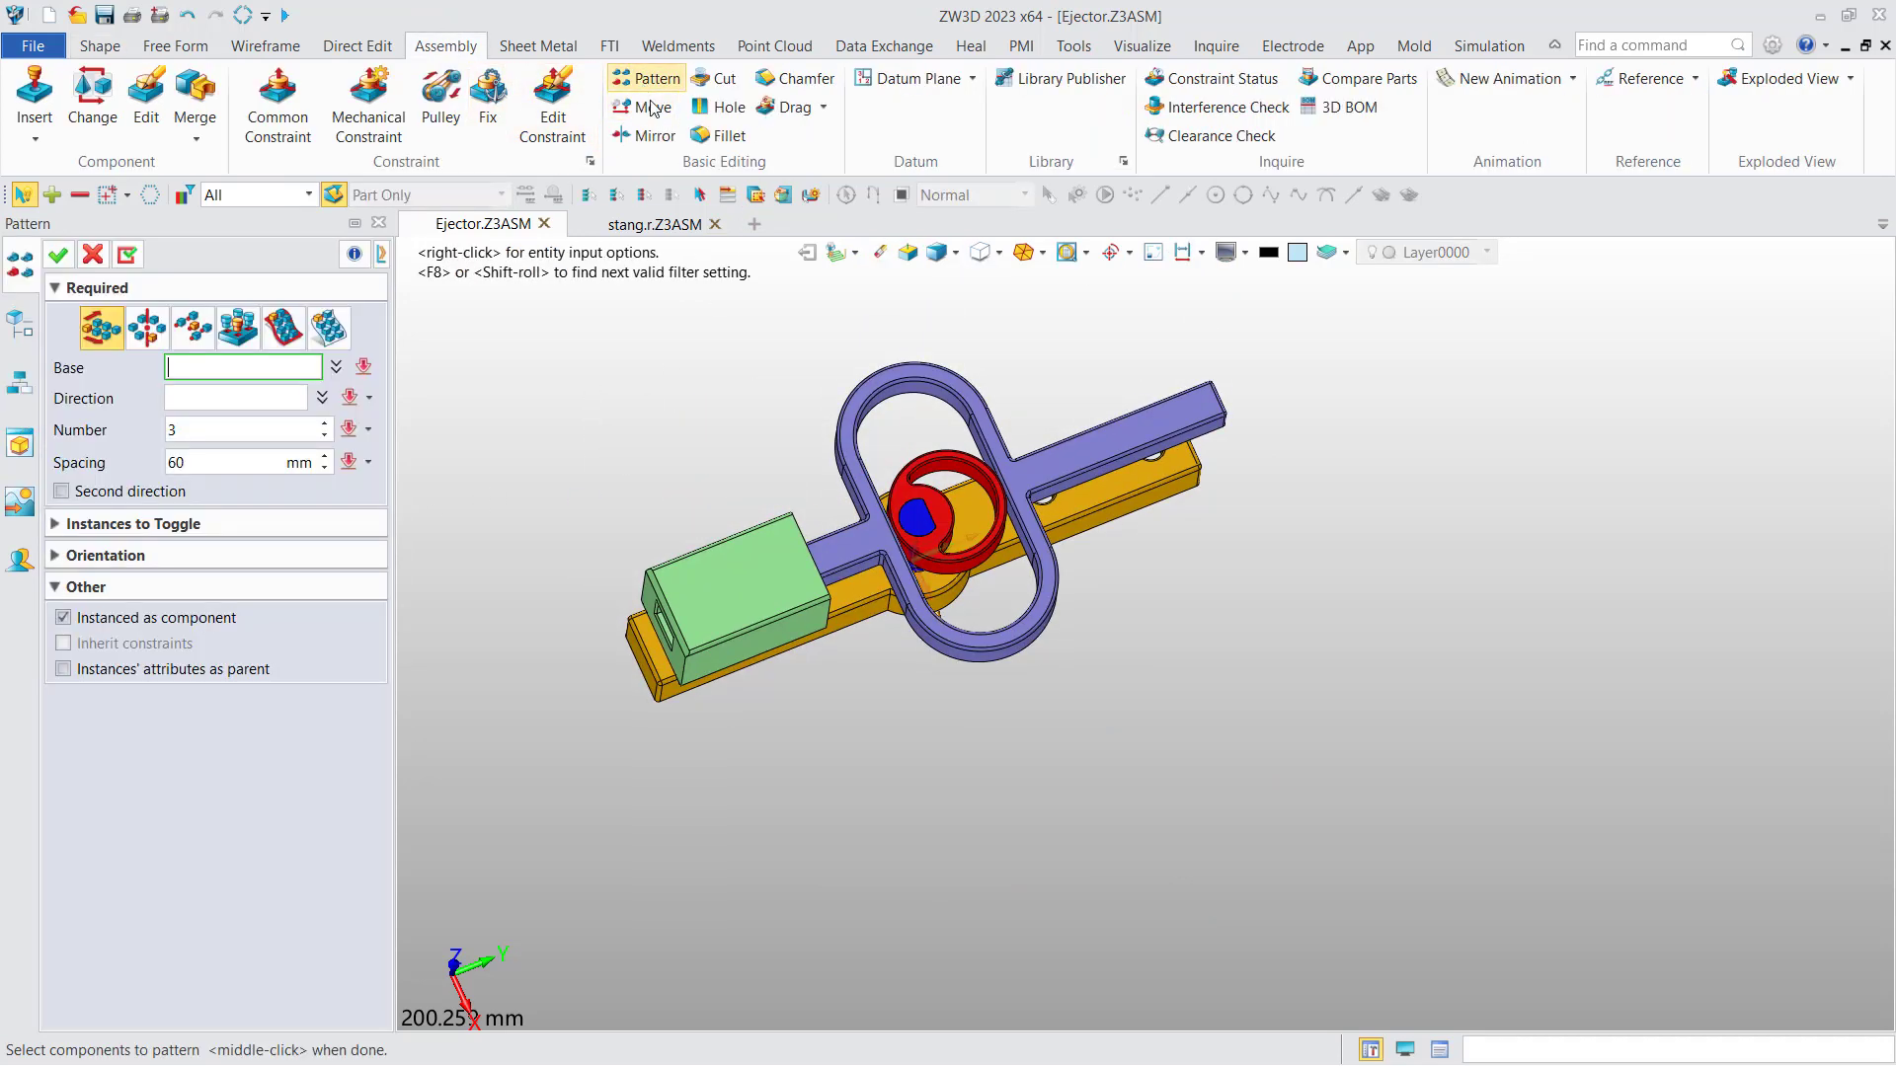
pyautogui.moveTo(851, 443); pyautogui.dragTo(827, 410, button='middle')
pyautogui.click(827, 410)
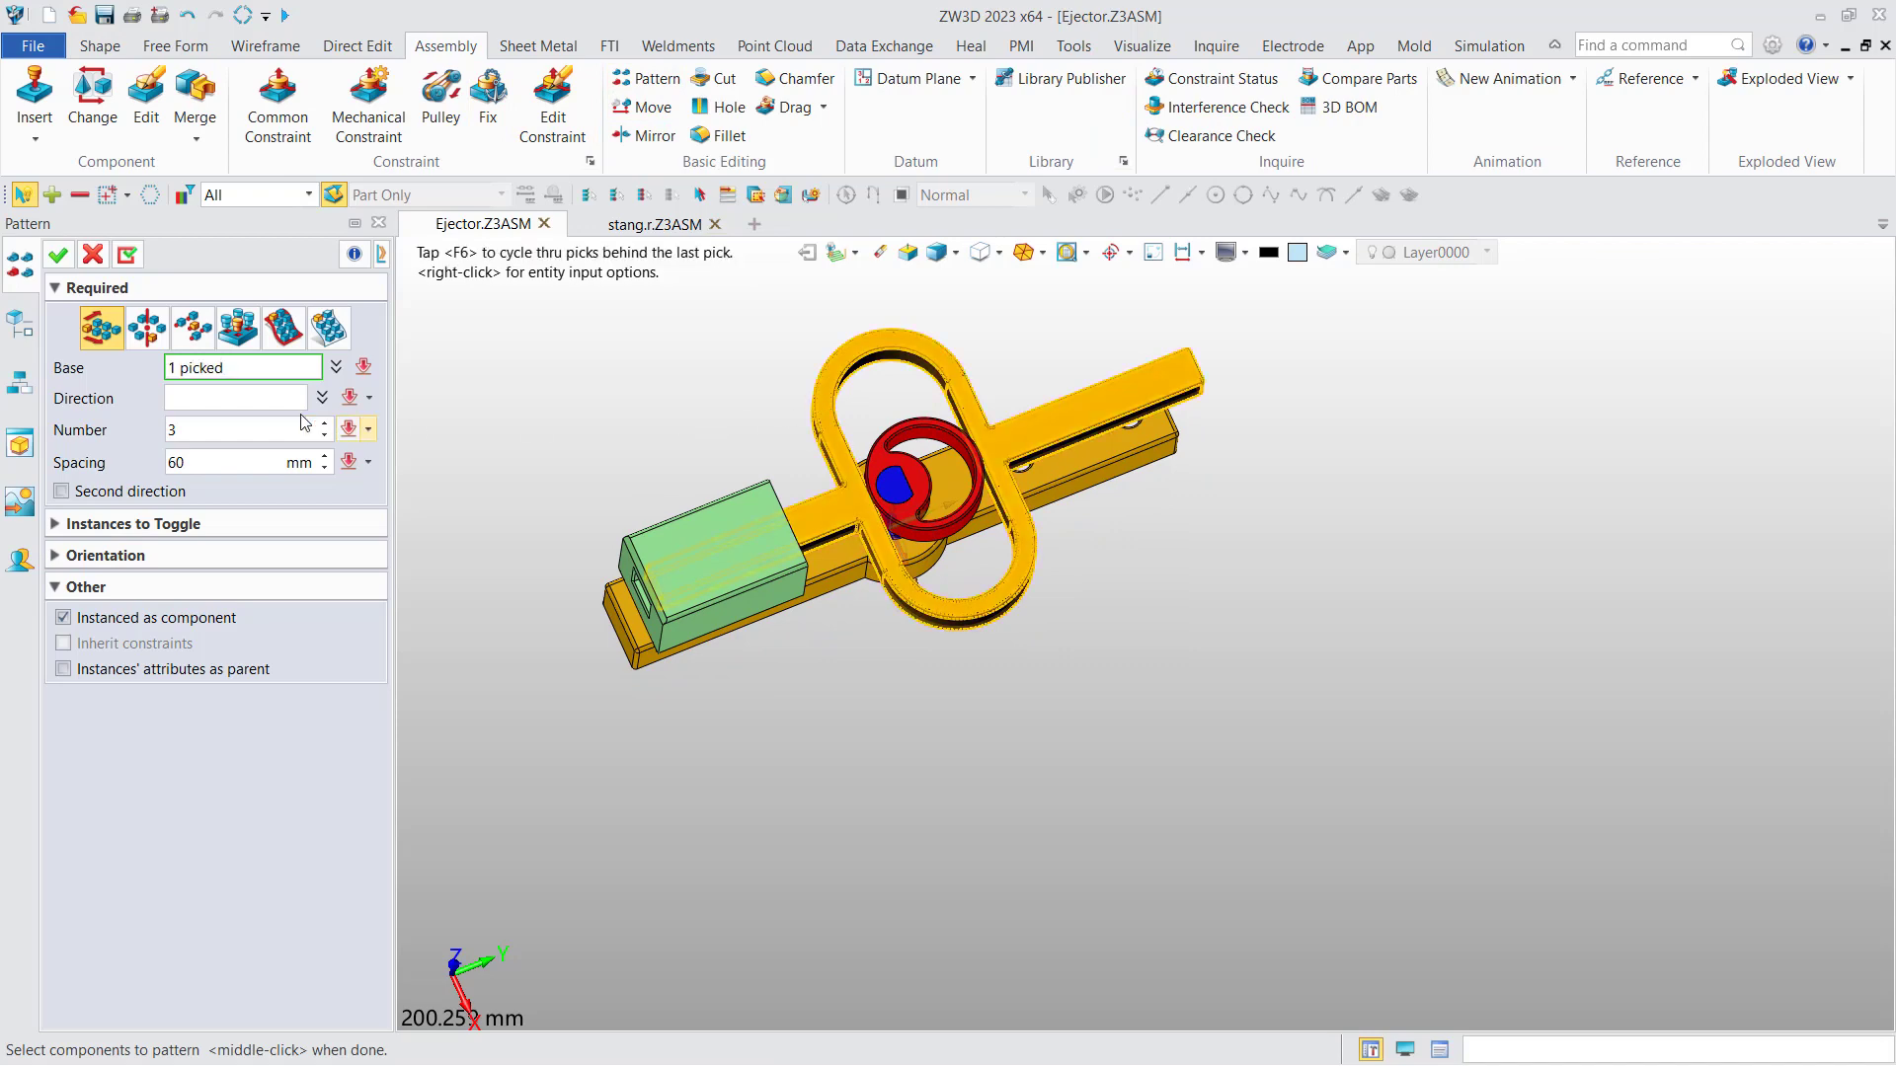
pyautogui.middleClick(346, 429)
pyautogui.rightClick(464, 409)
pyautogui.click(509, 430)
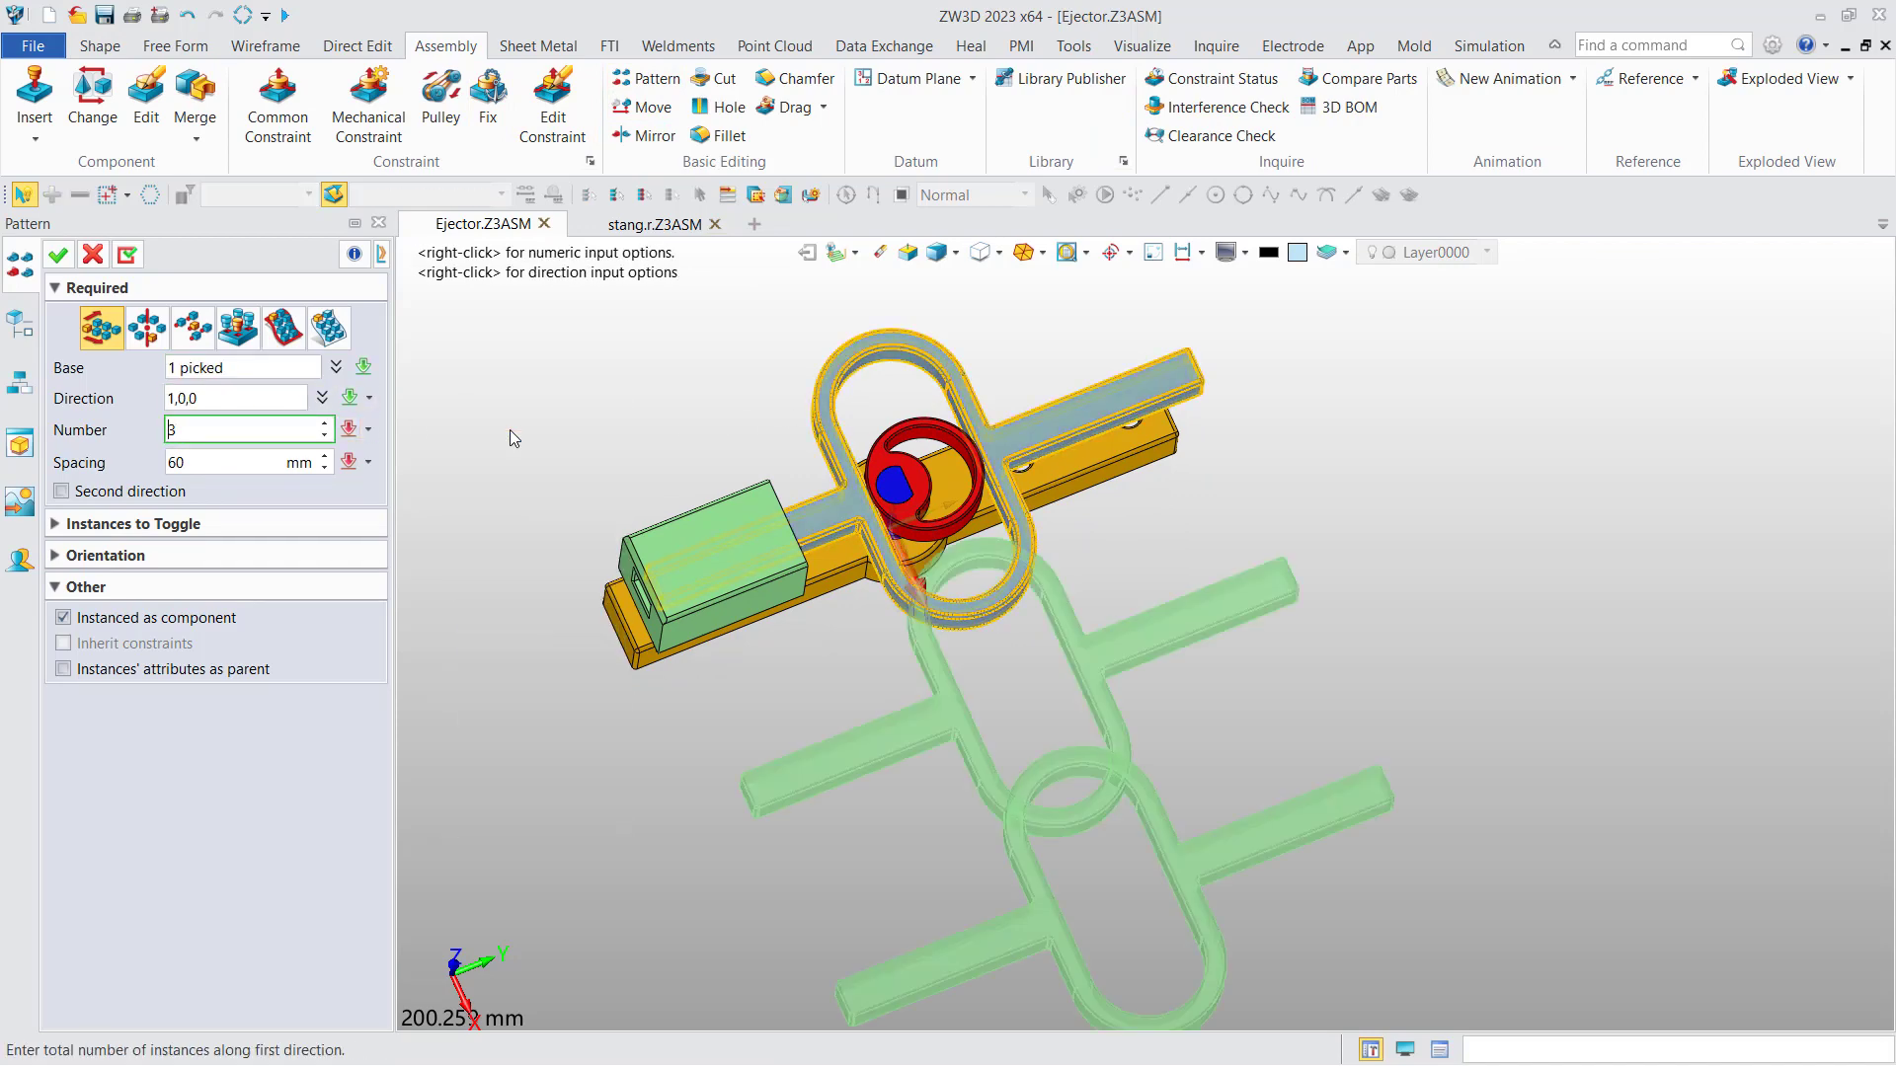
pyautogui.click(148, 619)
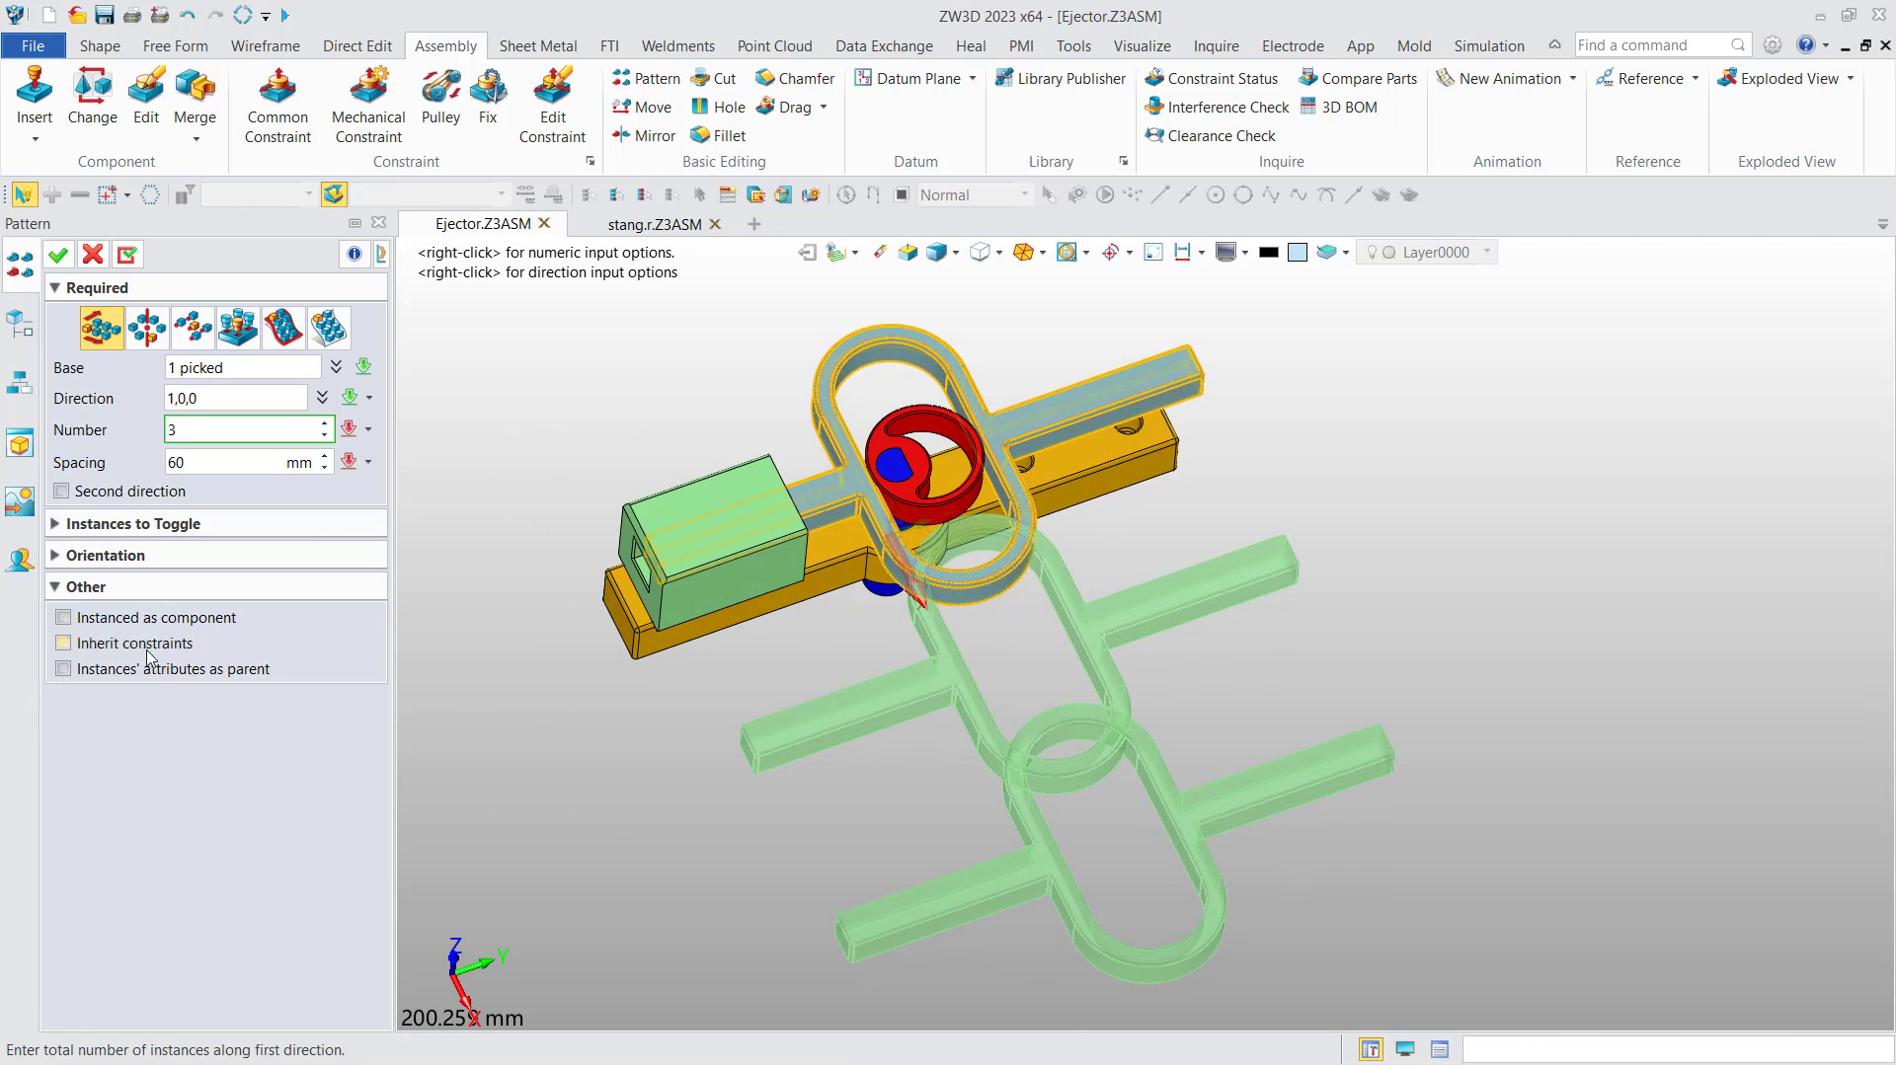
pyautogui.click(140, 644)
pyautogui.click(57, 254)
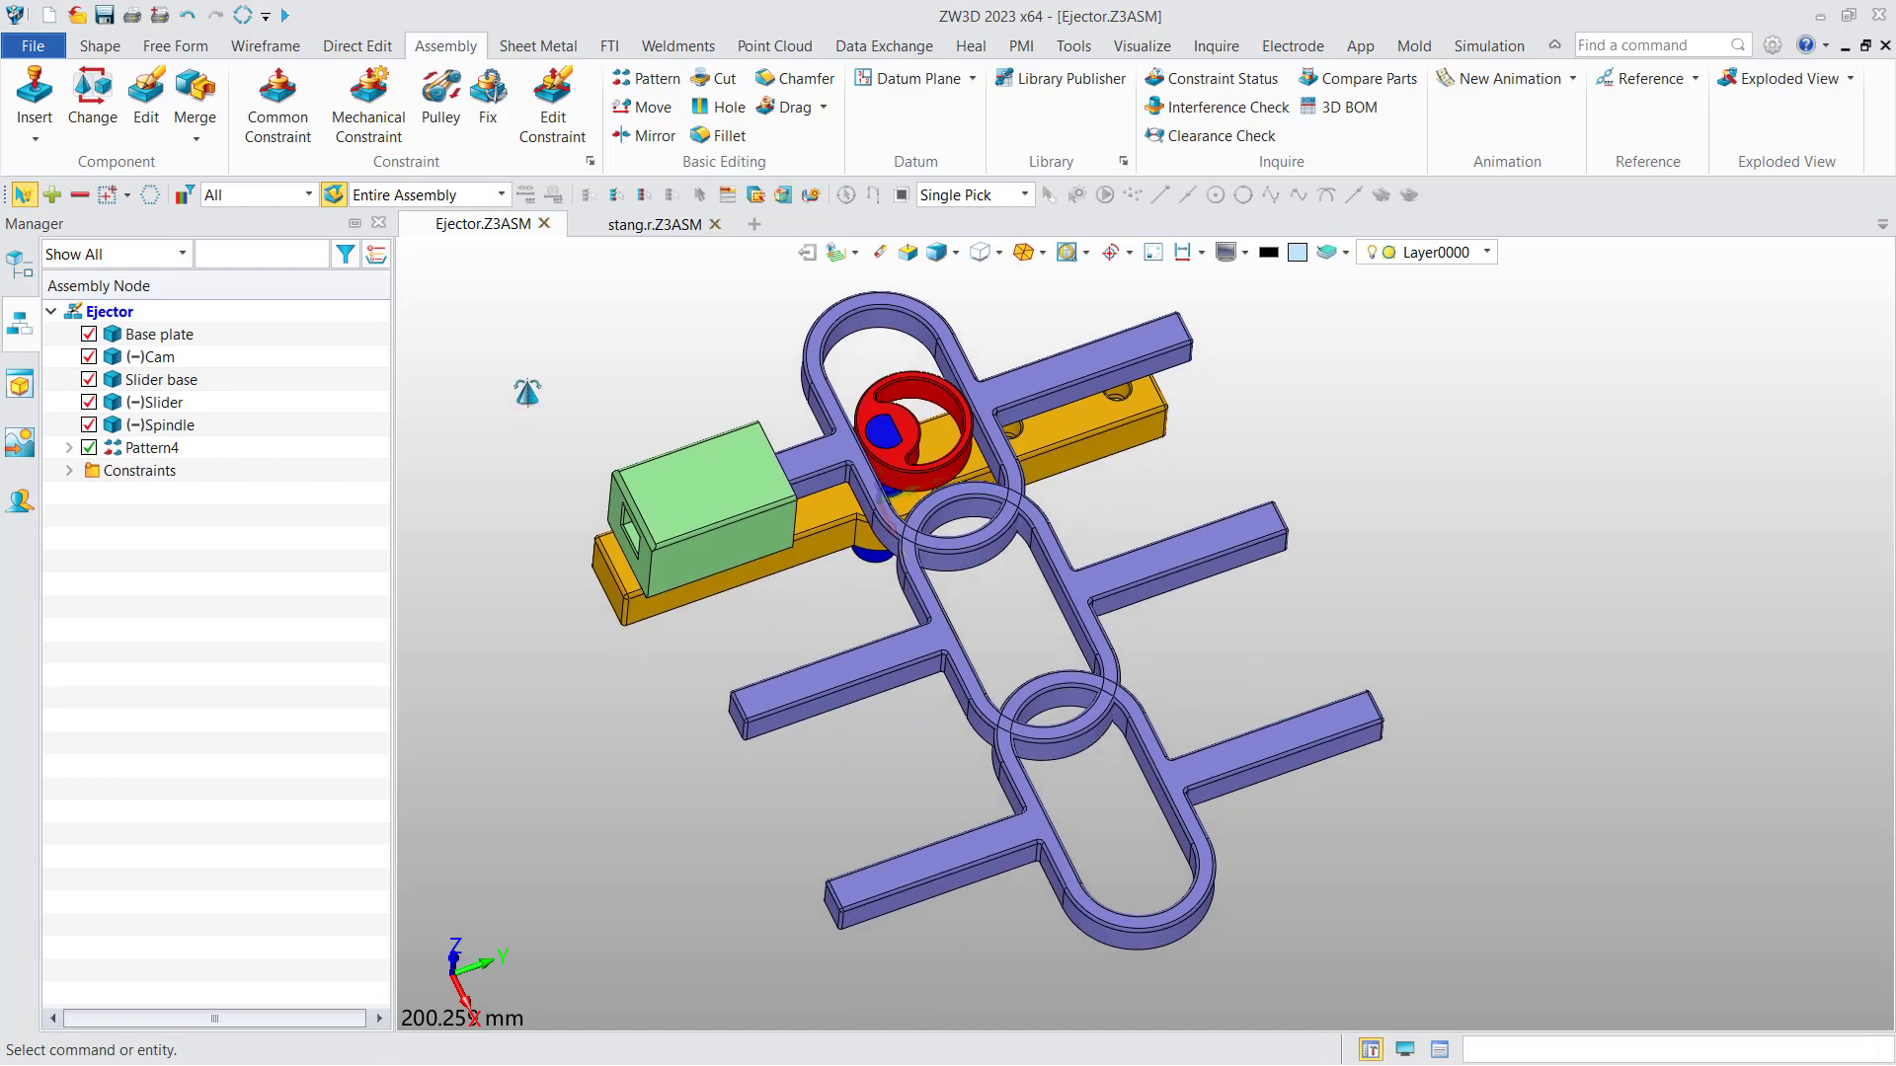
# Step: Expand the pattern's instances in the assembly tree and try to move the original Slider along its base
pyautogui.click(68, 448)
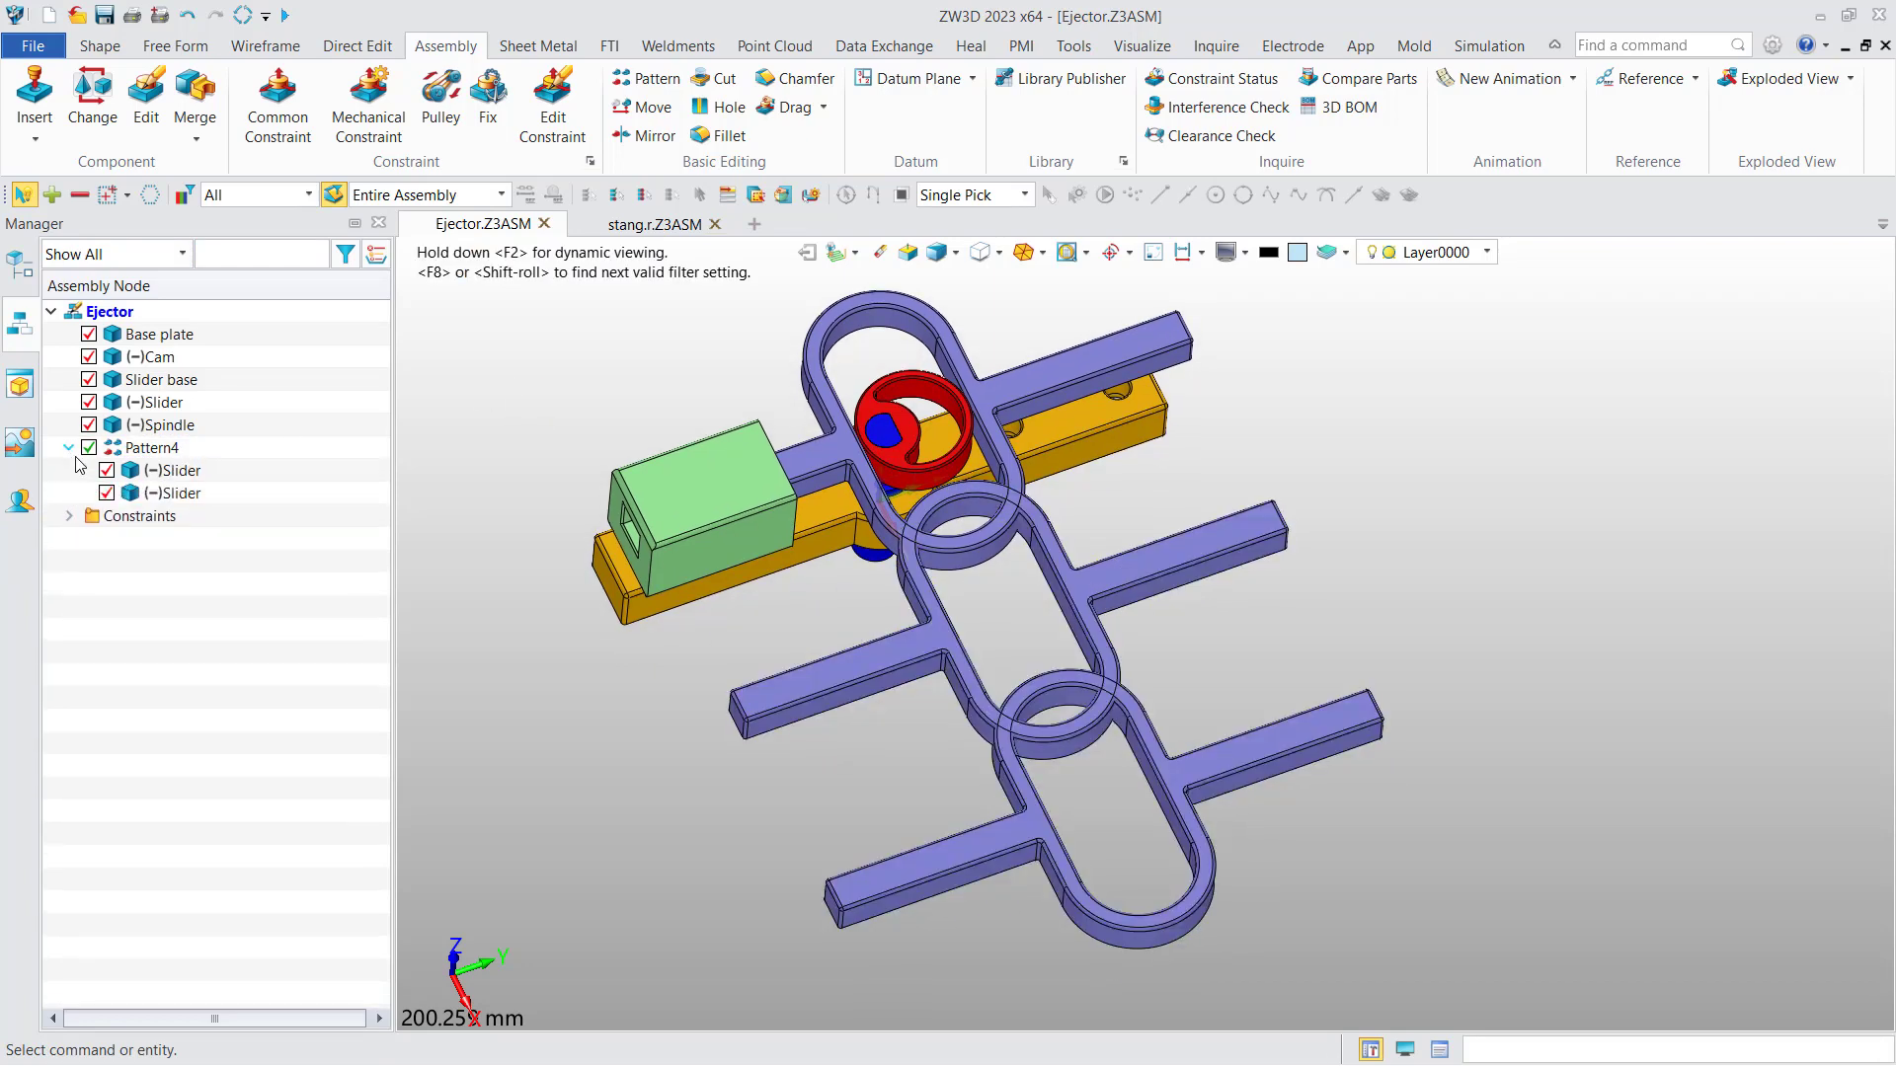
pyautogui.scroll(-2, 639, 435)
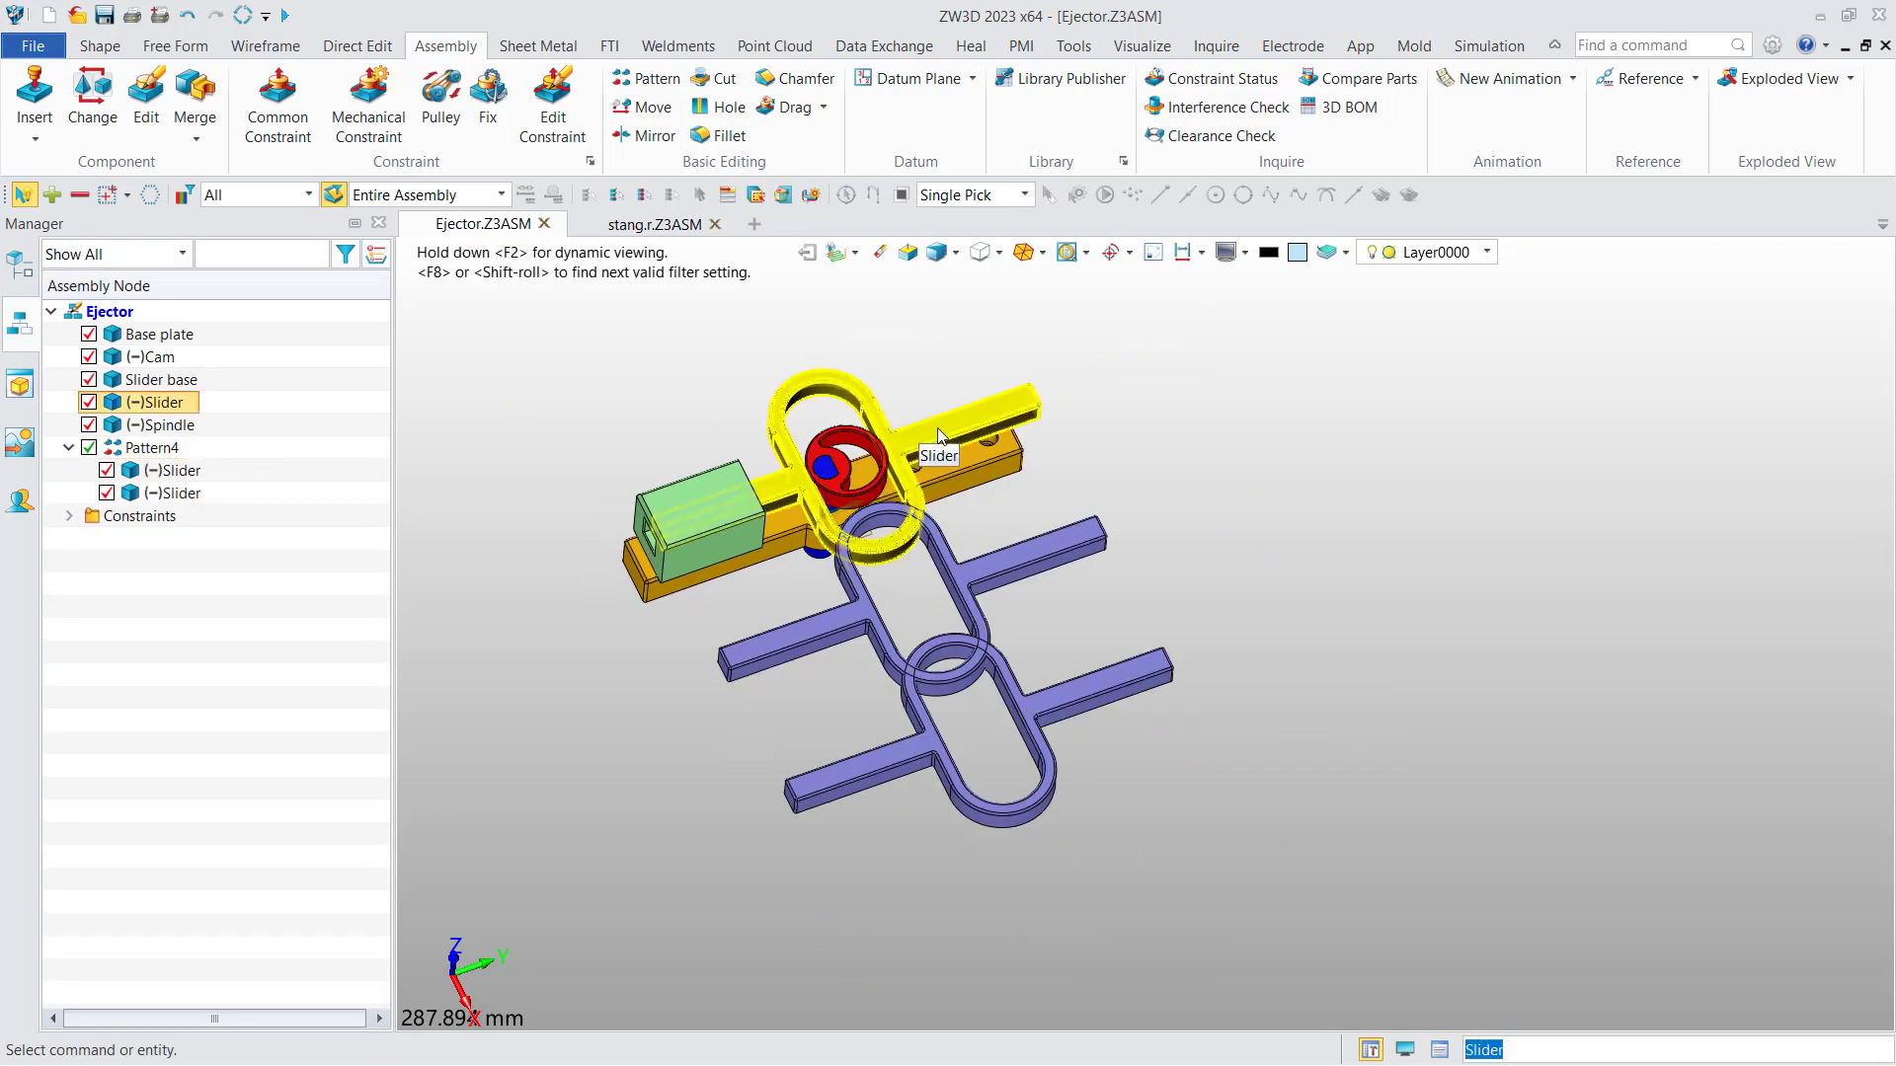
pyautogui.click(946, 436)
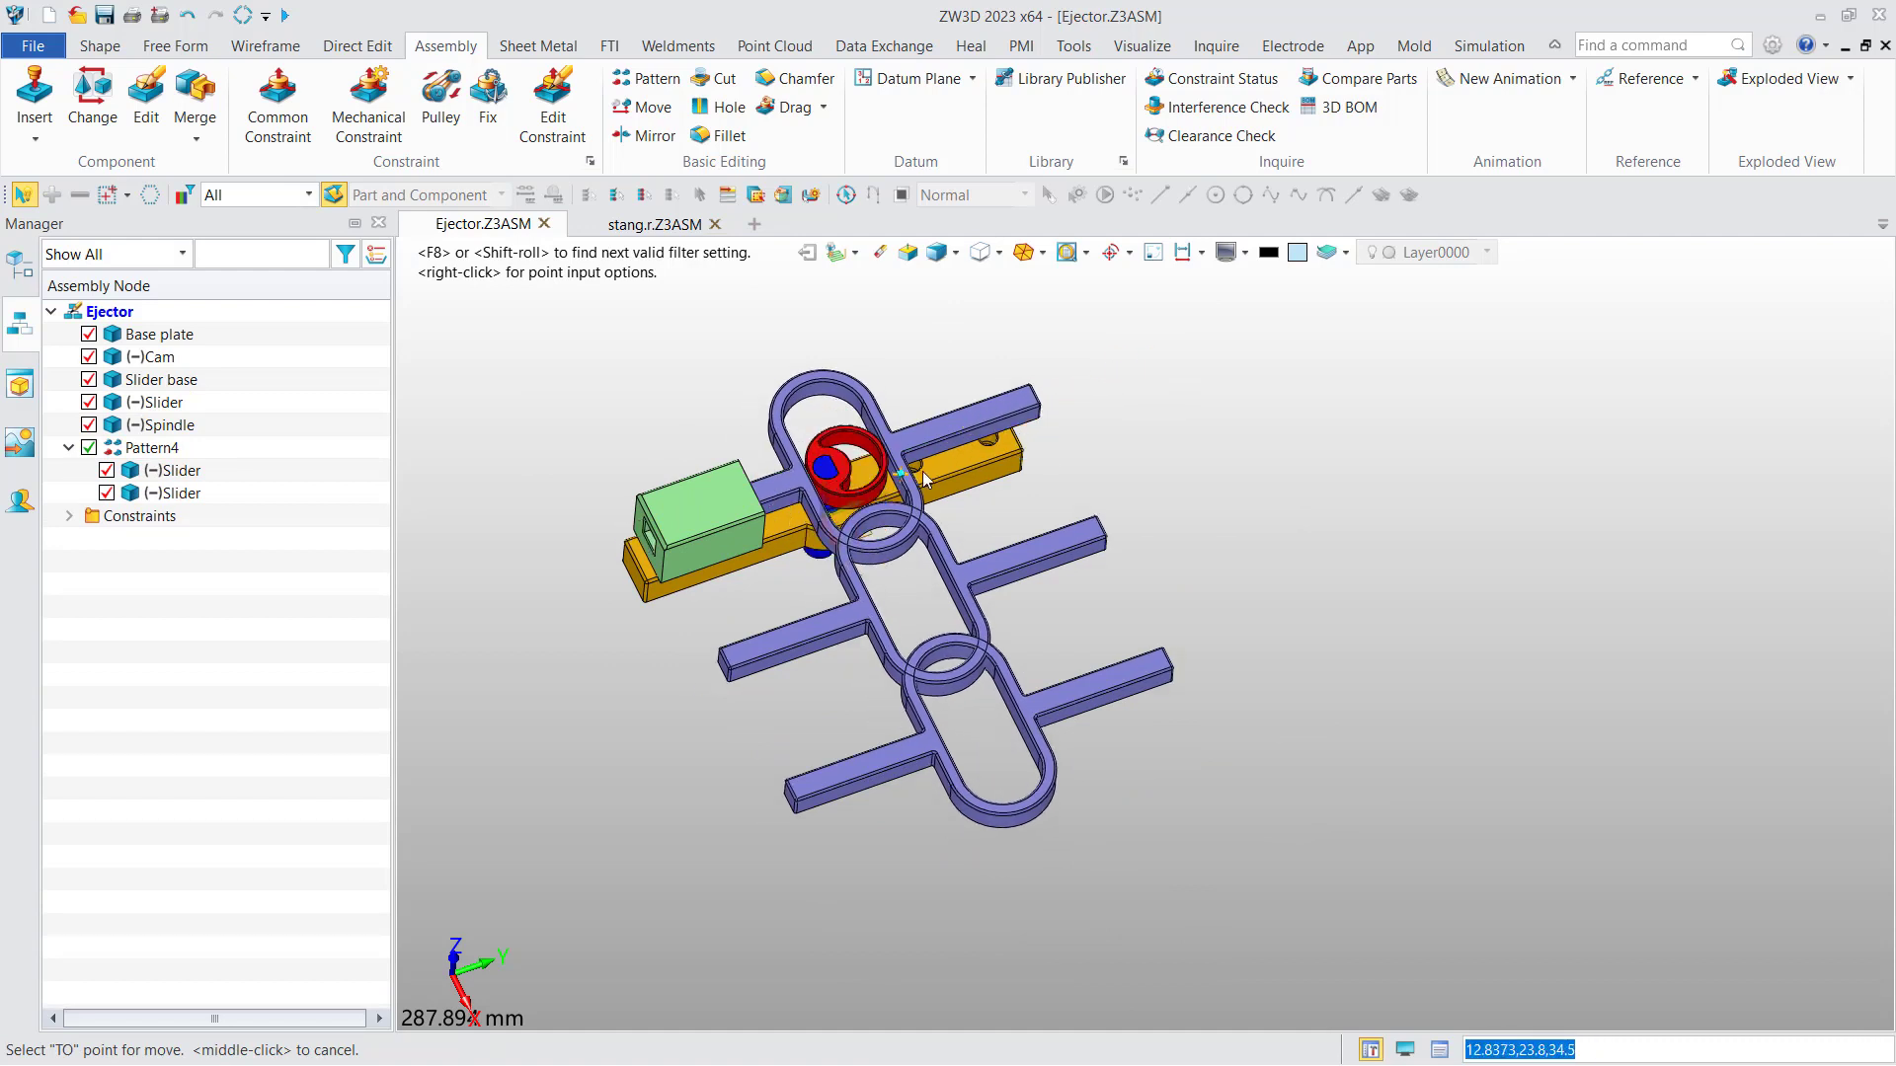
pyautogui.click(951, 466)
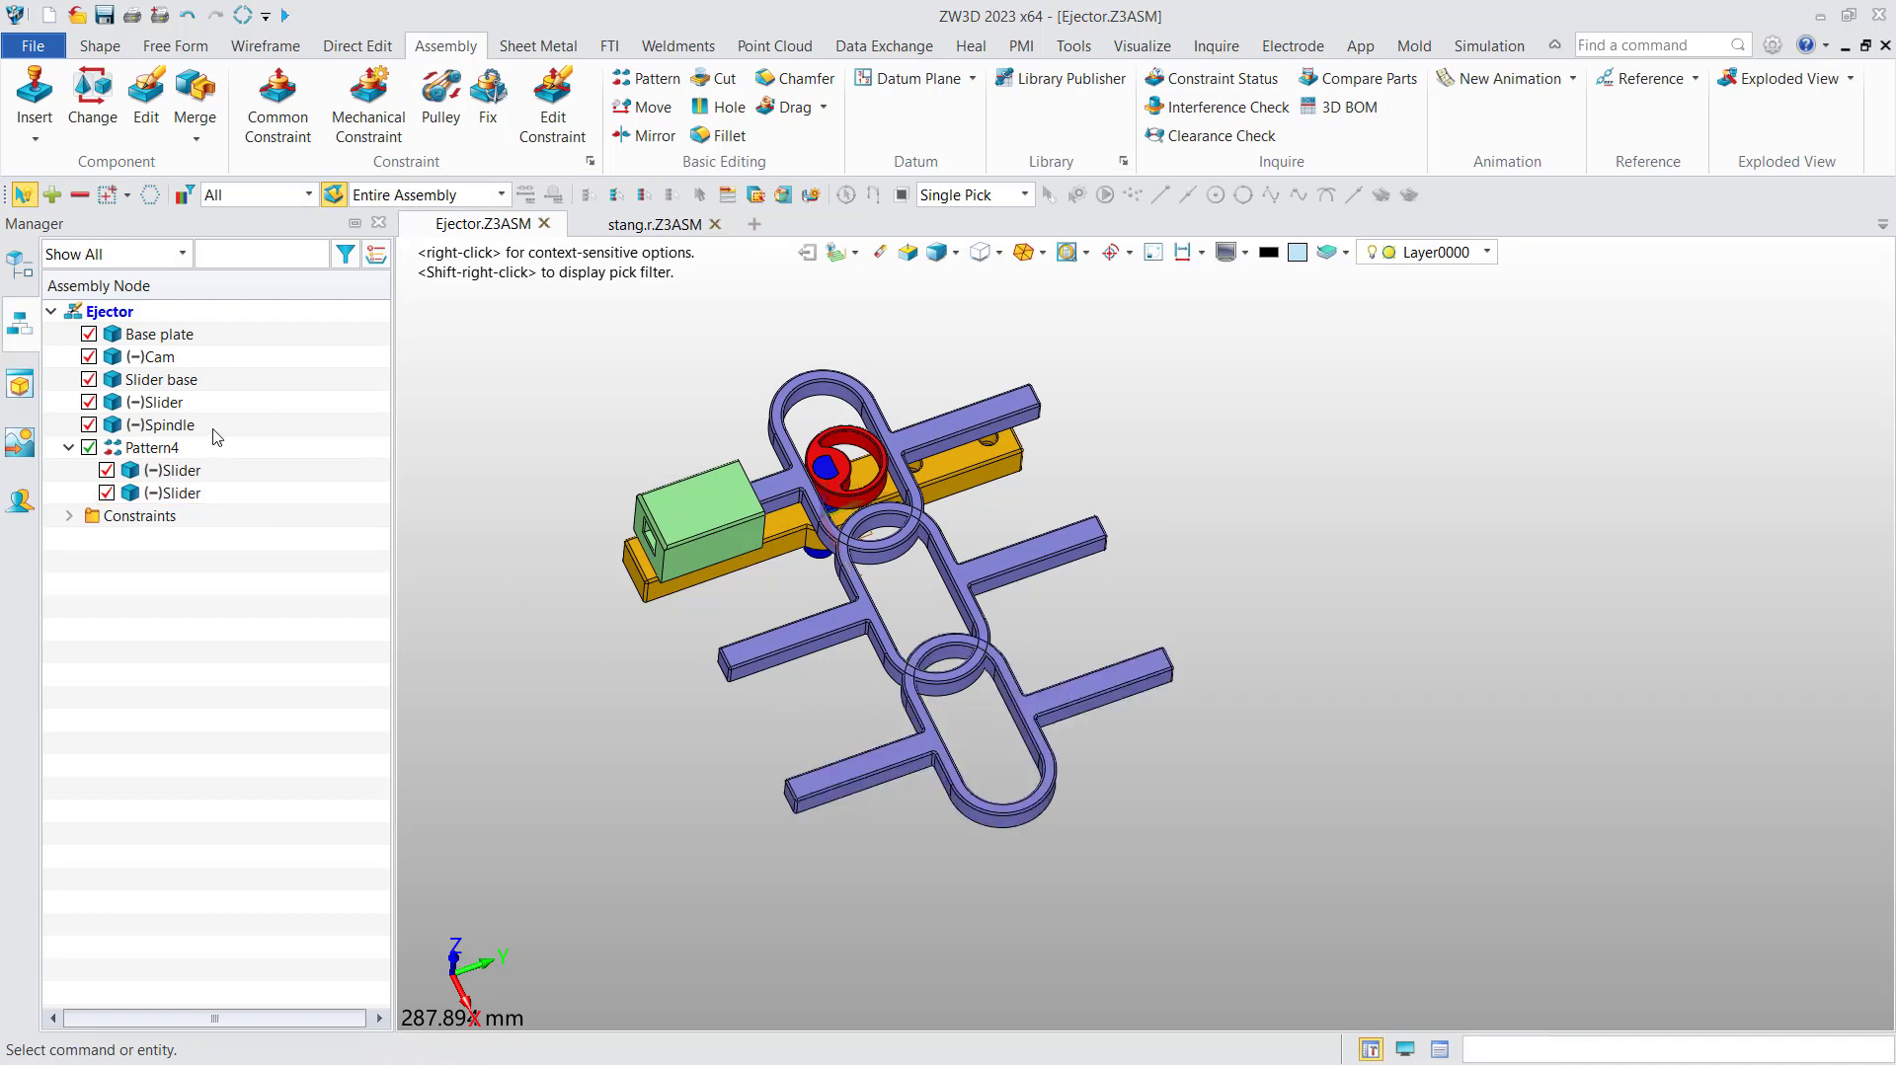
# Step: Redefine the Slider pattern to review its instance and constraint options, and accept it with the same settings
pyautogui.rightClick(158, 447)
pyautogui.click(176, 460)
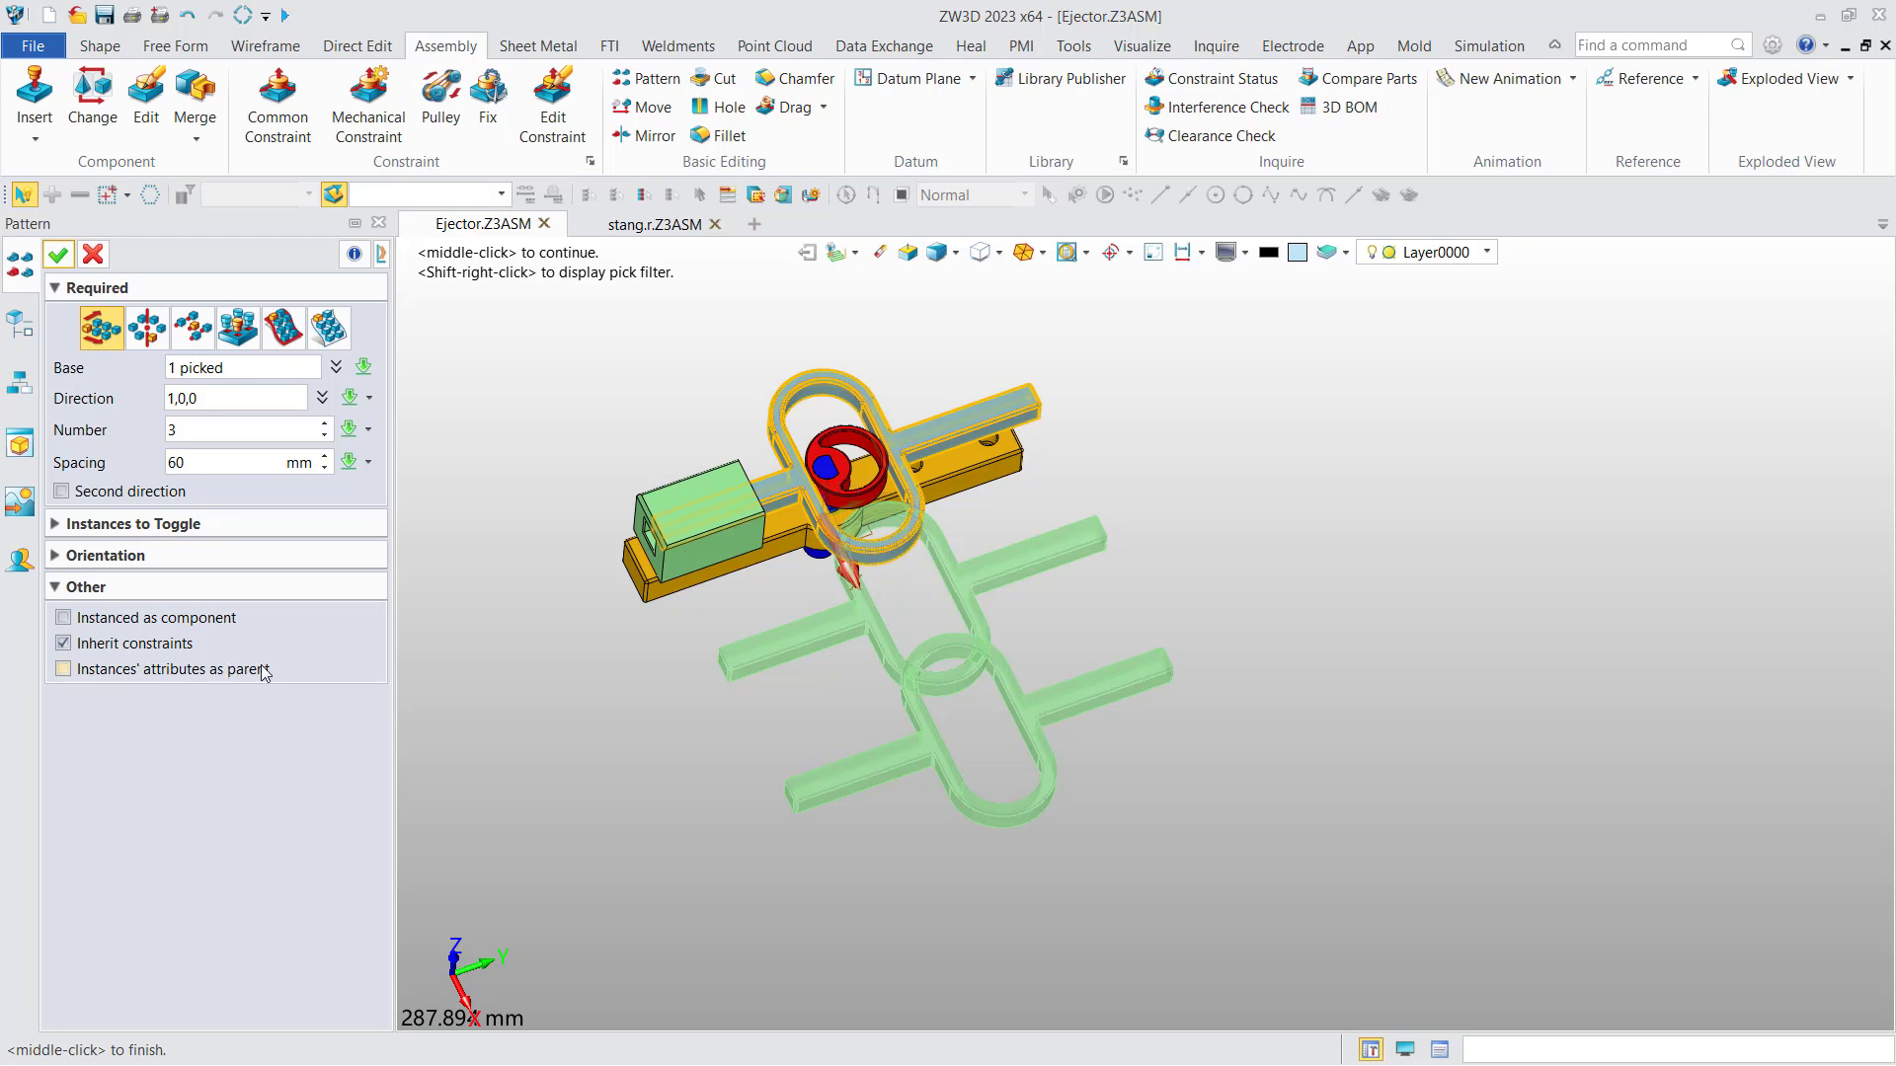
pyautogui.click(57, 254)
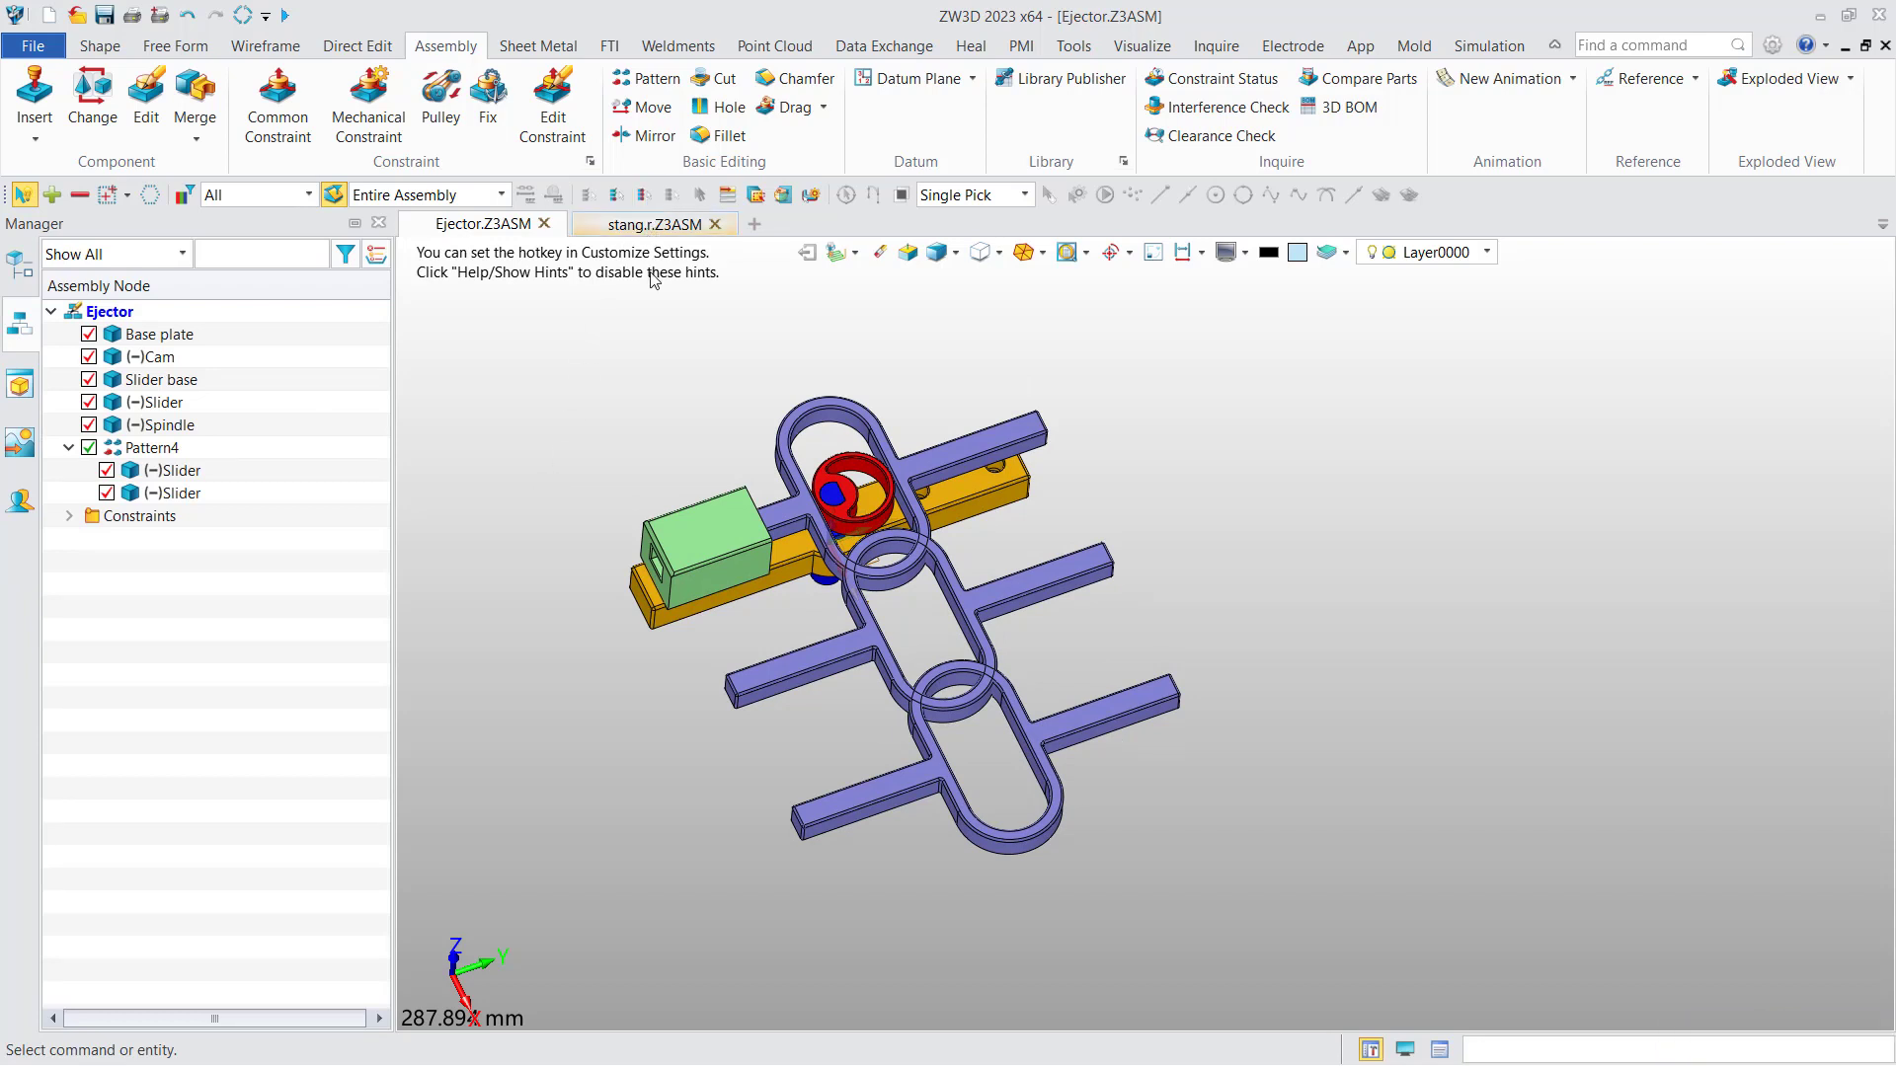
# Step: Delete the two patterned Slider instances from the Ejector assembly
pyautogui.click(921, 789)
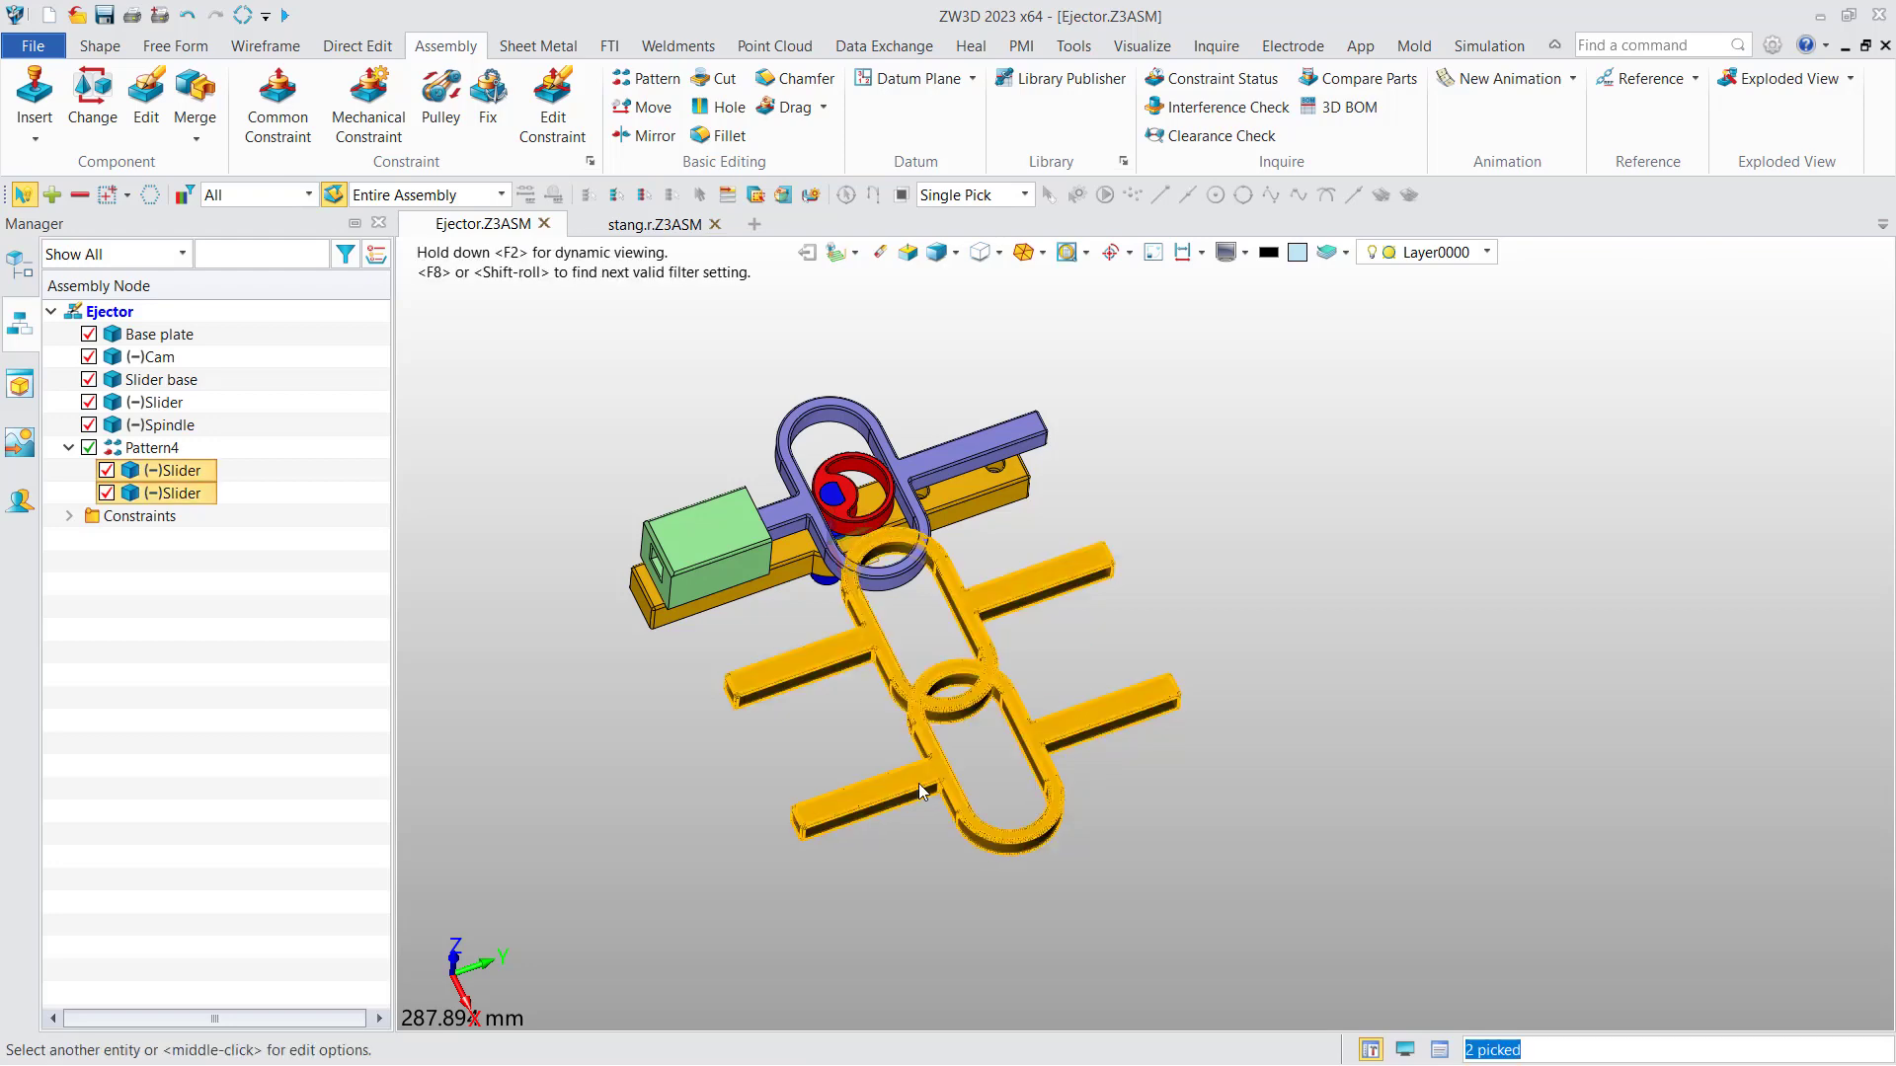
pyautogui.press('Delete')
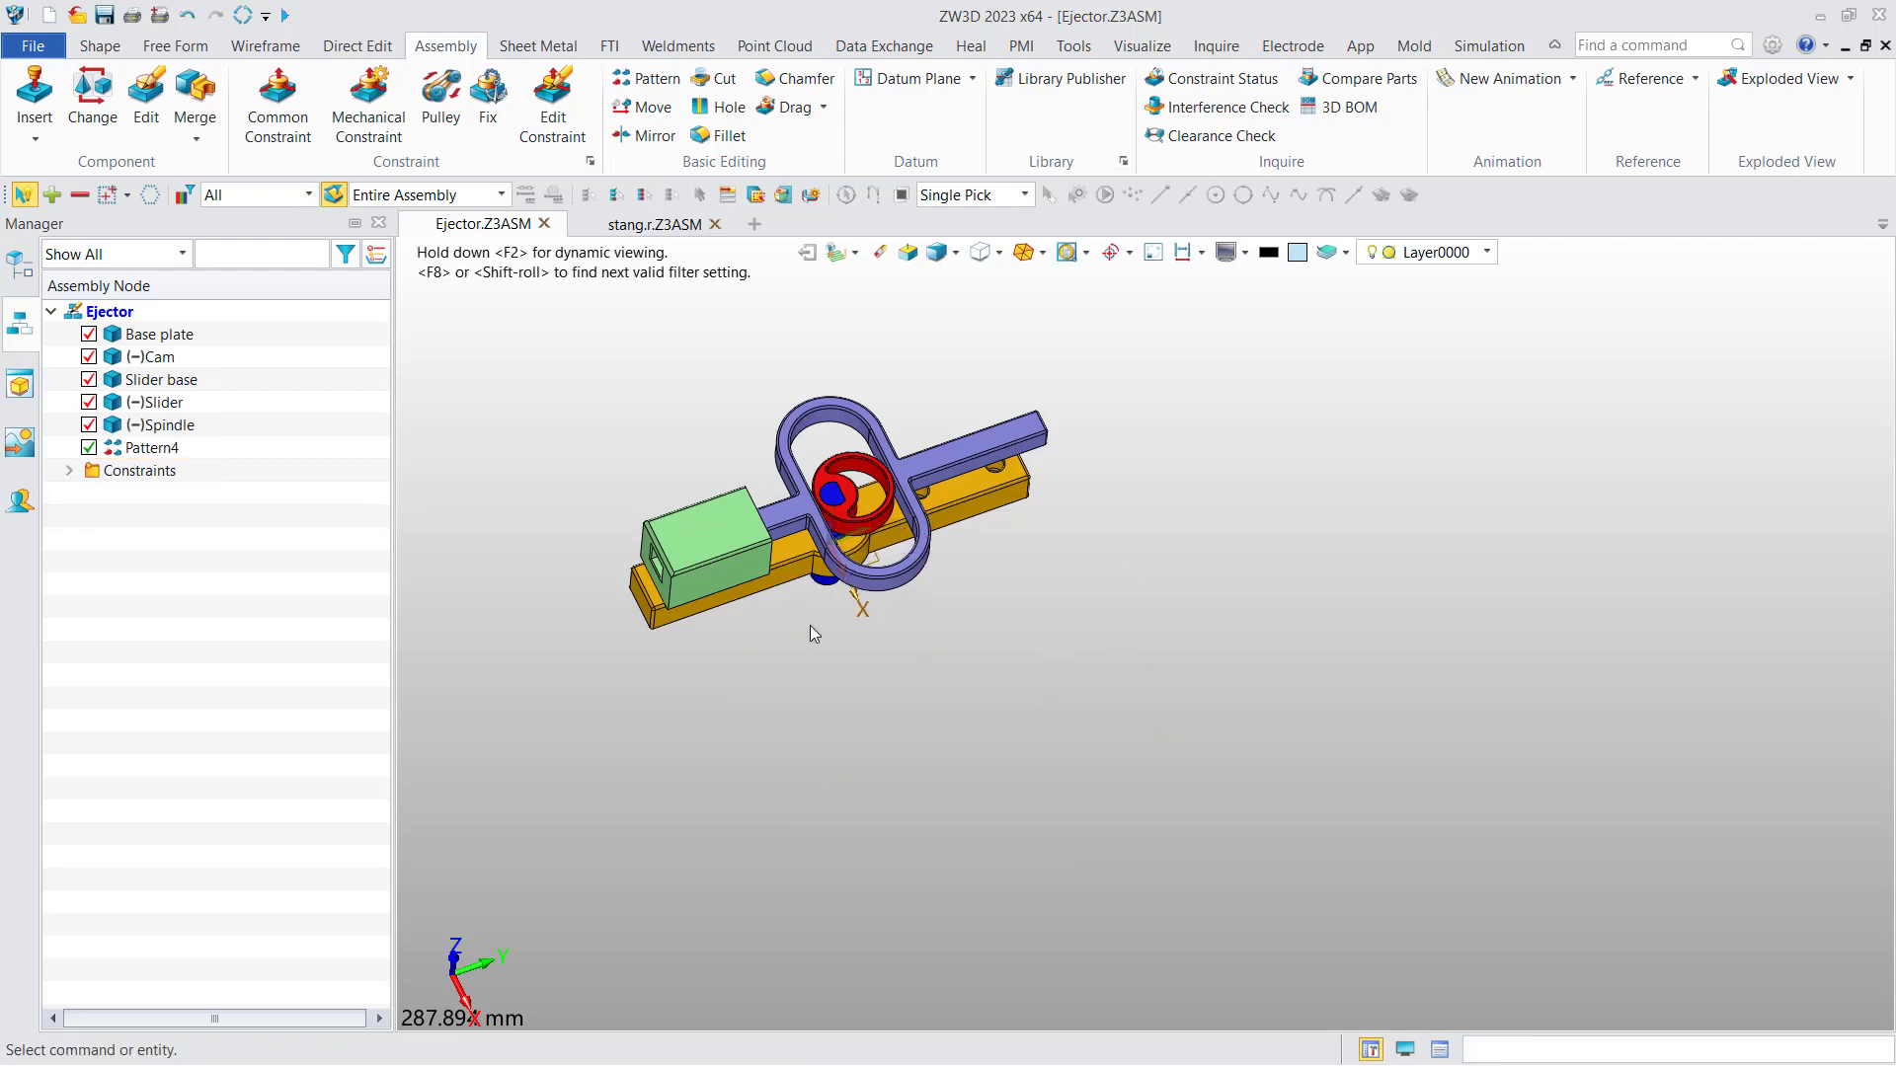
pyautogui.scroll(3, 813, 634)
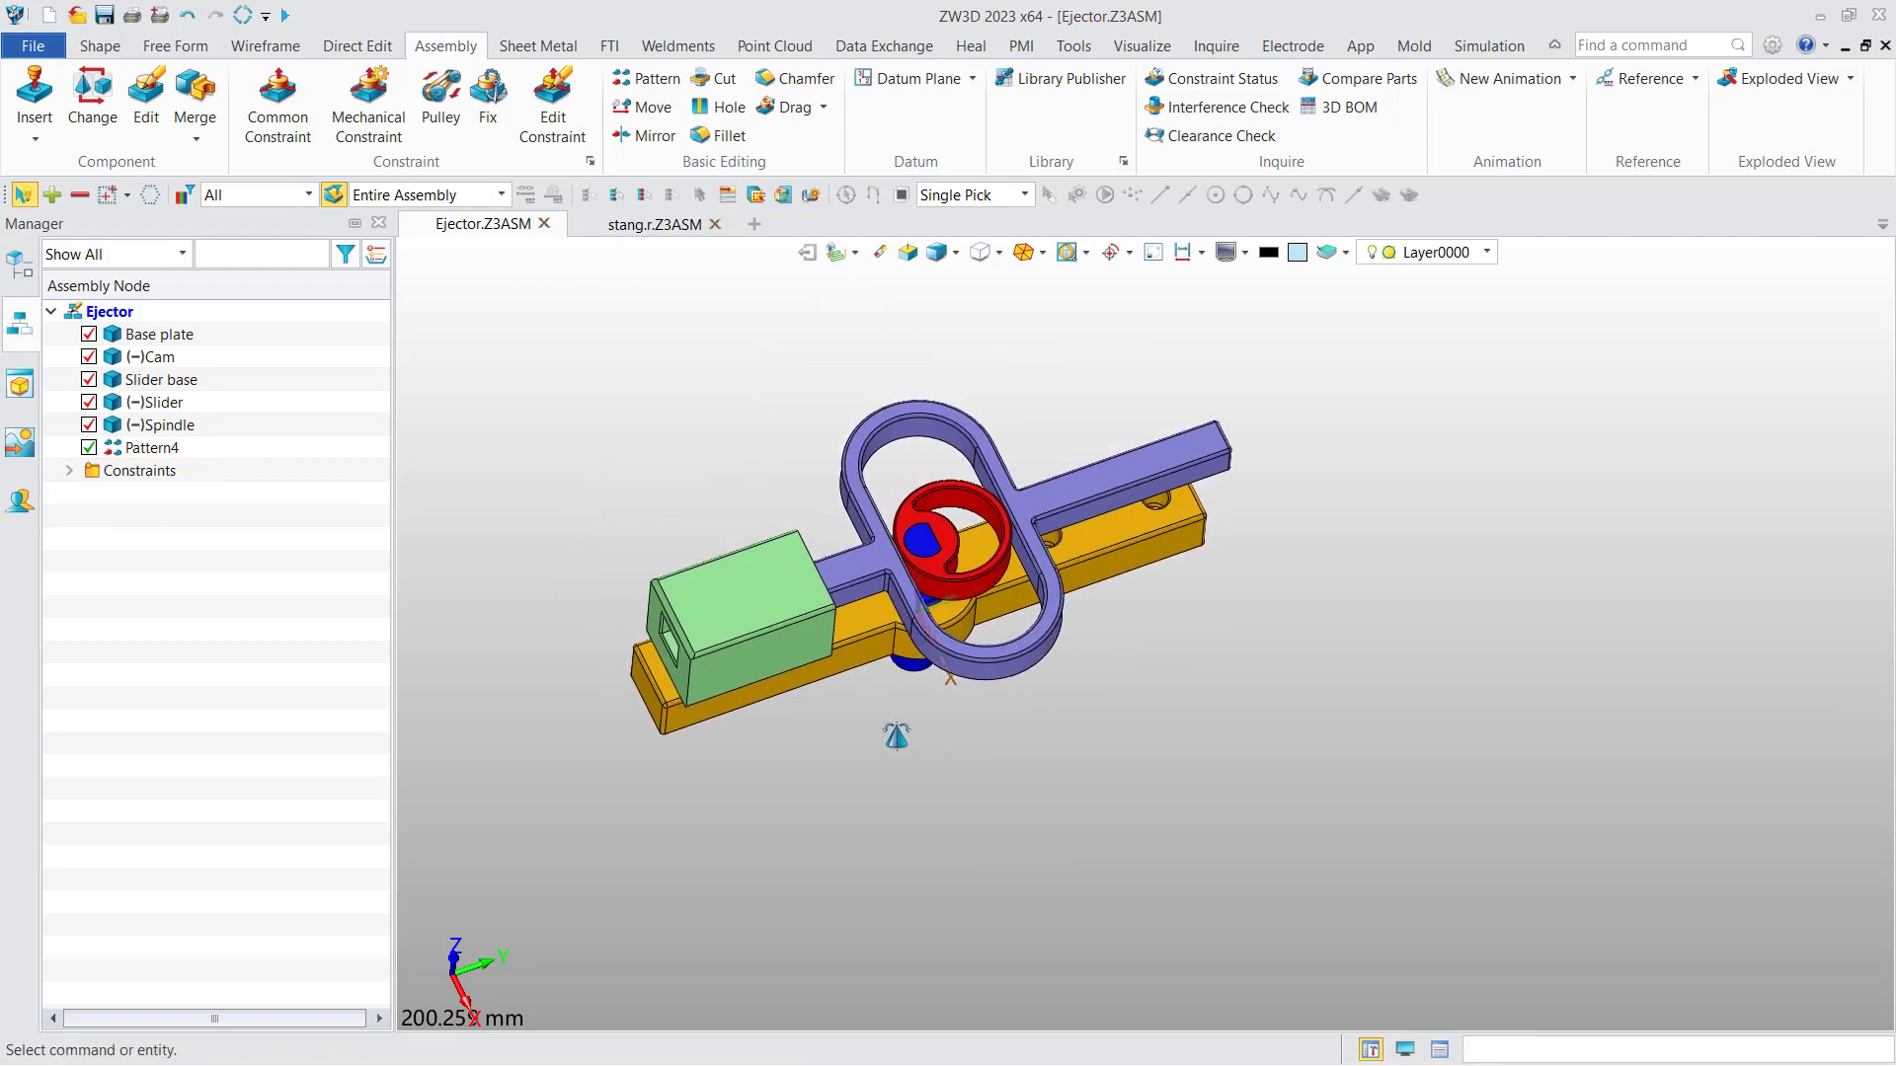
# Step: Set up a component mirror of the Slider base about the Default CSYS_XZ plane in the Ejector assembly
pyautogui.click(650, 140)
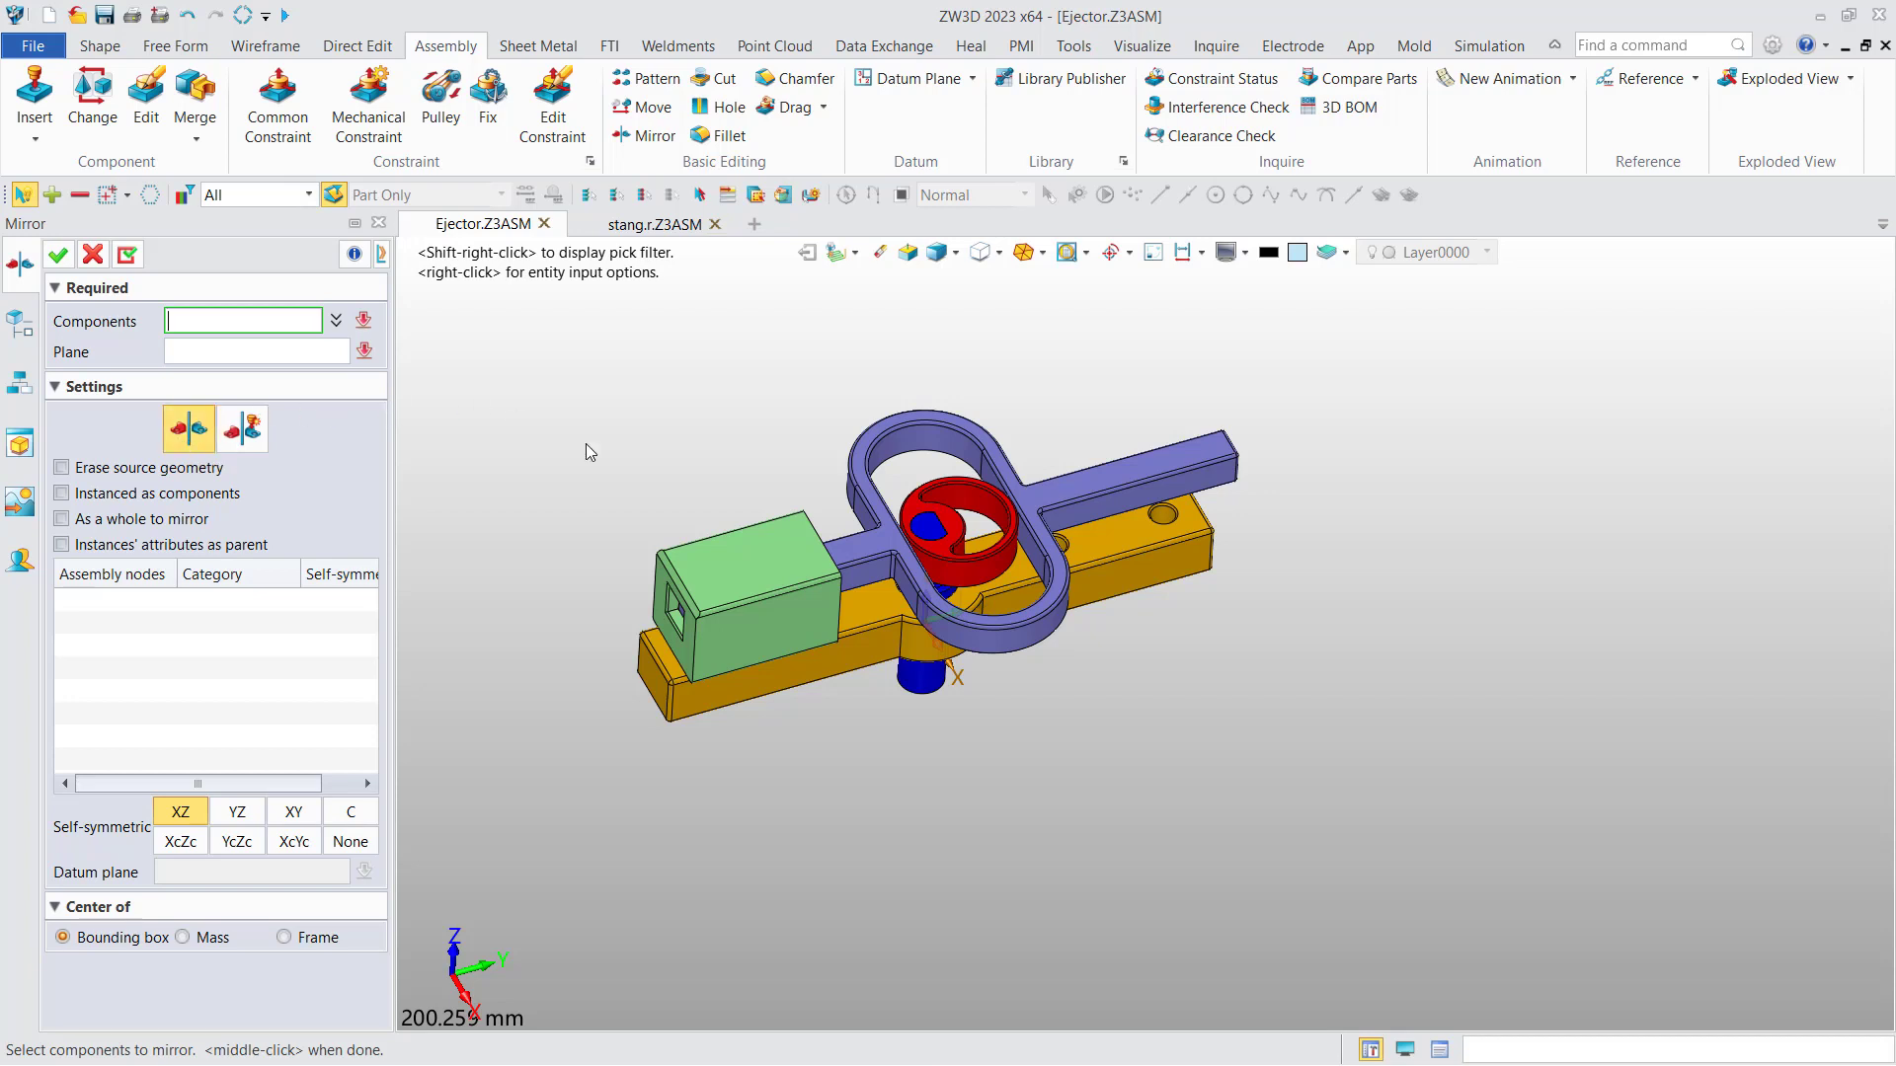
pyautogui.click(742, 598)
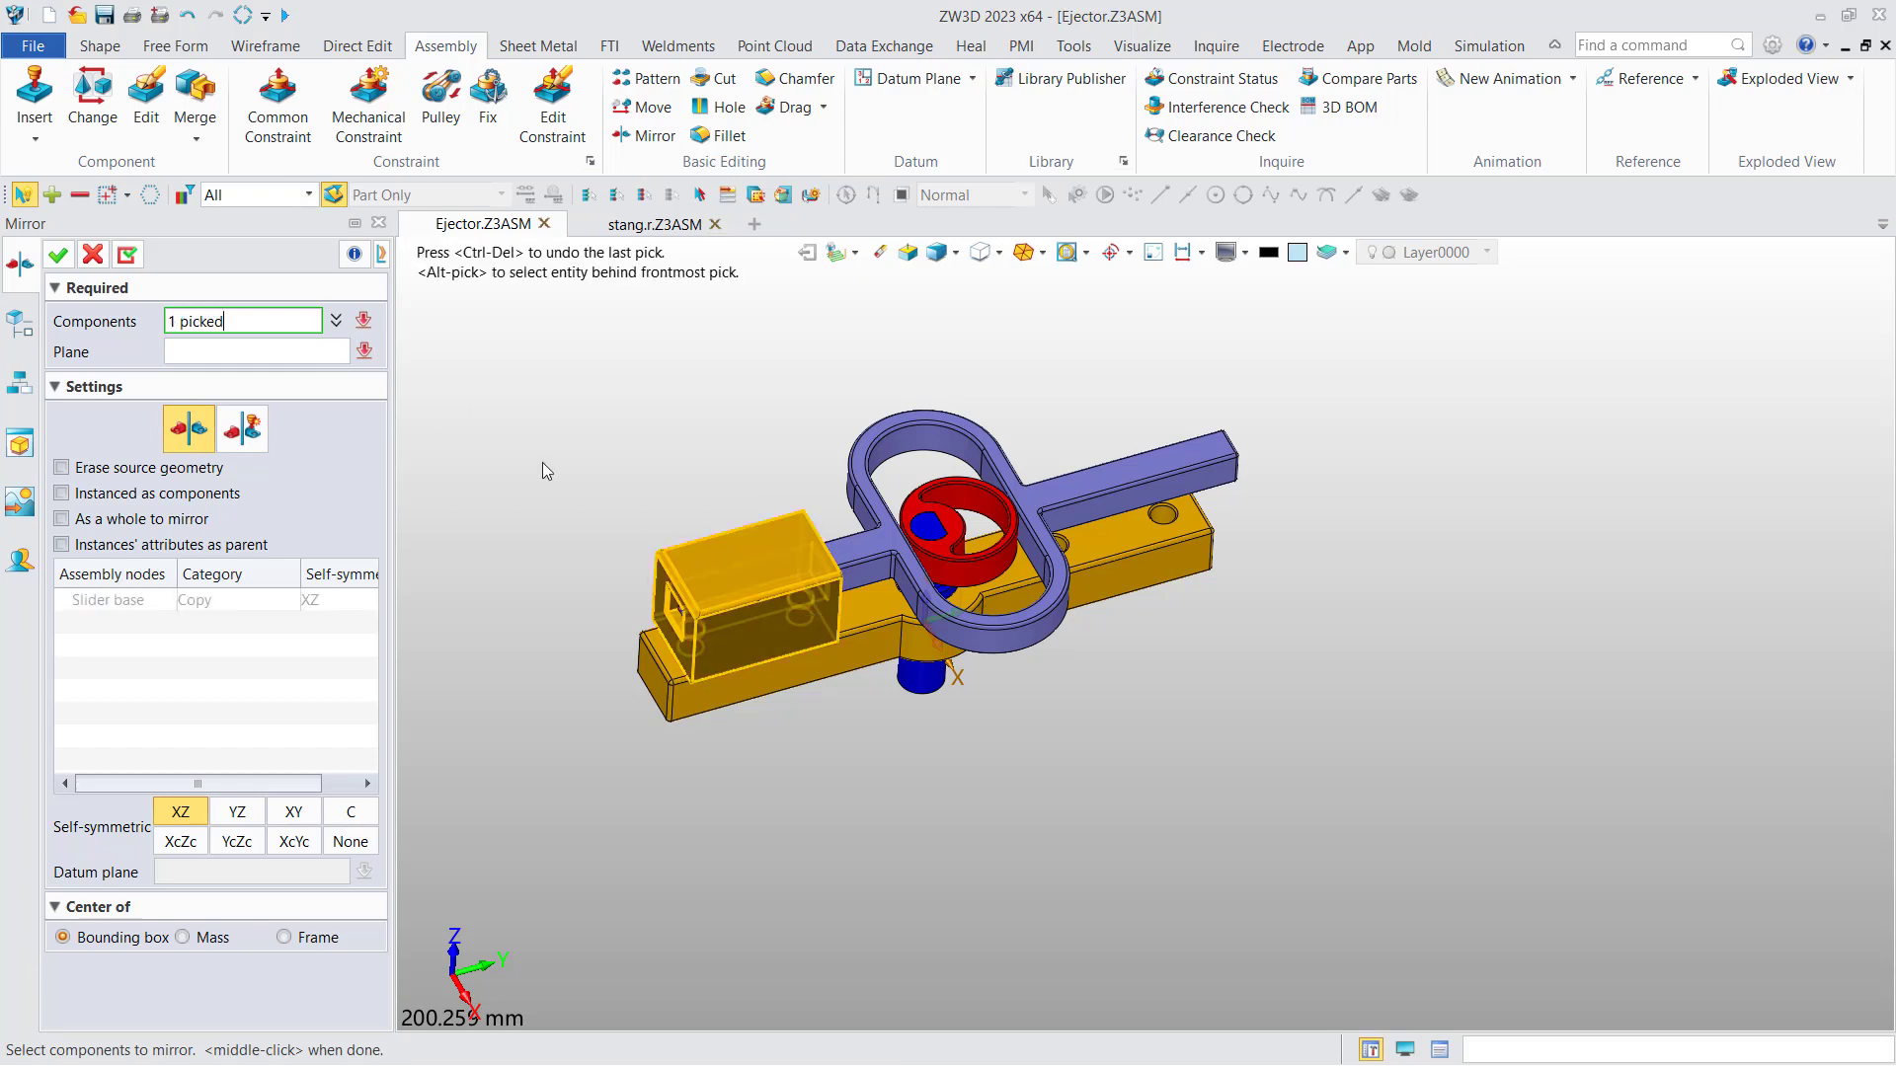
pyautogui.click(270, 353)
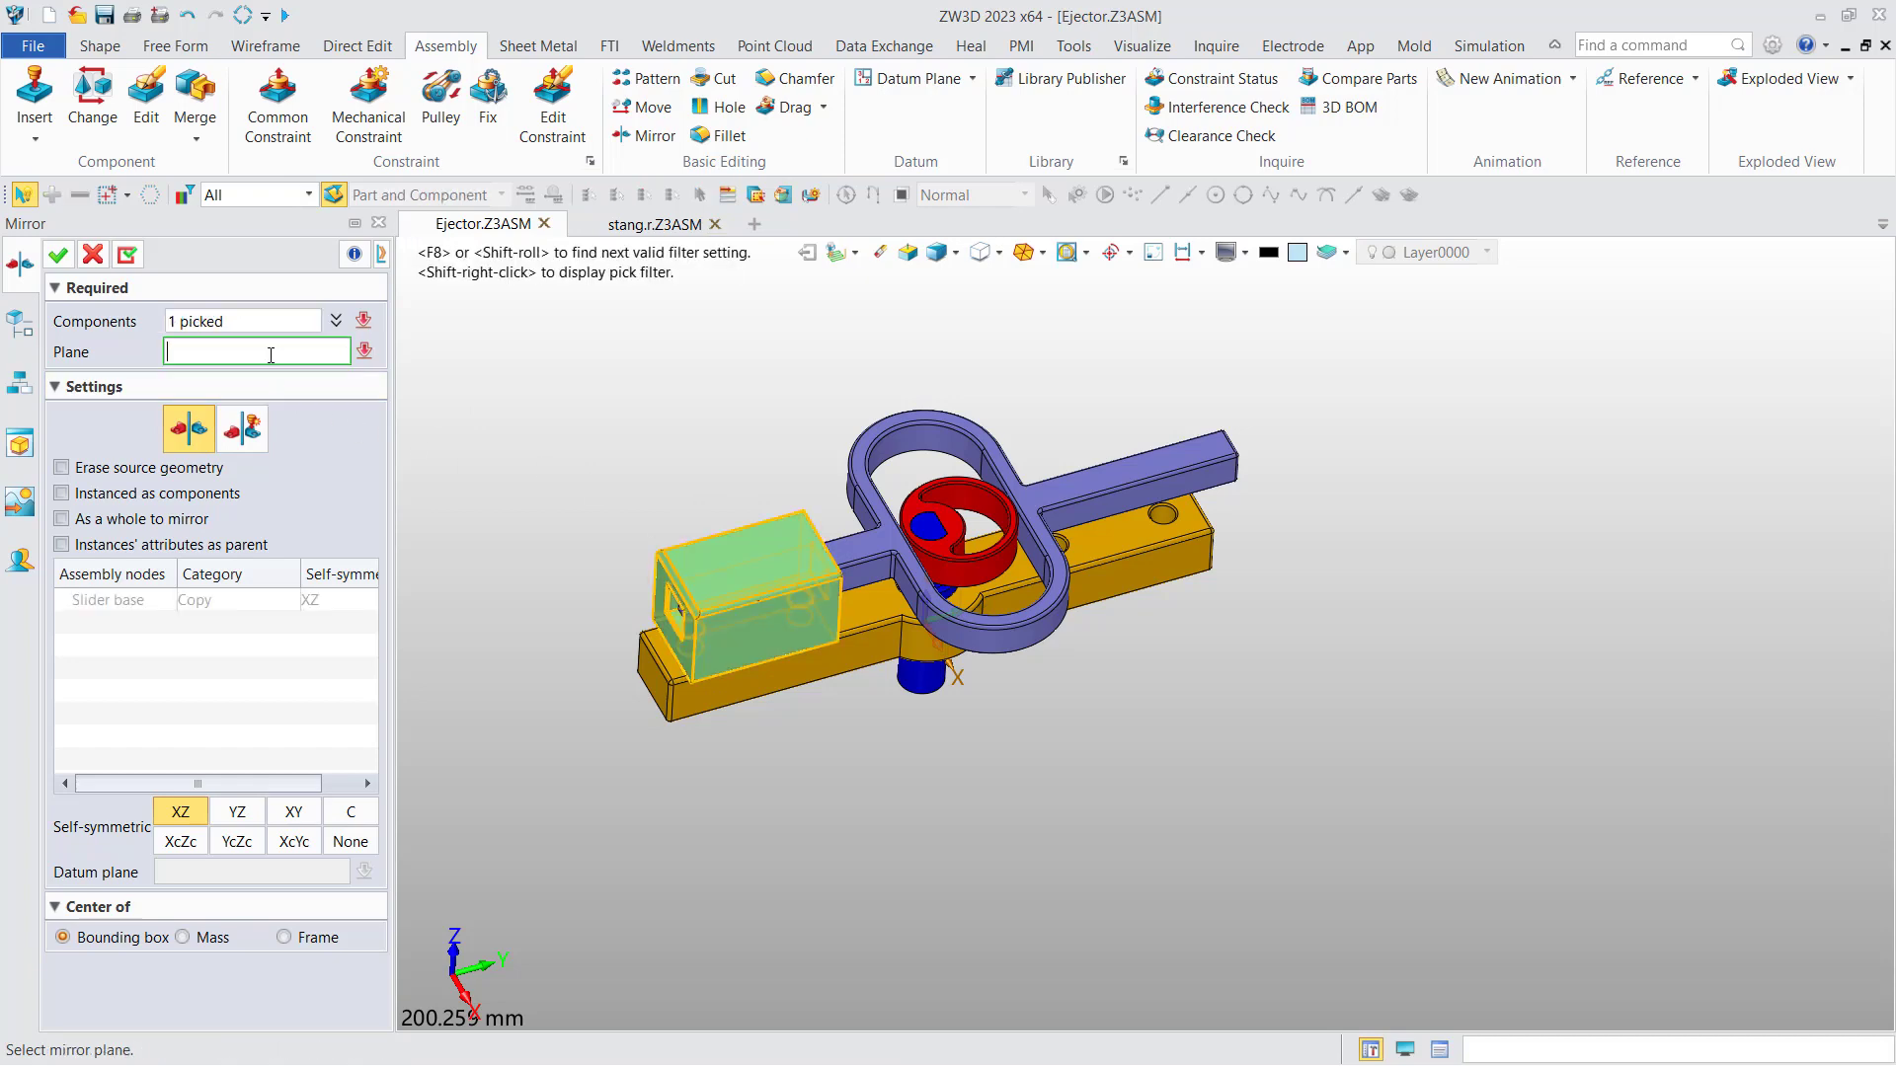
pyautogui.click(933, 632)
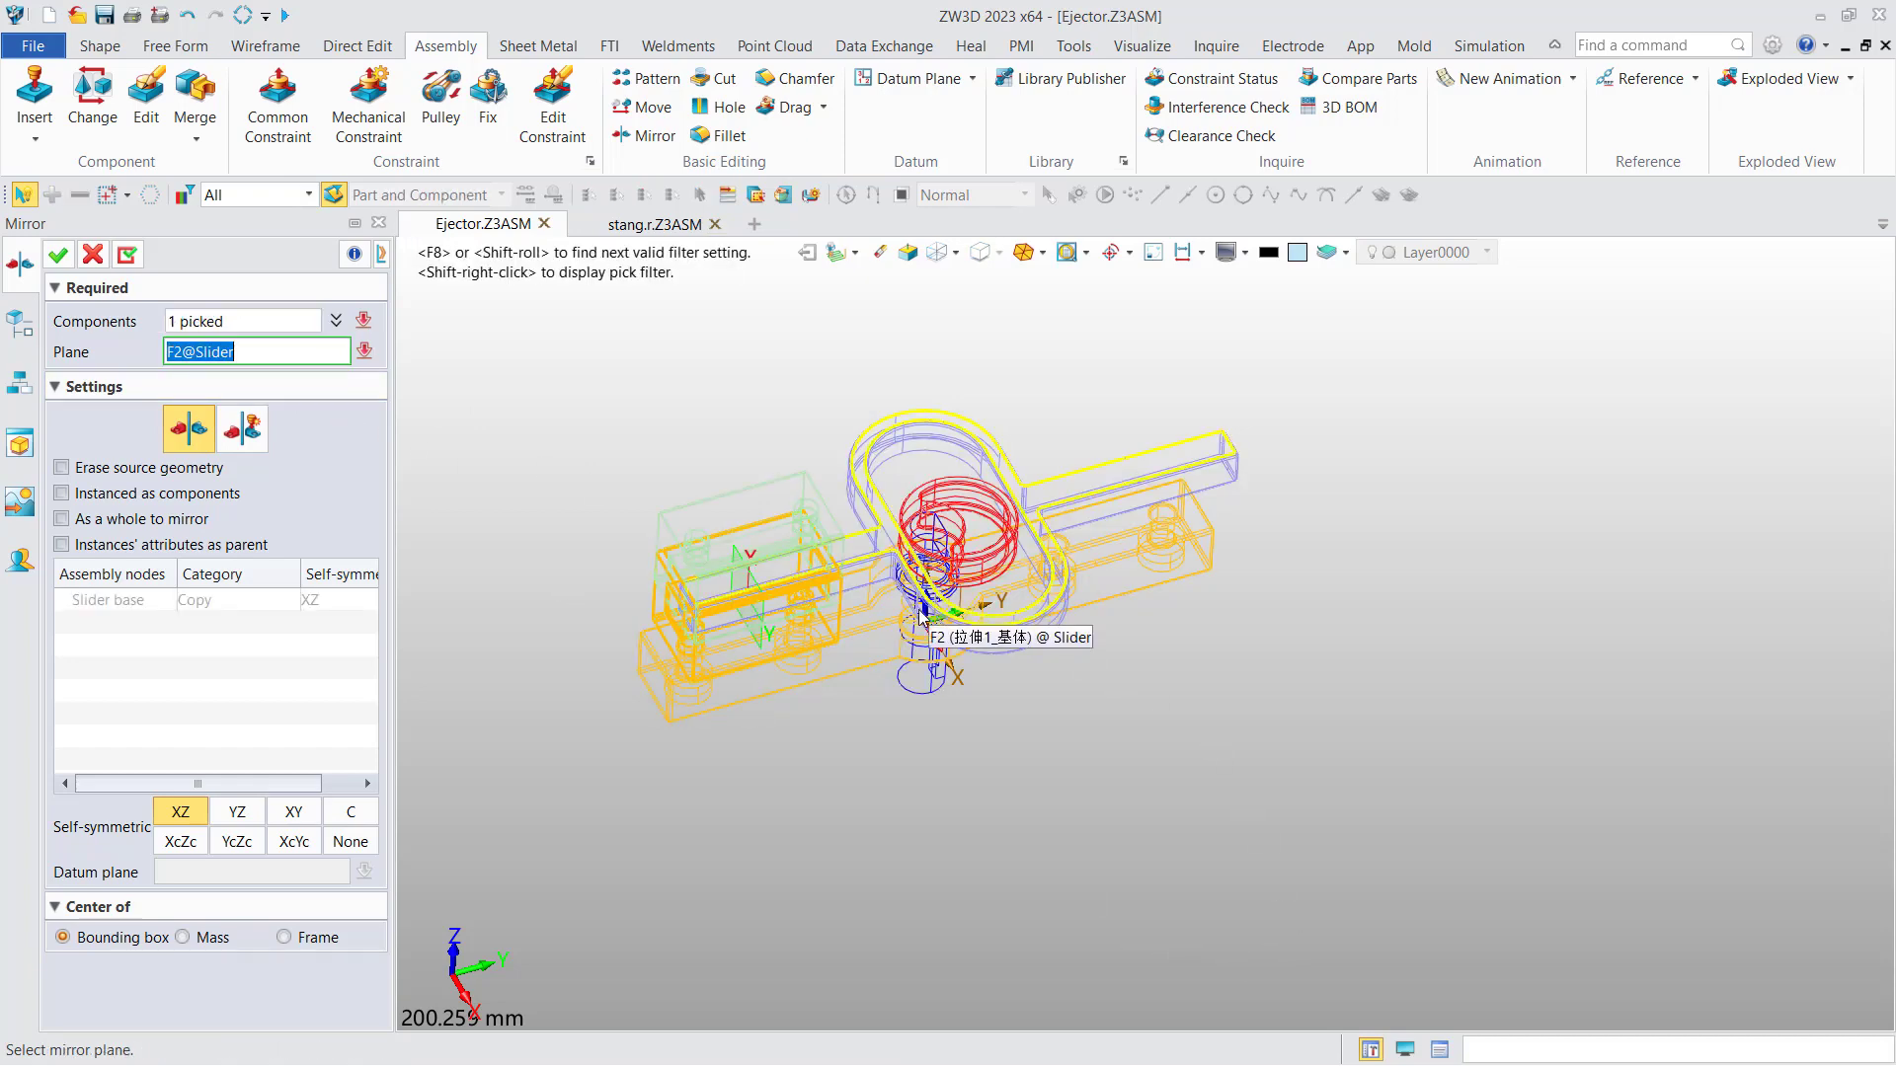
pyautogui.scroll(2, 953, 663)
pyautogui.scroll(3, 952, 664)
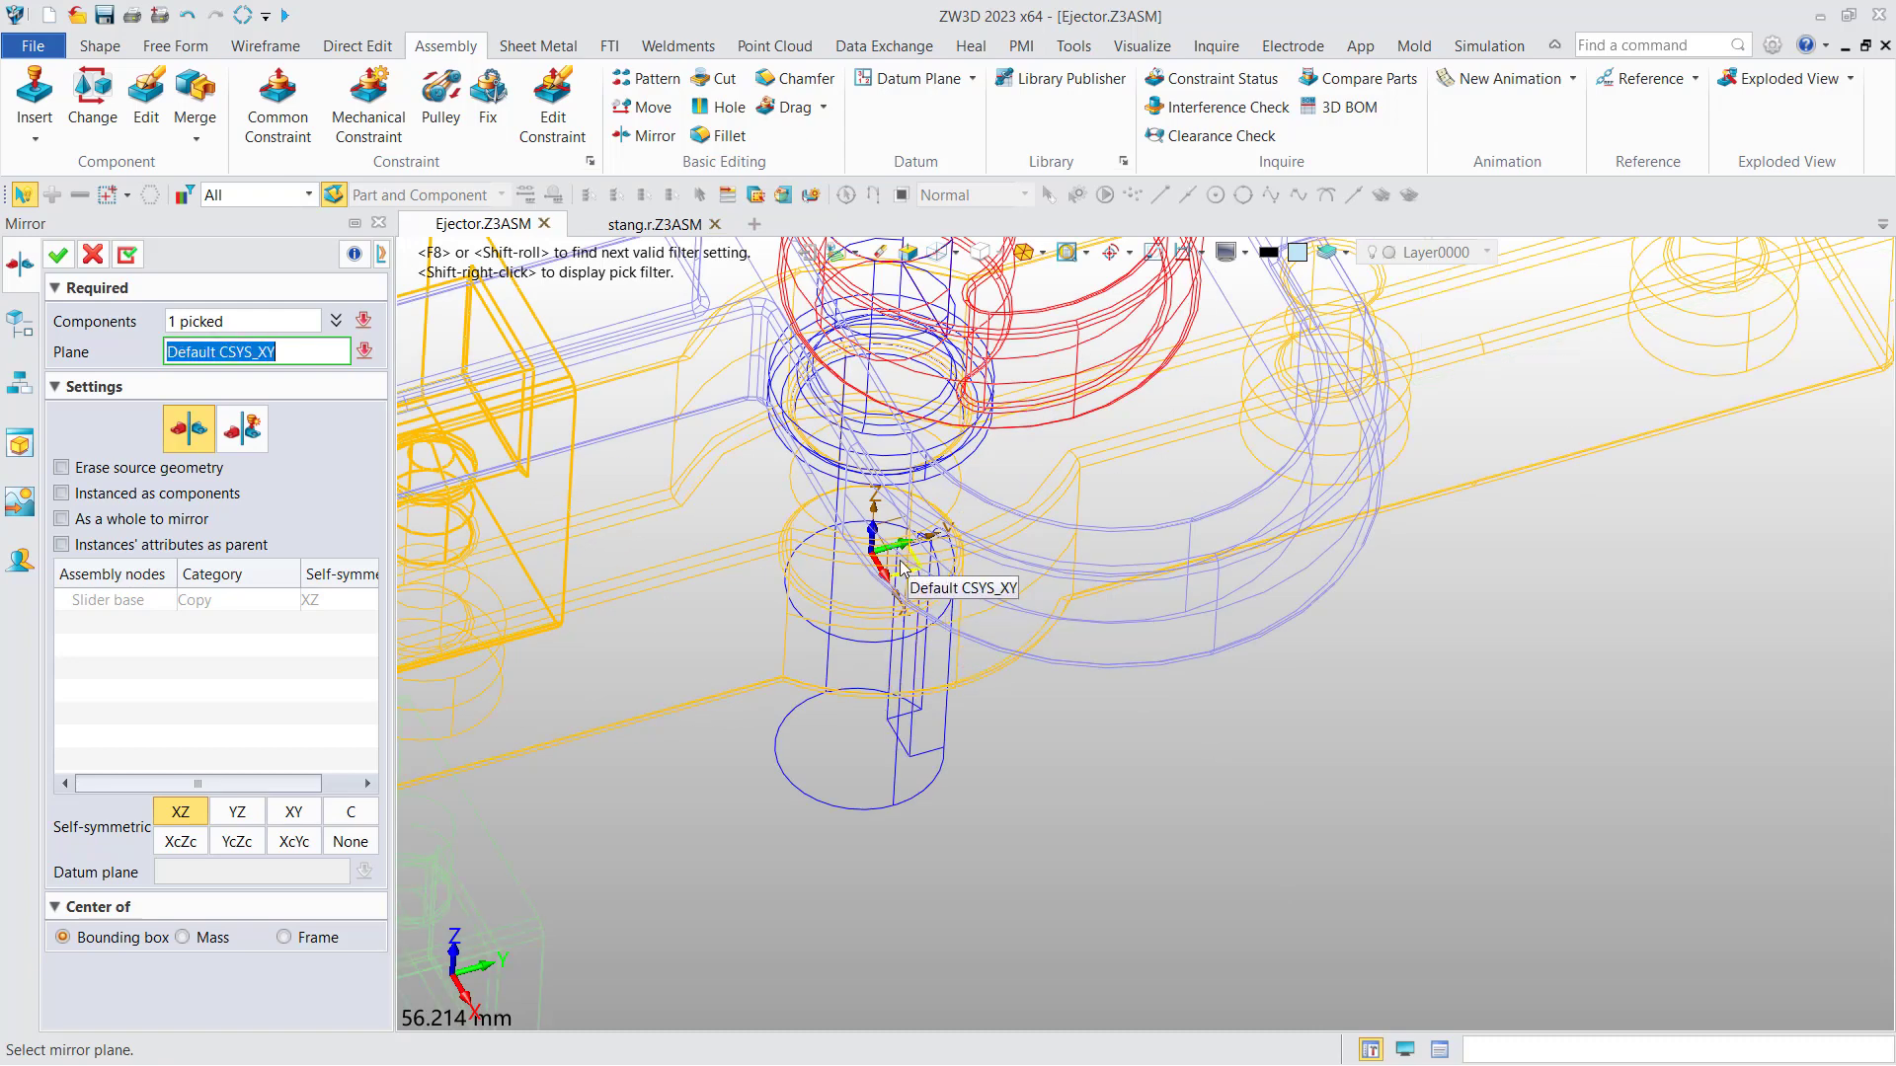
pyautogui.click(892, 565)
pyautogui.click(891, 565)
pyautogui.hotkey('ctrl', 'f')
pyautogui.scroll(-5, 1050, 643)
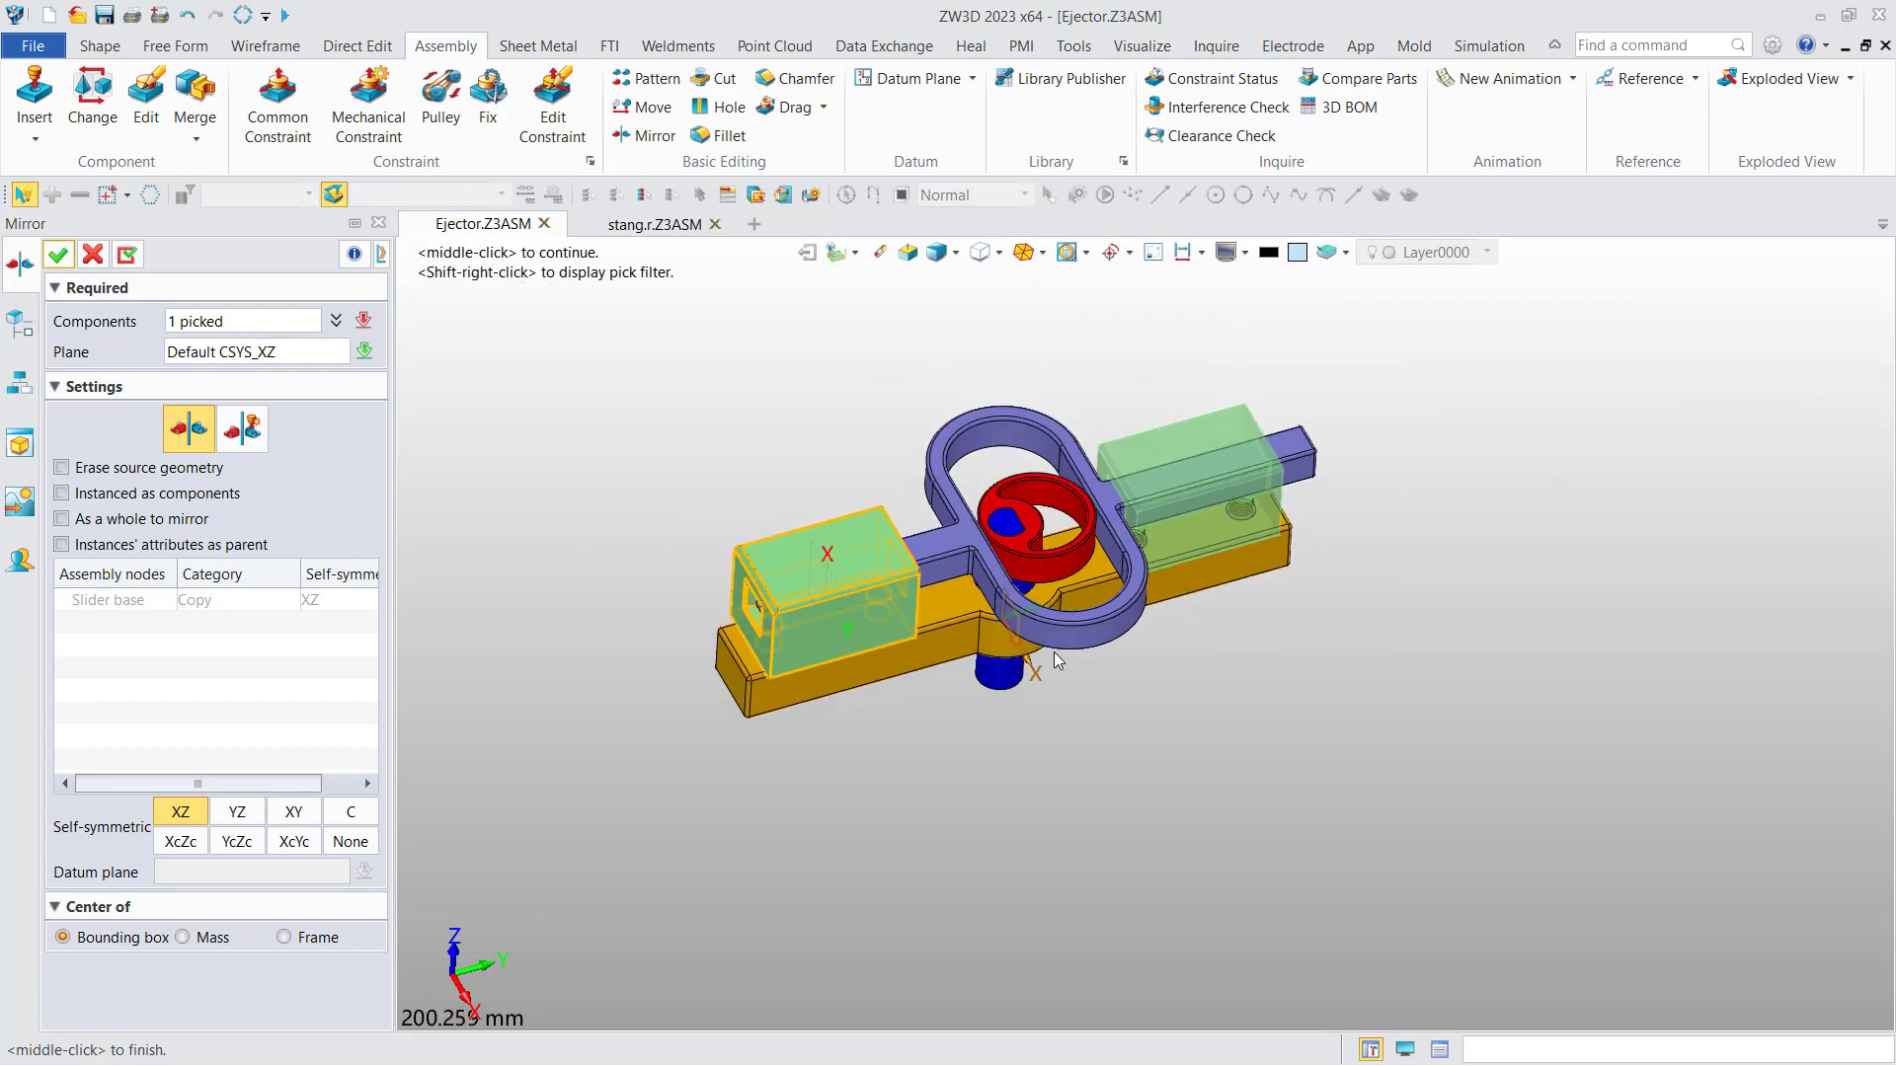
pyautogui.moveTo(852, 517)
pyautogui.mouseDown(button='right')
pyautogui.moveTo(854, 452)
pyautogui.moveTo(773, 480)
pyautogui.mouseUp(button='right')
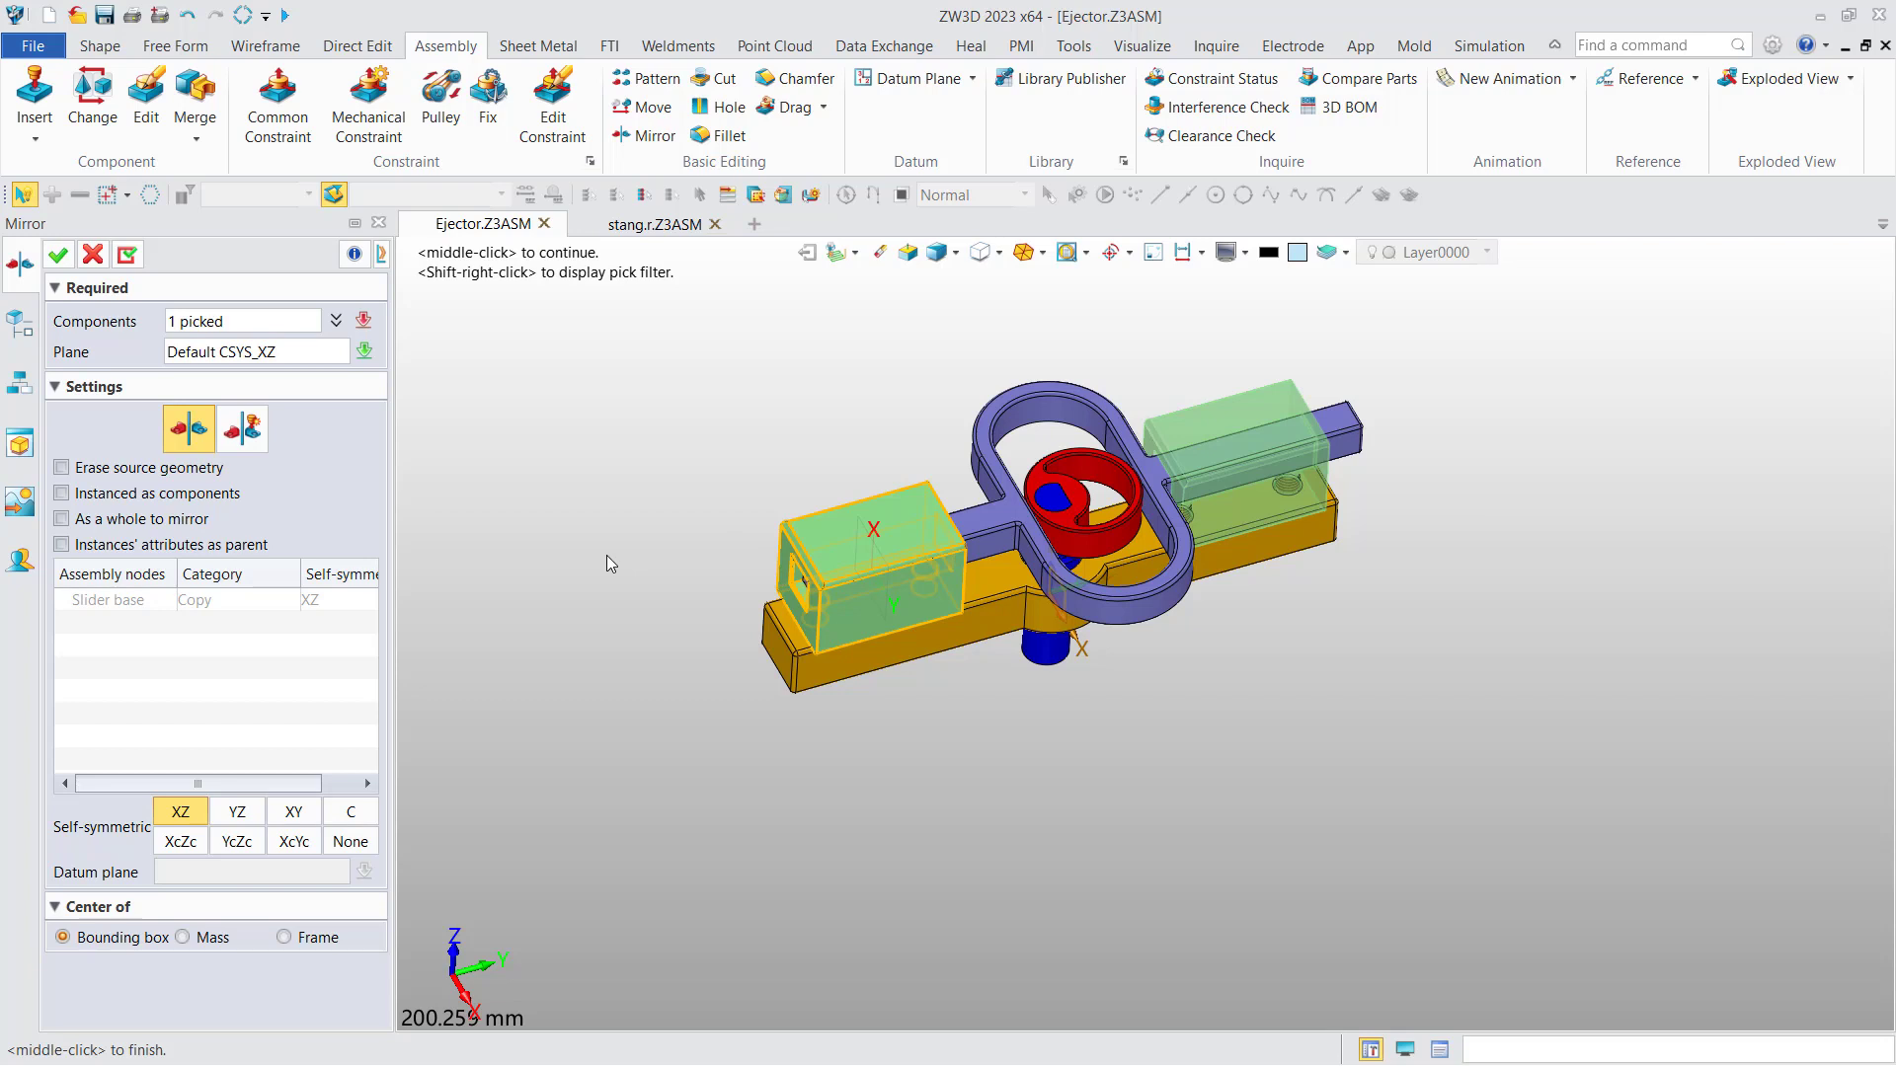
# Step: Preview the self-symmetric plane options for the Slider base mirror and accept it with XcYc
pyautogui.click(351, 842)
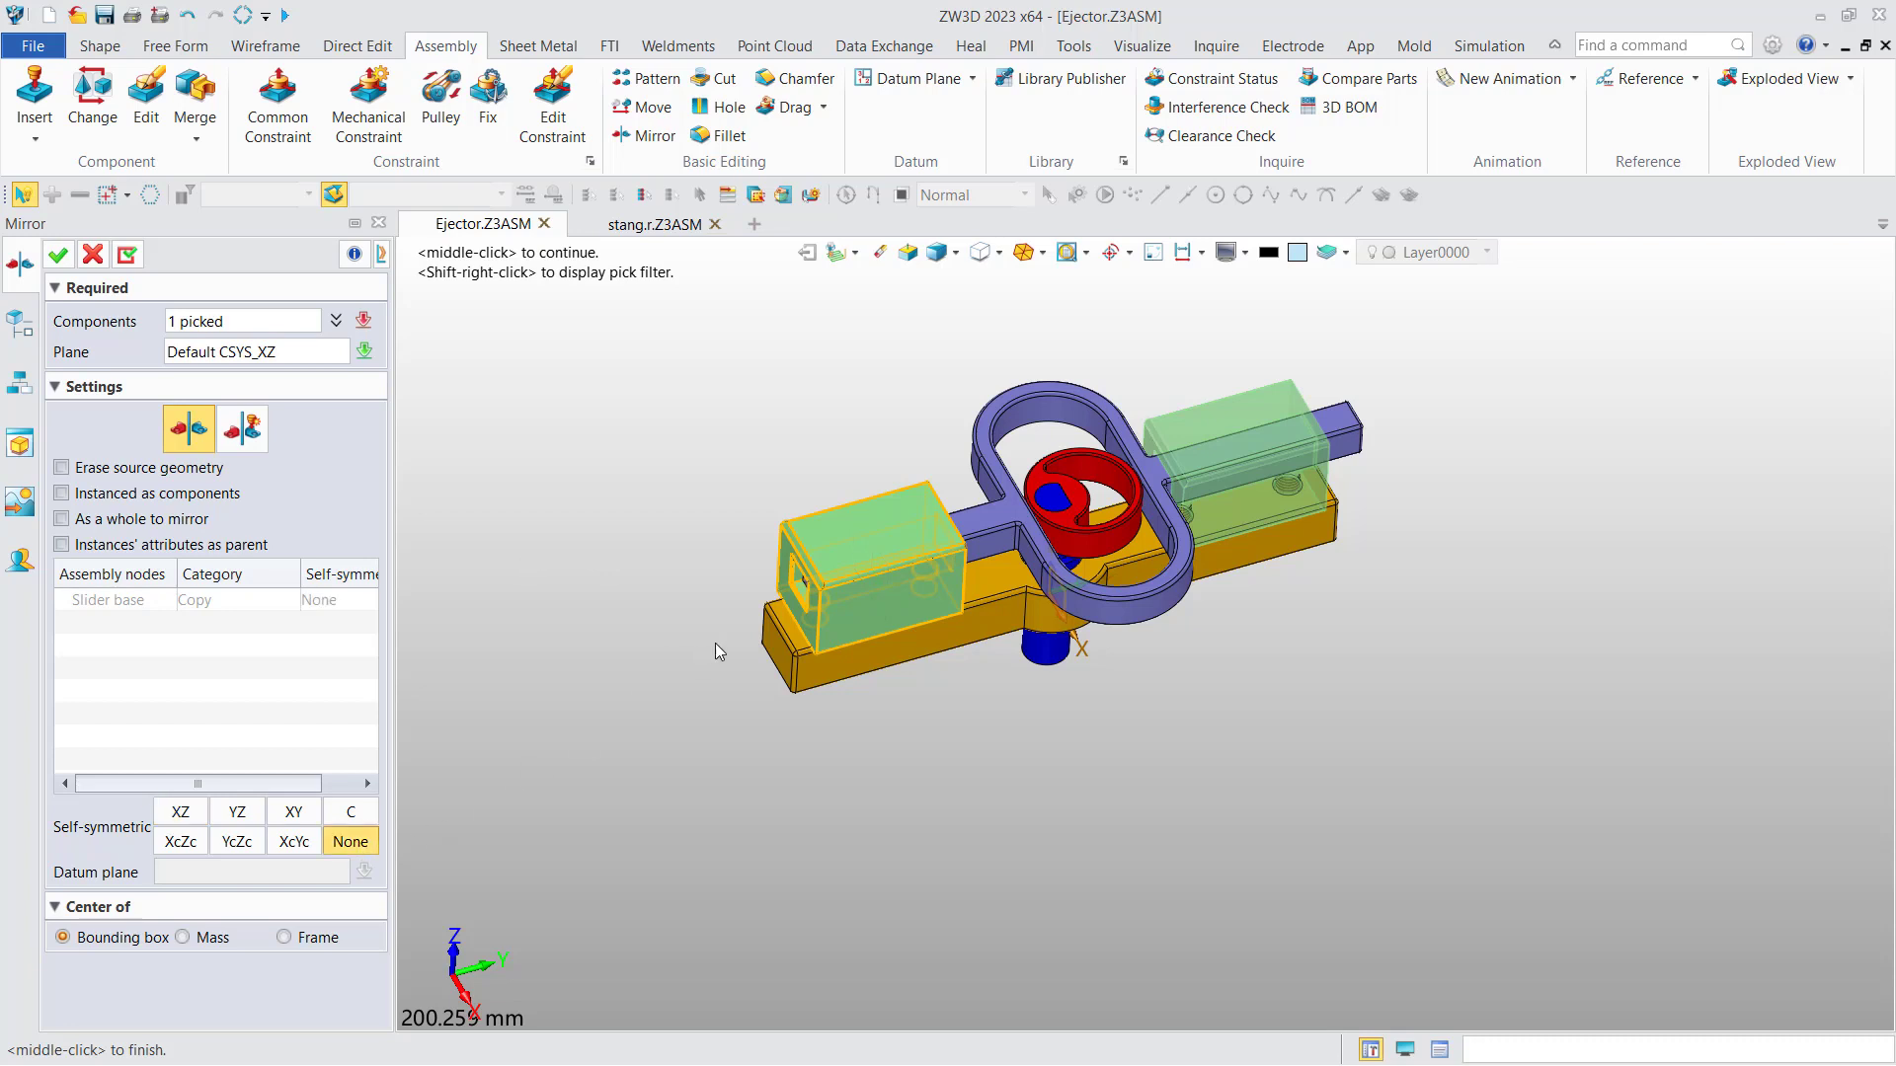
pyautogui.click(178, 816)
pyautogui.click(237, 811)
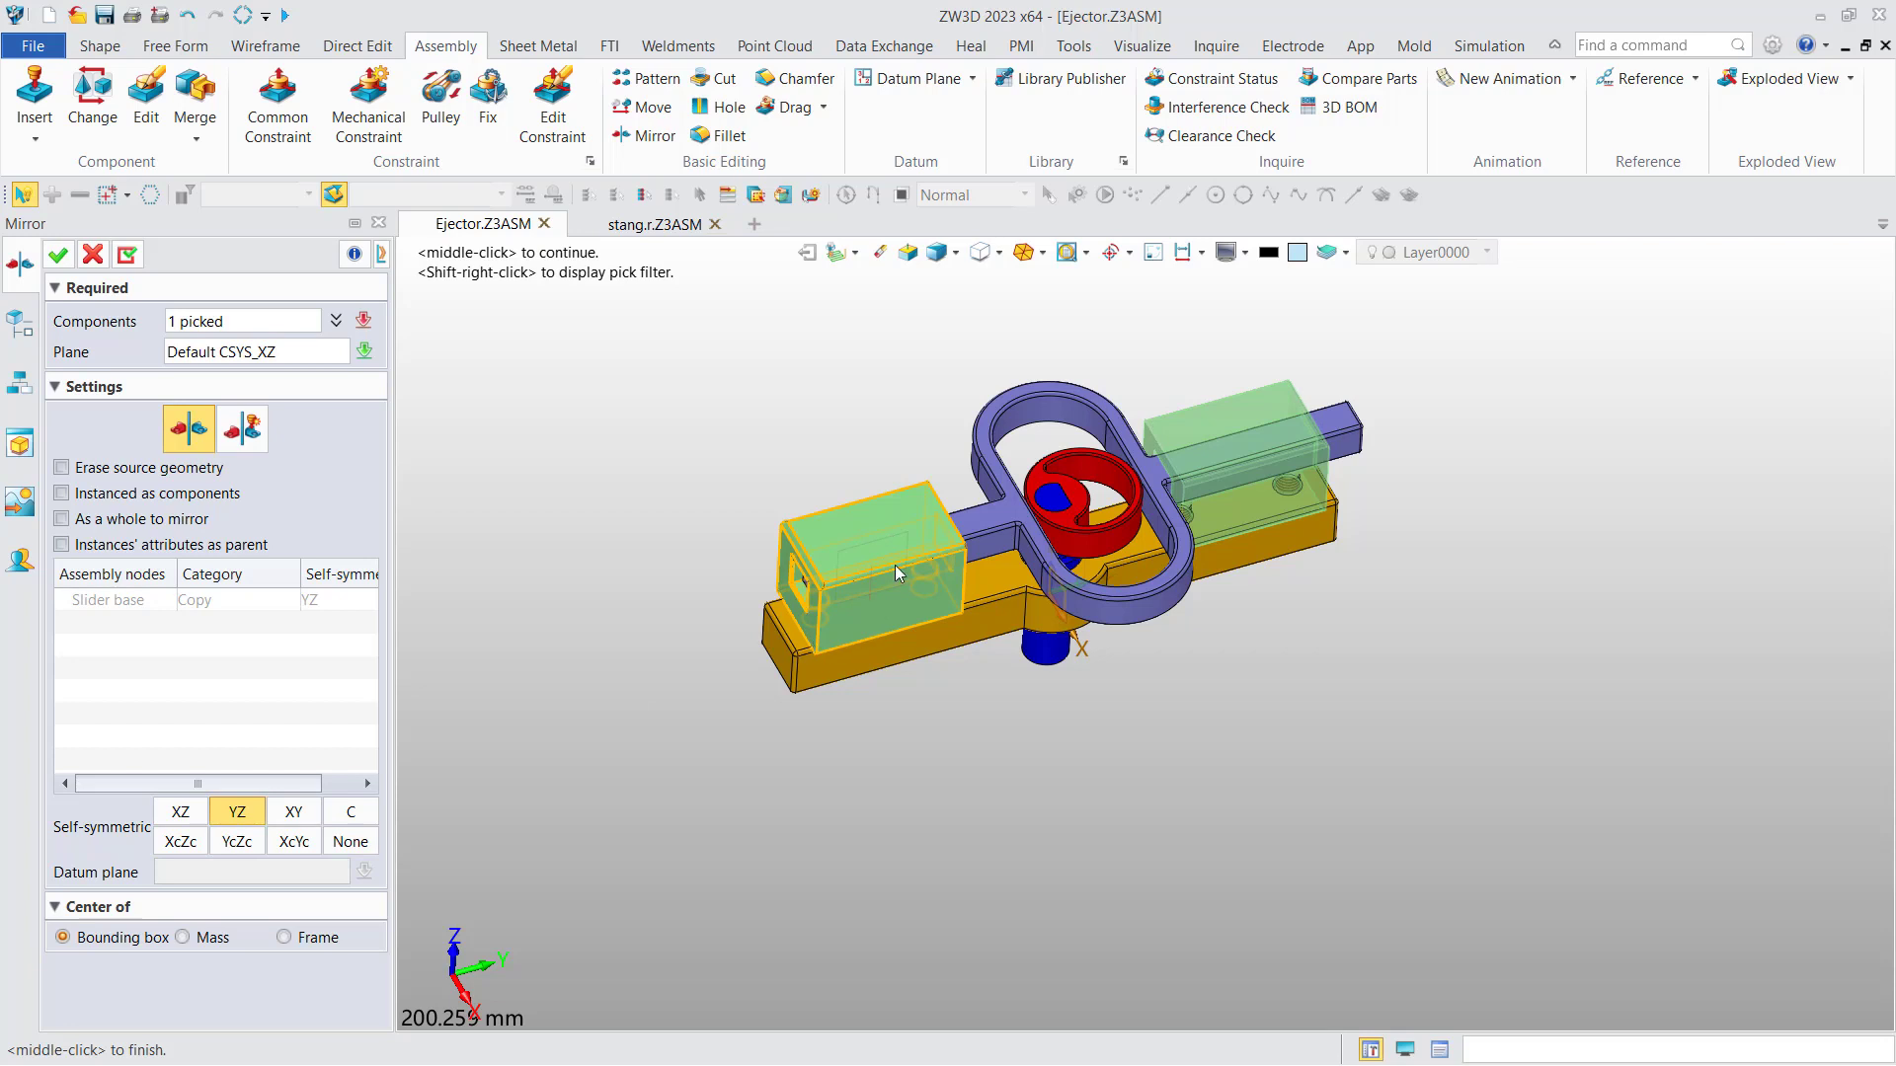
pyautogui.click(293, 812)
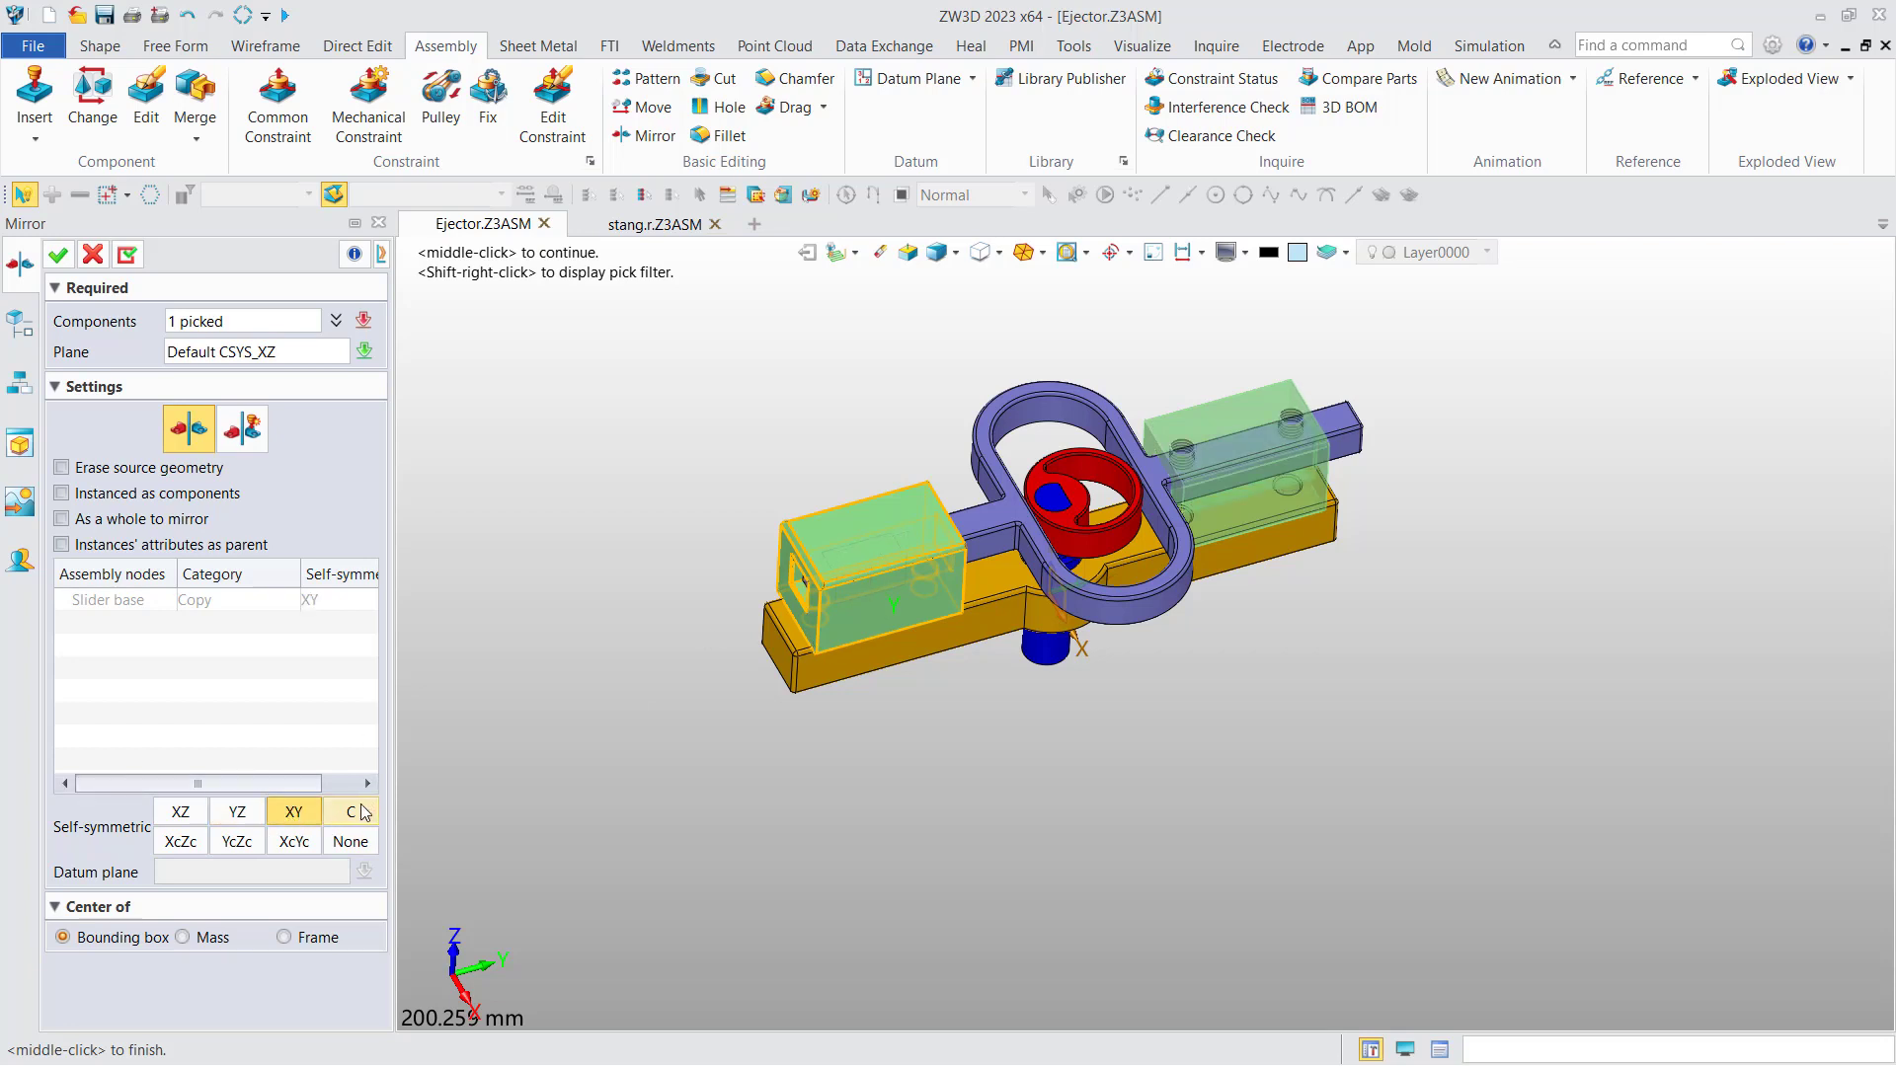
pyautogui.click(354, 812)
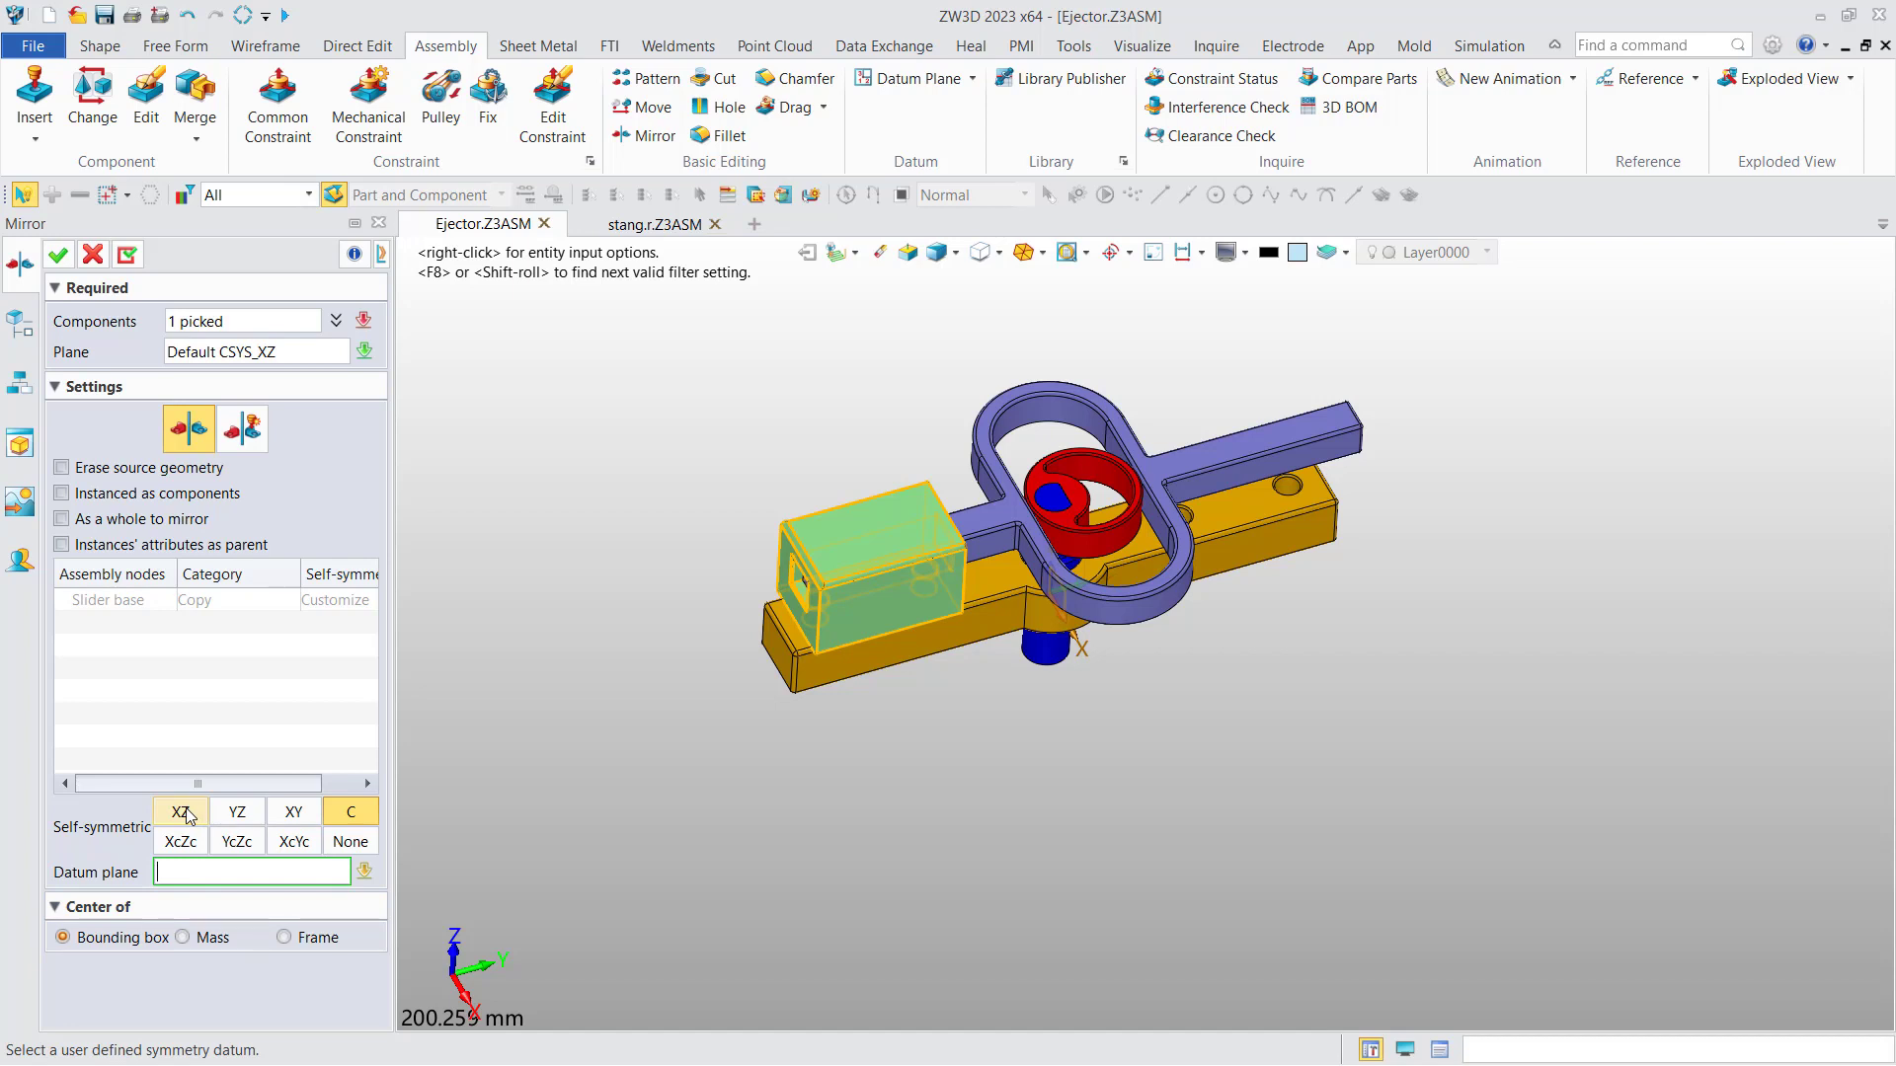
pyautogui.click(179, 844)
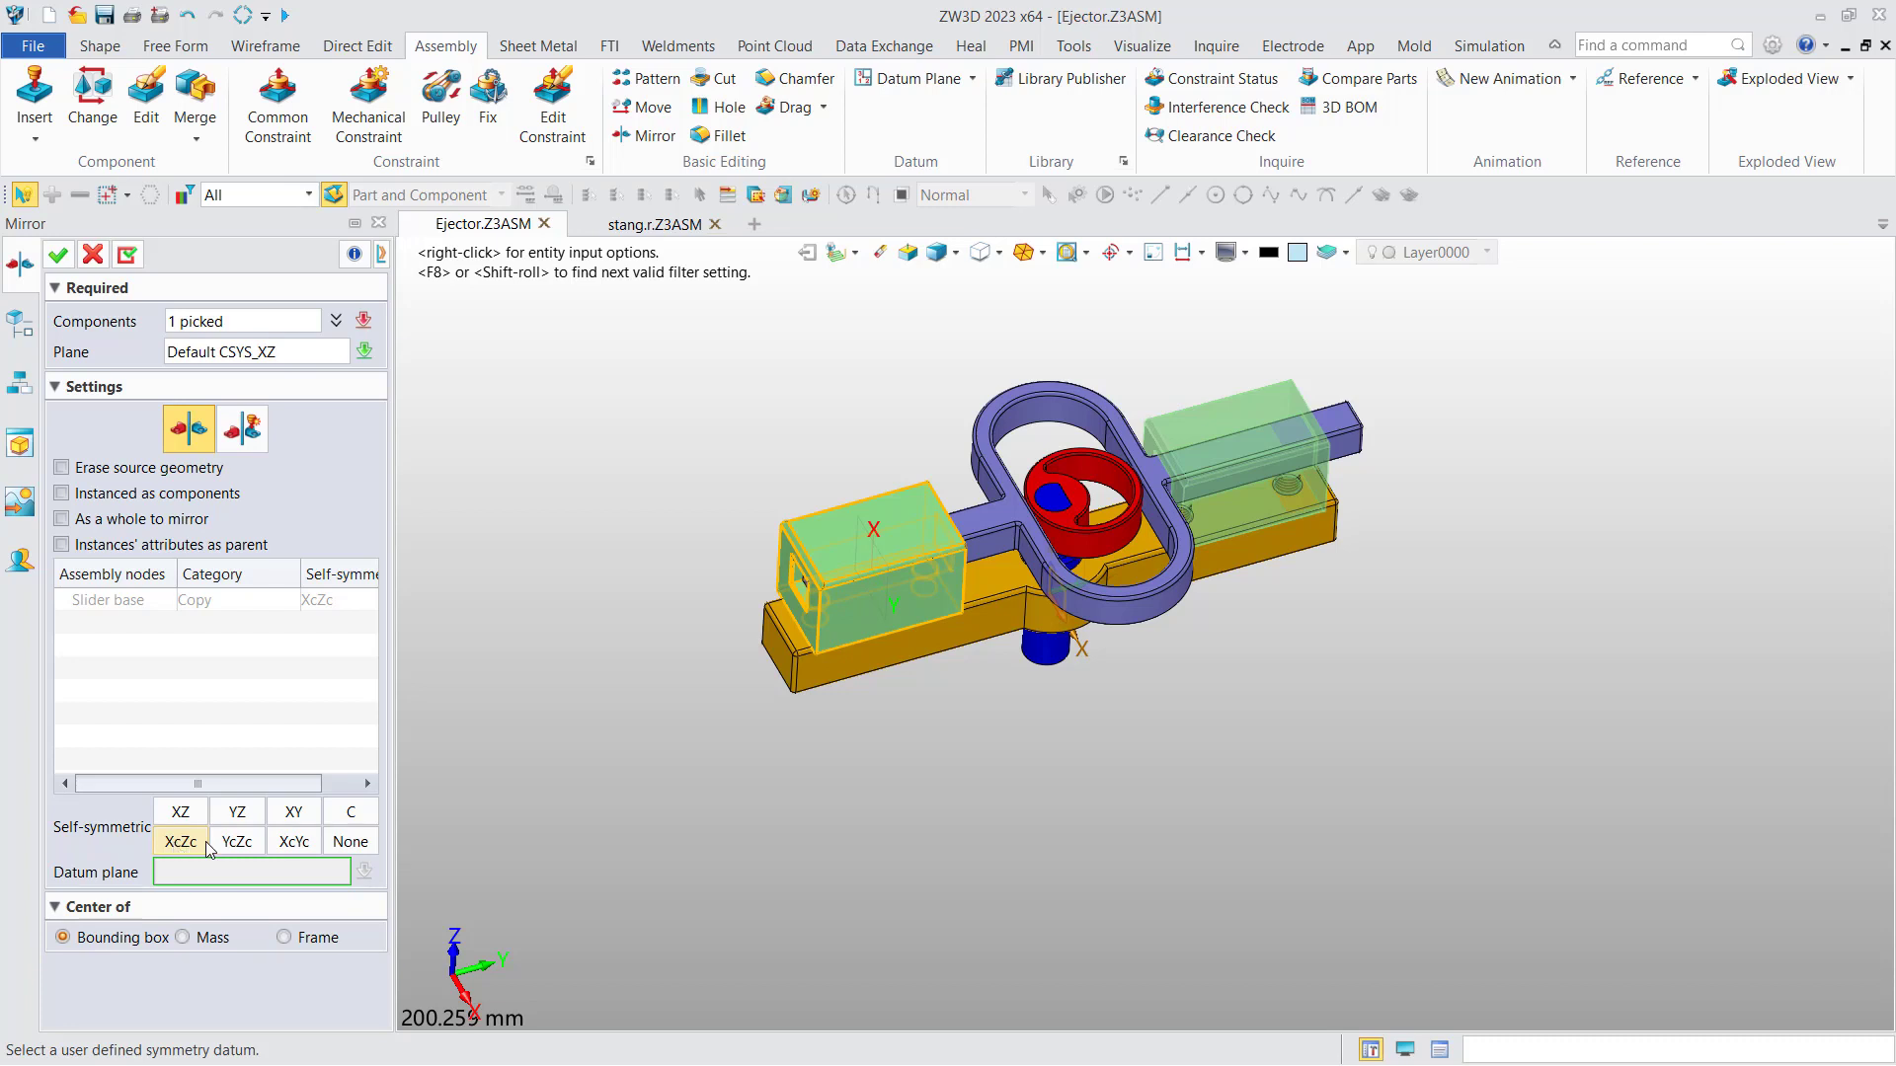
pyautogui.click(243, 845)
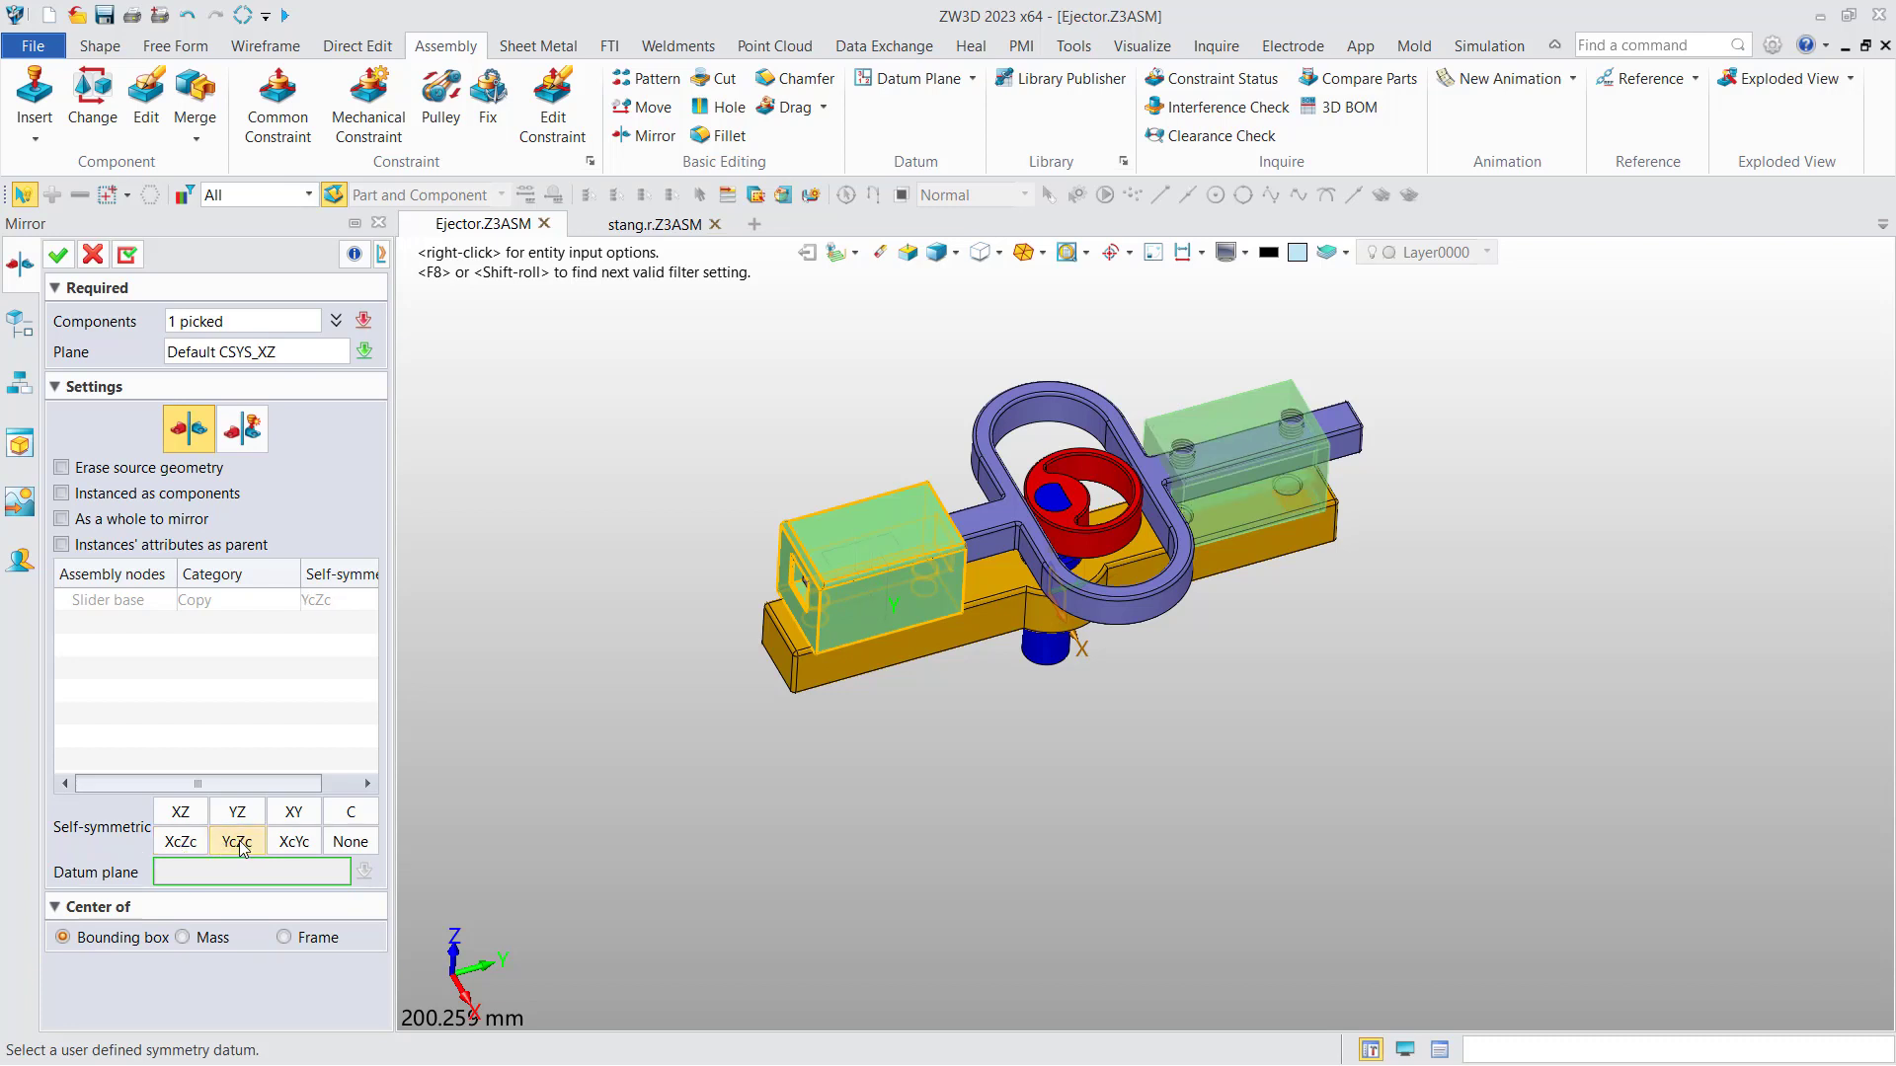
pyautogui.click(300, 842)
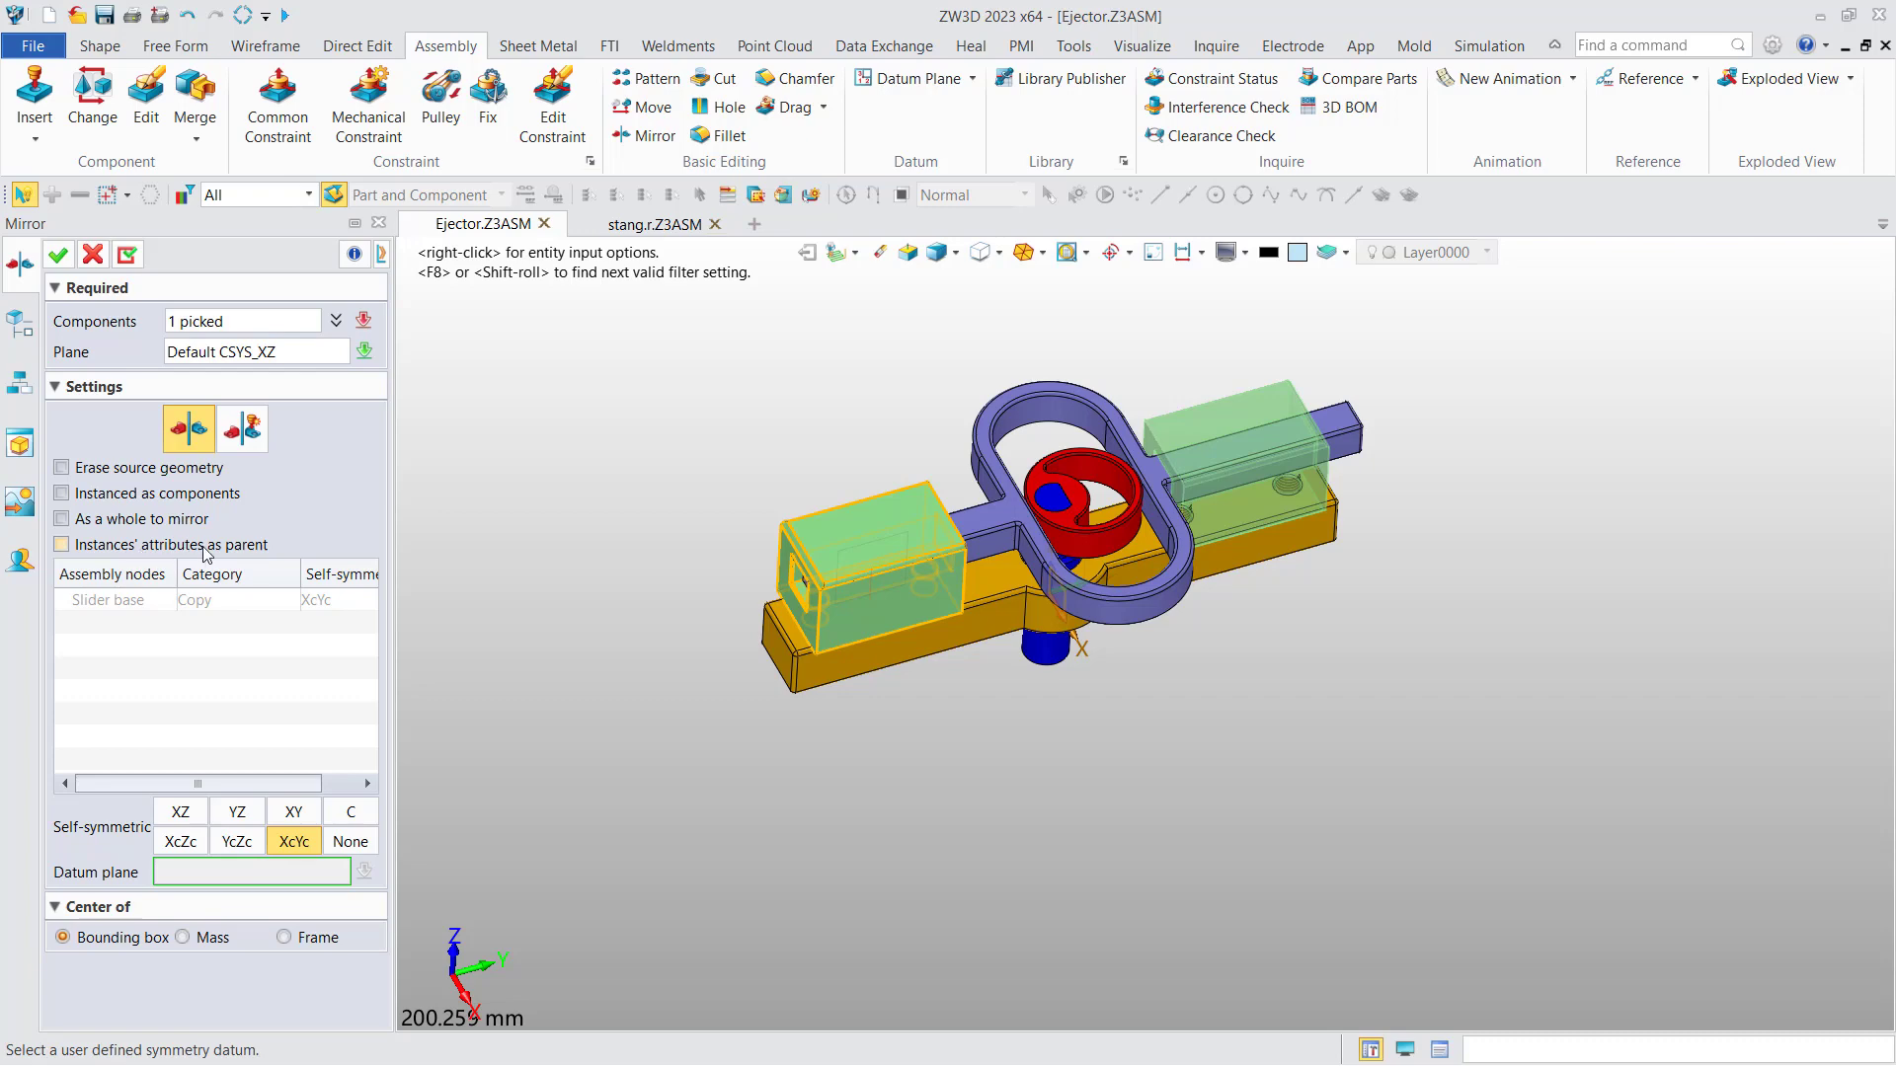
pyautogui.click(58, 255)
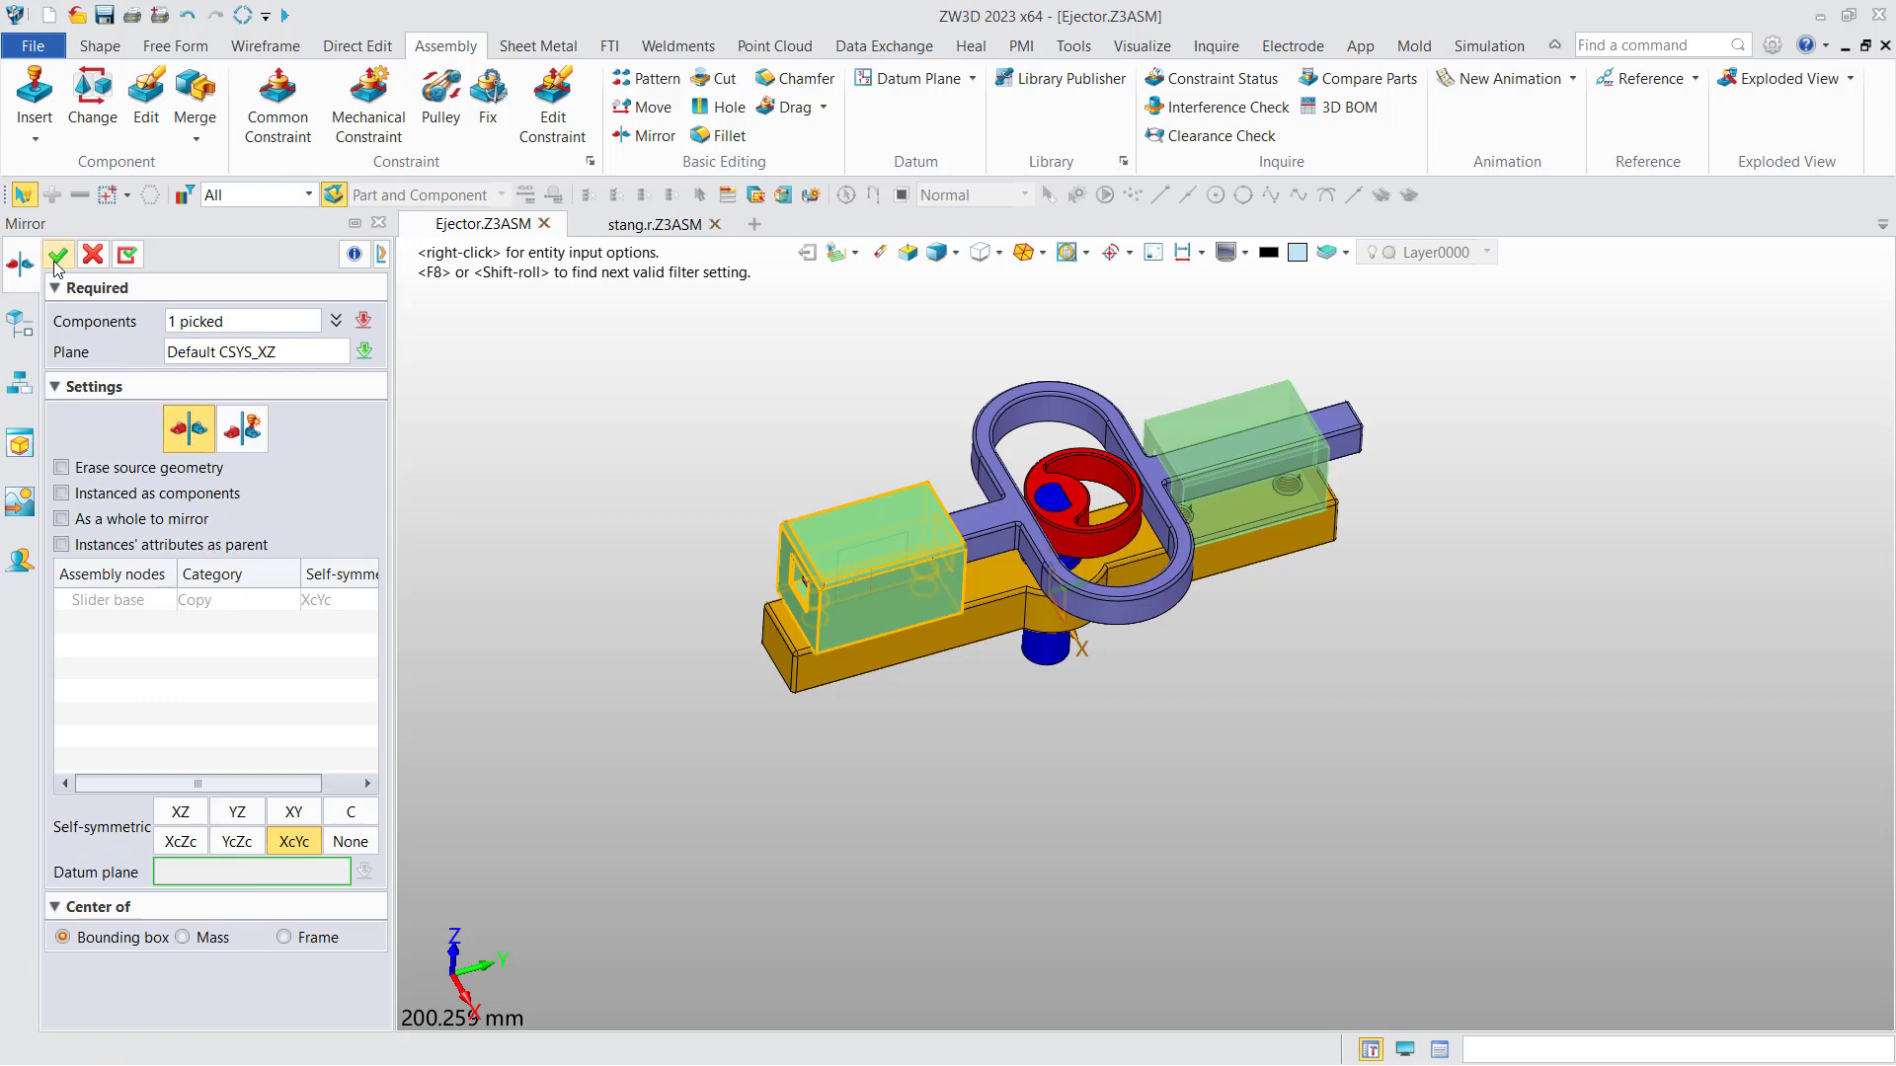
pyautogui.moveTo(755, 477)
pyautogui.mouseDown(button='middle')
pyautogui.moveTo(723, 479)
pyautogui.moveTo(754, 450)
pyautogui.moveTo(758, 506)
pyautogui.mouseUp(button='middle')
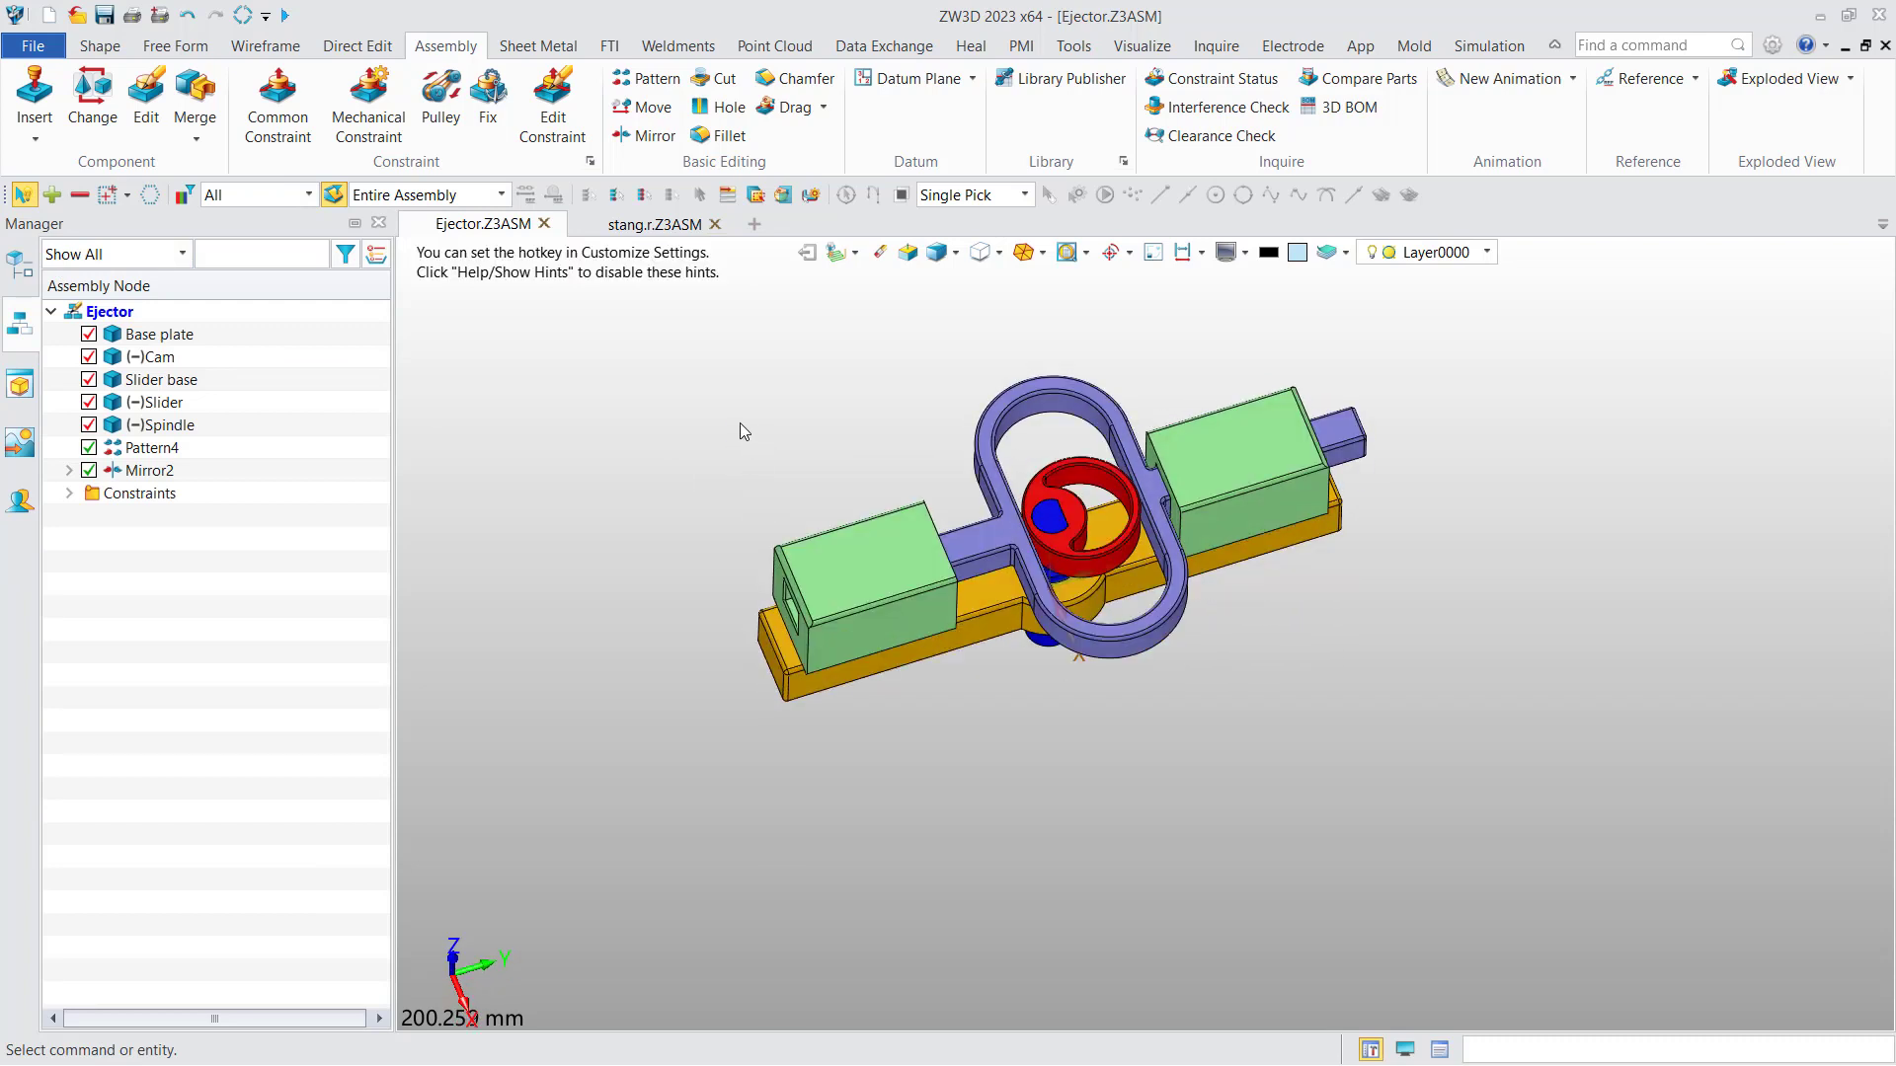
# Step: Switch to the stang.r assembly and set up a copy-type mirror of the Brake assembly about the default YZ plane
pyautogui.click(659, 233)
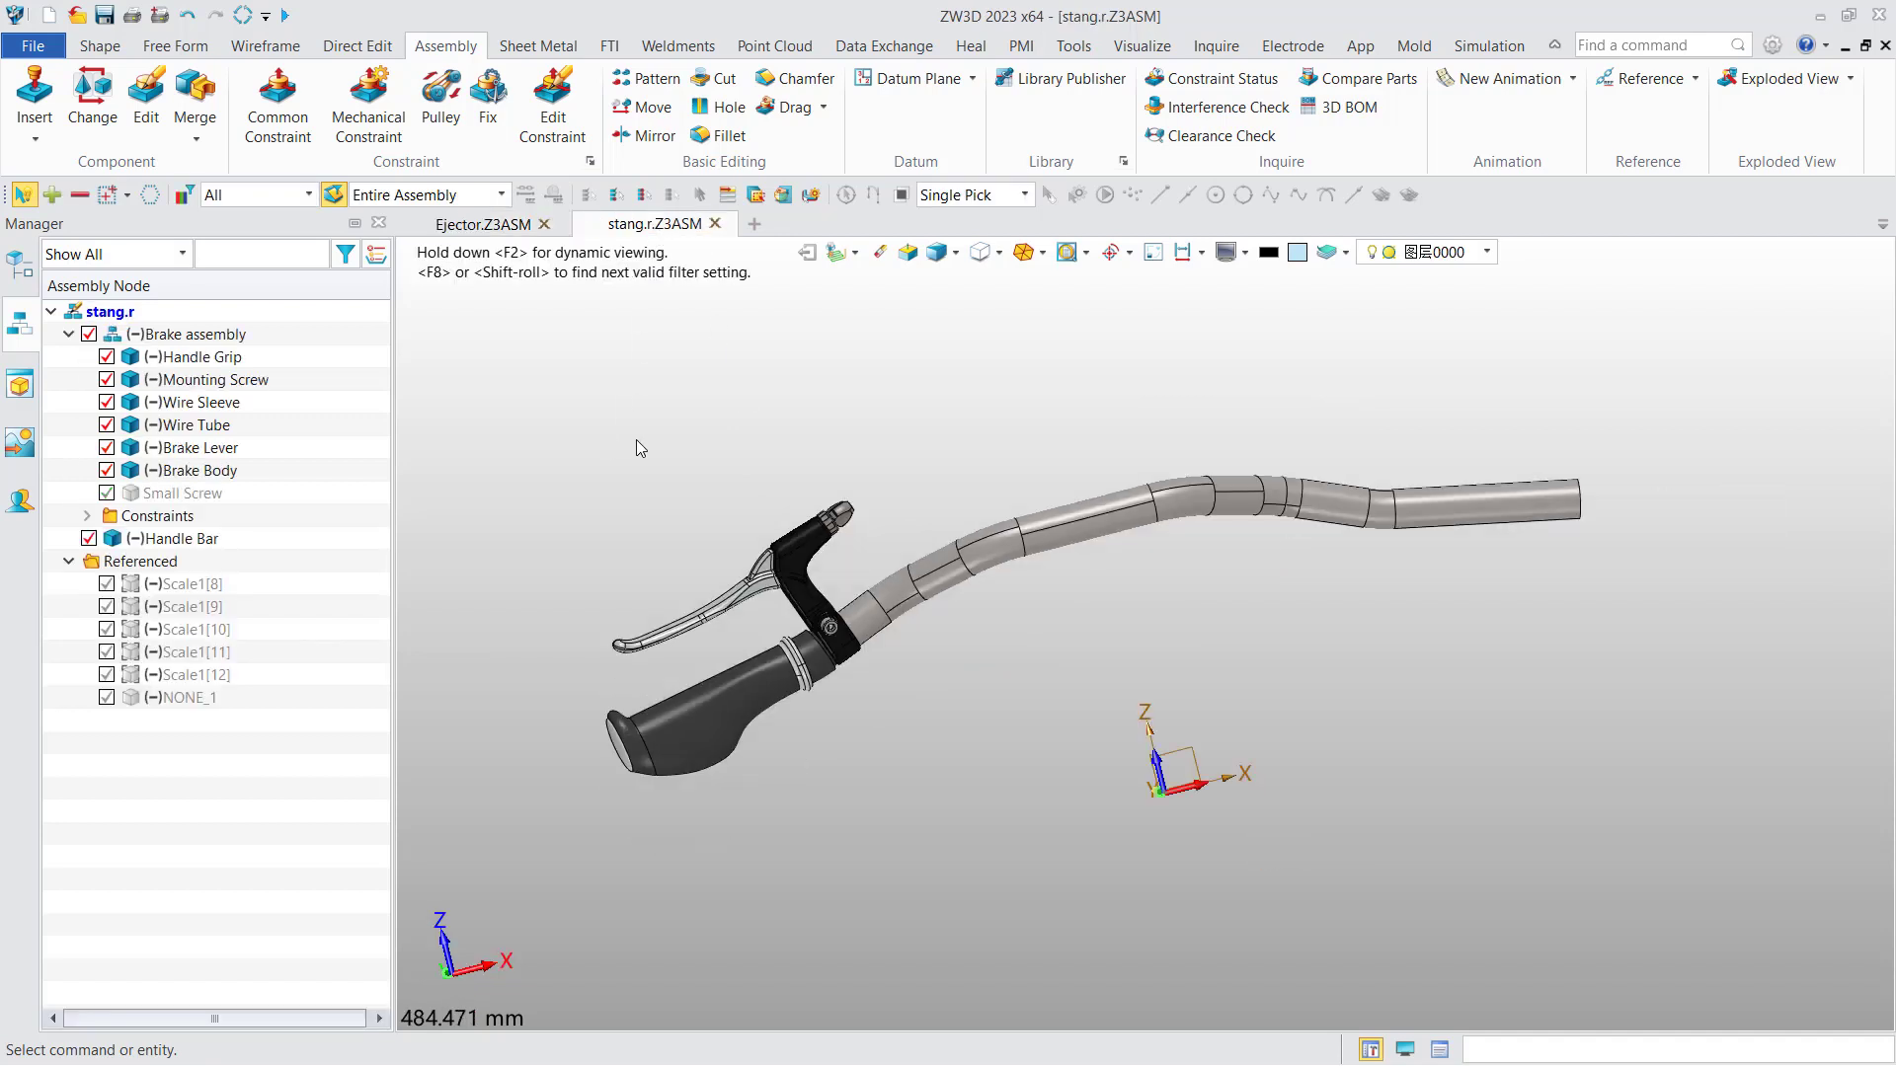
pyautogui.moveTo(636, 440); pyautogui.dragTo(551, 458, button='middle')
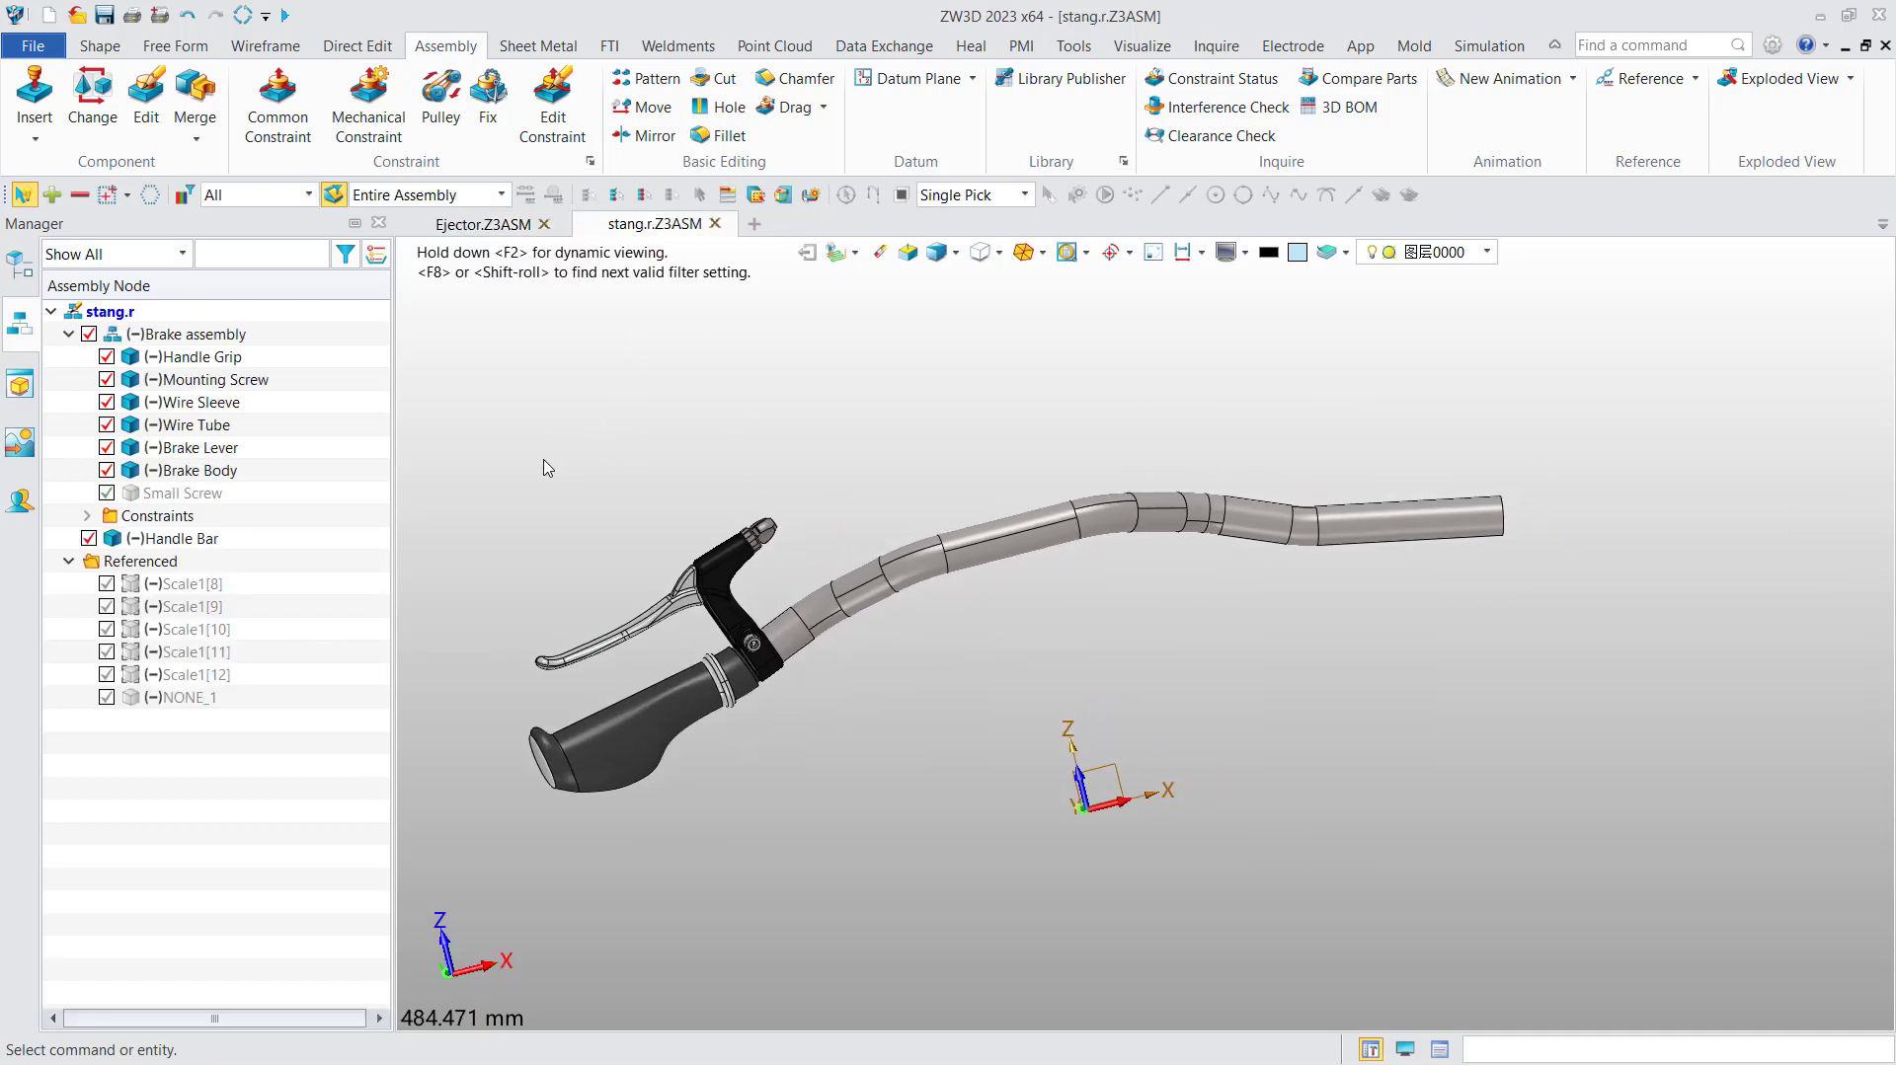
pyautogui.moveTo(543, 459); pyautogui.dragTo(560, 397, button='middle')
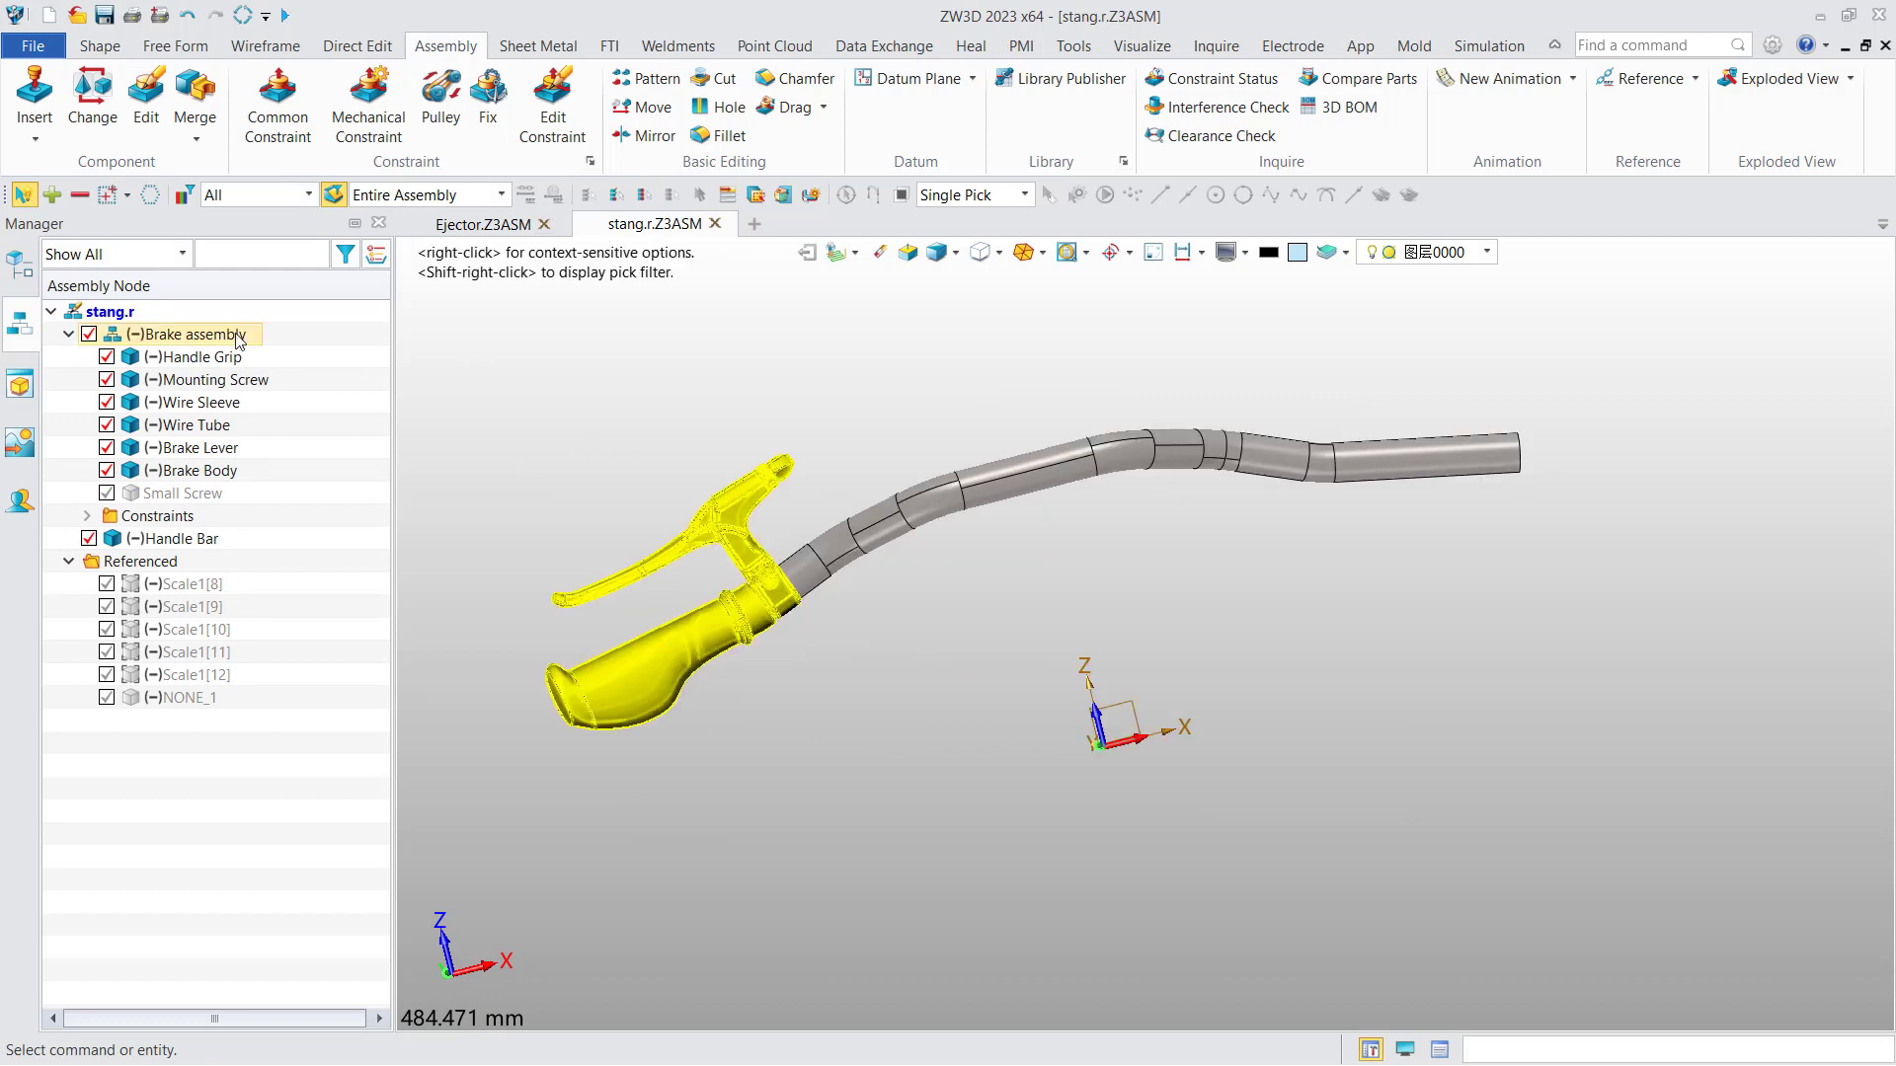
pyautogui.click(644, 136)
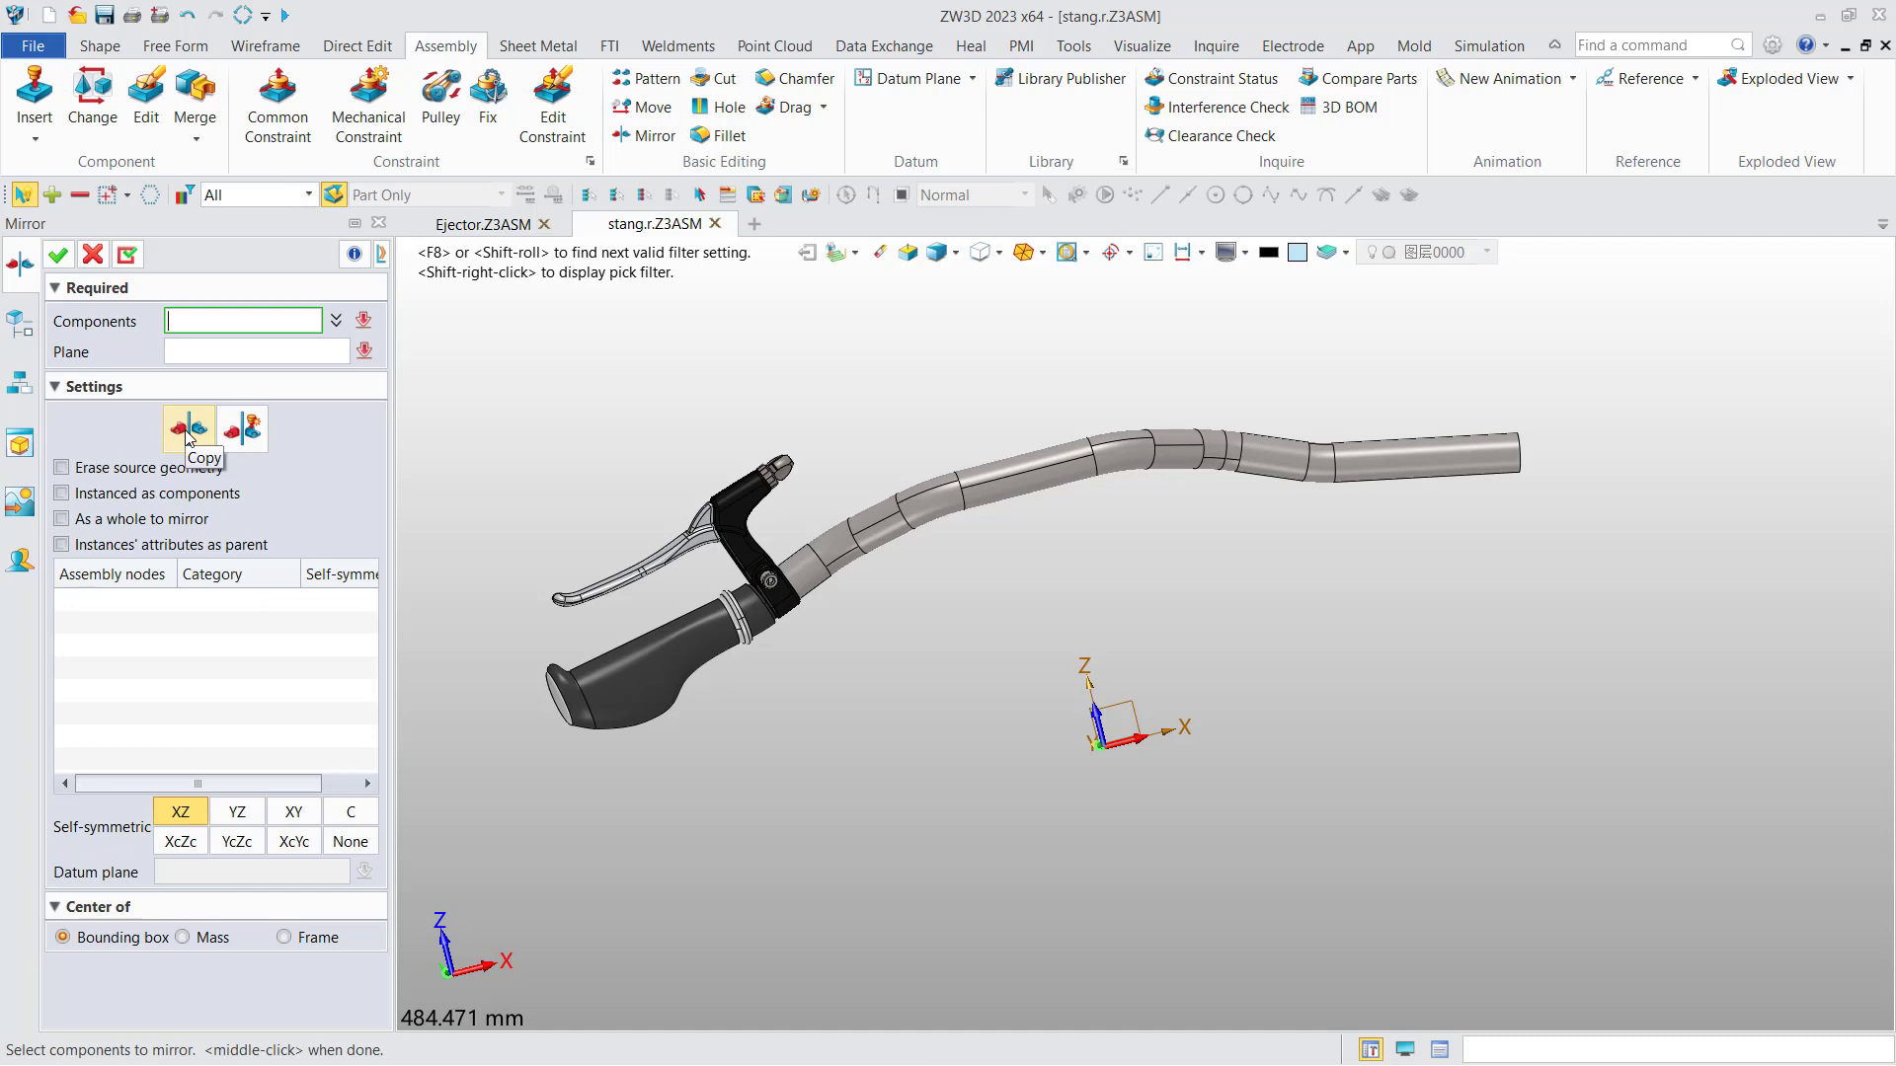
pyautogui.click(701, 541)
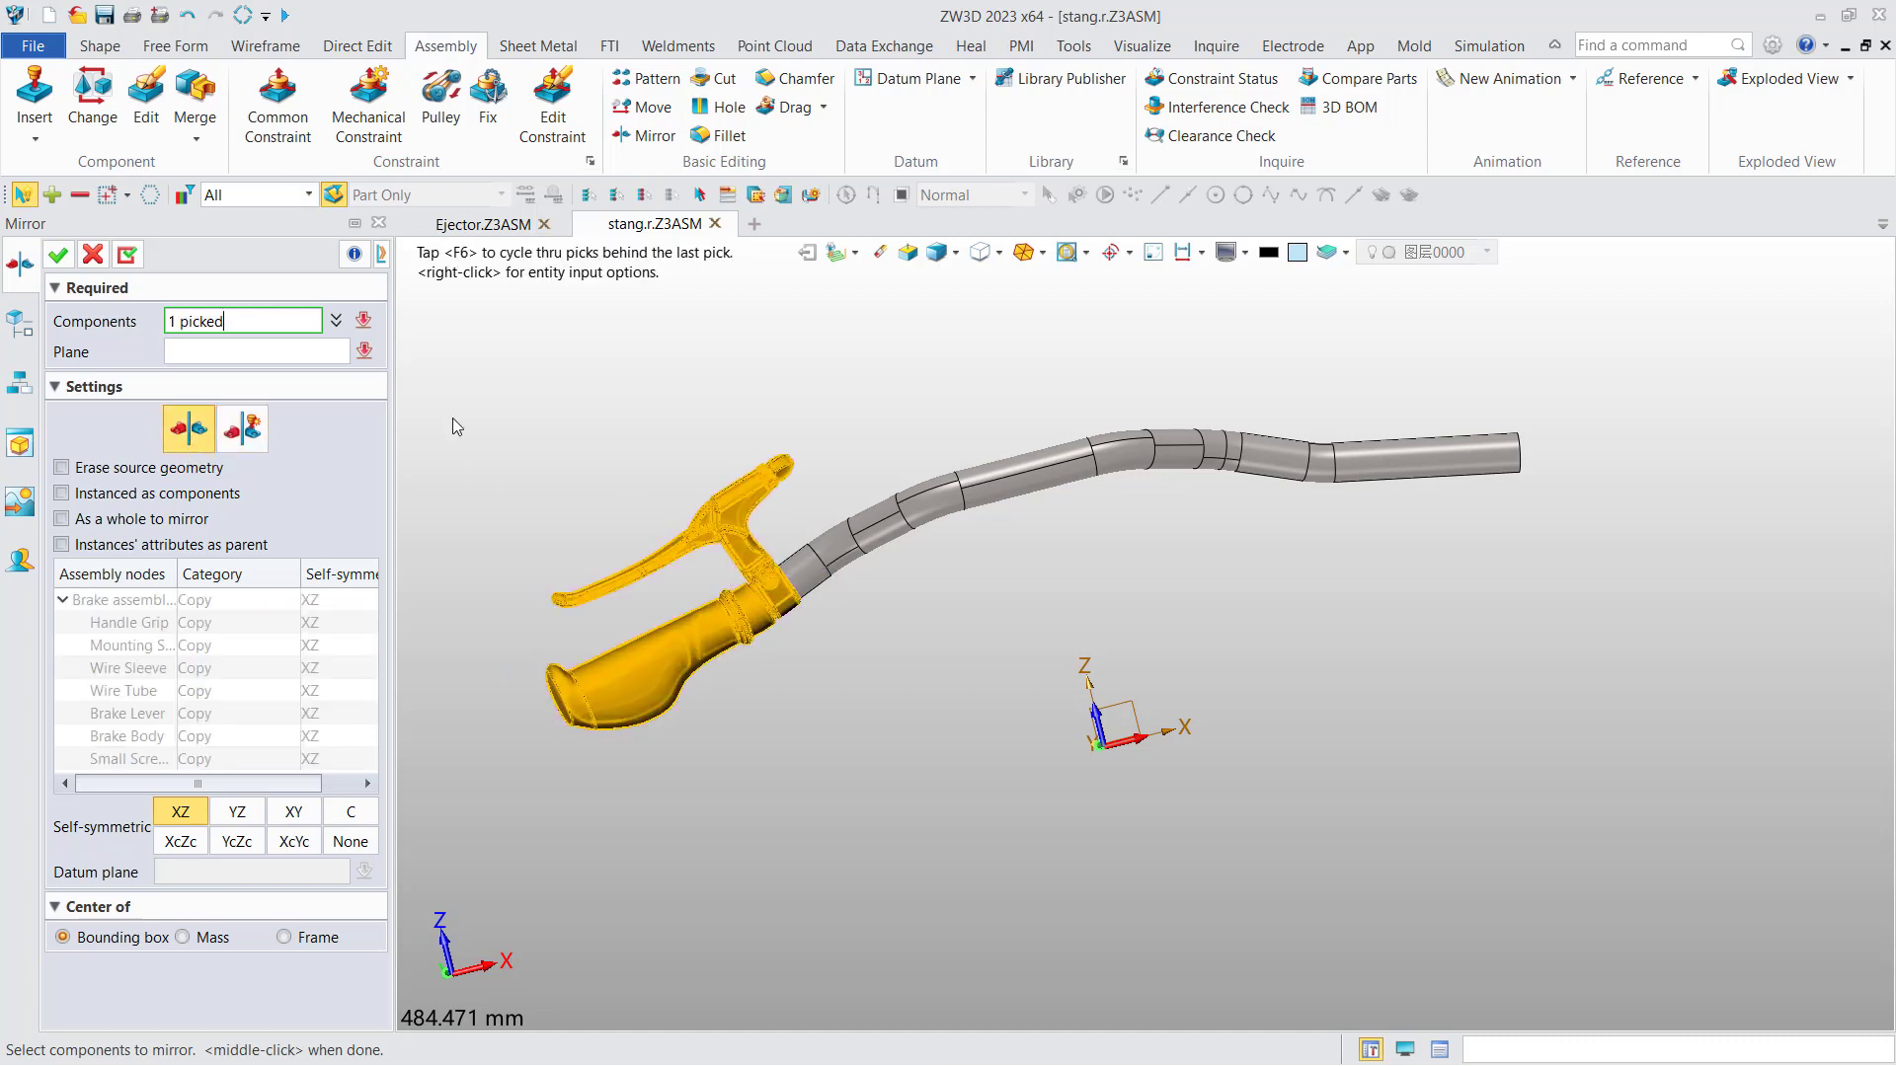
pyautogui.click(306, 356)
pyautogui.moveTo(1007, 771); pyautogui.dragTo(1121, 794, button='right')
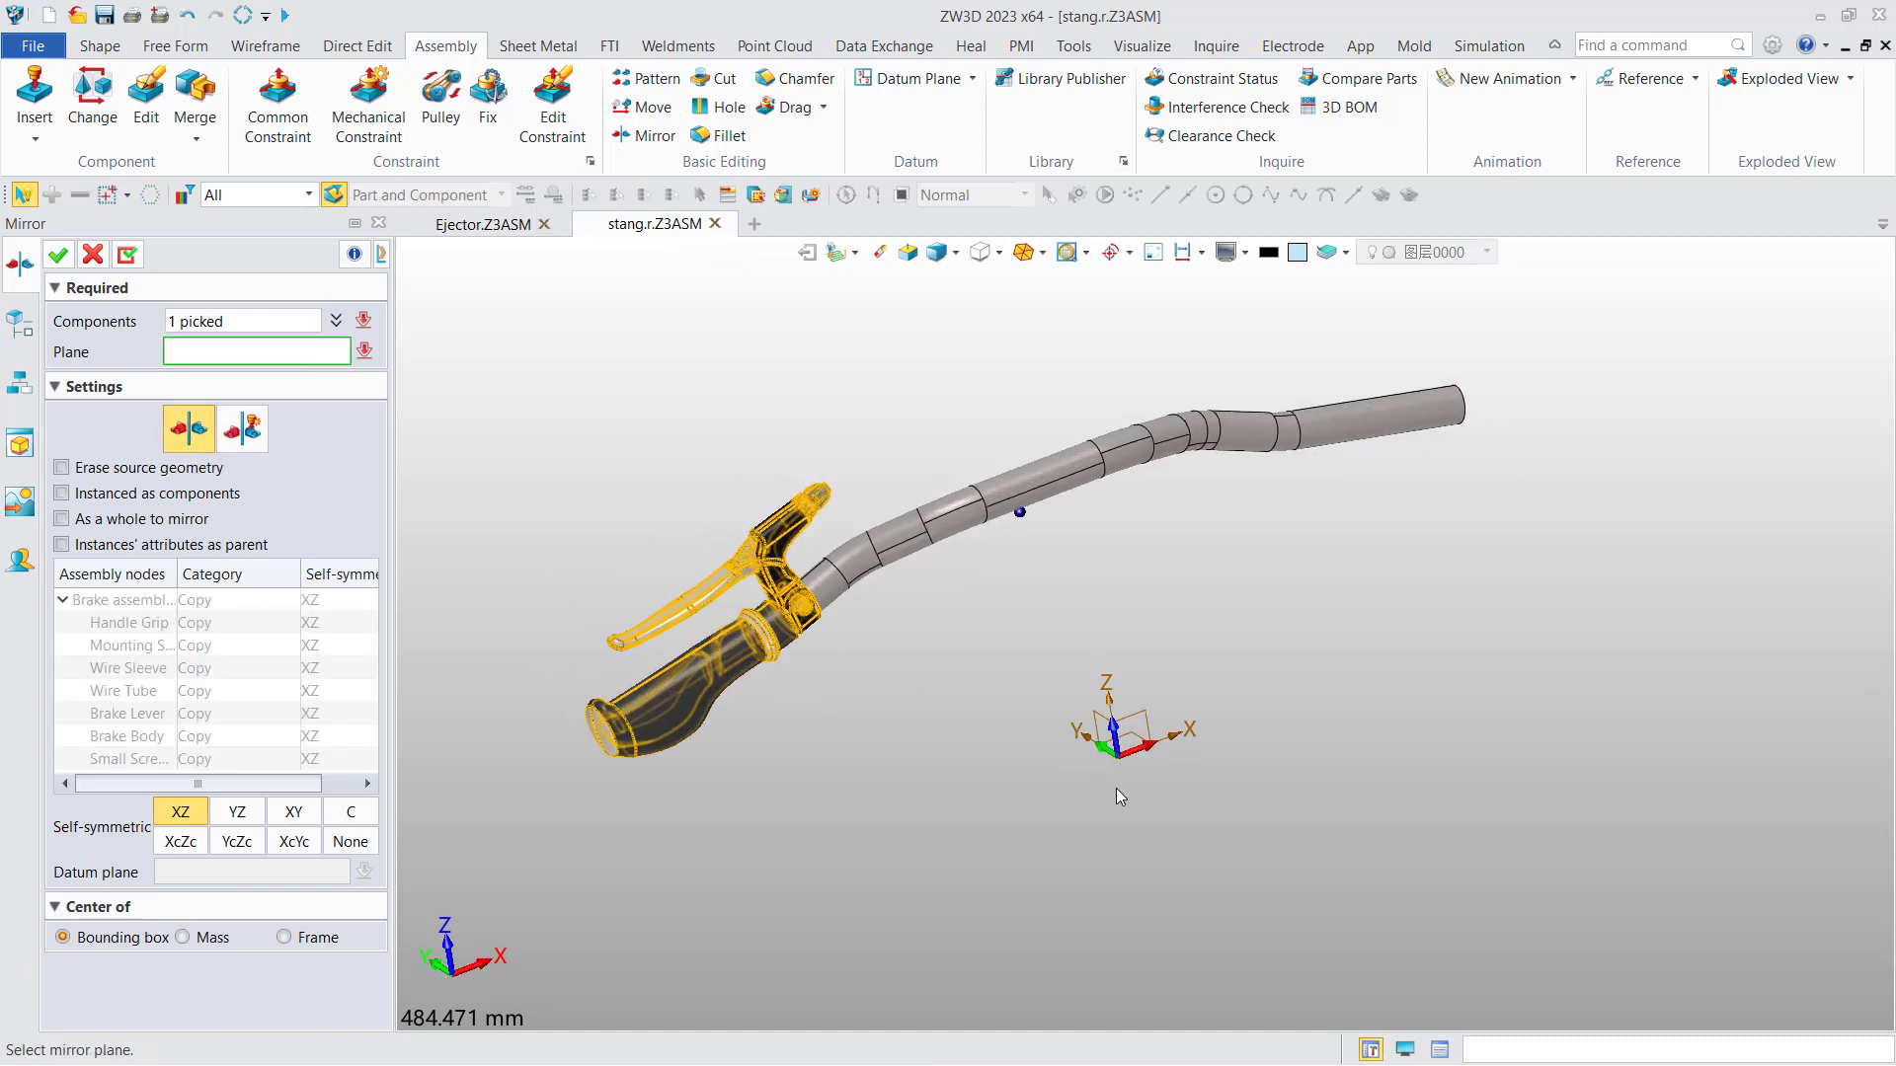
pyautogui.click(1101, 711)
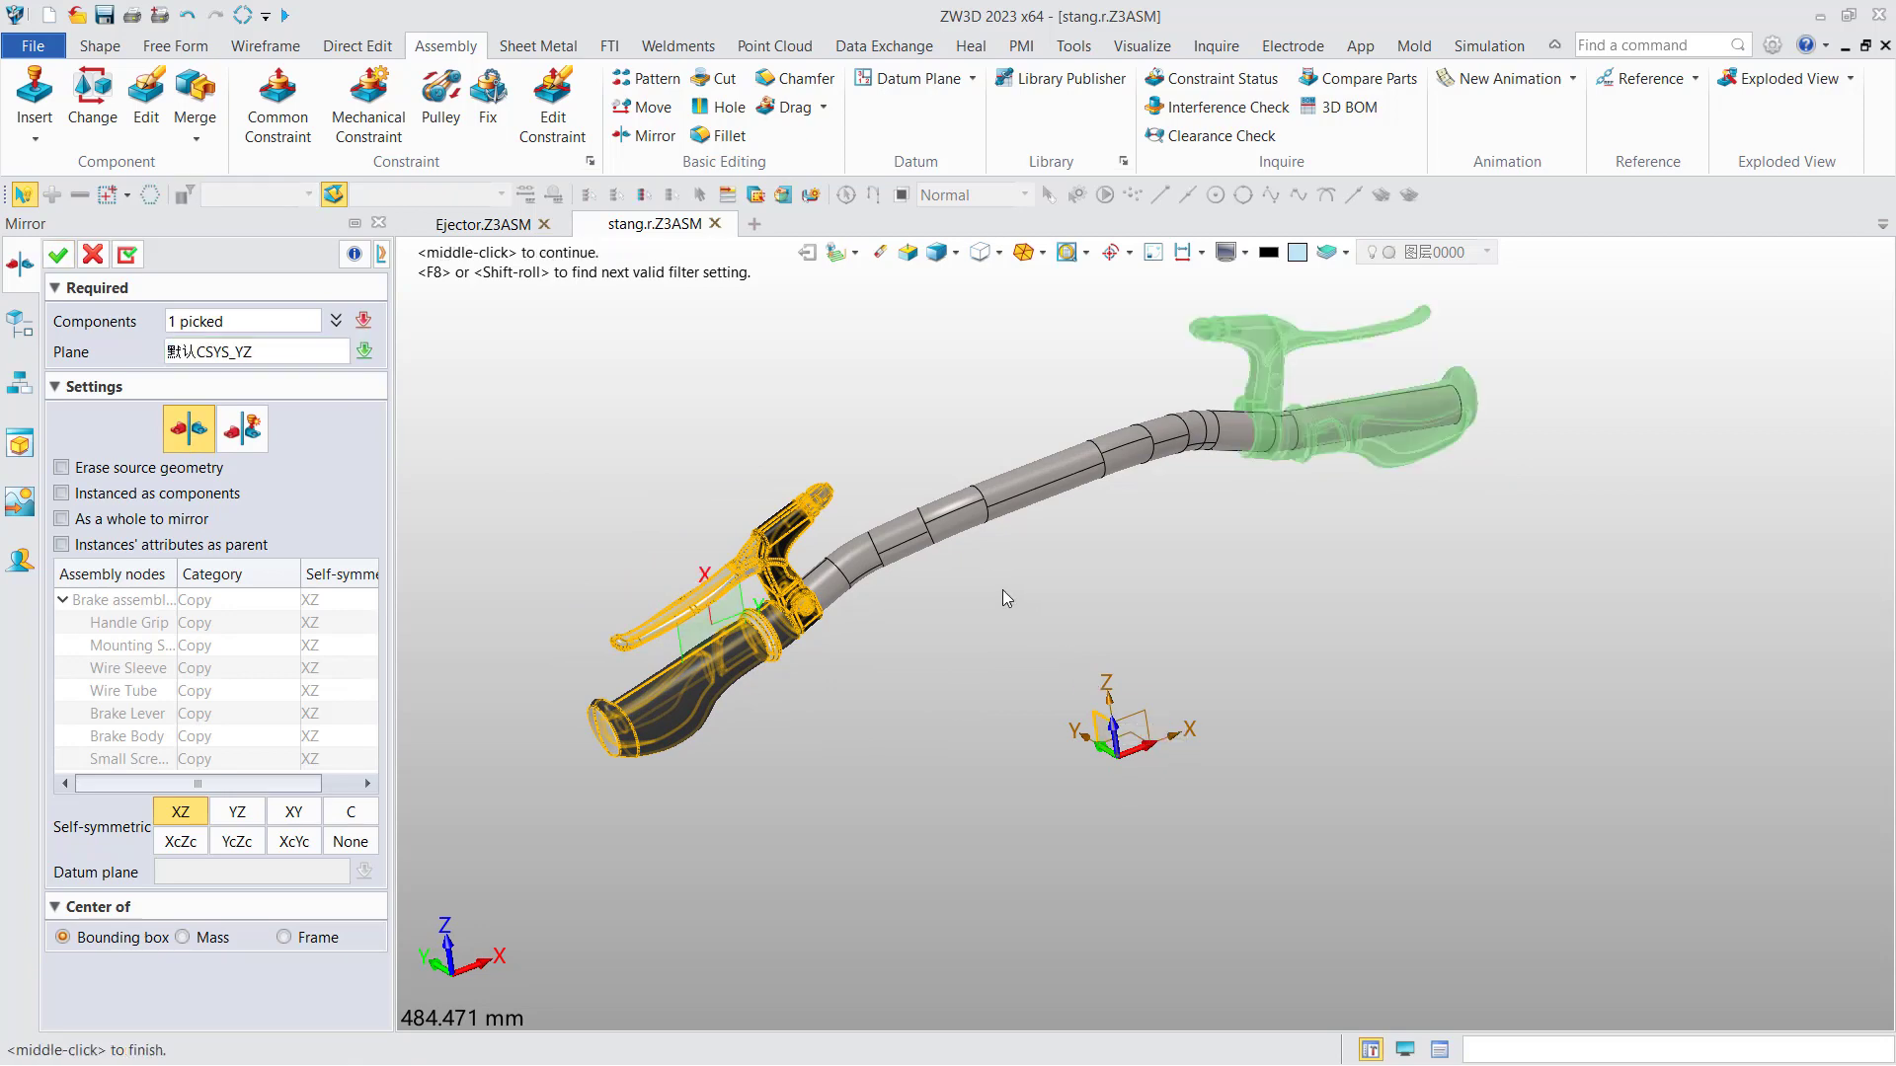
# Step: Compare the XZ, YZ, XY, XcYc and XcZc self-symmetric previews of the Brake assembly mirror, and set it to YcZc
pyautogui.moveTo(1003, 589); pyautogui.dragTo(1135, 494, button='right')
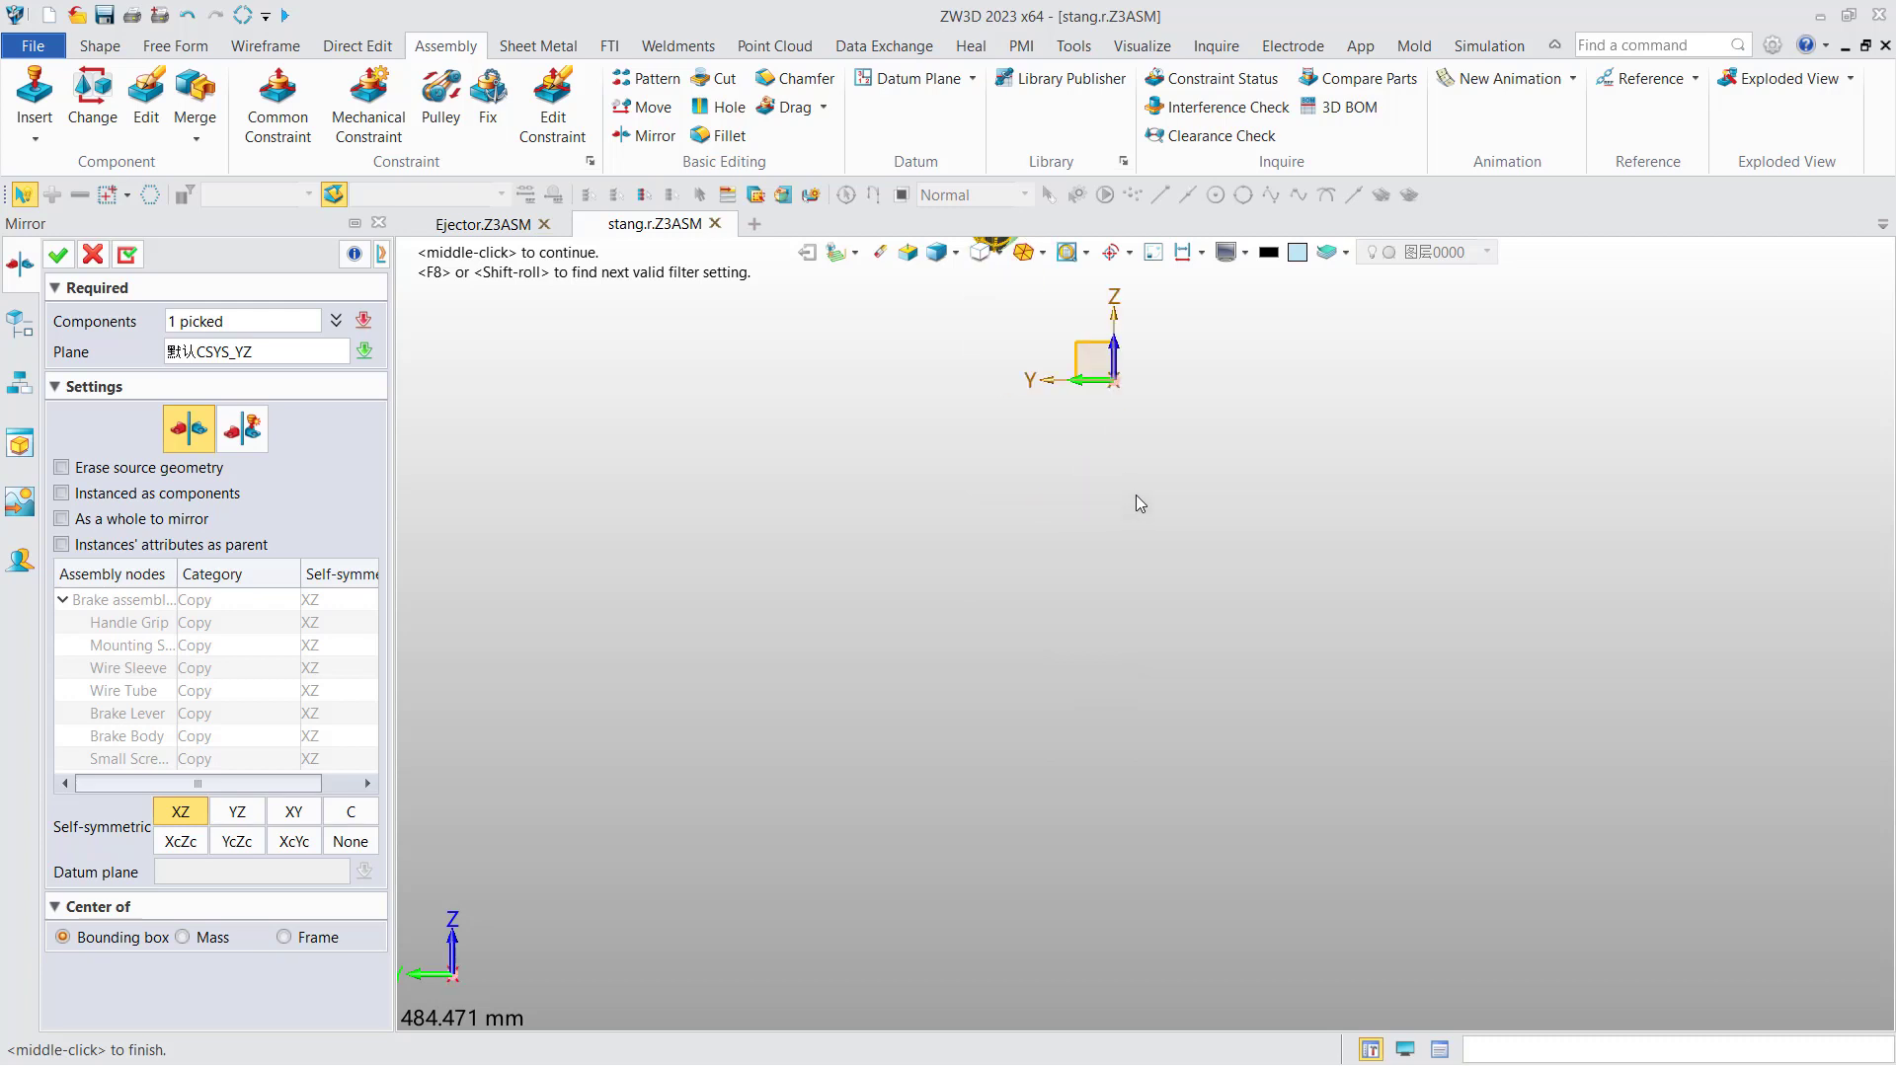
pyautogui.moveTo(1096, 474); pyautogui.dragTo(1087, 918, button='middle')
pyautogui.scroll(3, 991, 489)
pyautogui.scroll(1, 991, 489)
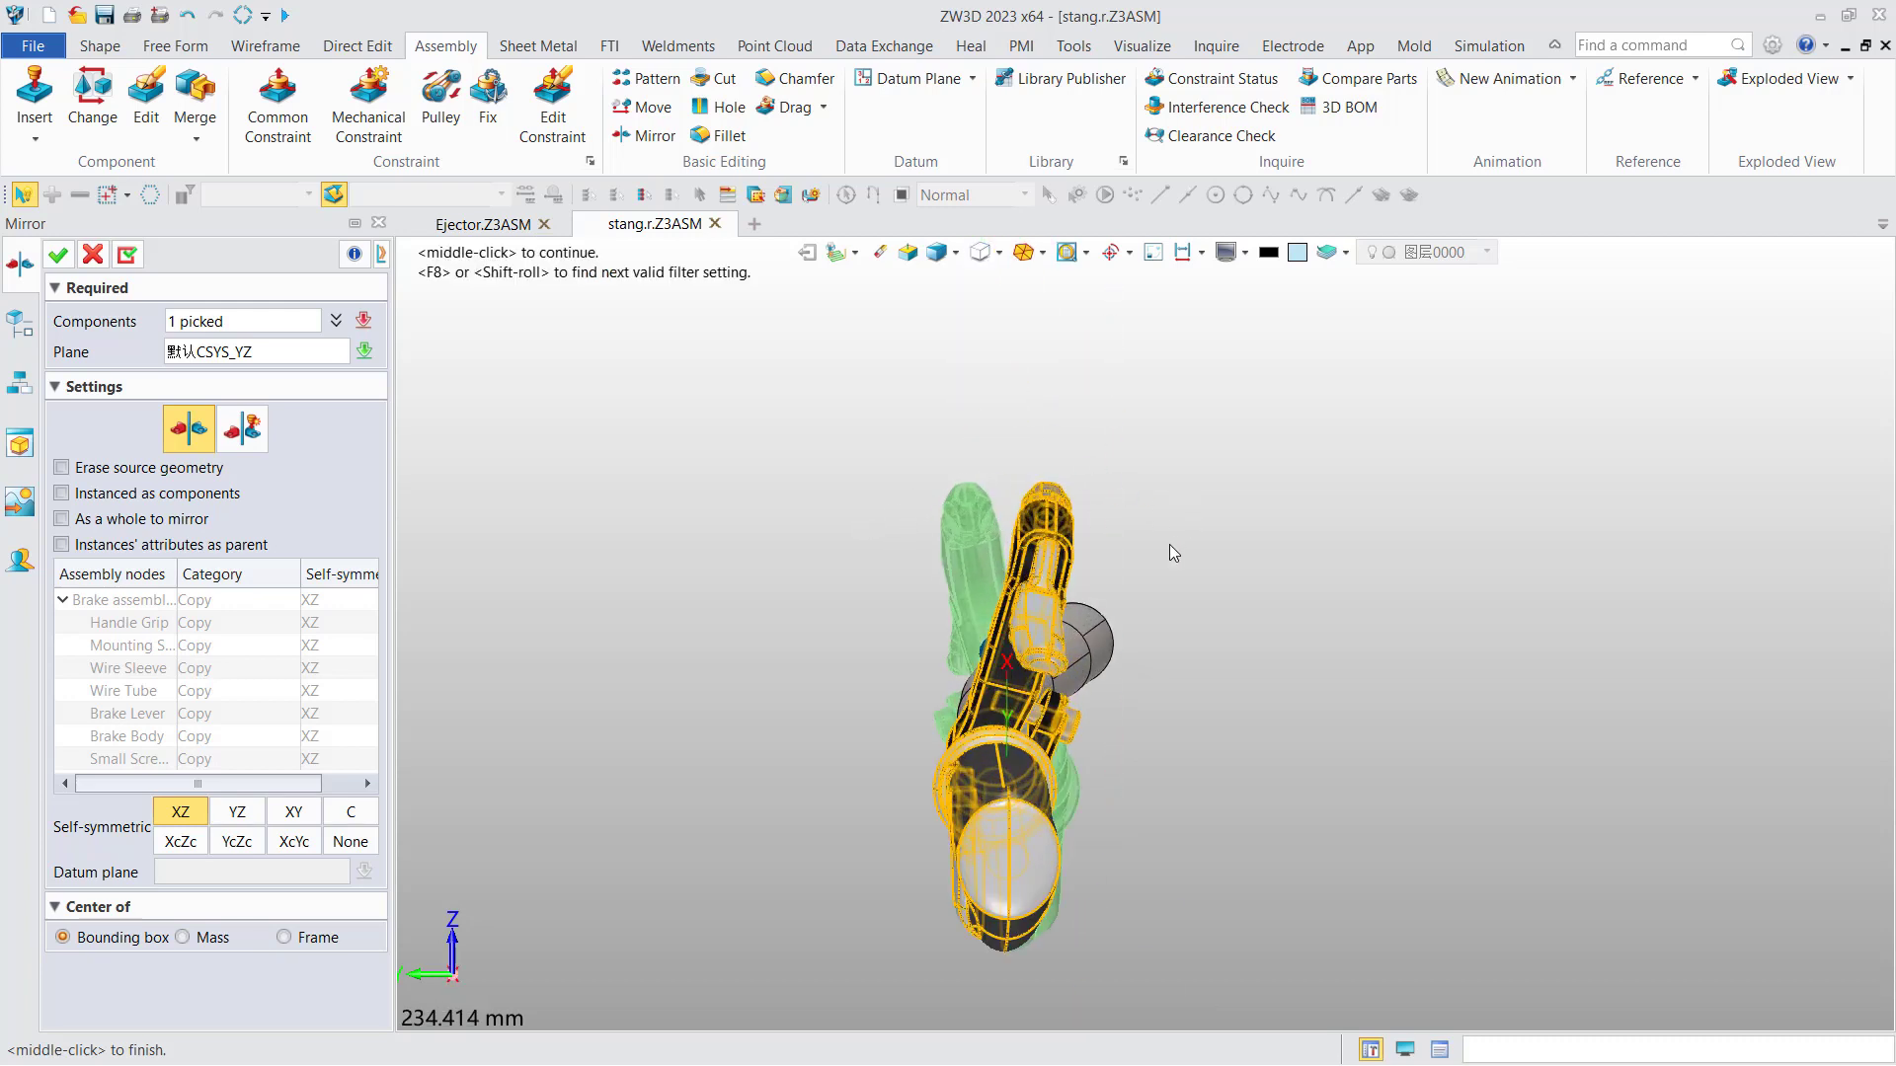
pyautogui.moveTo(1169, 573); pyautogui.dragTo(982, 614, button='right')
pyautogui.scroll(-4, 1035, 590)
pyautogui.click(237, 812)
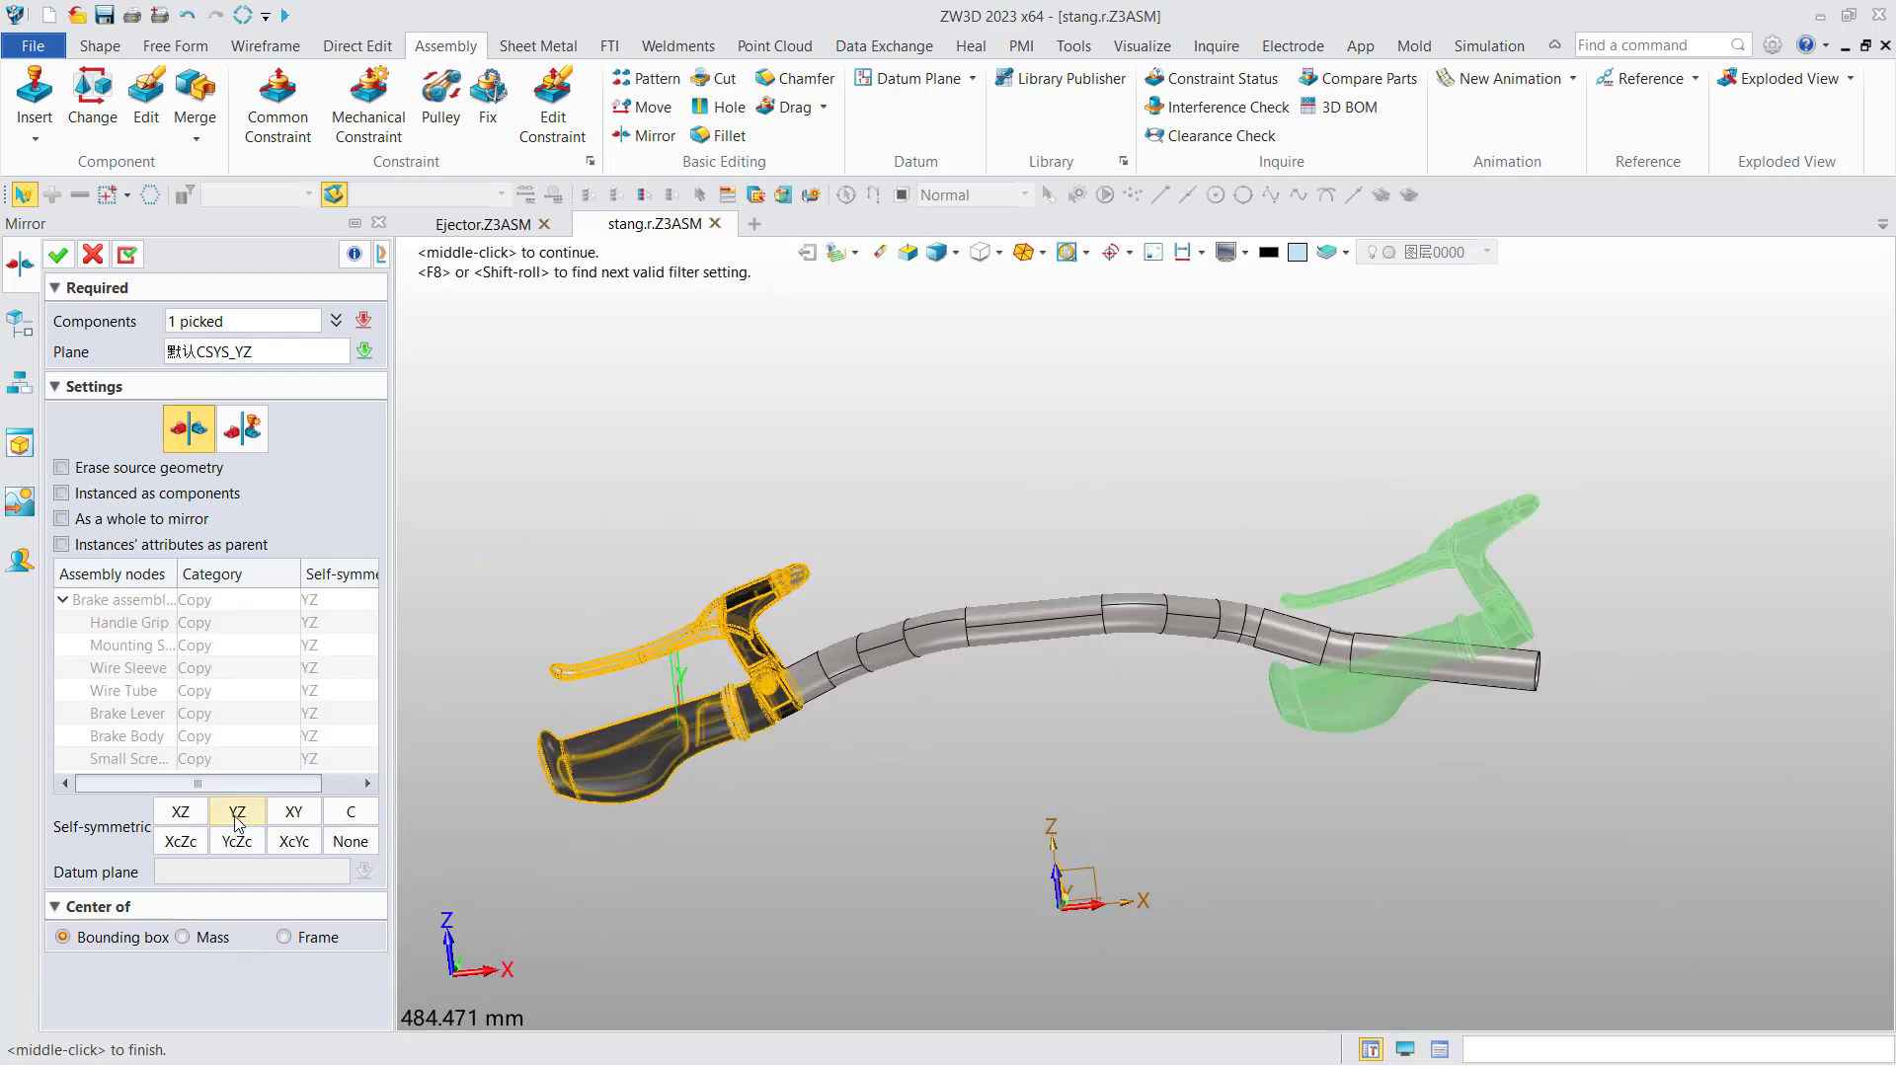
pyautogui.click(293, 814)
pyautogui.click(299, 842)
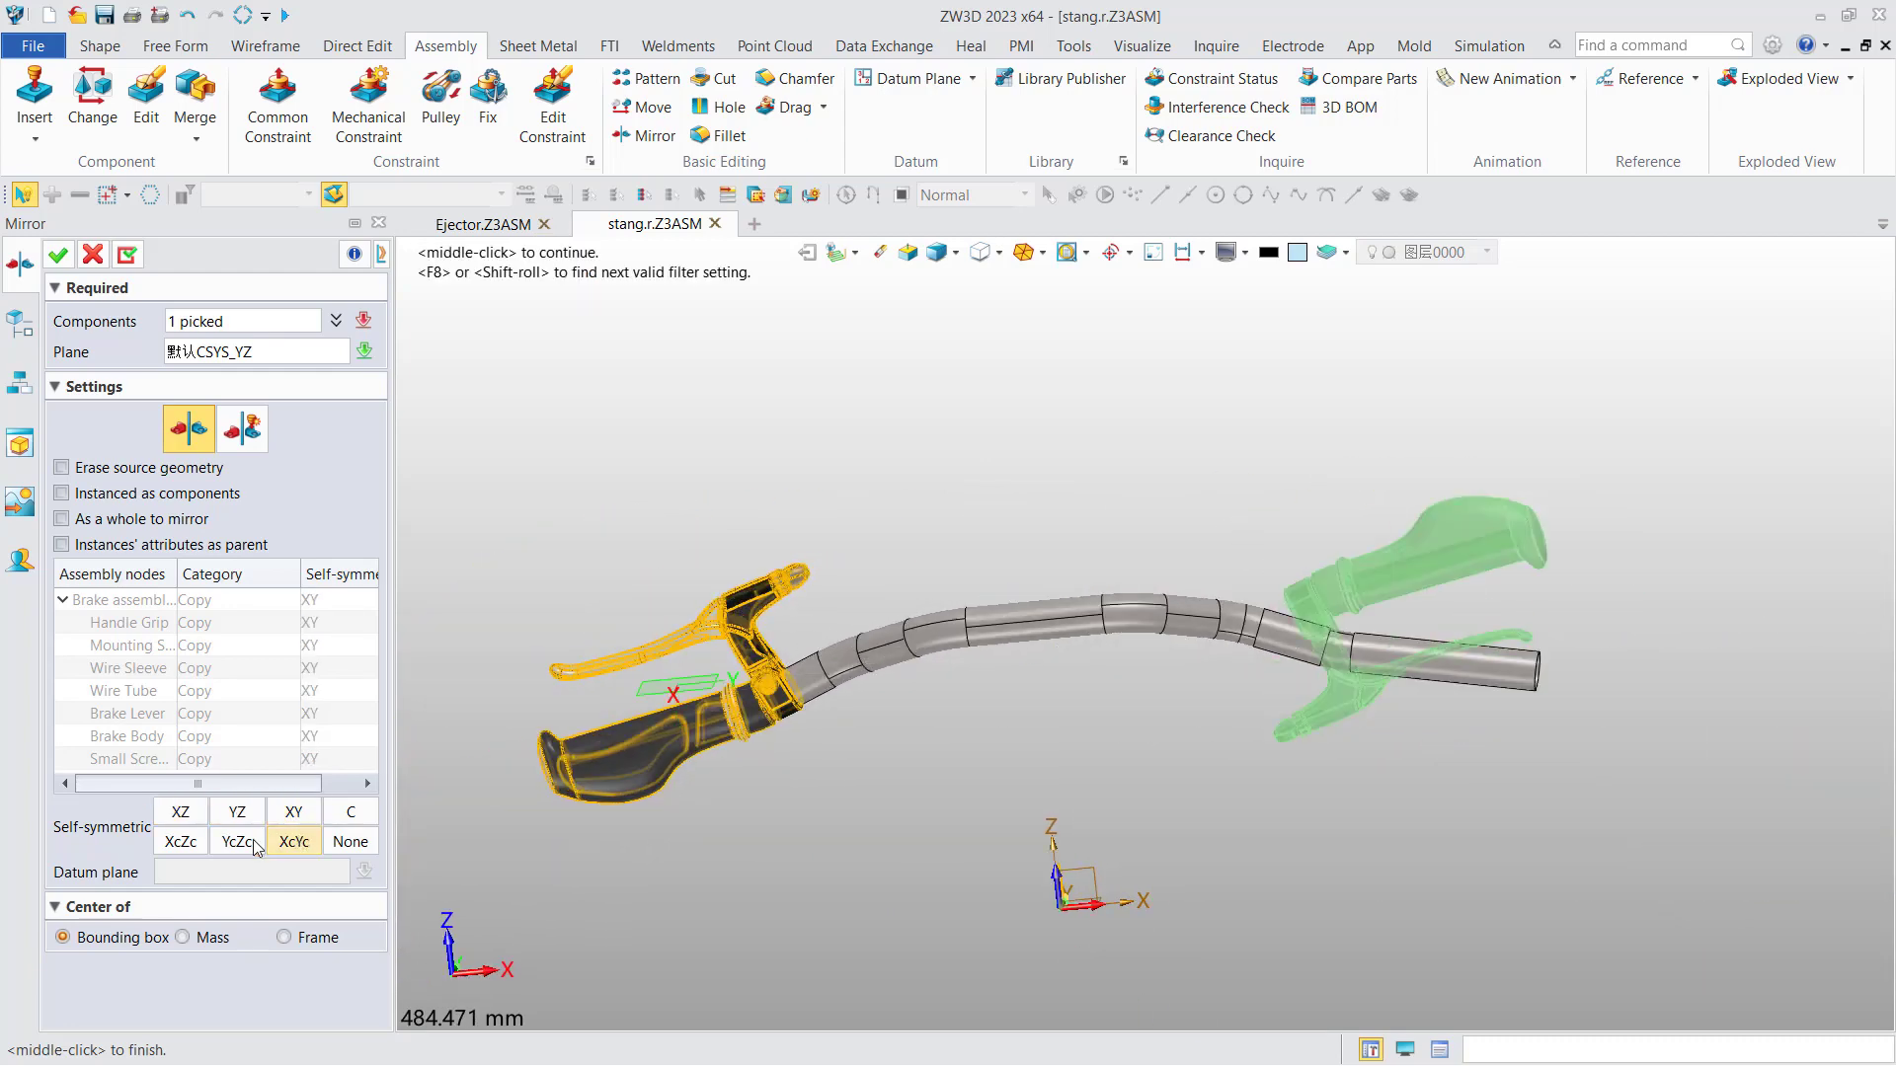
pyautogui.click(227, 846)
pyautogui.click(178, 847)
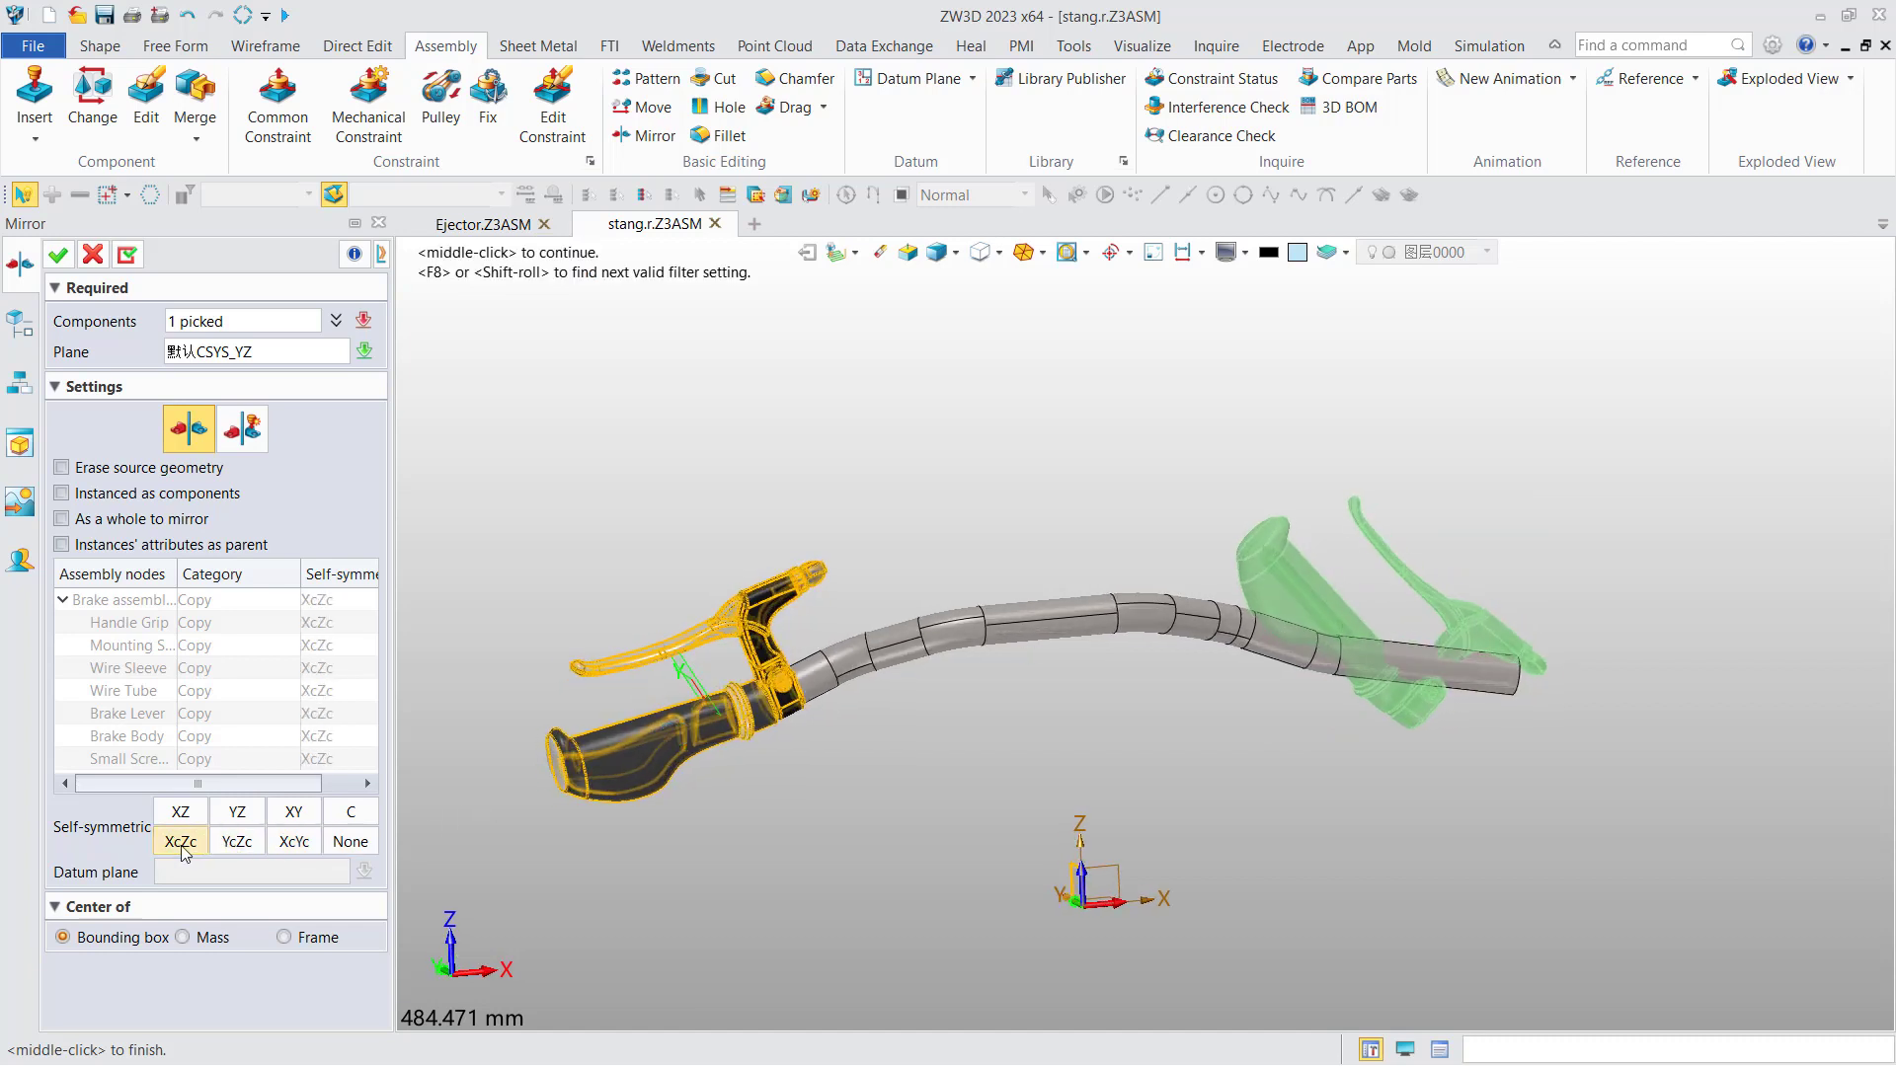
pyautogui.click(233, 844)
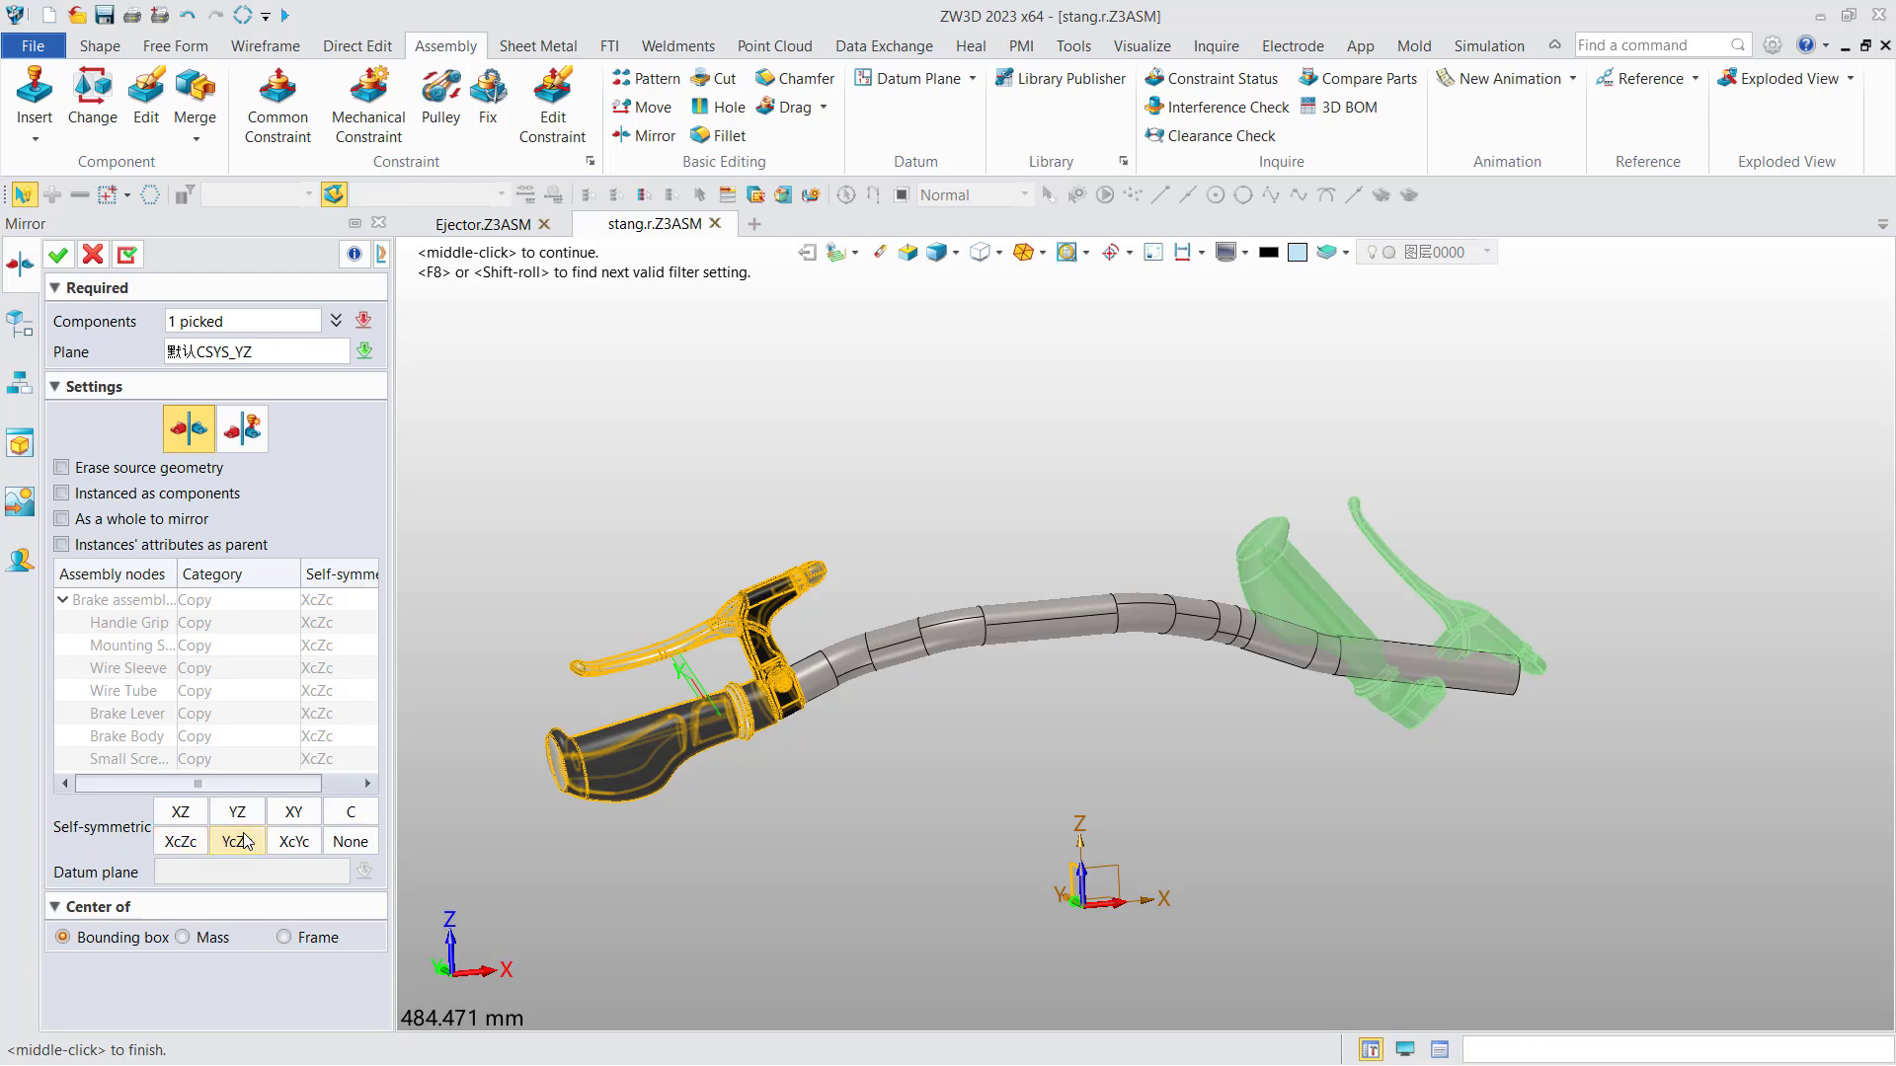
# Step: Examine end-on how the YcZc mirror preview of the Brake assembly lines up with the original
pyautogui.moveTo(835, 749); pyautogui.dragTo(1002, 772, button='right')
pyautogui.moveTo(1002, 772); pyautogui.dragTo(1029, 604, button='middle')
pyautogui.moveTo(1045, 444); pyautogui.dragTo(982, 941, button='middle')
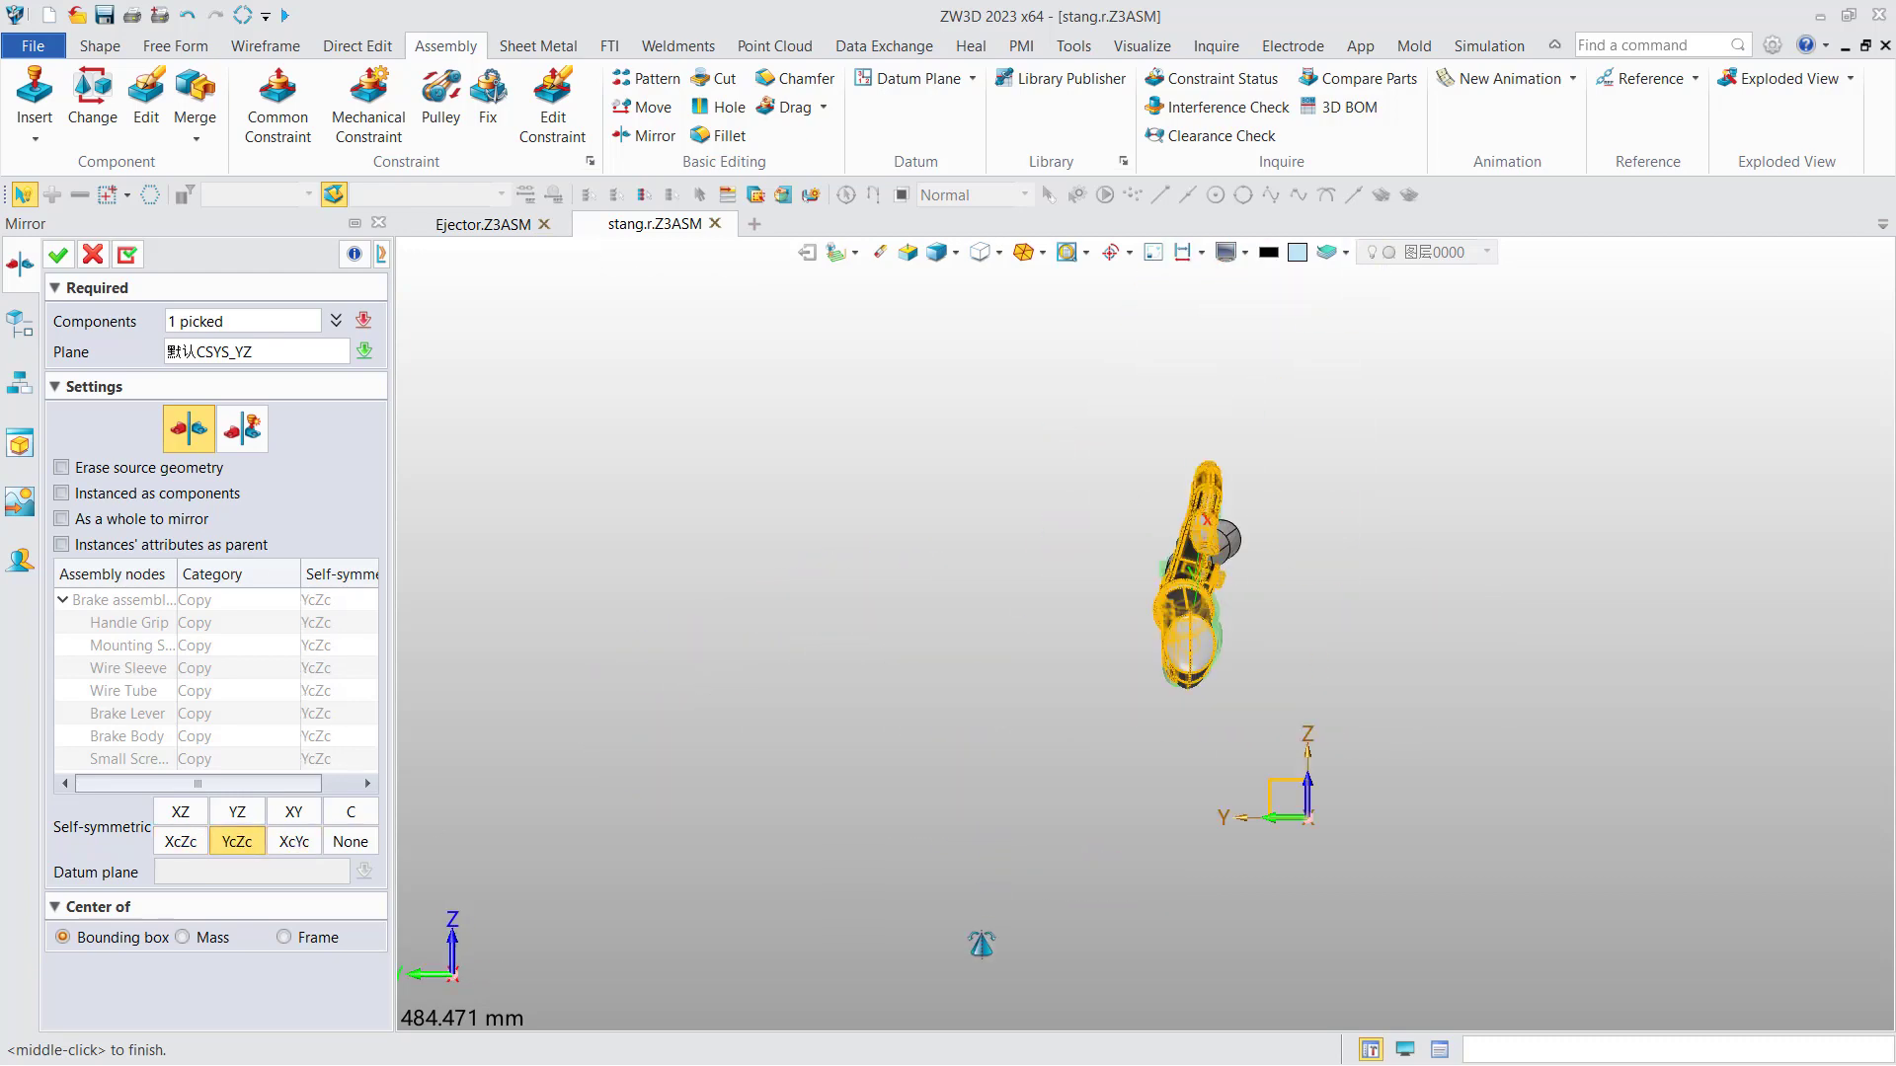
pyautogui.scroll(3, 1289, 533)
pyautogui.scroll(4, 1086, 686)
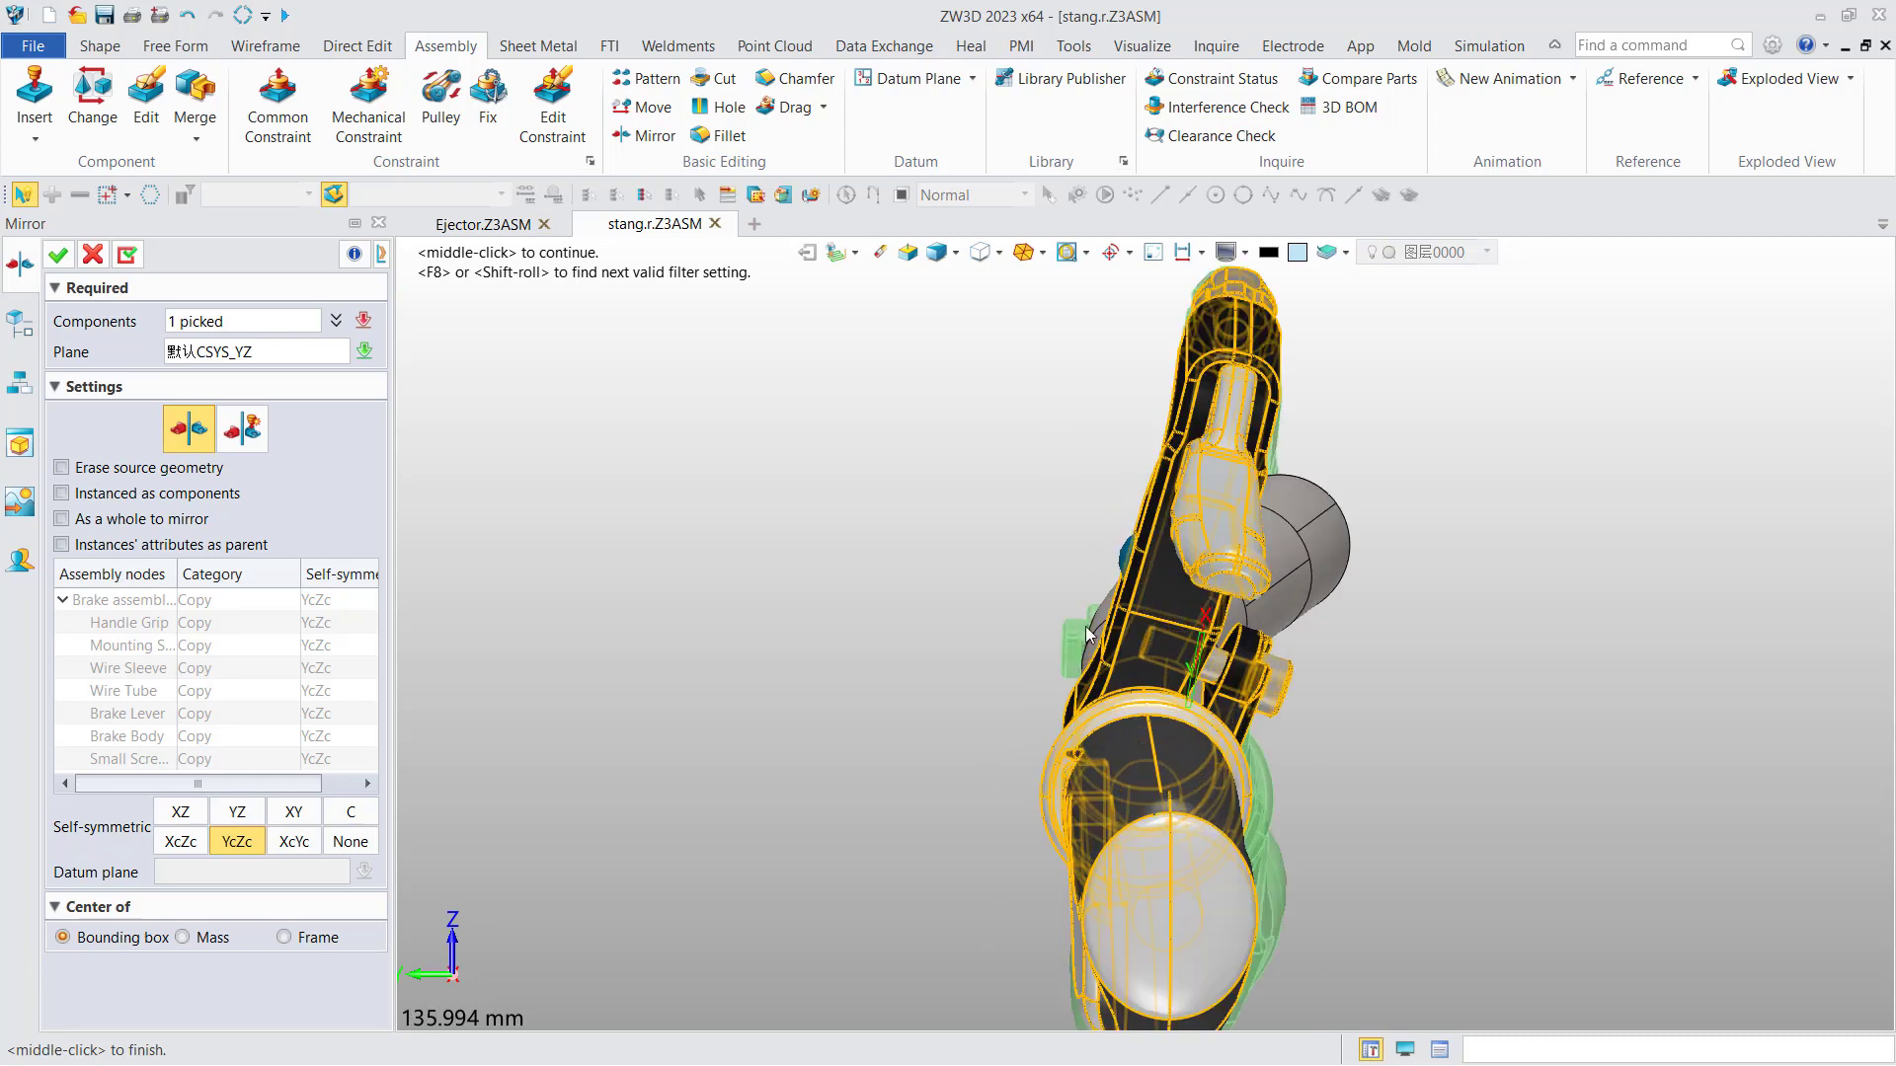
pyautogui.scroll(-3, 1254, 778)
pyautogui.scroll(3, 1257, 811)
pyautogui.moveTo(1257, 812); pyautogui.dragTo(1113, 550, button='middle')
pyautogui.scroll(-5, 1088, 686)
pyautogui.moveTo(1031, 671); pyautogui.dragTo(884, 671, button='right')
pyautogui.scroll(-3, 918, 661)
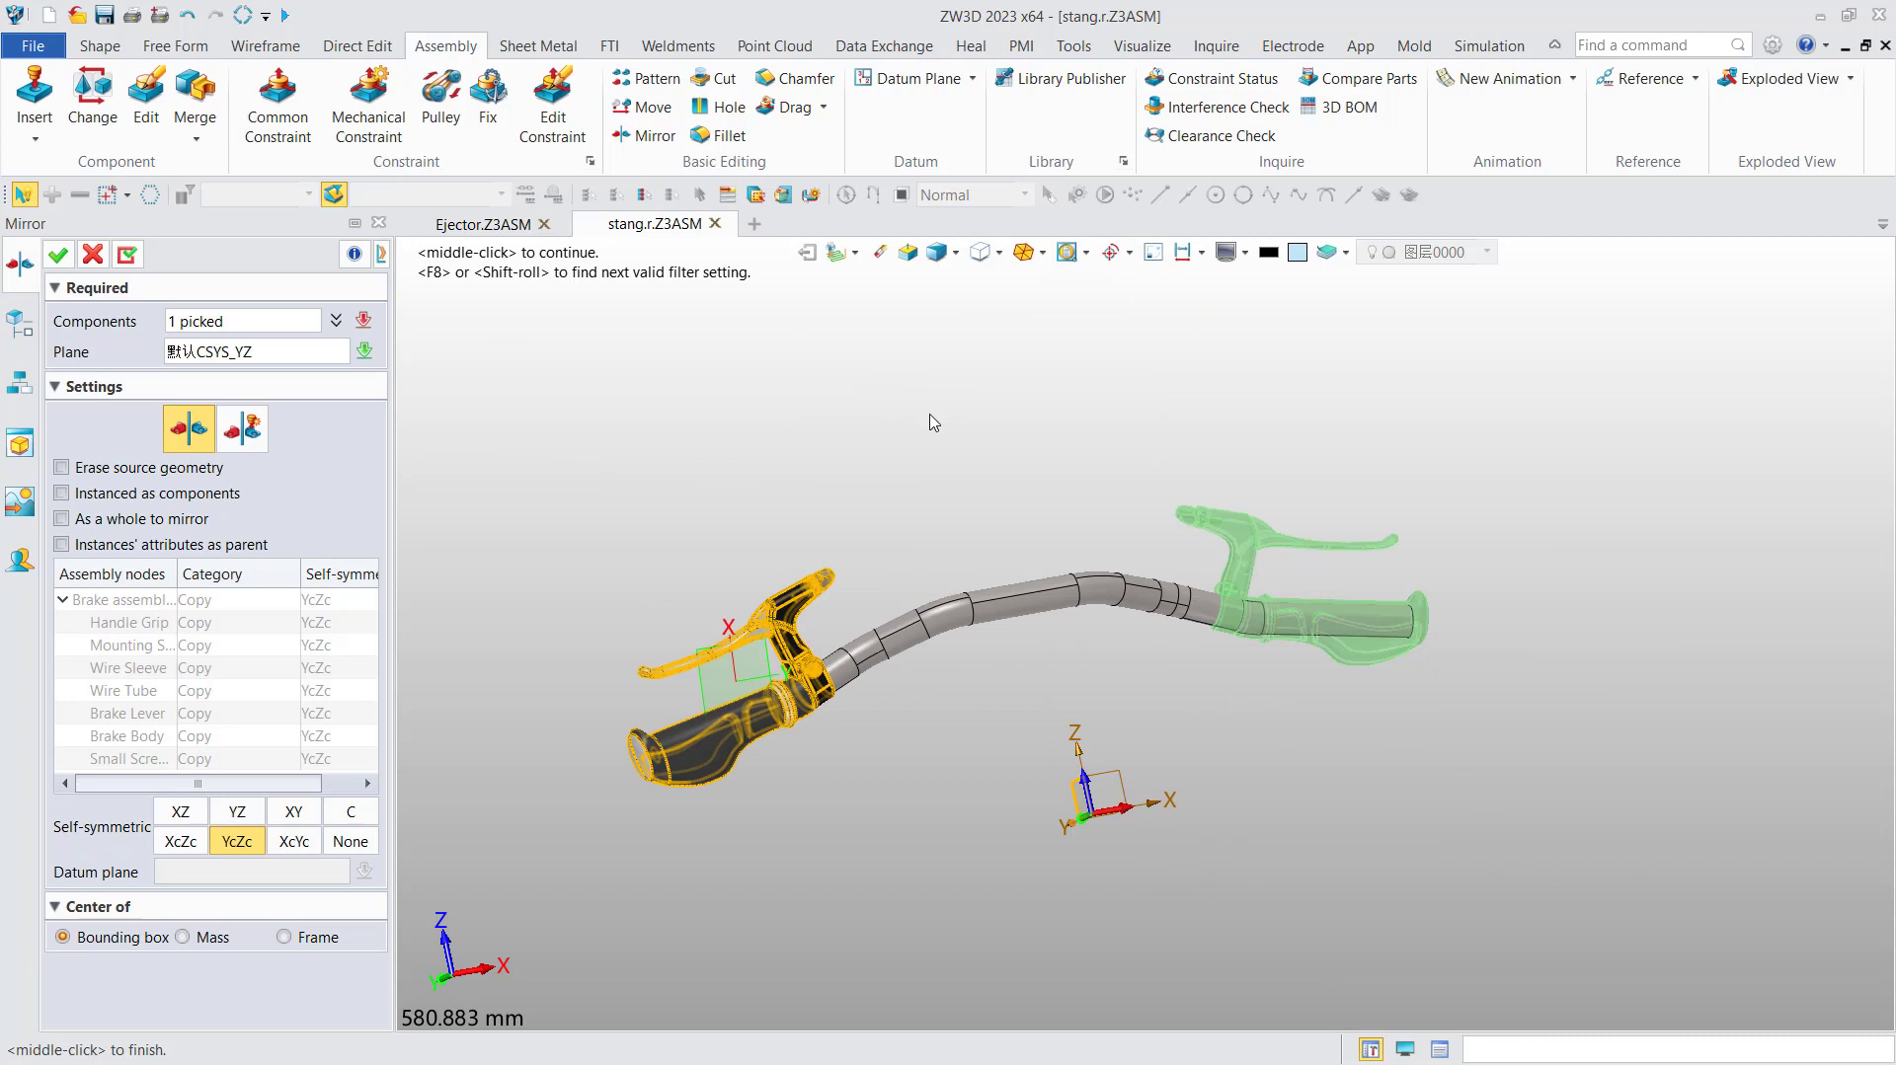
# Step: Switch the Brake assembly mirror to the duplicate type and inspect the mounting screw up close
pyautogui.click(236, 431)
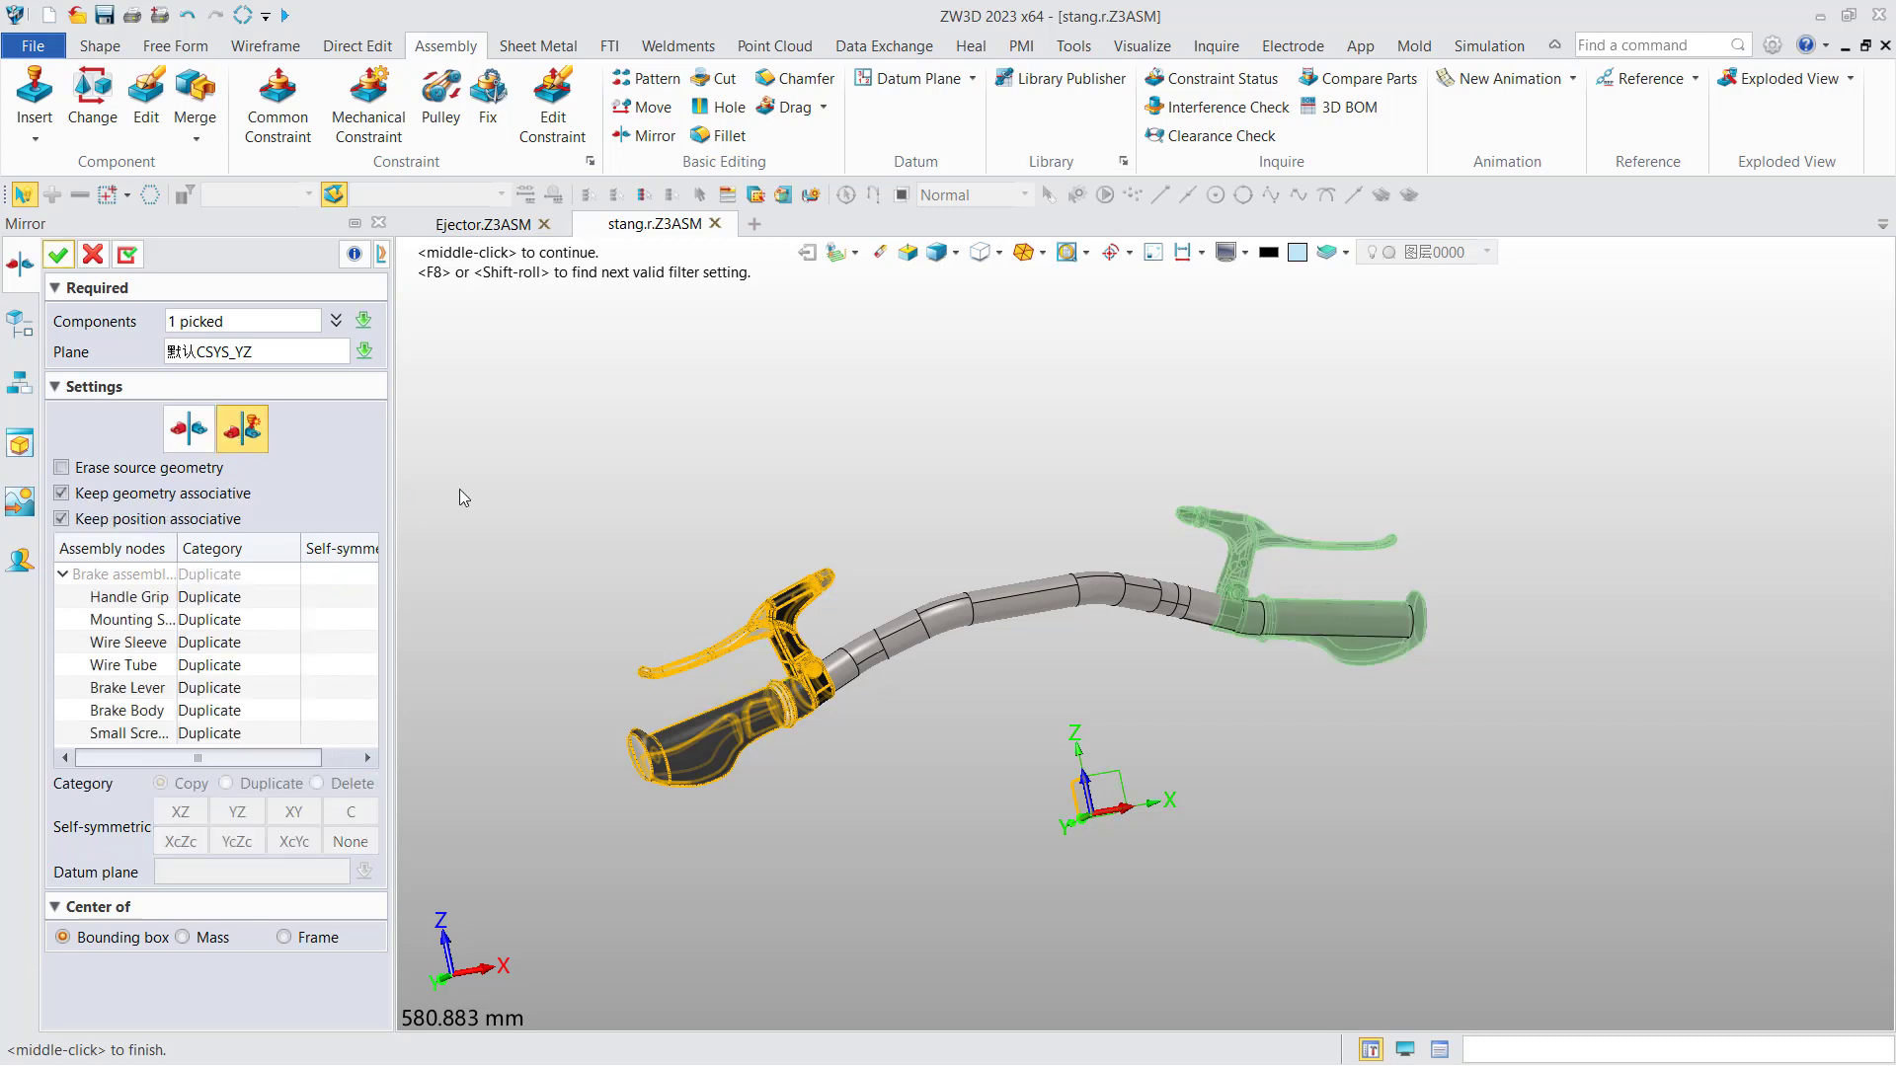
pyautogui.moveTo(884, 510); pyautogui.dragTo(819, 493, button='right')
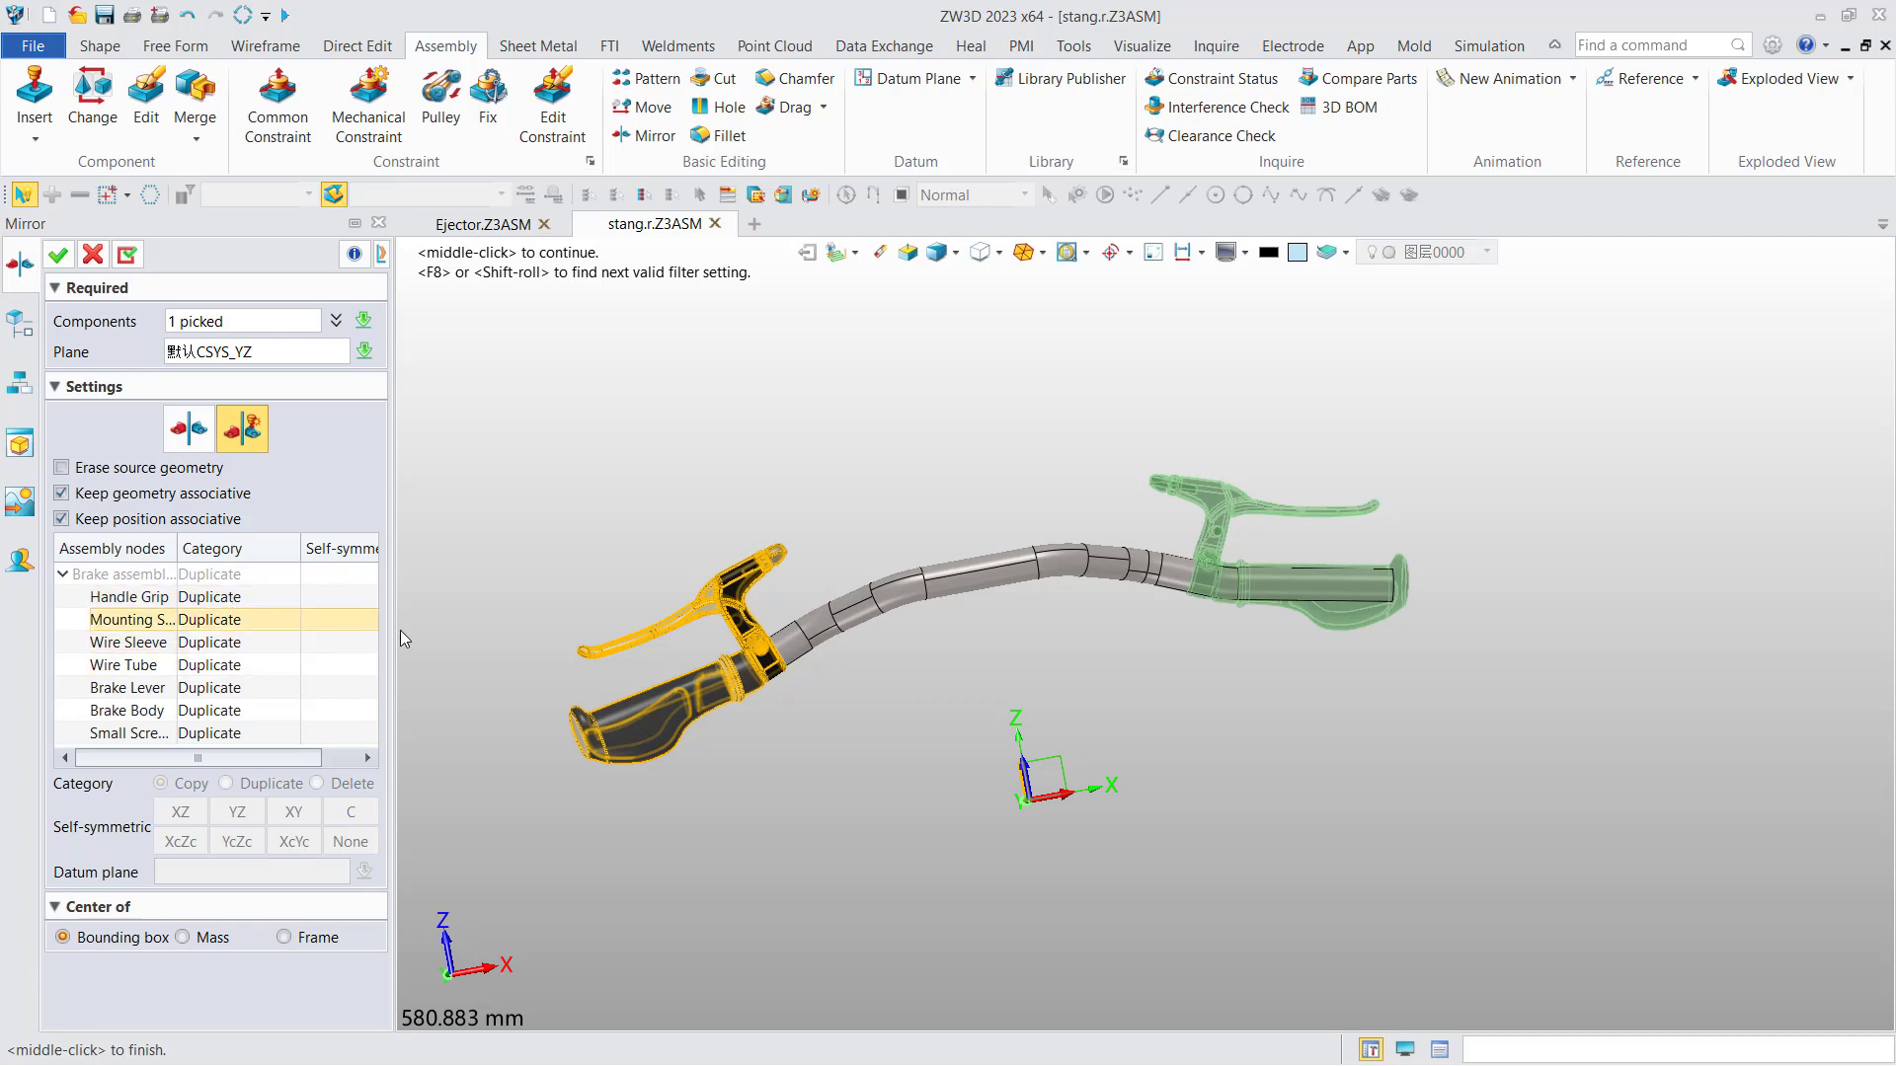
pyautogui.scroll(10, 726, 754)
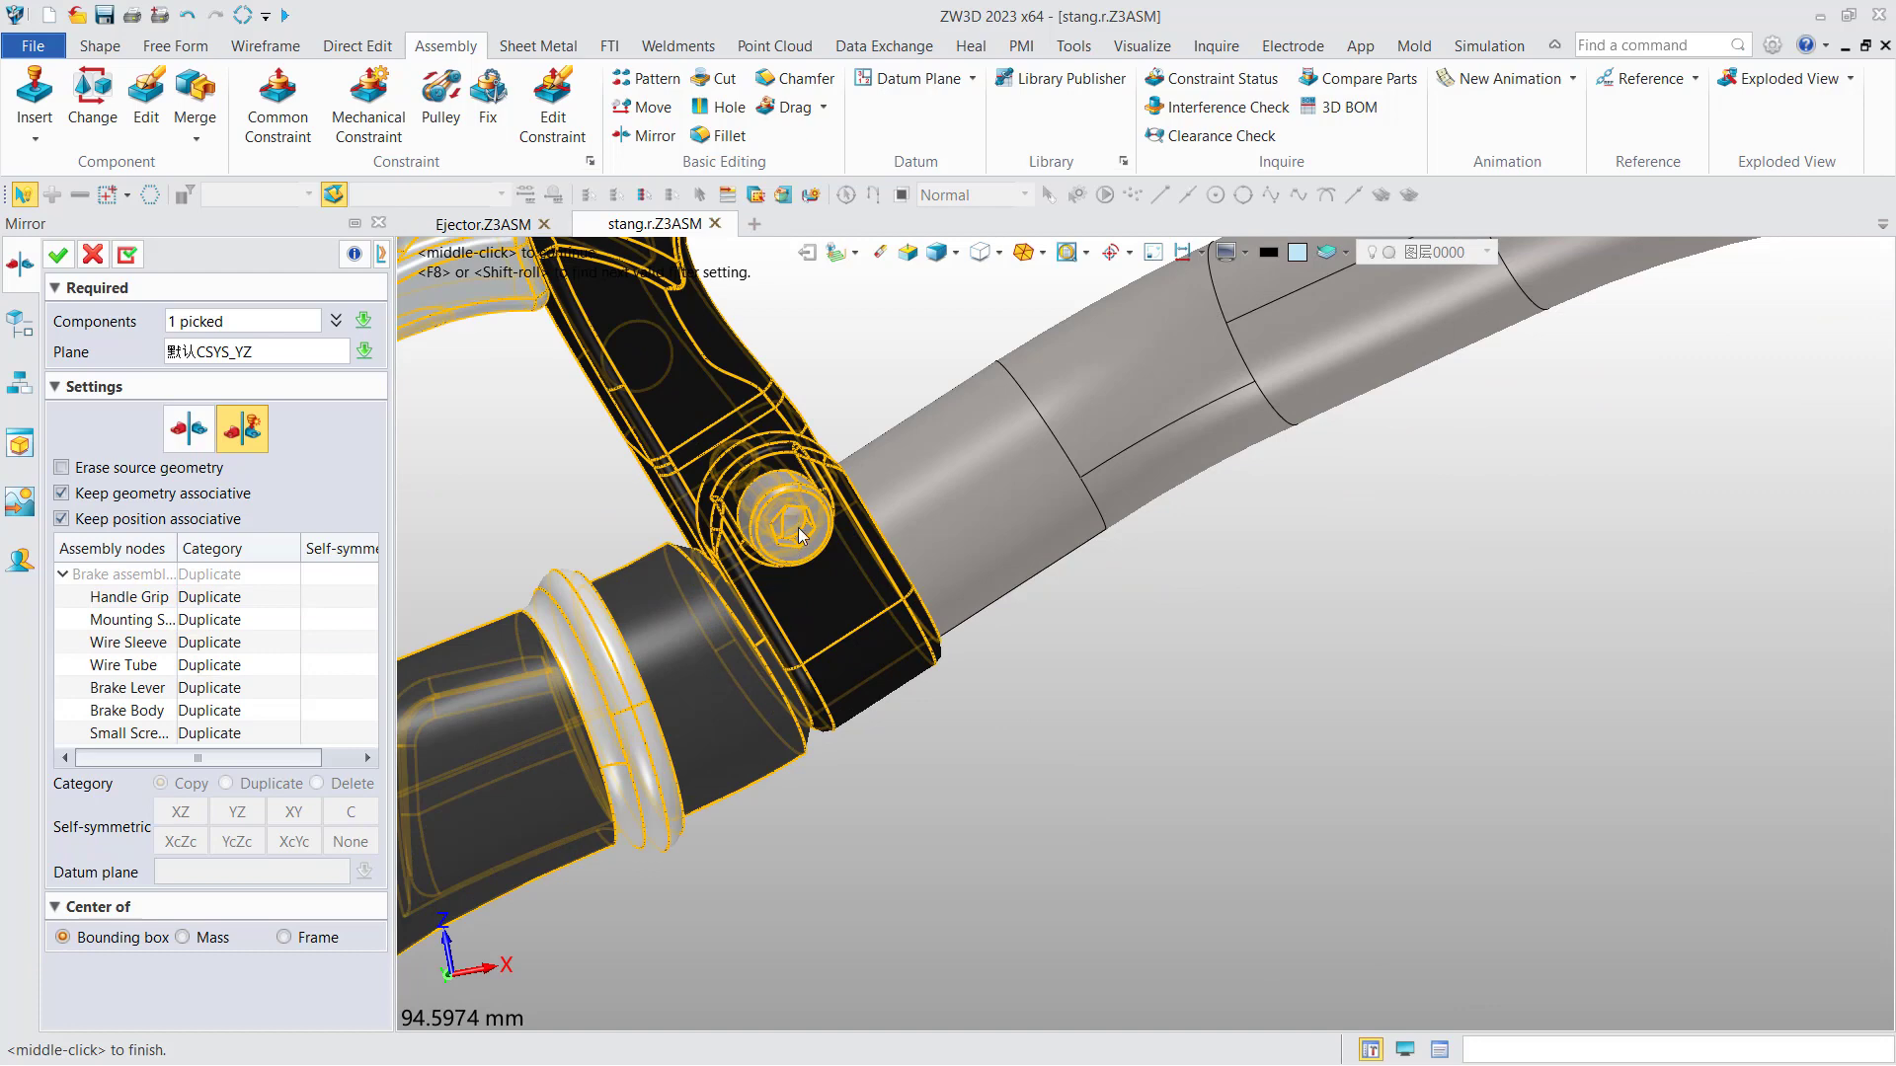
pyautogui.scroll(-8, 800, 537)
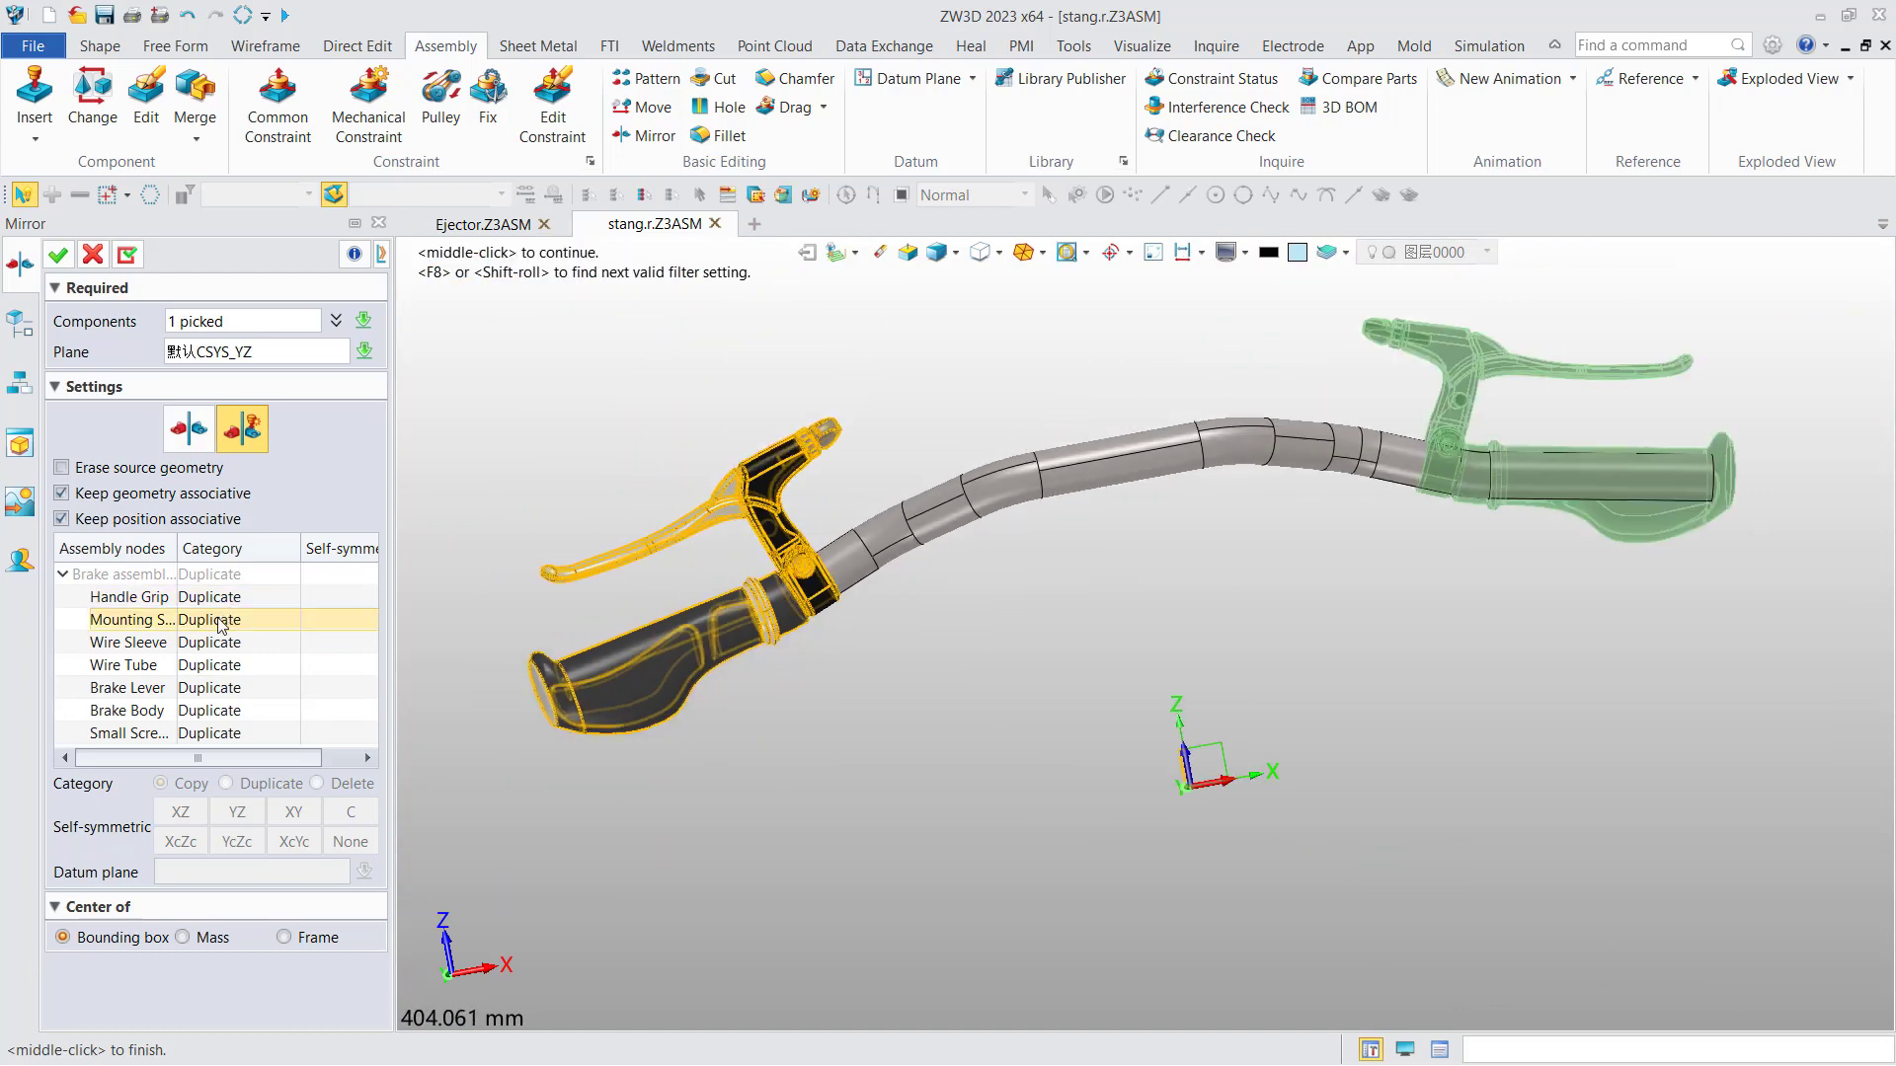
# Step: Set the Mounting Screw's mirror category to Copy with XcZc as its self-symmetric plane
pyautogui.click(219, 622)
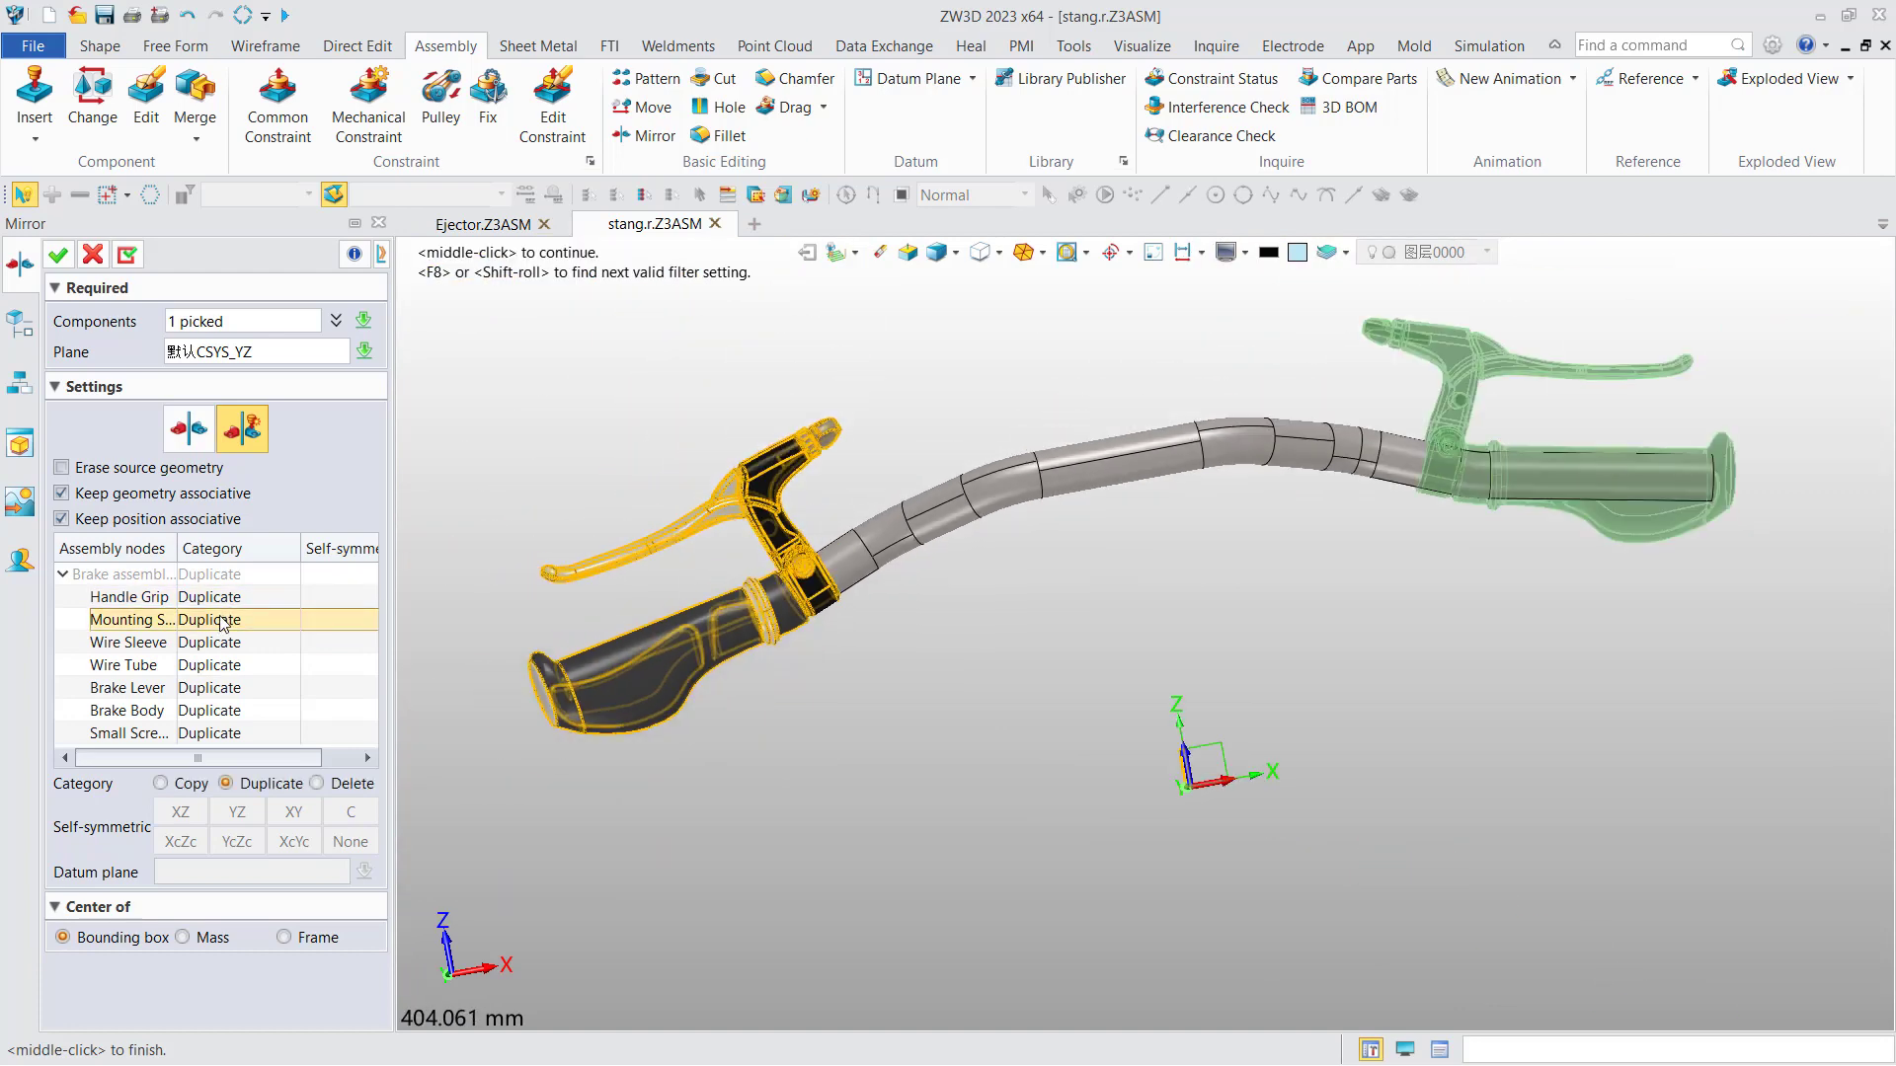
pyautogui.click(183, 785)
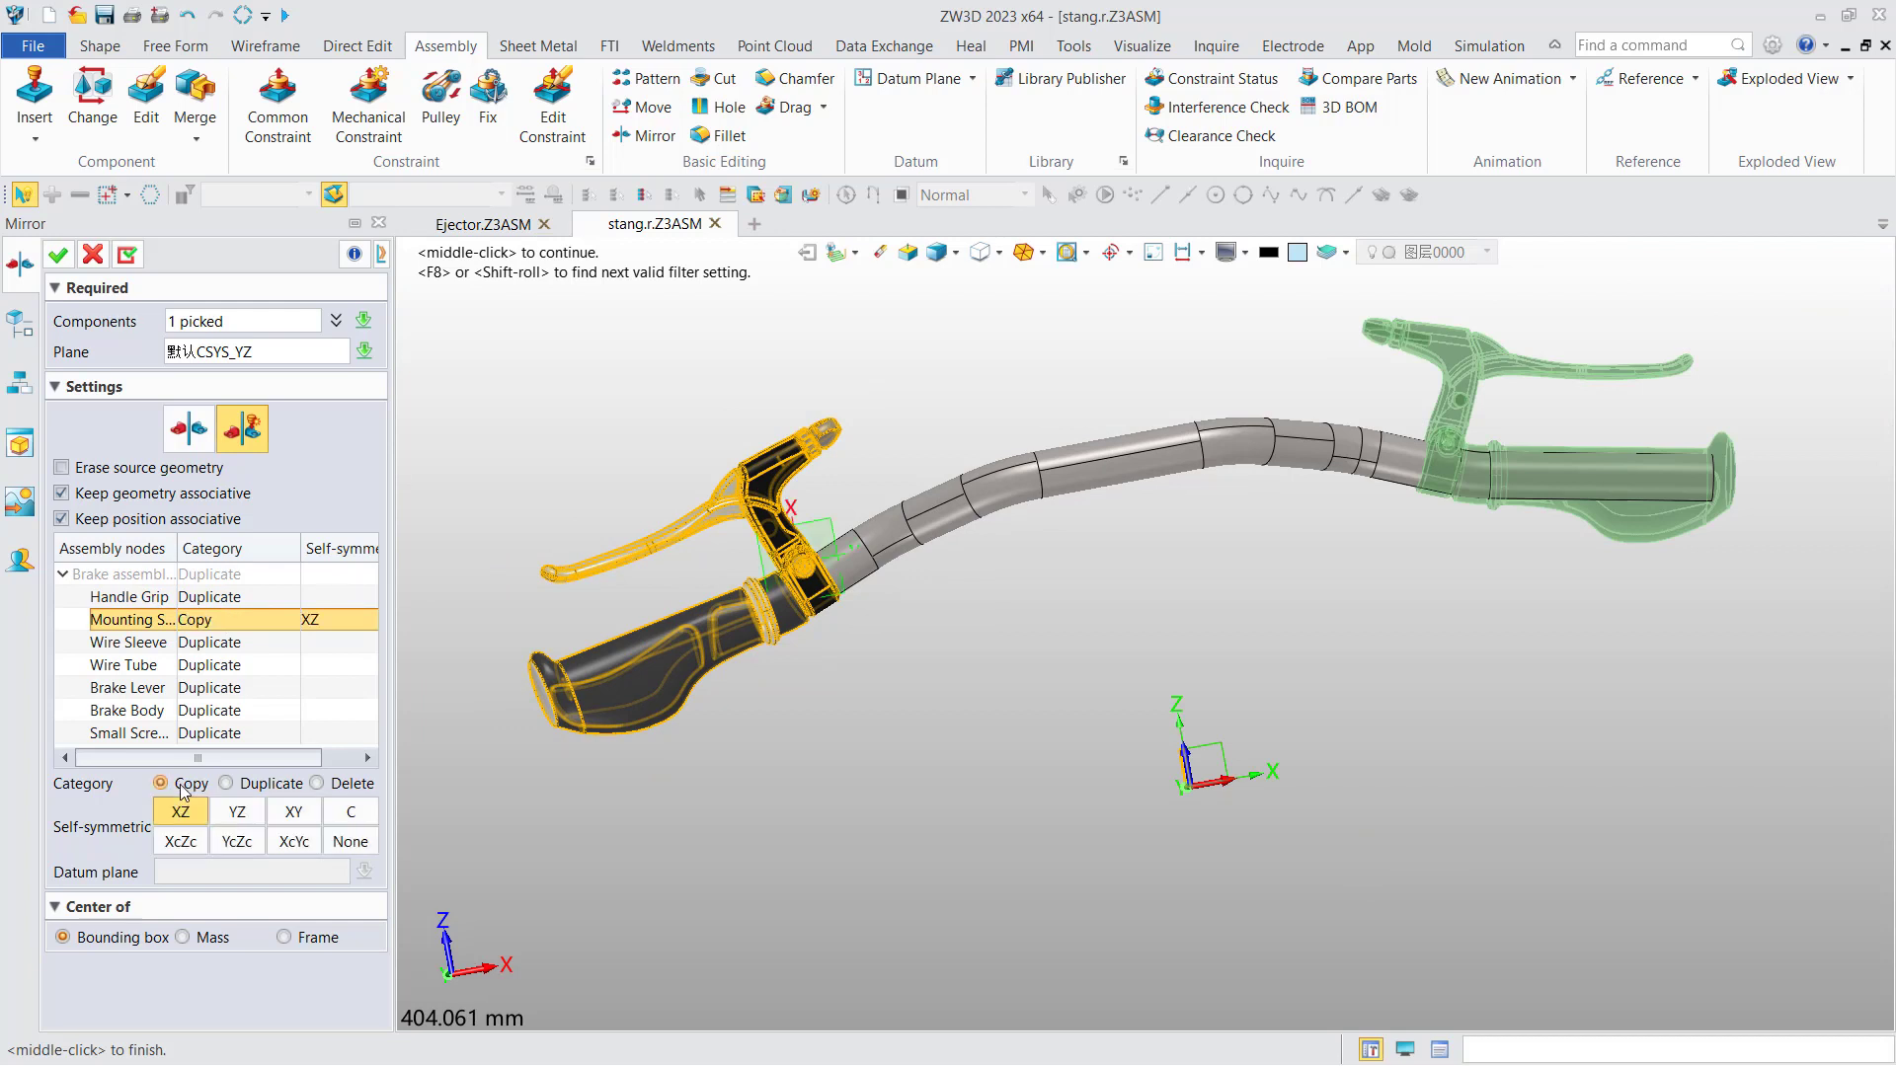
pyautogui.click(181, 849)
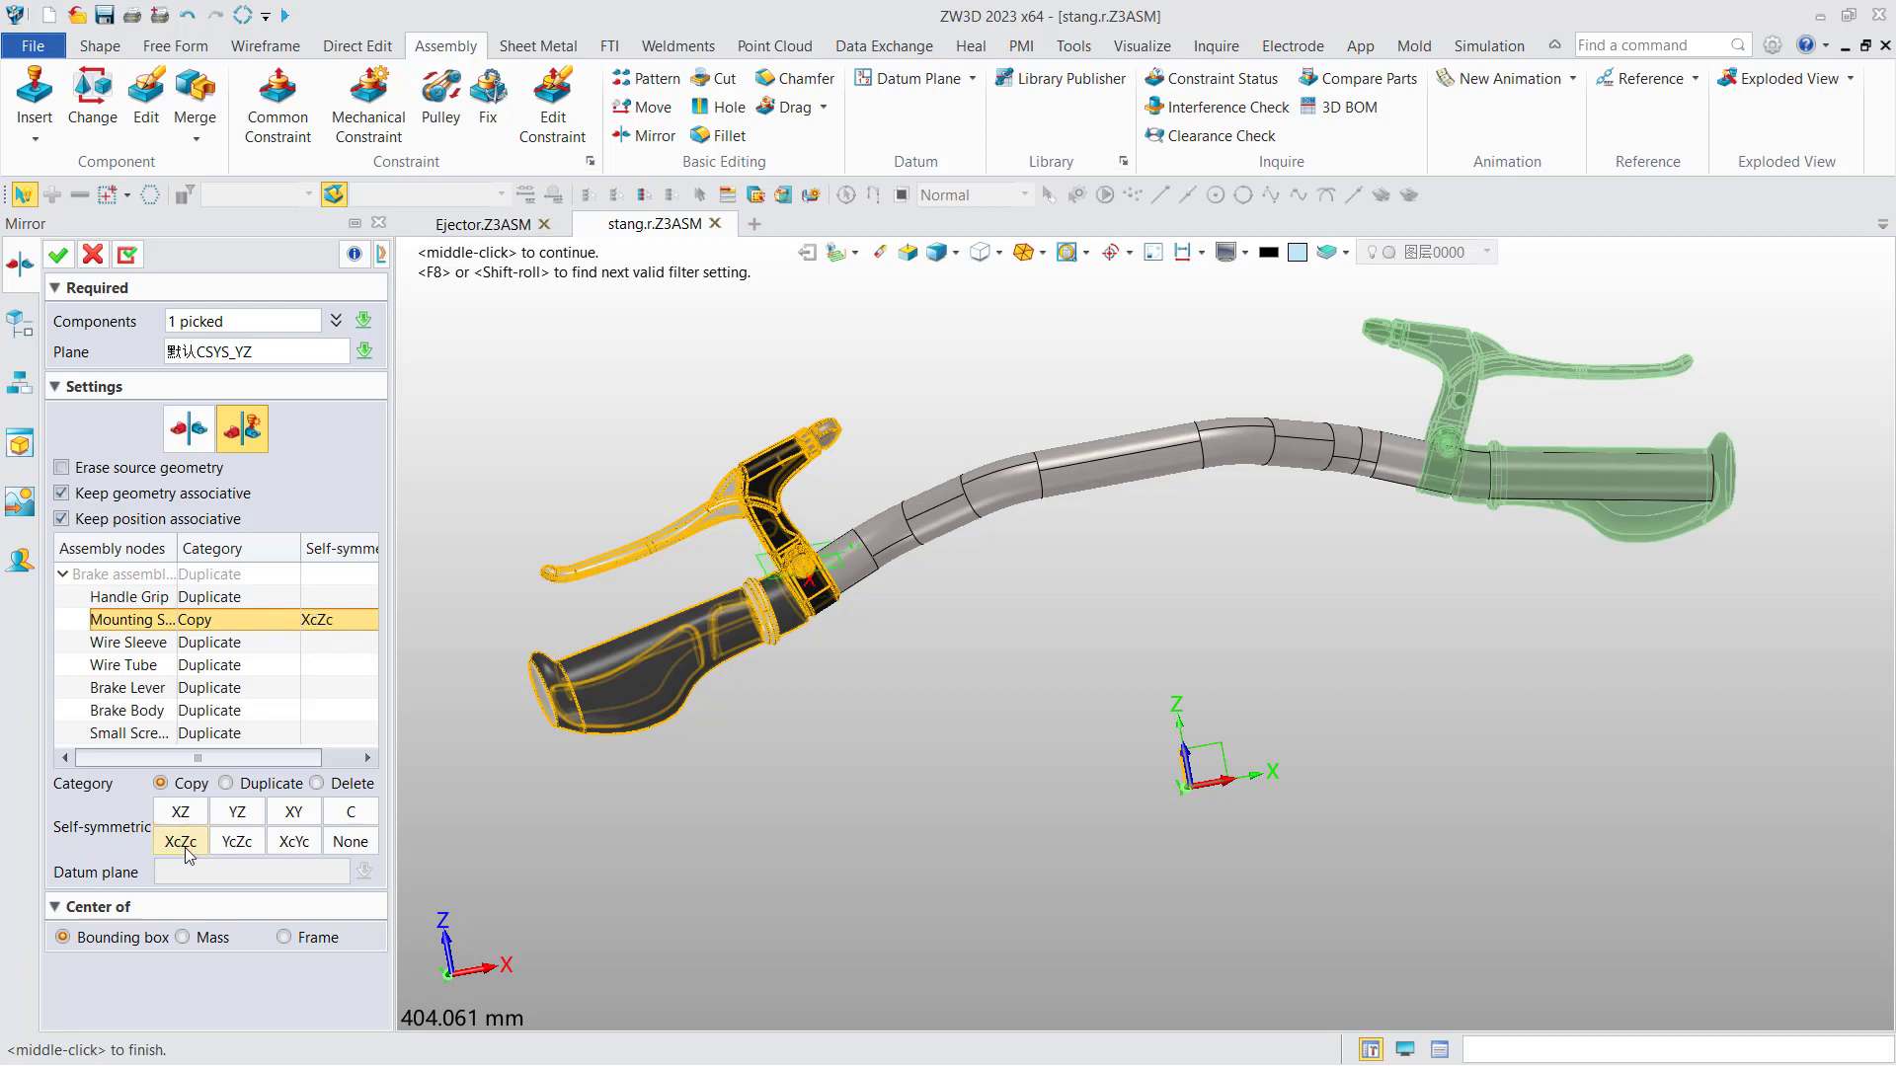
# Step: Check the mirrored mounting screw in the preview and accept the duplicate-type mirror of the Brake assembly
pyautogui.scroll(2, 1398, 553)
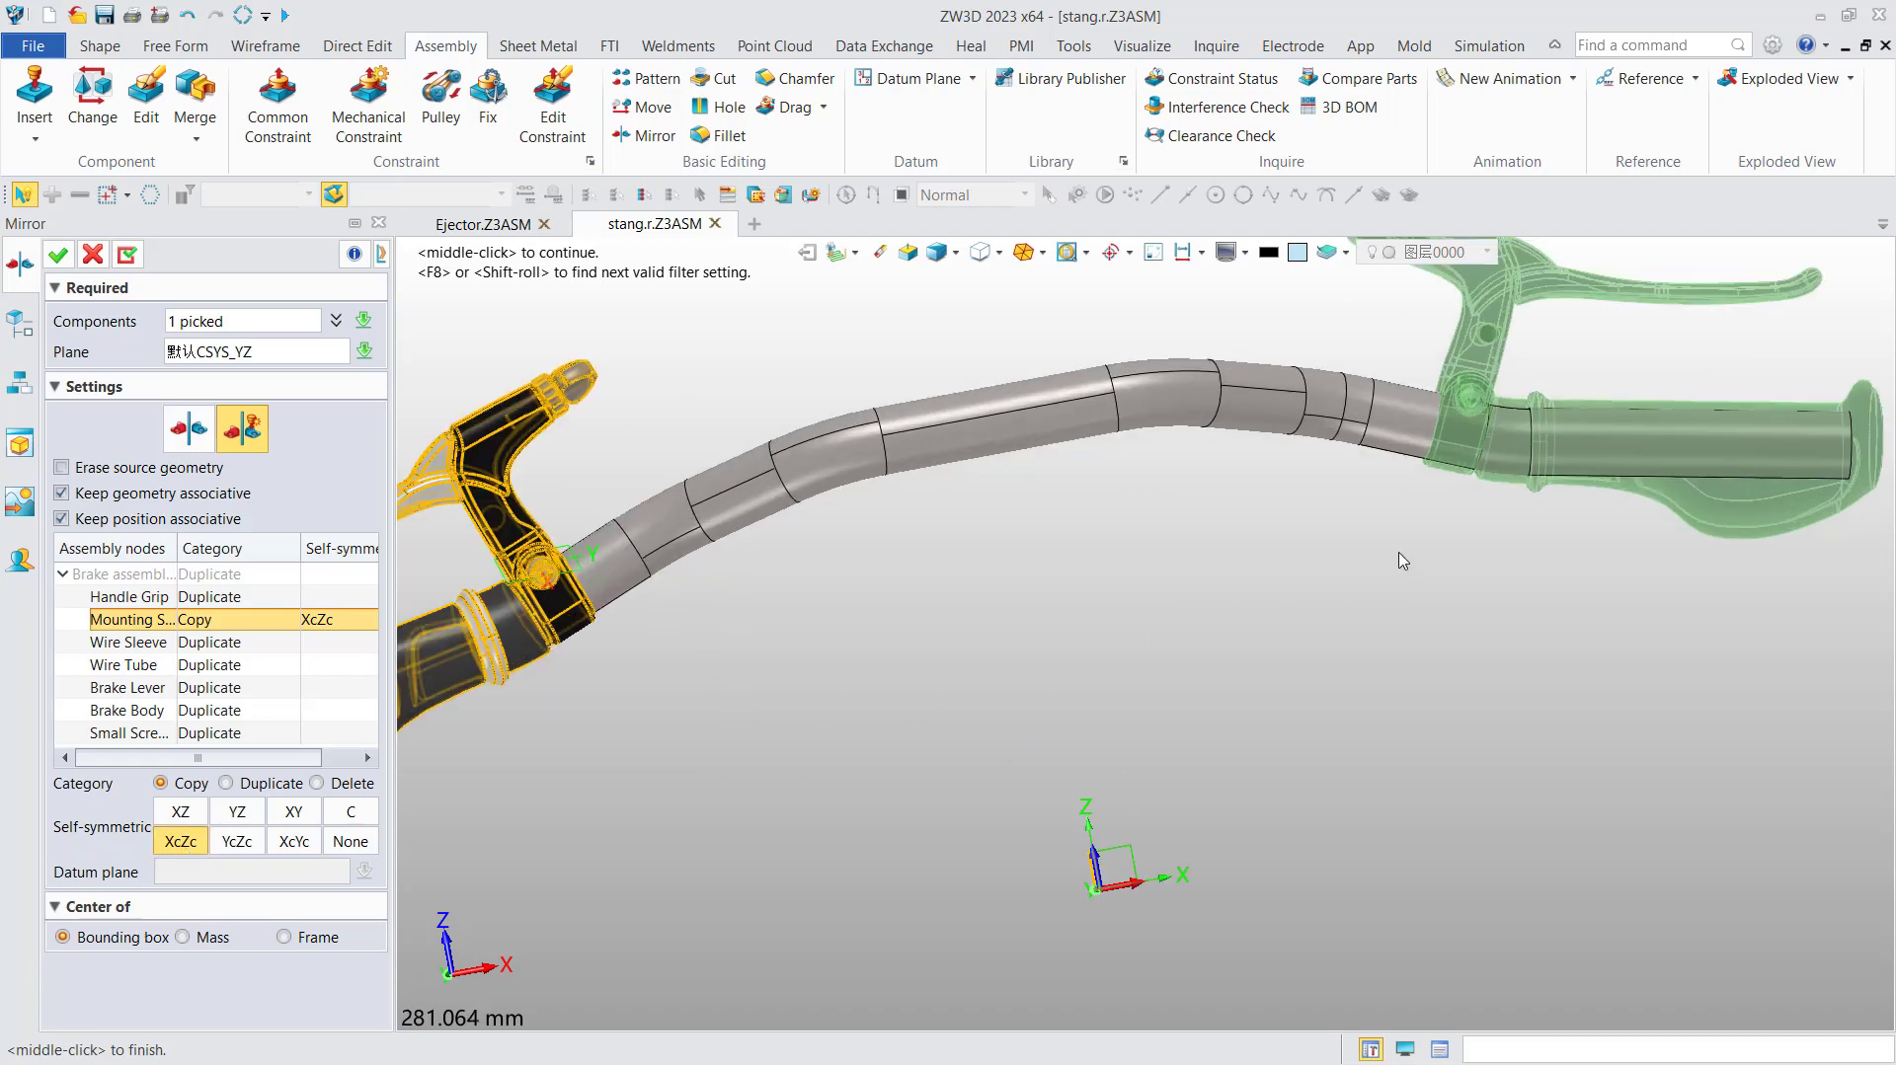
pyautogui.scroll(4, 1735, 348)
pyautogui.moveTo(1438, 454); pyautogui.dragTo(1495, 490, button='right')
pyautogui.scroll(3, 1200, 518)
pyautogui.moveTo(1201, 519); pyautogui.dragTo(1098, 540, button='right')
pyautogui.scroll(-1, 1200, 533)
pyautogui.scroll(-6, 1200, 534)
pyautogui.scroll(-3, 1098, 540)
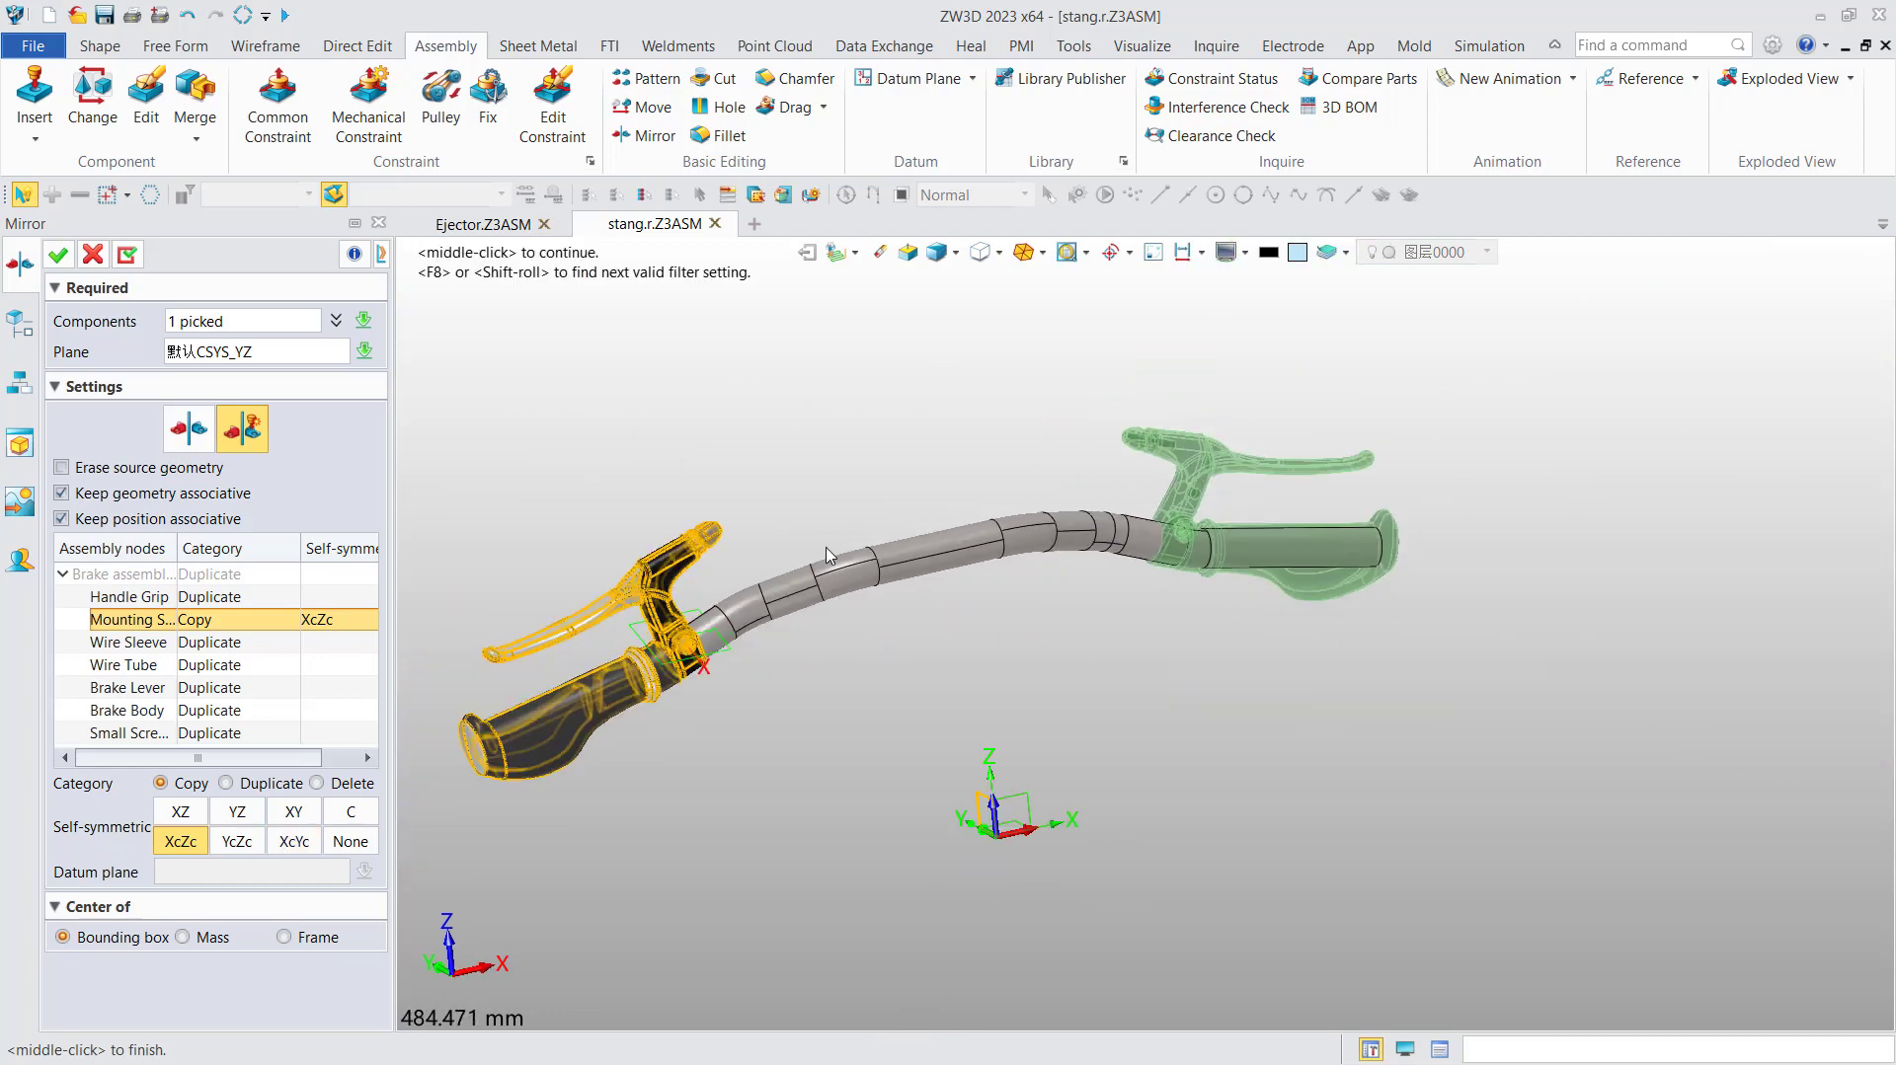
pyautogui.moveTo(825, 547); pyautogui.dragTo(955, 510, button='middle')
pyautogui.click(58, 255)
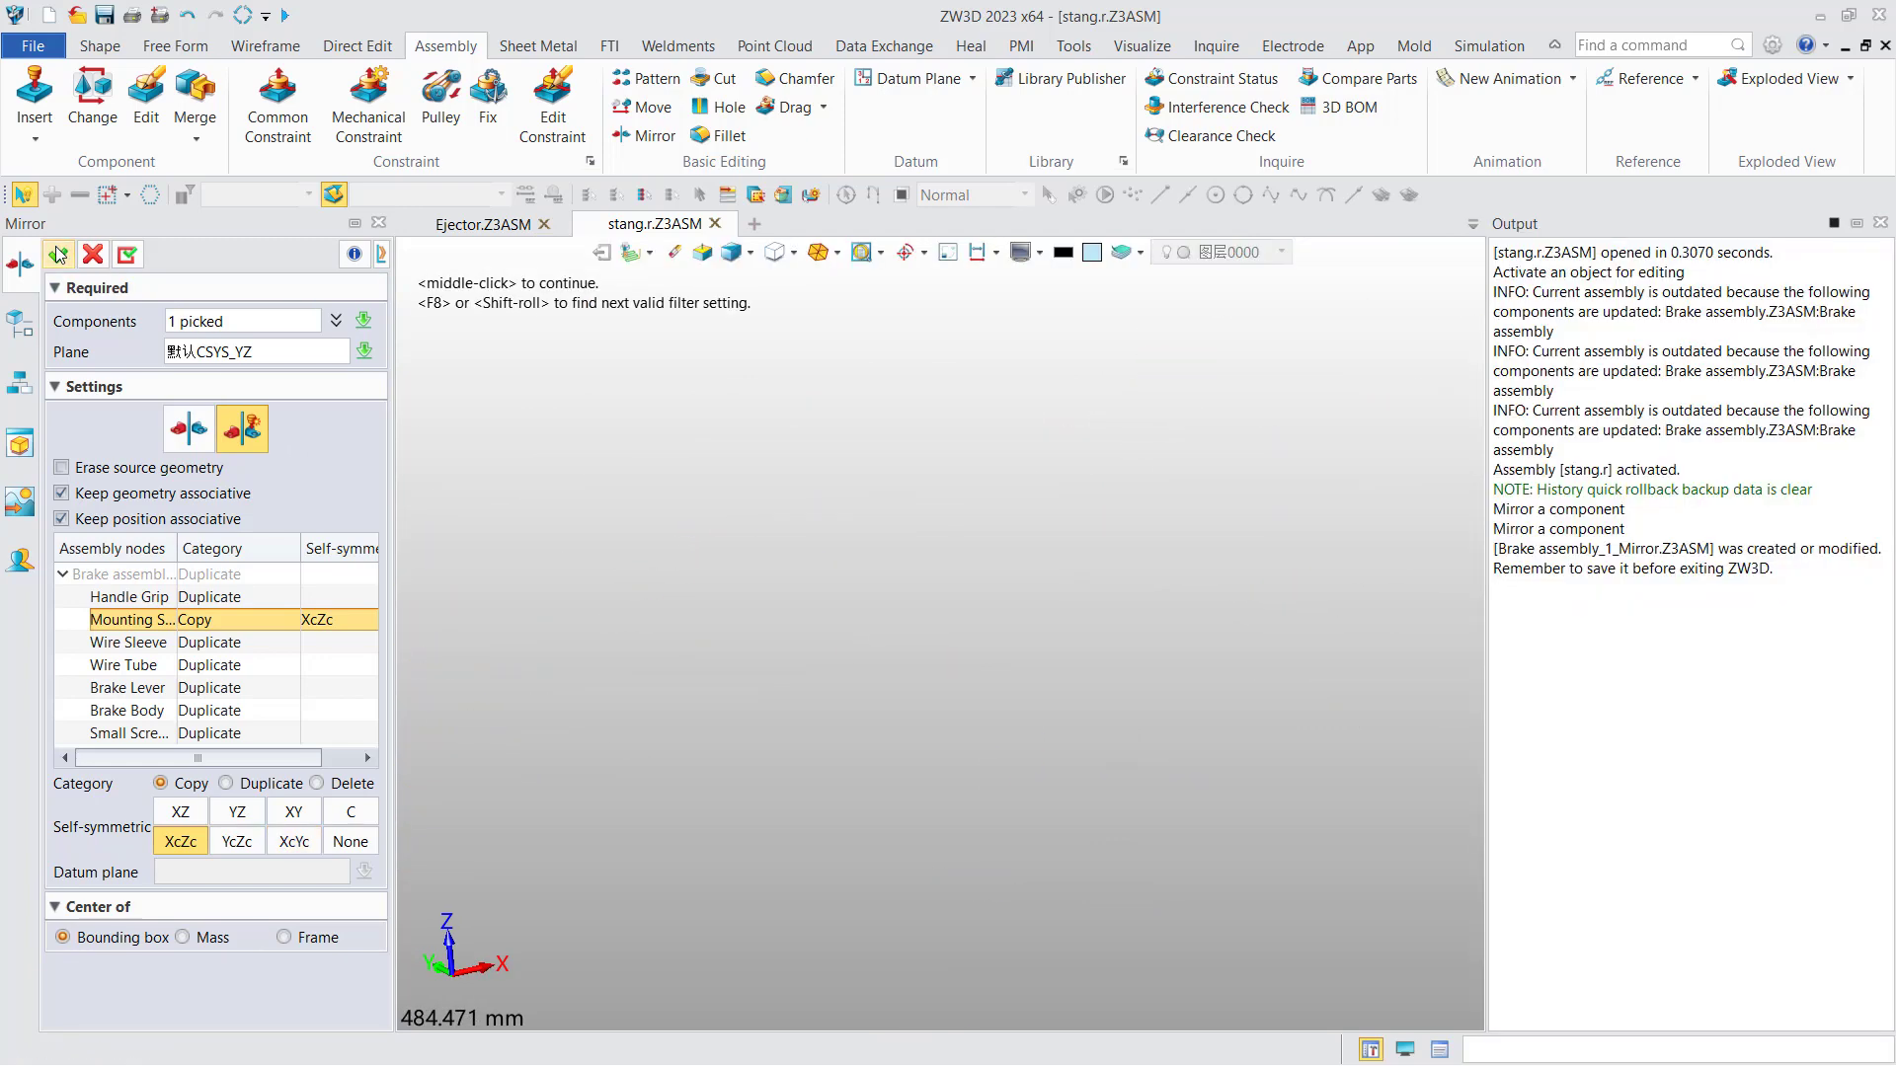
# Step: Expand the new mirror feature and its mirrored Brake assembly to examine the component nodes
pyautogui.moveTo(859, 521); pyautogui.dragTo(940, 478, button='middle')
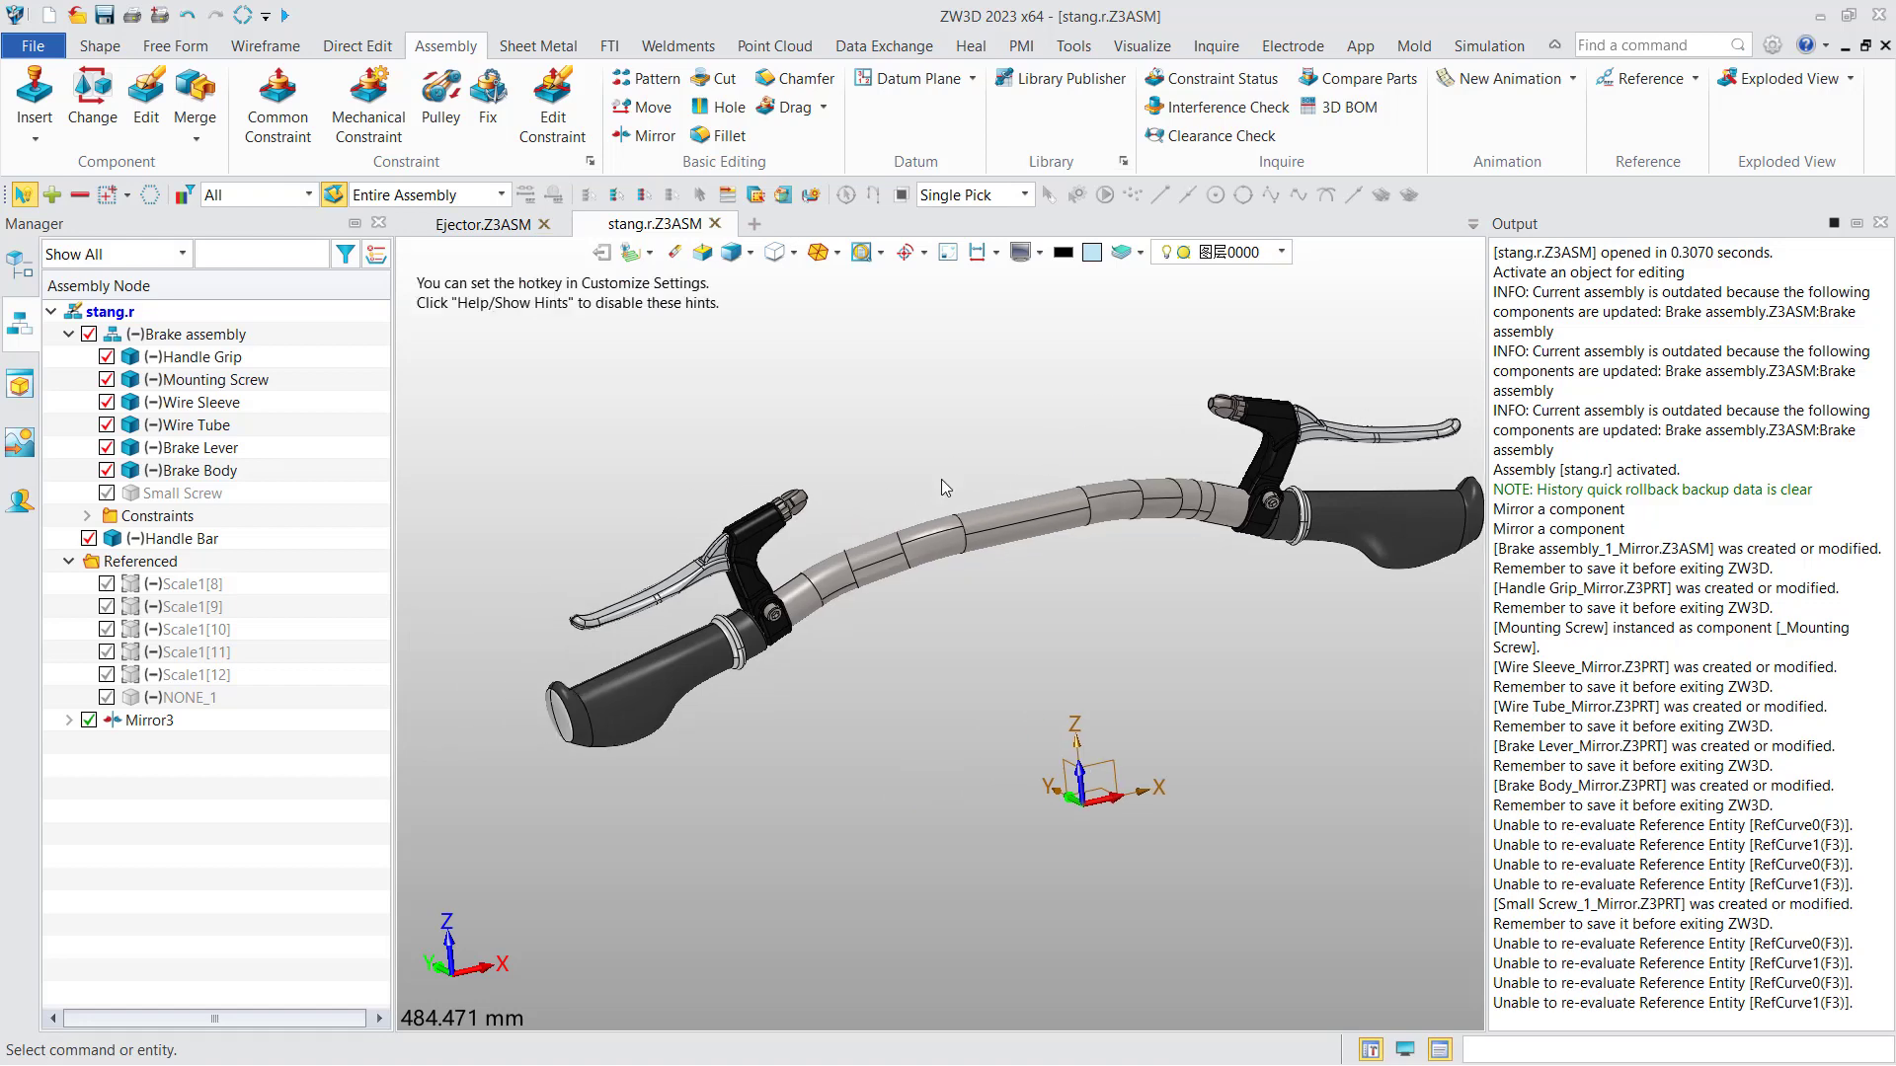
pyautogui.moveTo(940, 478); pyautogui.dragTo(911, 497, button='right')
pyautogui.click(68, 721)
pyautogui.click(86, 743)
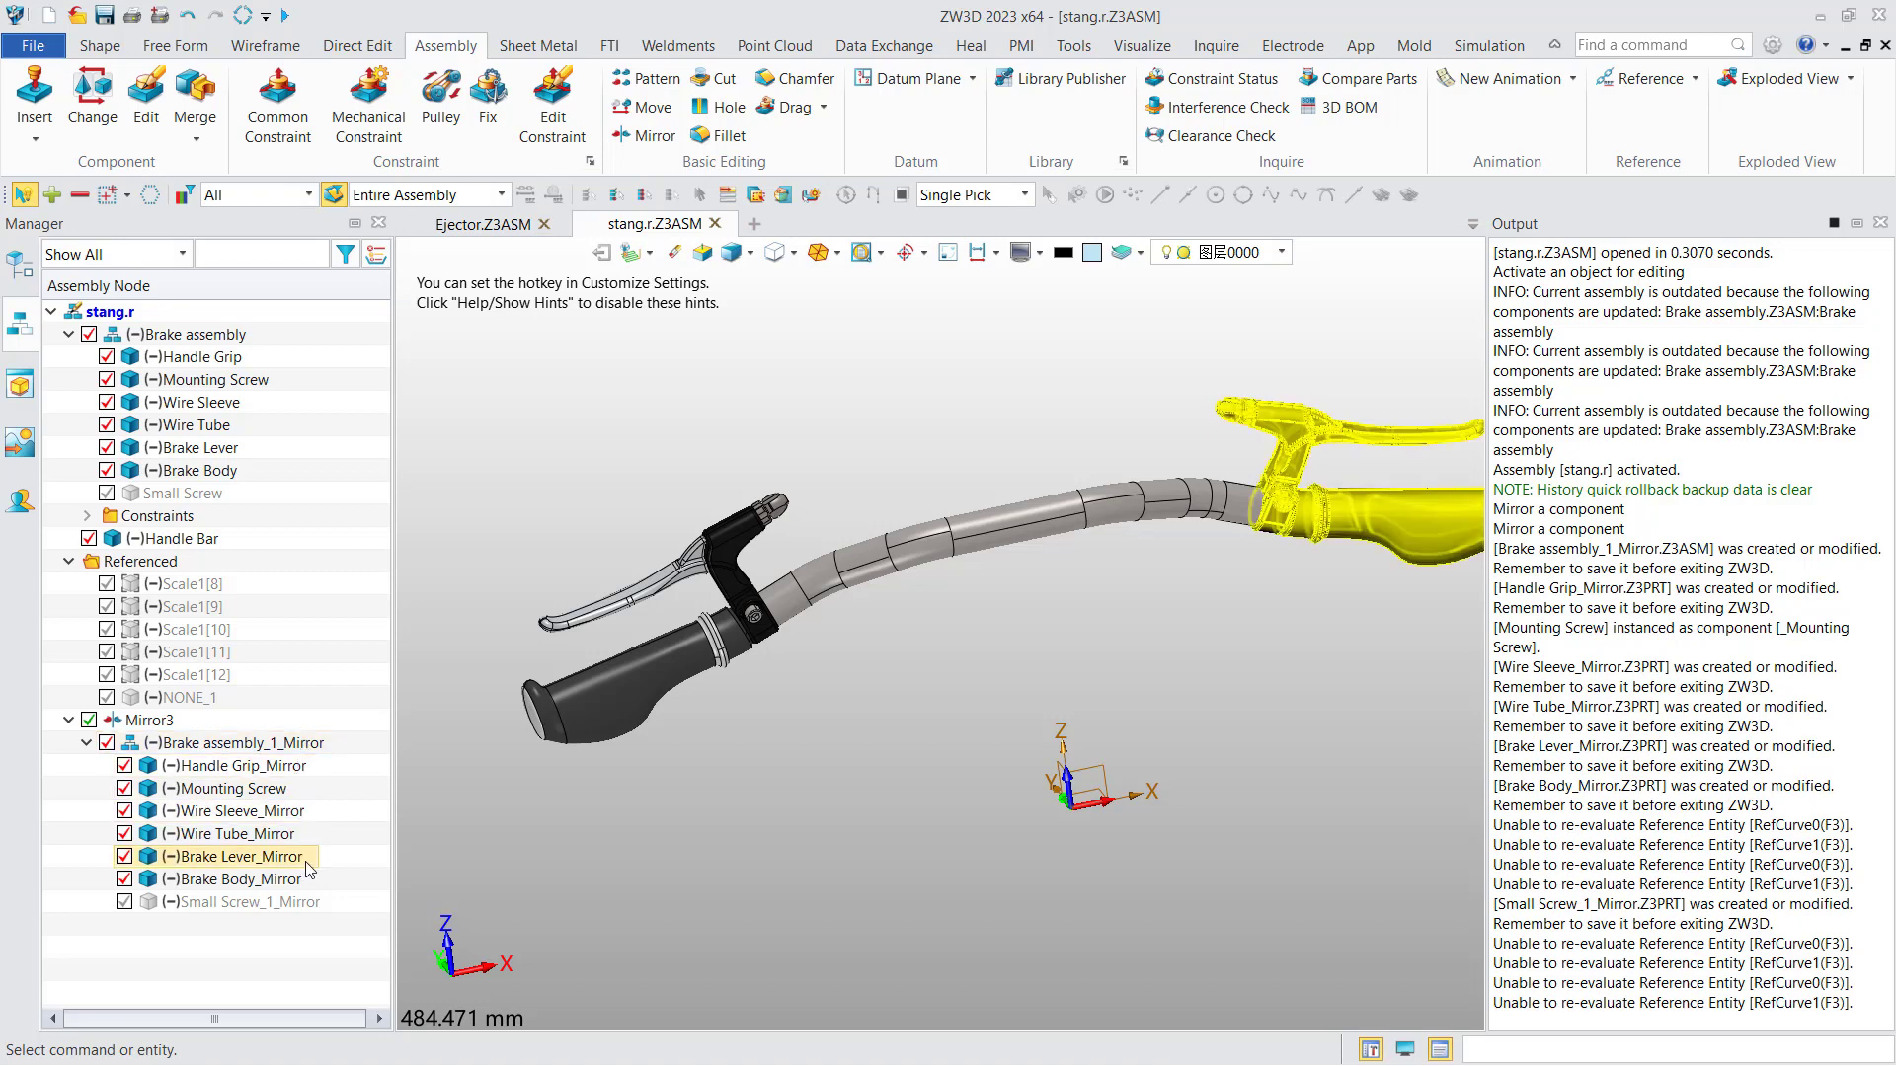
# Step: Examine the mirrored Brake assembly's files in the Rename File list of stang.r, and leave without renaming
pyautogui.rightClick(293, 601)
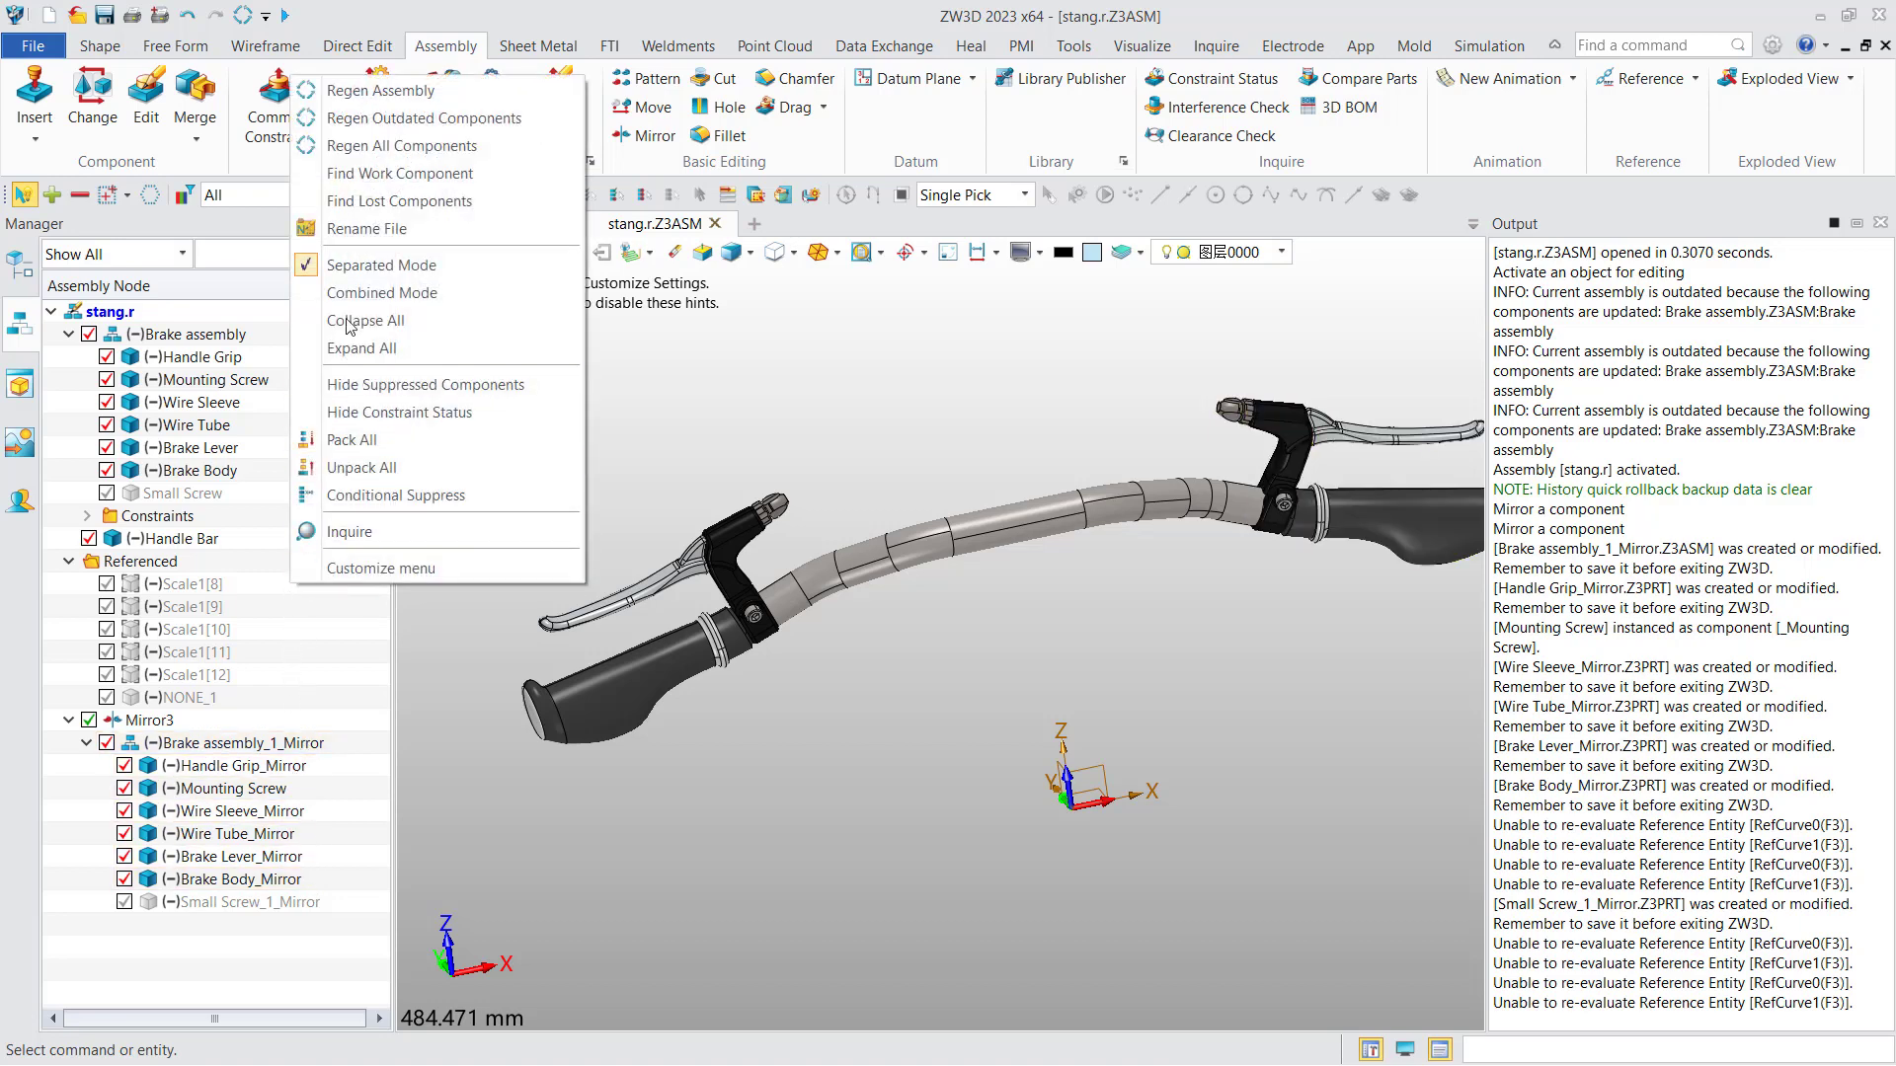
pyautogui.click(364, 228)
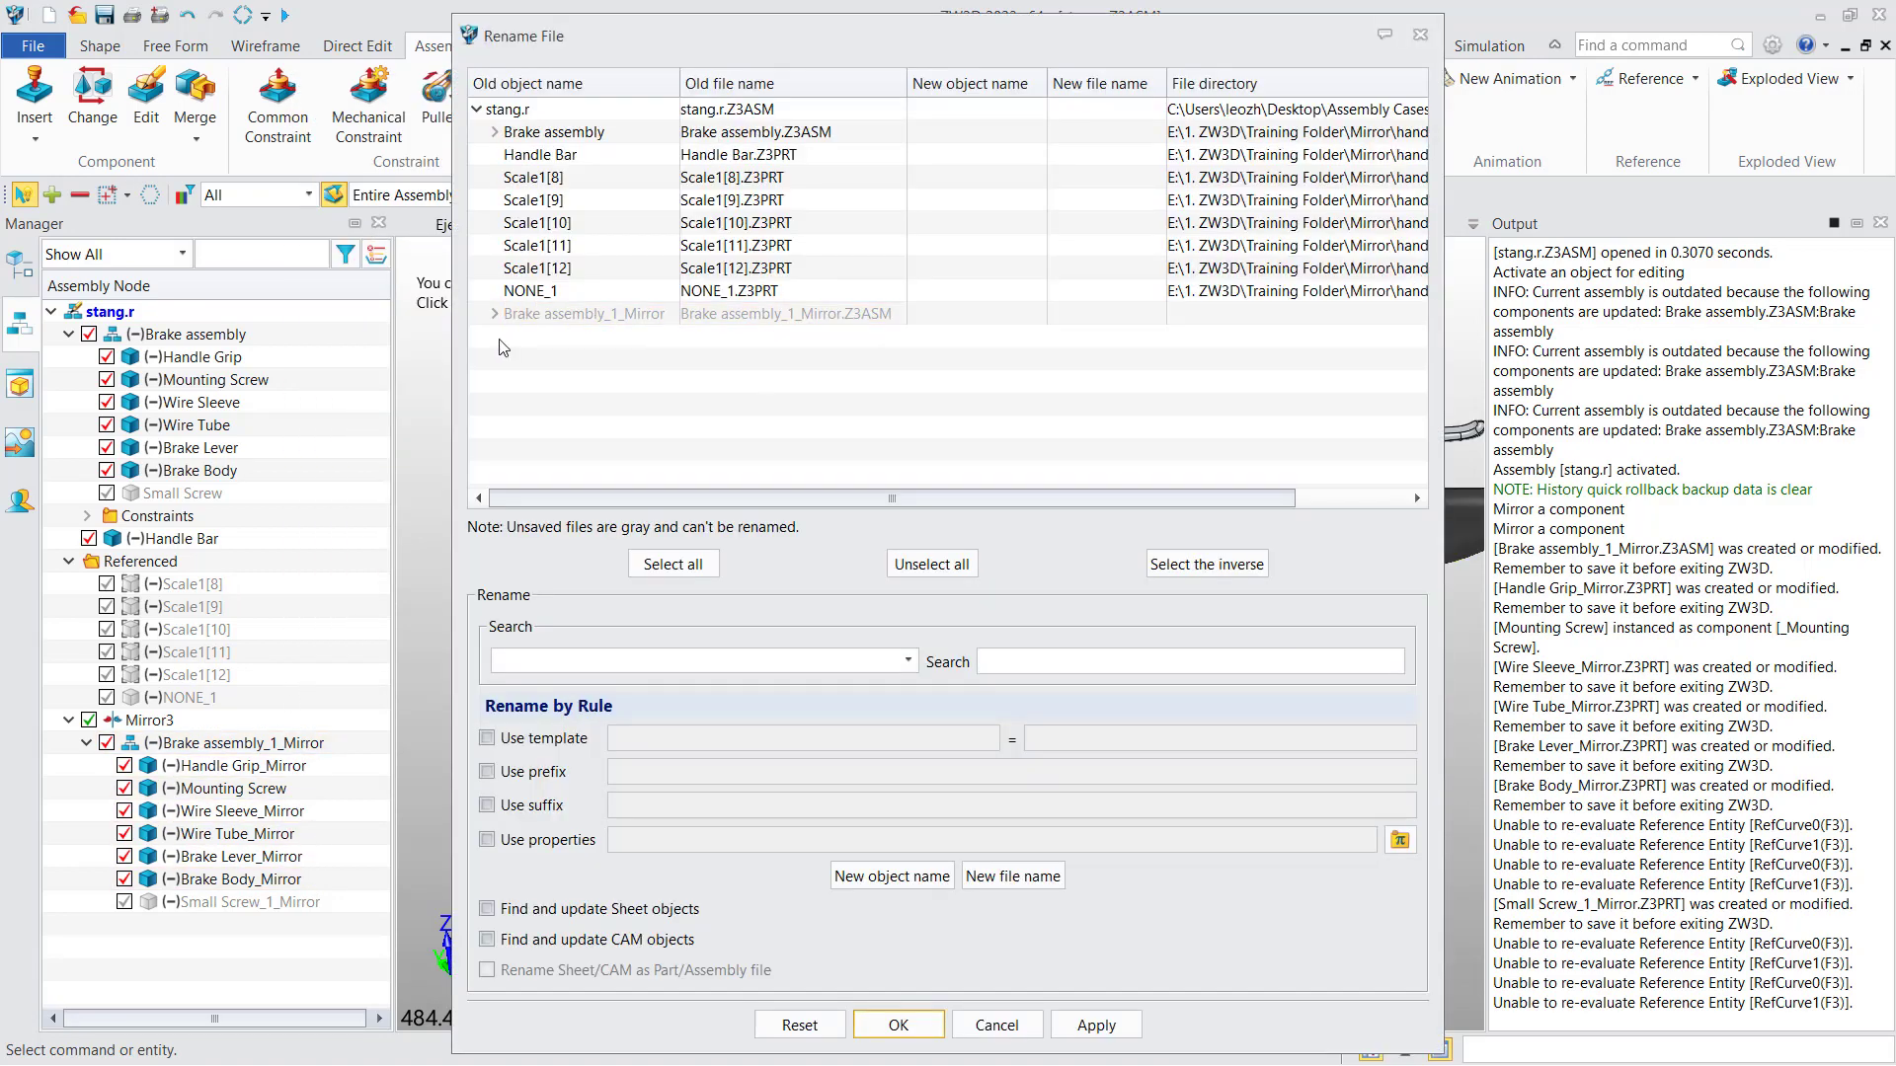
pyautogui.click(494, 314)
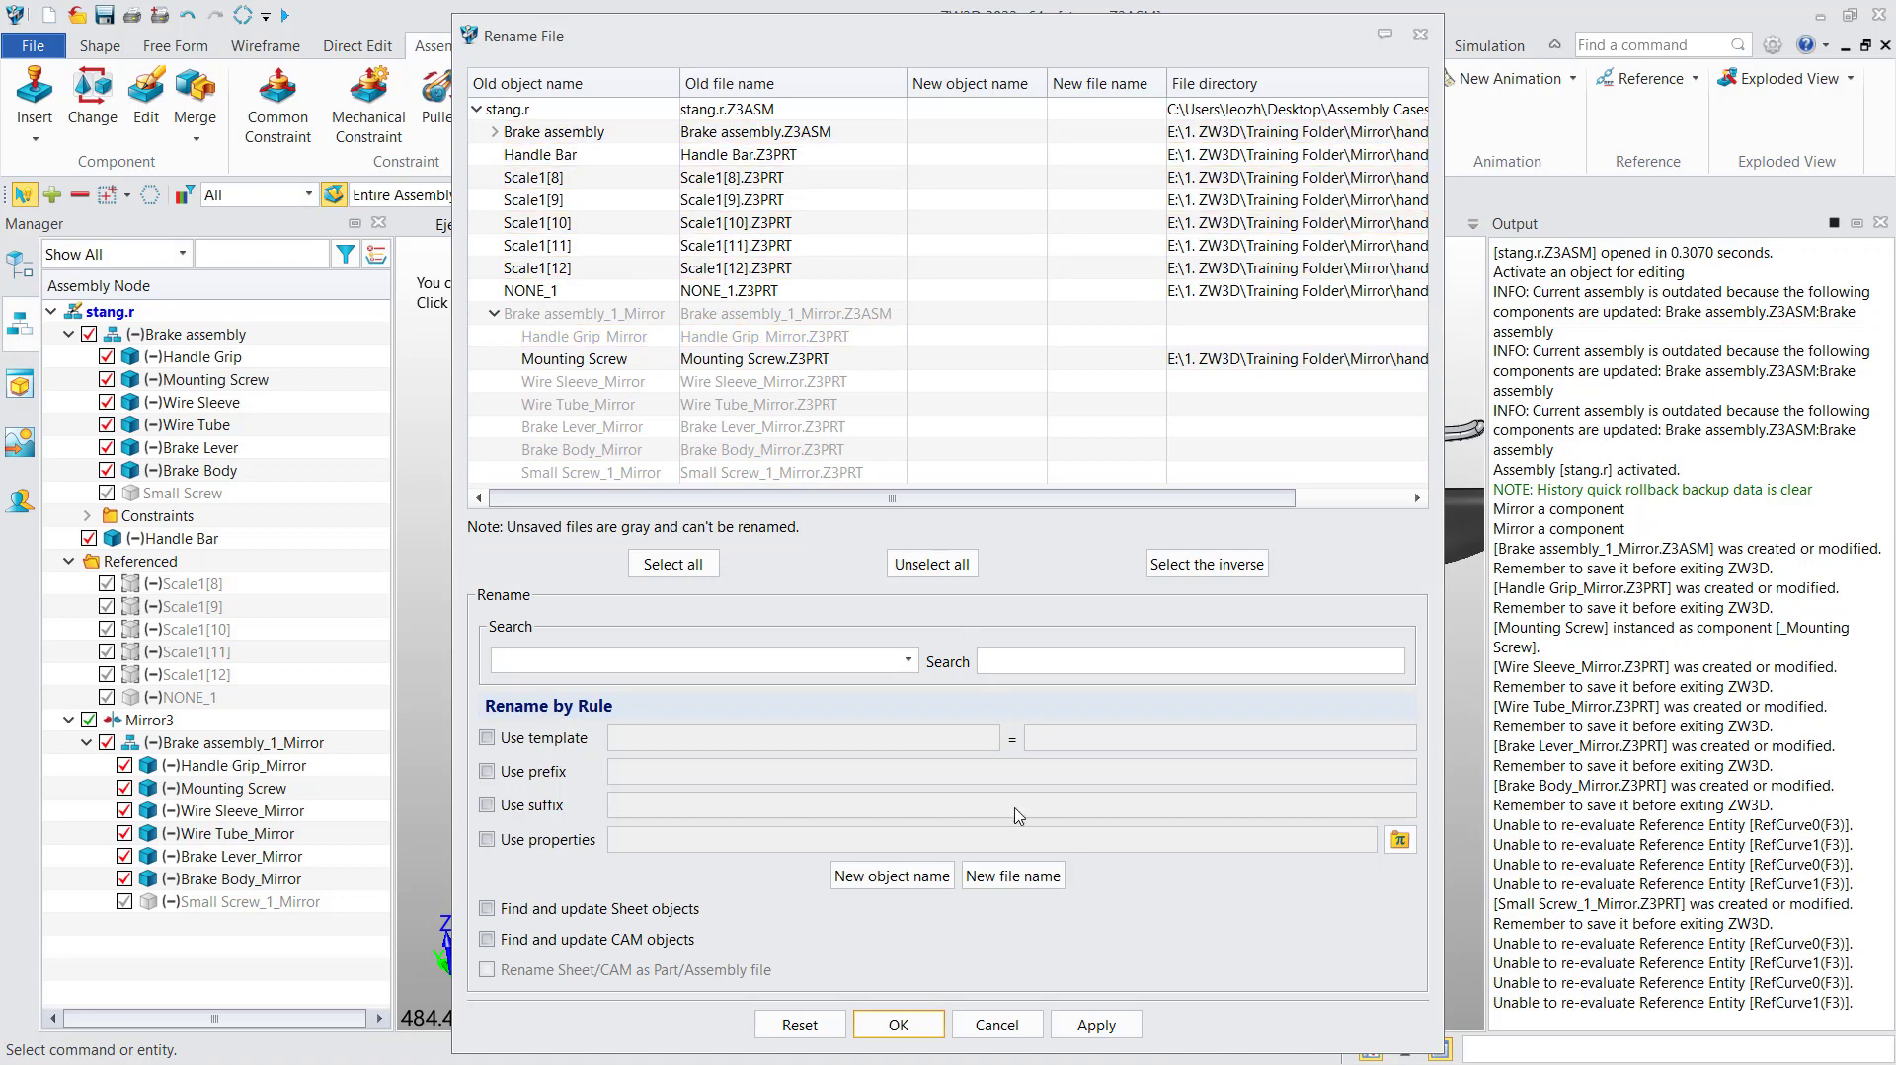
pyautogui.click(997, 1025)
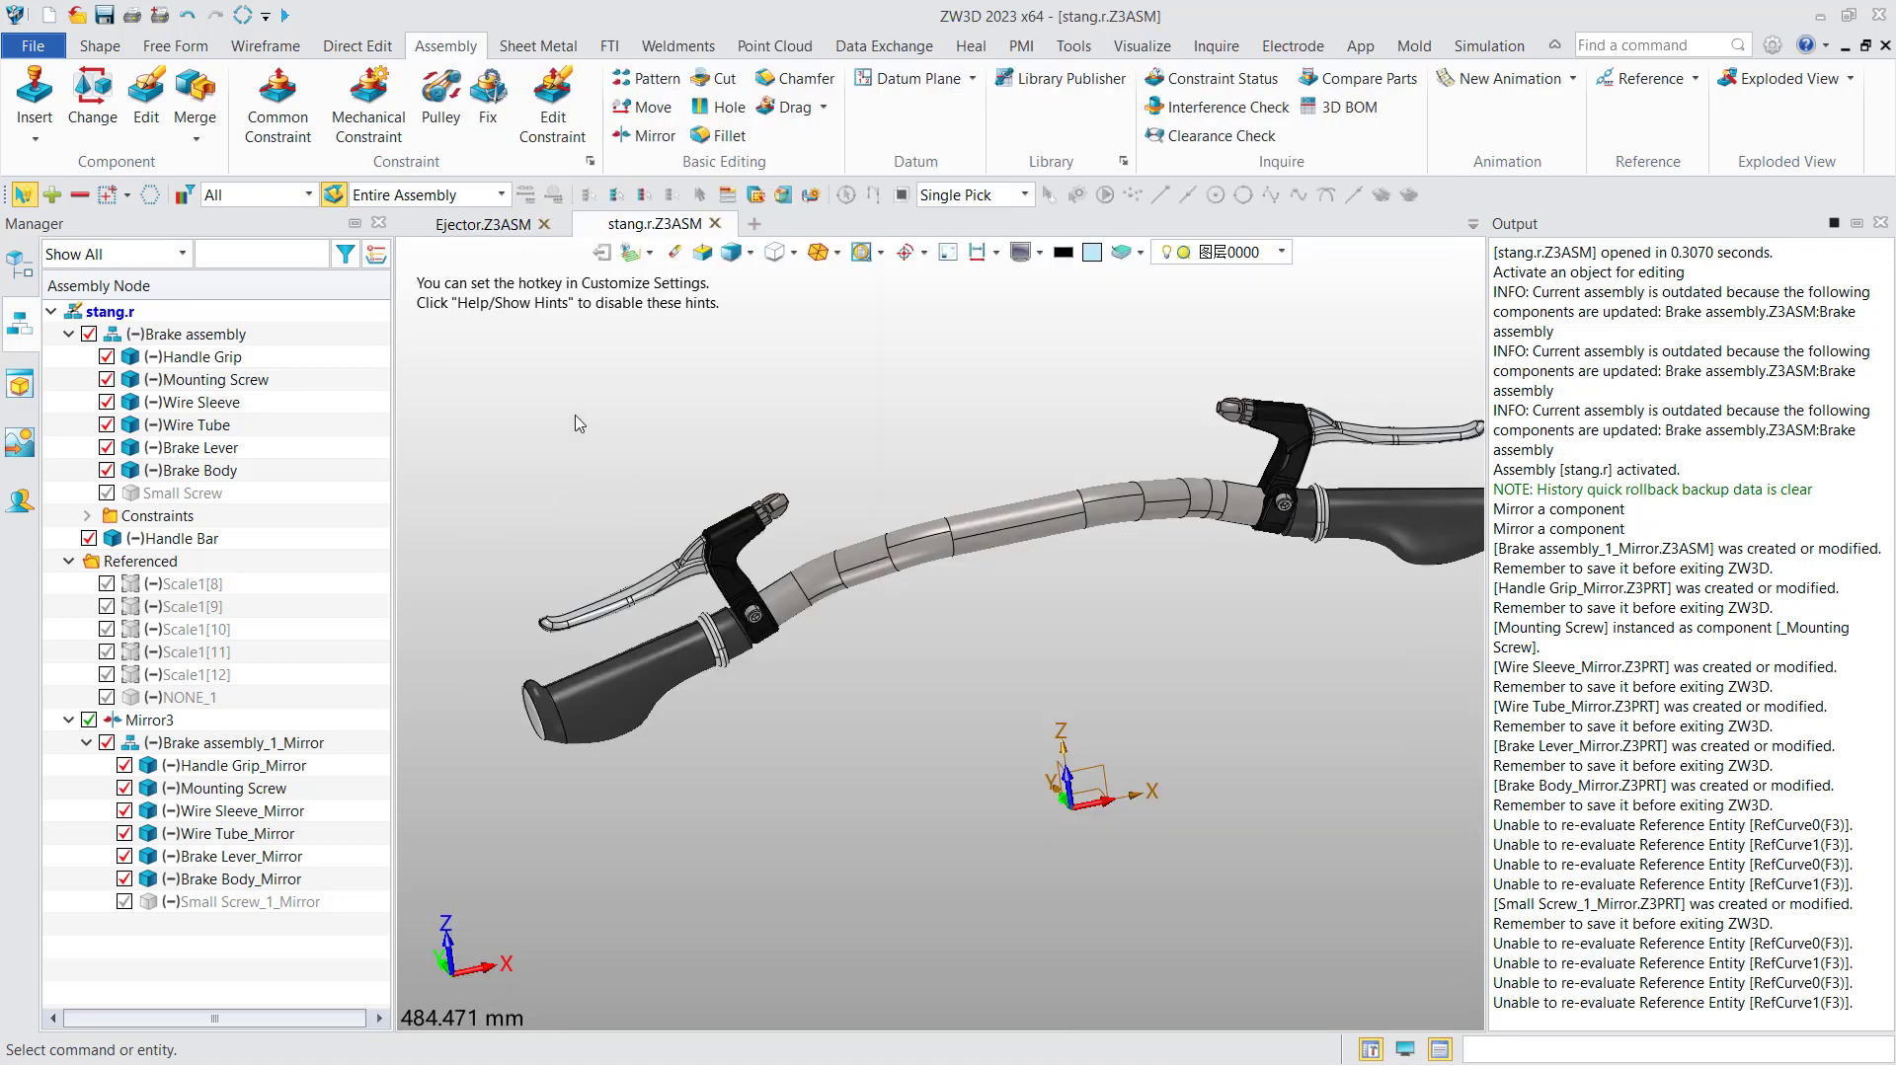
pyautogui.scroll(-2, 561, 449)
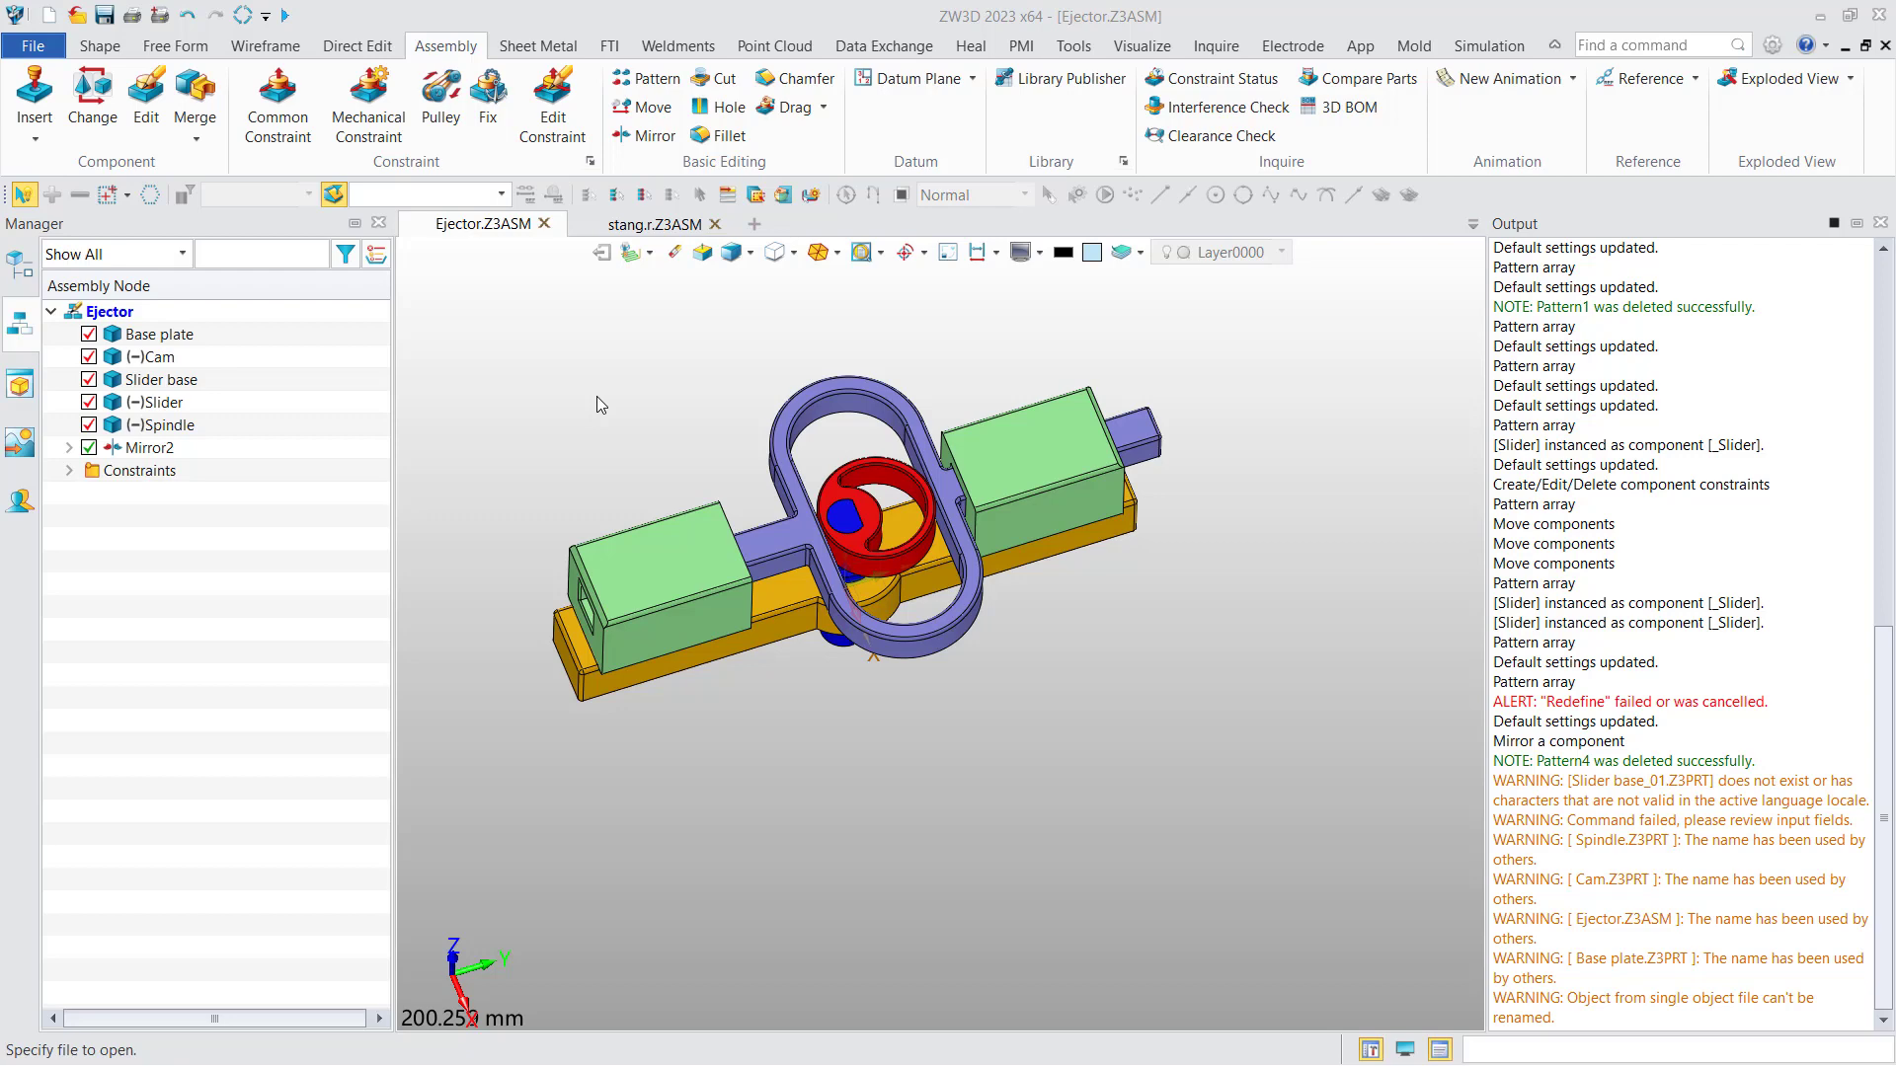
# Step: View the Rename File list of the Ejector assembly and dismiss it without changes
pyautogui.click(1076, 46)
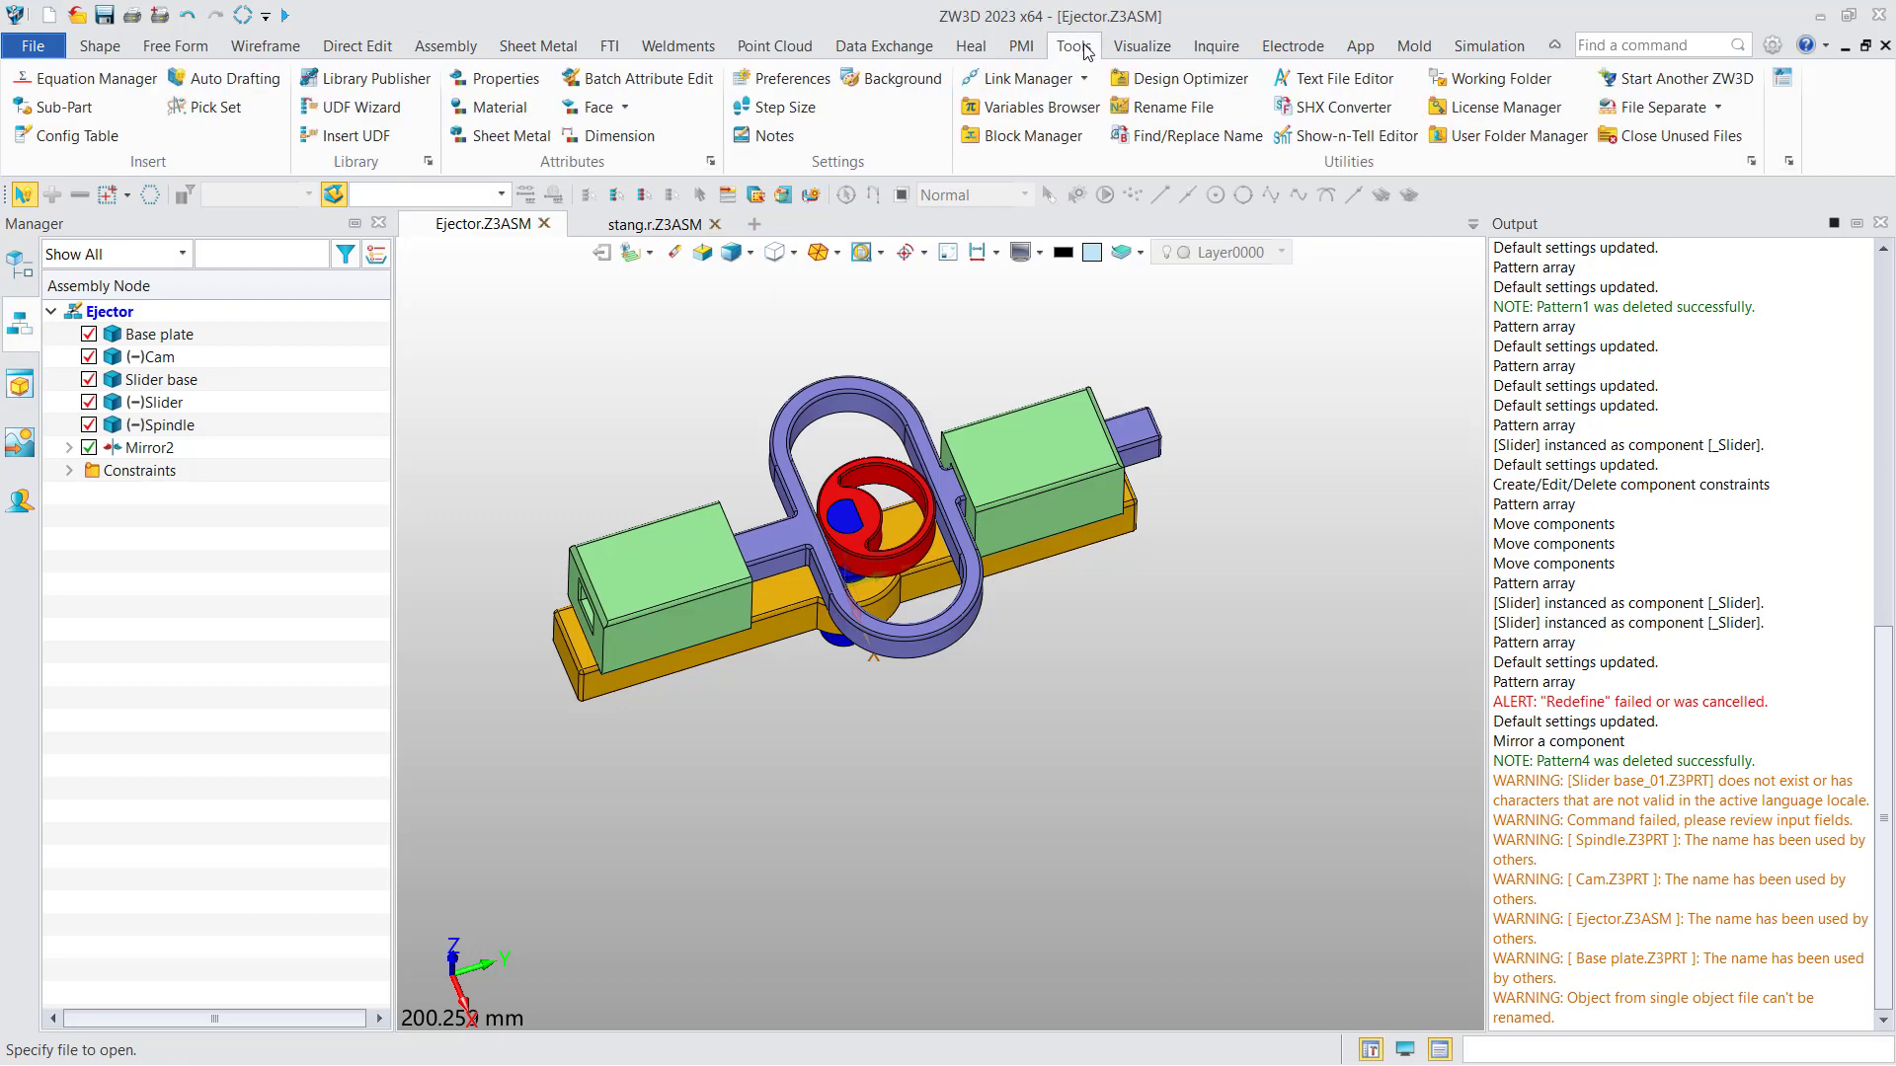
pyautogui.click(1165, 109)
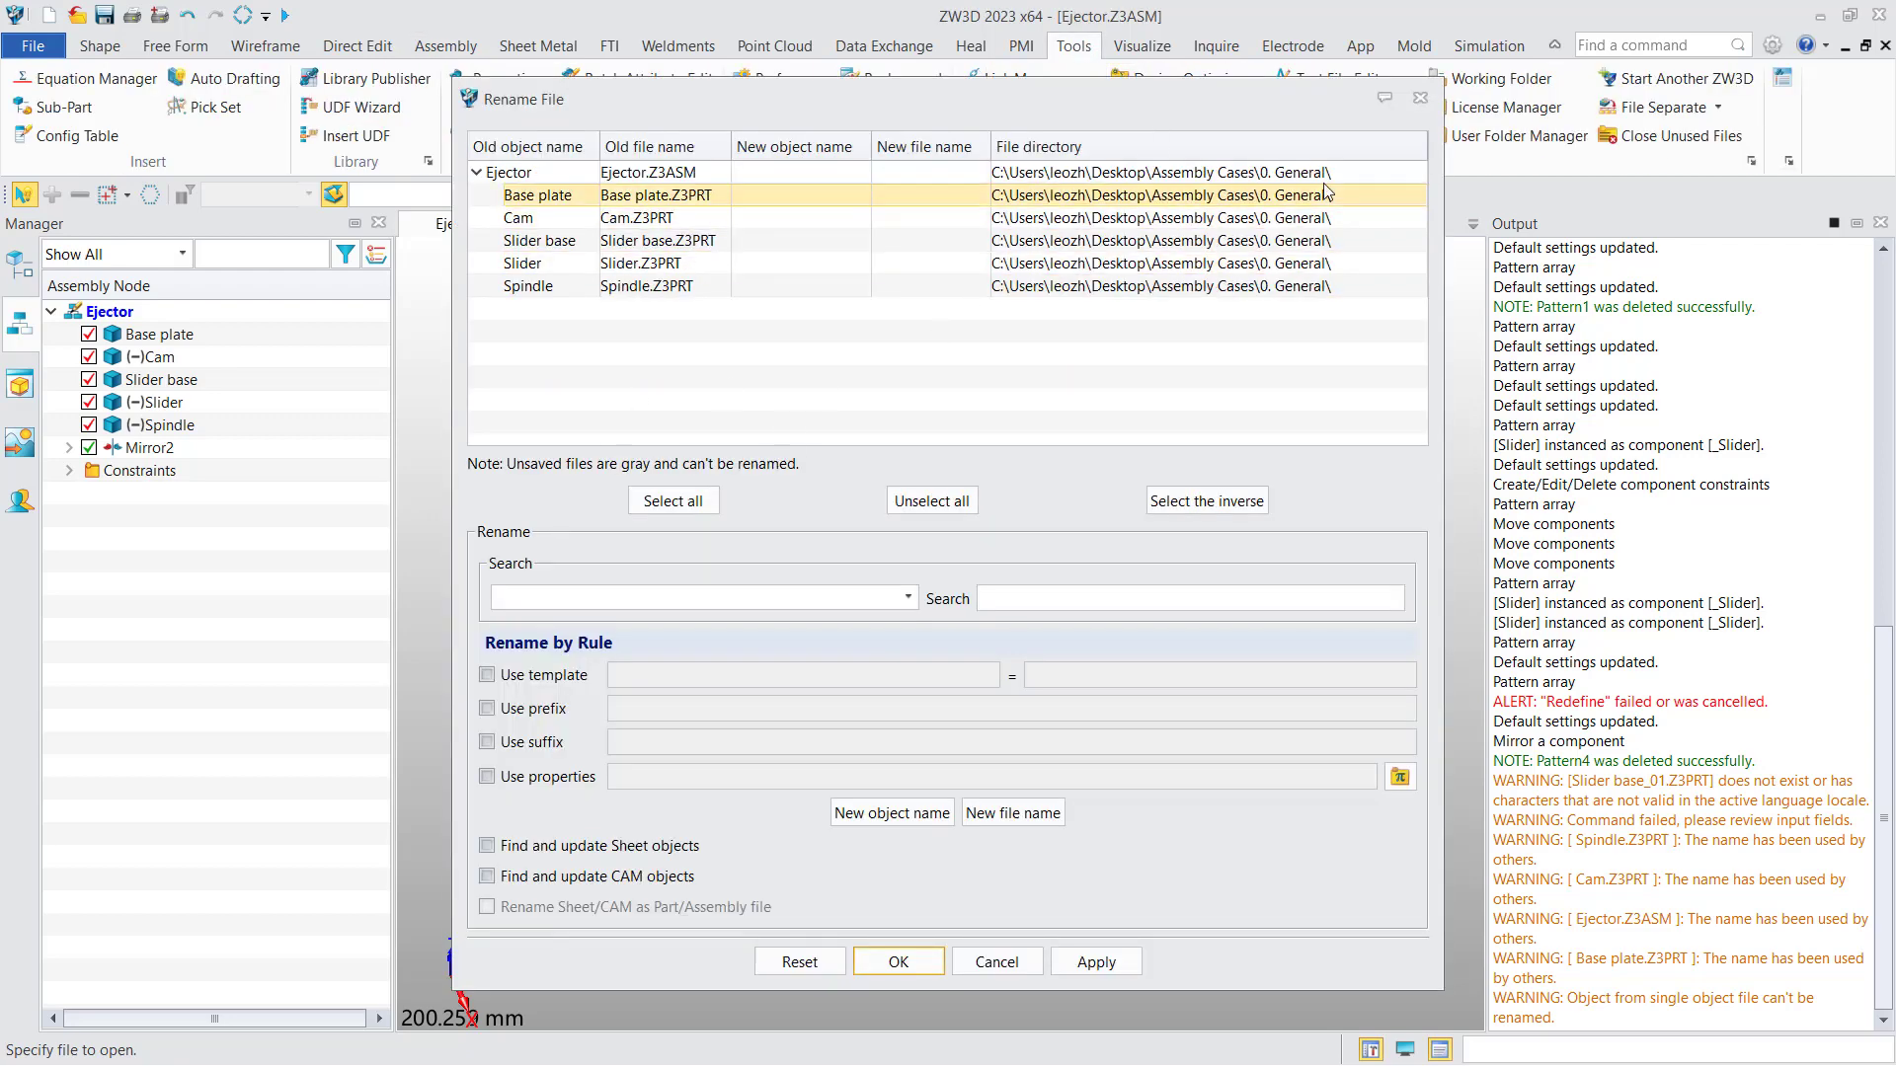
pyautogui.click(1420, 98)
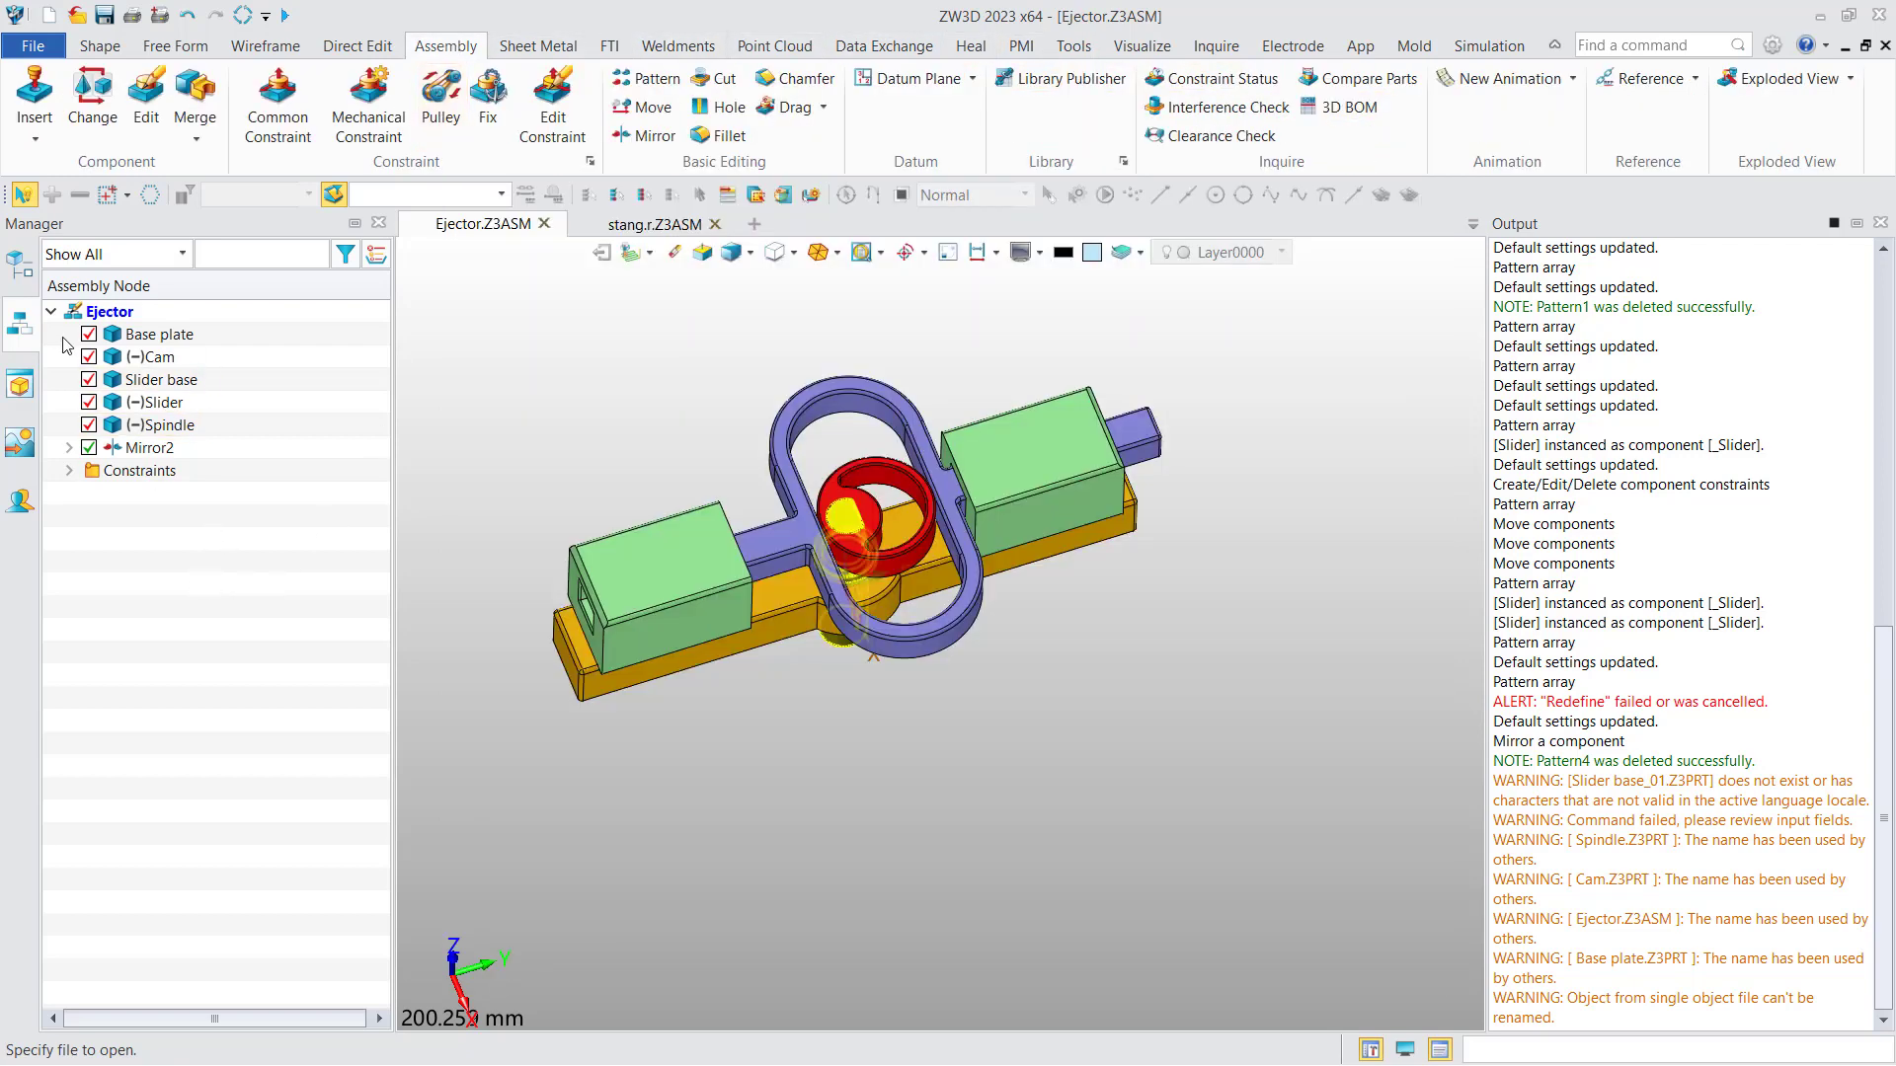
# Step: Open Rename File from the Ejector assembly tree, try selecting Base plate and Cam together, and clear the selection
pyautogui.rightClick(223, 590)
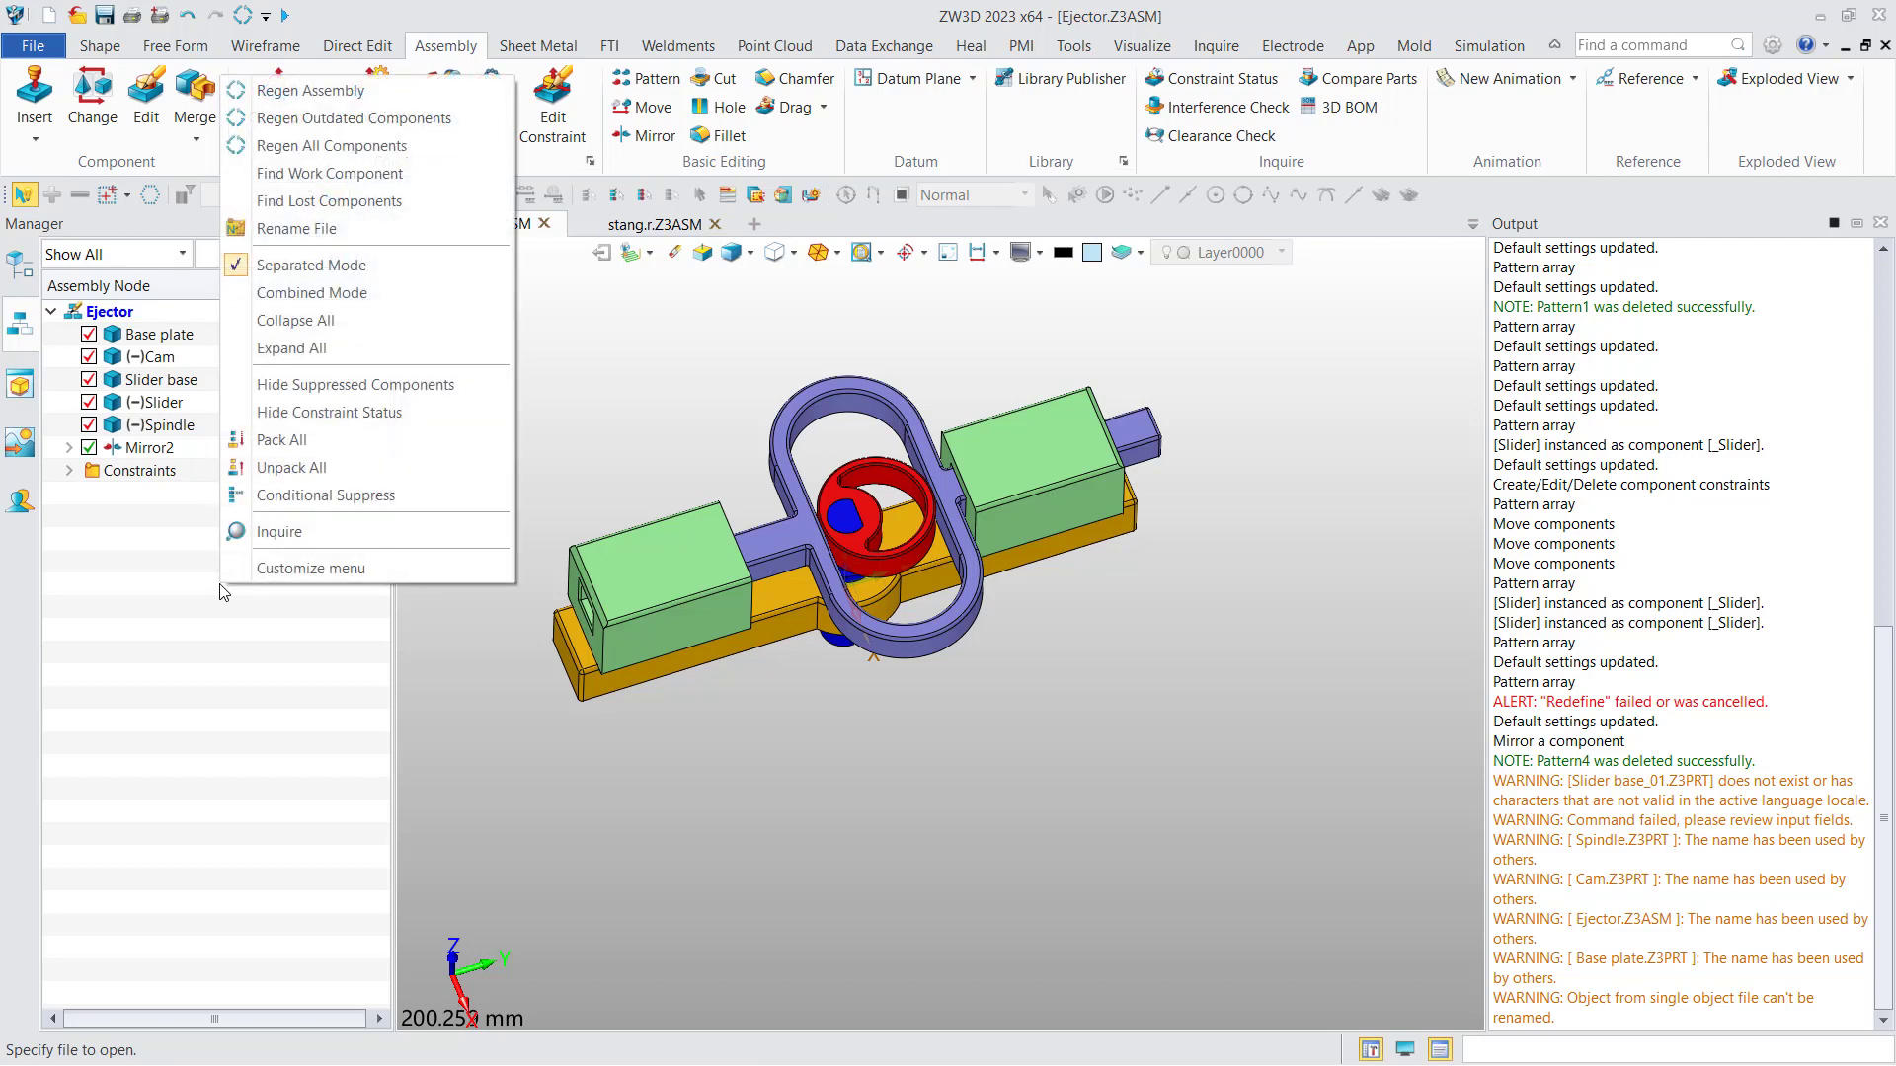
pyautogui.click(322, 238)
pyautogui.moveTo(745, 109); pyautogui.dragTo(707, 130)
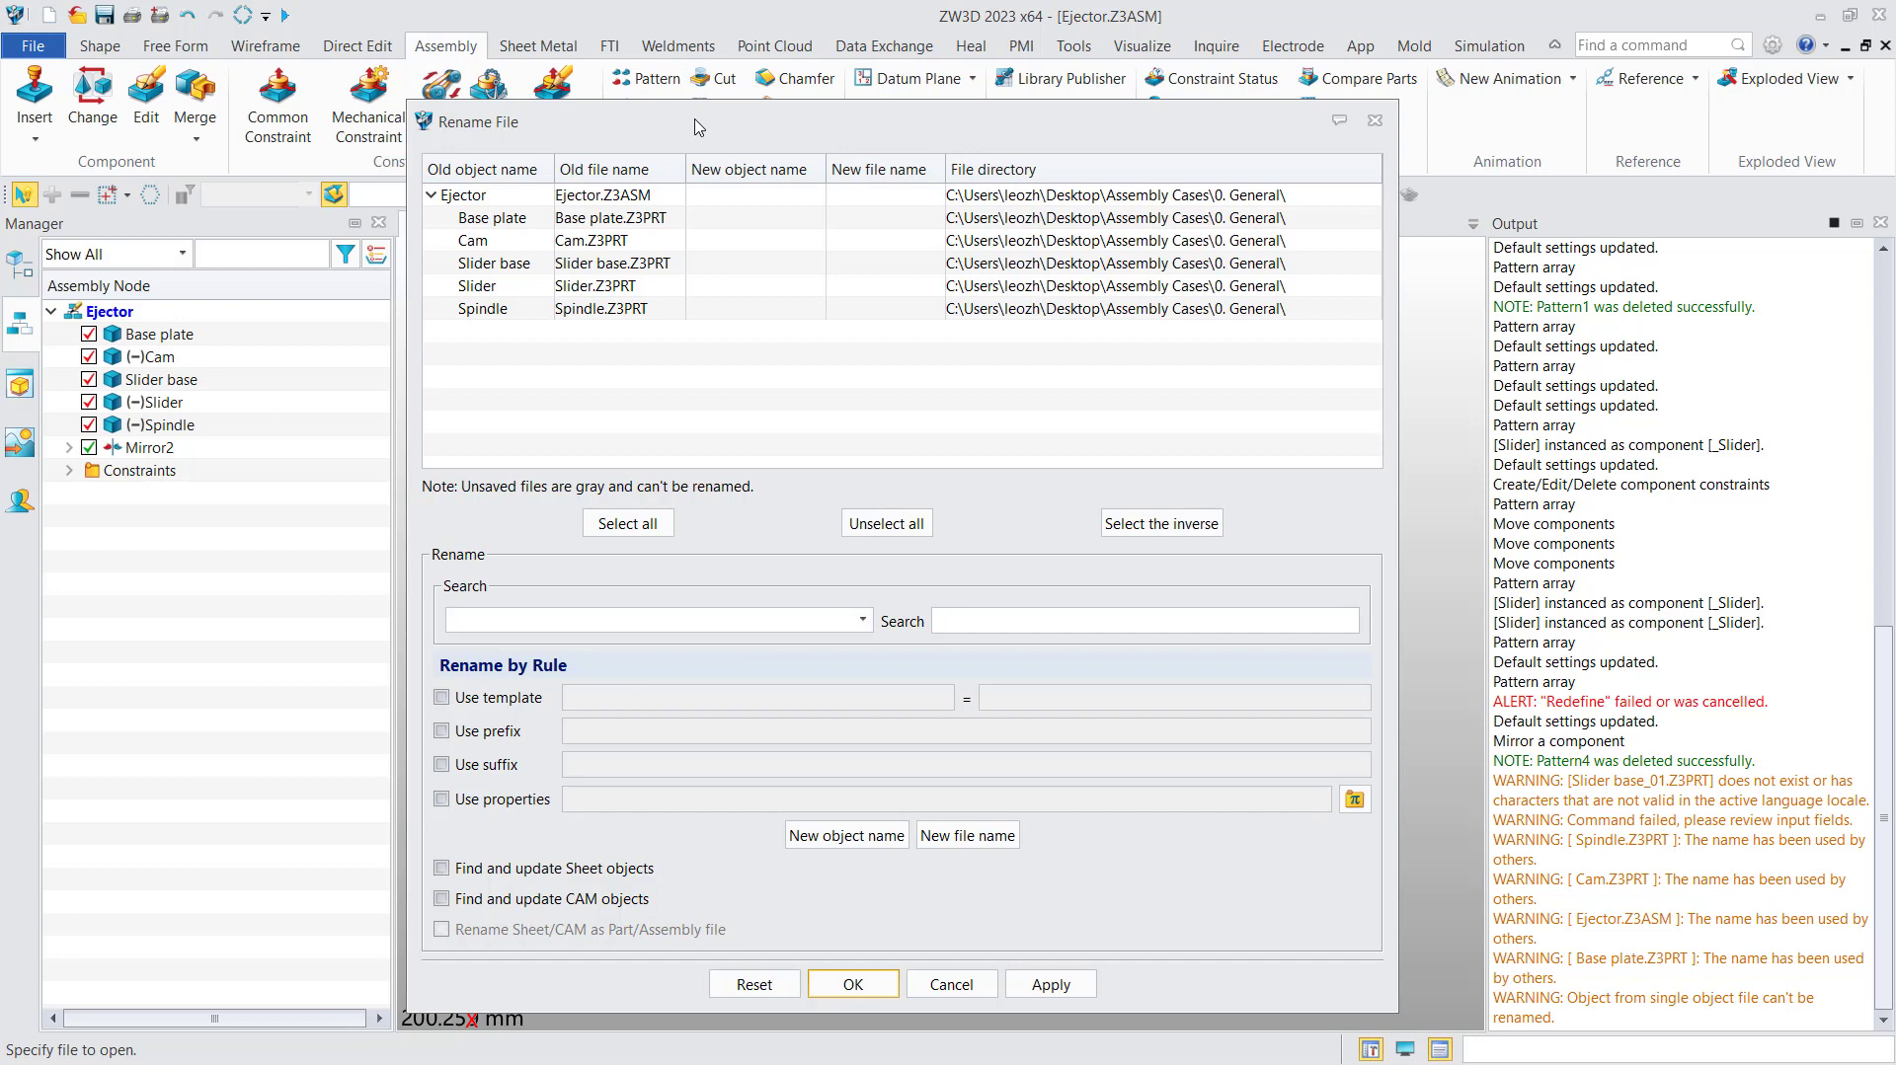
pyautogui.click(670, 211)
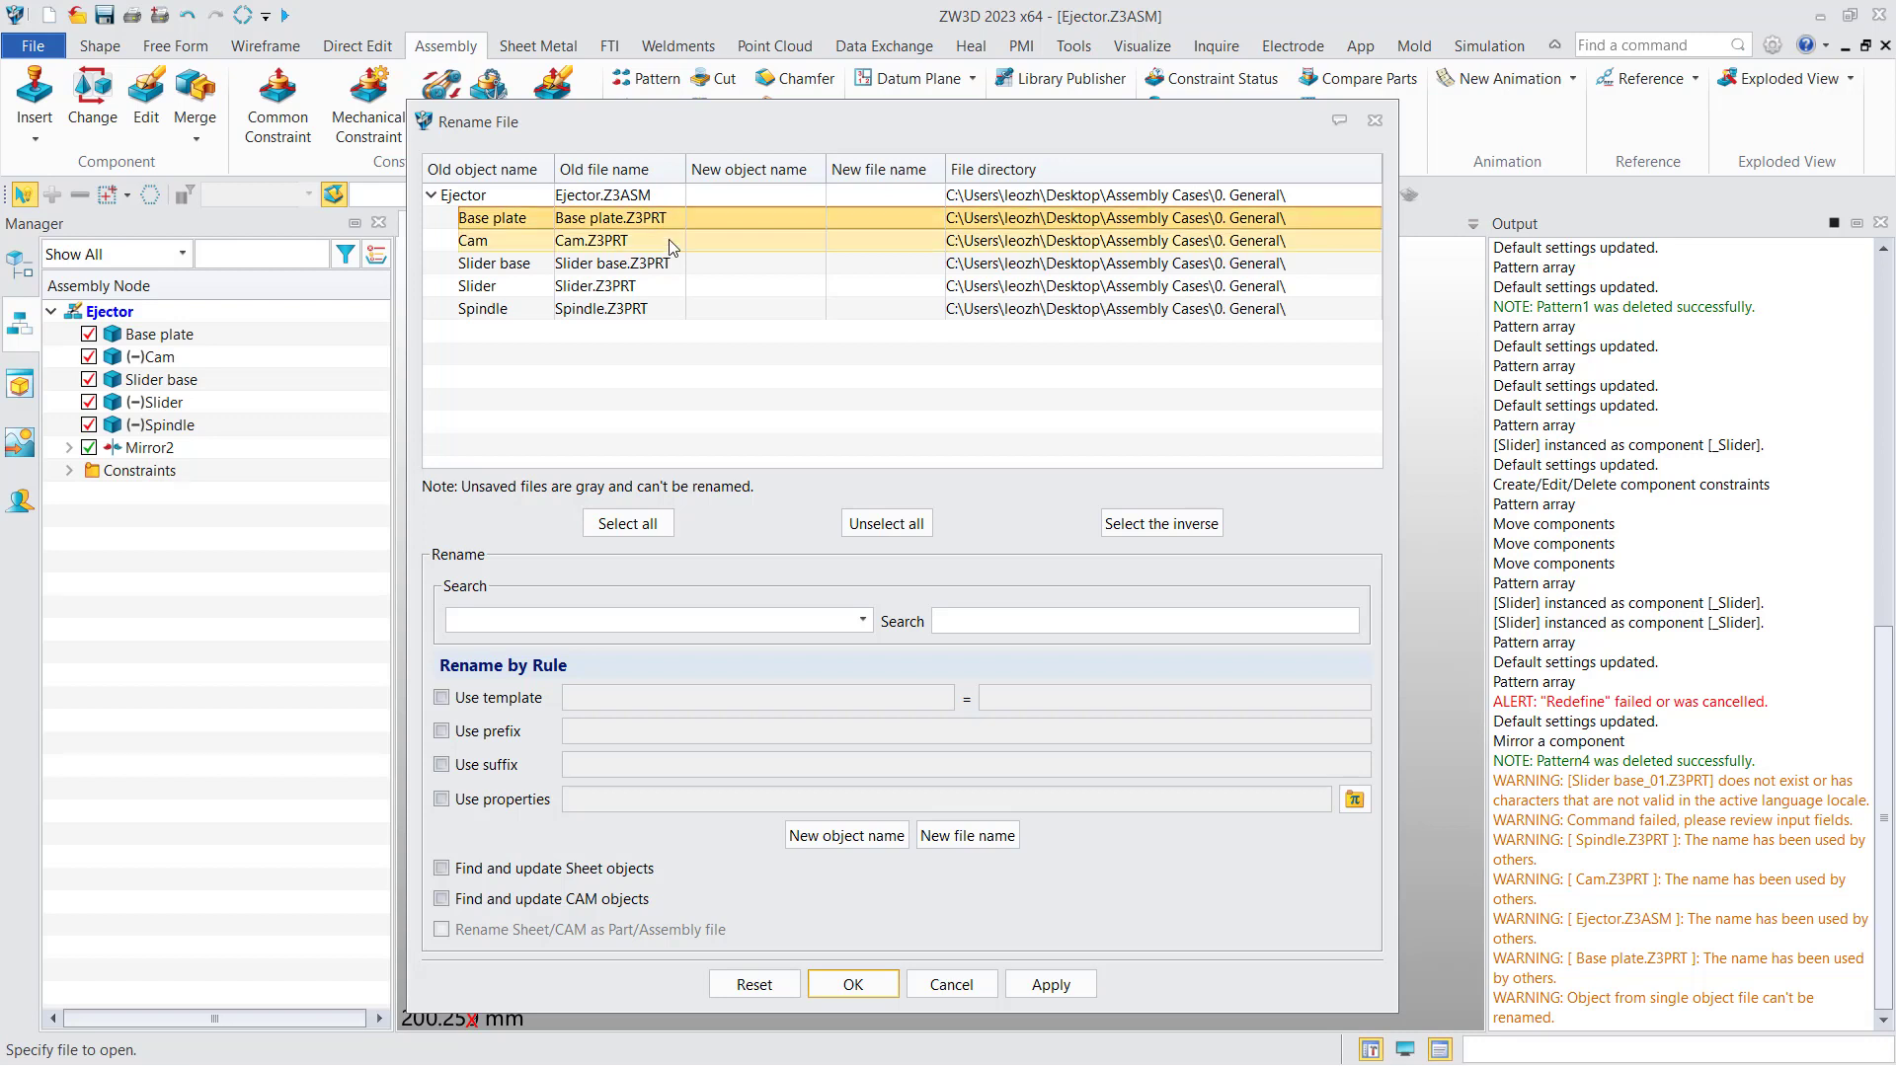
pyautogui.keyDown('ctrl'); pyautogui.click(671, 243); pyautogui.keyUp('ctrl')
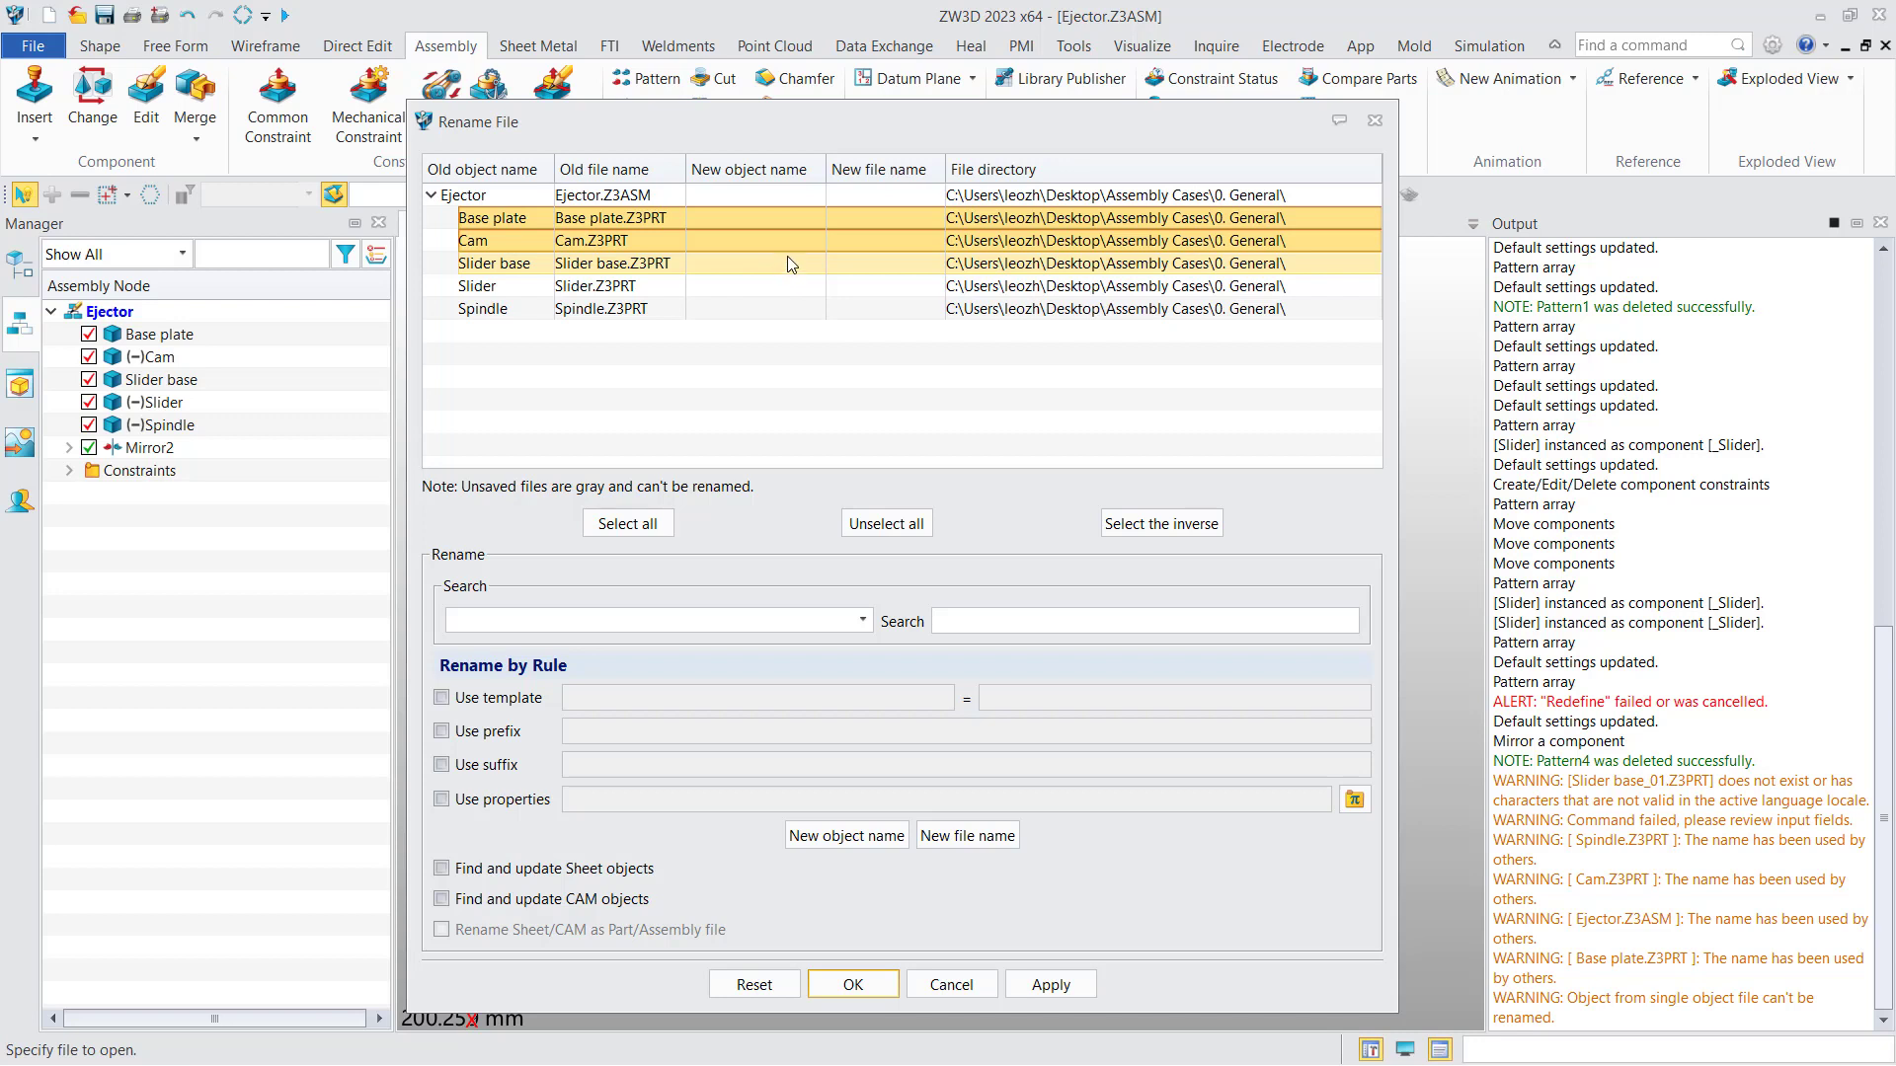
pyautogui.click(805, 375)
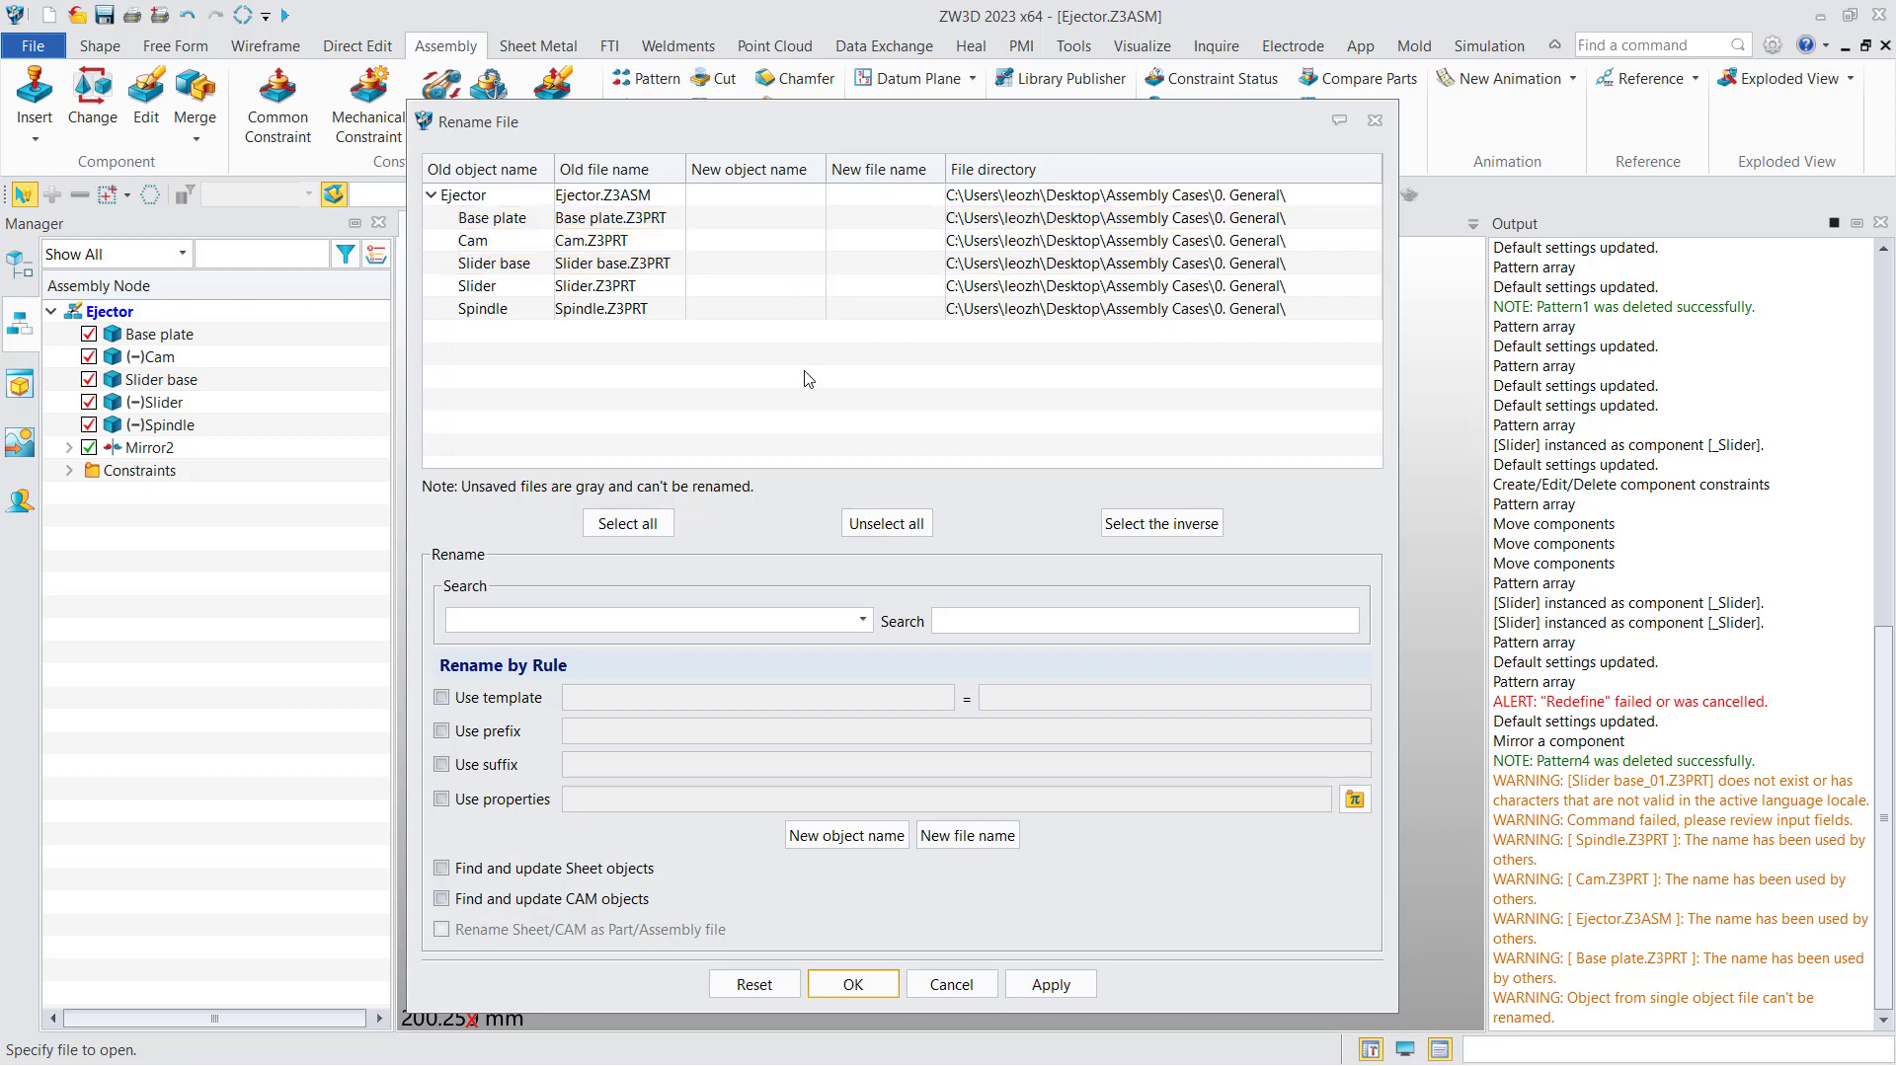
# Step: Search the rename list by Old object name for "Sp"
pyautogui.click(809, 623)
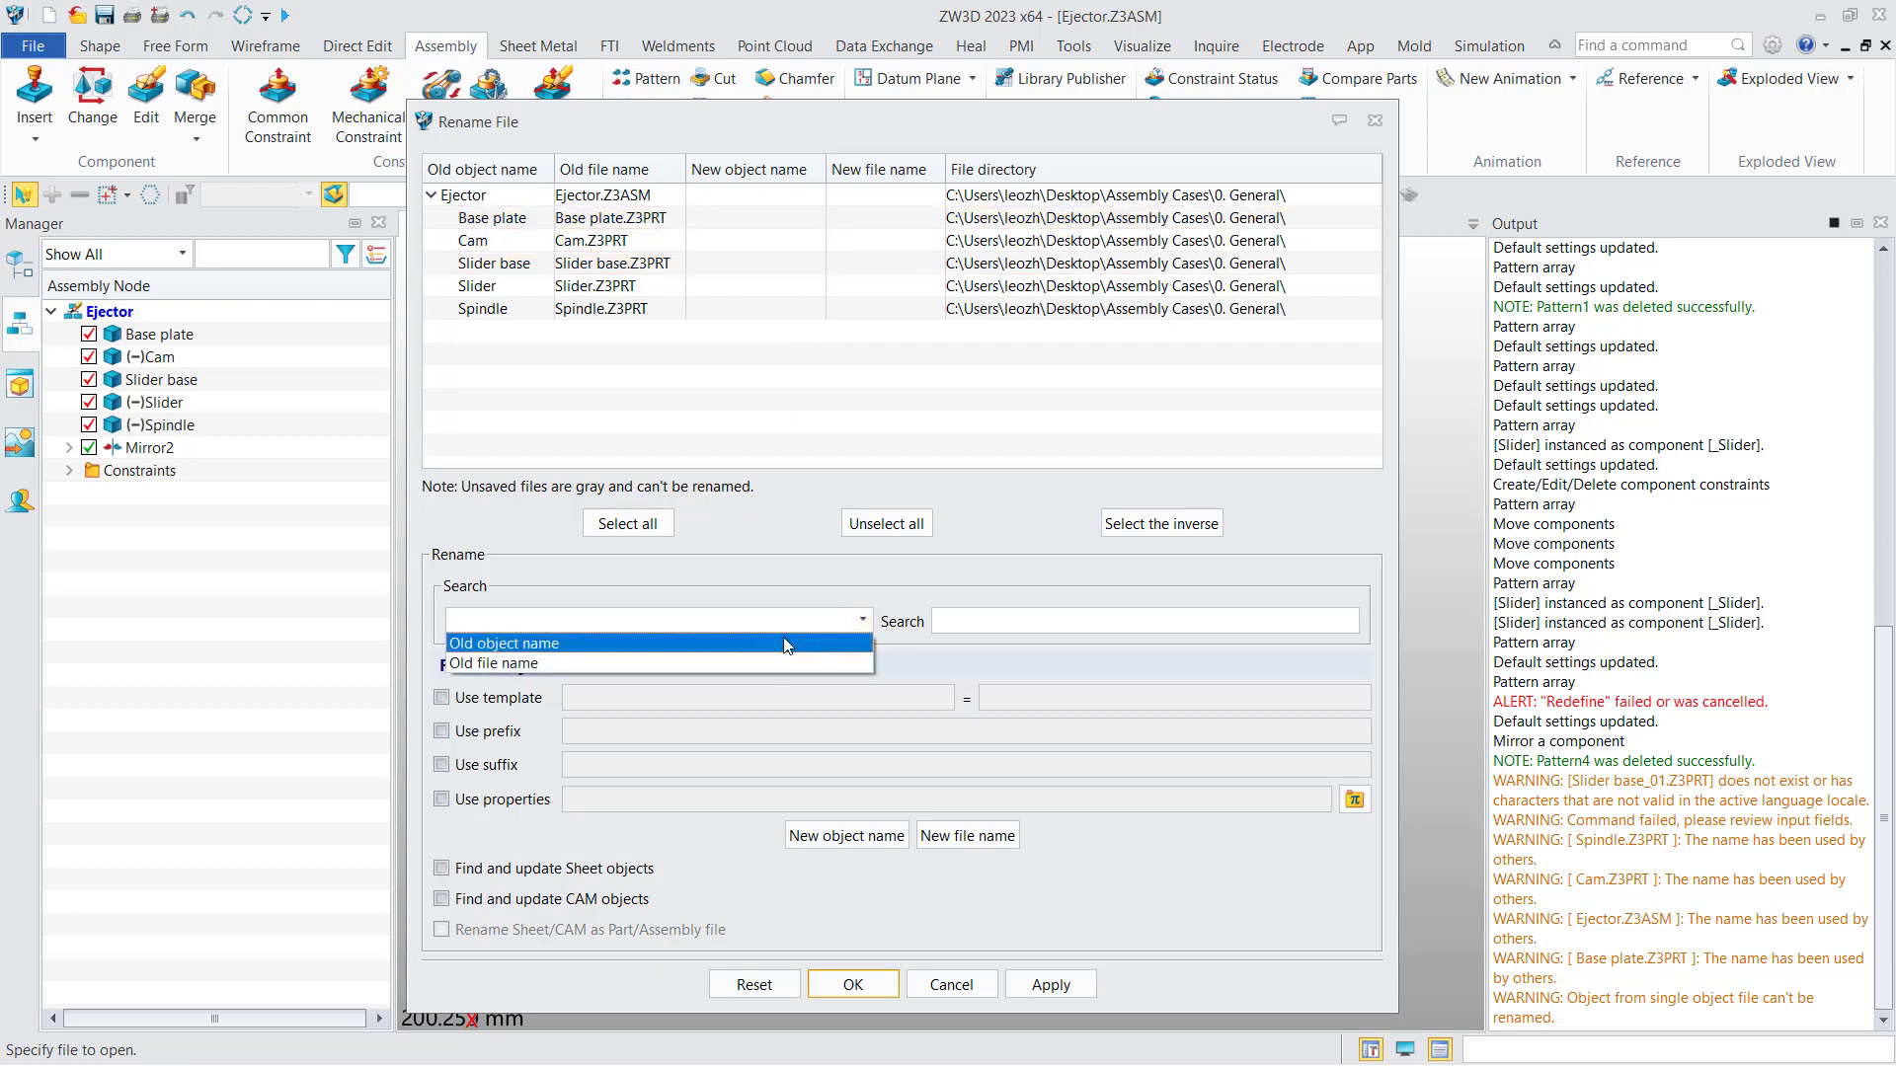
pyautogui.click(787, 644)
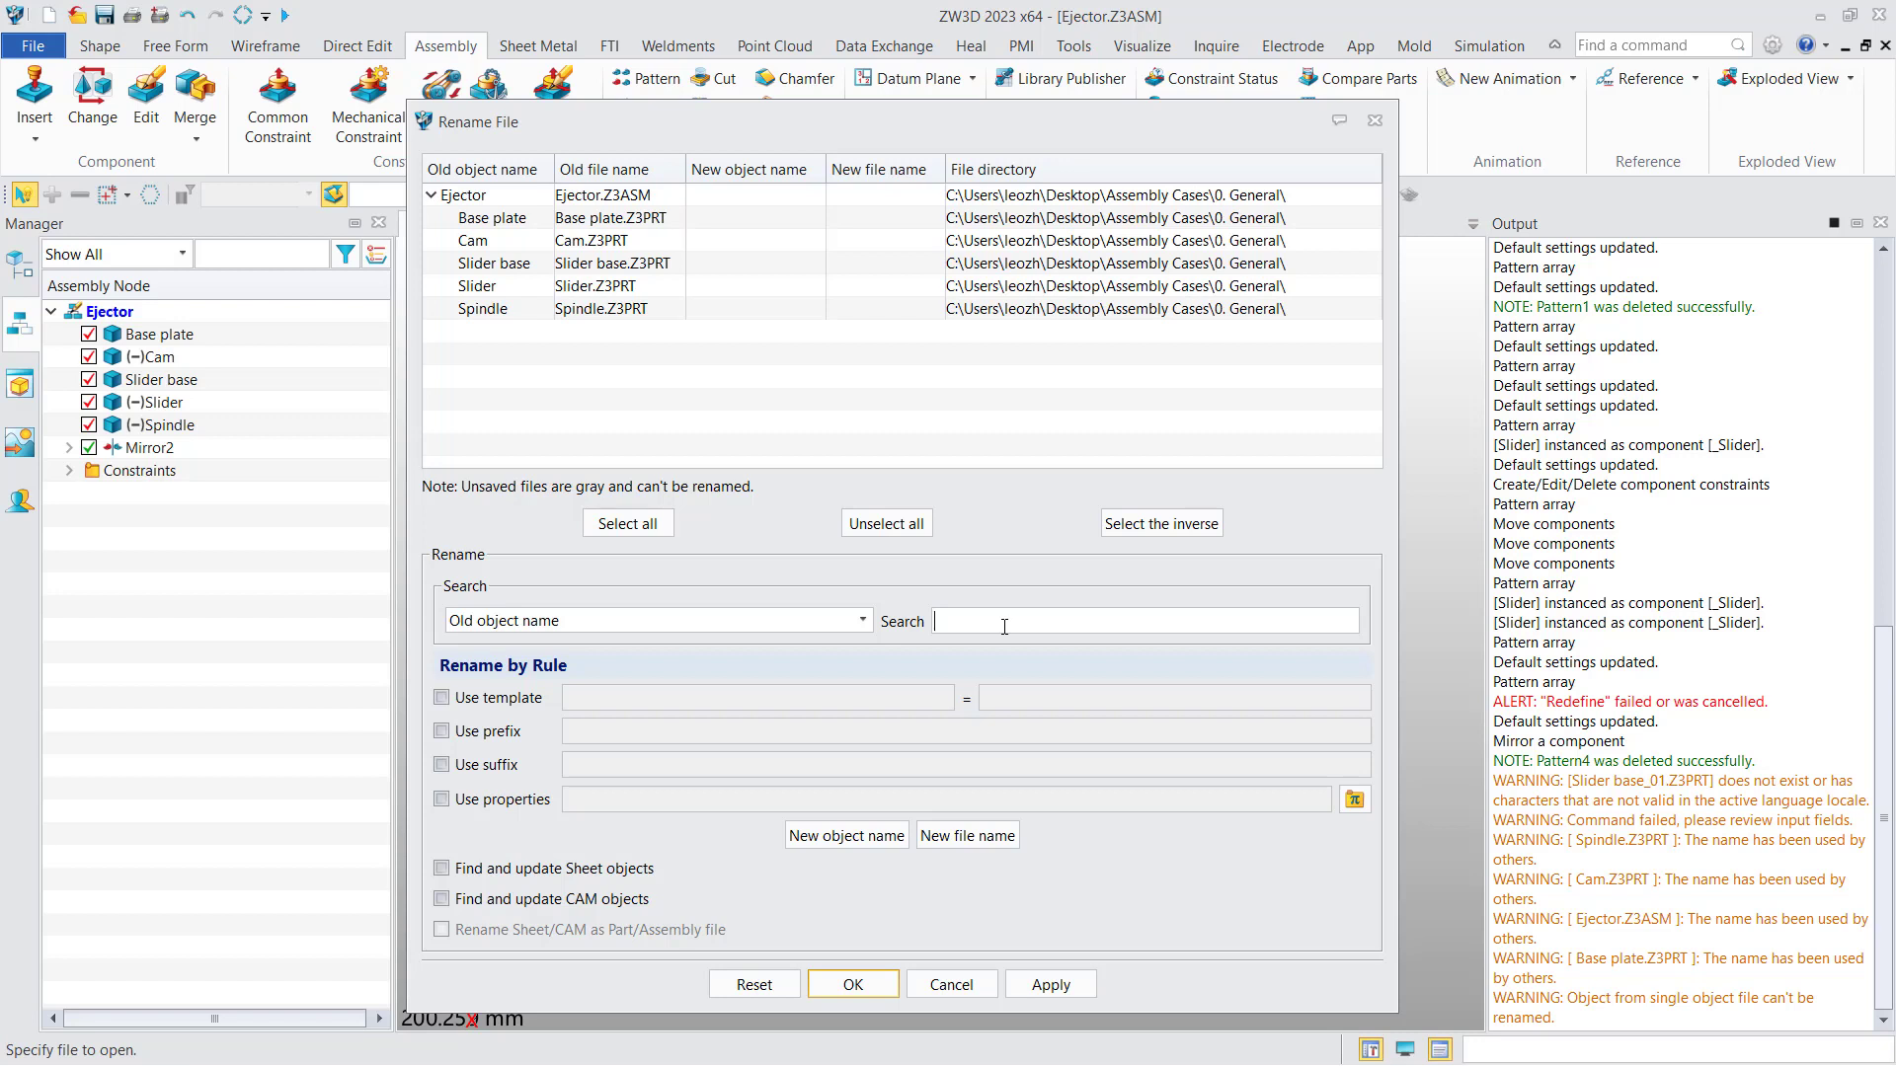
pyautogui.write('Sp')
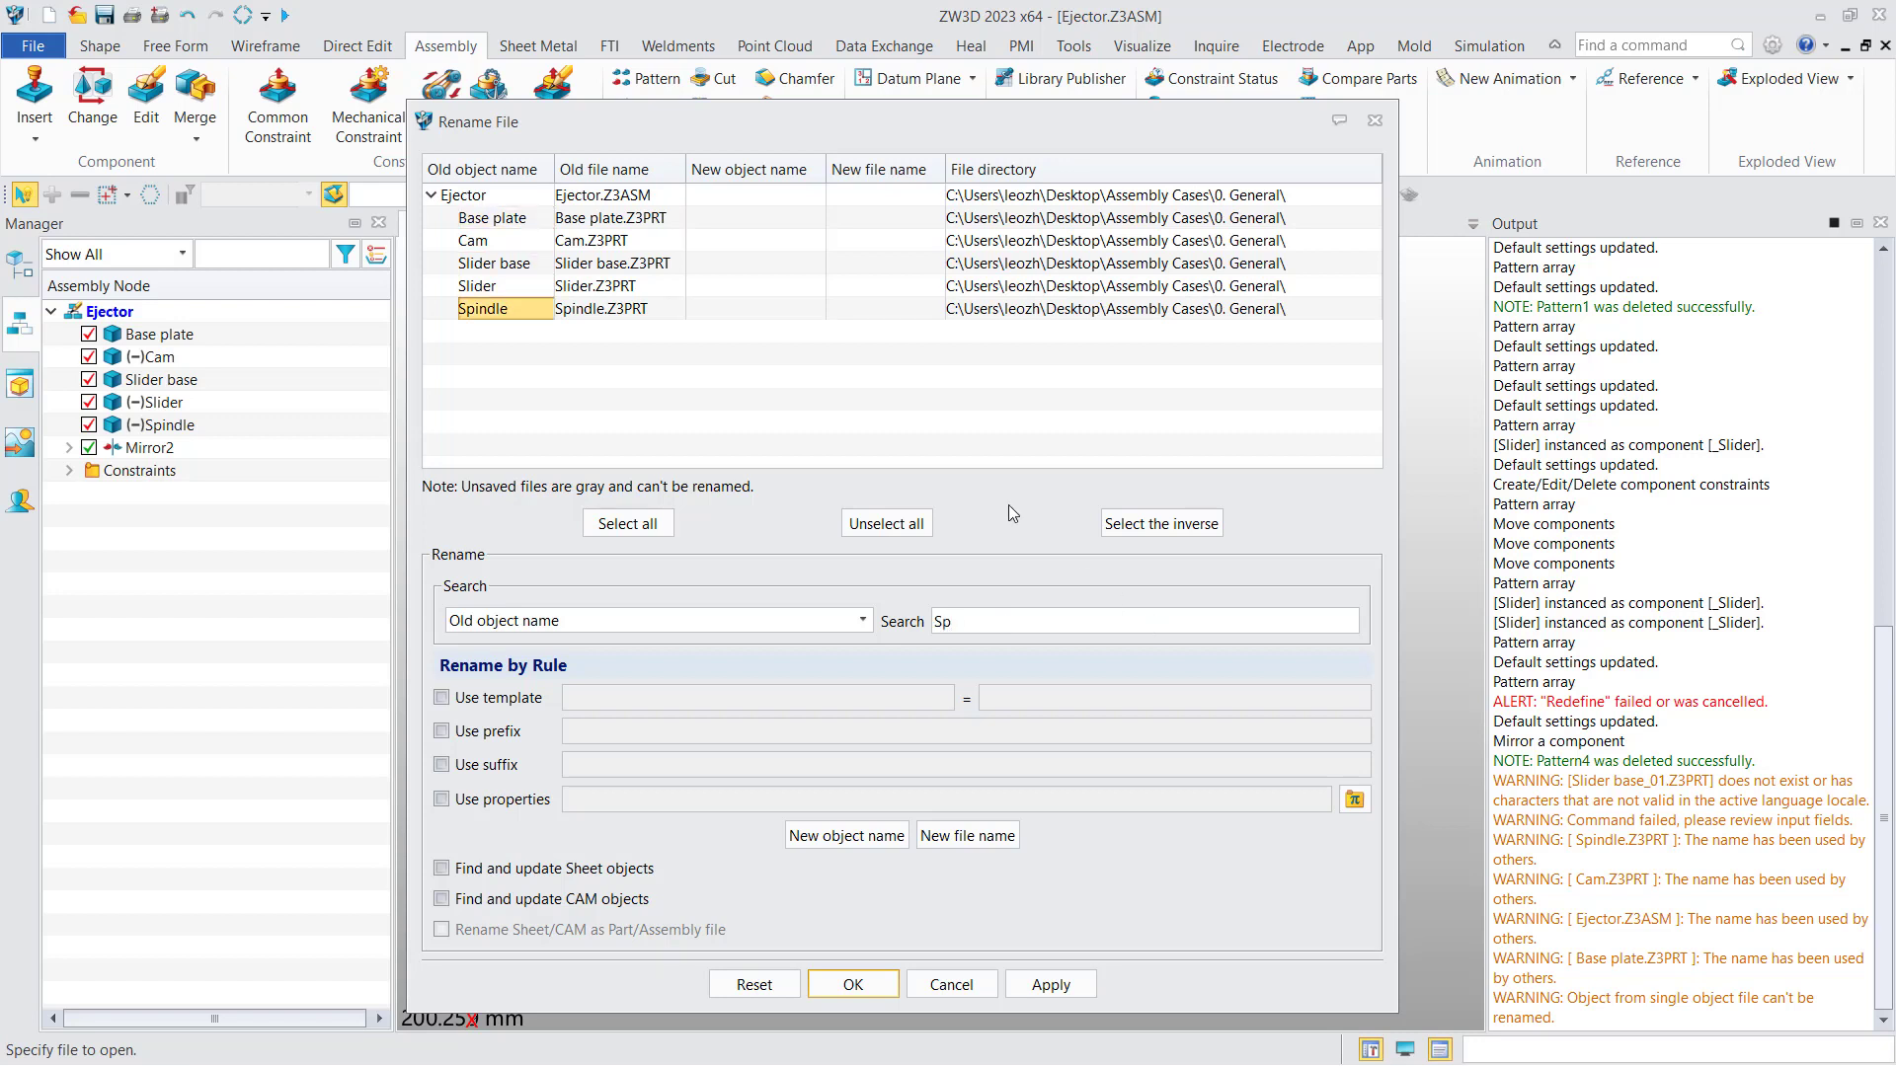
# Step: Enter Spindle2 as the new file name for the Spindle component
pyautogui.click(501, 314)
pyautogui.doubleClick(889, 309)
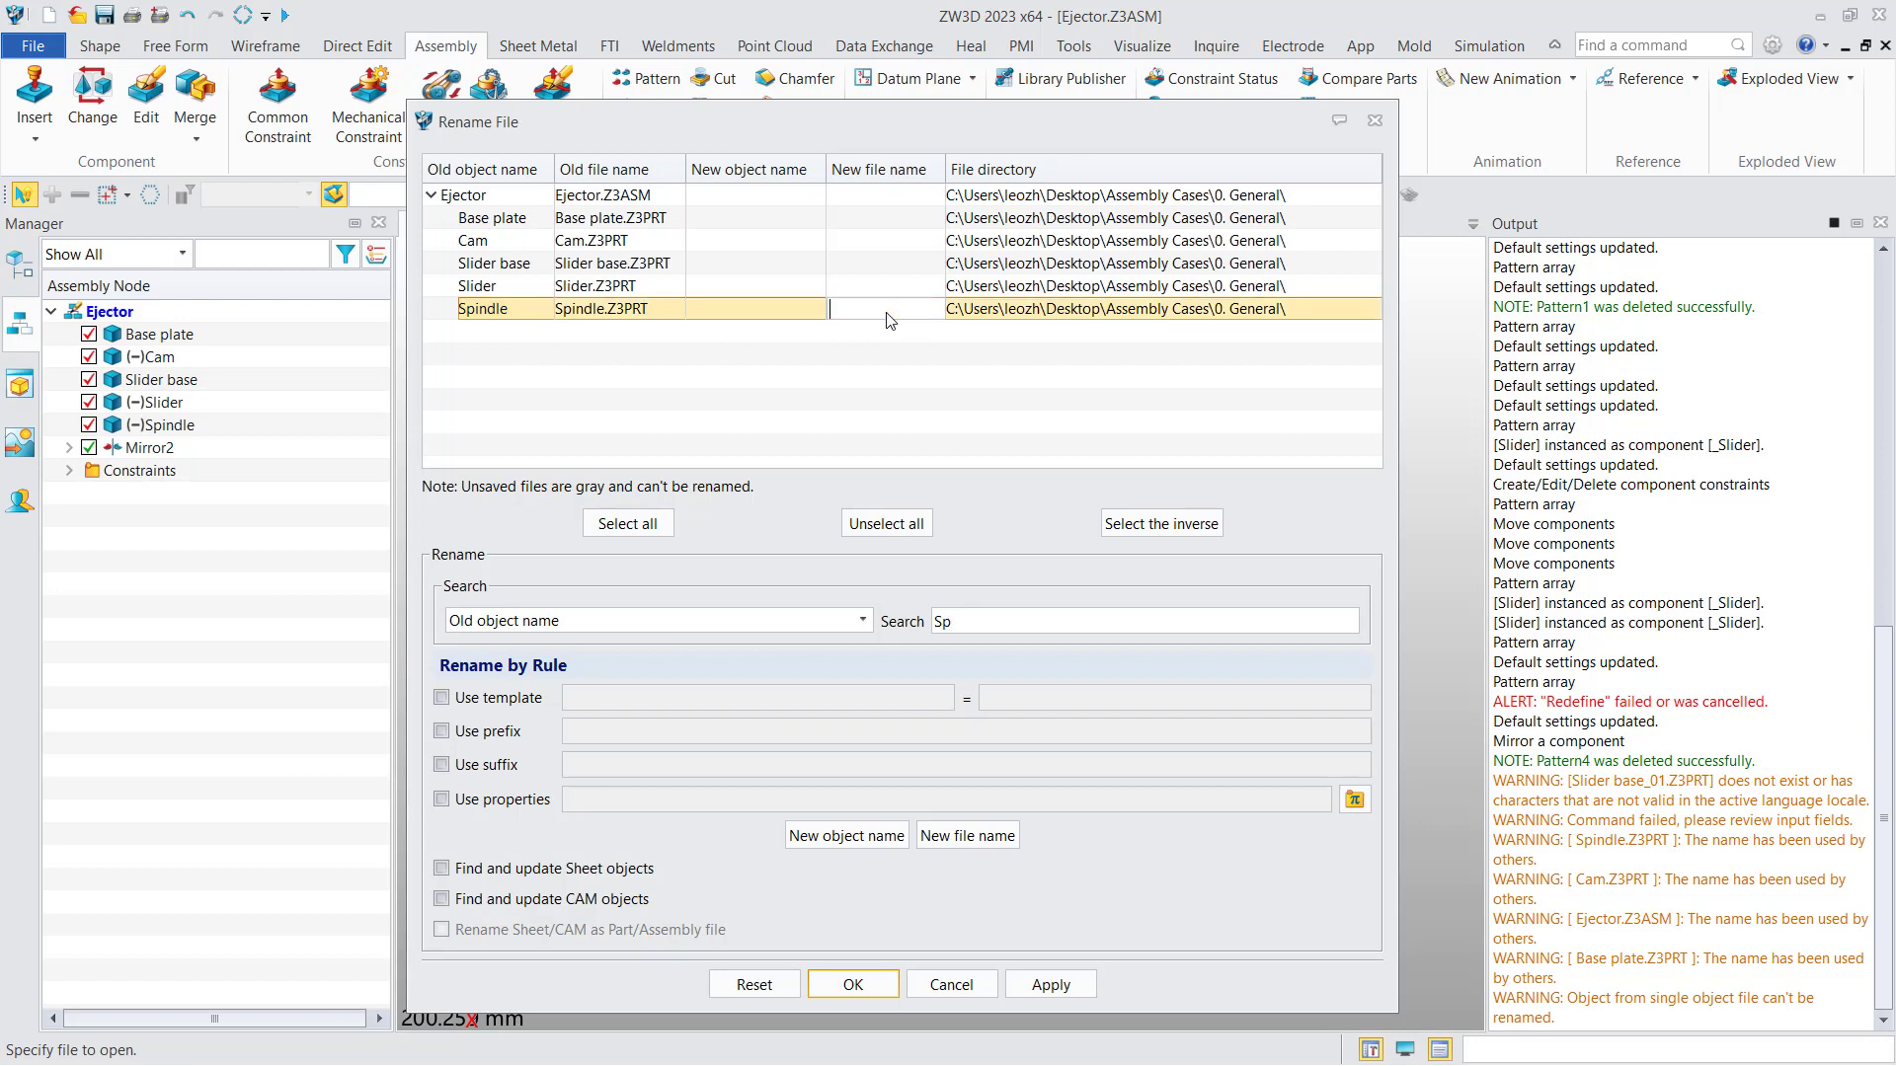
pyautogui.write('Spindle2')
pyautogui.click(873, 368)
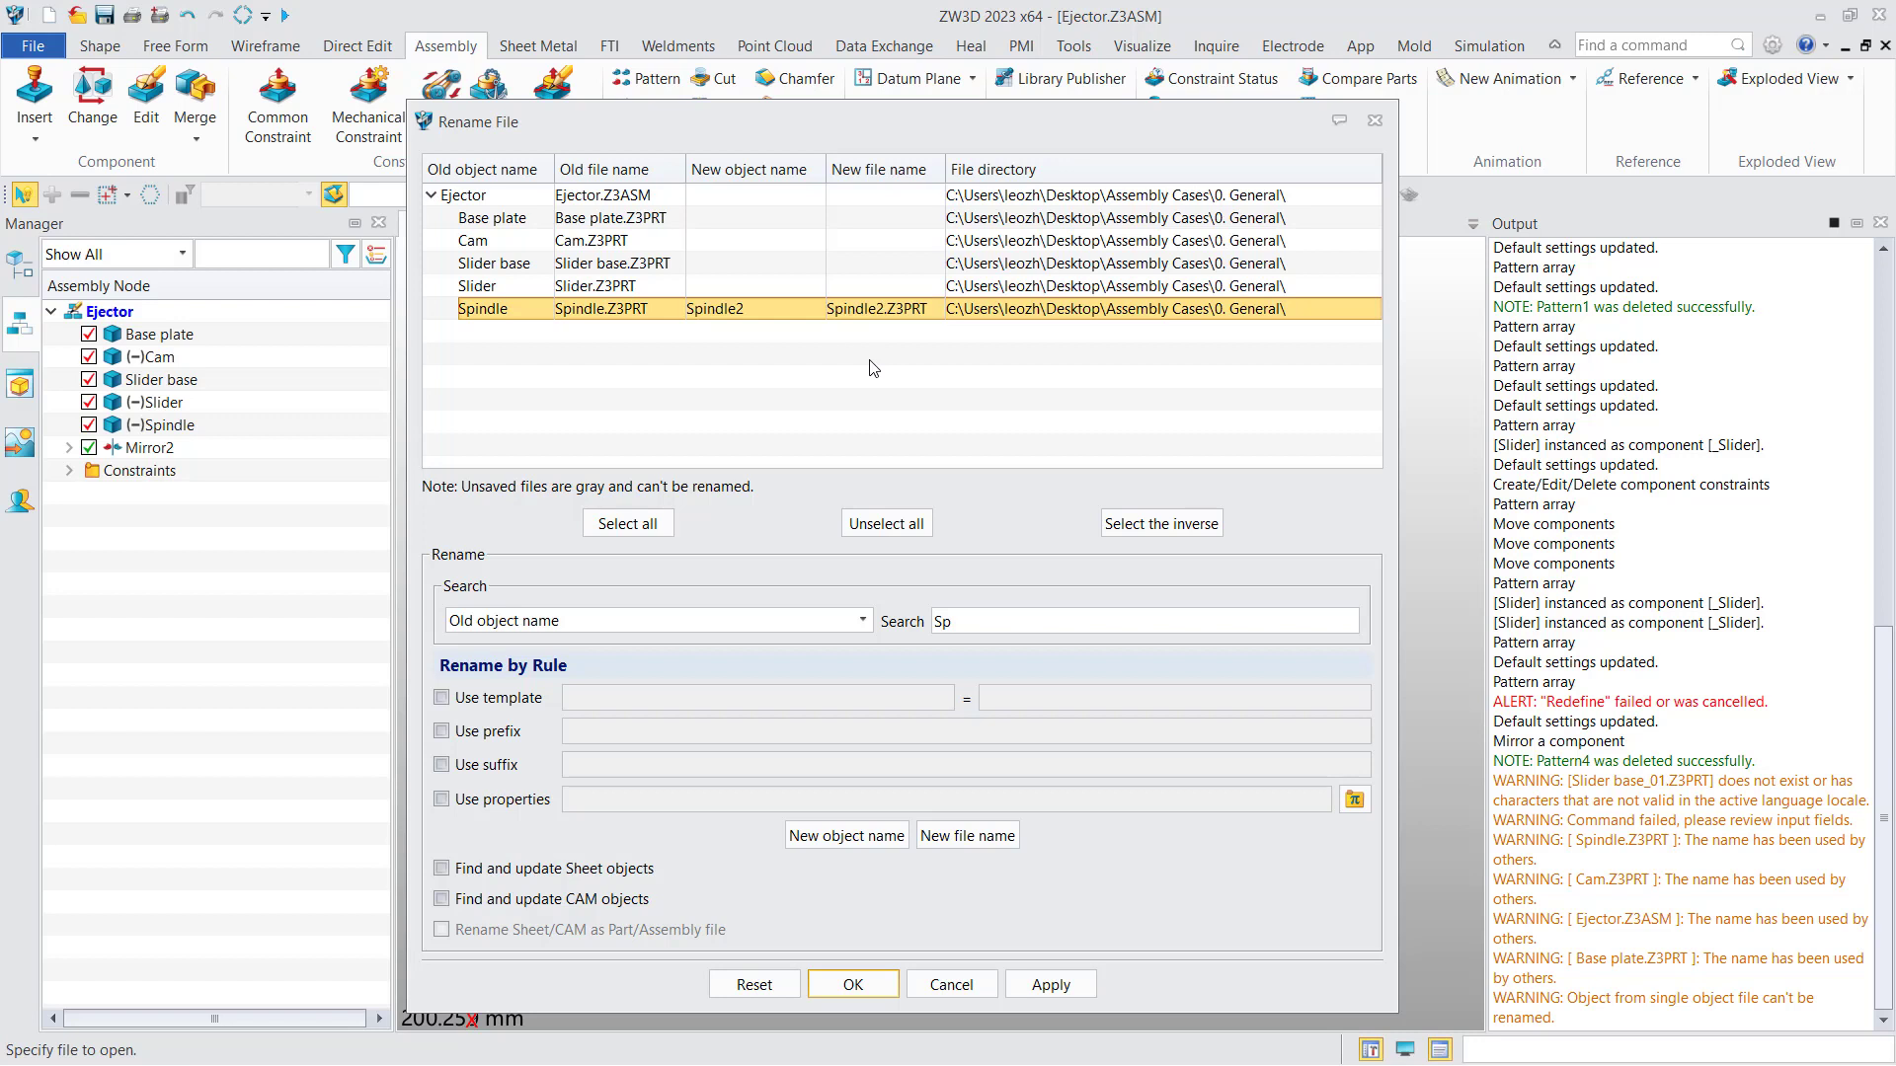
pyautogui.click(891, 314)
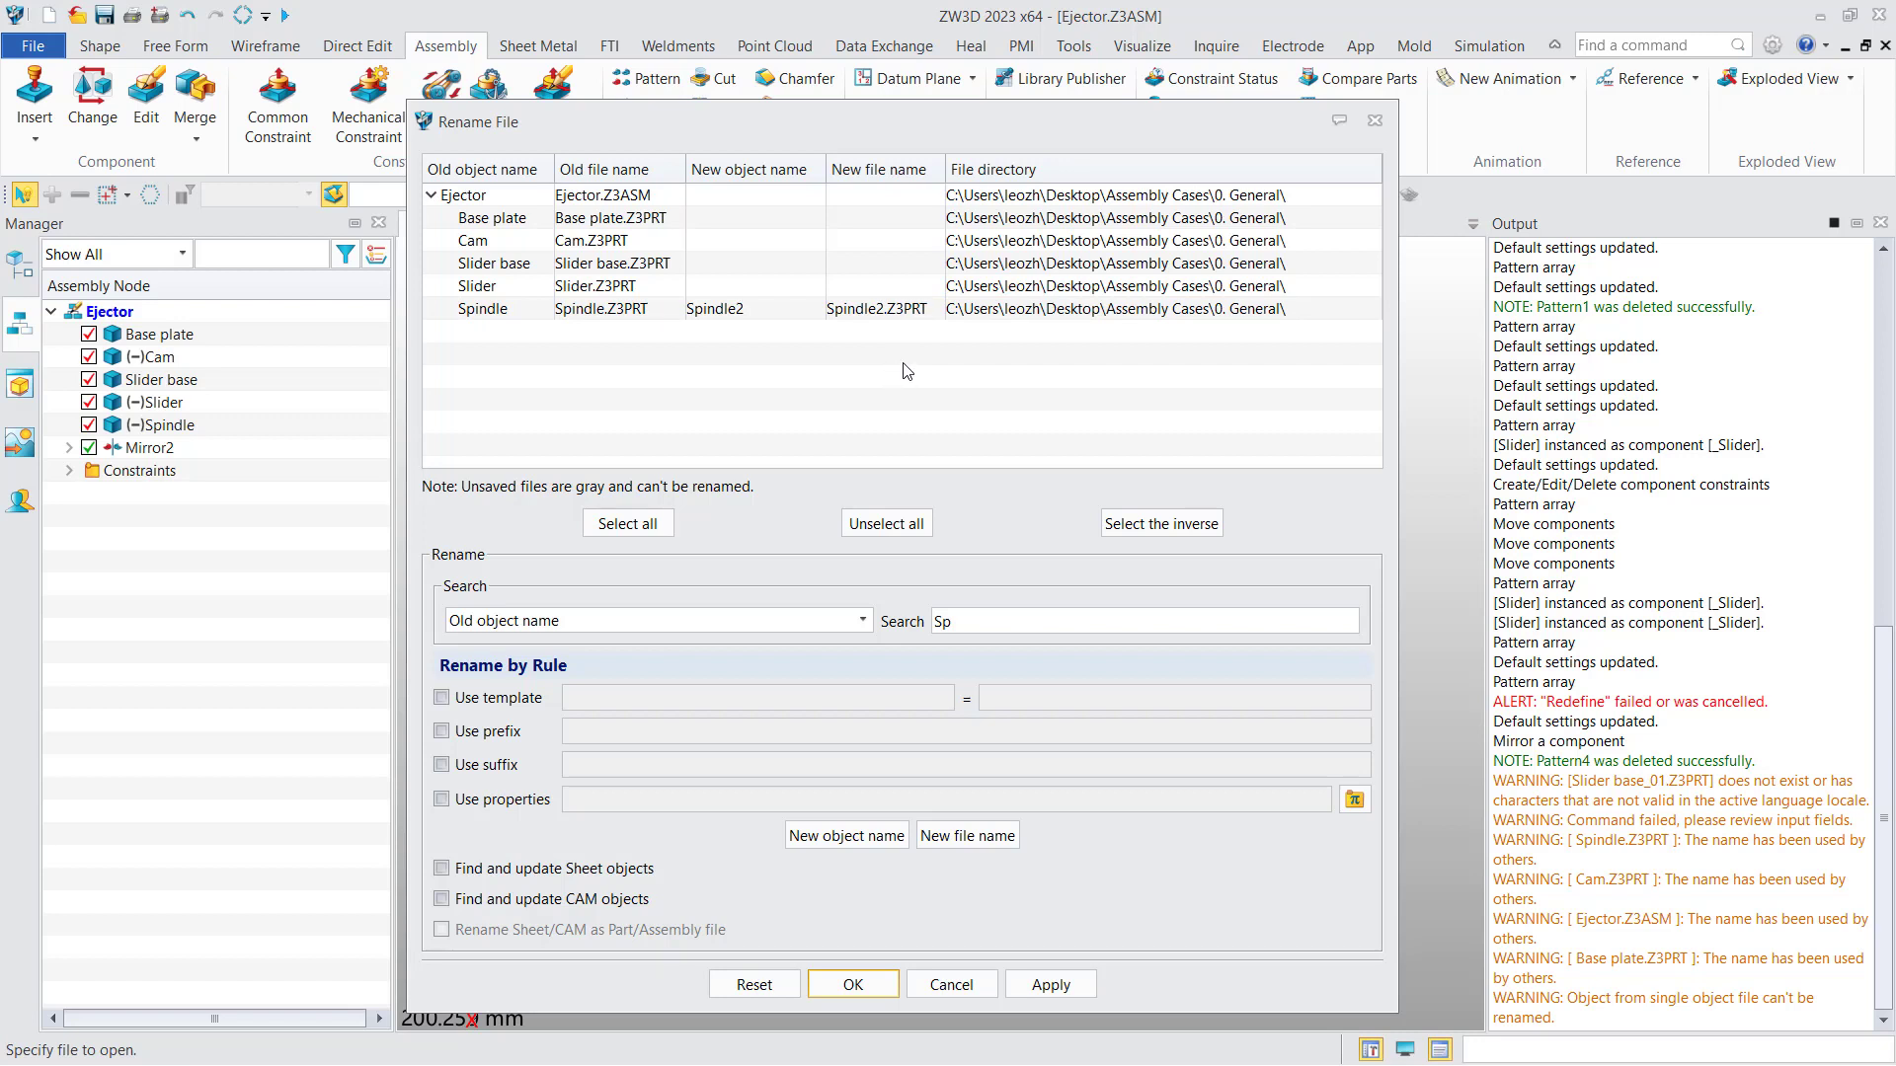
# Step: Generate new file names for Slider base and Slider with a template rule that replaces "Slider" with "SL"
pyautogui.click(533, 263)
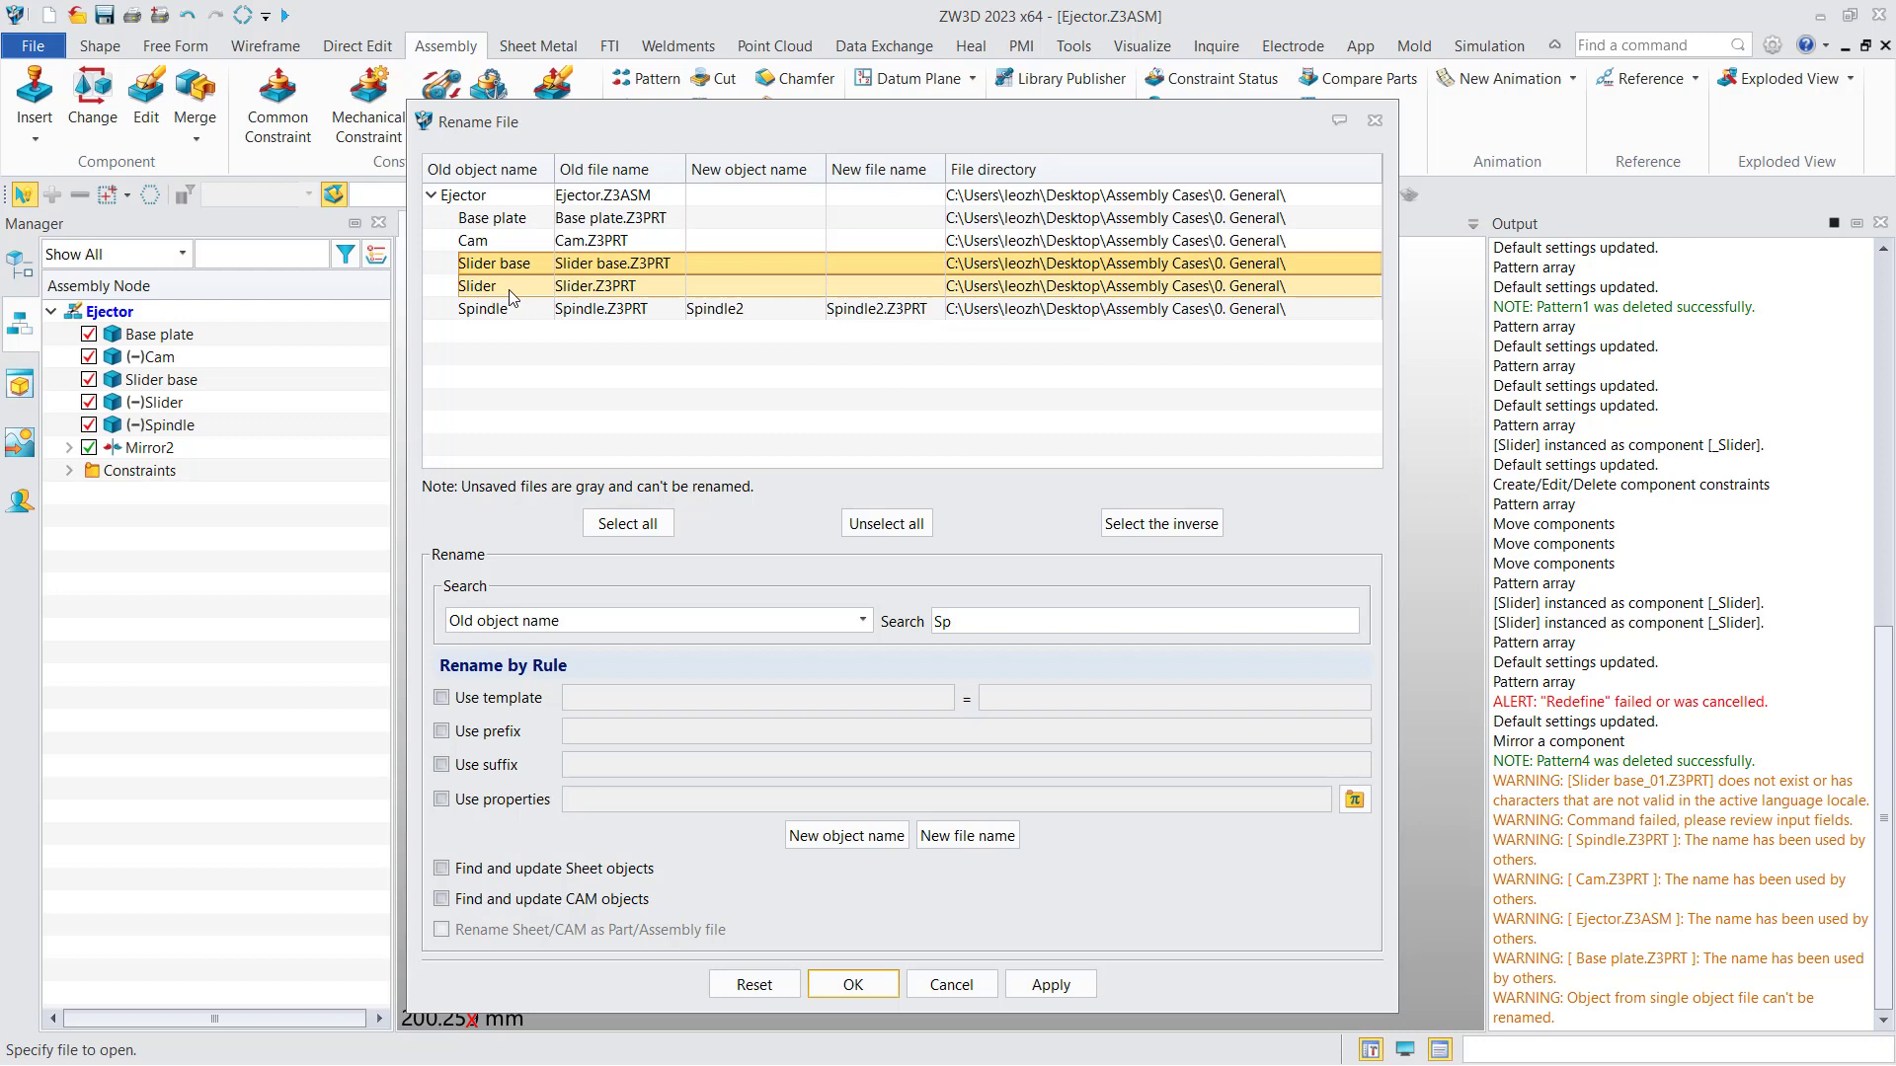
pyautogui.keyDown('ctrl'); pyautogui.click(508, 288); pyautogui.keyUp('ctrl')
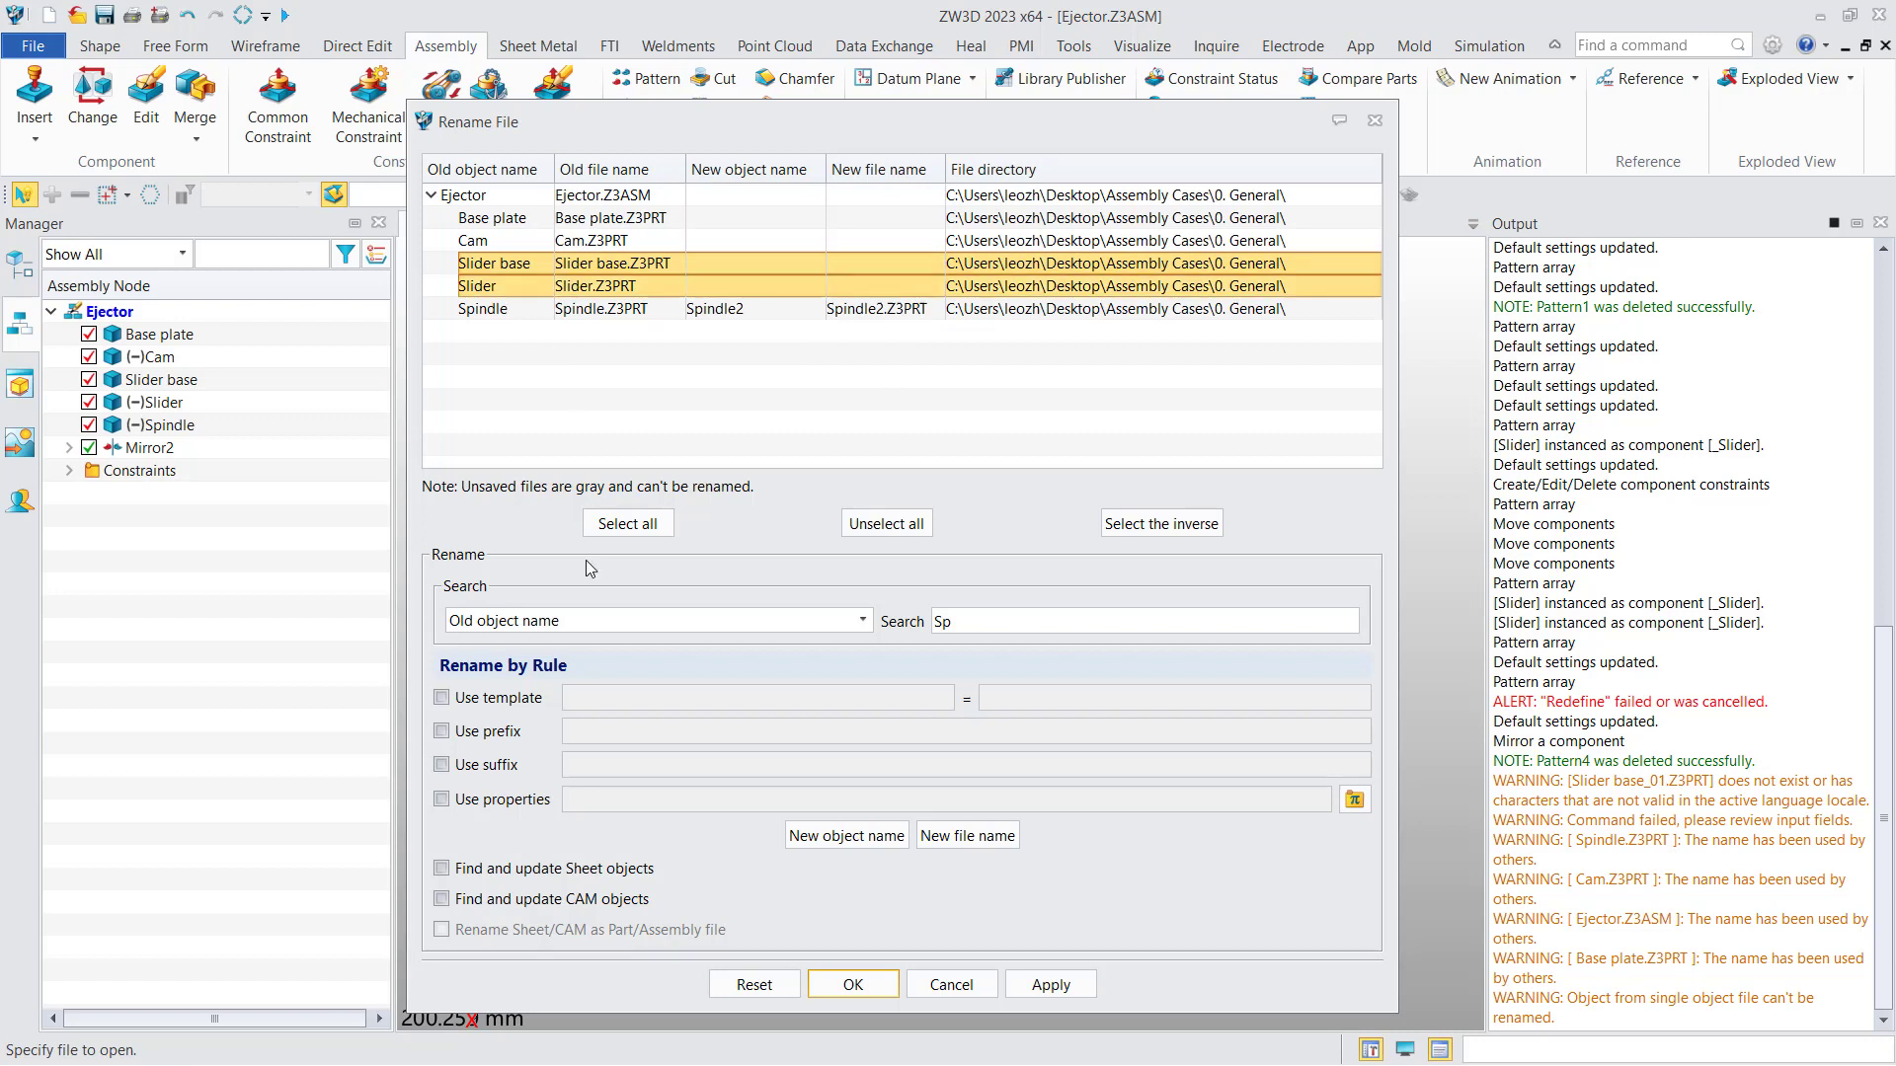
pyautogui.click(498, 703)
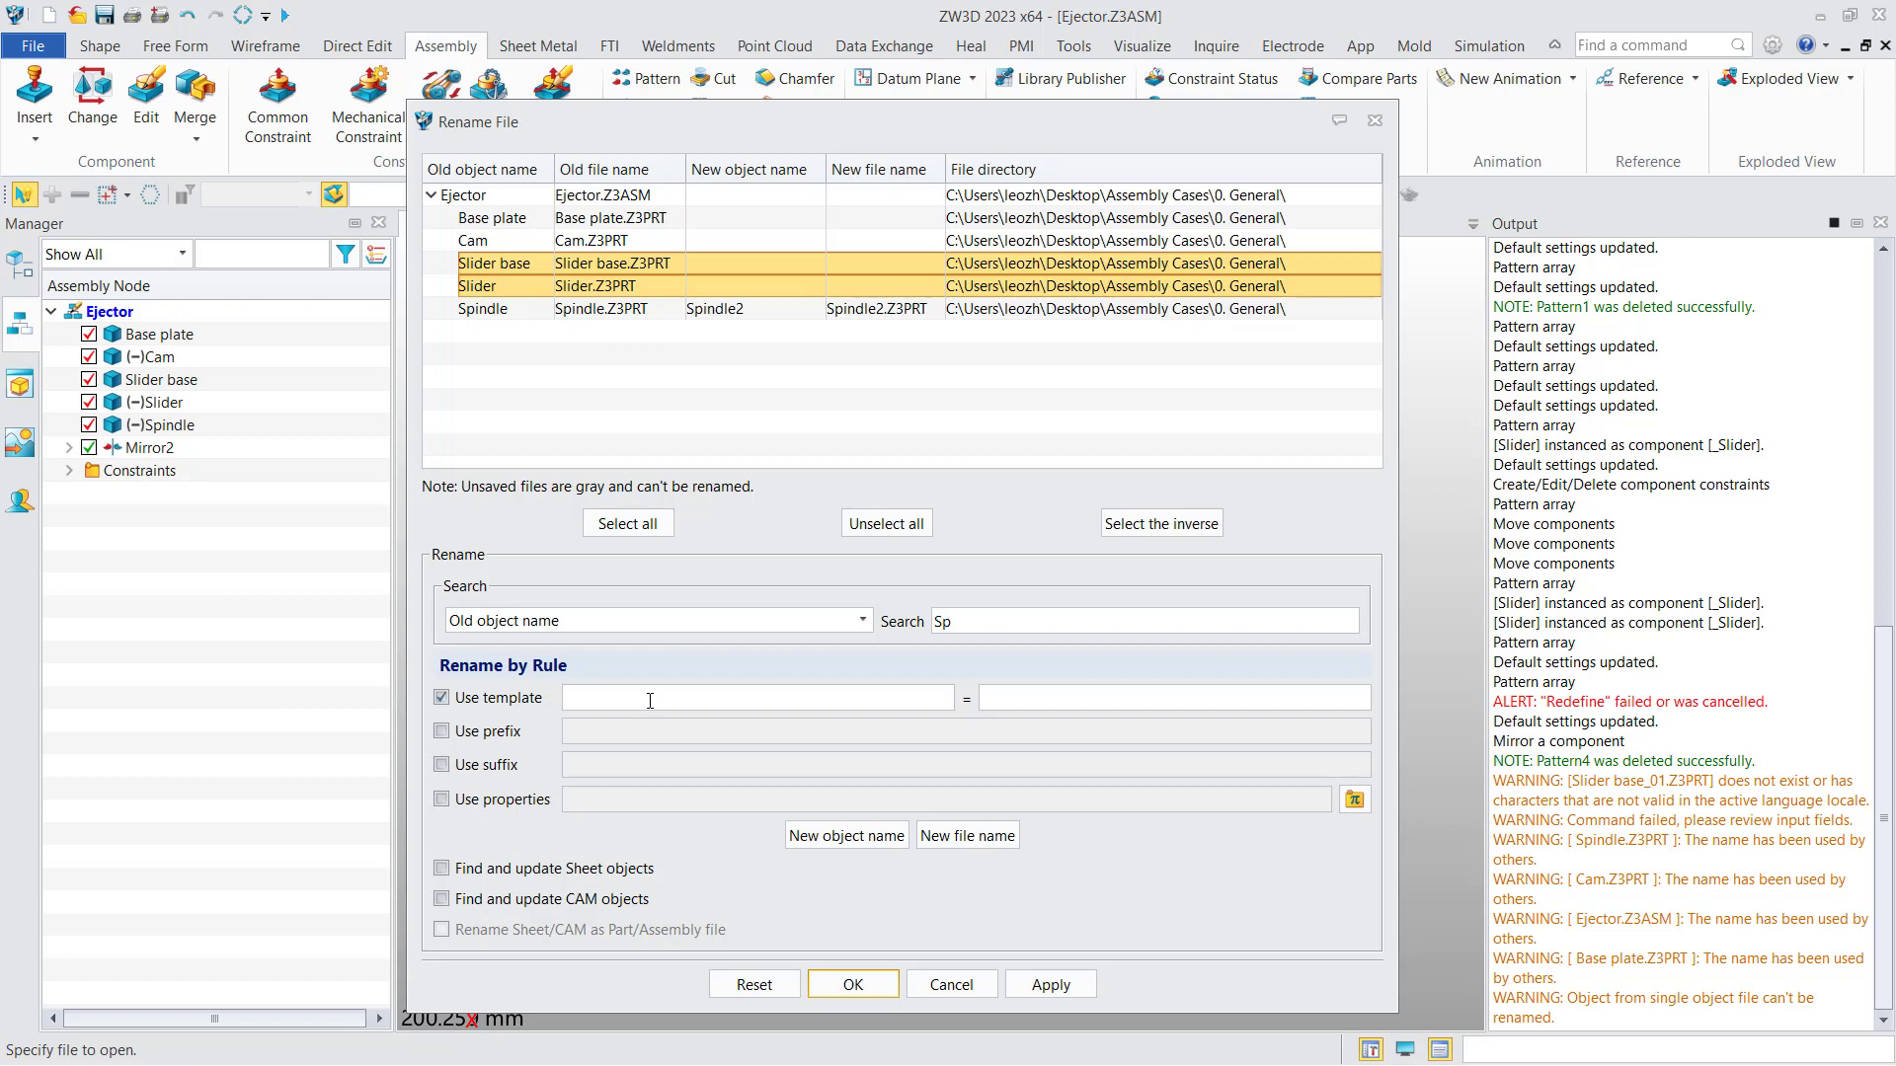
pyautogui.click(650, 701)
pyautogui.write('Slider')
pyautogui.click(1076, 697)
pyautogui.write('SL')
pyautogui.click(988, 839)
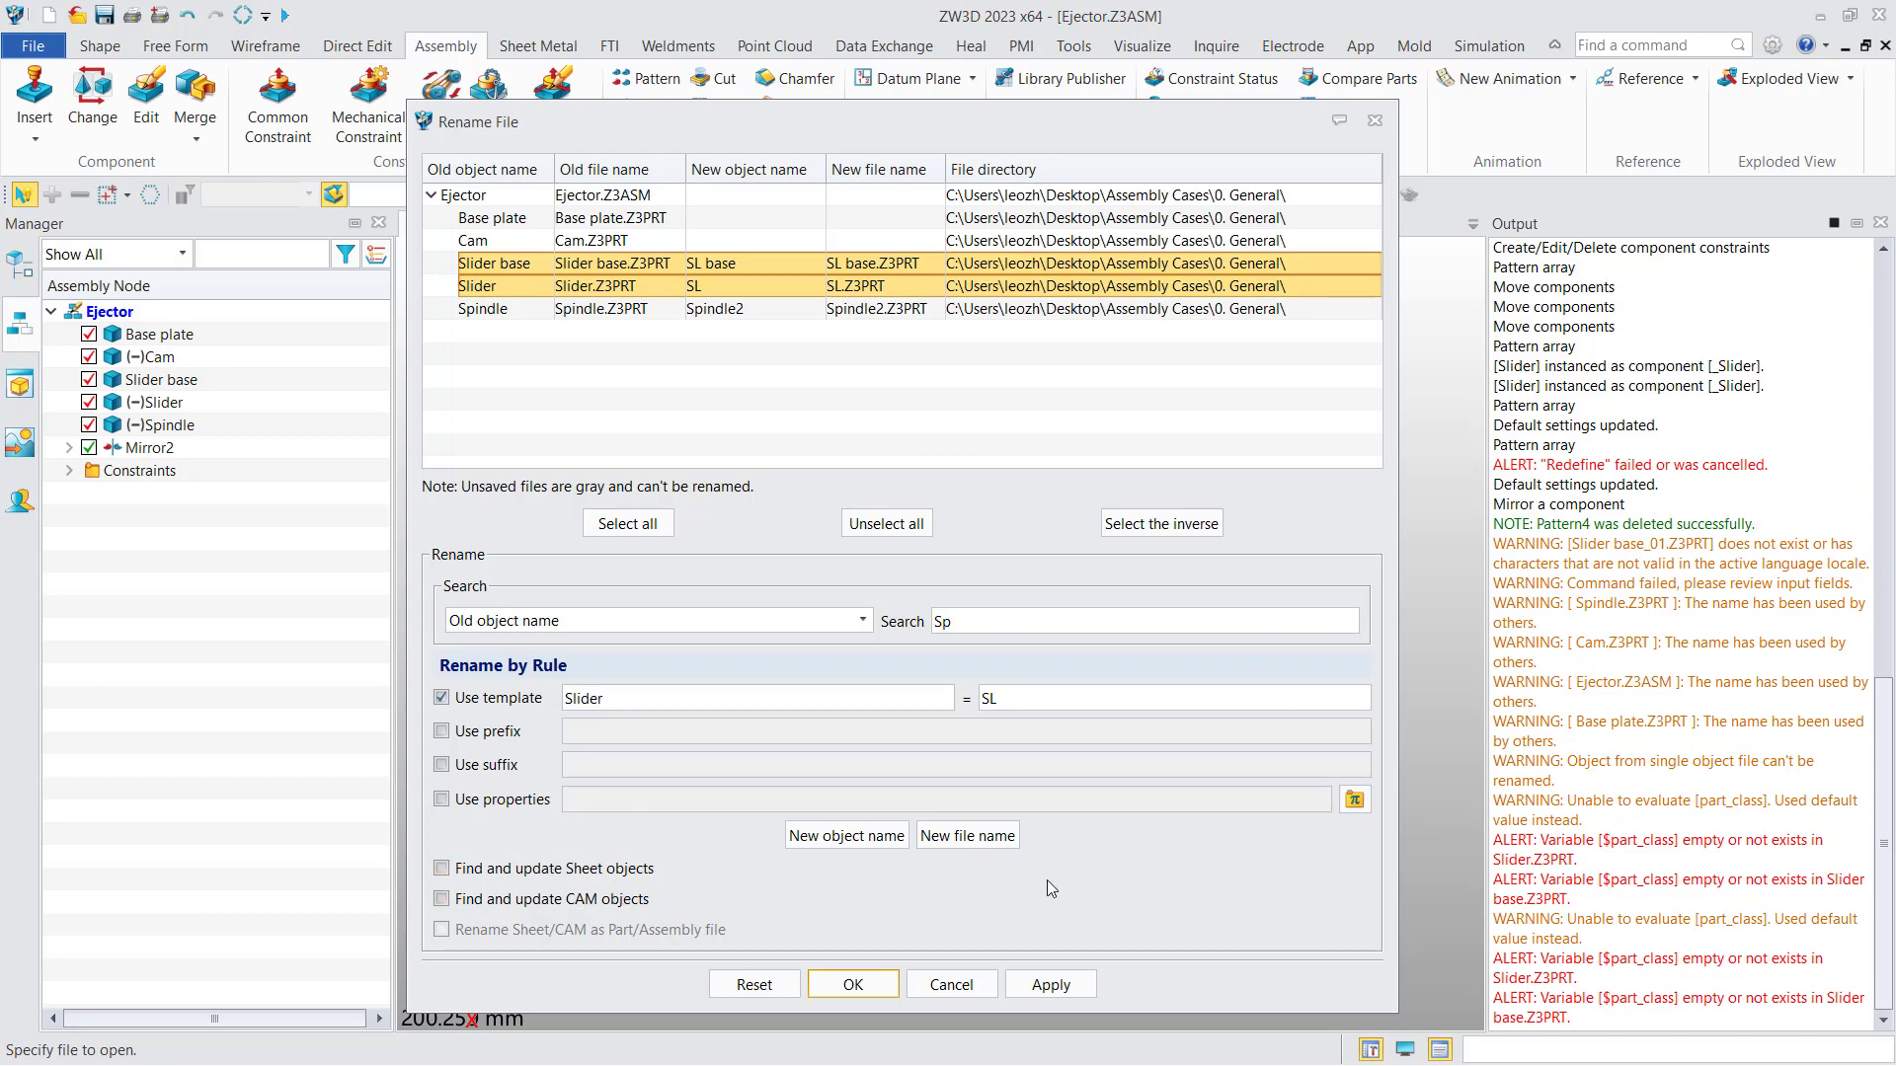
# Step: Apply the renames of Slider base, Slider and Spindle to SL base, SL and Spindle2, and close Rename File
pyautogui.click(853, 986)
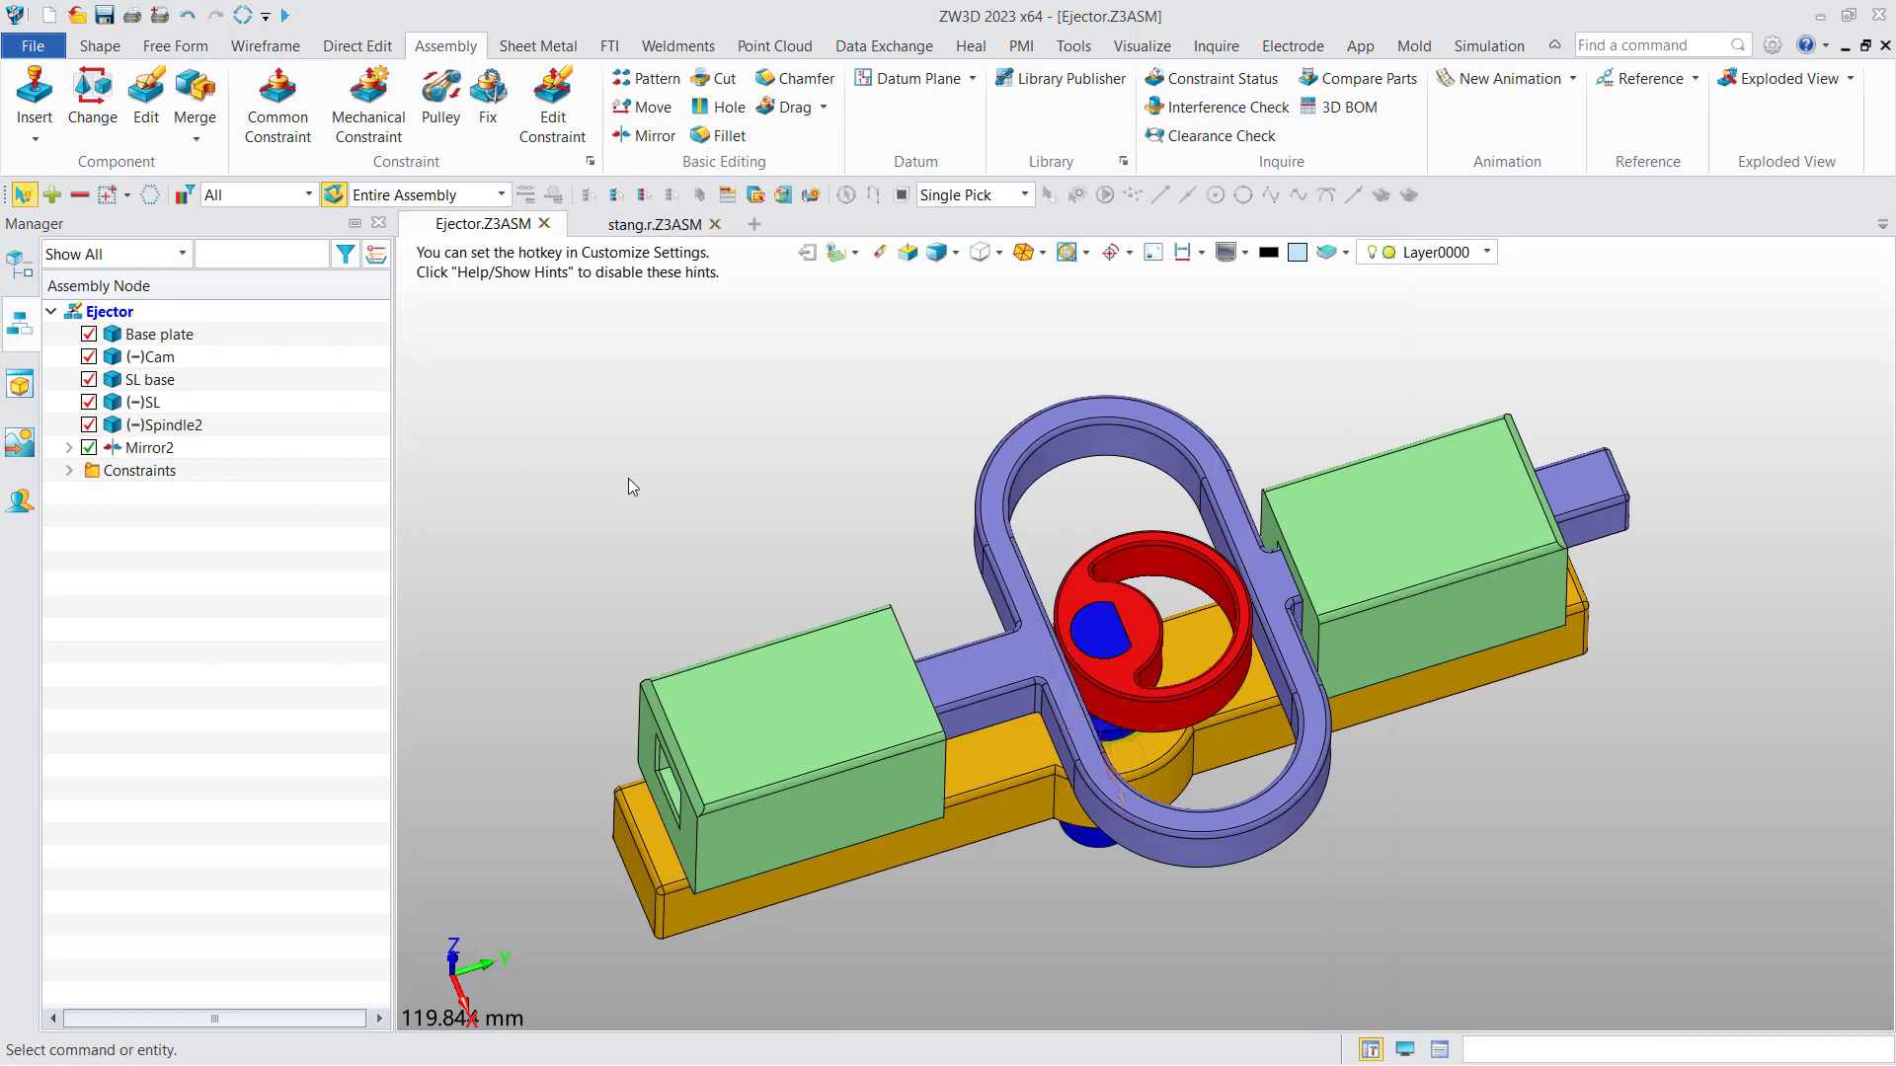
# Step: Switch to the 0. General folder in File Explorer and check the files Spindle2.Z3PRT, SL base.Z3PRT and SL.Z3PRT
pyautogui.hotkey('alt', 'Tab')
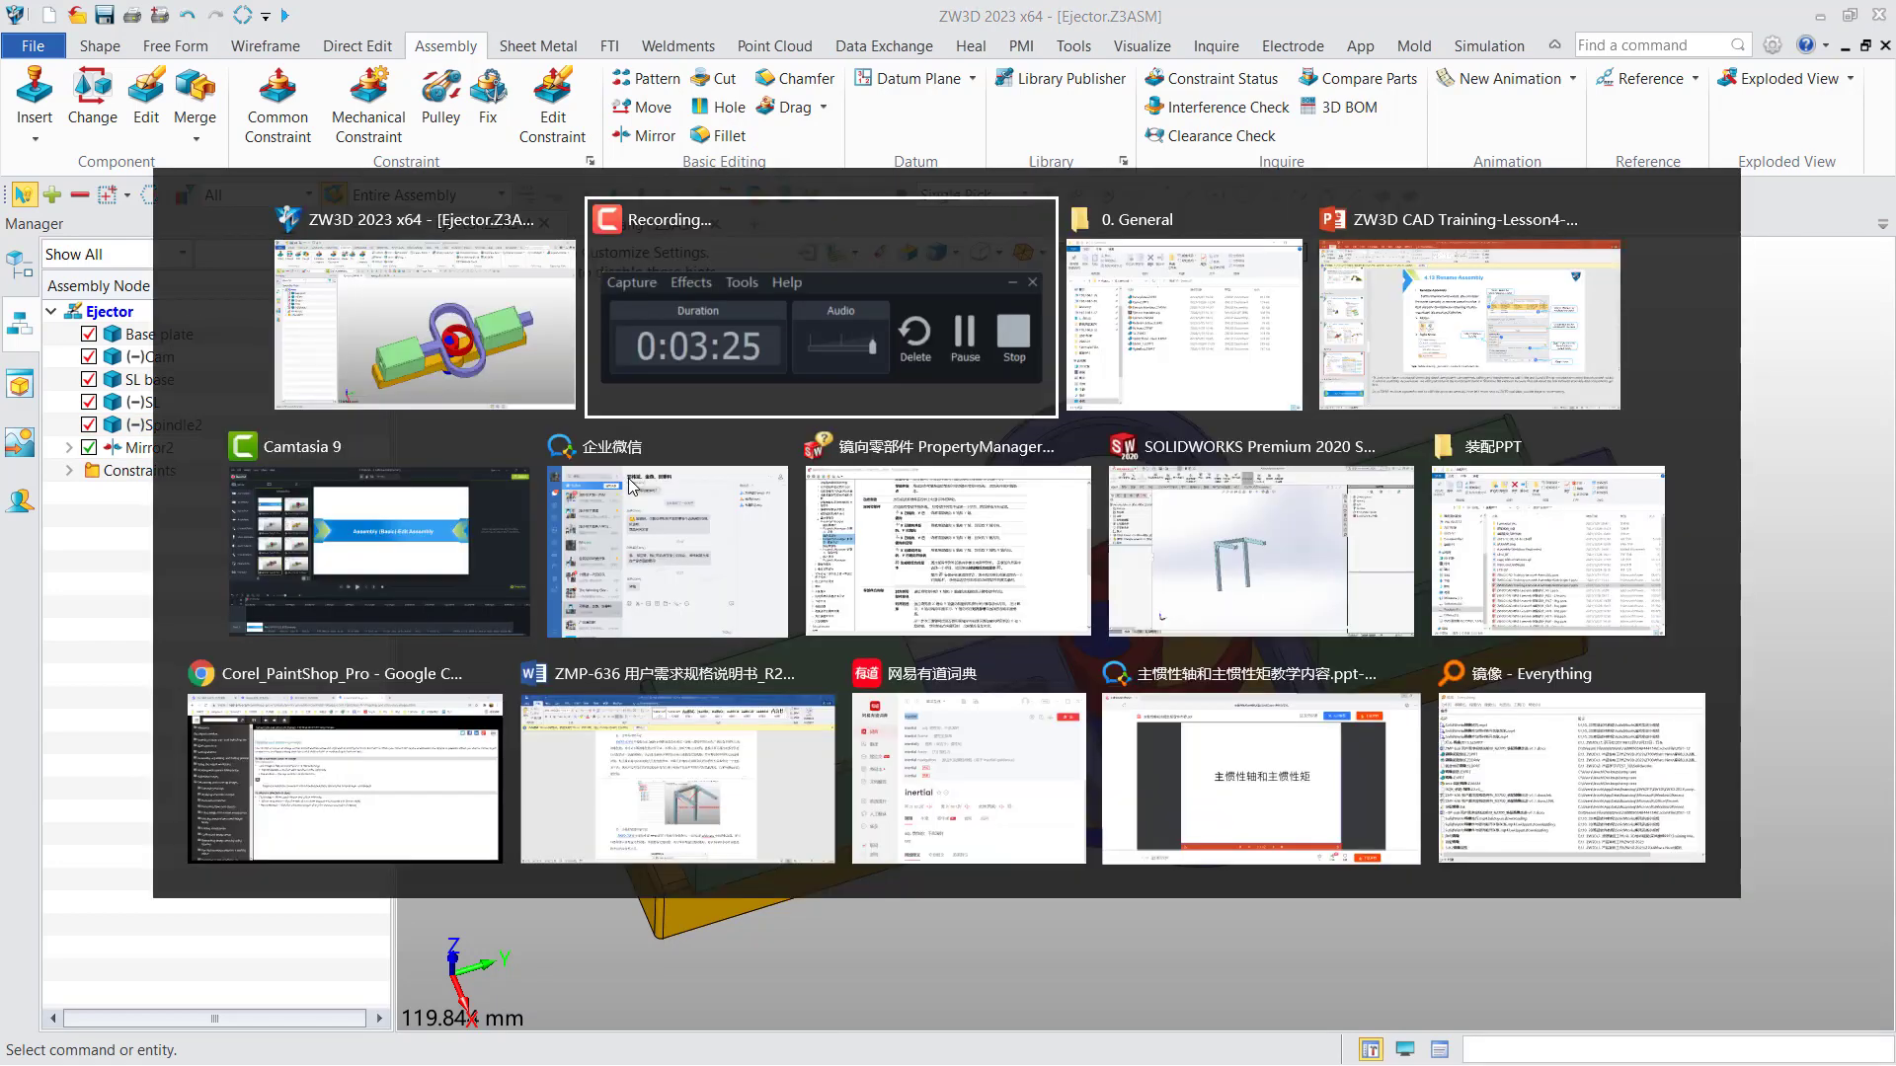
pyautogui.hotkey('alt', 'Tab')
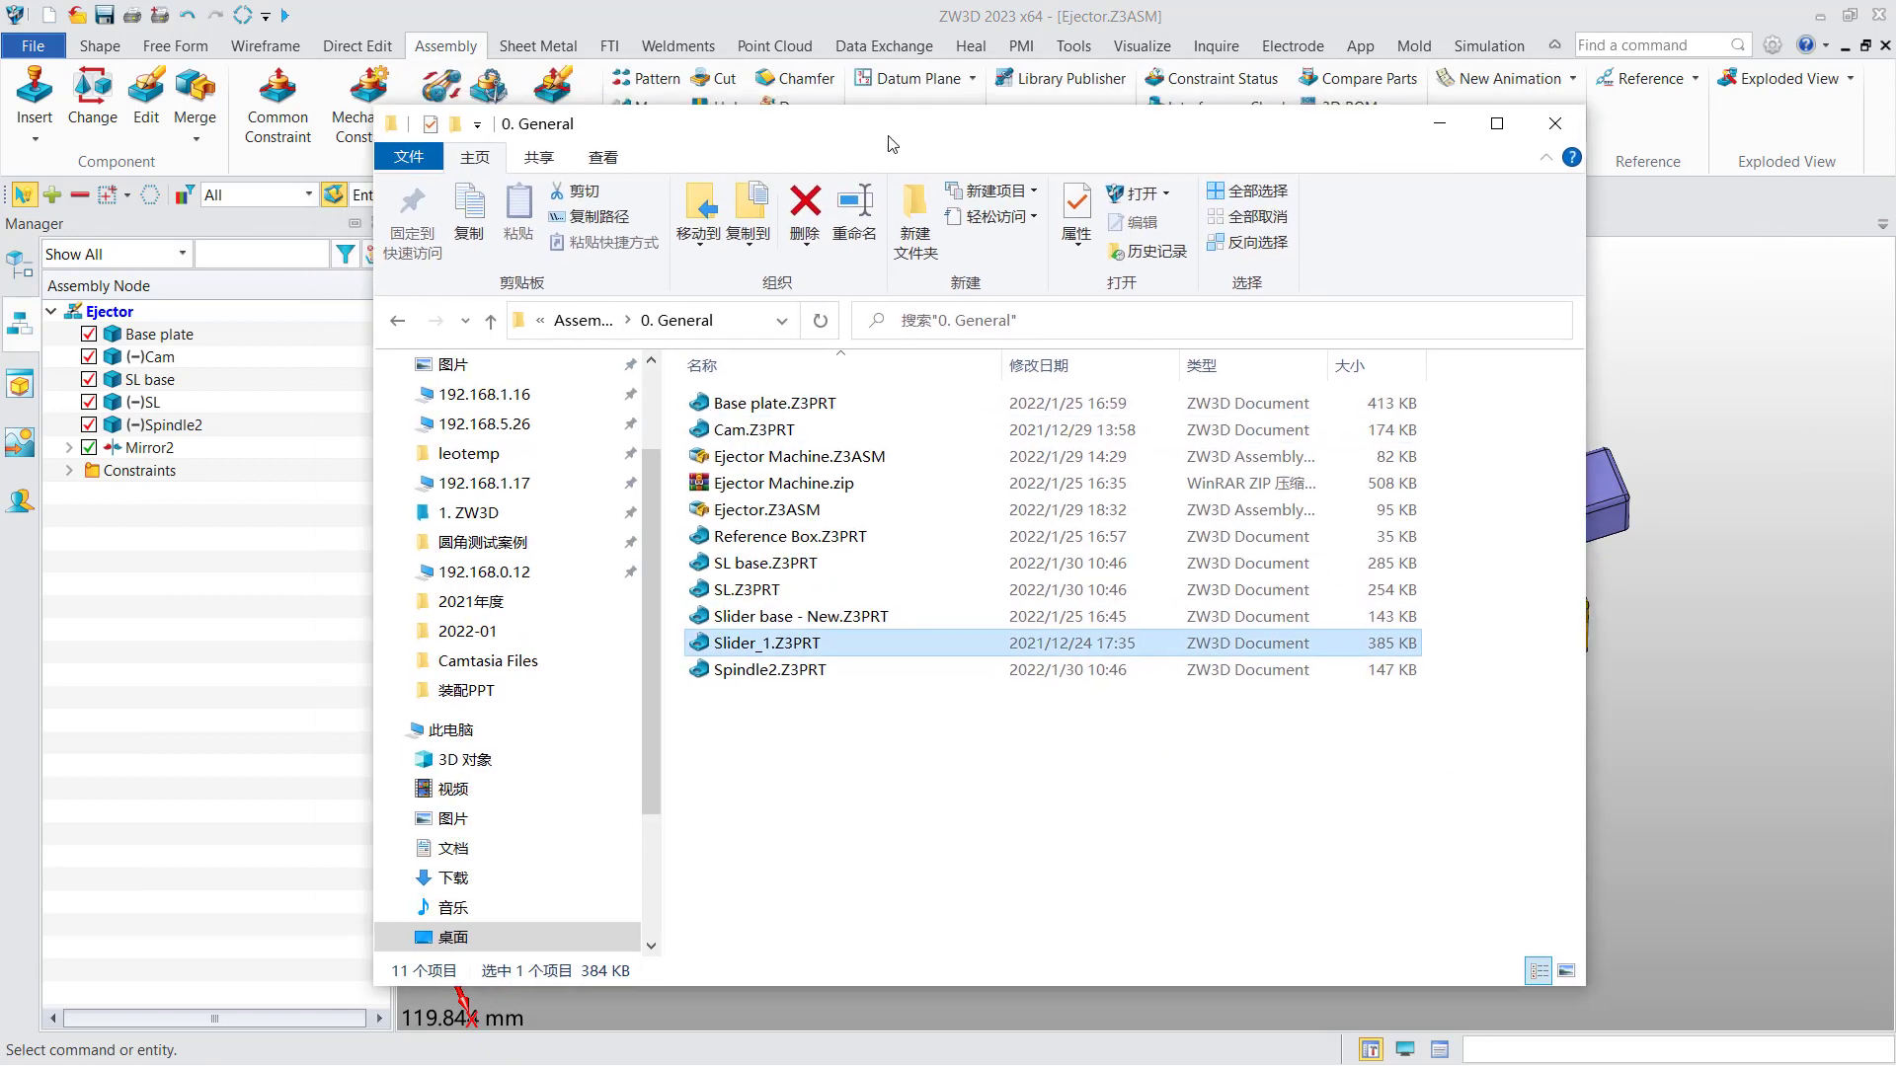
pyautogui.click(766, 674)
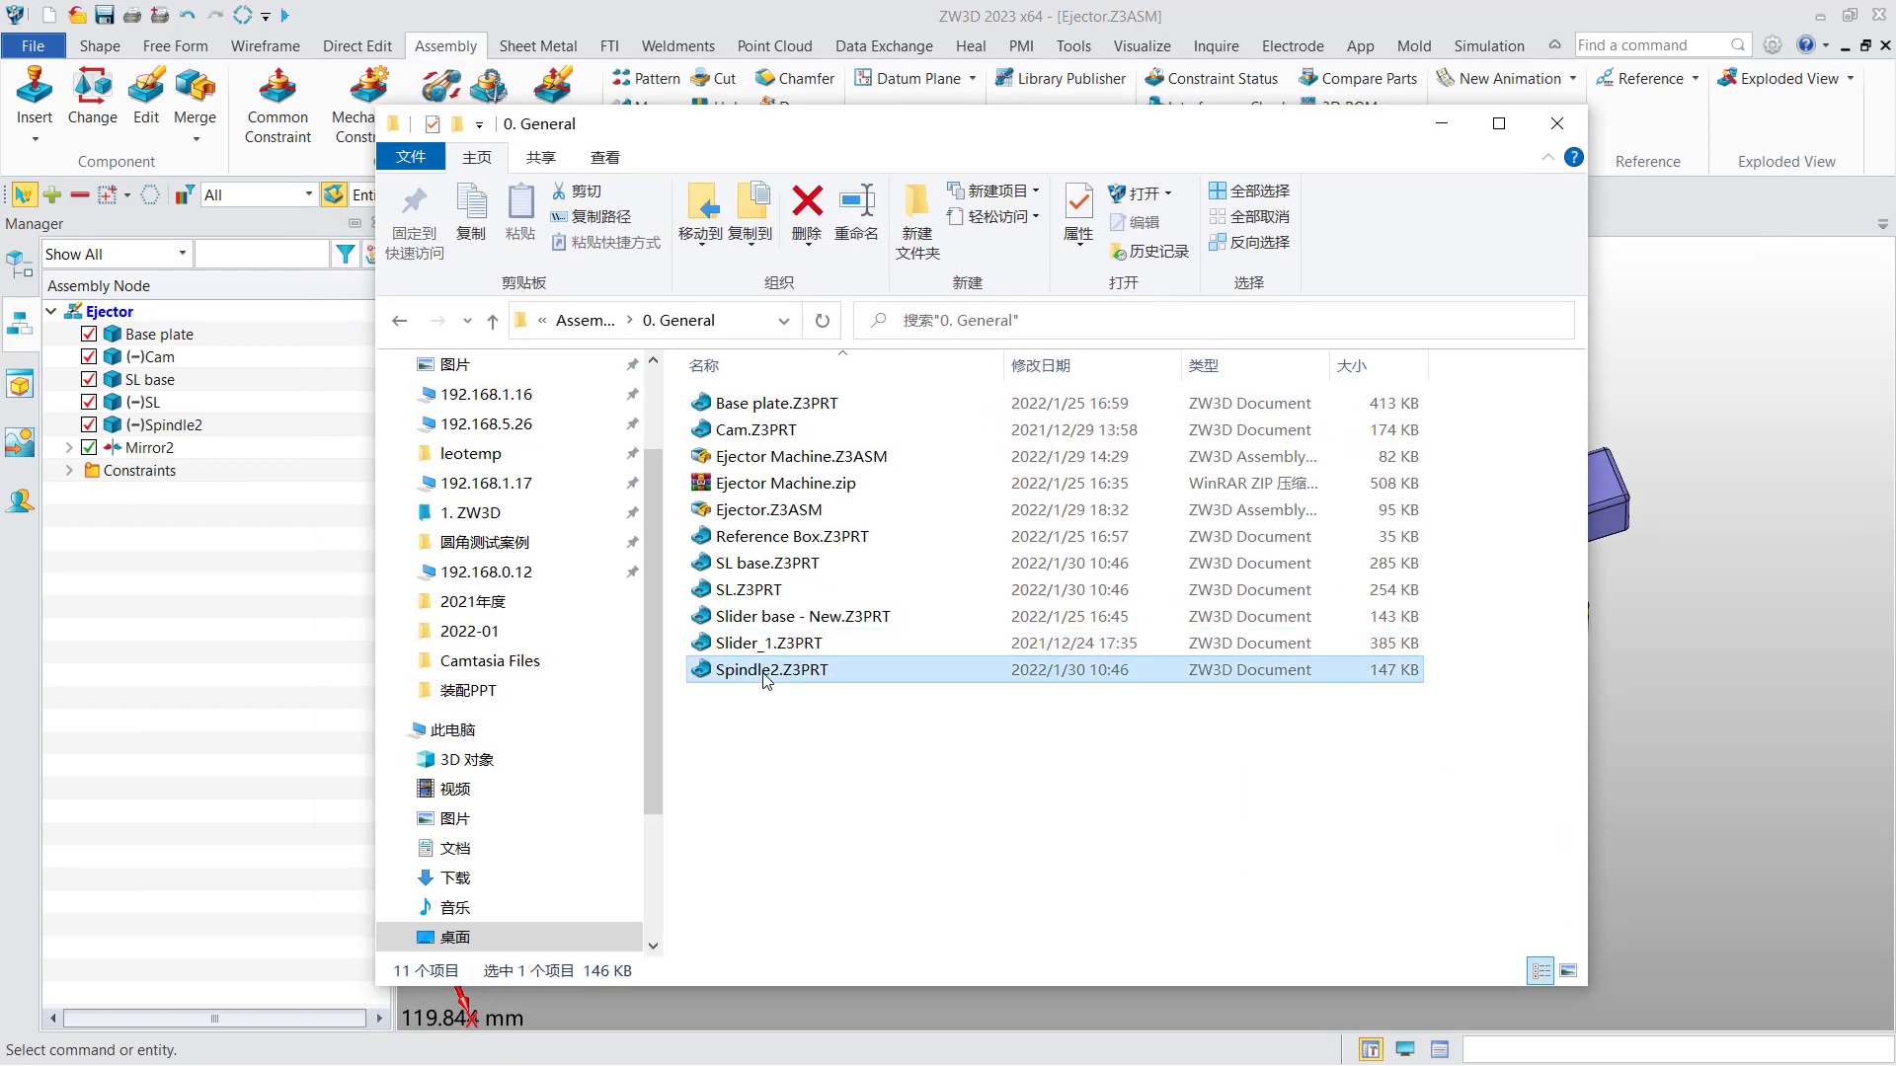
pyautogui.click(747, 560)
pyautogui.click(758, 590)
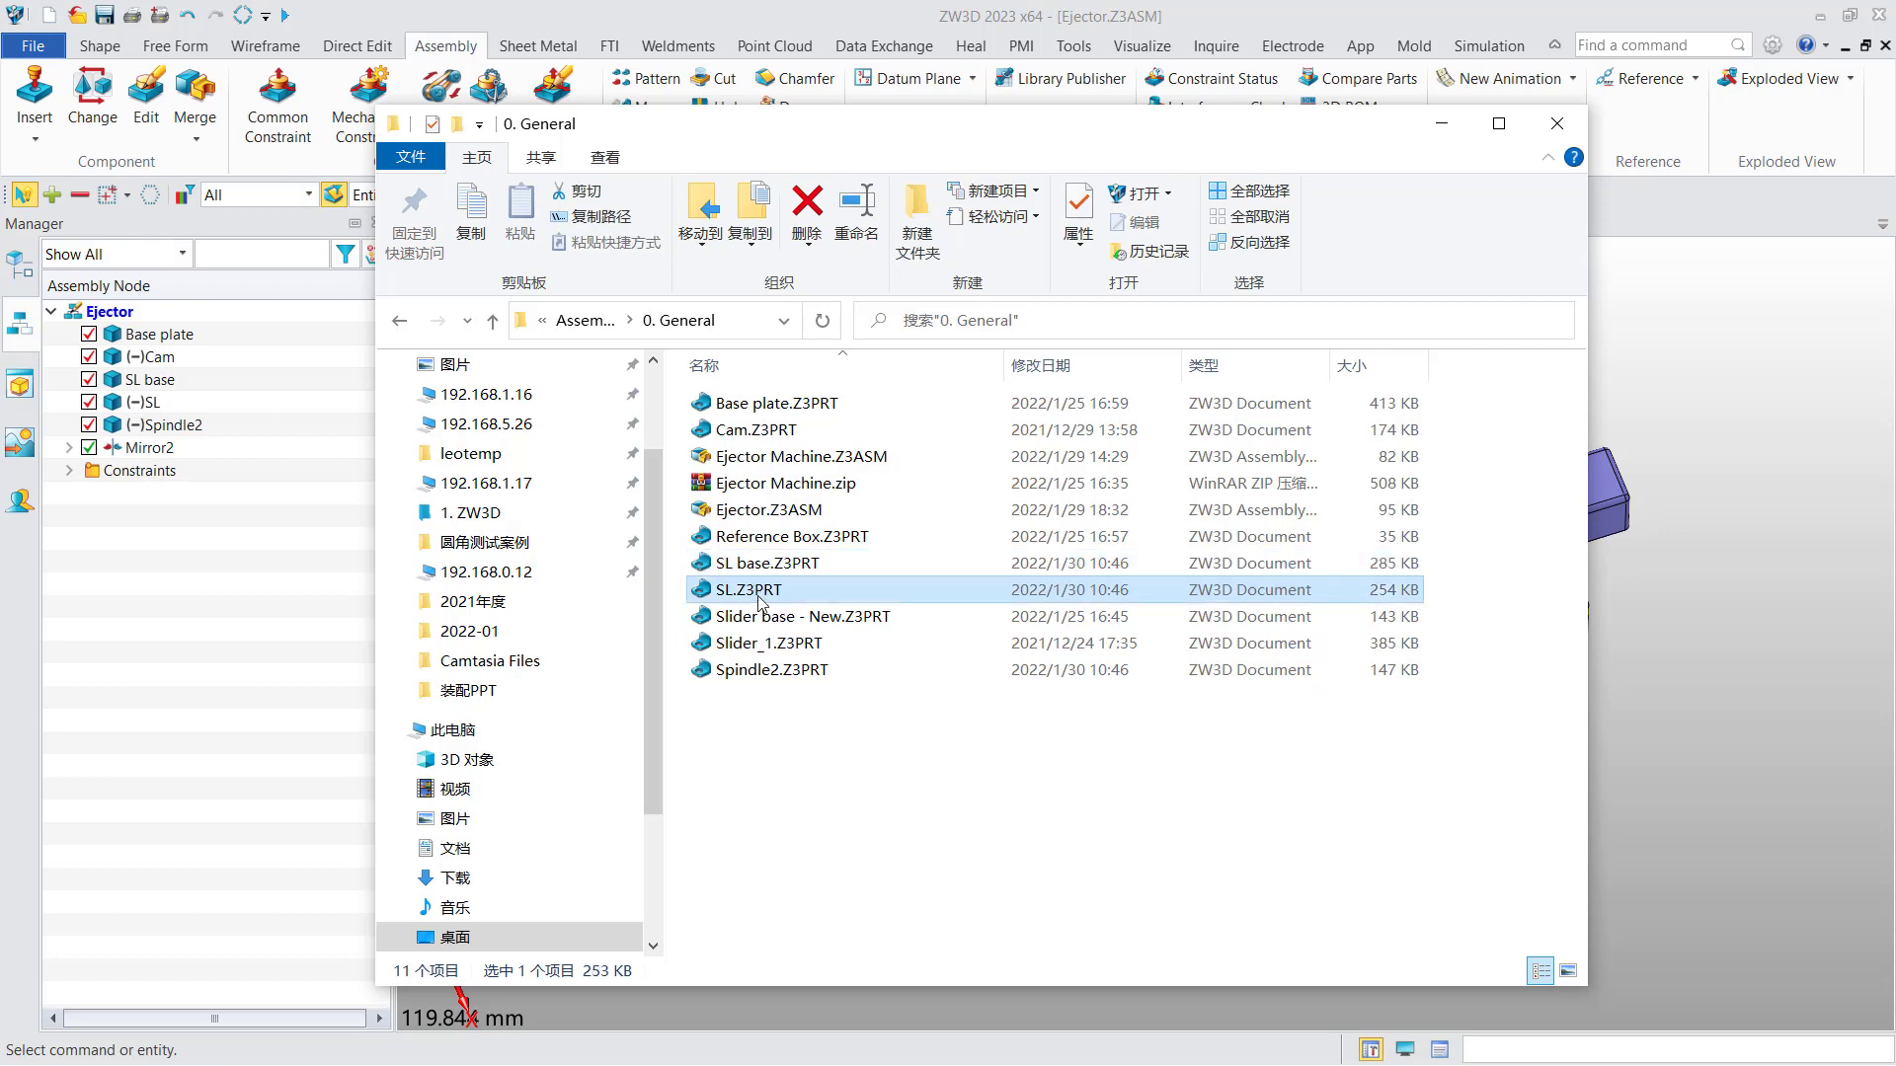
pyautogui.click(892, 891)
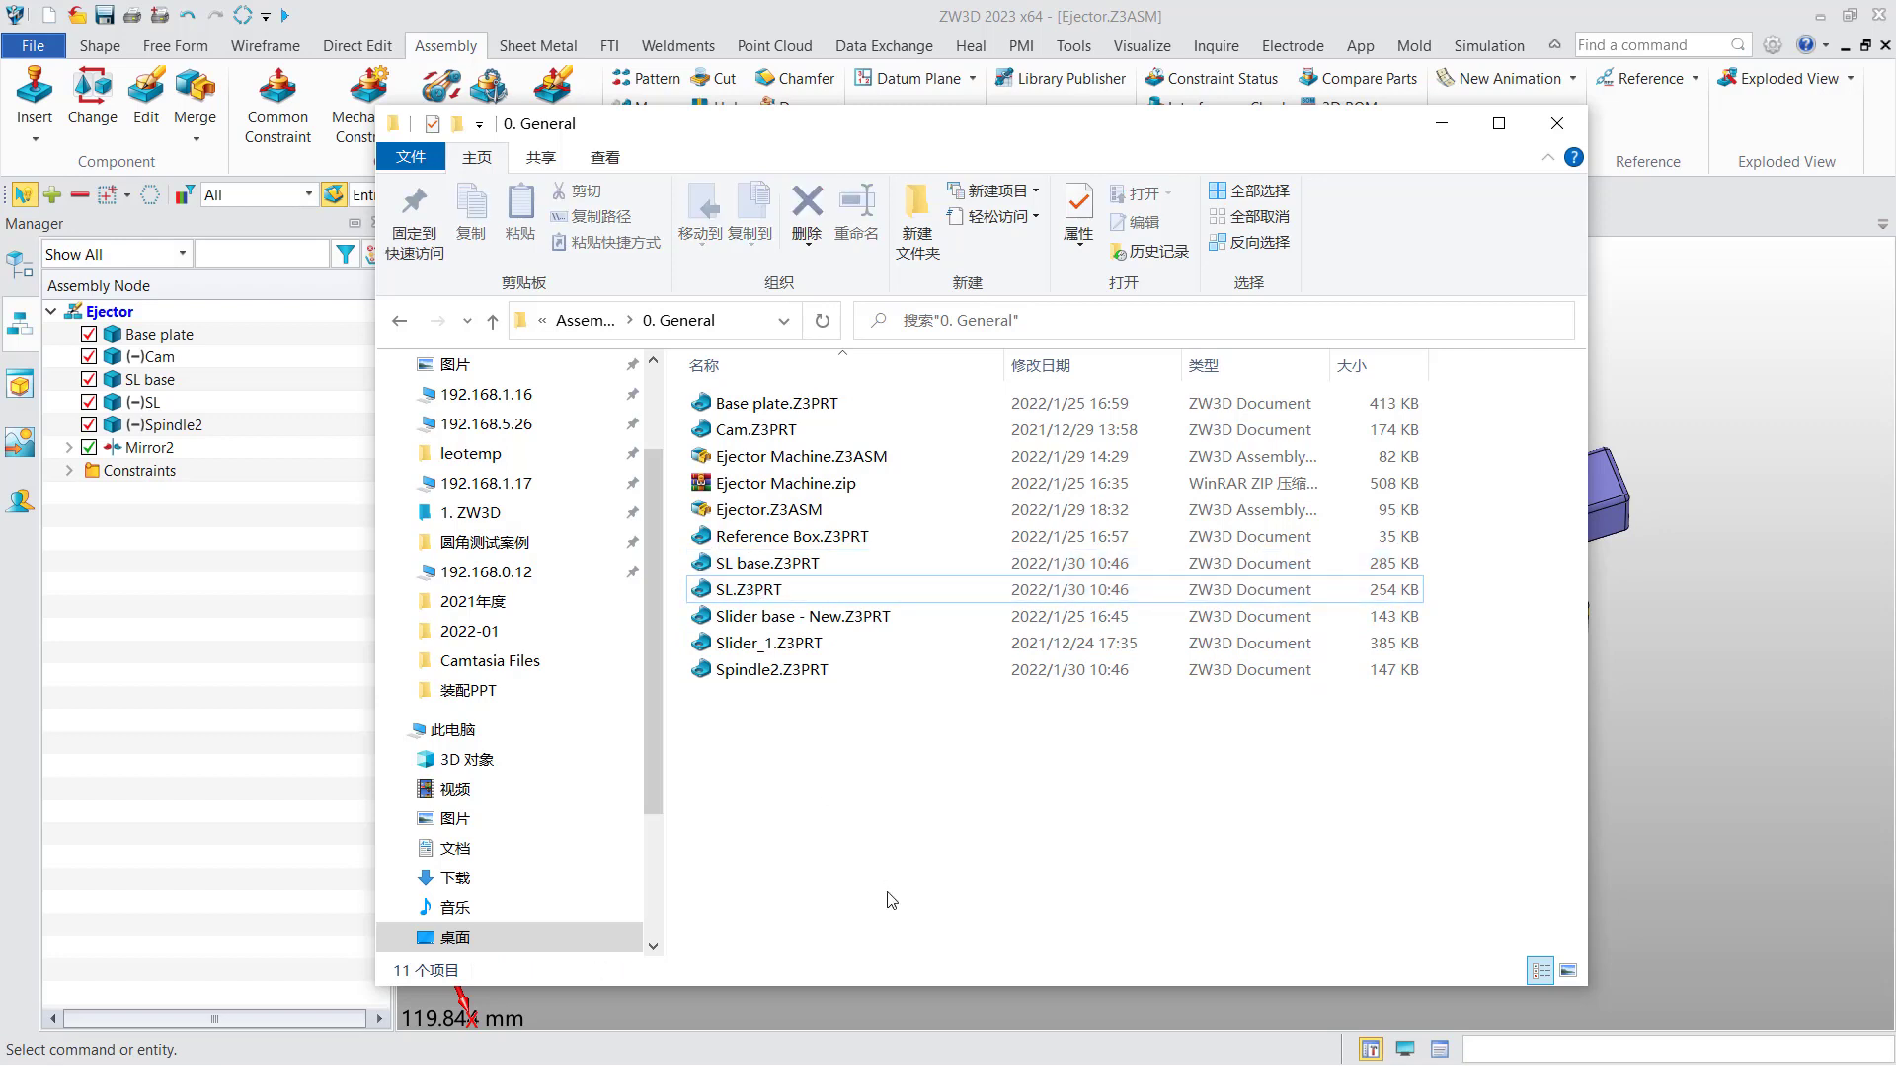